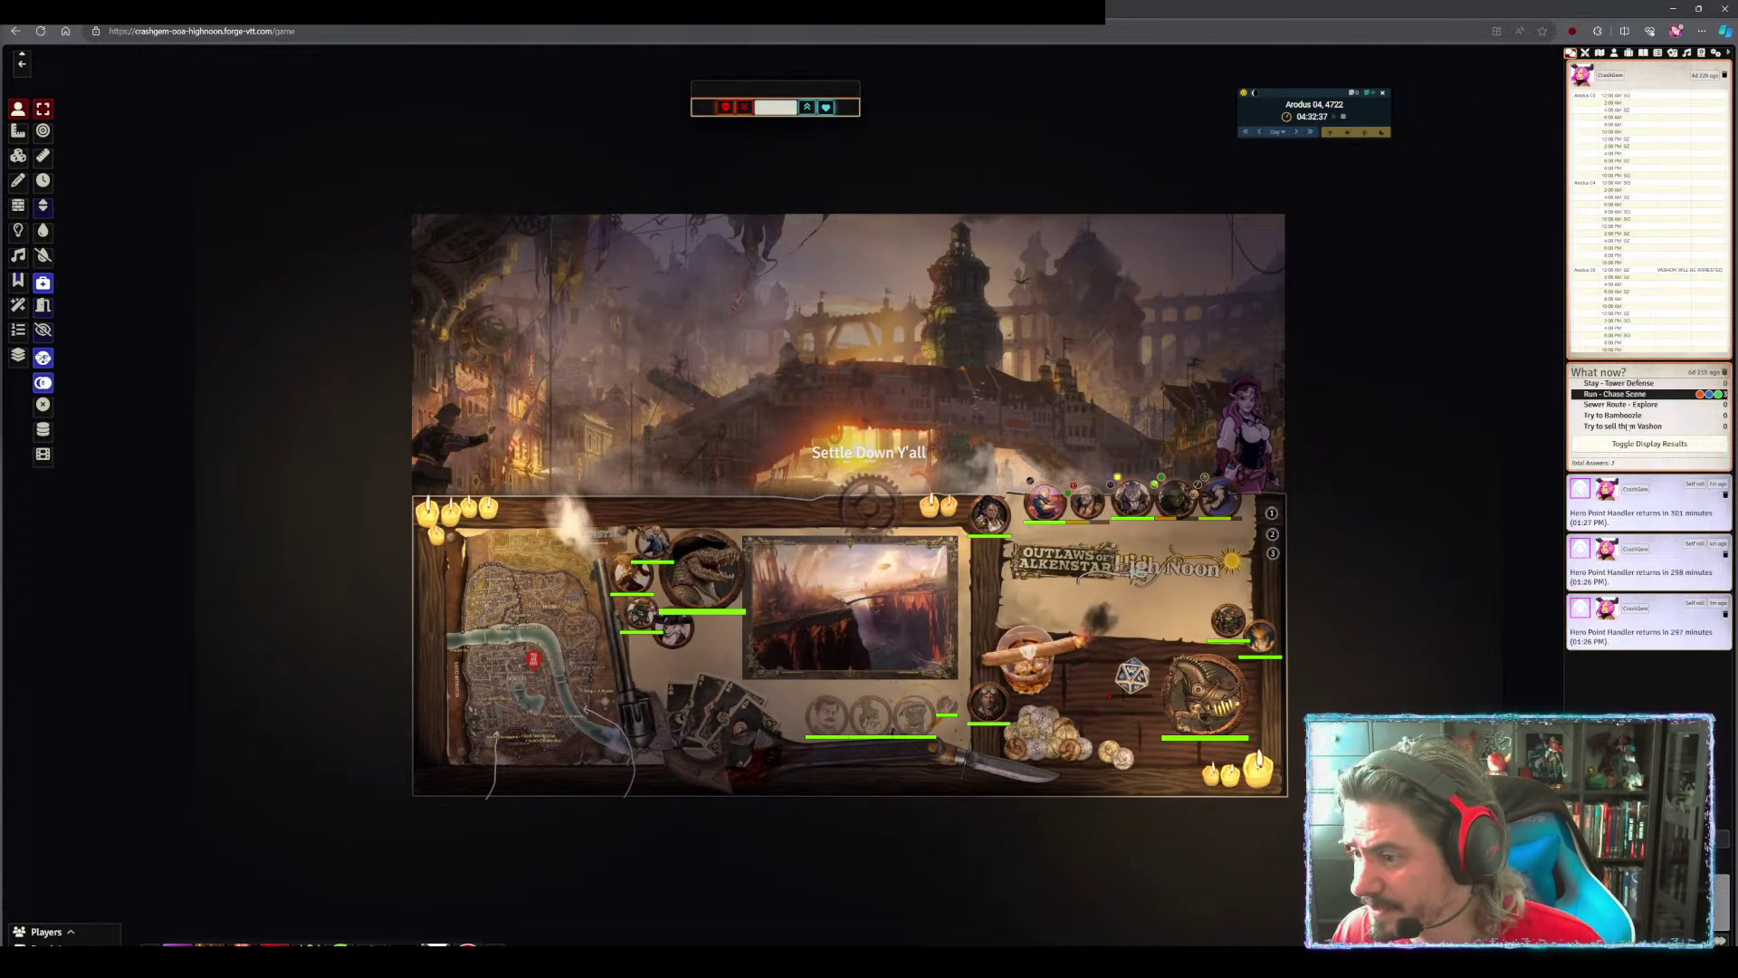
Delete the three Hero Point Handler messages from the chat log
click(1726, 497)
click(1725, 496)
click(1725, 496)
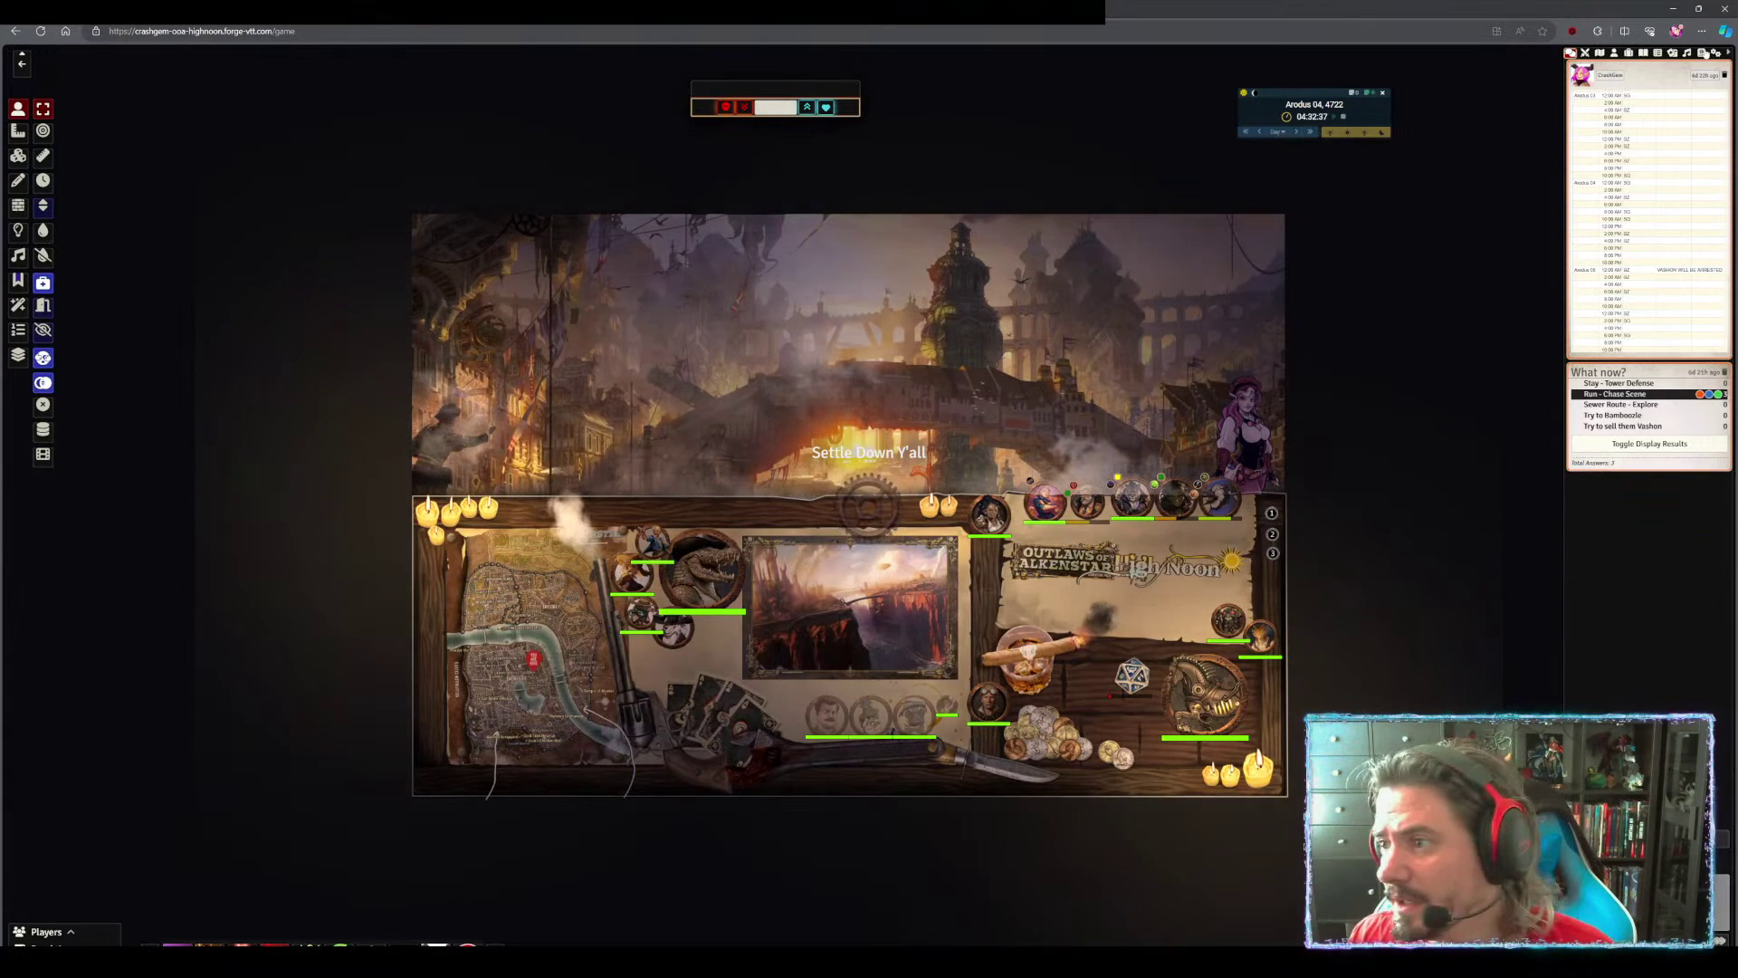
Open the game settings configuration and move its window to the upper part of the scene
click(1716, 53)
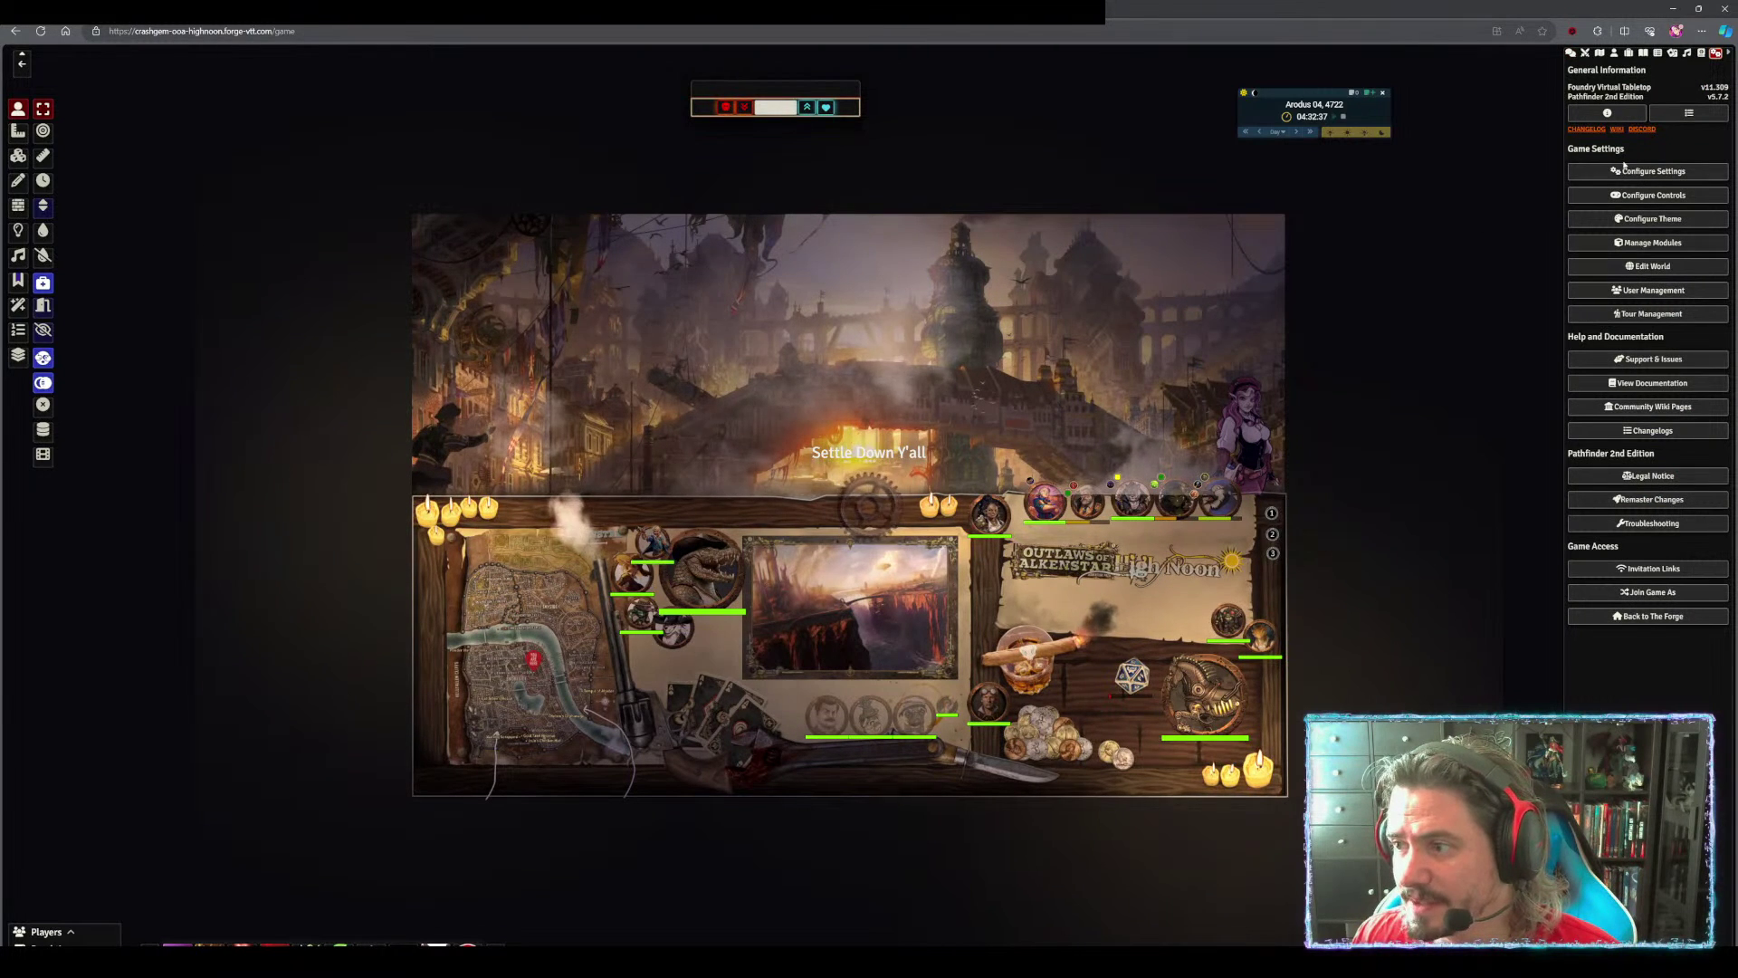
click(1664, 172)
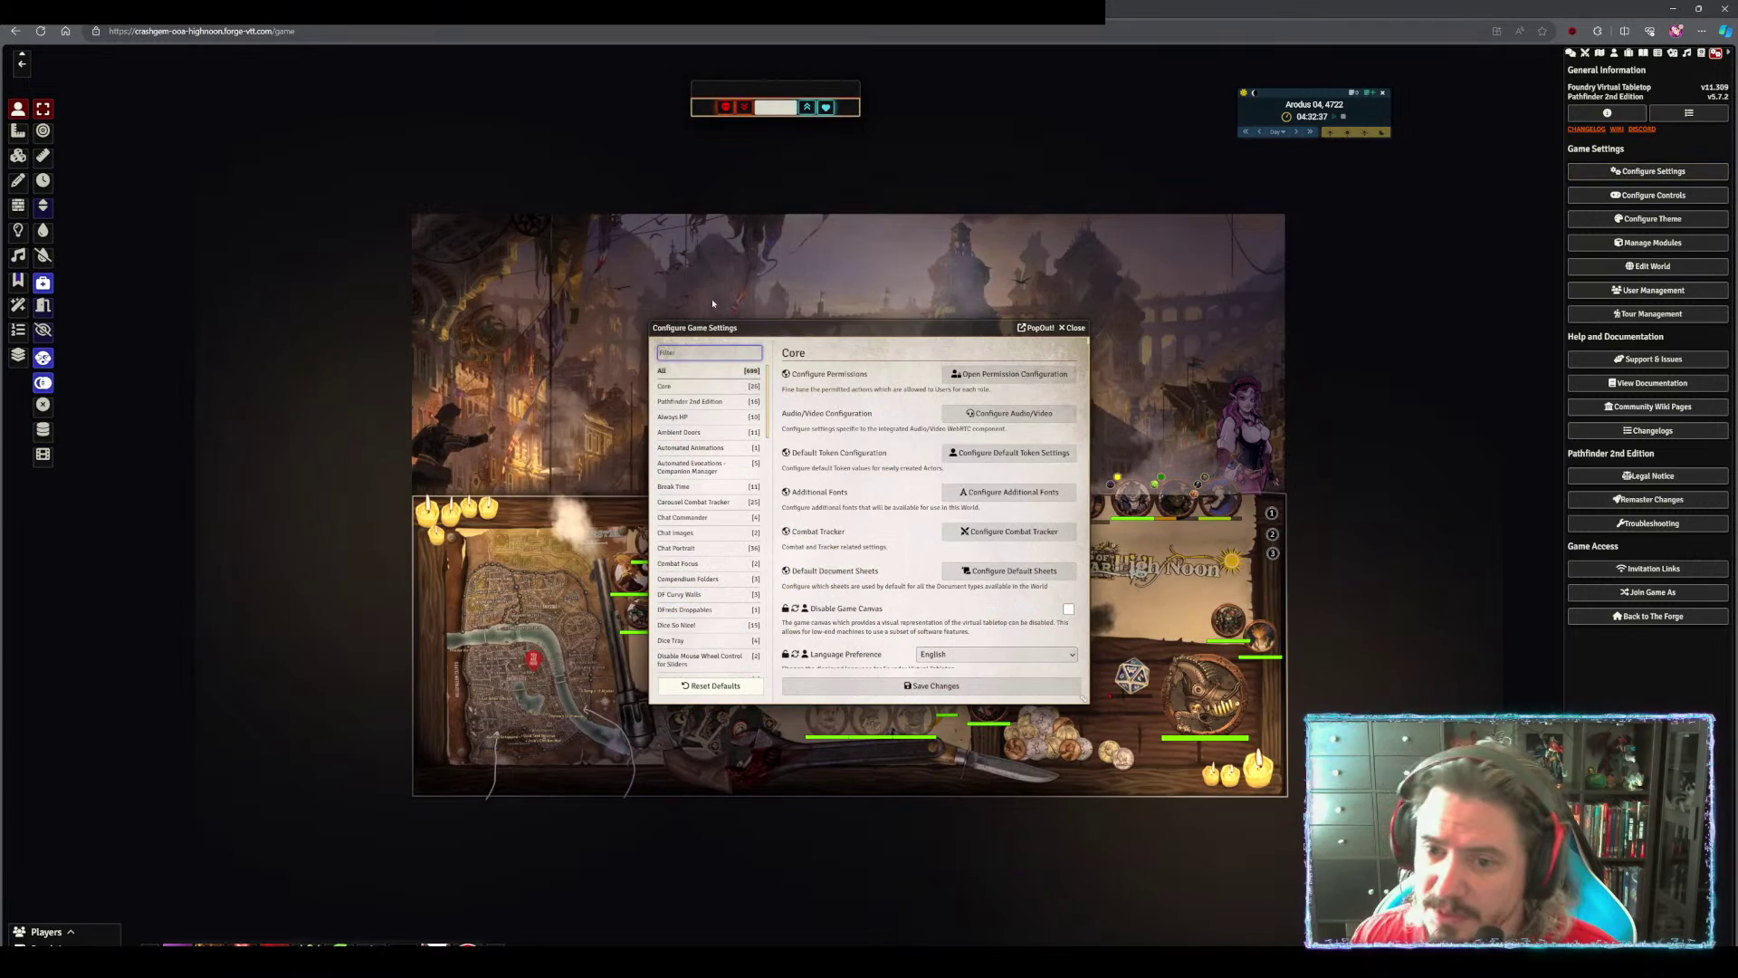
drag(859, 327, 1053, 154)
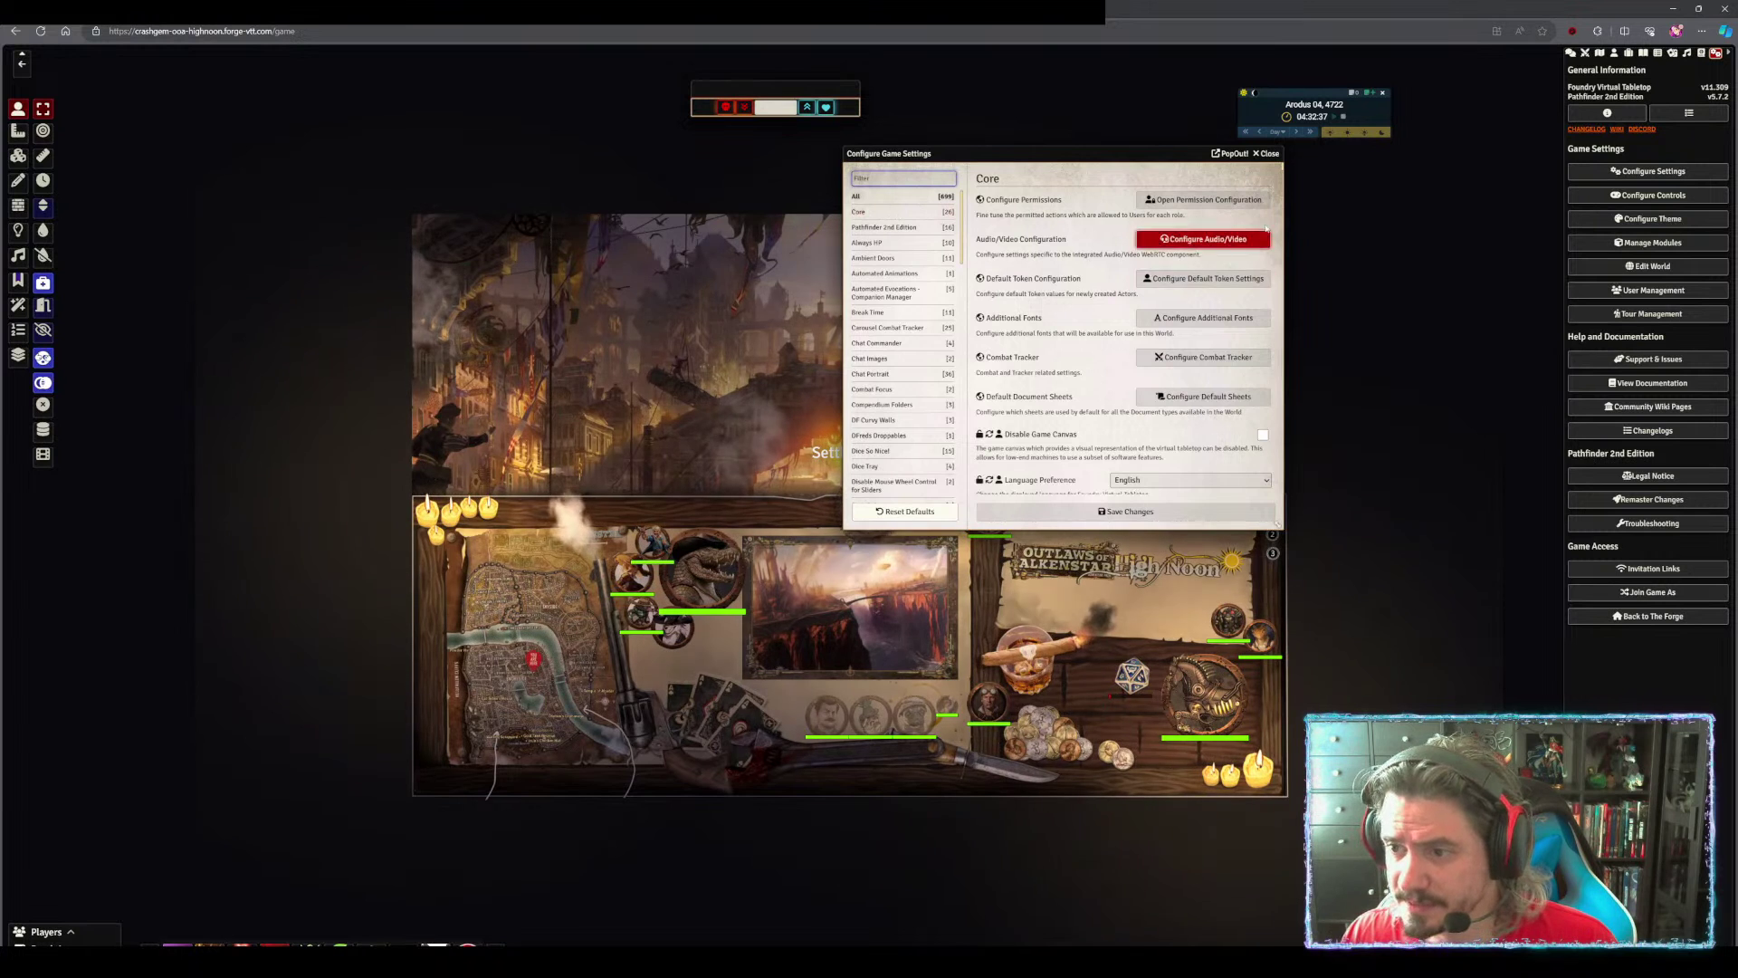
Enable Disable Sliders and Disable Inputs in the Disable Mouse Wheel Control for Sliders settings and save the changes
scroll(1188, 333, down, 2)
scroll(1188, 332, up, 1)
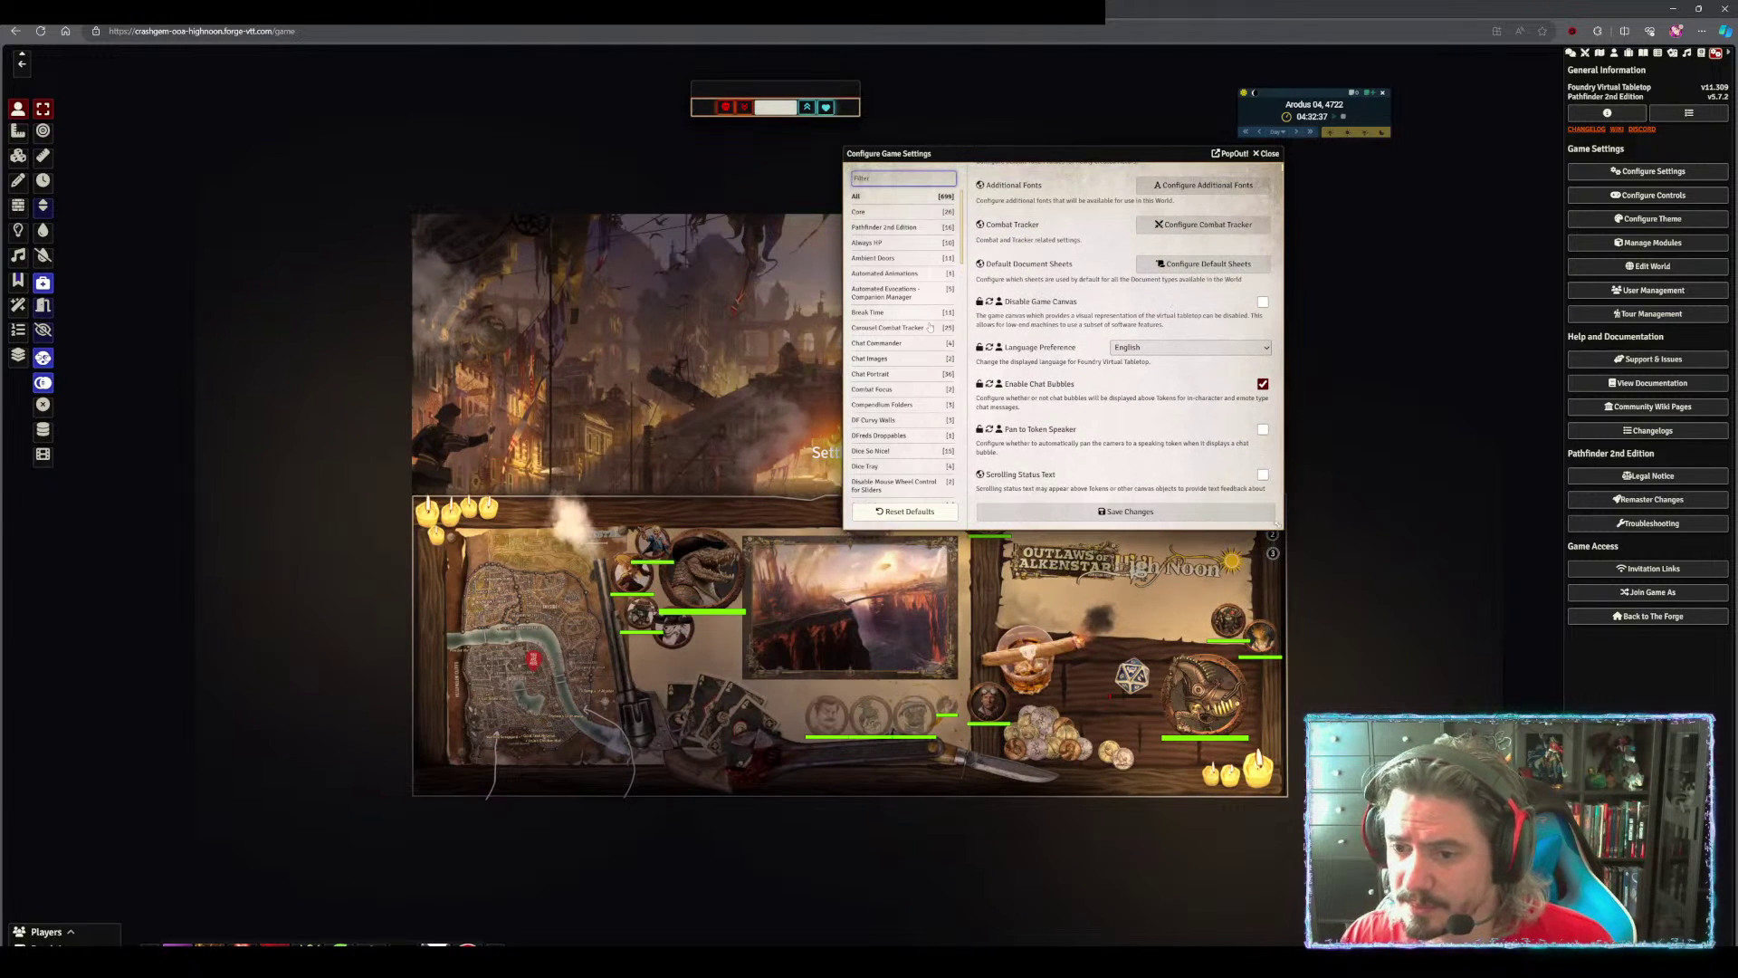
scroll(892, 374, down, 1)
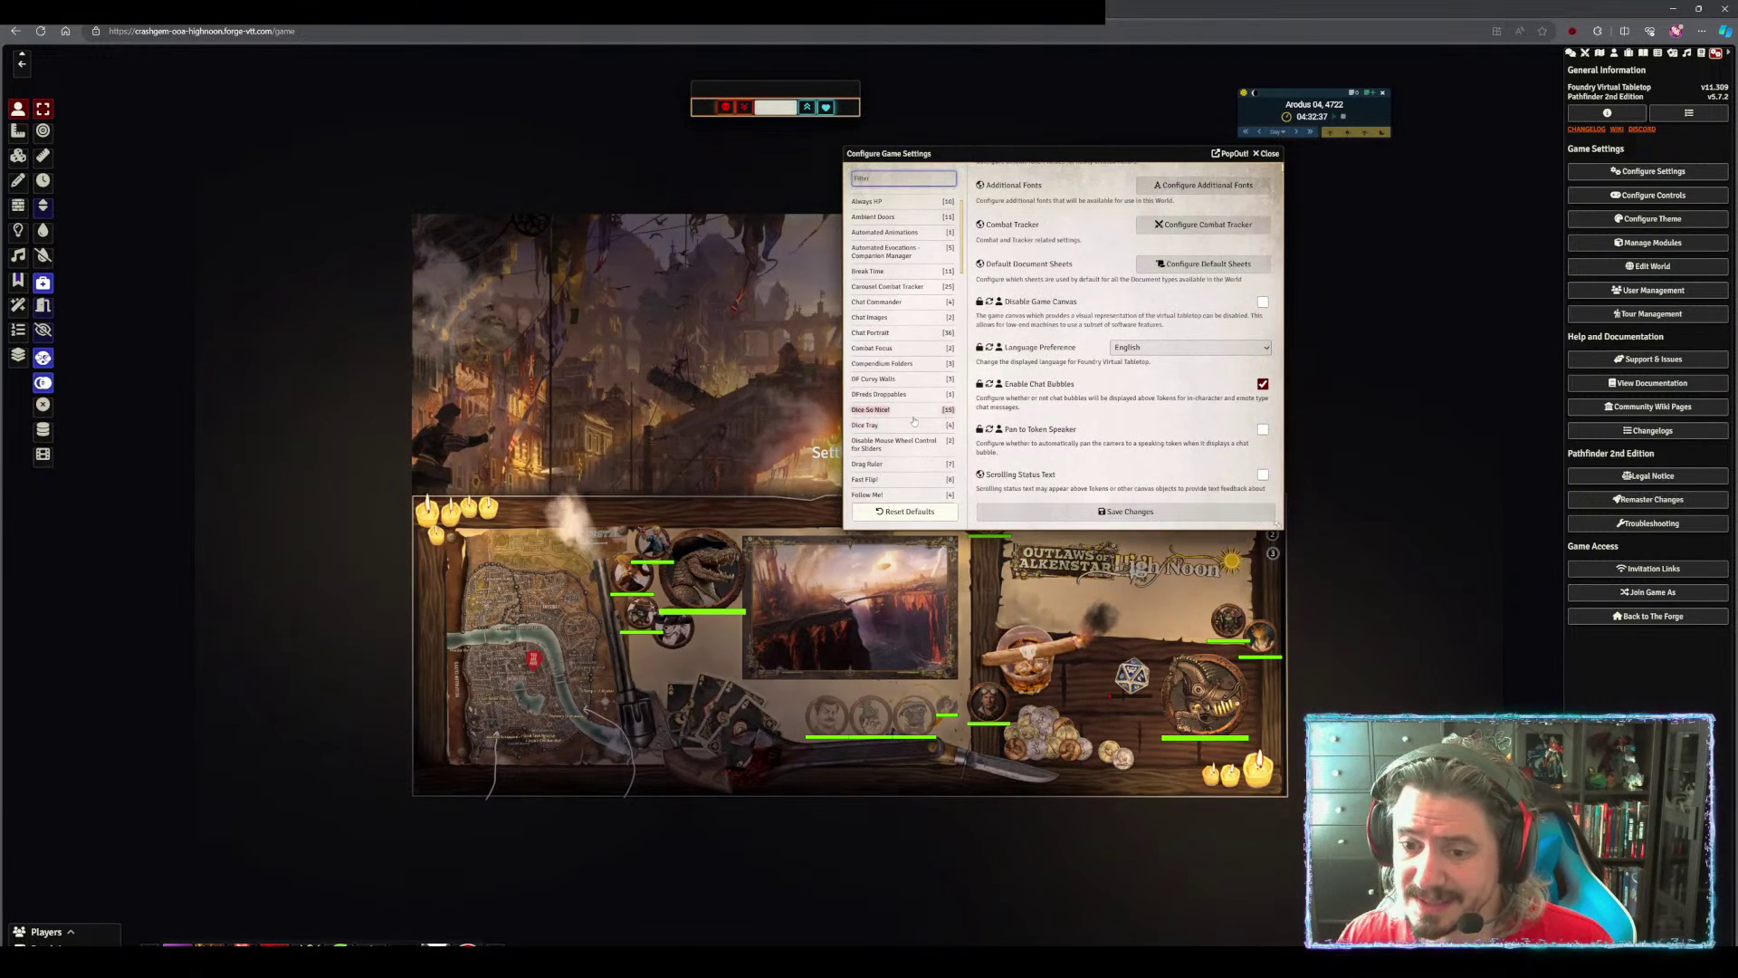
scroll(911, 396, down, 1)
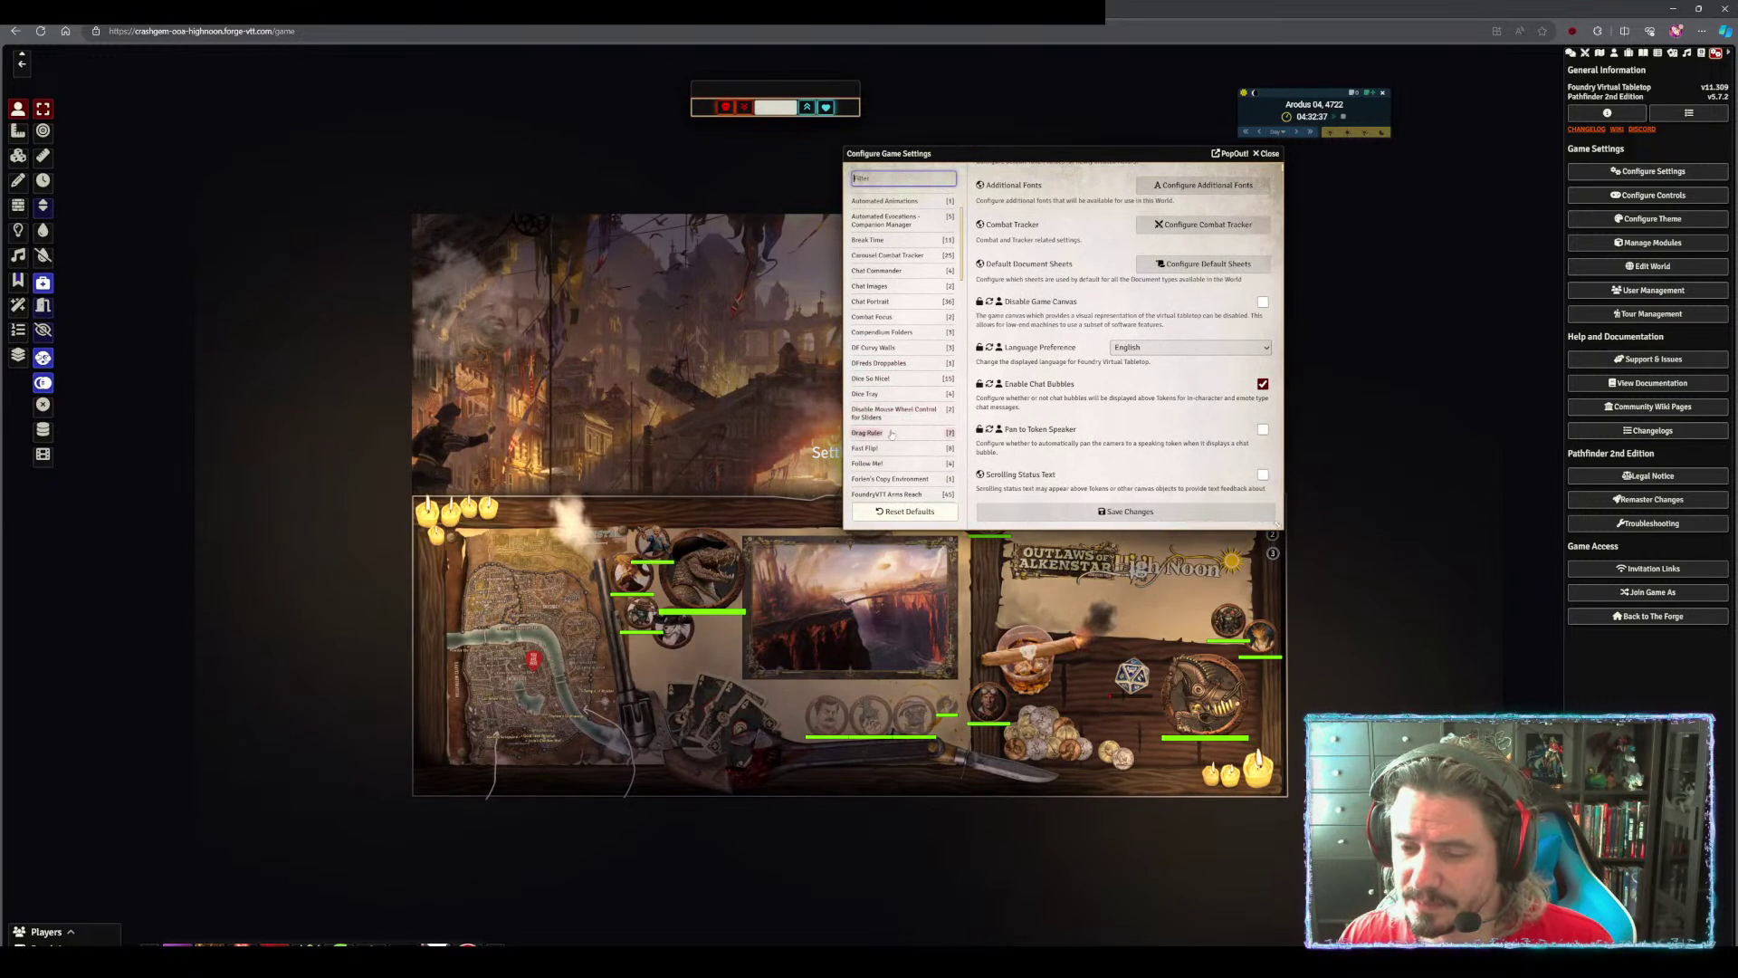
click(886, 417)
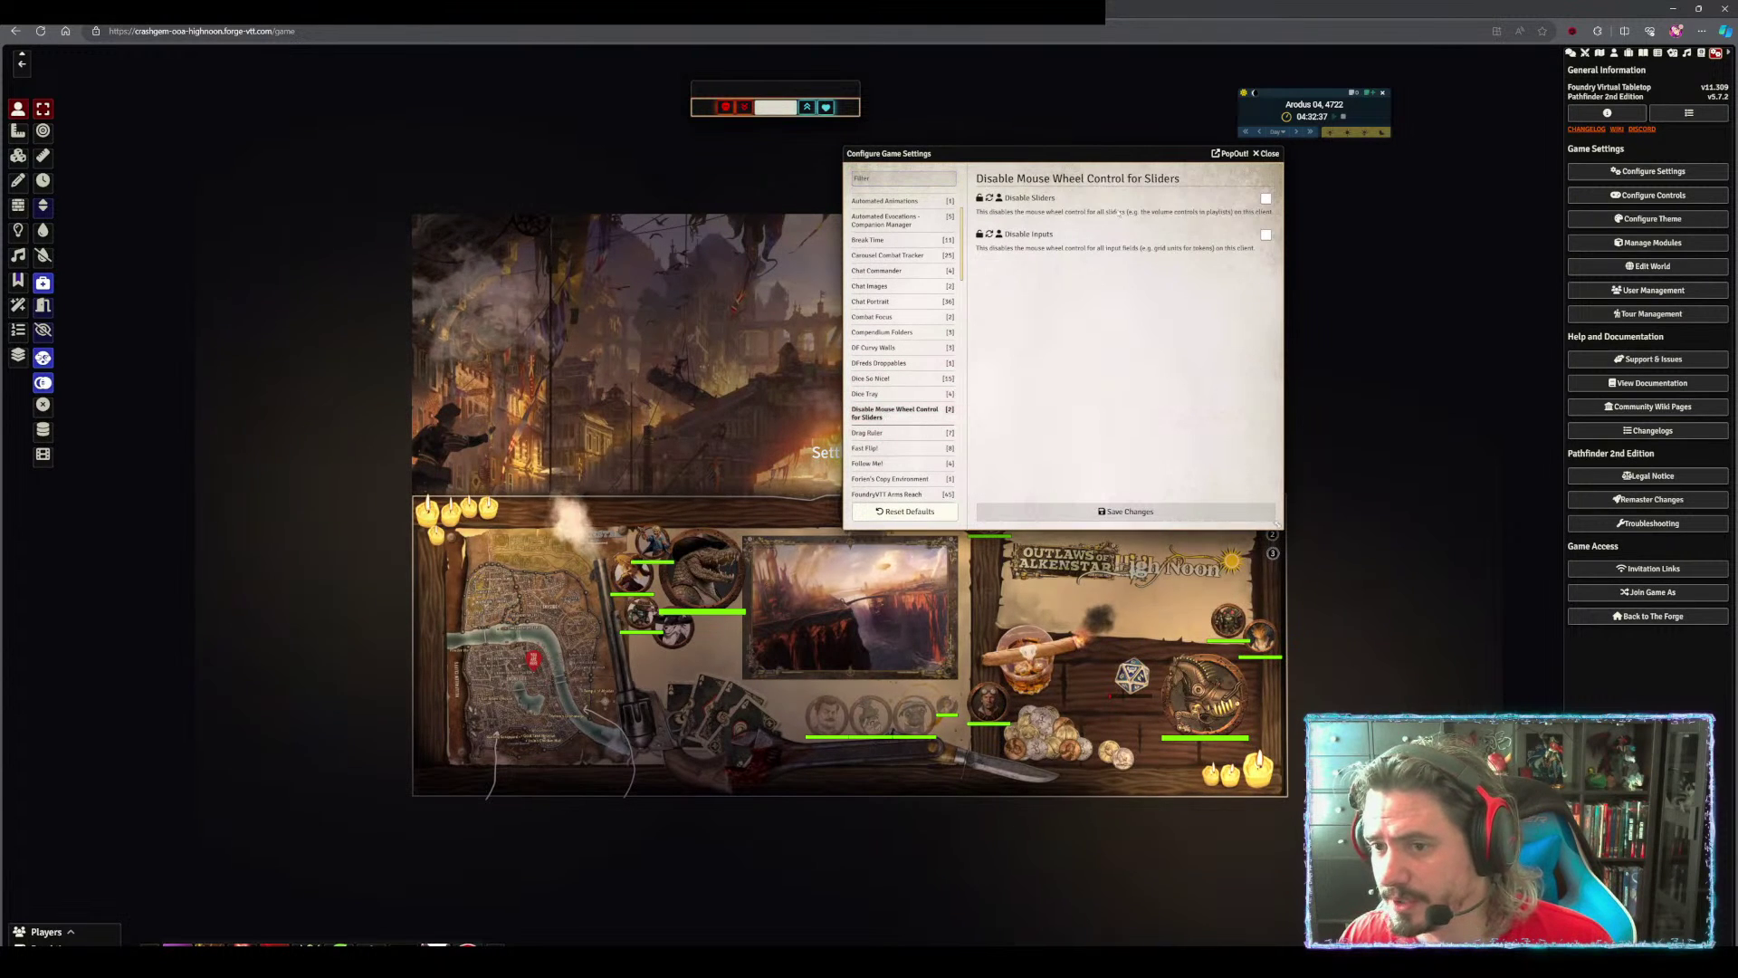
click(1266, 198)
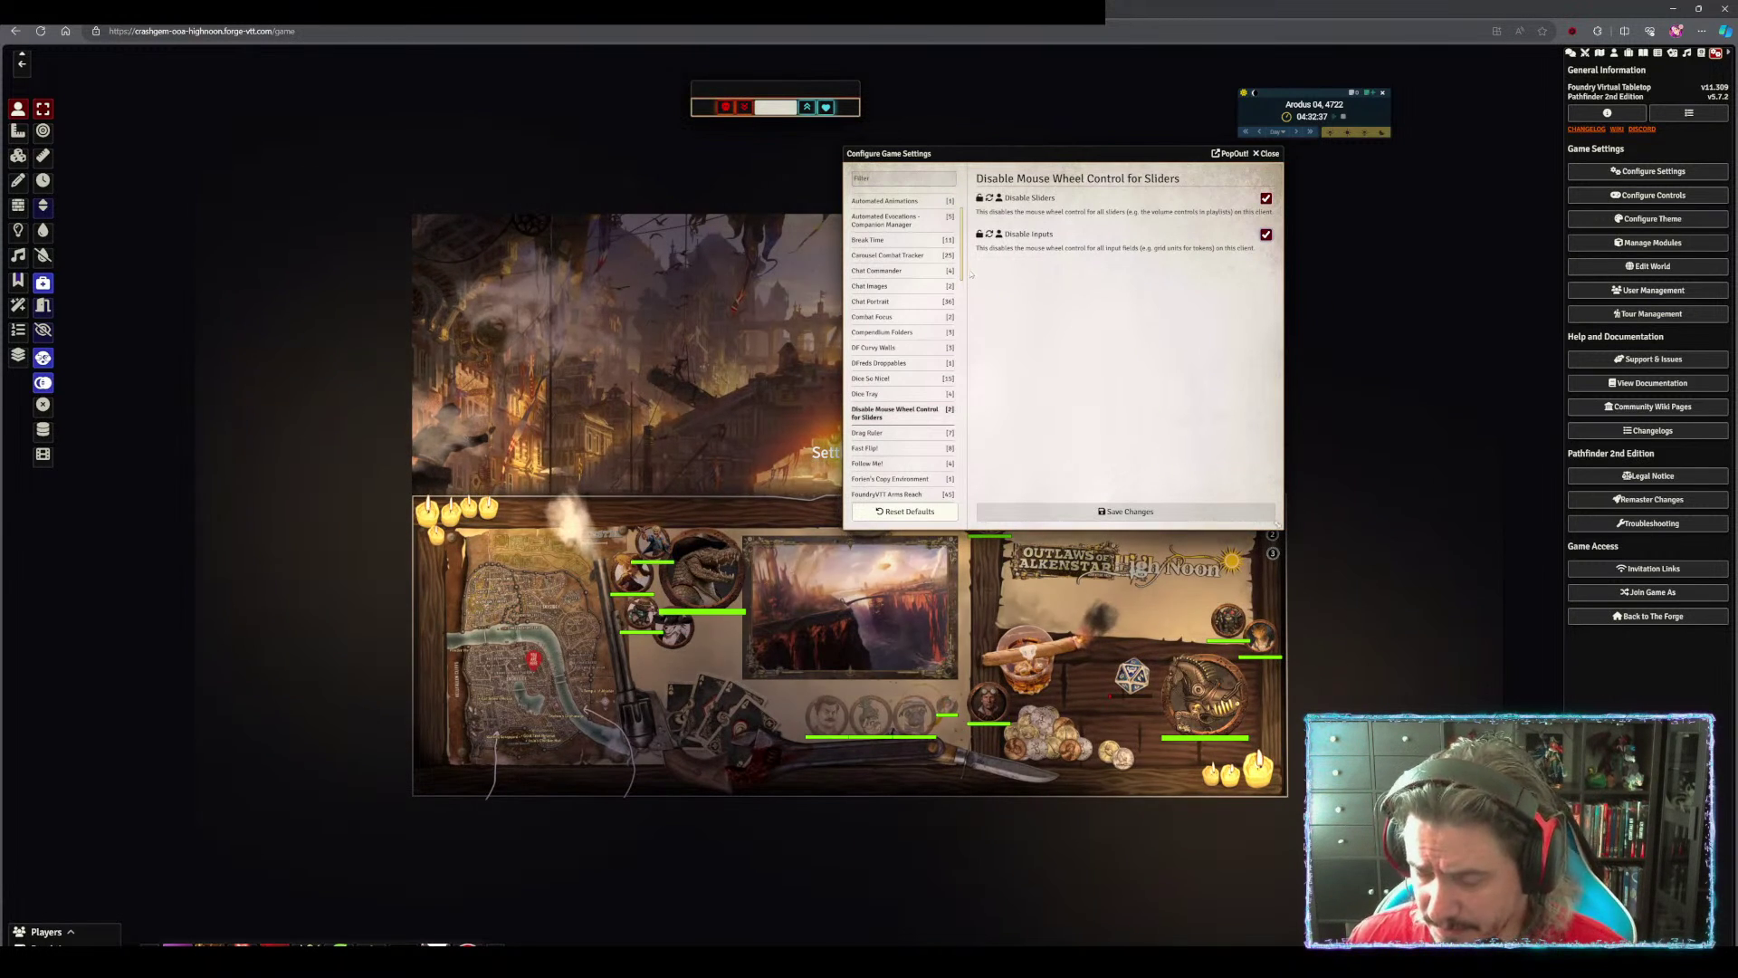
scroll(967, 280, down, 1)
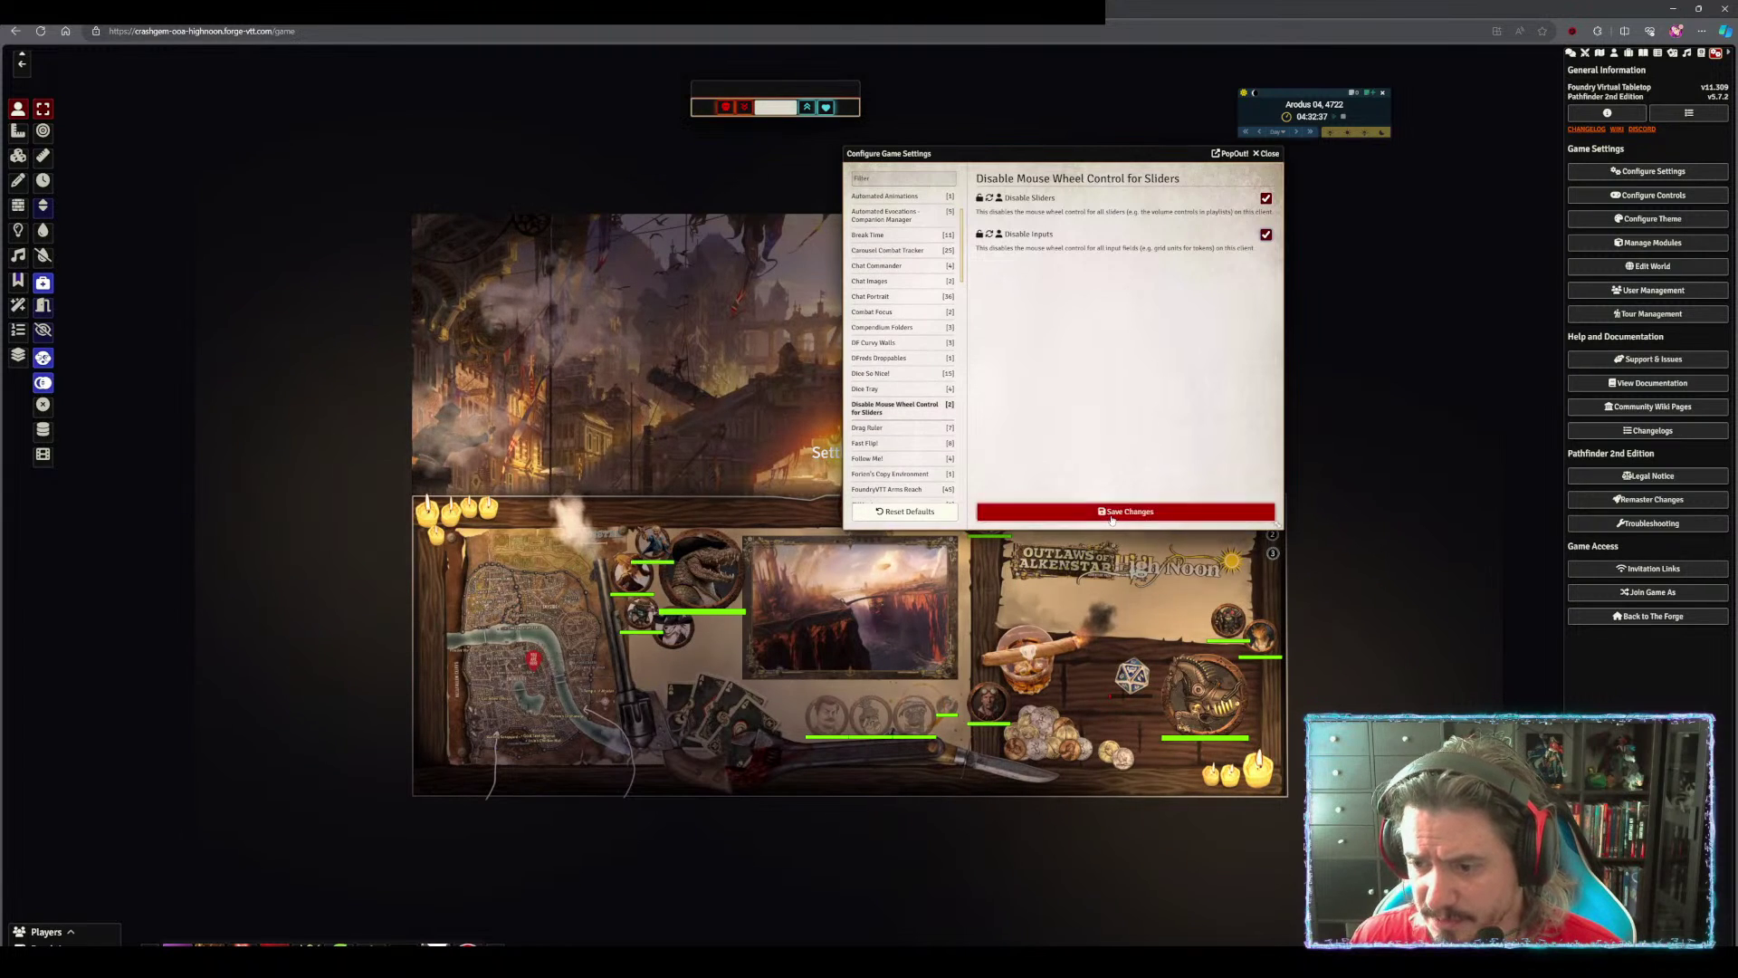
click(1112, 512)
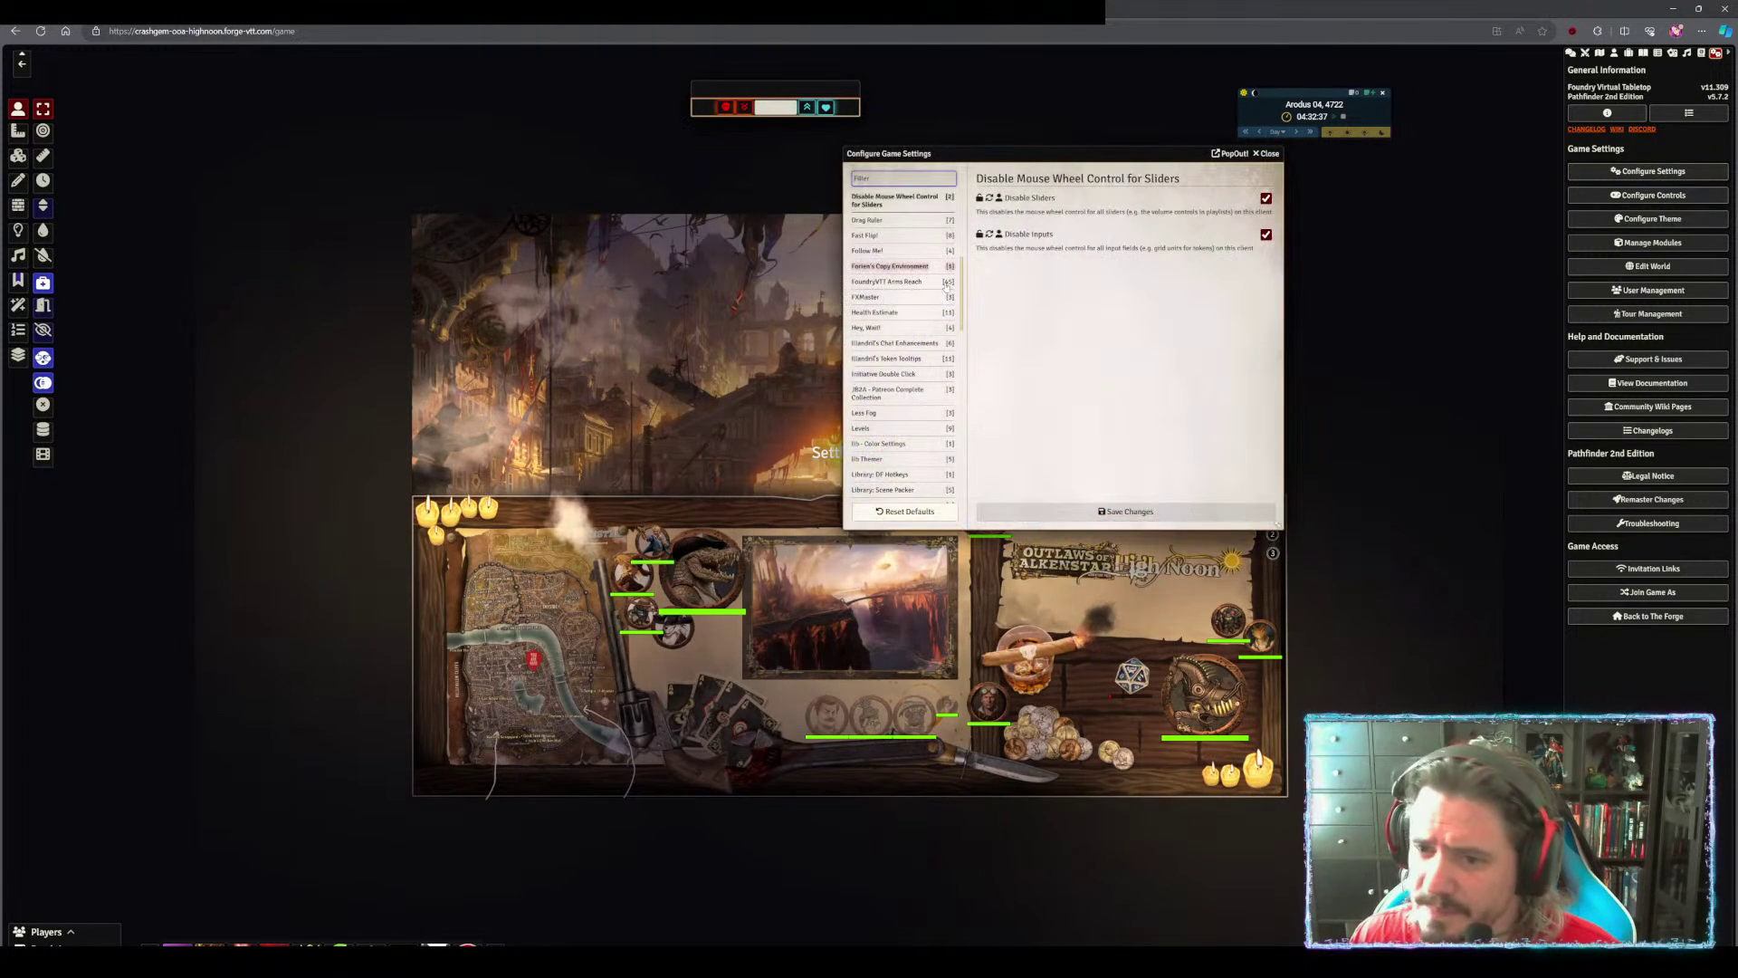
Enable Left-Click to Release Objects in the Core settings, check the remaining core options, and save the changes
scroll(965, 292, up, 5)
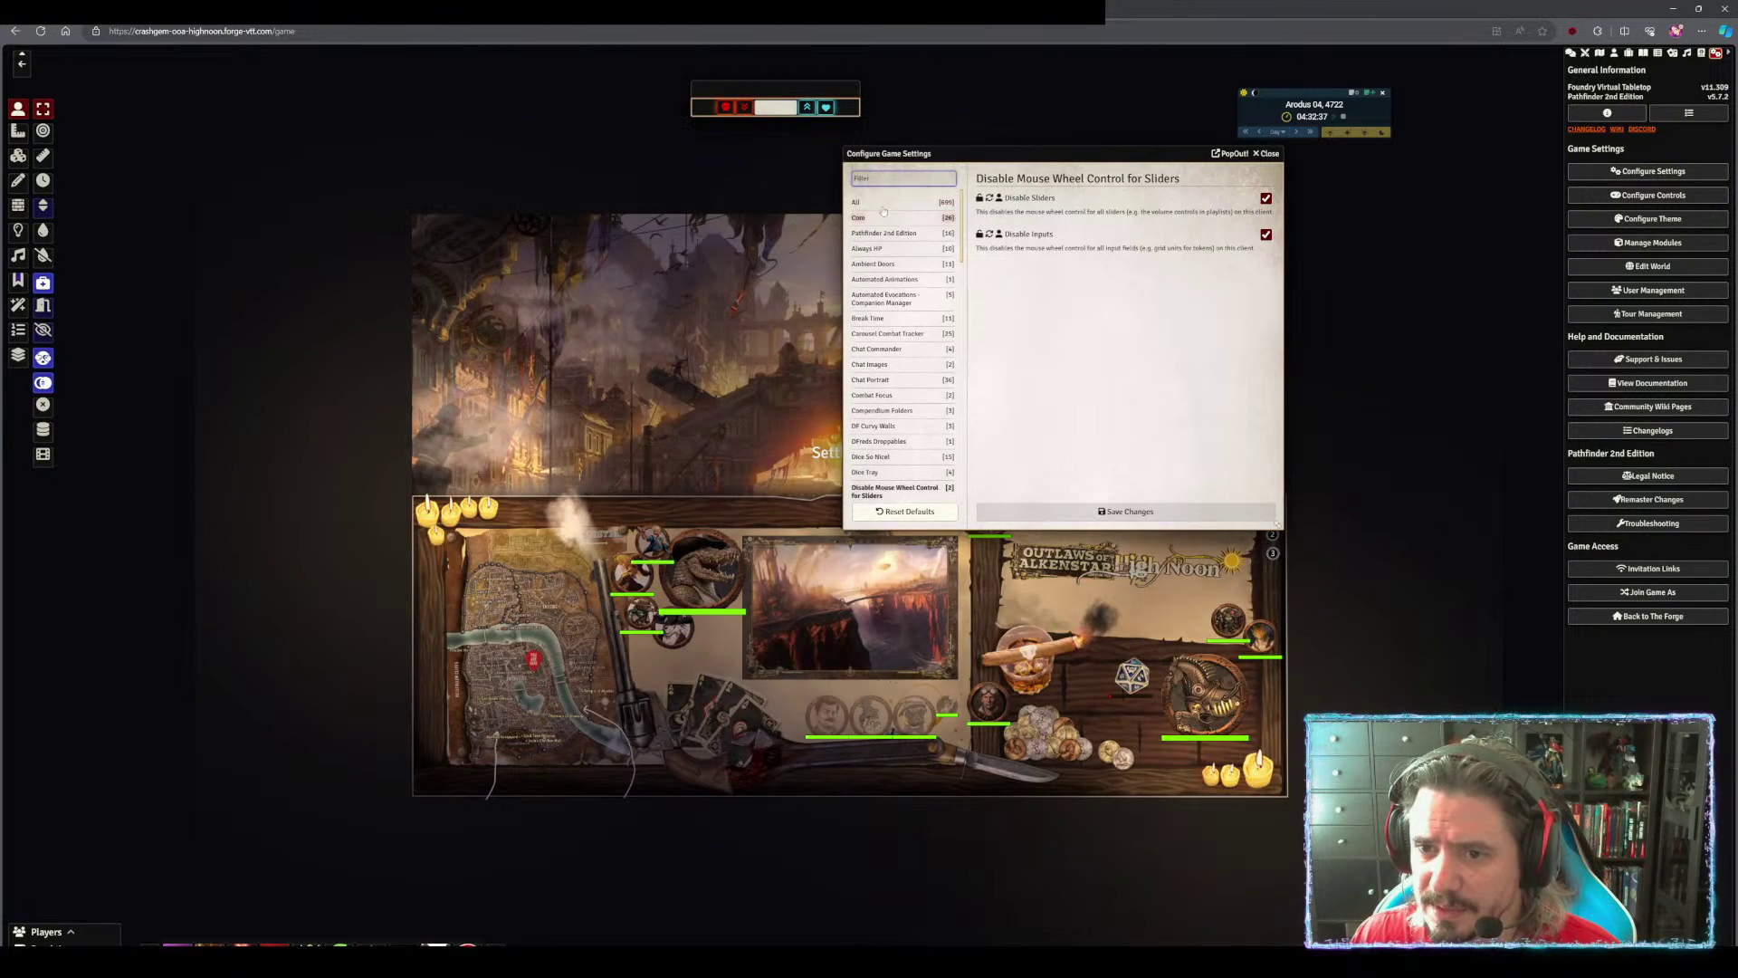
click(876, 222)
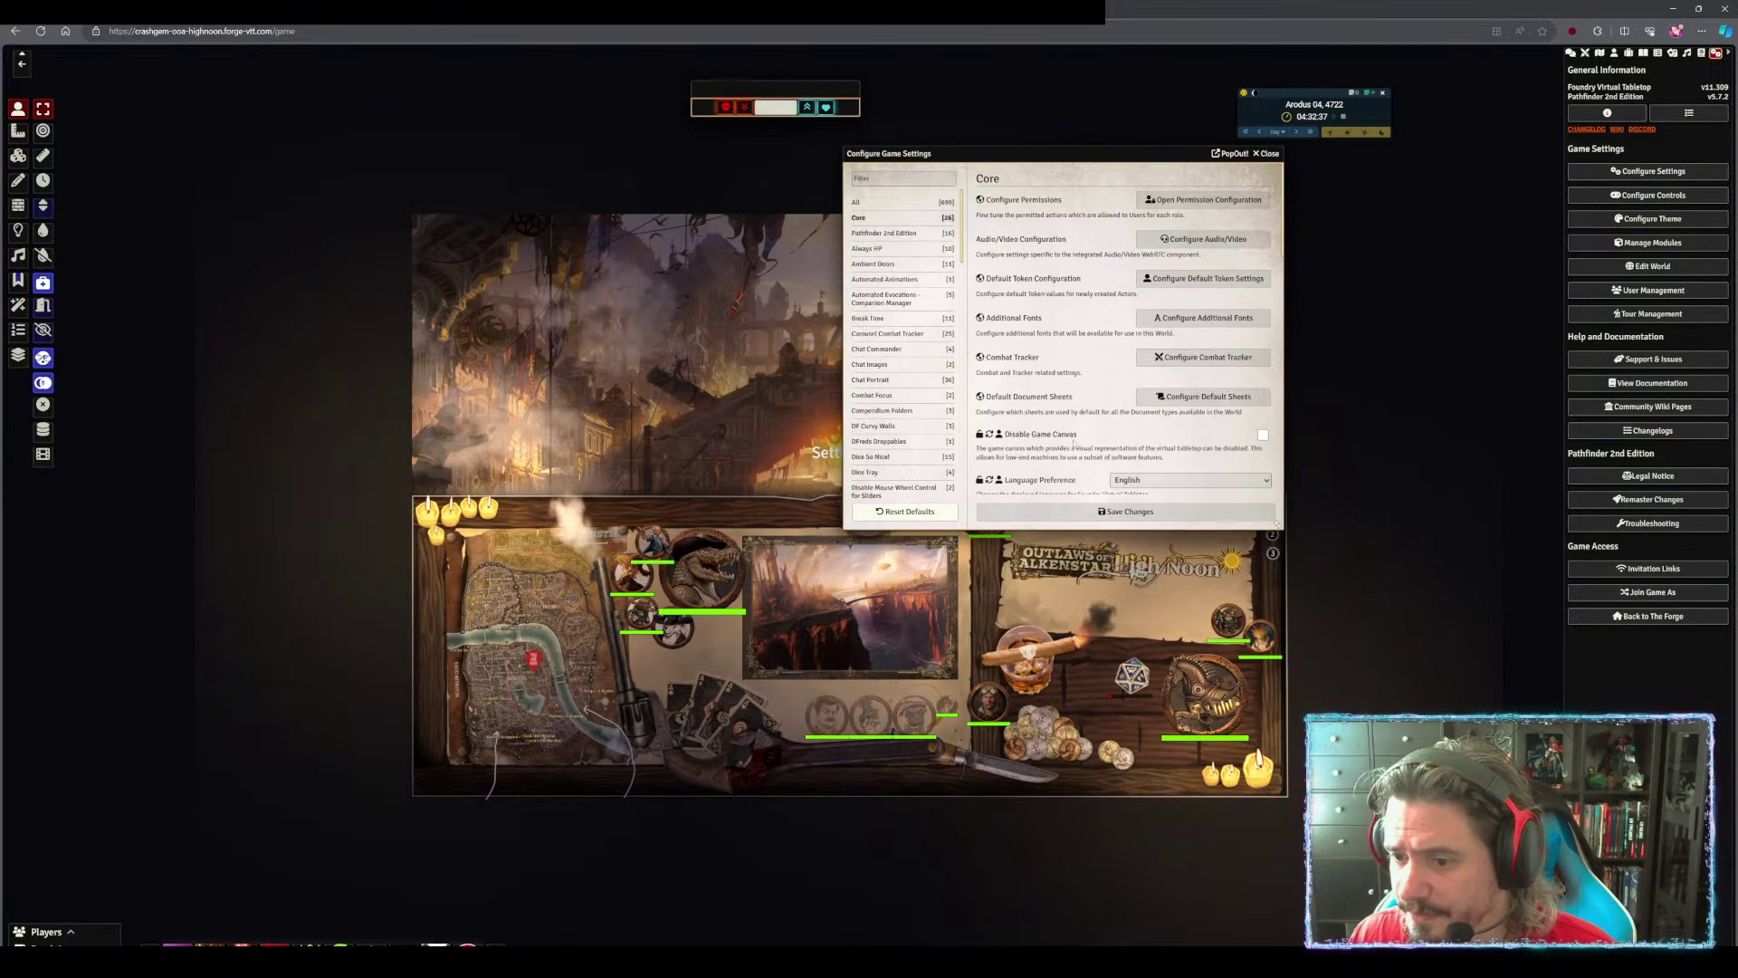
scroll(1072, 436, down, 4)
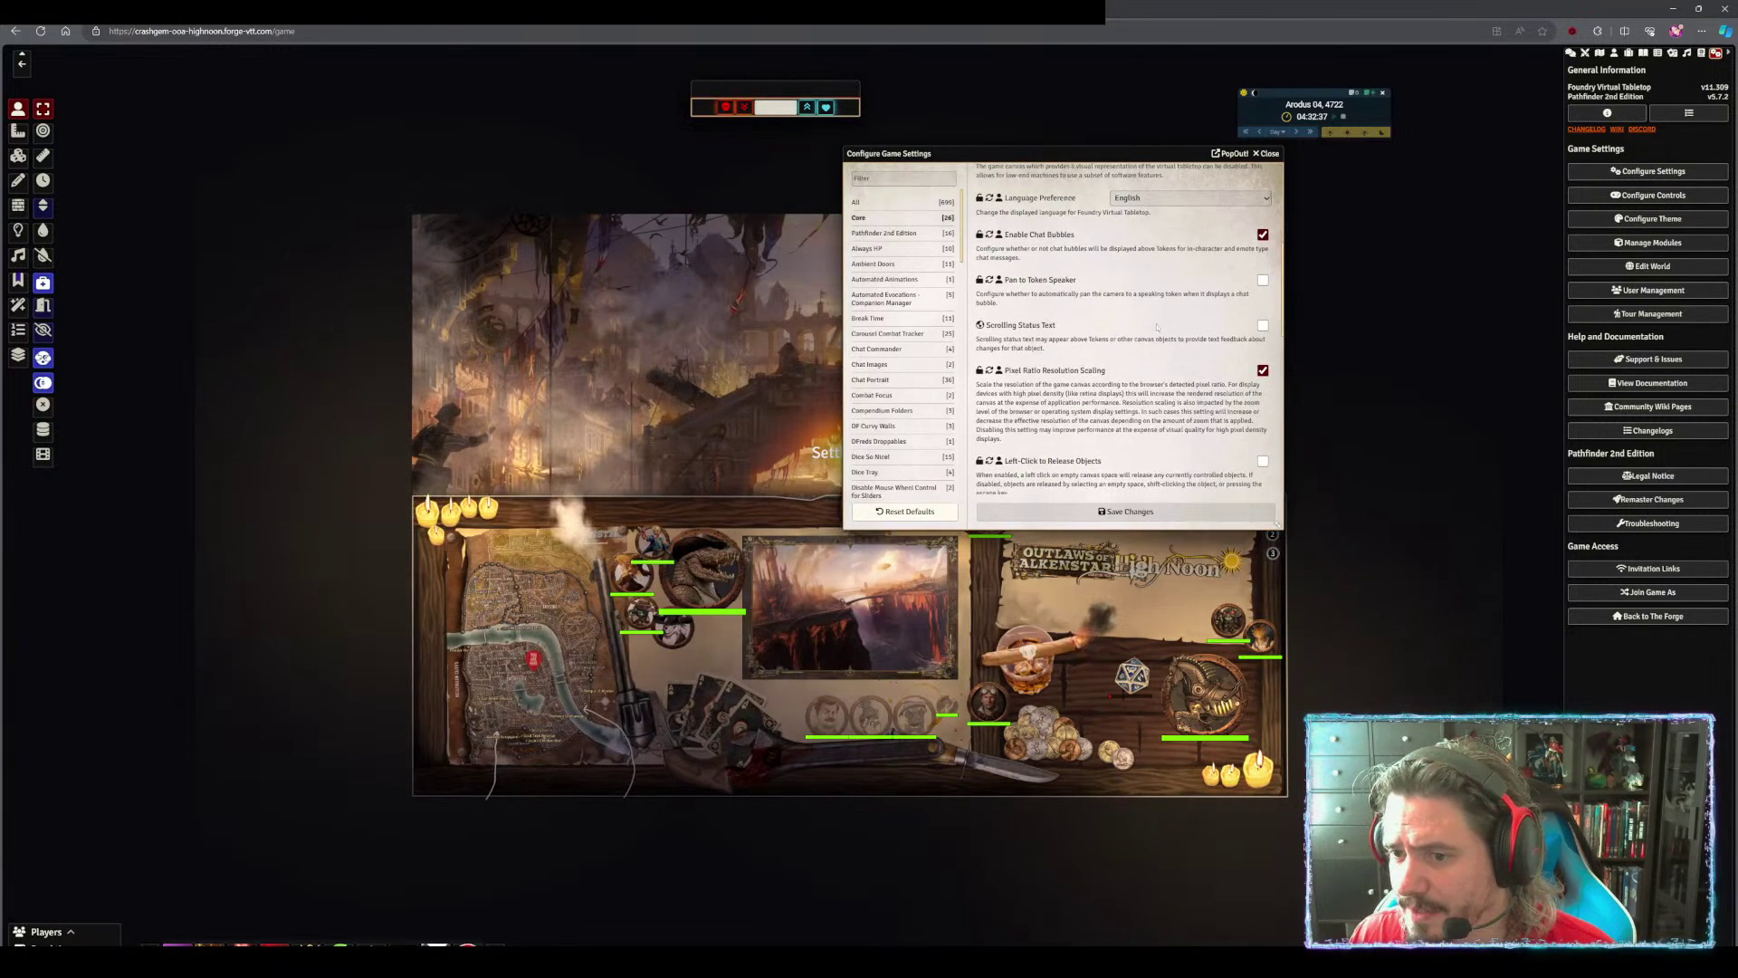
scroll(1151, 387, down, 1)
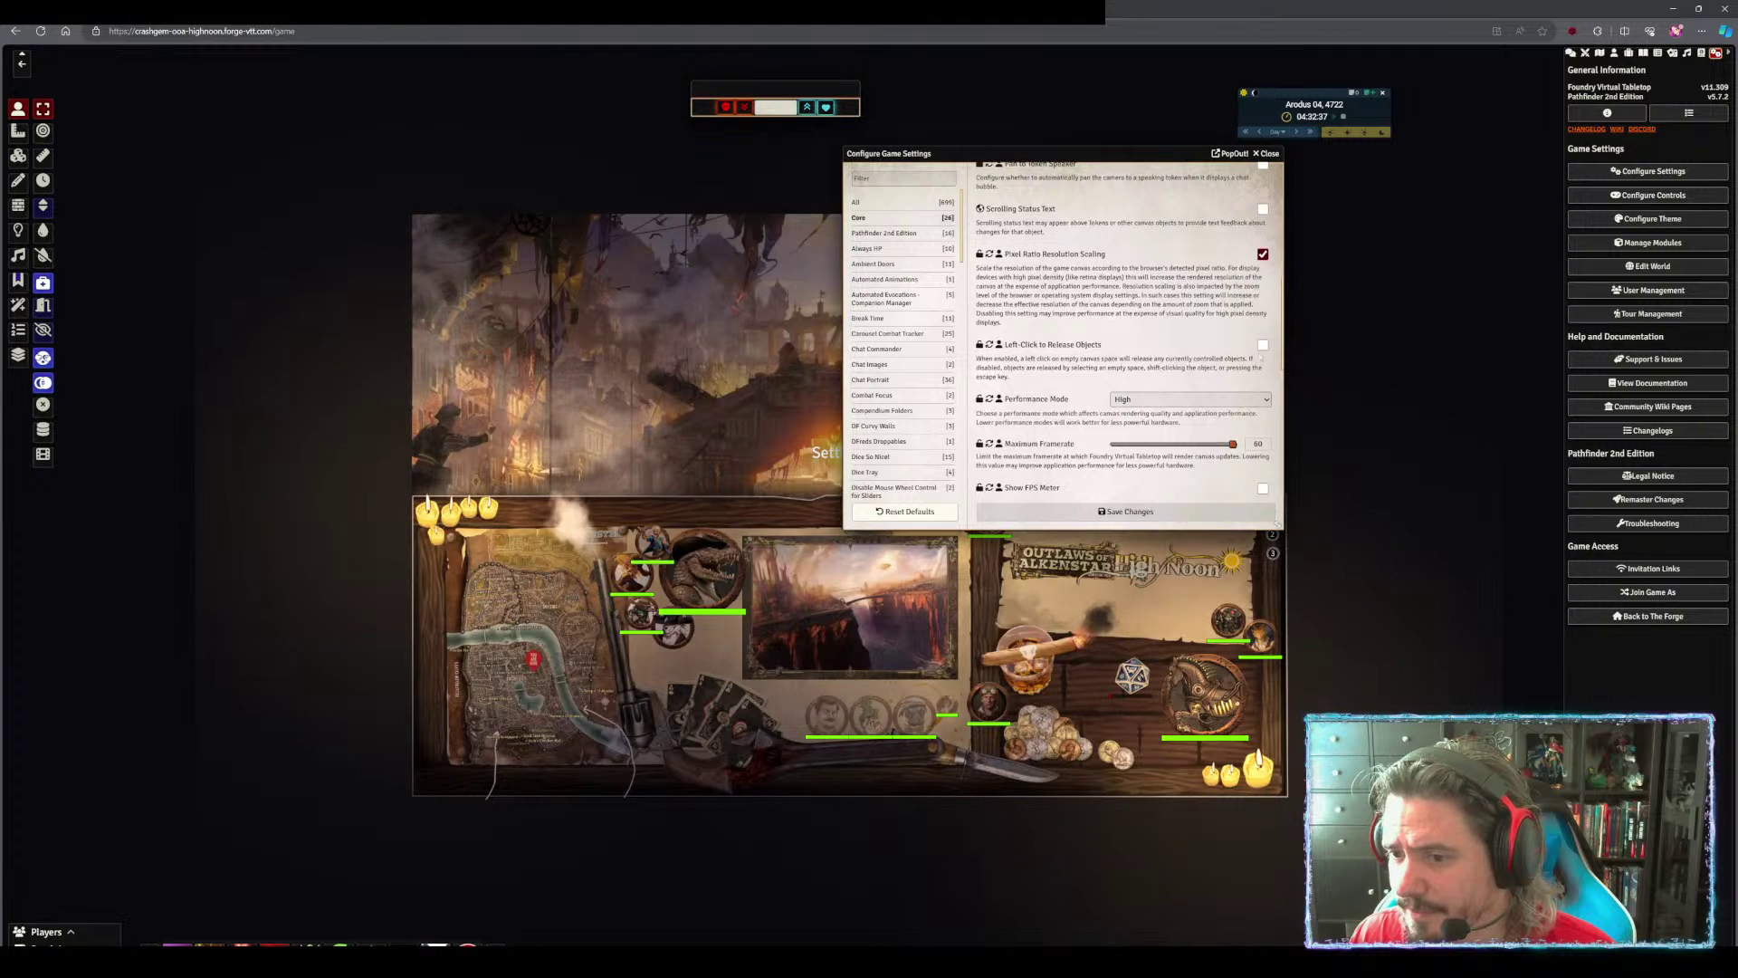
click(1263, 345)
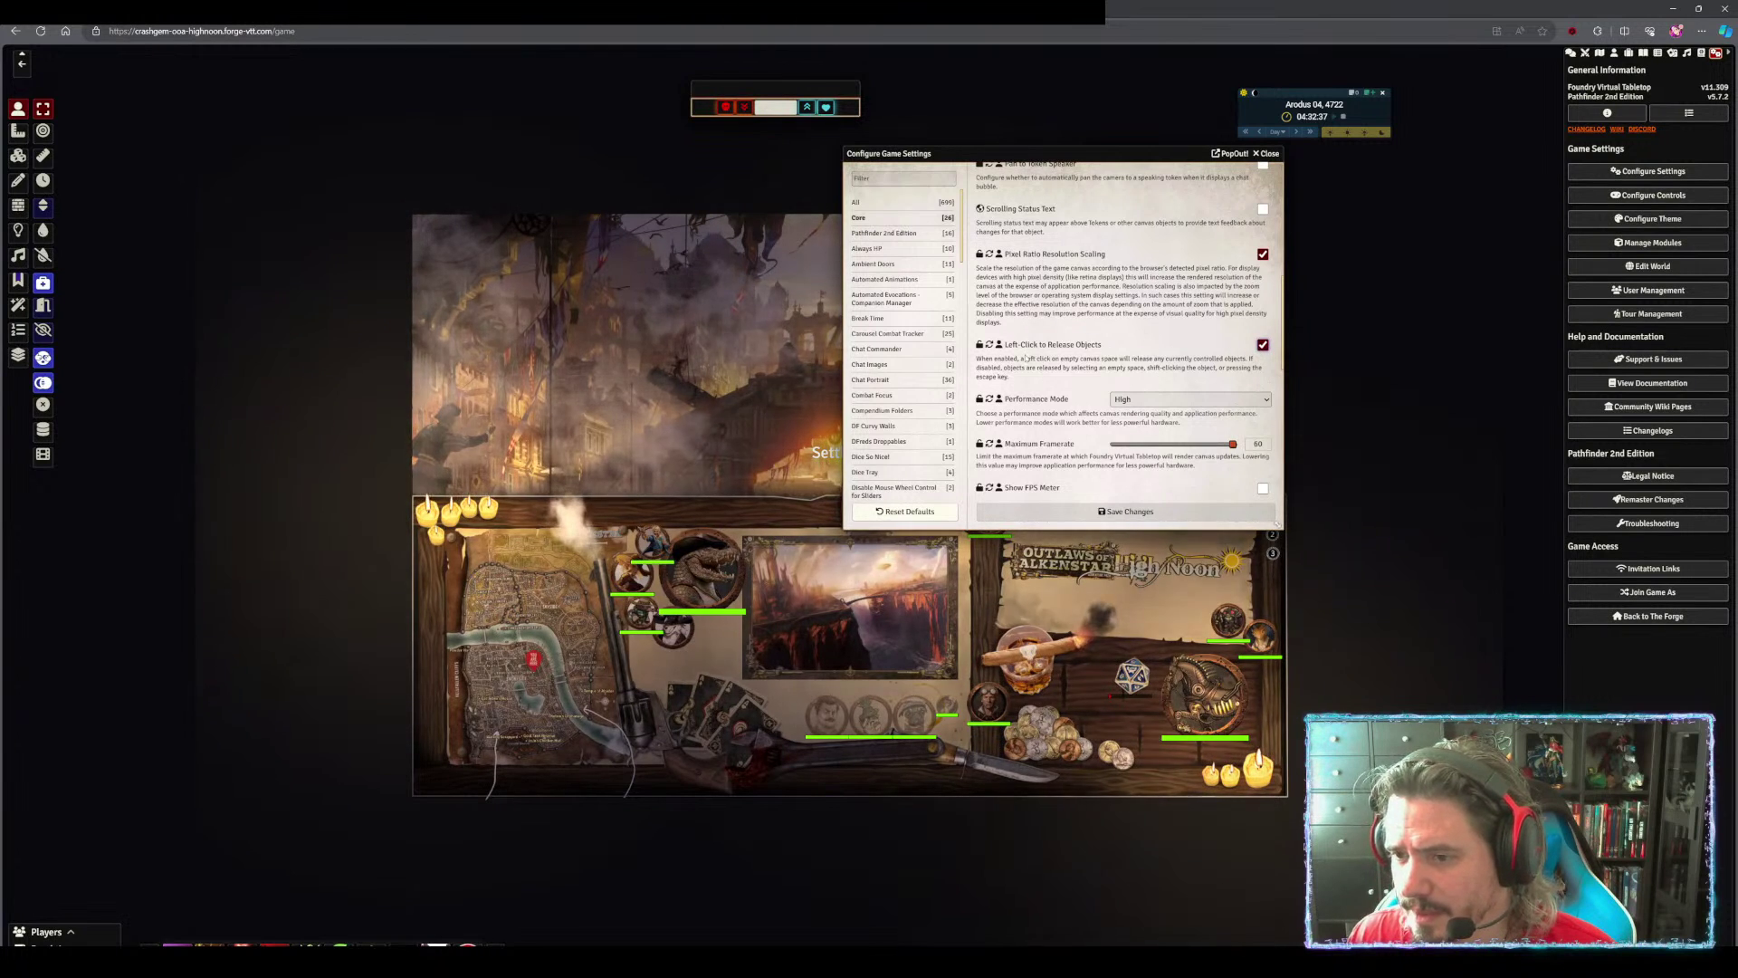
scroll(1064, 404, down, 3)
scroll(1064, 405, down, 7)
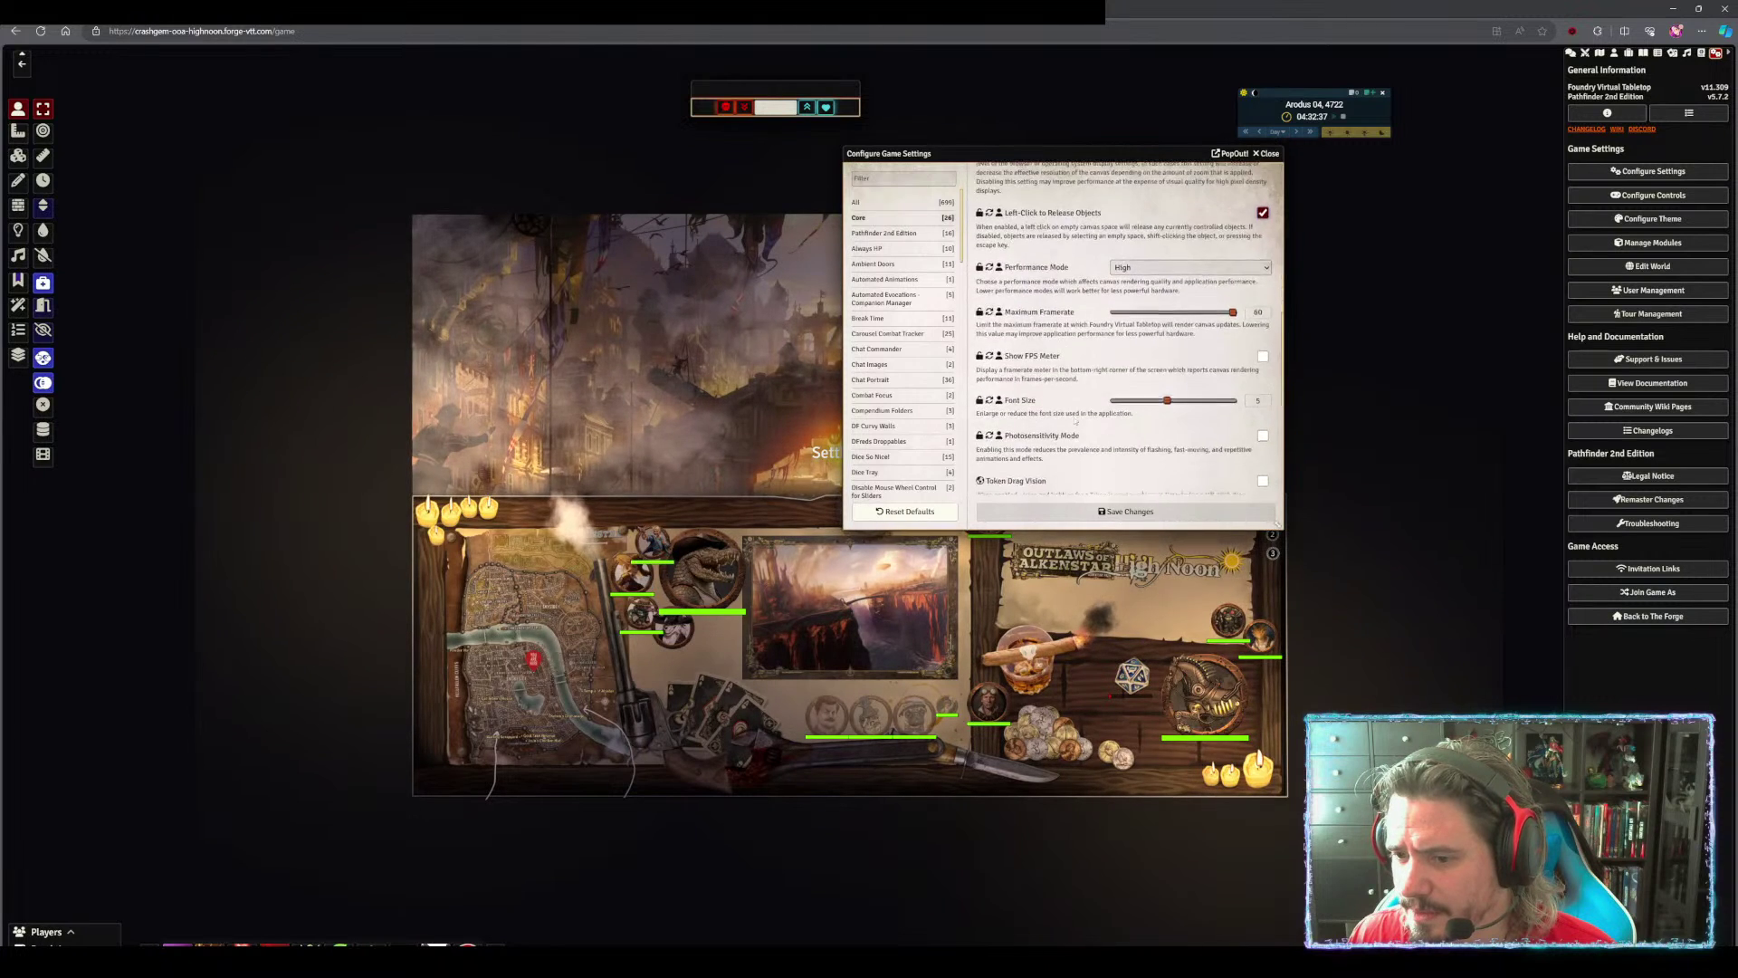
scroll(1173, 255, up, 1)
scroll(1166, 282, down, 4)
scroll(1131, 376, down, 3)
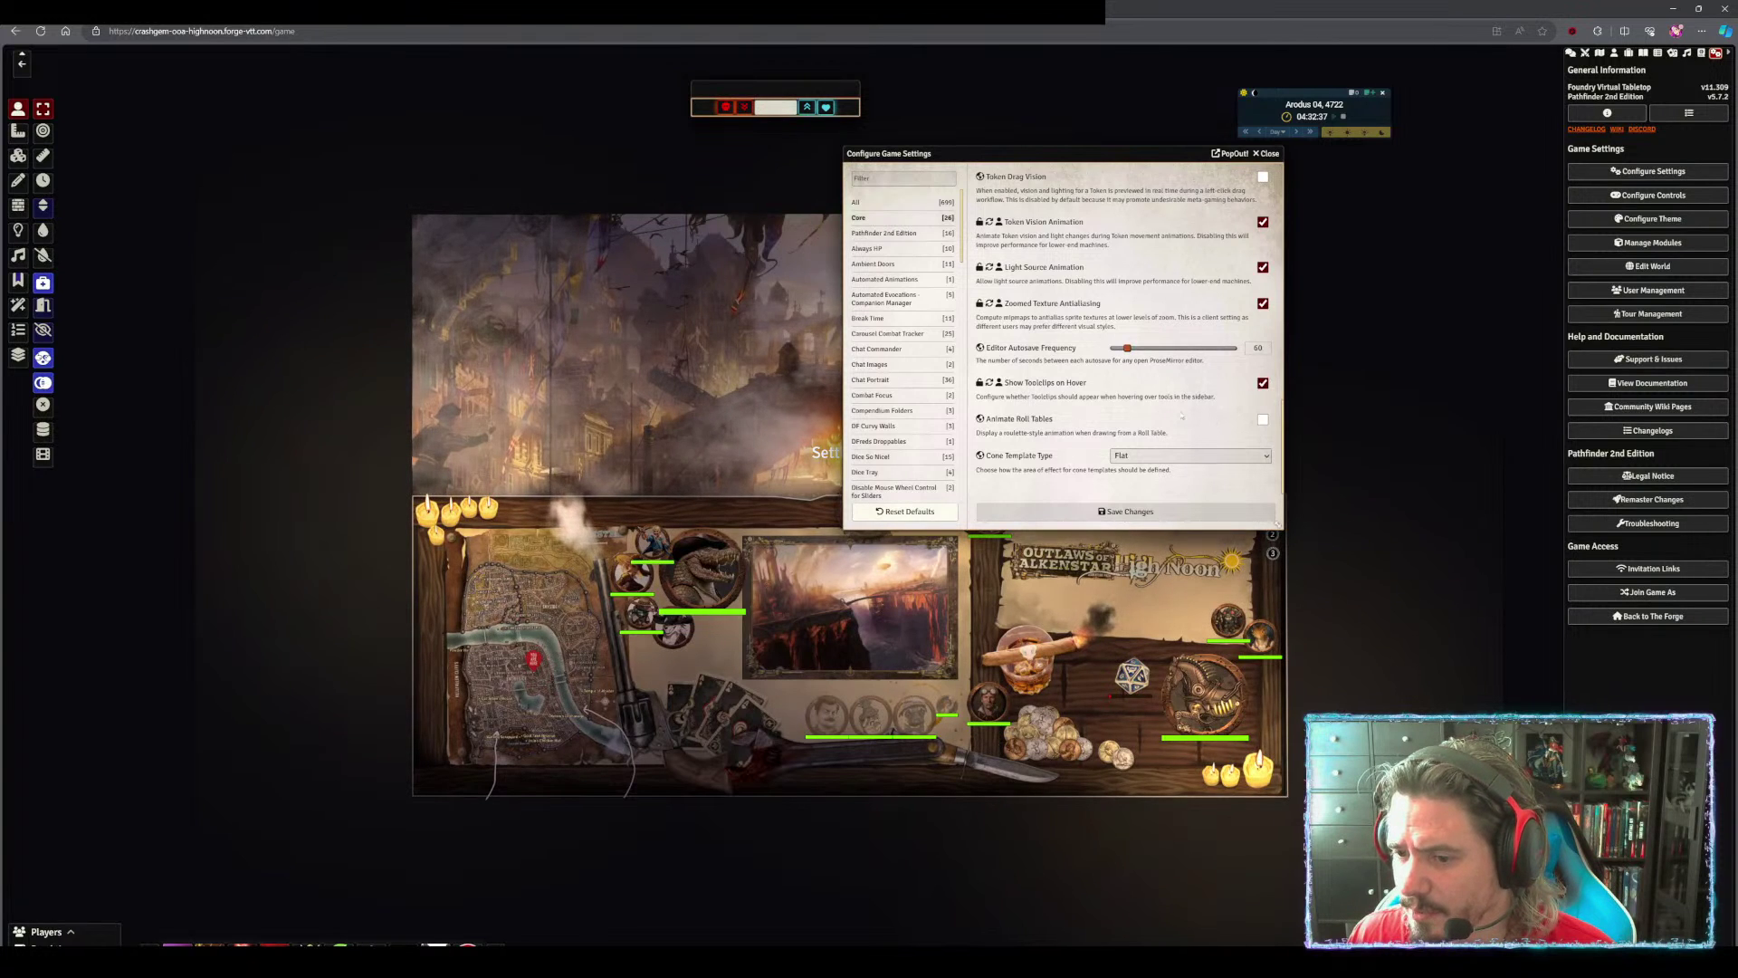
click(1102, 512)
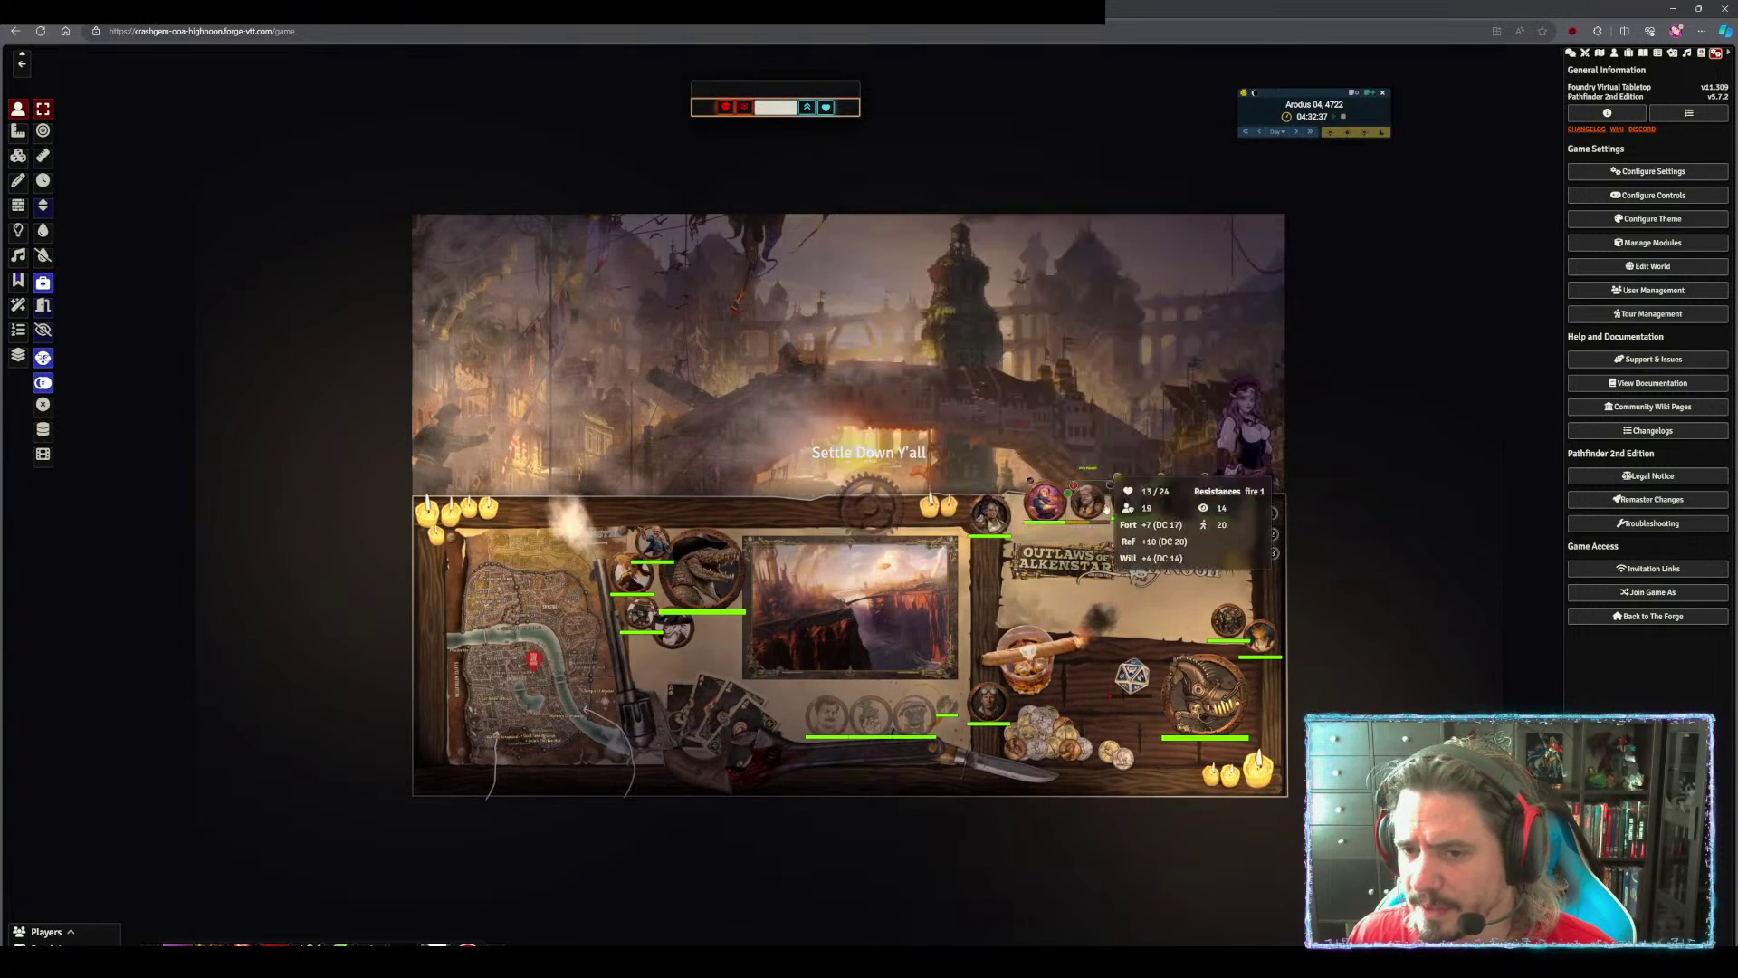
Reopen the game settings and check the Automatic Indexing choices for Quick Insert - Search Widget
click(1651, 178)
scroll(960, 288, down, 3)
scroll(962, 288, down, 4)
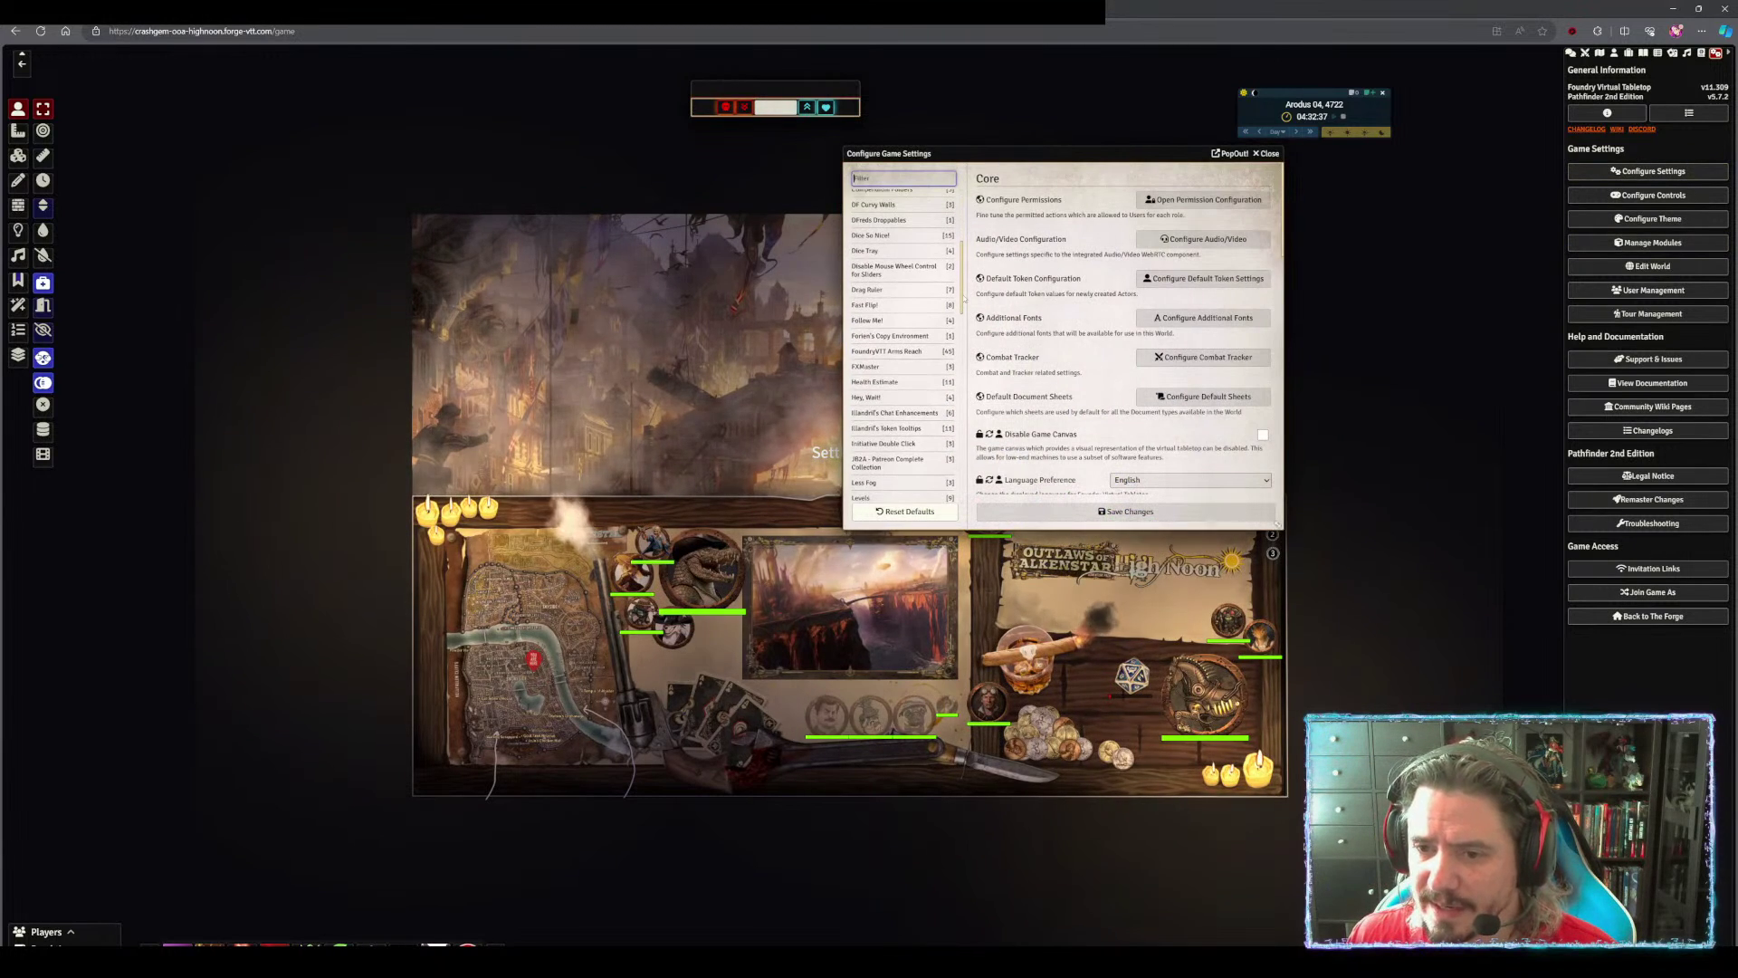
scroll(968, 315, down, 10)
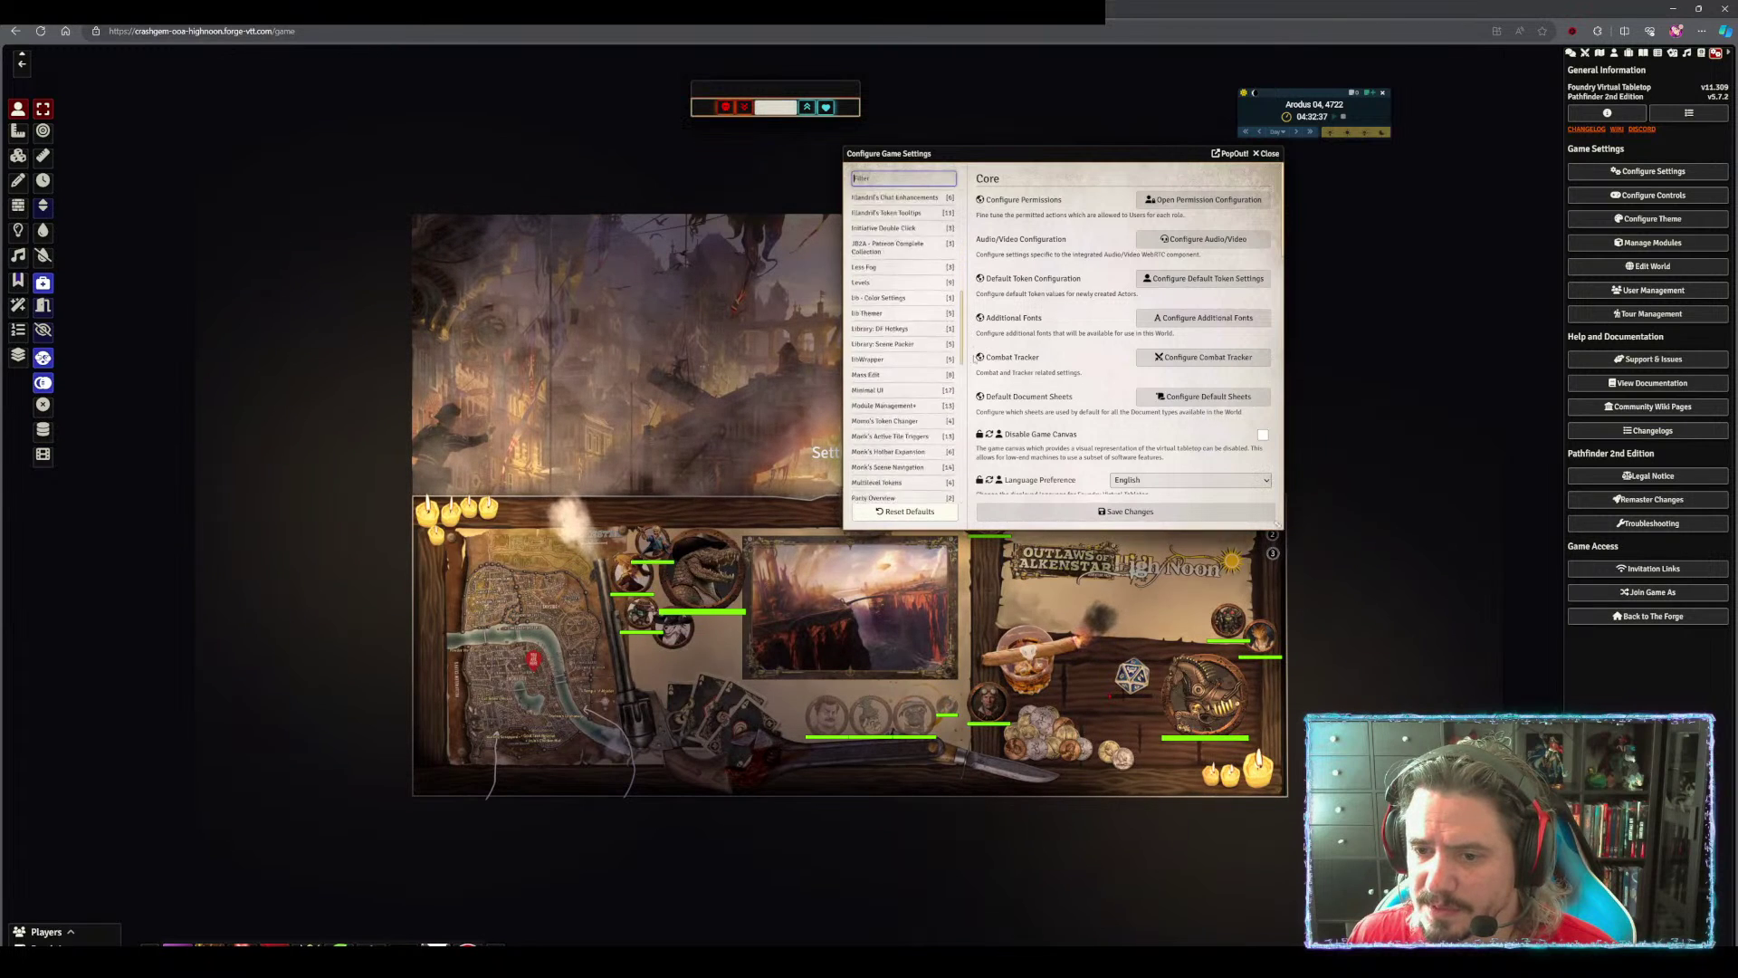
scroll(934, 362, down, 5)
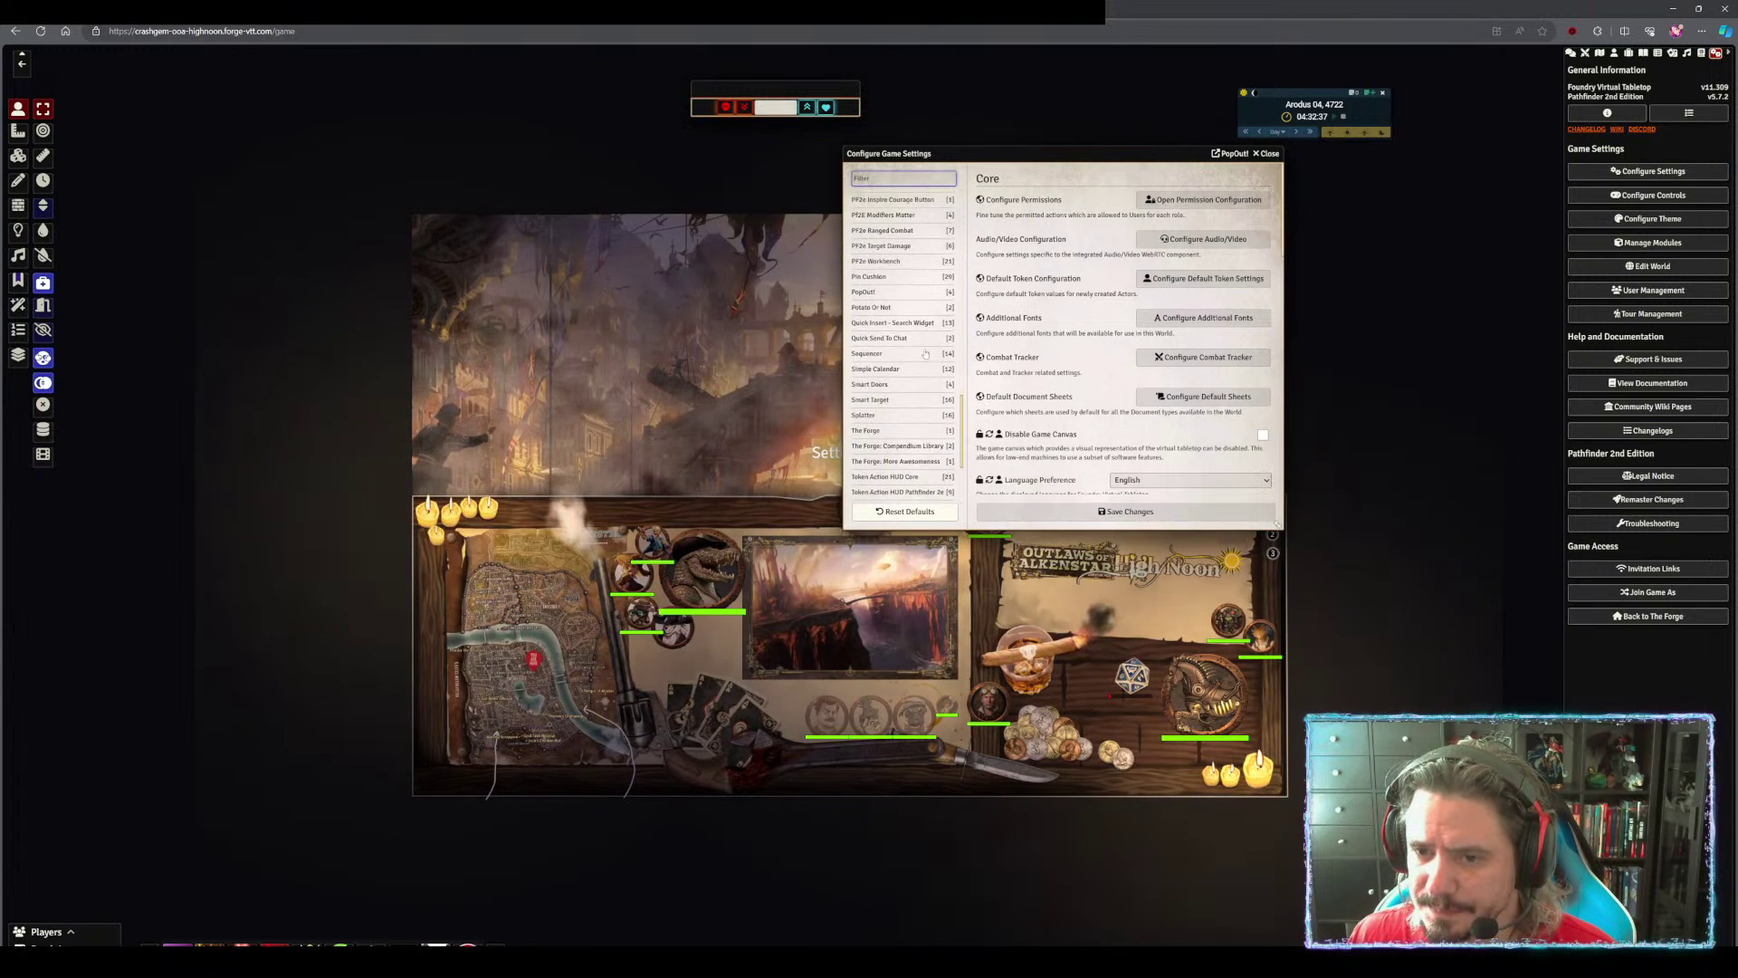
click(885, 325)
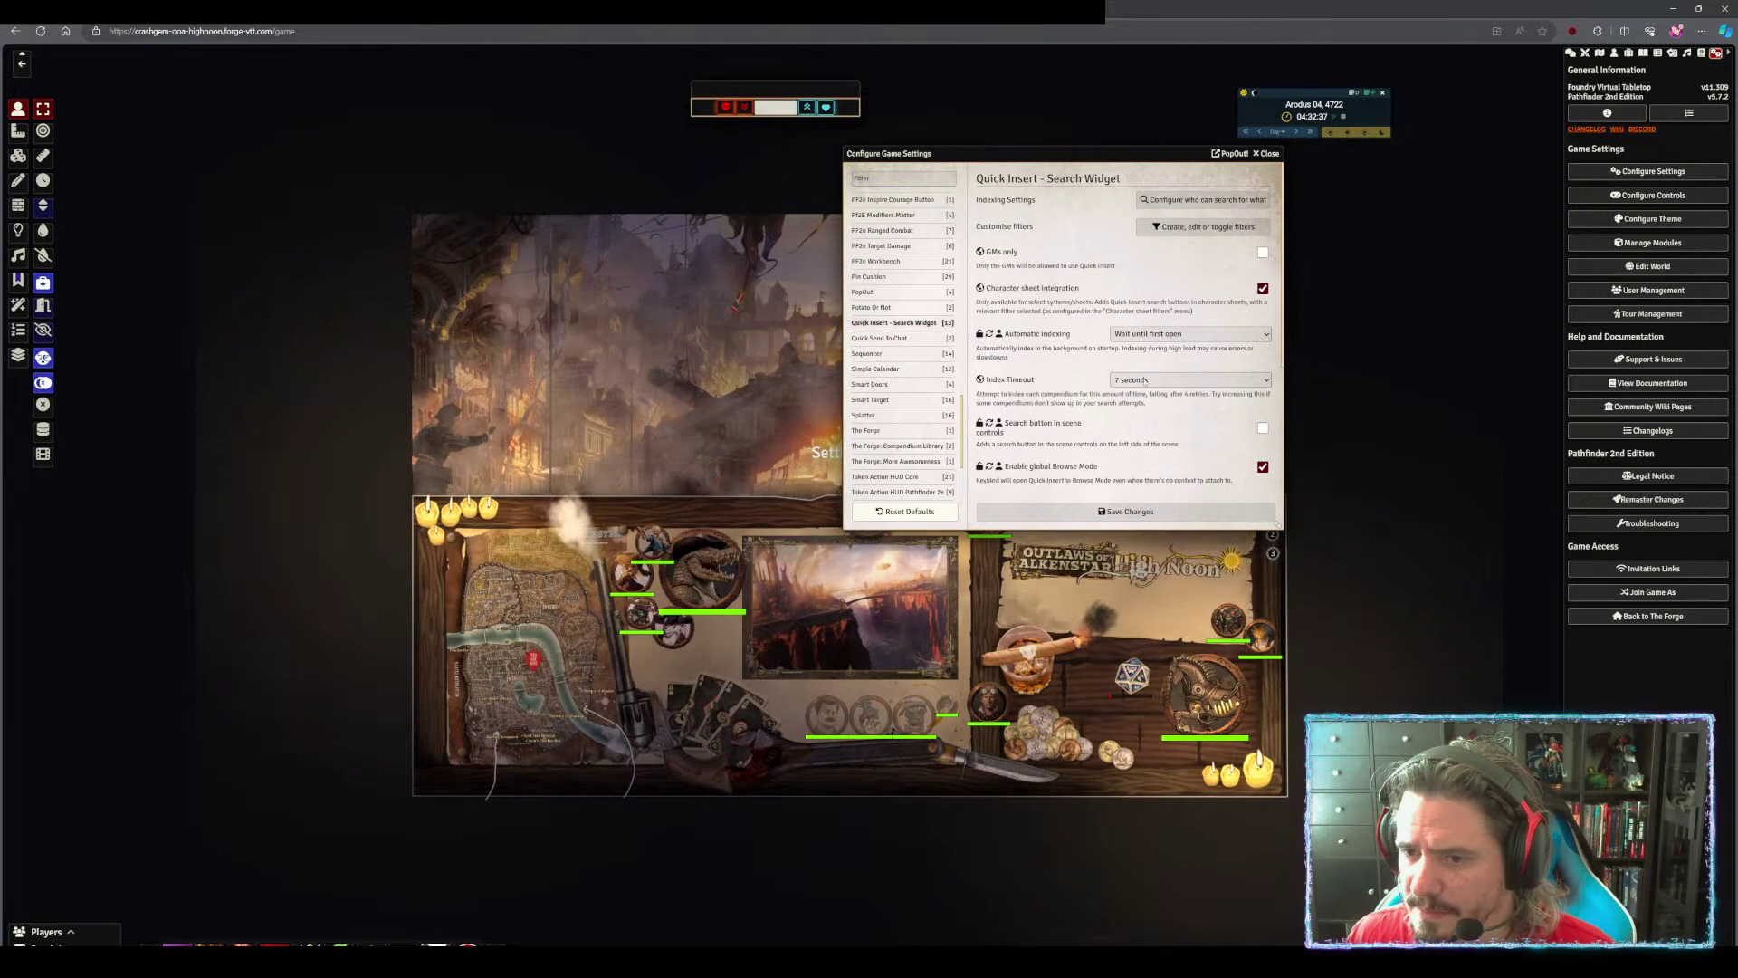
click(1169, 334)
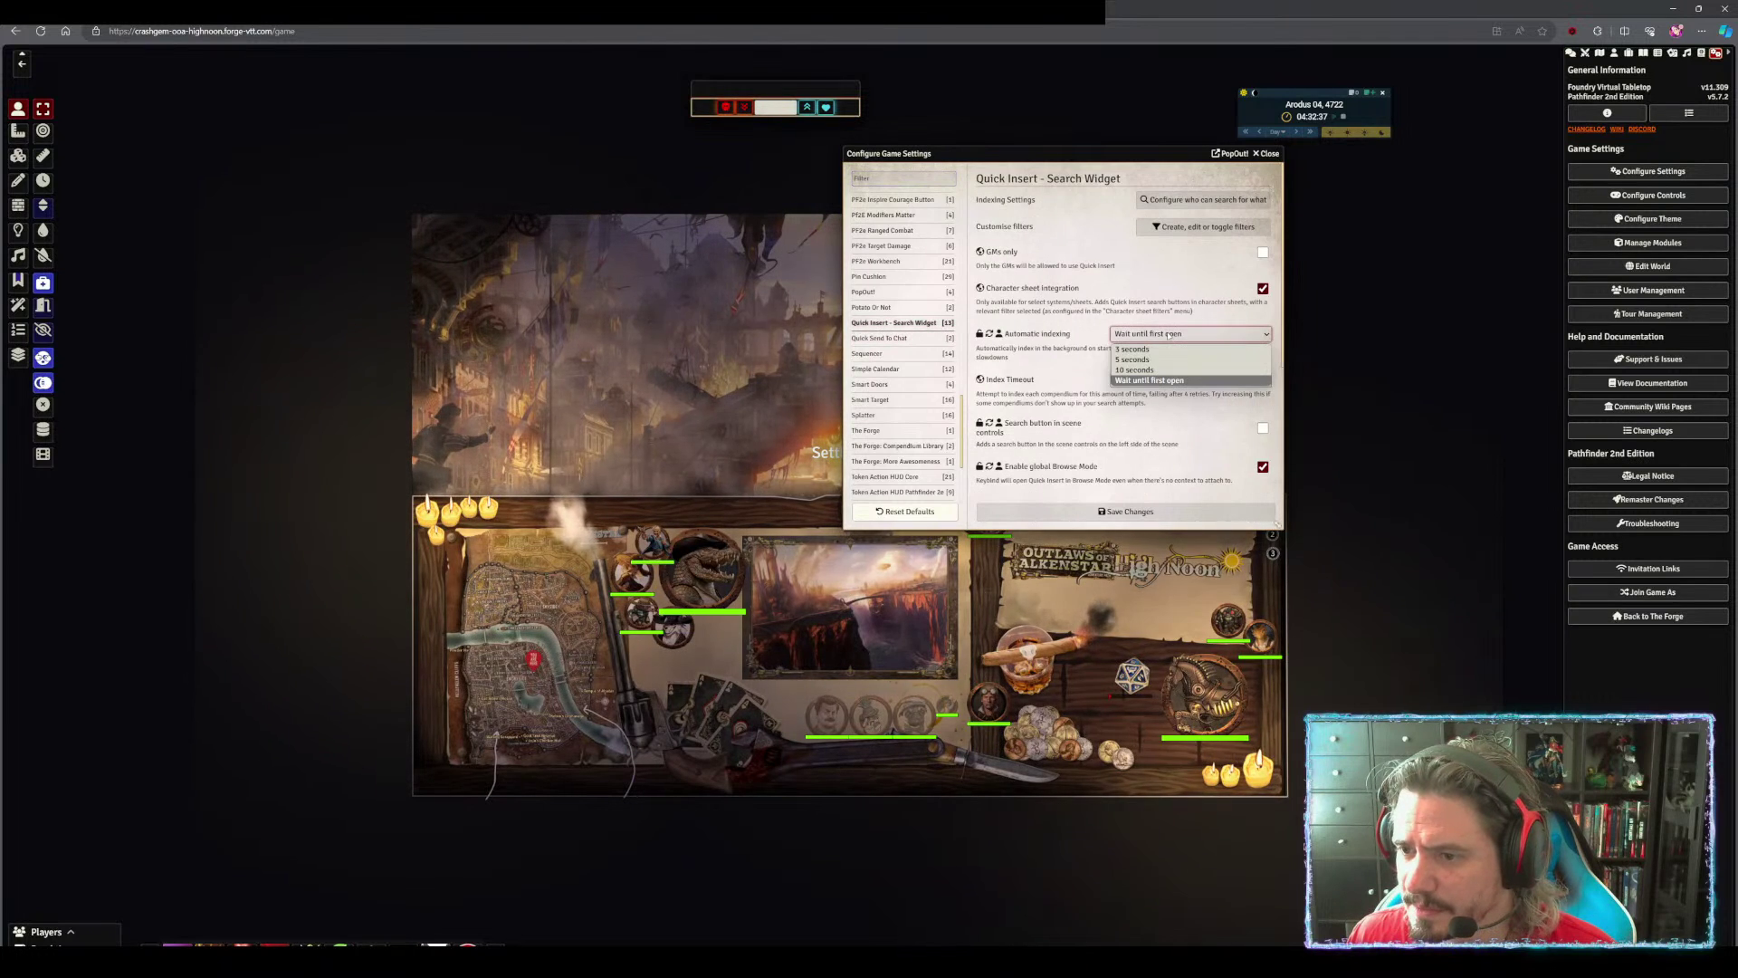
click(1169, 335)
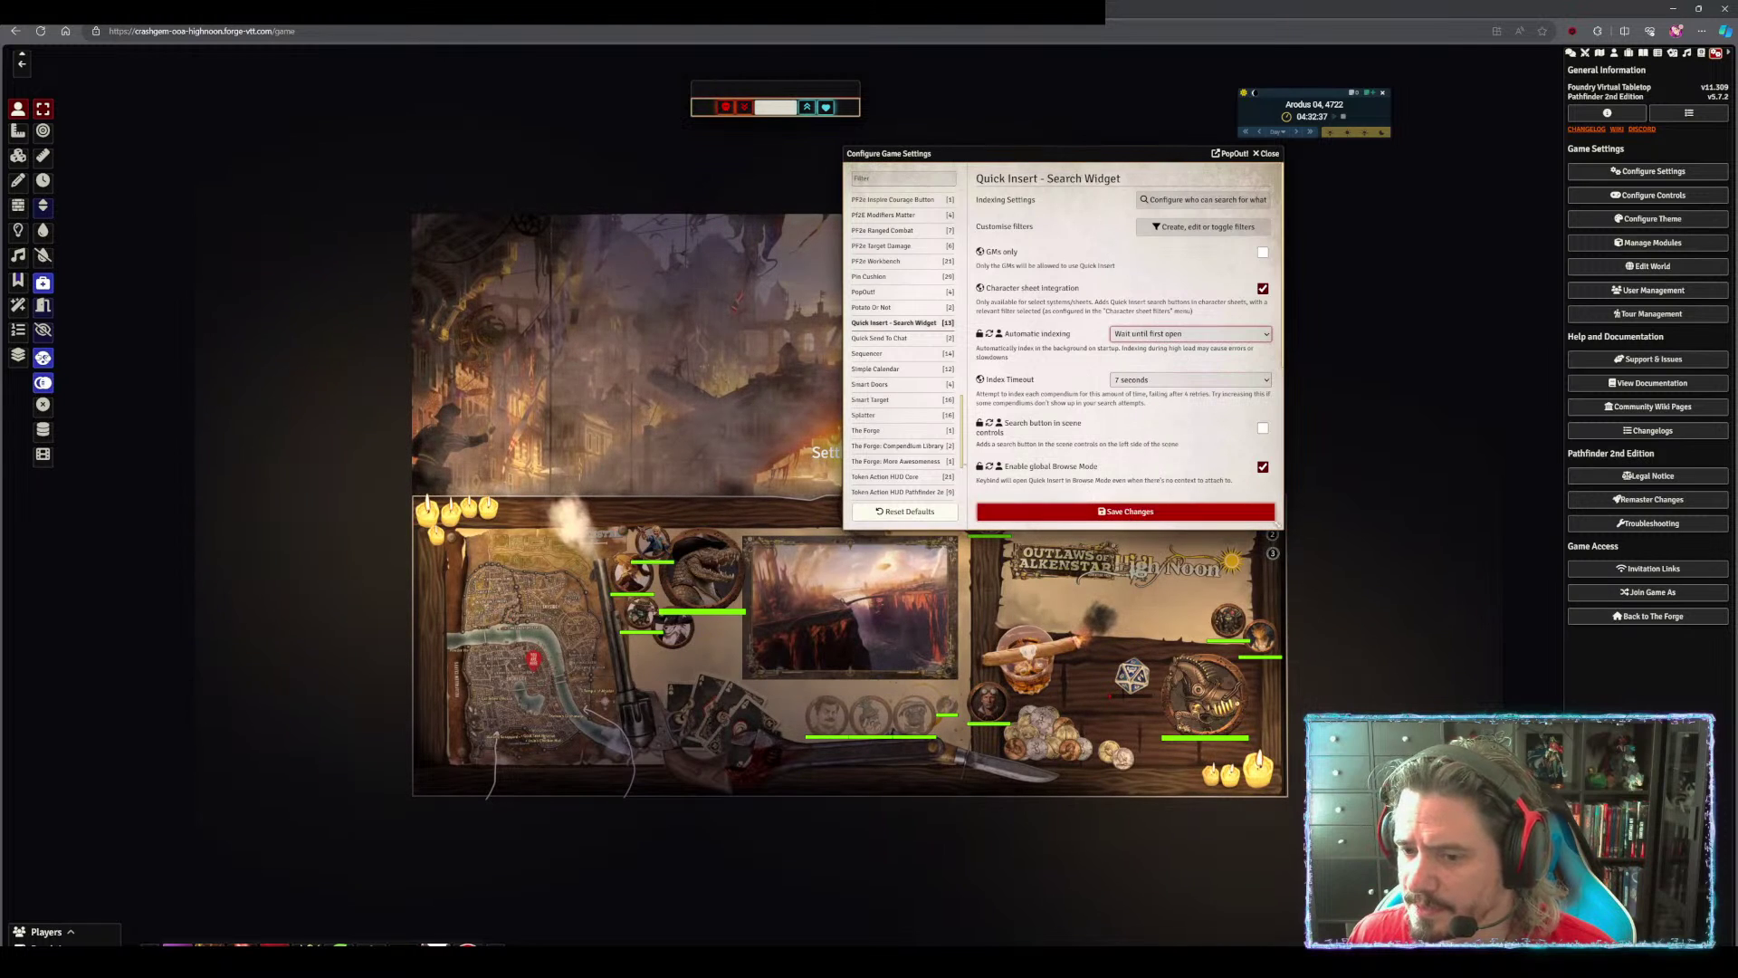
Look through the list of other module settings and close the game settings without saving
scroll(964, 390, up, 1)
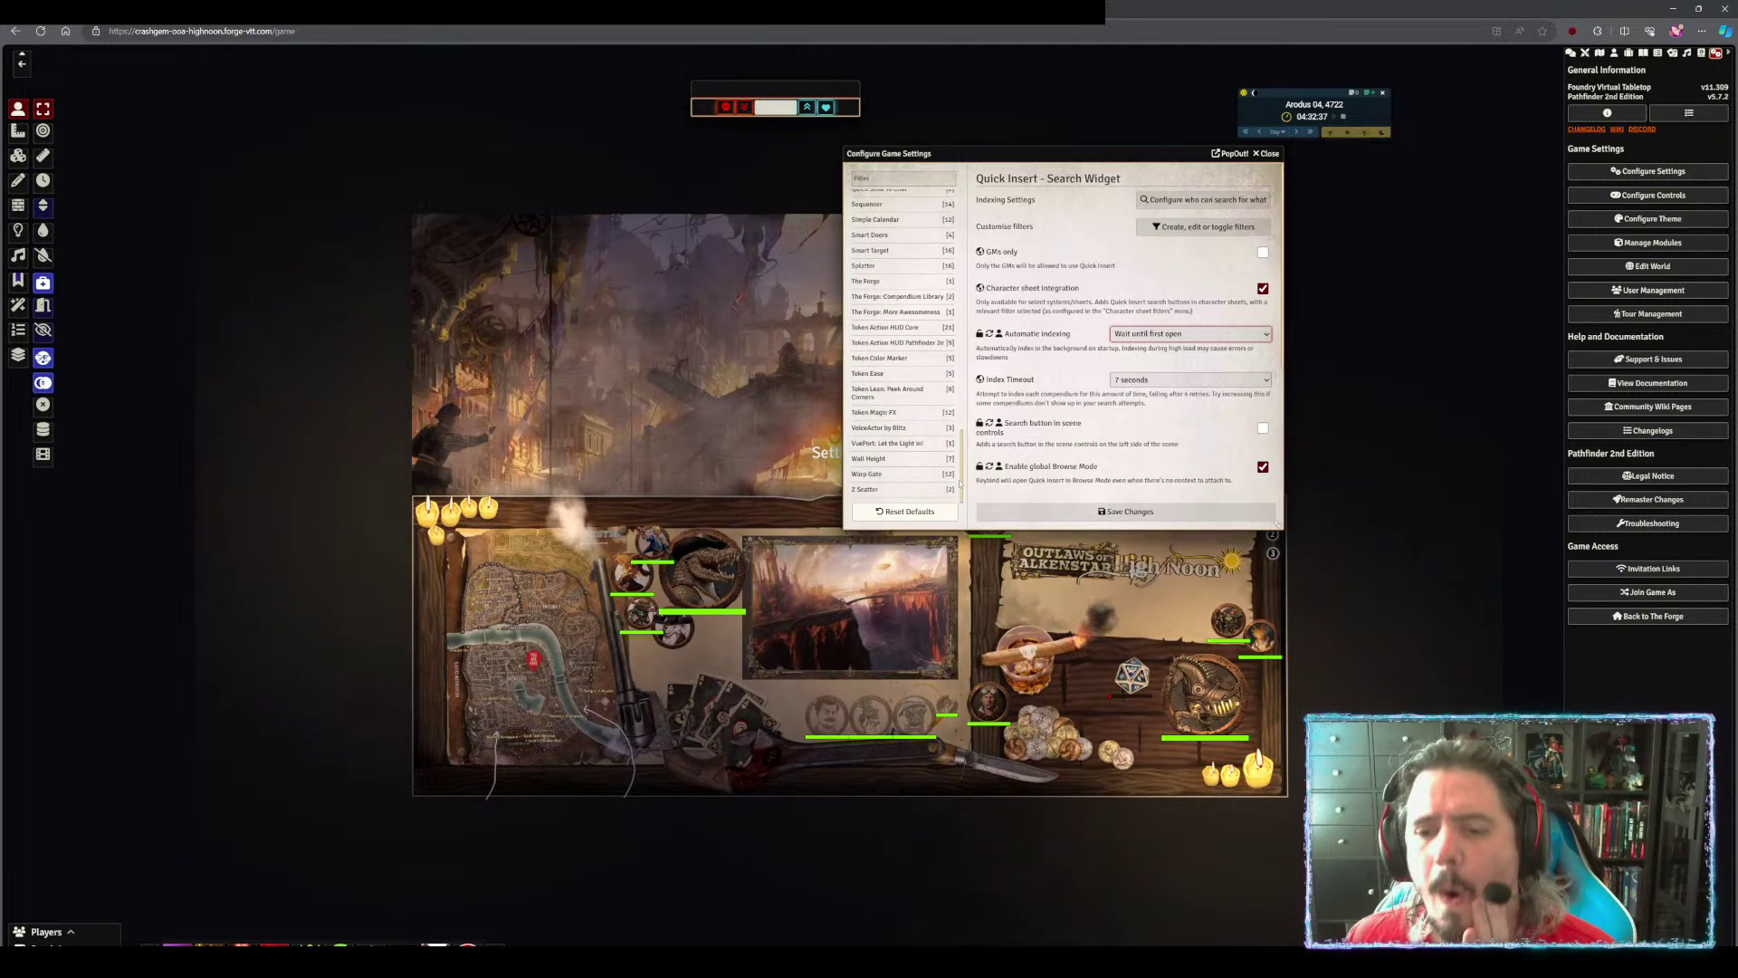
drag(966, 214, 979, 316)
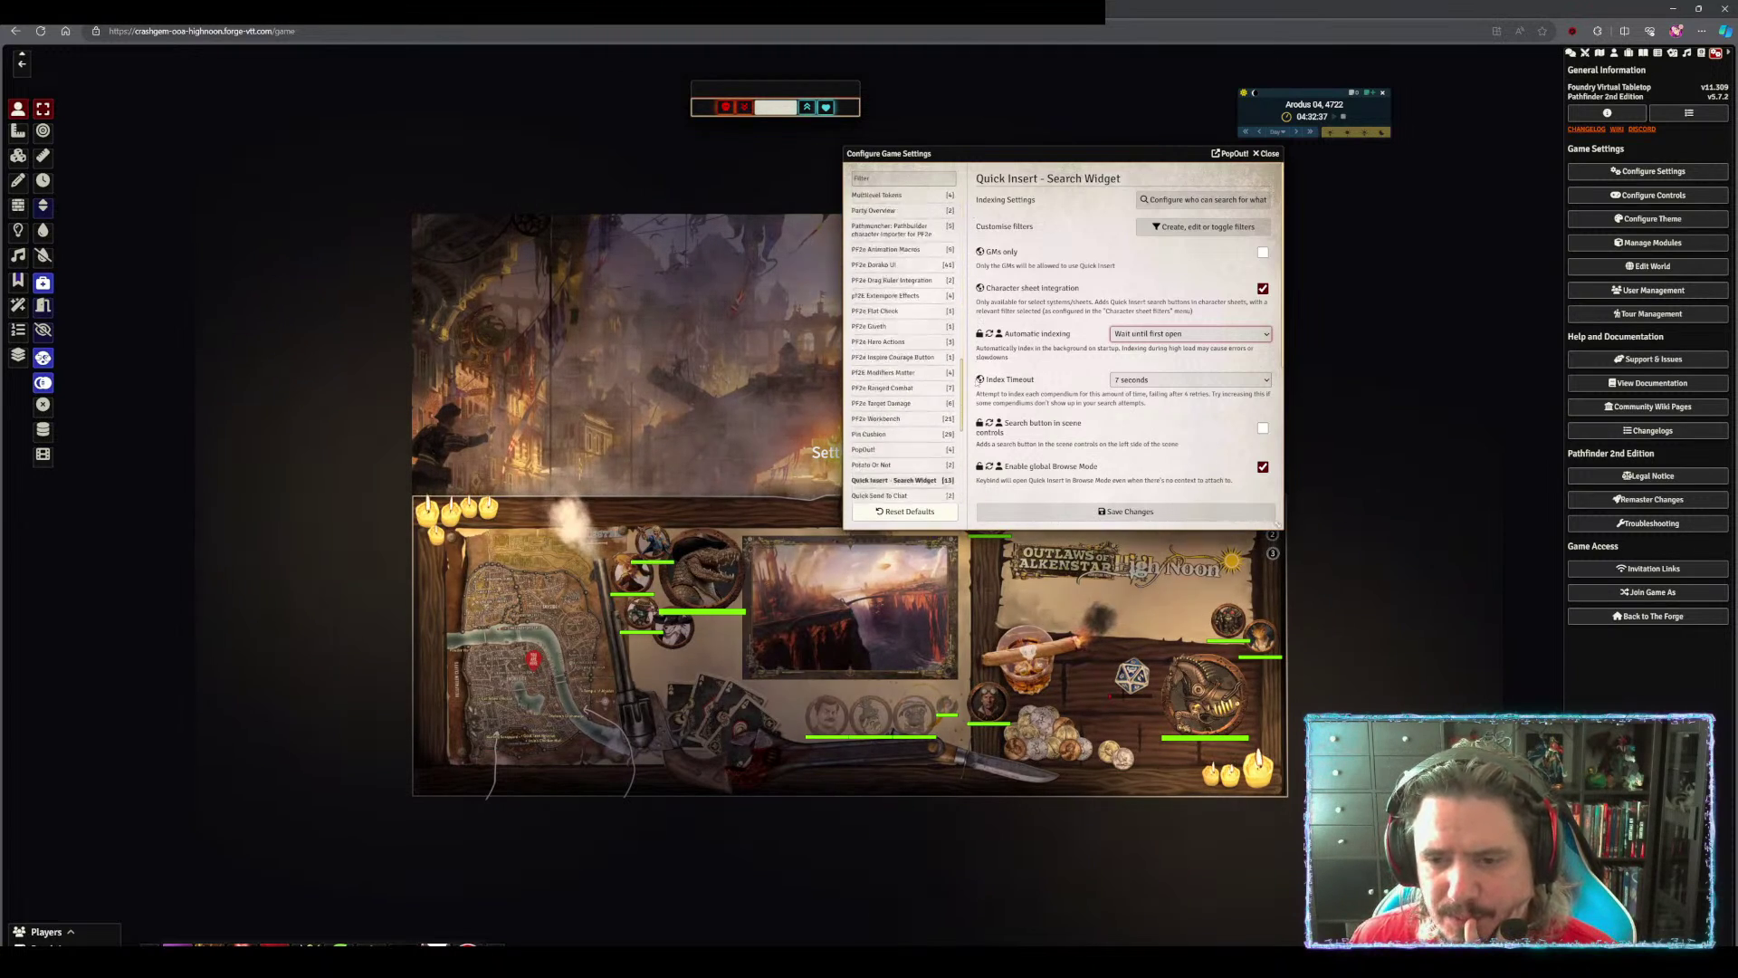
scroll(903, 335, down, 5)
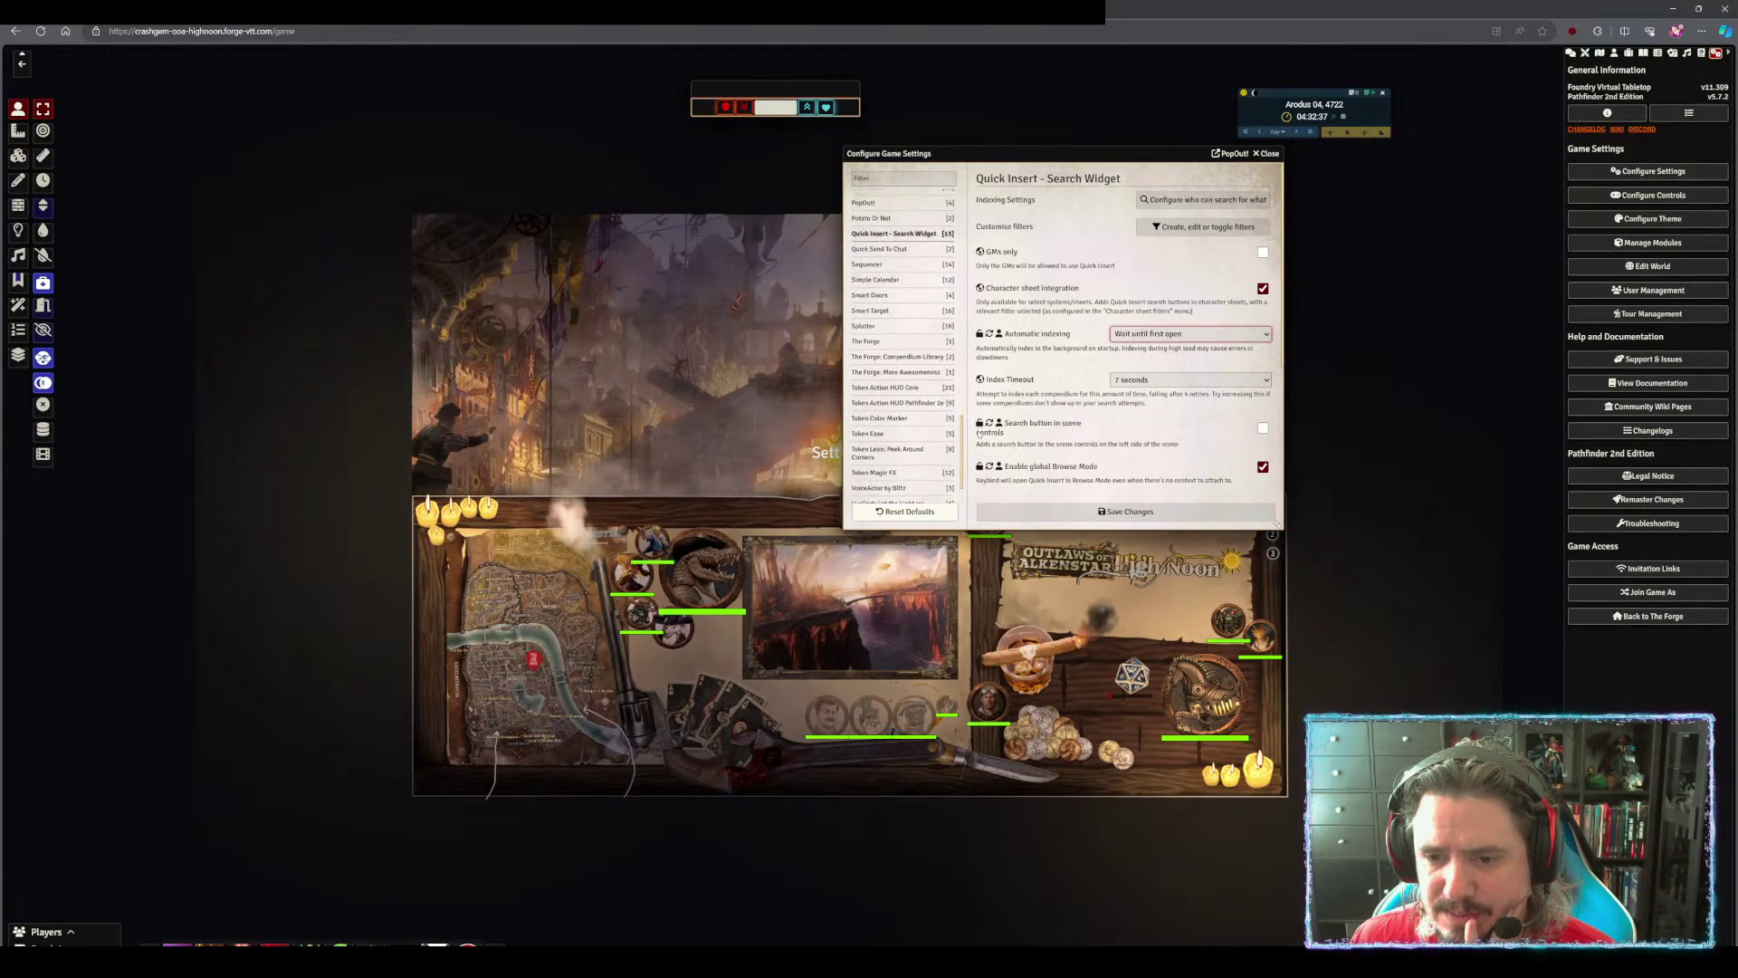
drag(983, 444, 1007, 239)
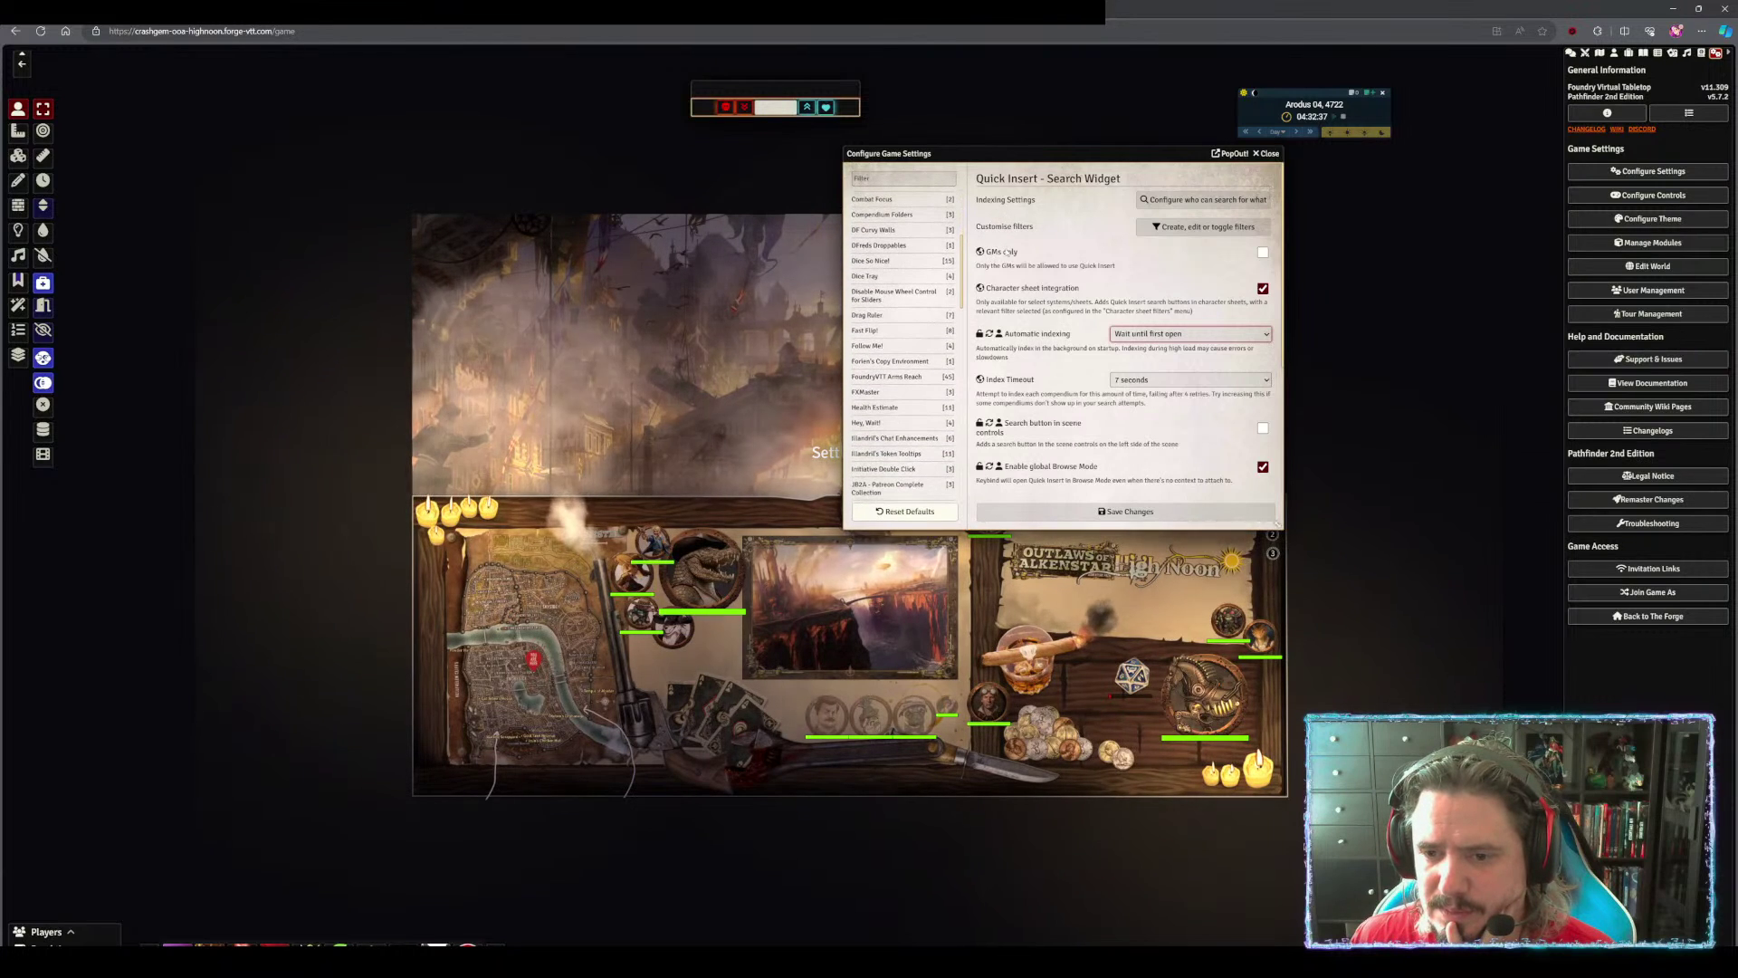
key(Escape)
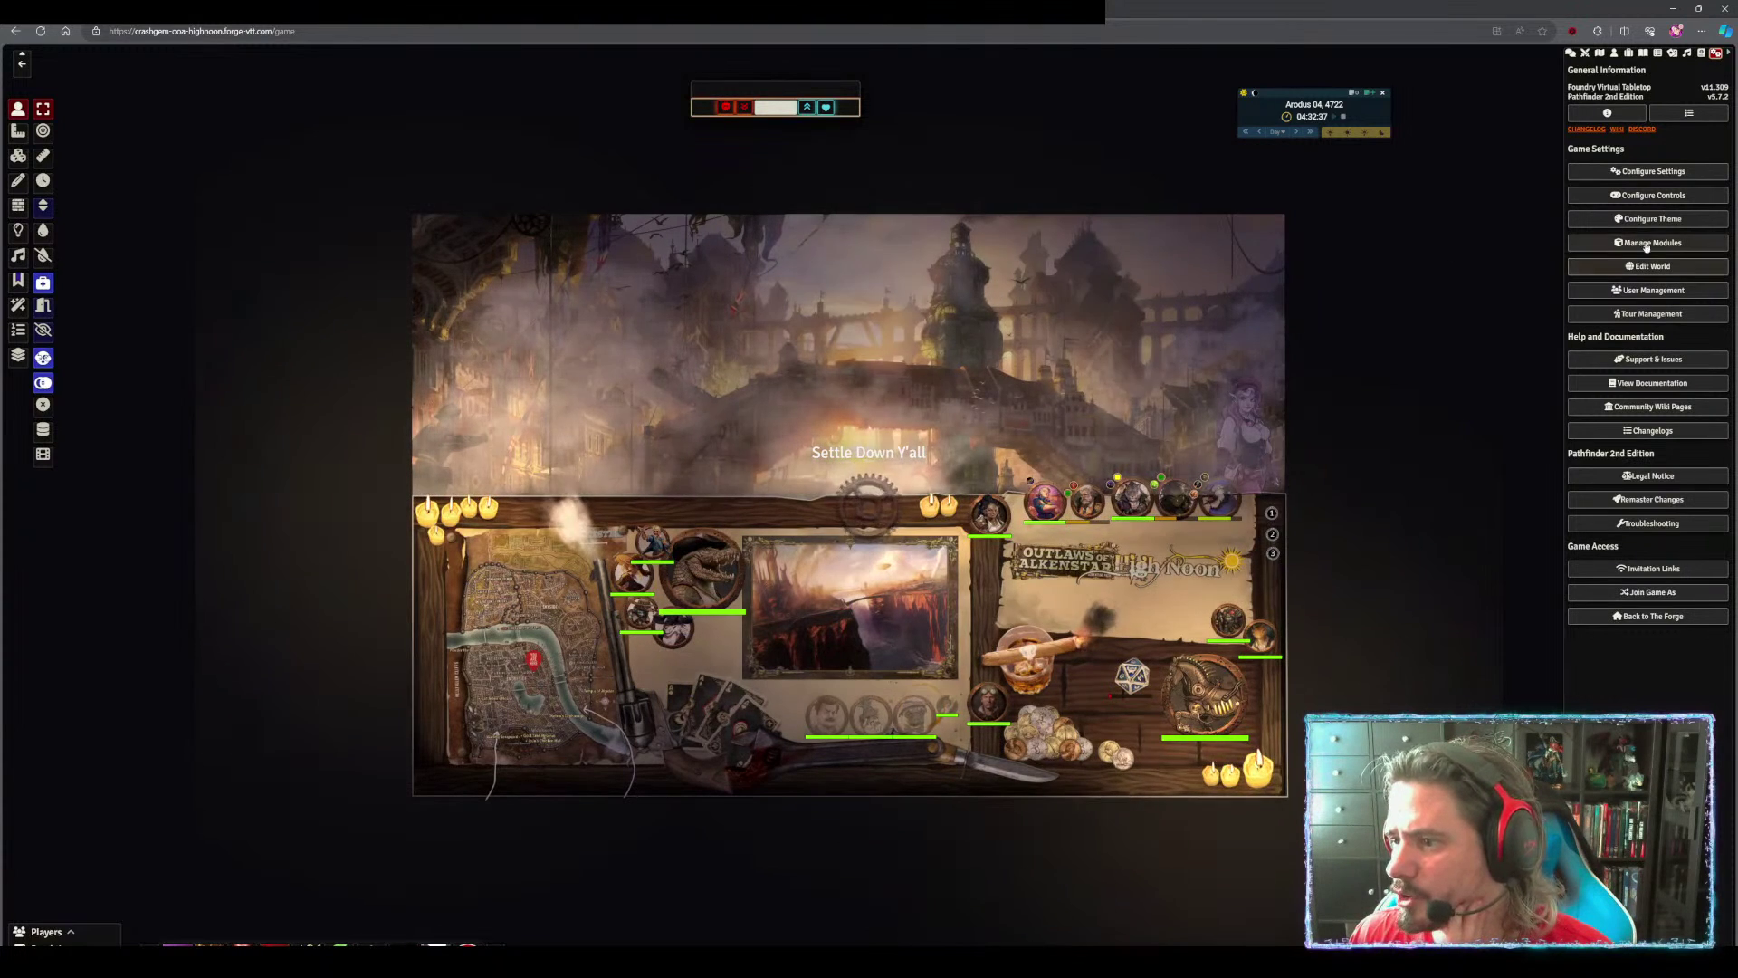
In the controls configuration, reassign the FollowMe keybinding of the Follow Me! module to a non-conflicting key and save it
click(1638, 195)
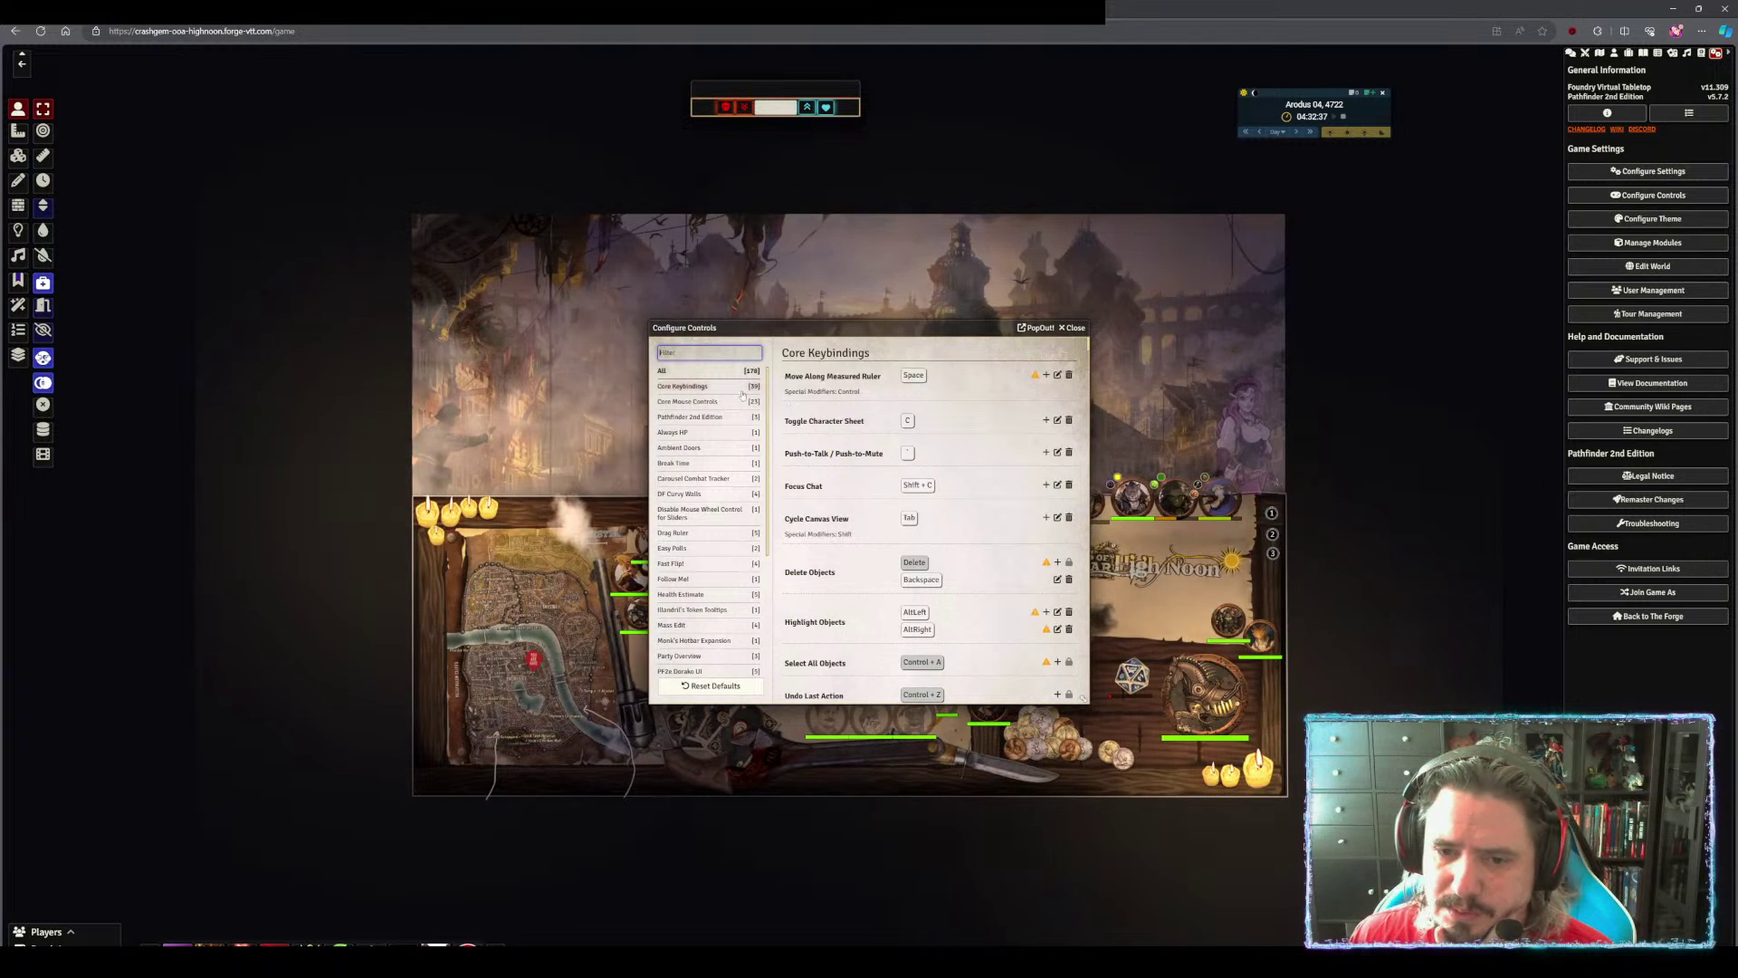
scroll(769, 429, down, 1)
scroll(661, 511, down, 2)
click(671, 500)
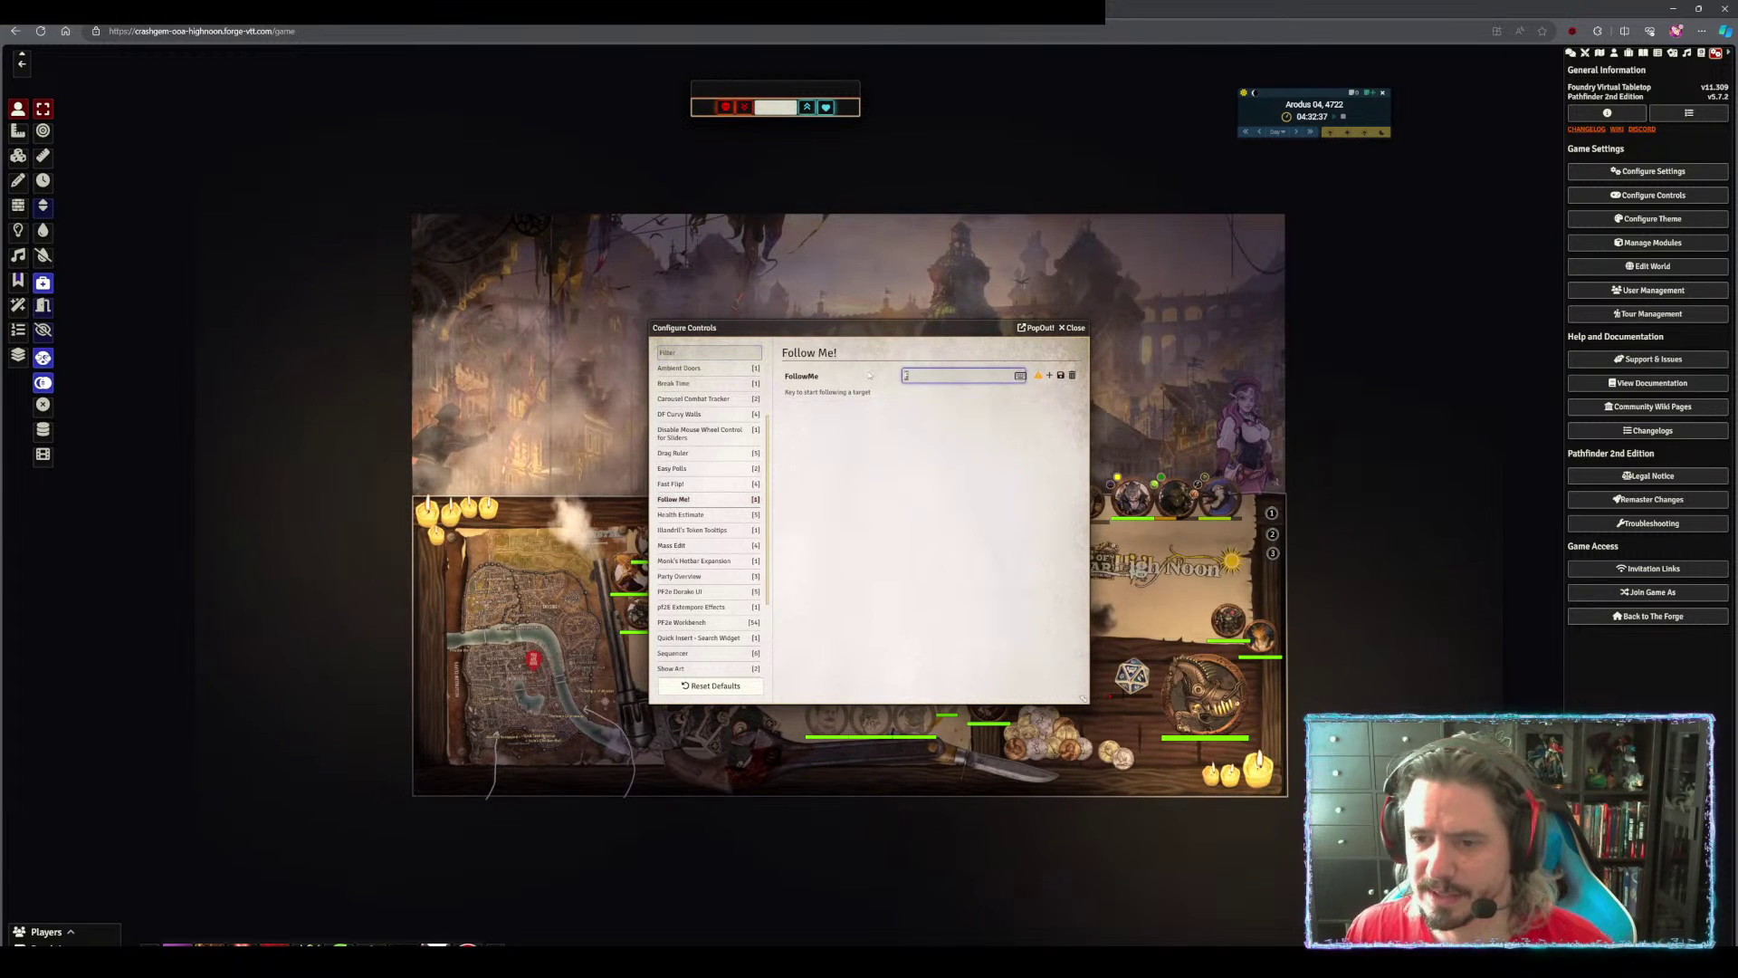
double_click(938, 380)
click(931, 376)
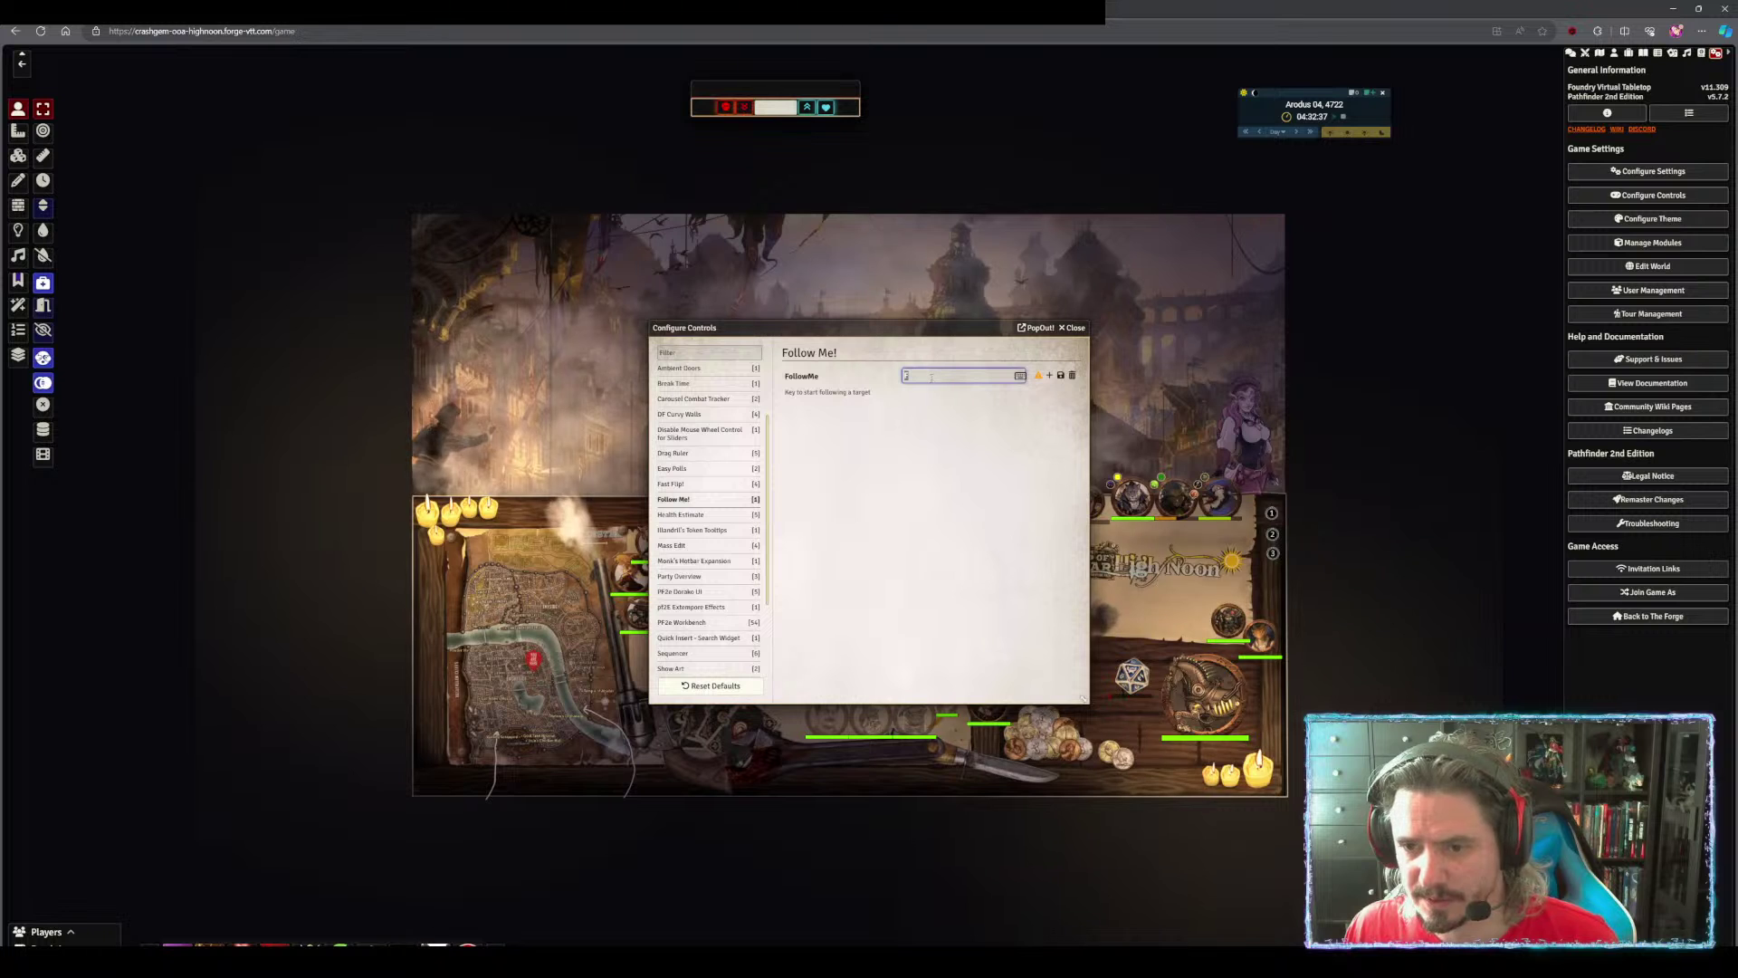
click(1061, 375)
Examine the keybindings and conflict markers of Show Art, PF2e Dorako UI and Health Estimate in the controls configuration
scroll(745, 503, down, 2)
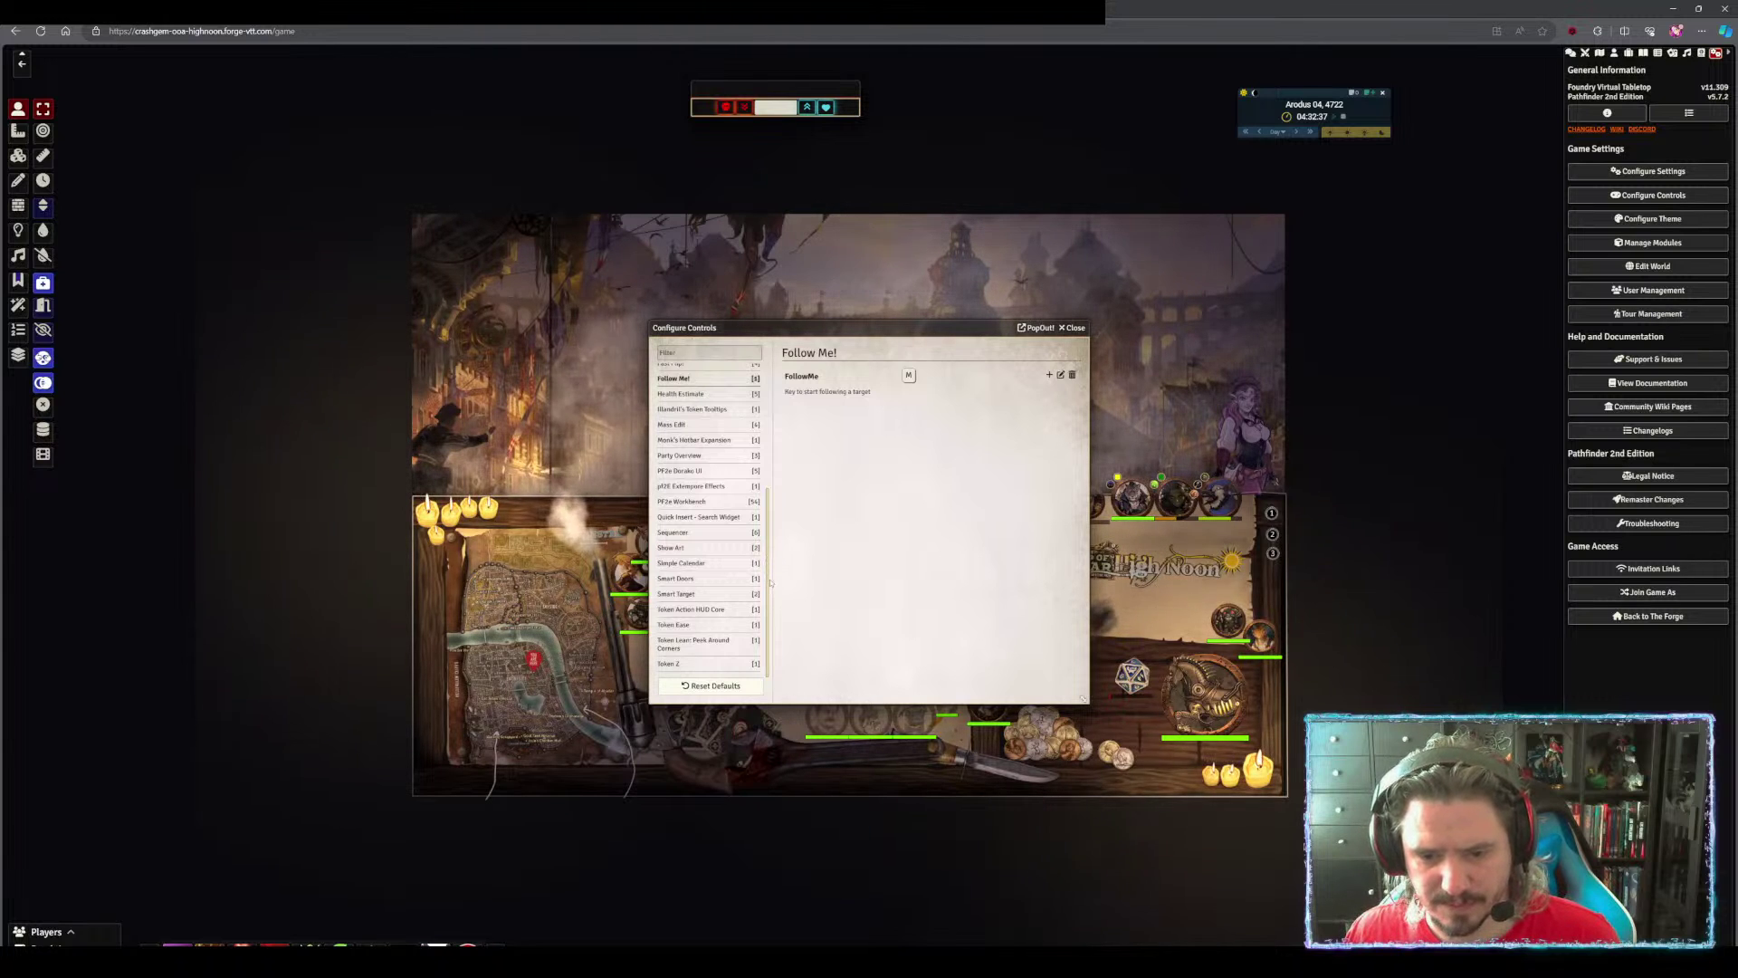
click(694, 552)
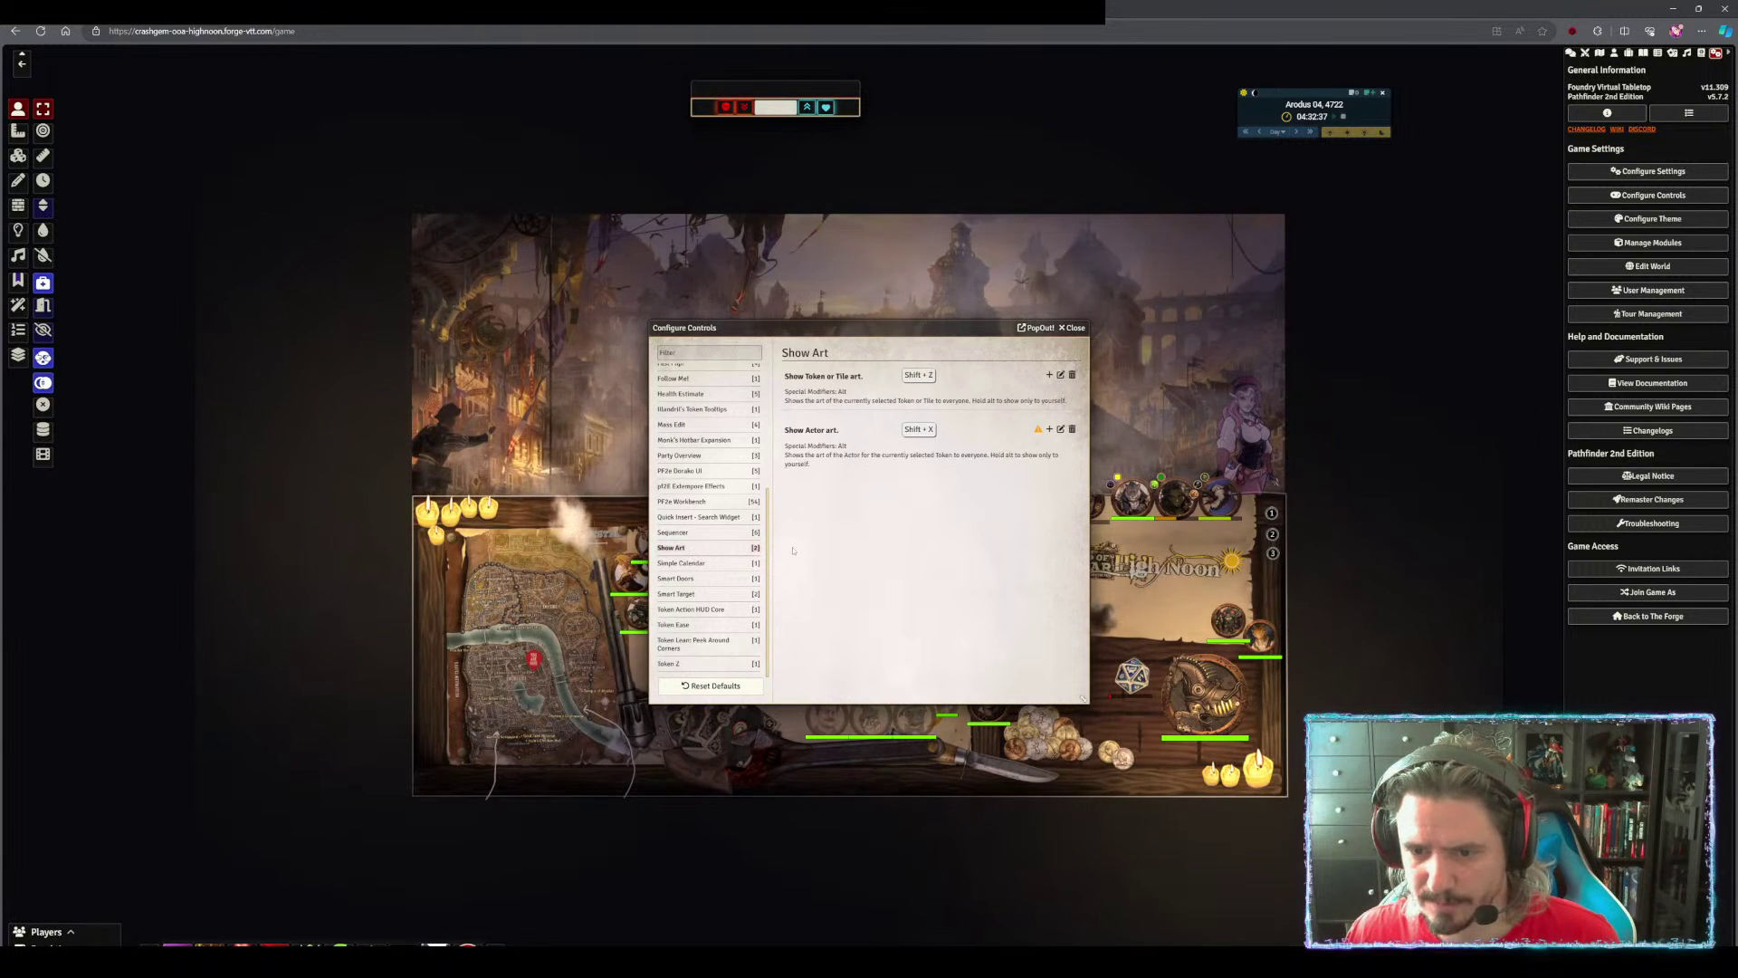
scroll(680, 516, up, 2)
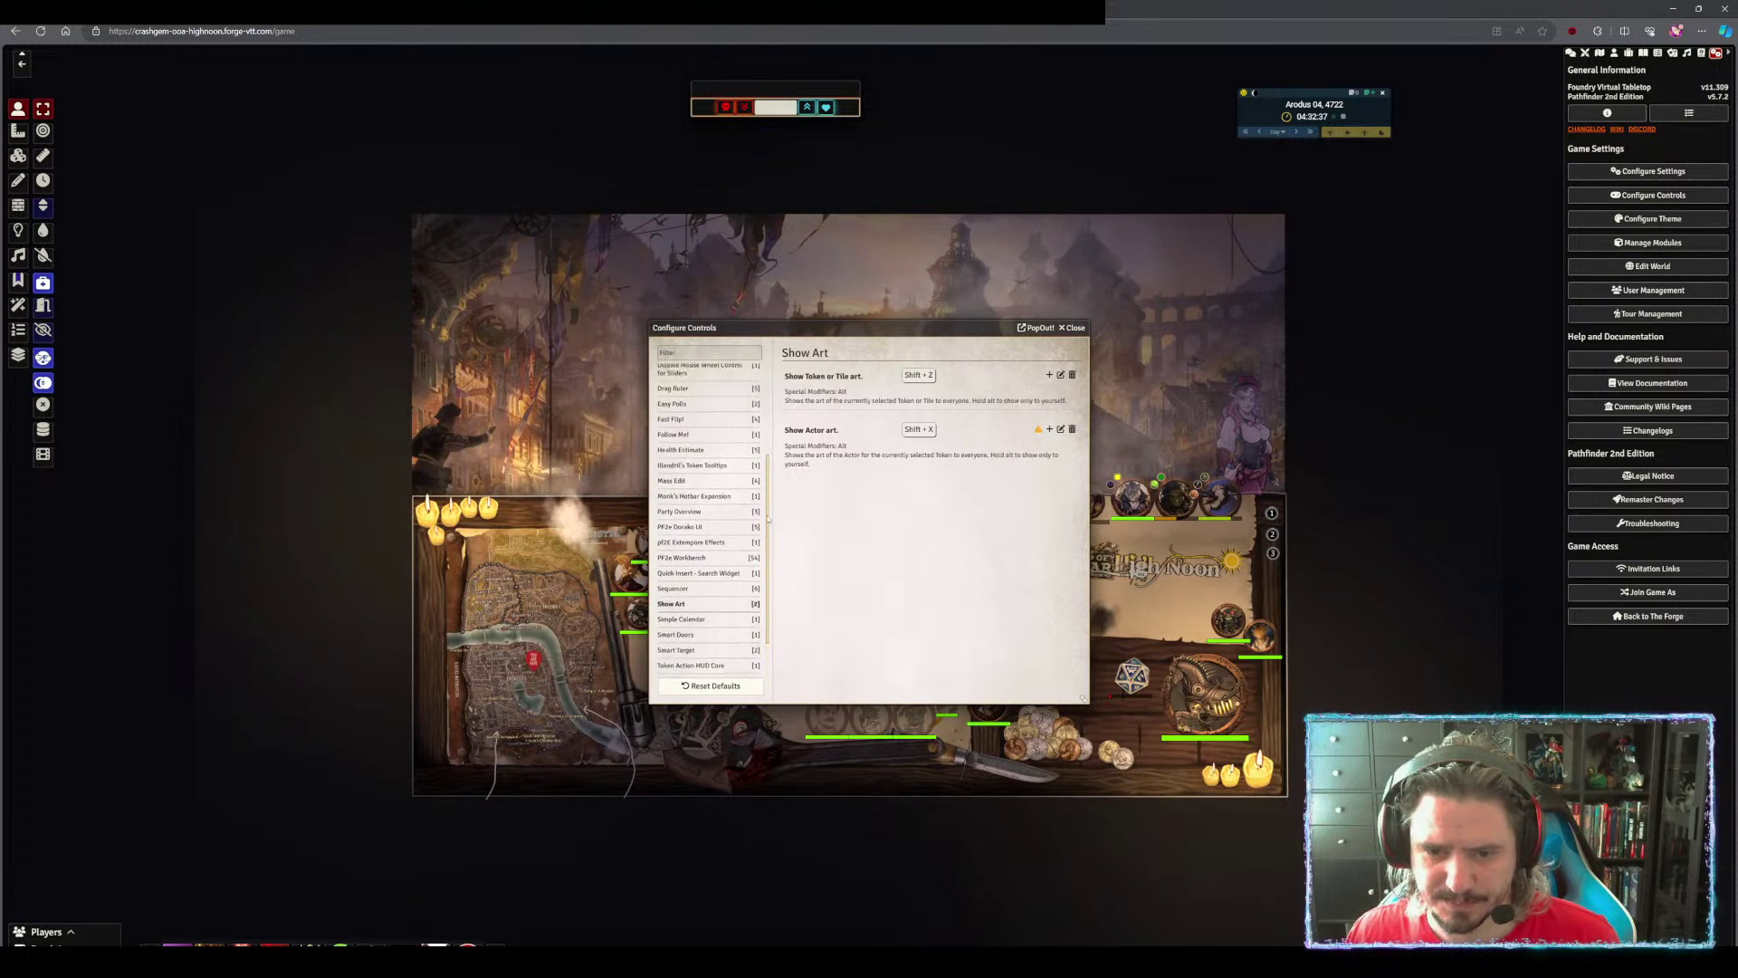
click(680, 526)
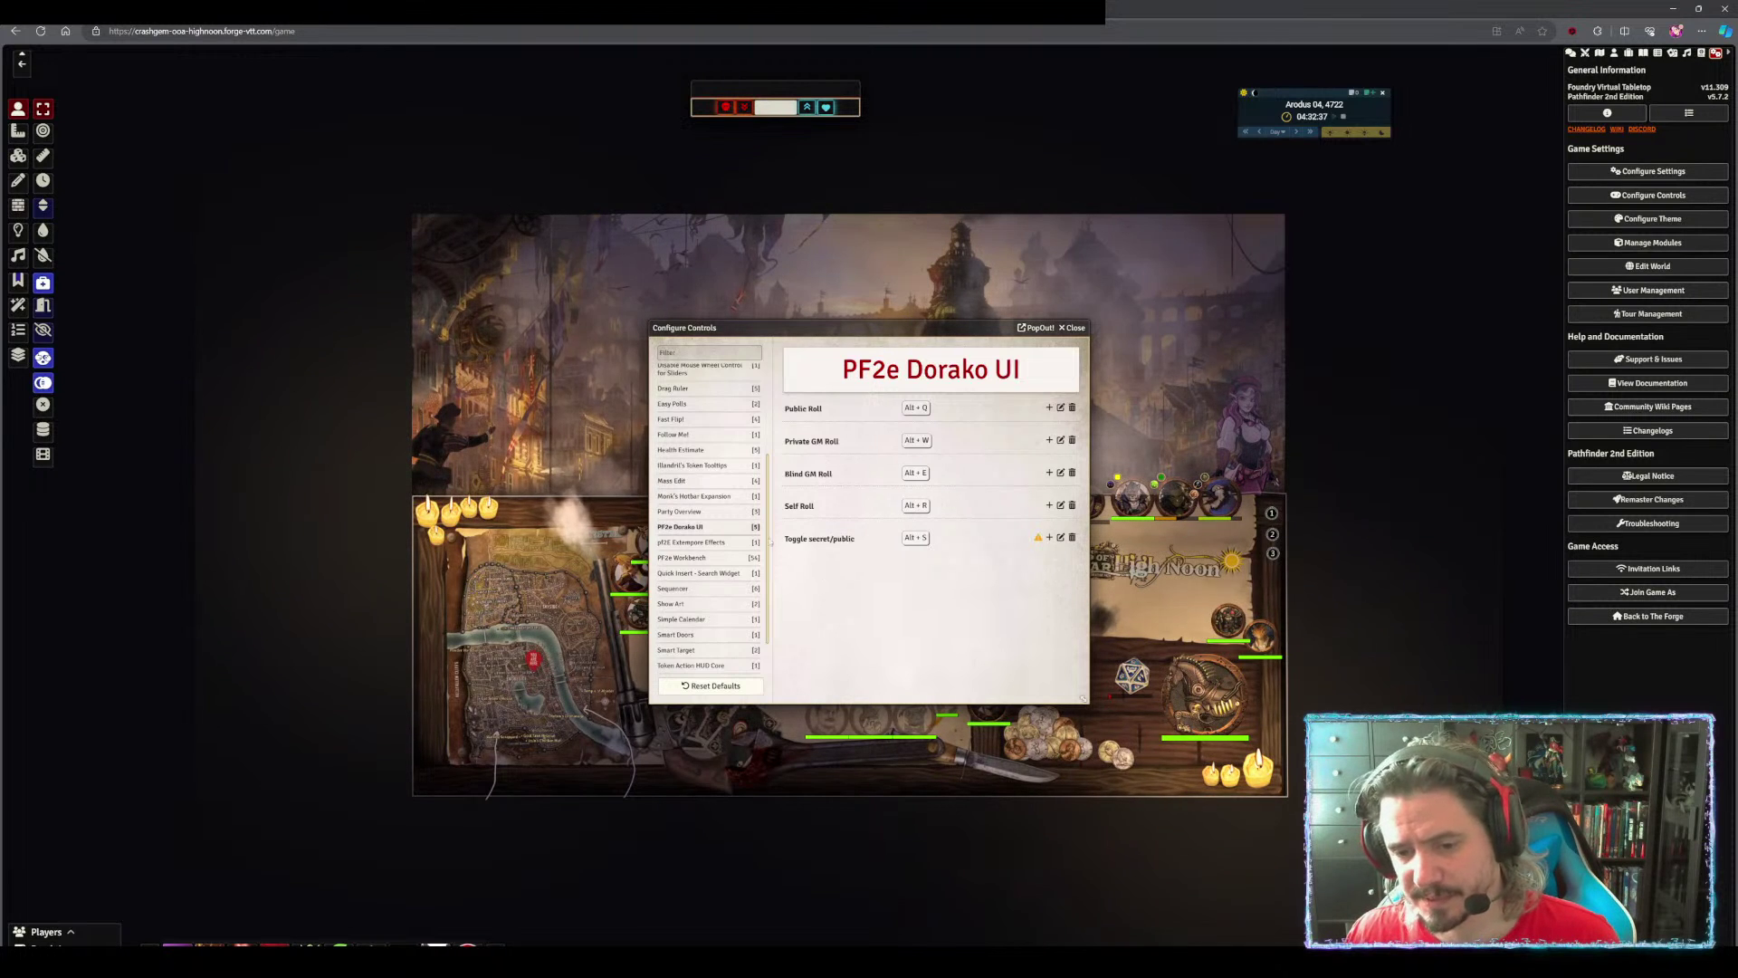
drag(770, 537, 773, 503)
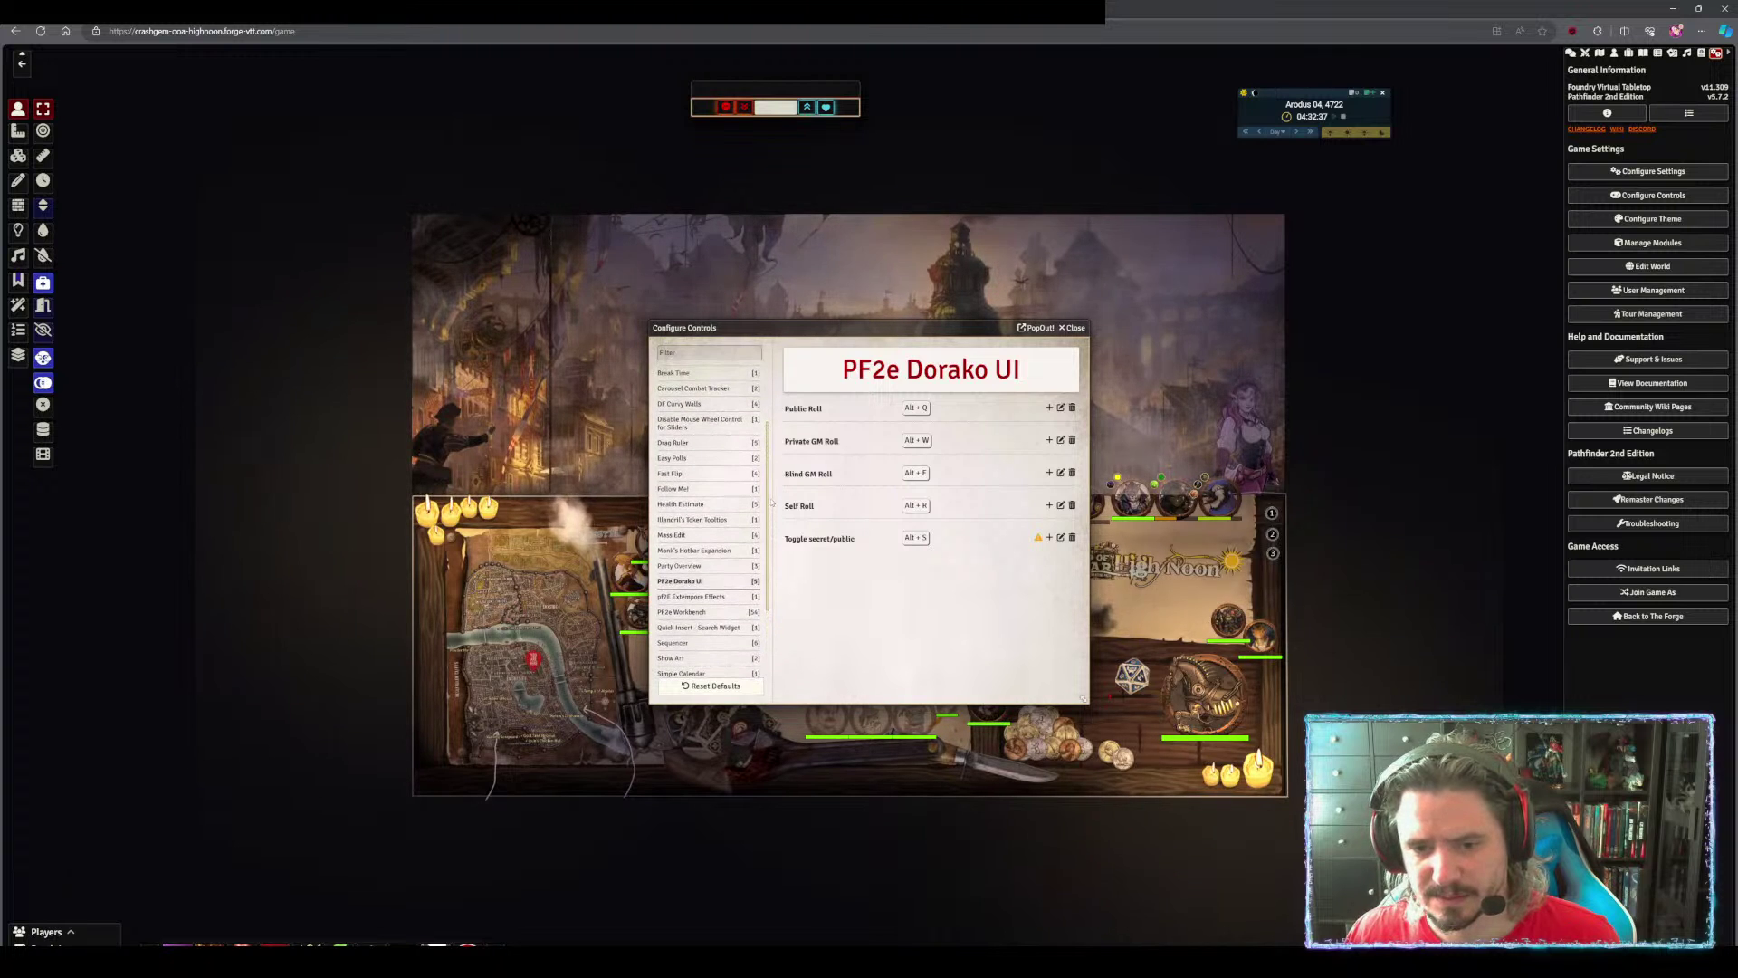
click(704, 504)
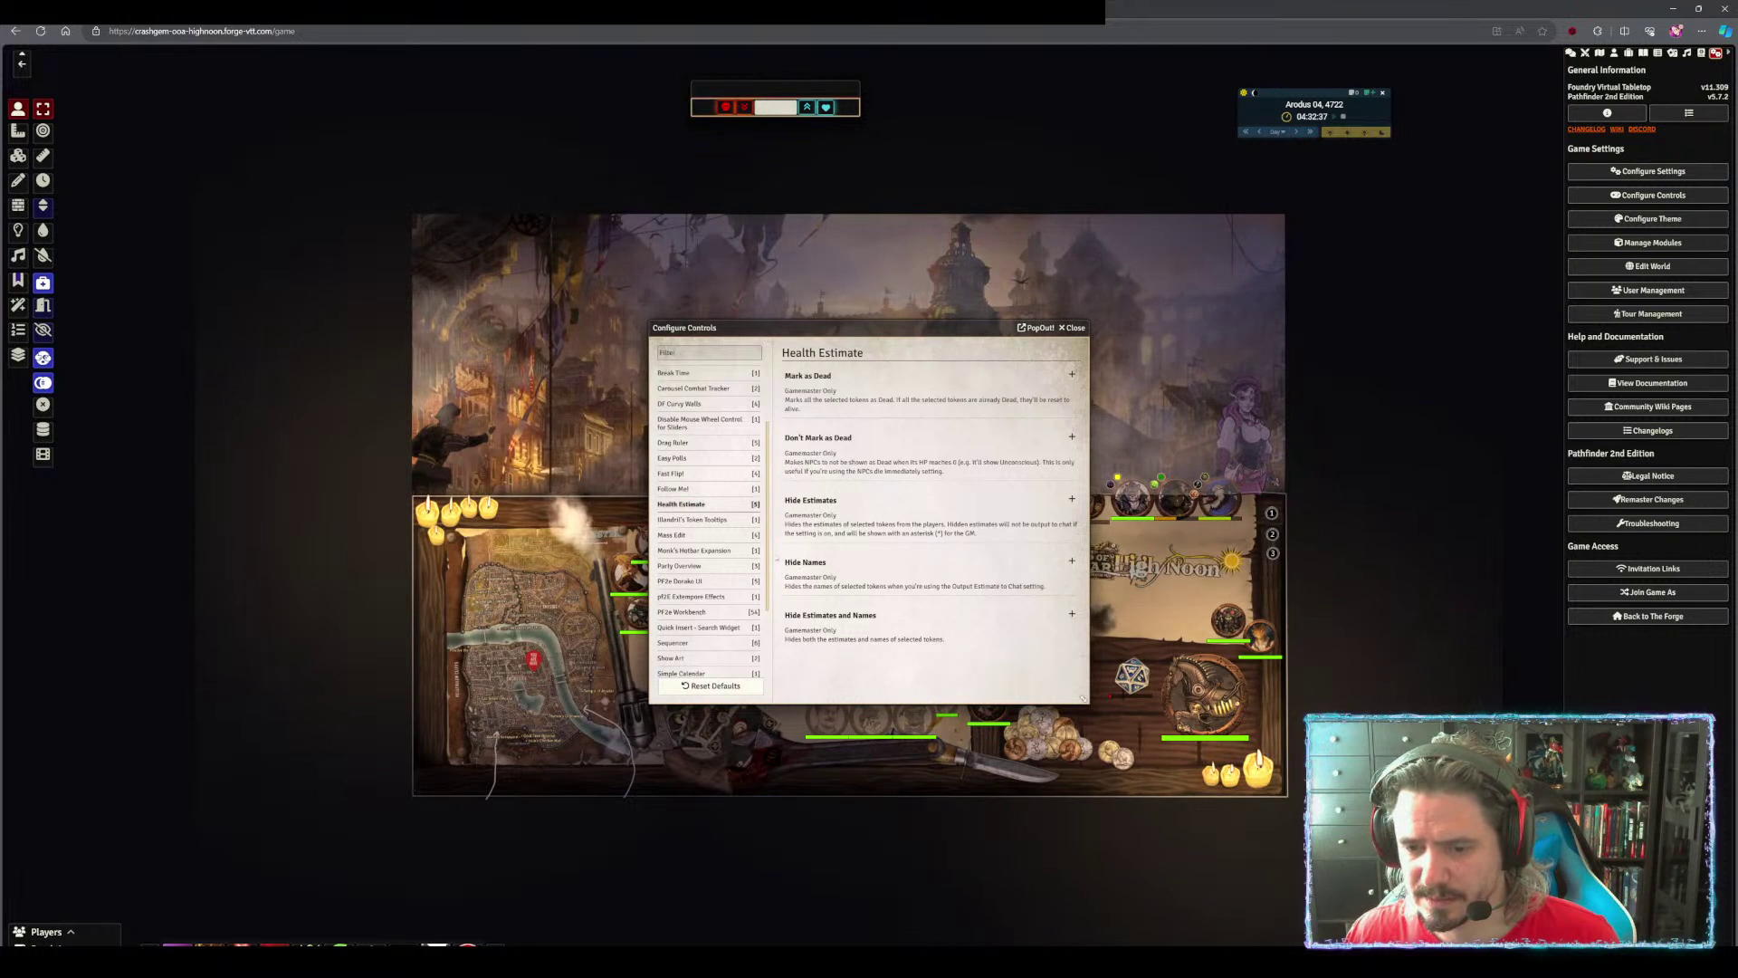
scroll(767, 489, up, 1)
scroll(767, 489, up, 3)
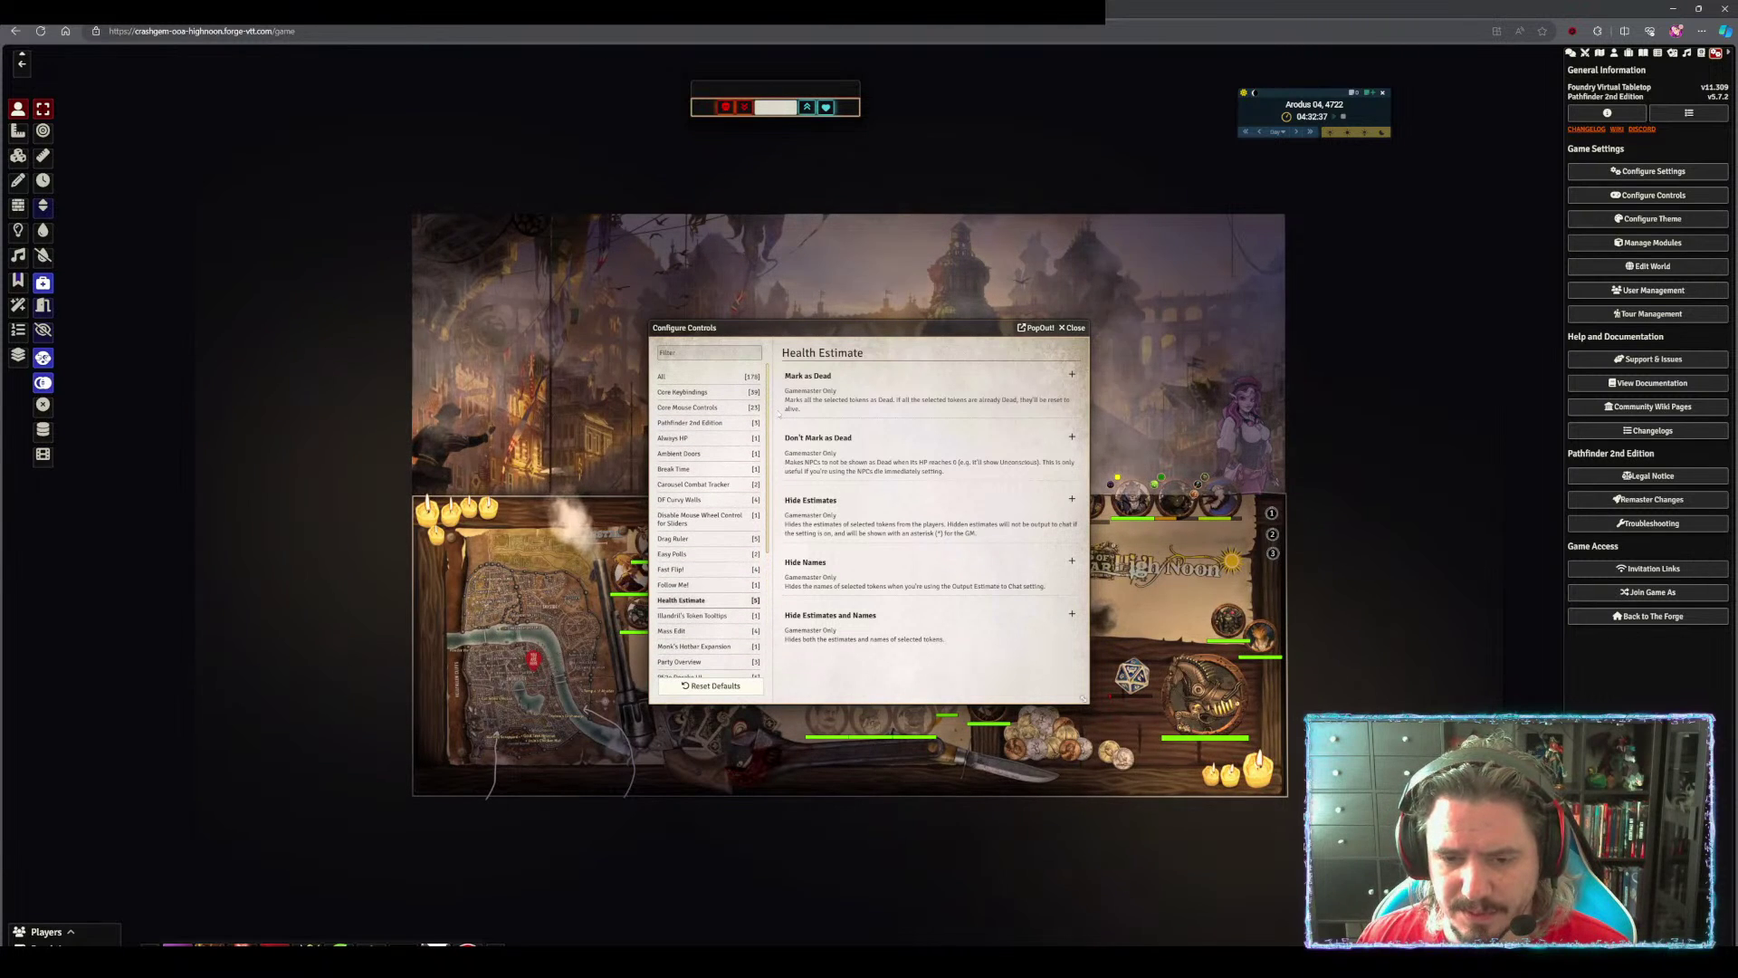
Reassign the Toggle Quick Insert keybinding of Quick Insert - Search Widget to a non-conflicting Shift combination and save it
scroll(727, 524, down, 3)
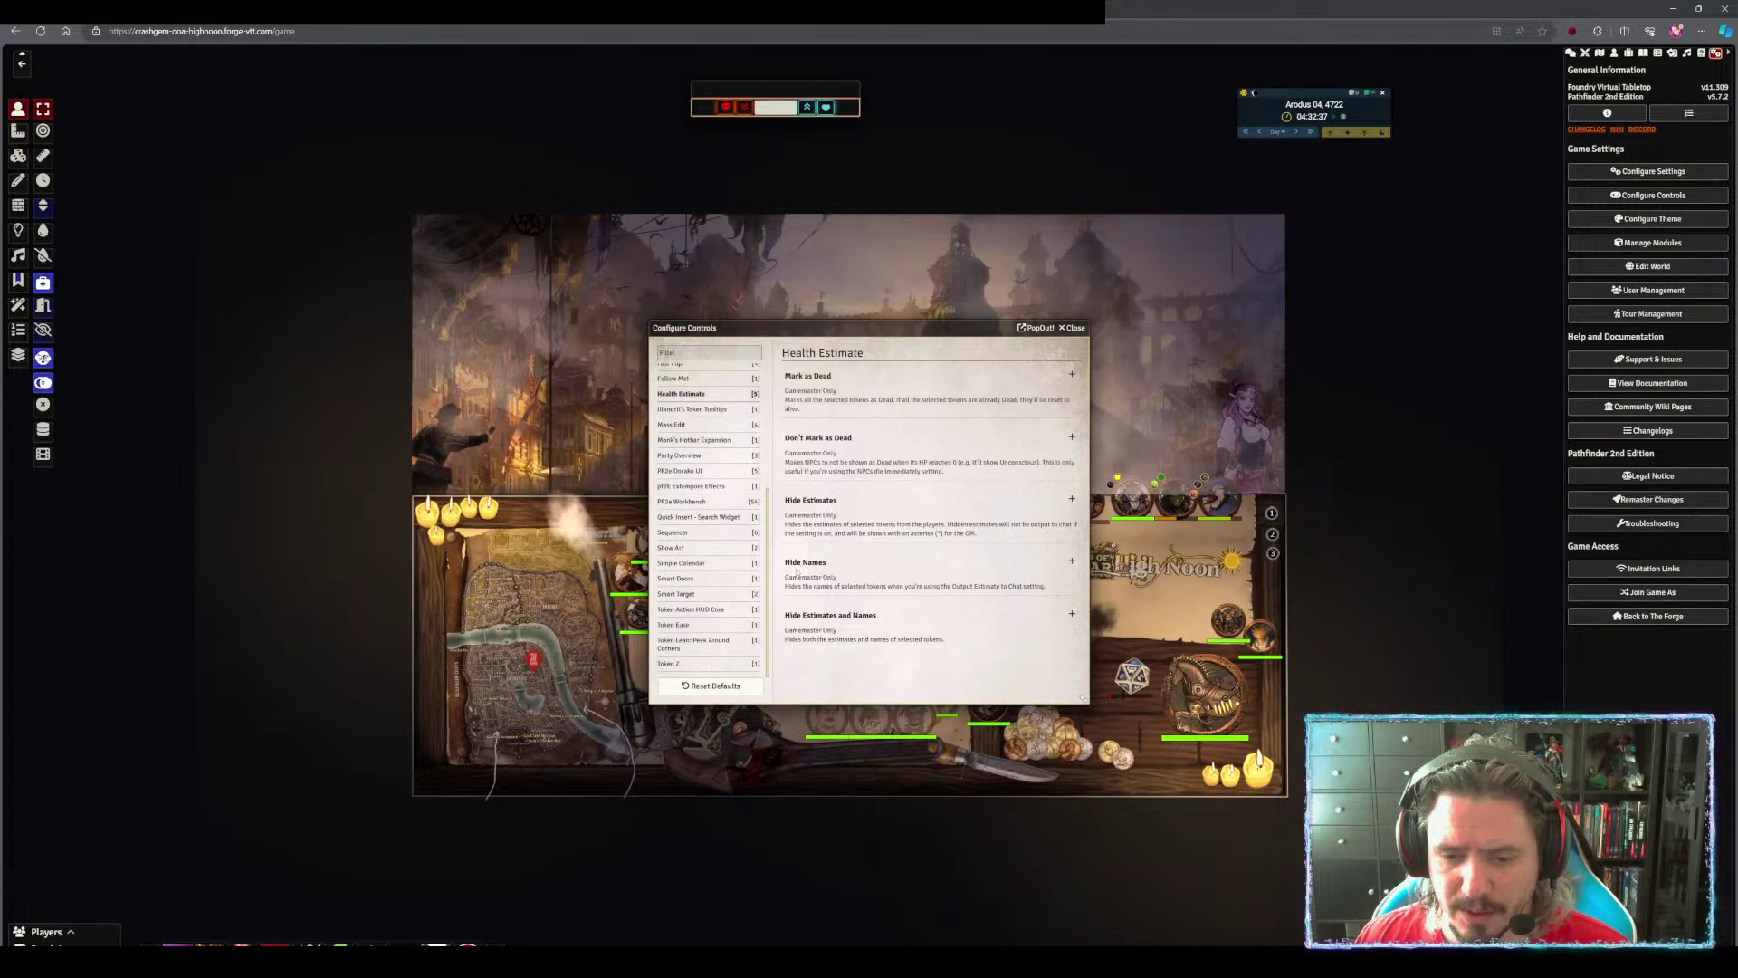
click(699, 517)
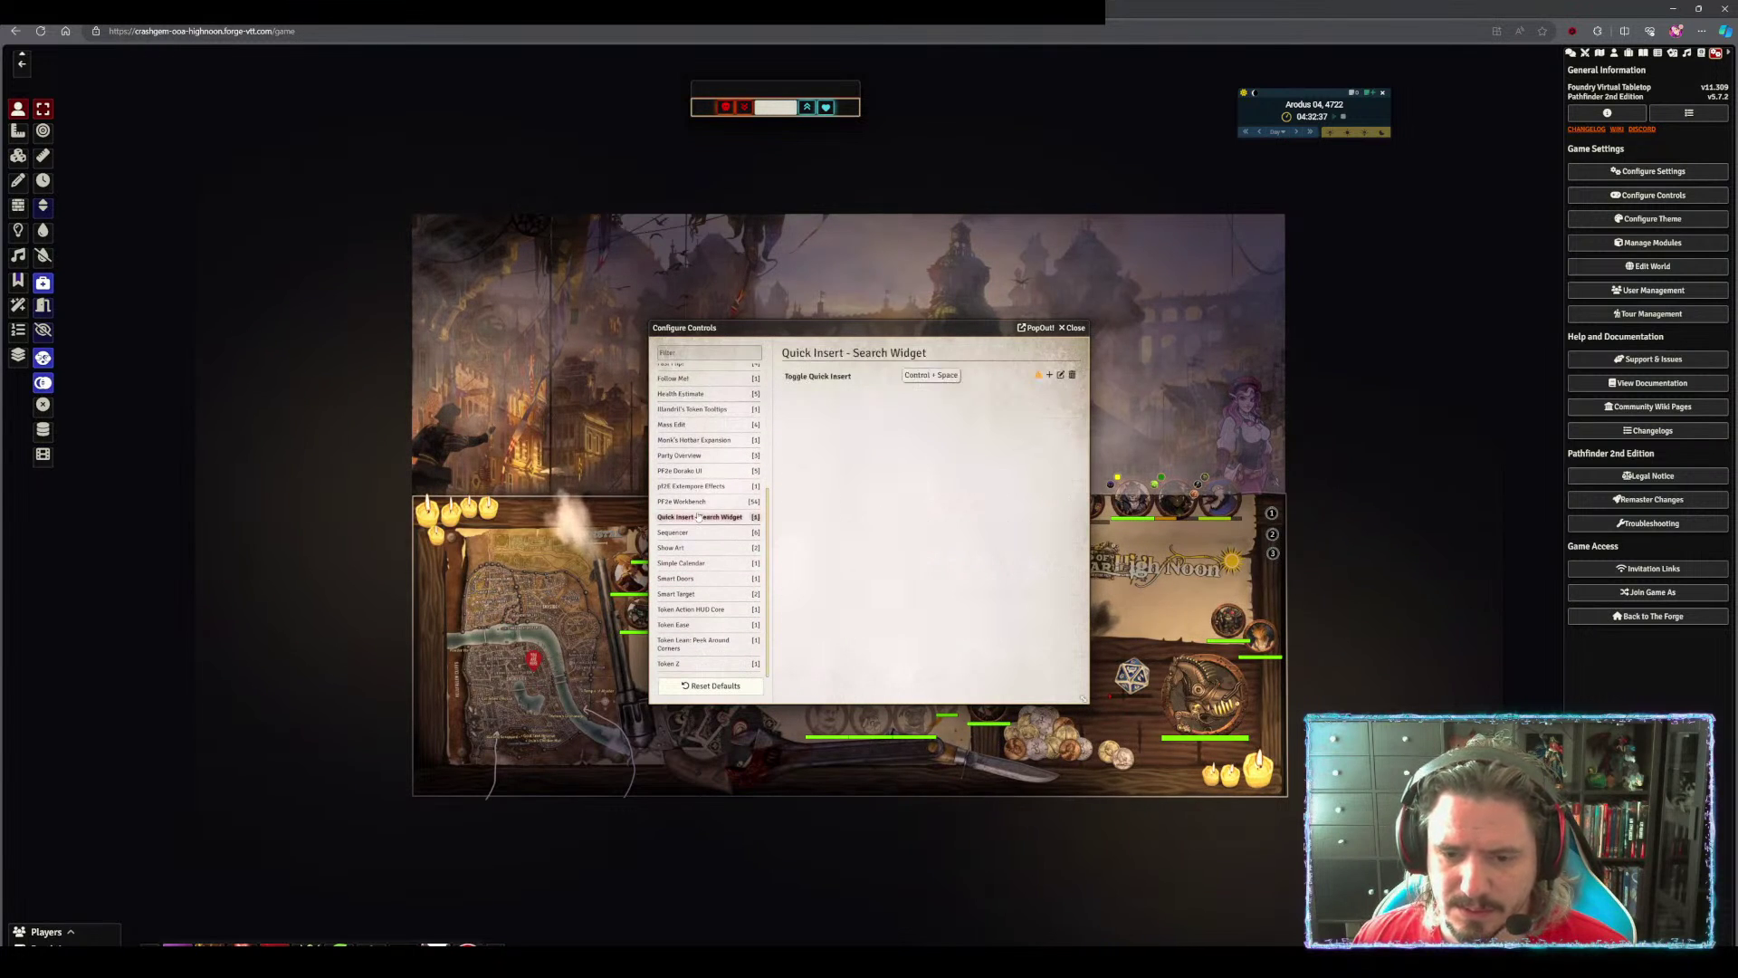
click(1061, 375)
key(ctrl+space)
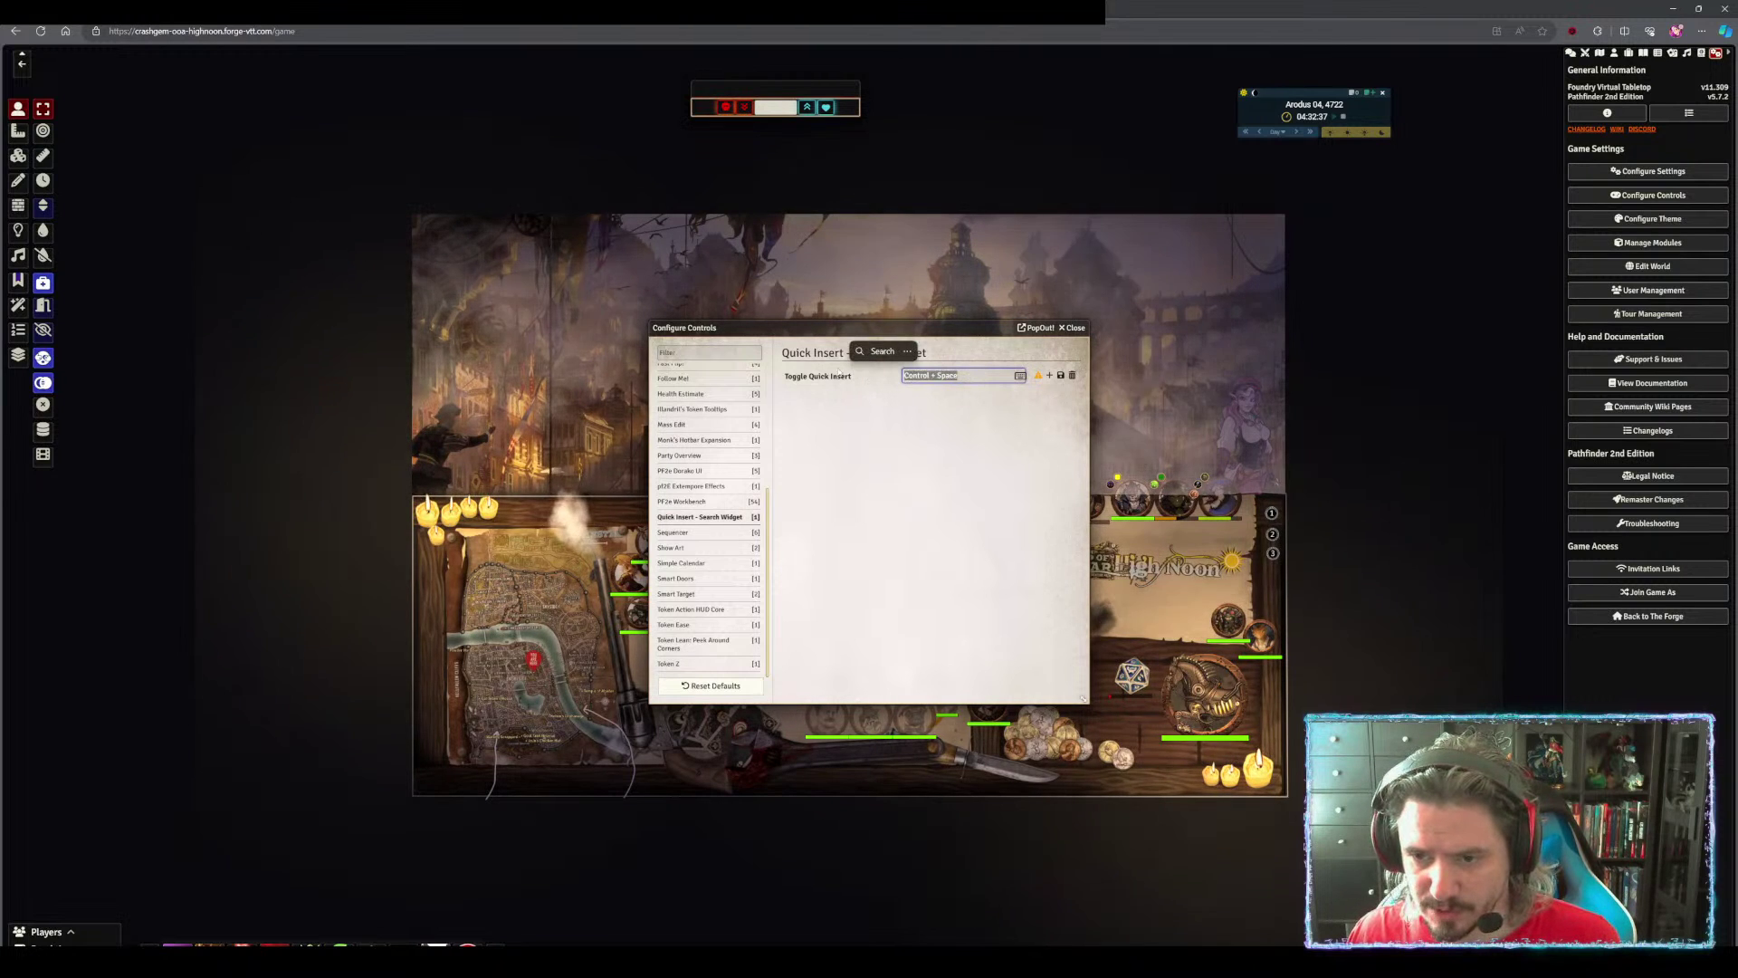
click(910, 375)
key(shift)
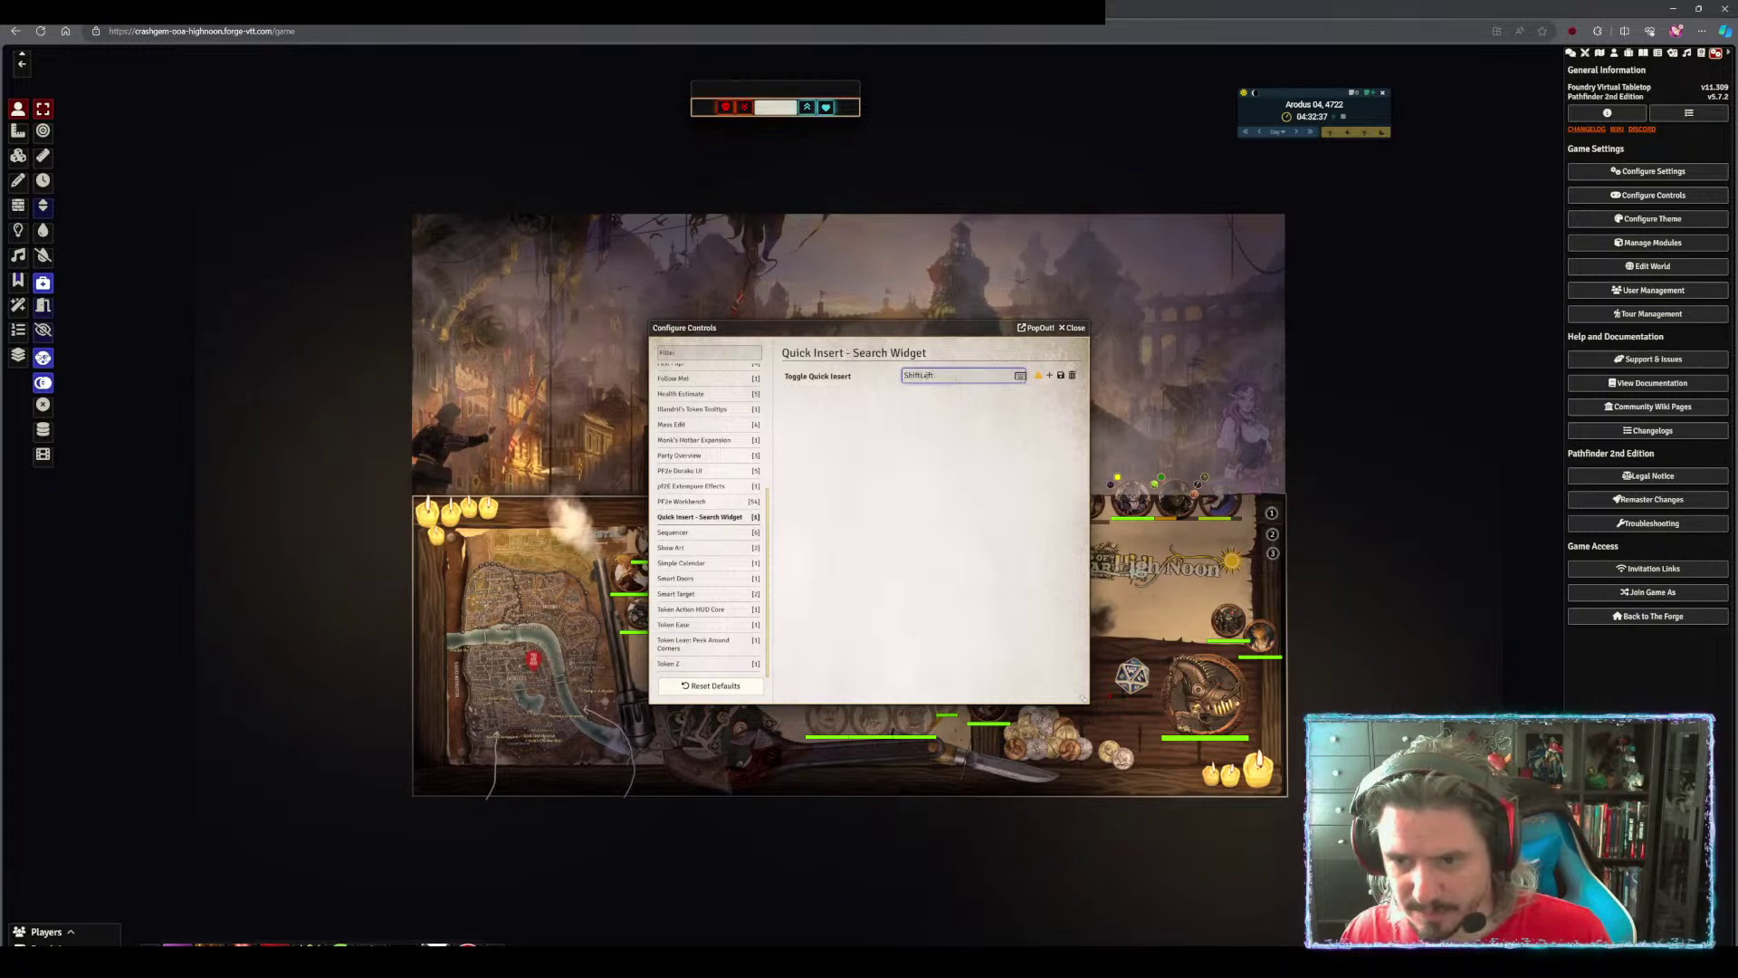
click(1060, 376)
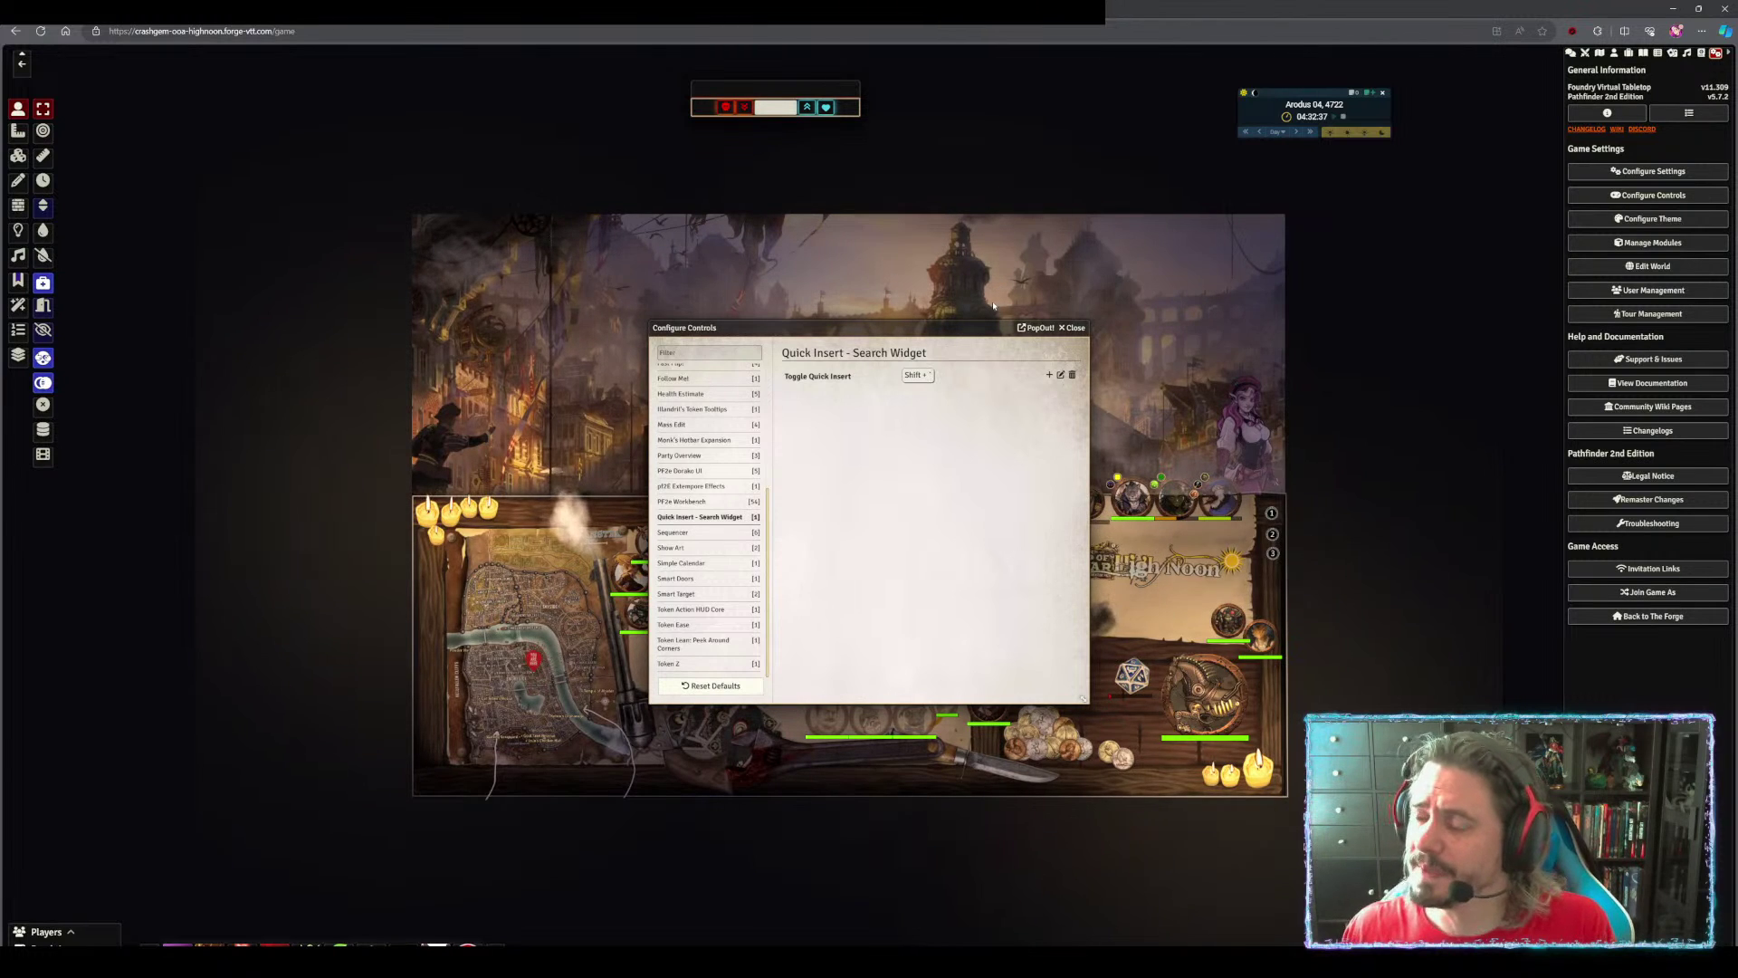
click(1727, 31)
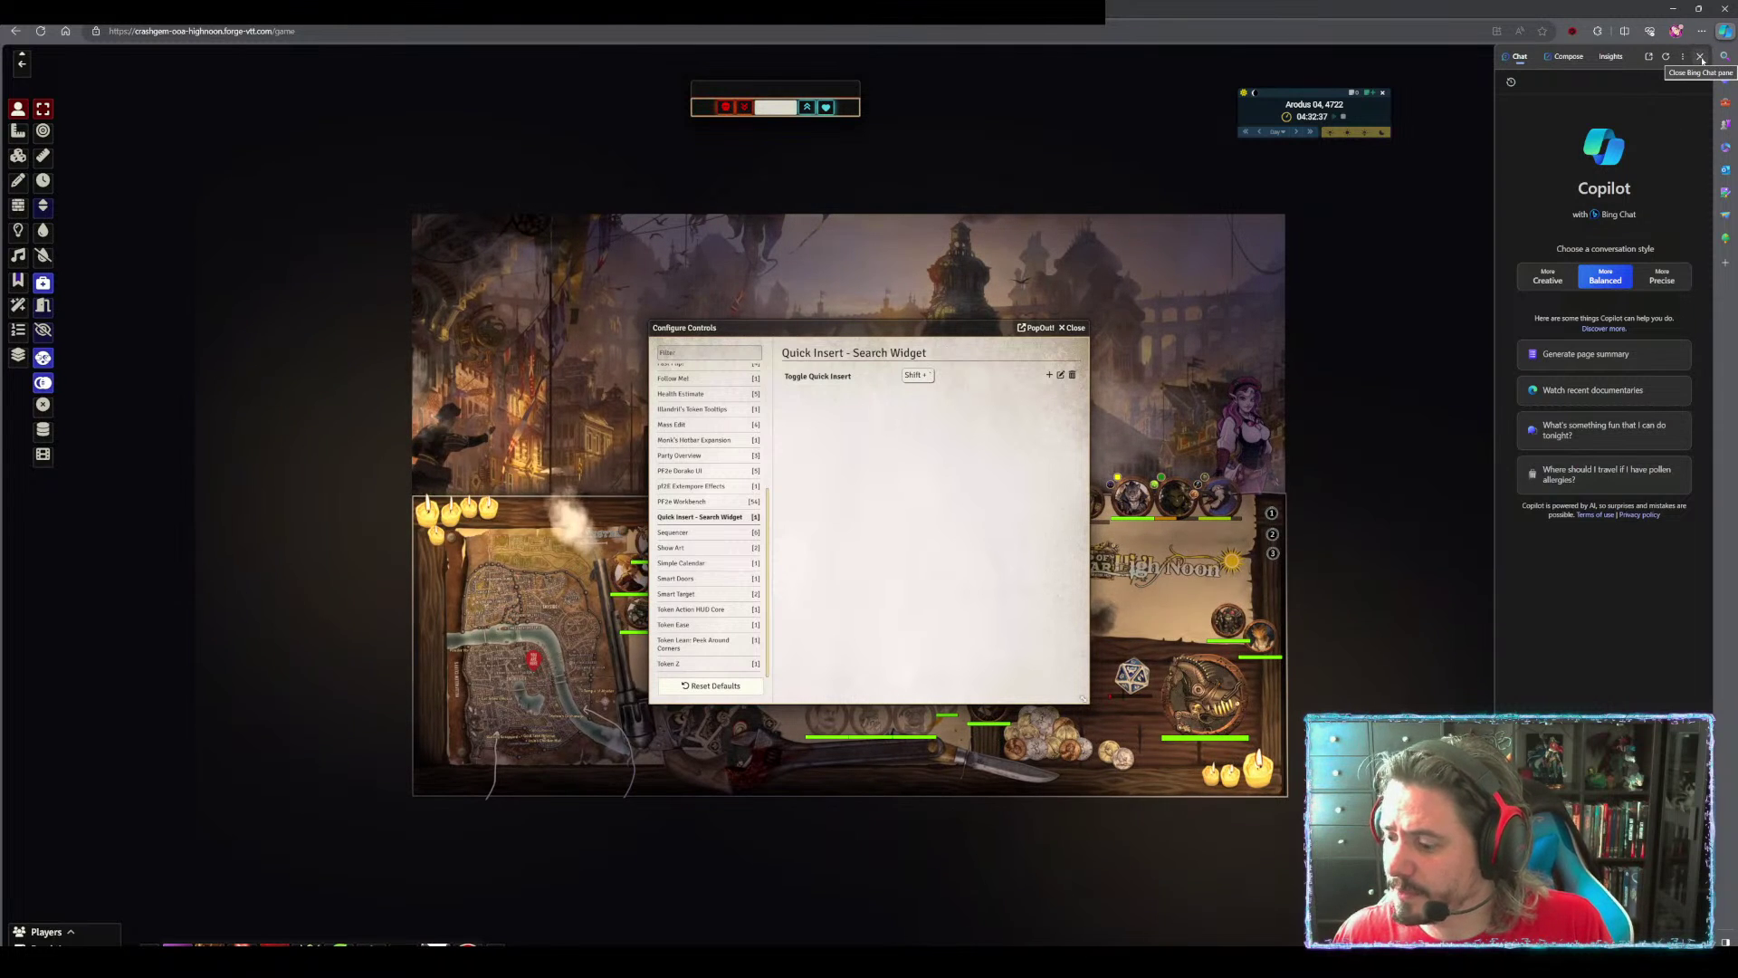
click(1701, 57)
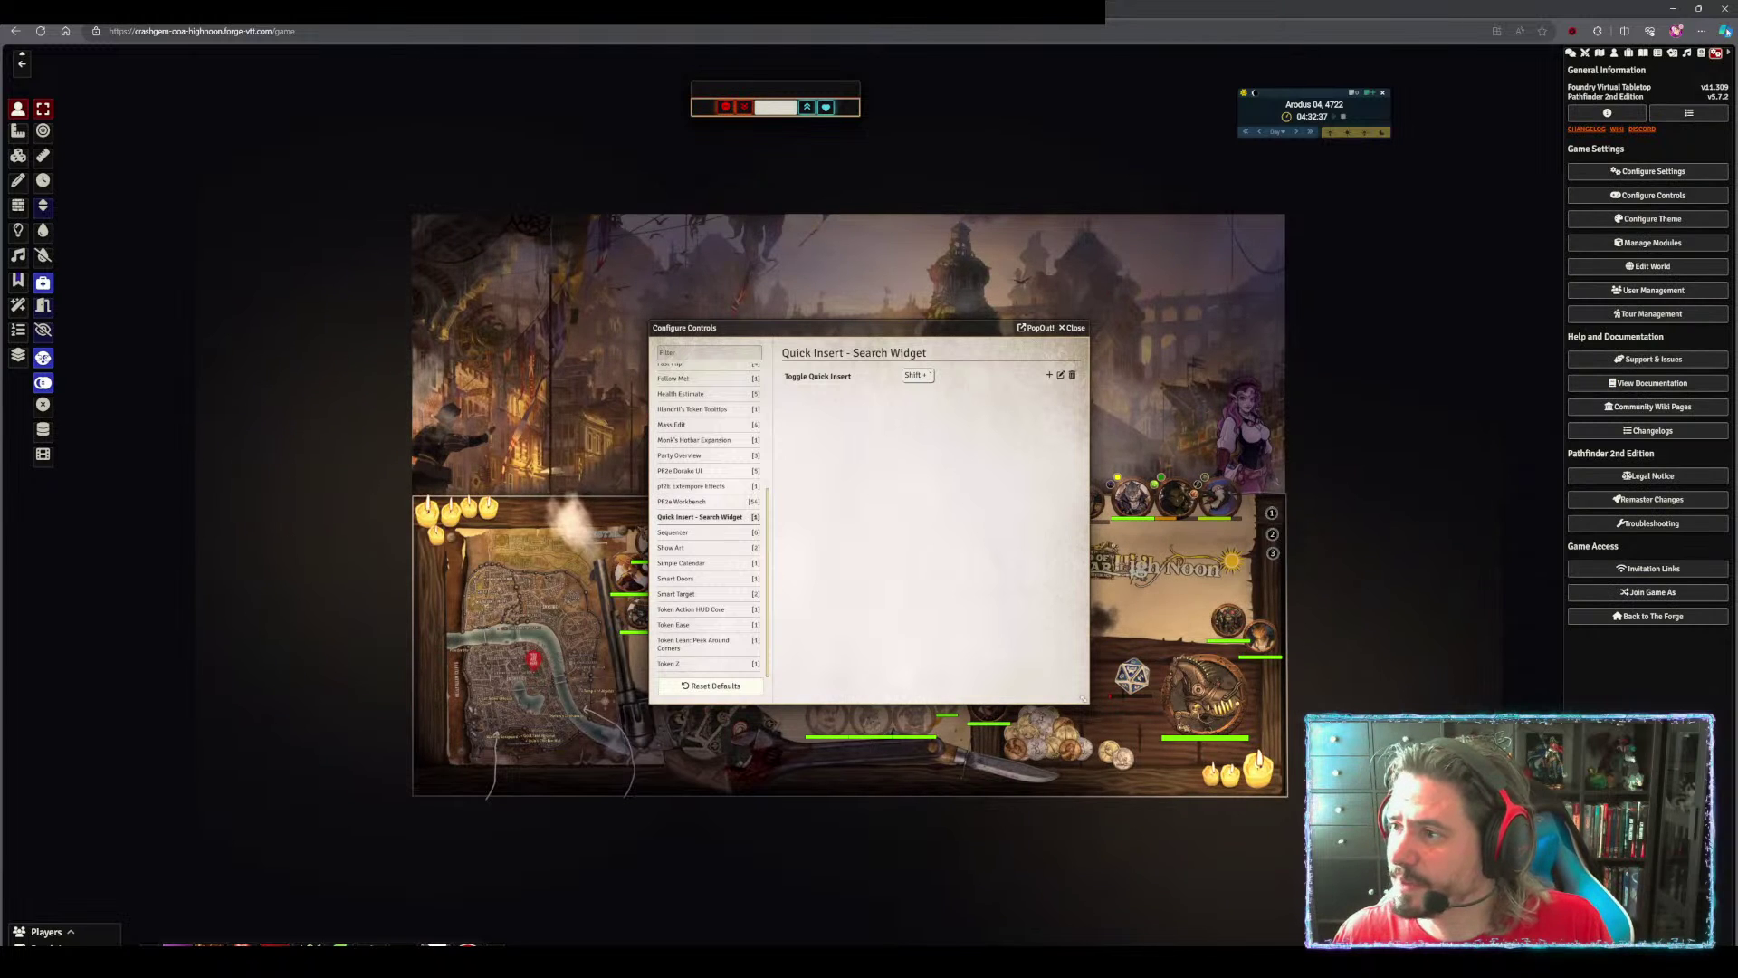
click(1701, 32)
click(1702, 32)
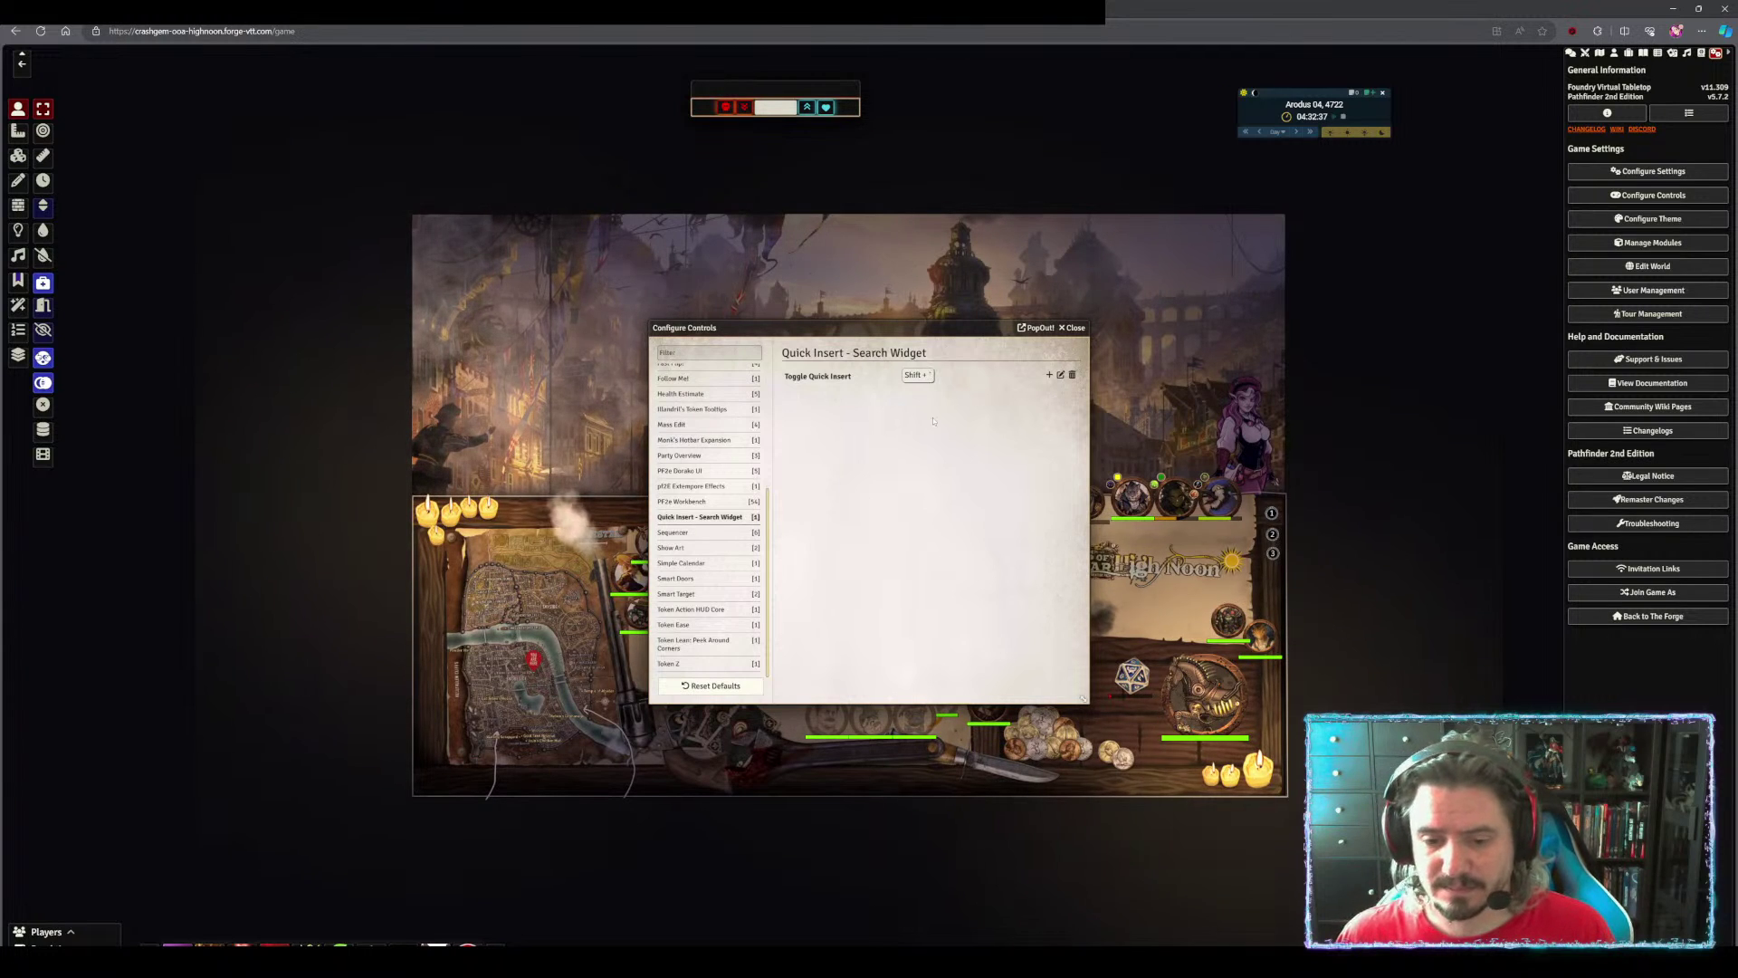
Close the controls configuration, then reopen it and check the Drag Ruler keybindings
click(1074, 327)
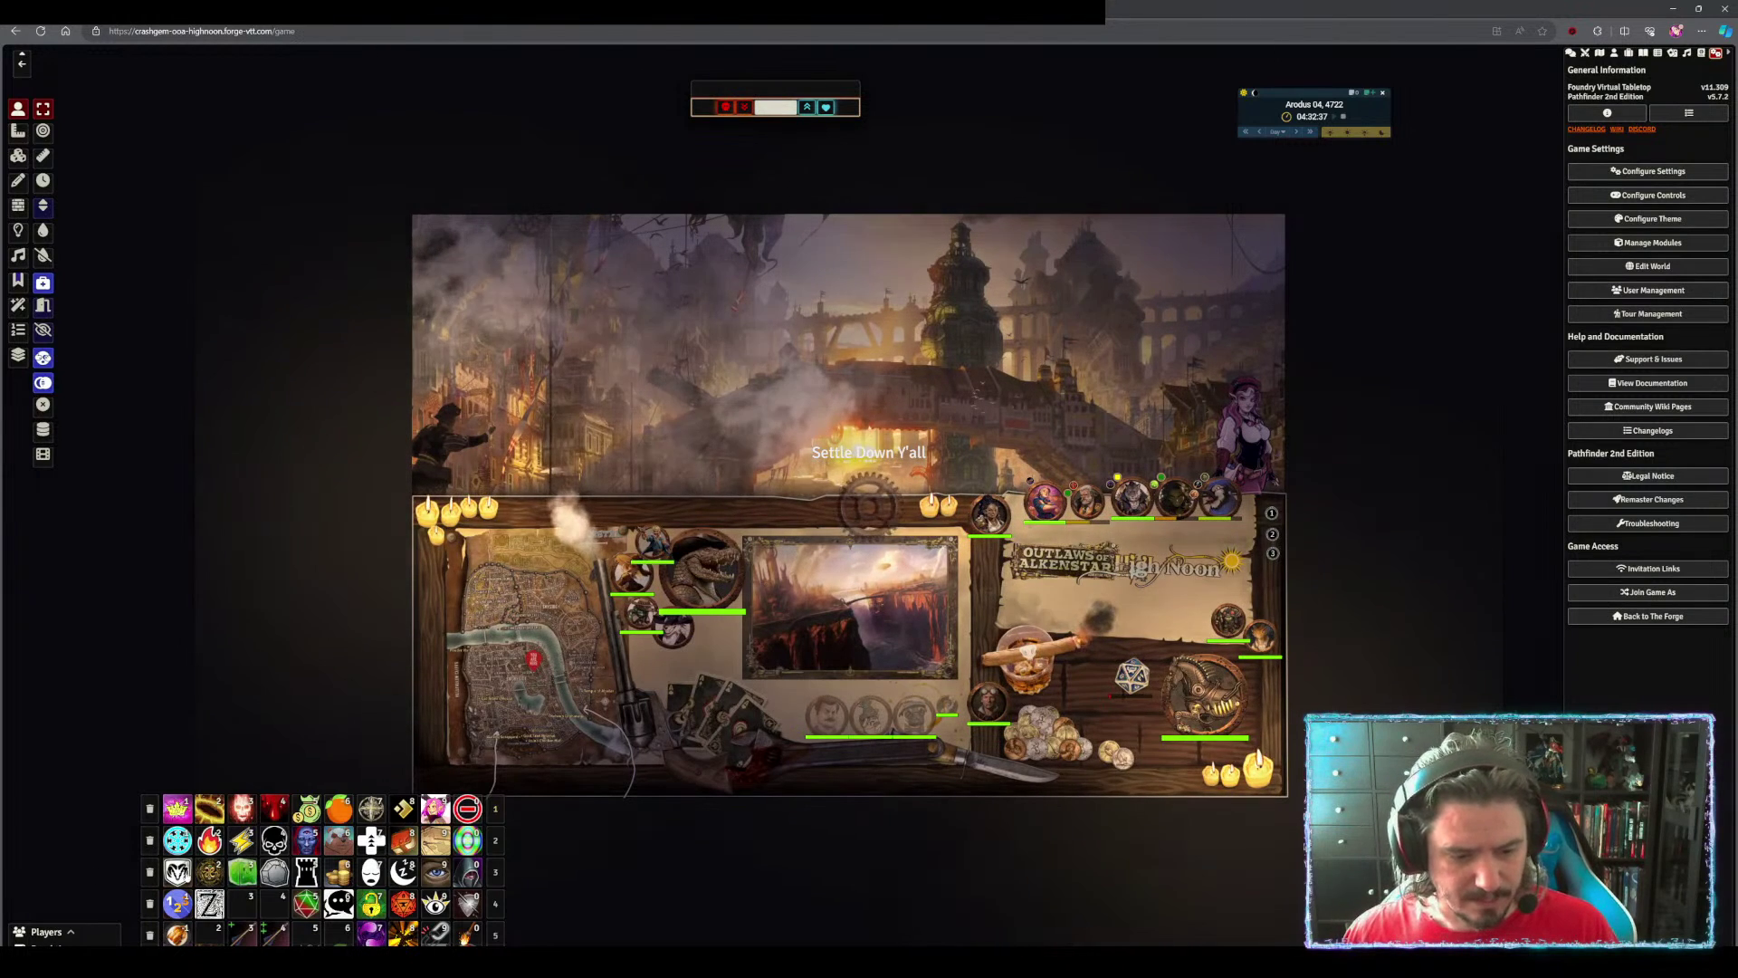
scroll(1305, 295, up, 1)
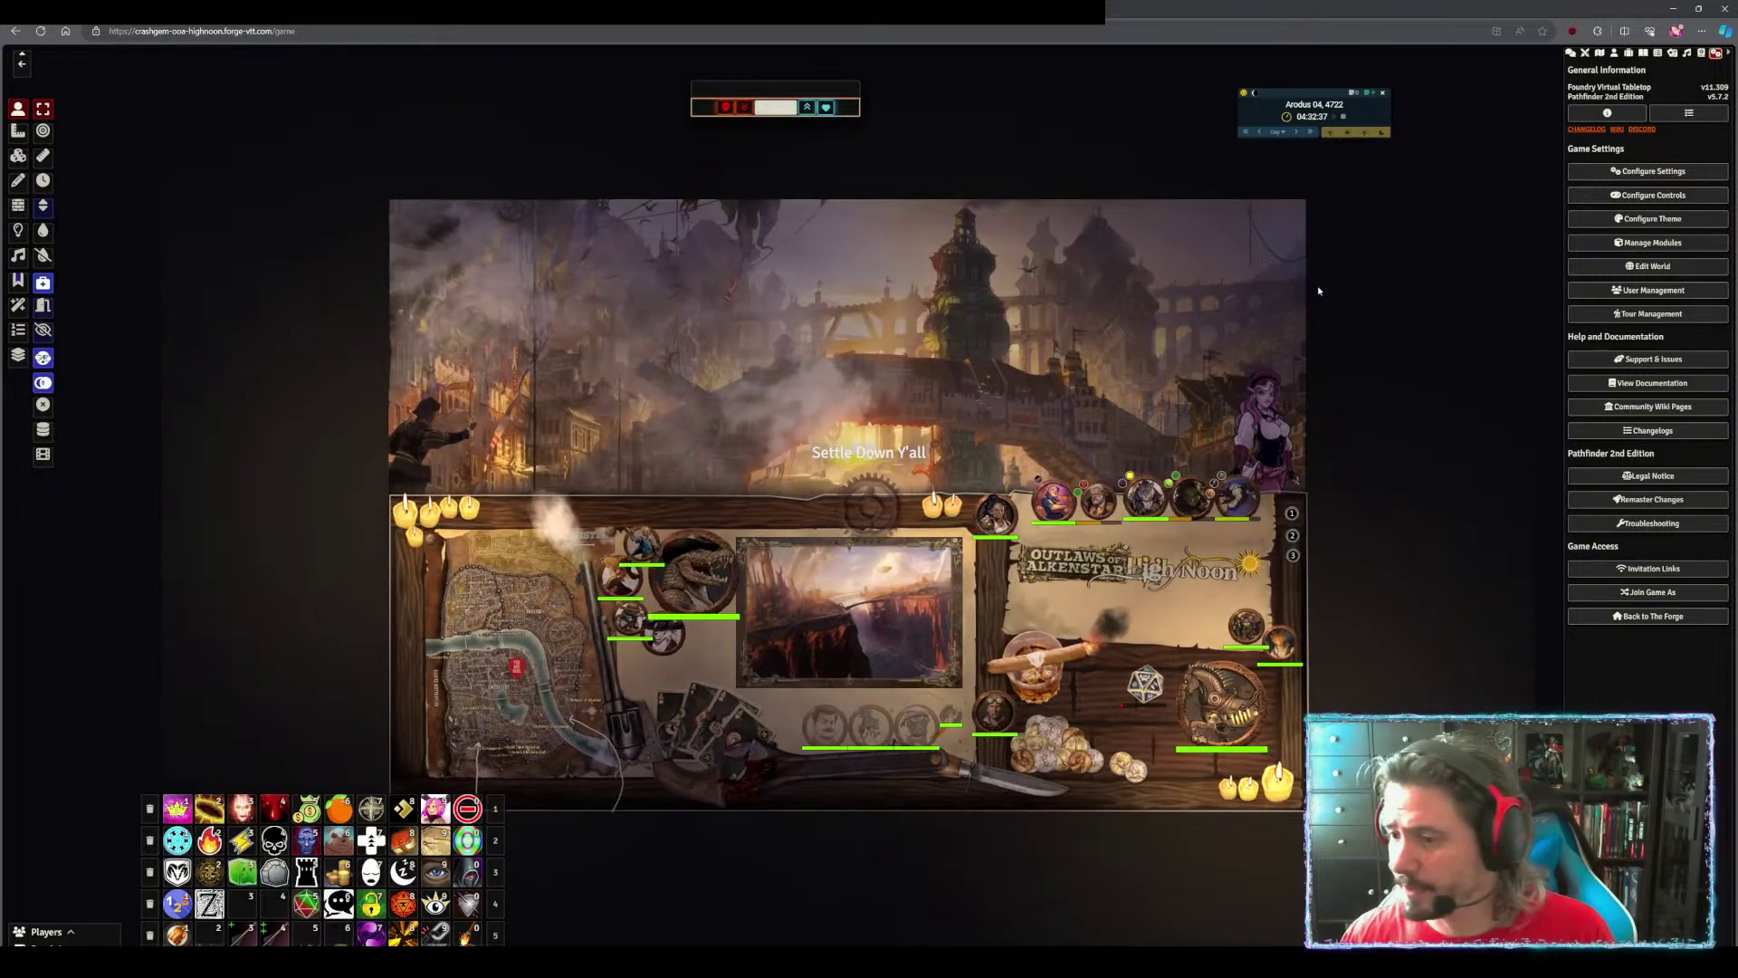
scroll(906, 349, up, 3)
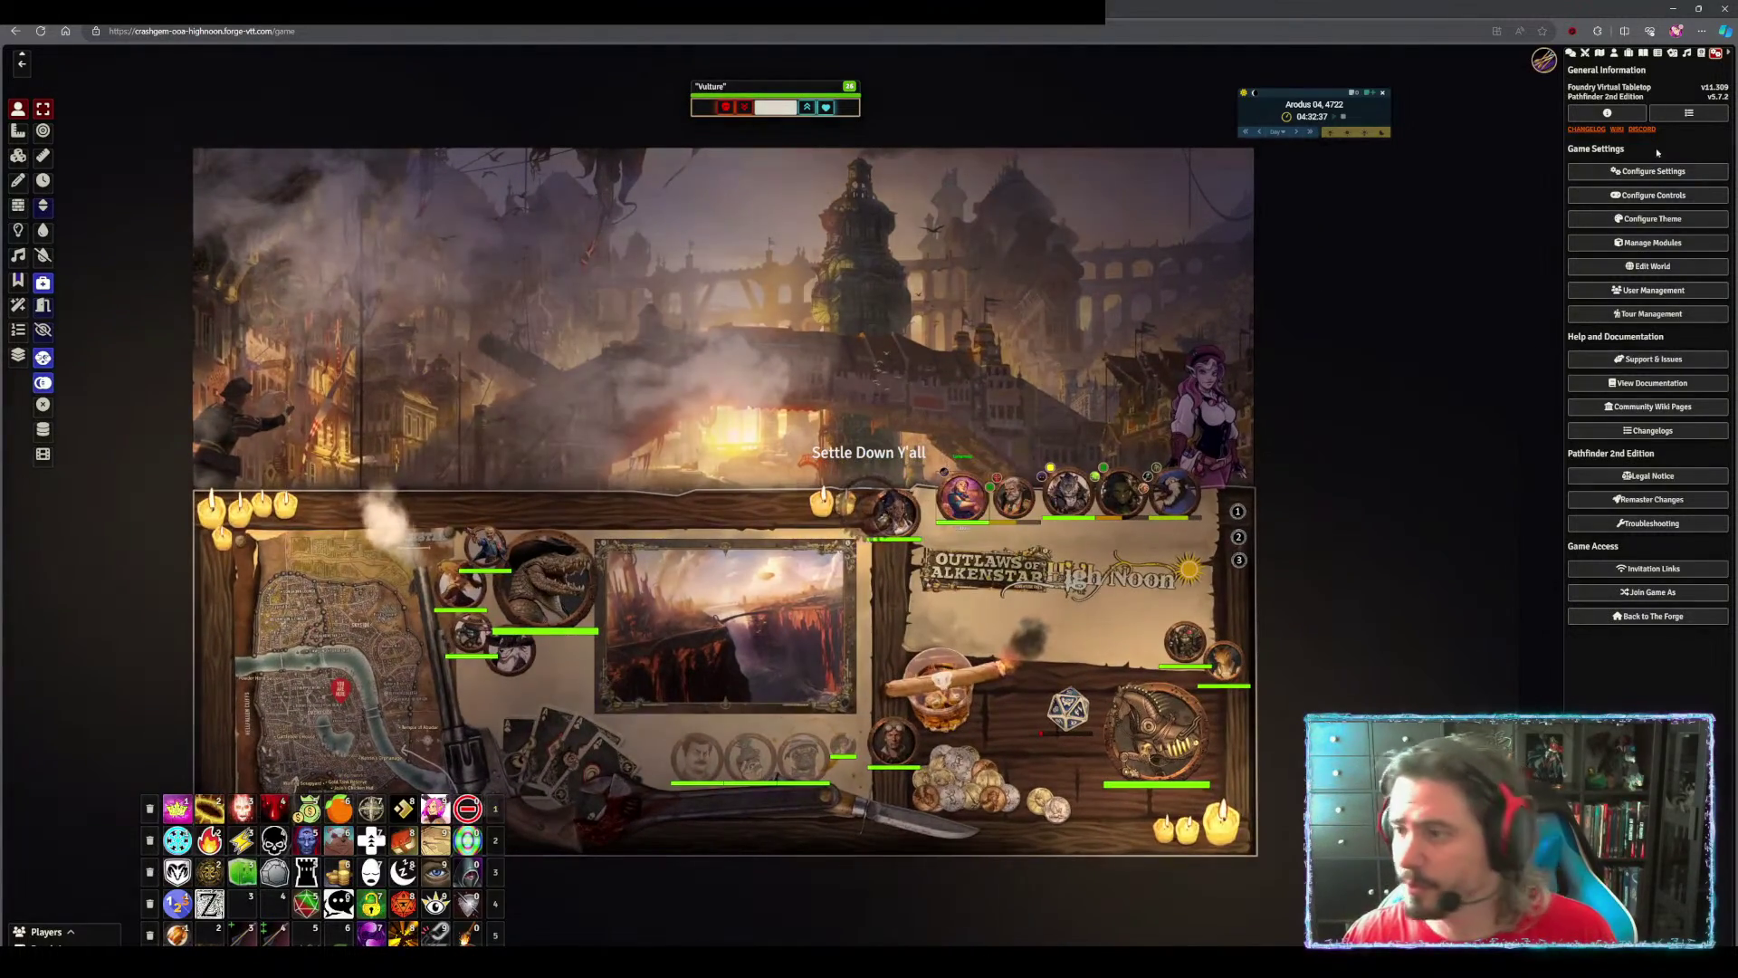
click(1650, 196)
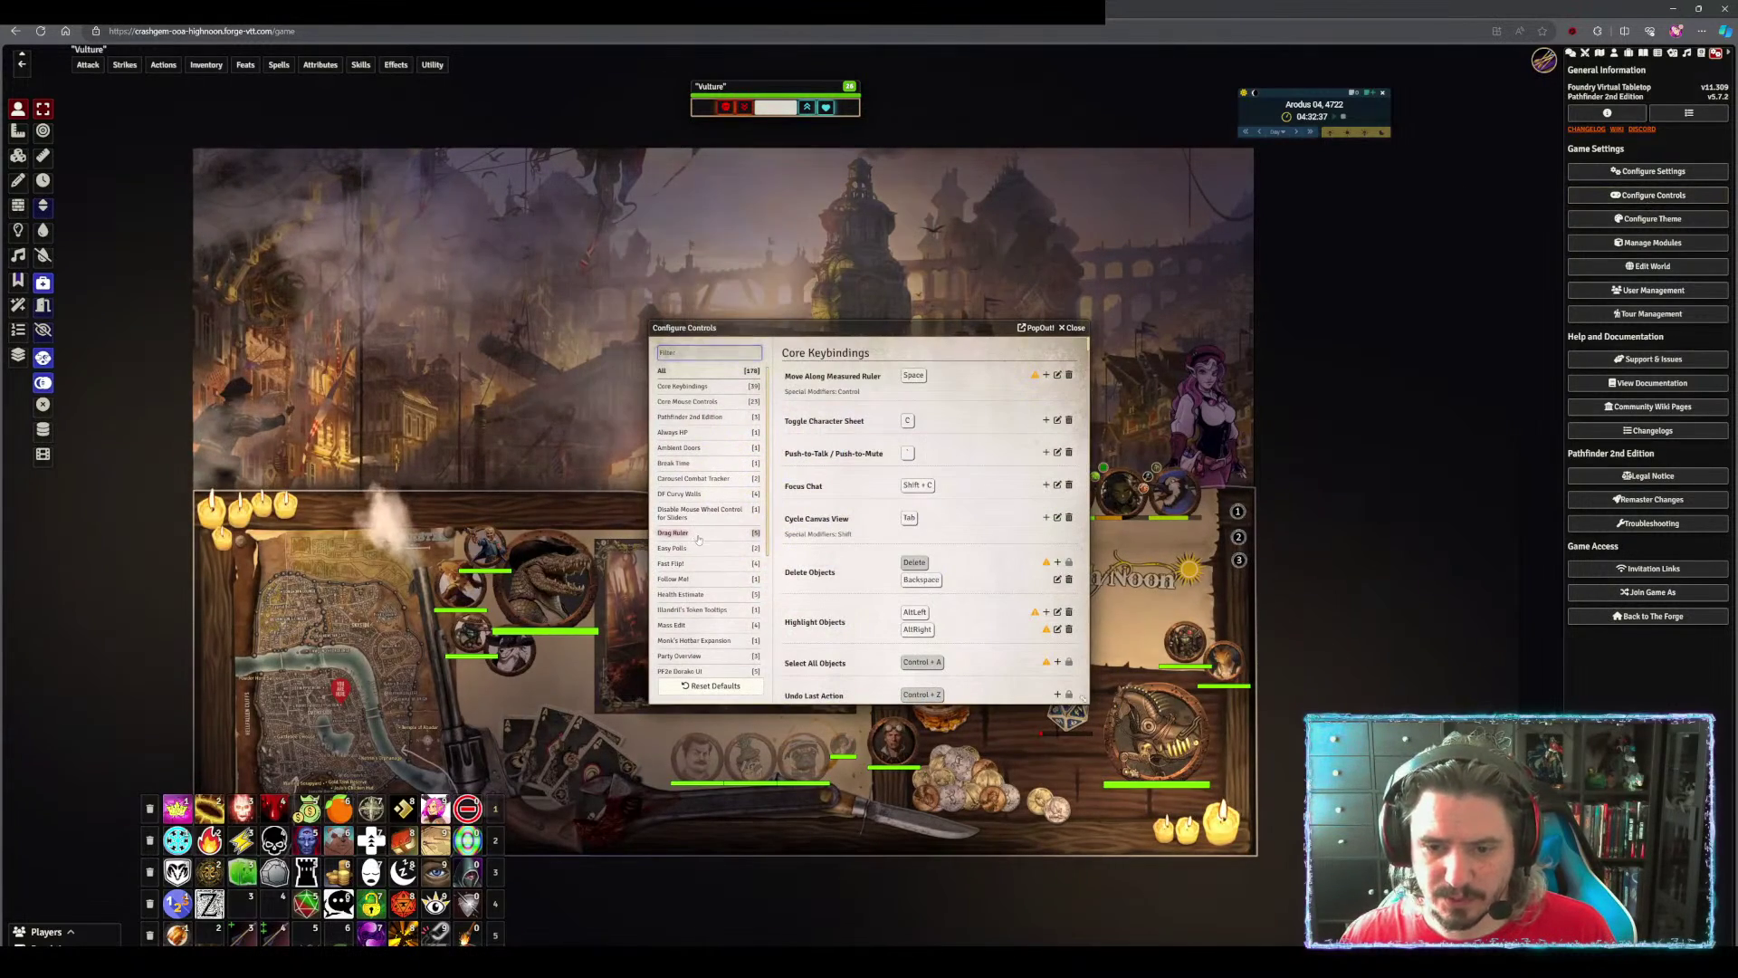
click(698, 536)
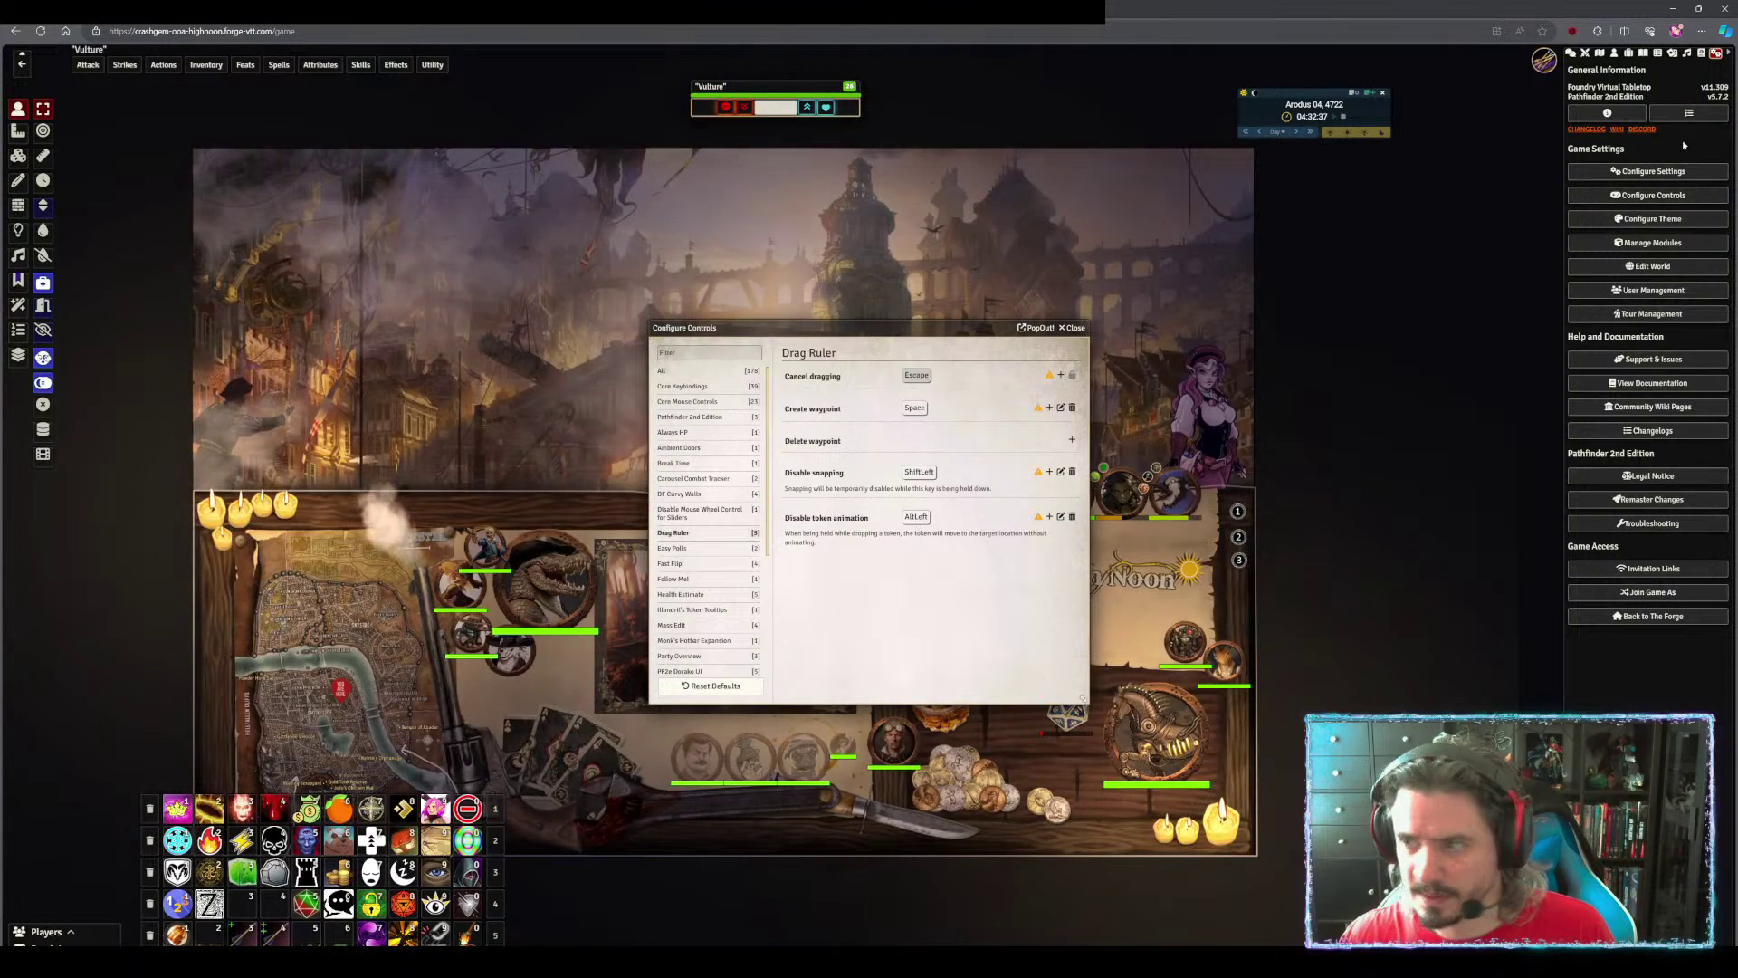
Open the game settings and check the PF2e Drag Ruler Integration options
click(1649, 171)
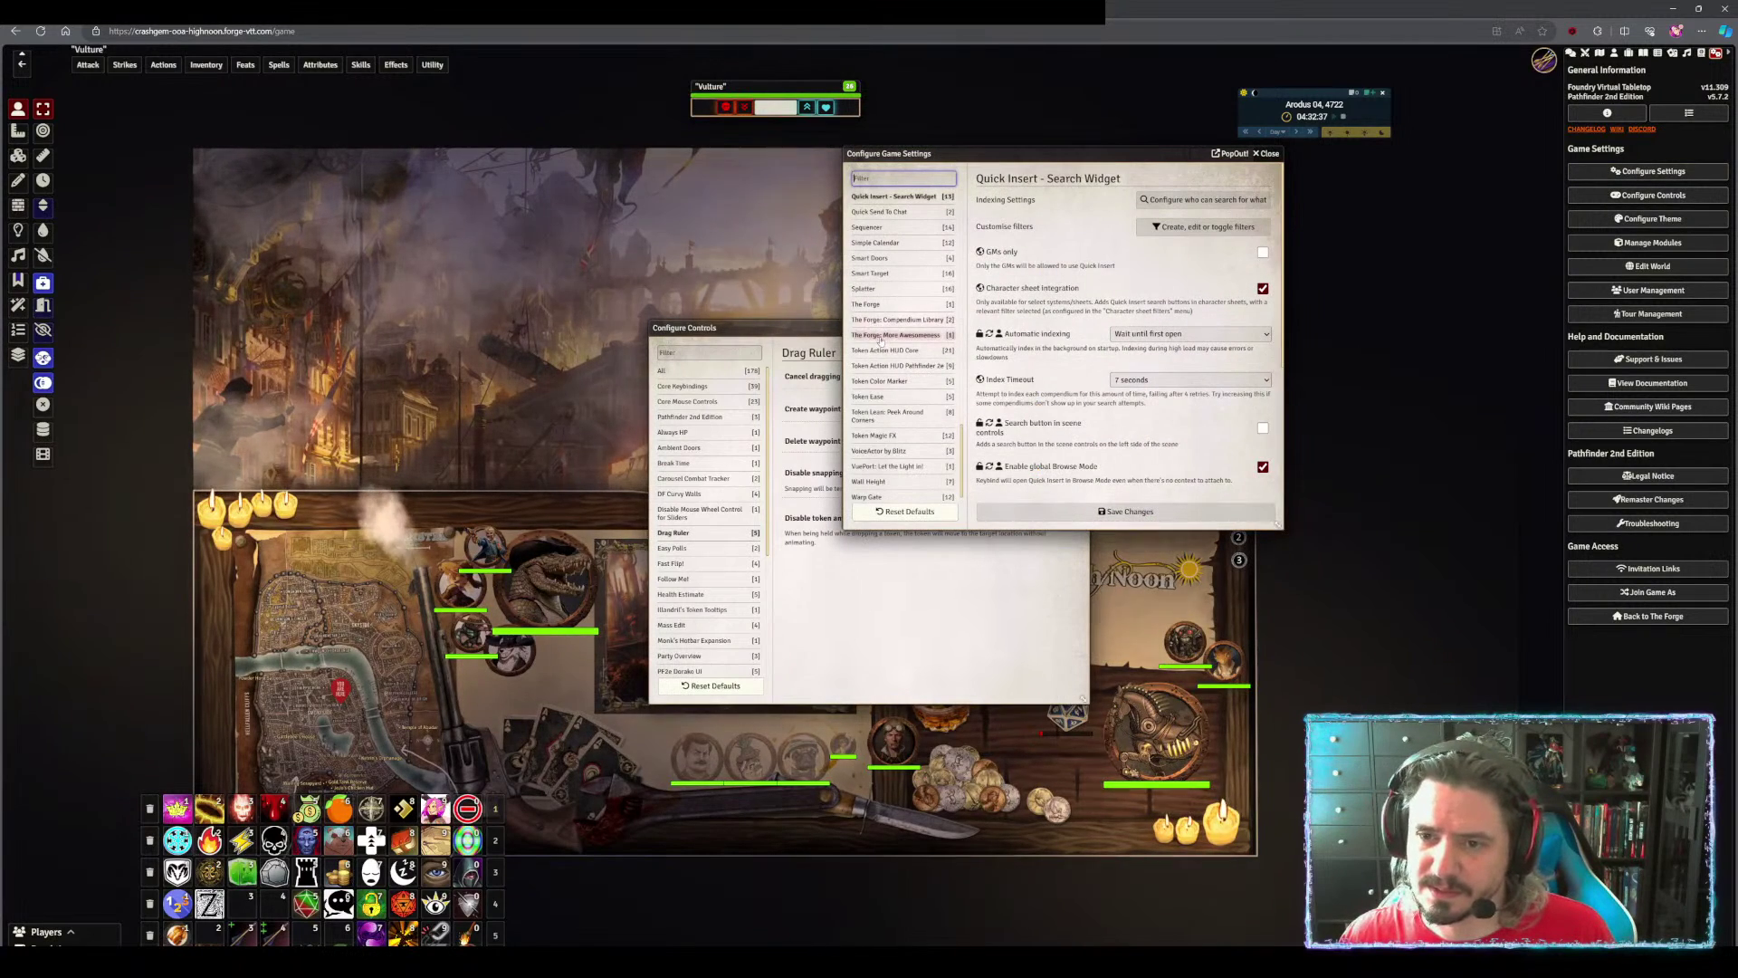
scroll(963, 444, up, 1)
scroll(963, 443, up, 5)
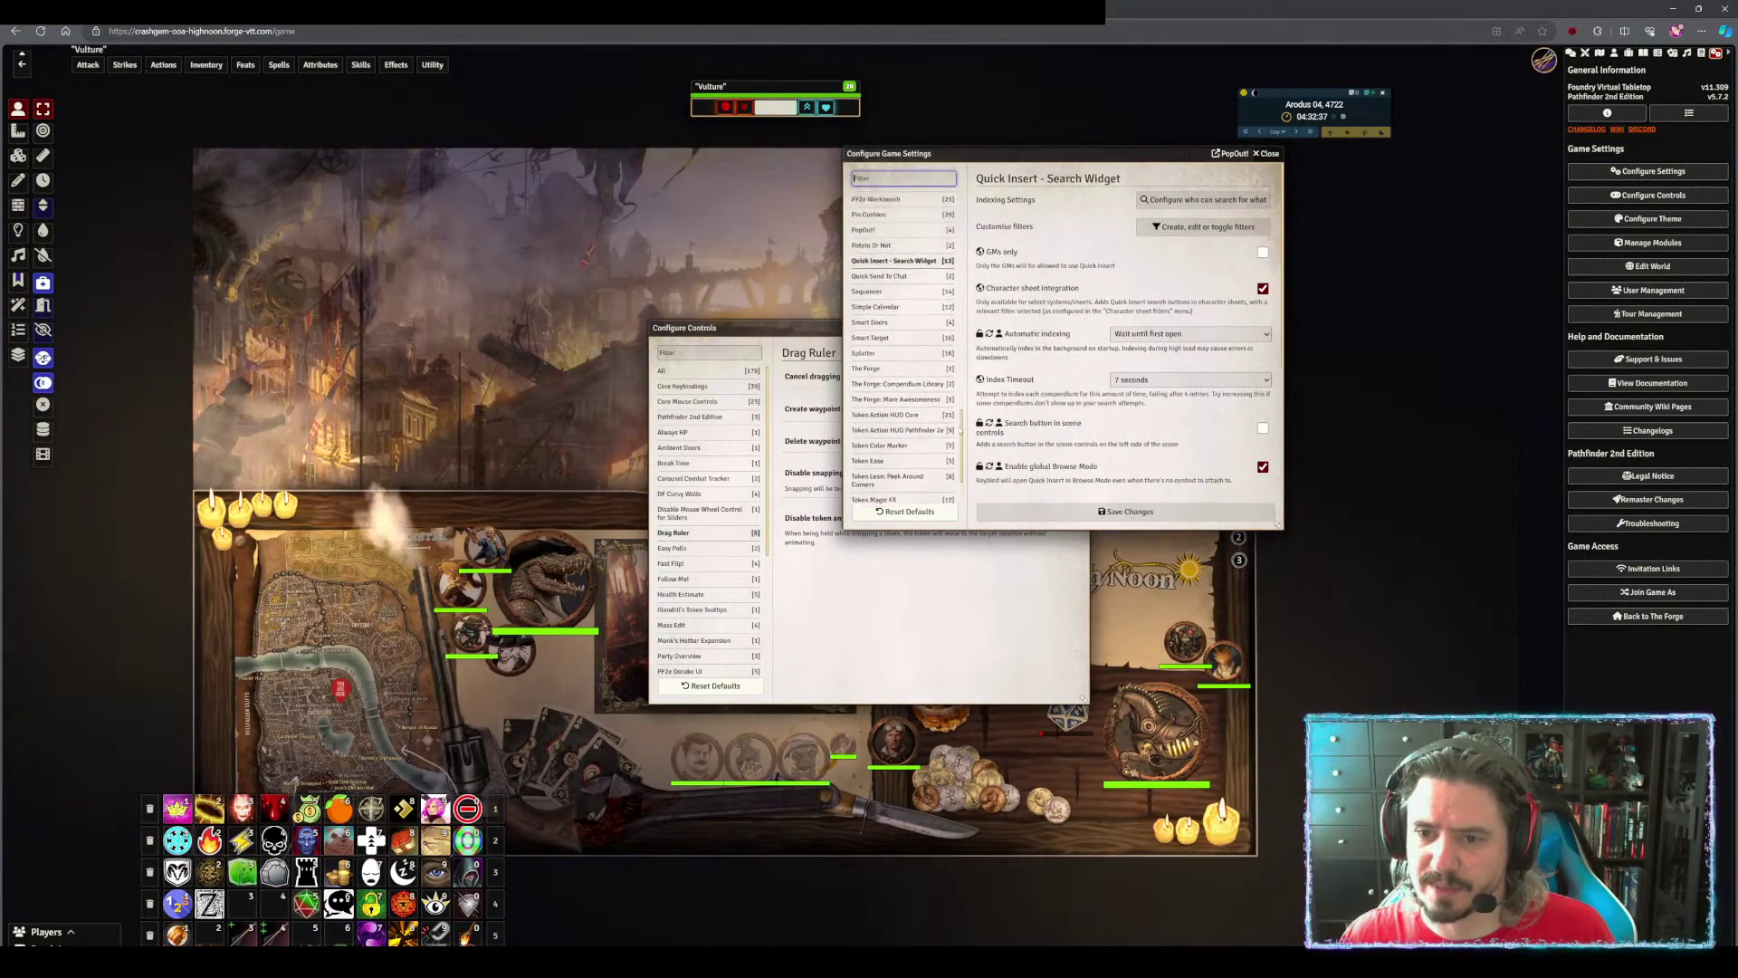
scroll(957, 384, up, 2)
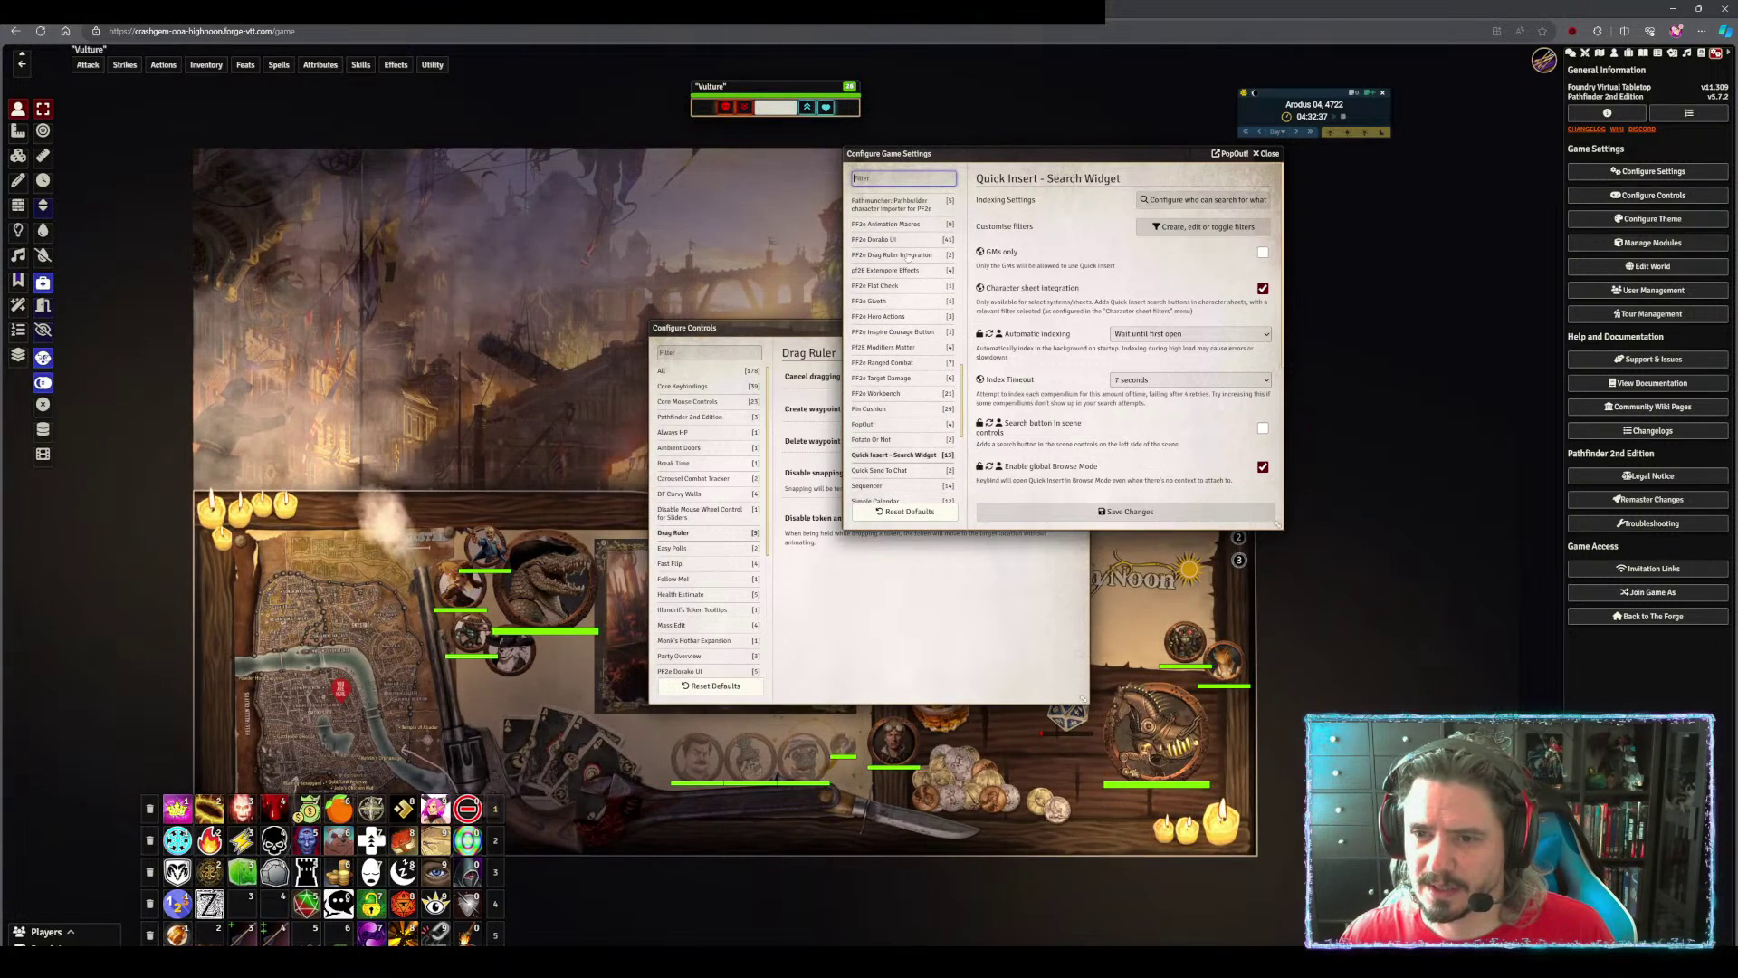
click(906, 257)
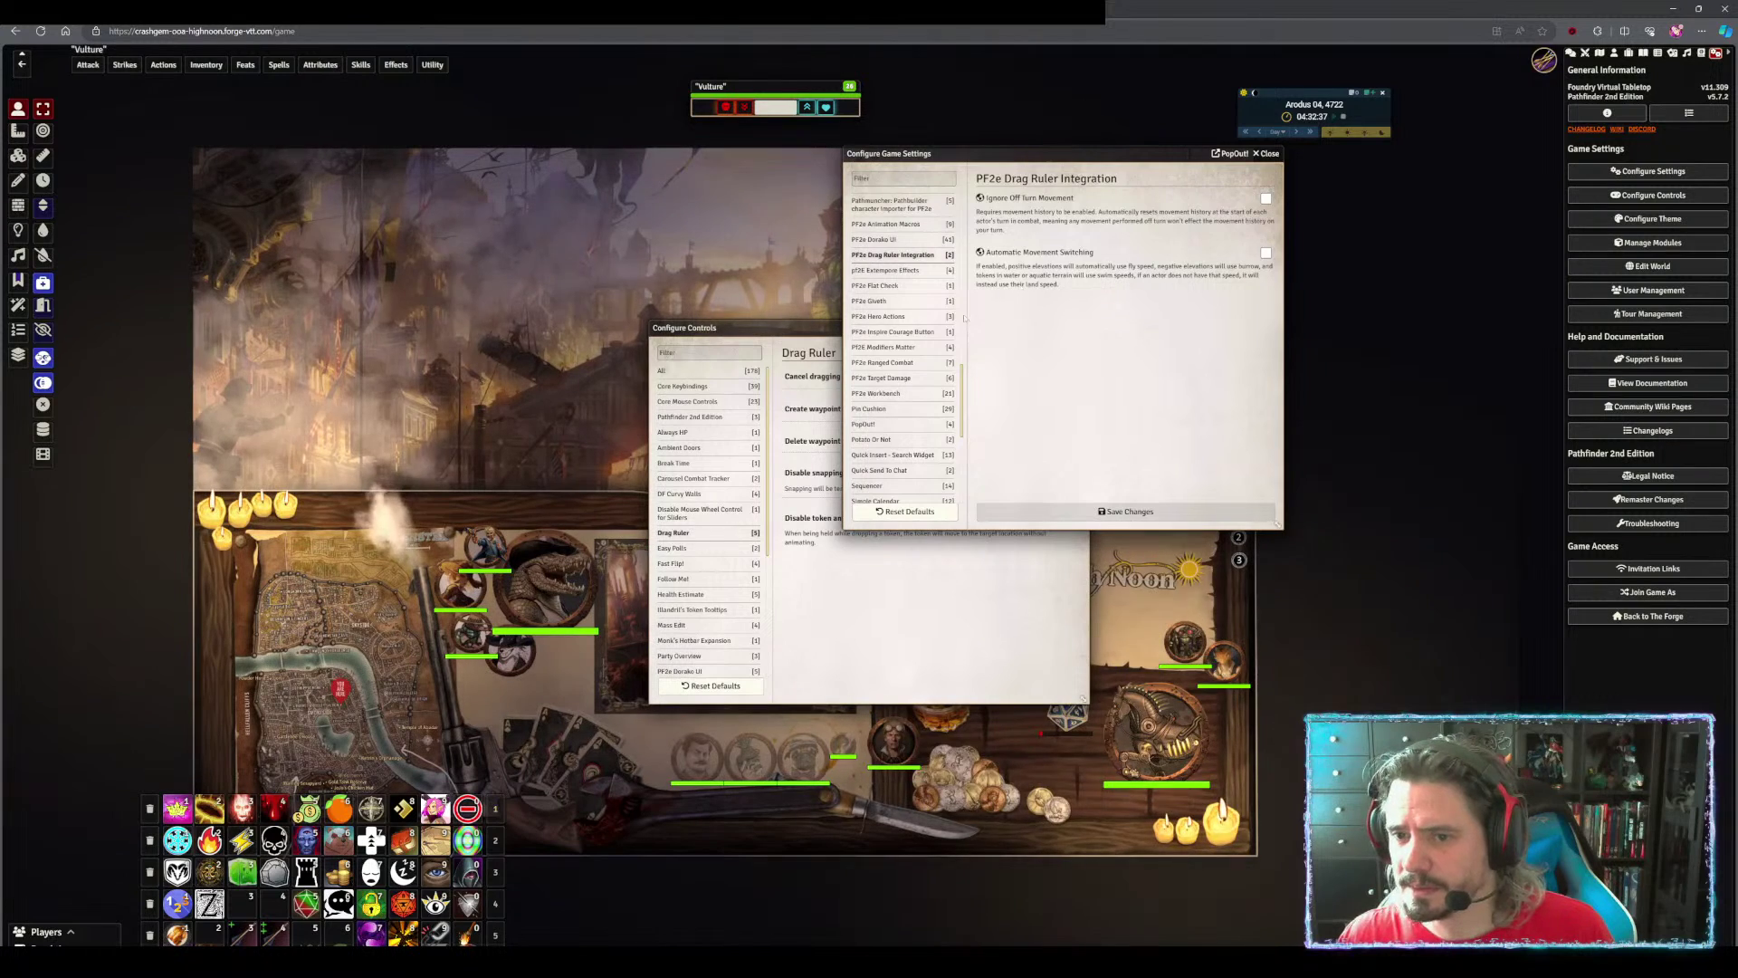
Set Drag Ruler's Right click action to Create waypoint, save the changes, and close the controls configuration
scroll(906, 281, up, 5)
scroll(967, 284, up, 4)
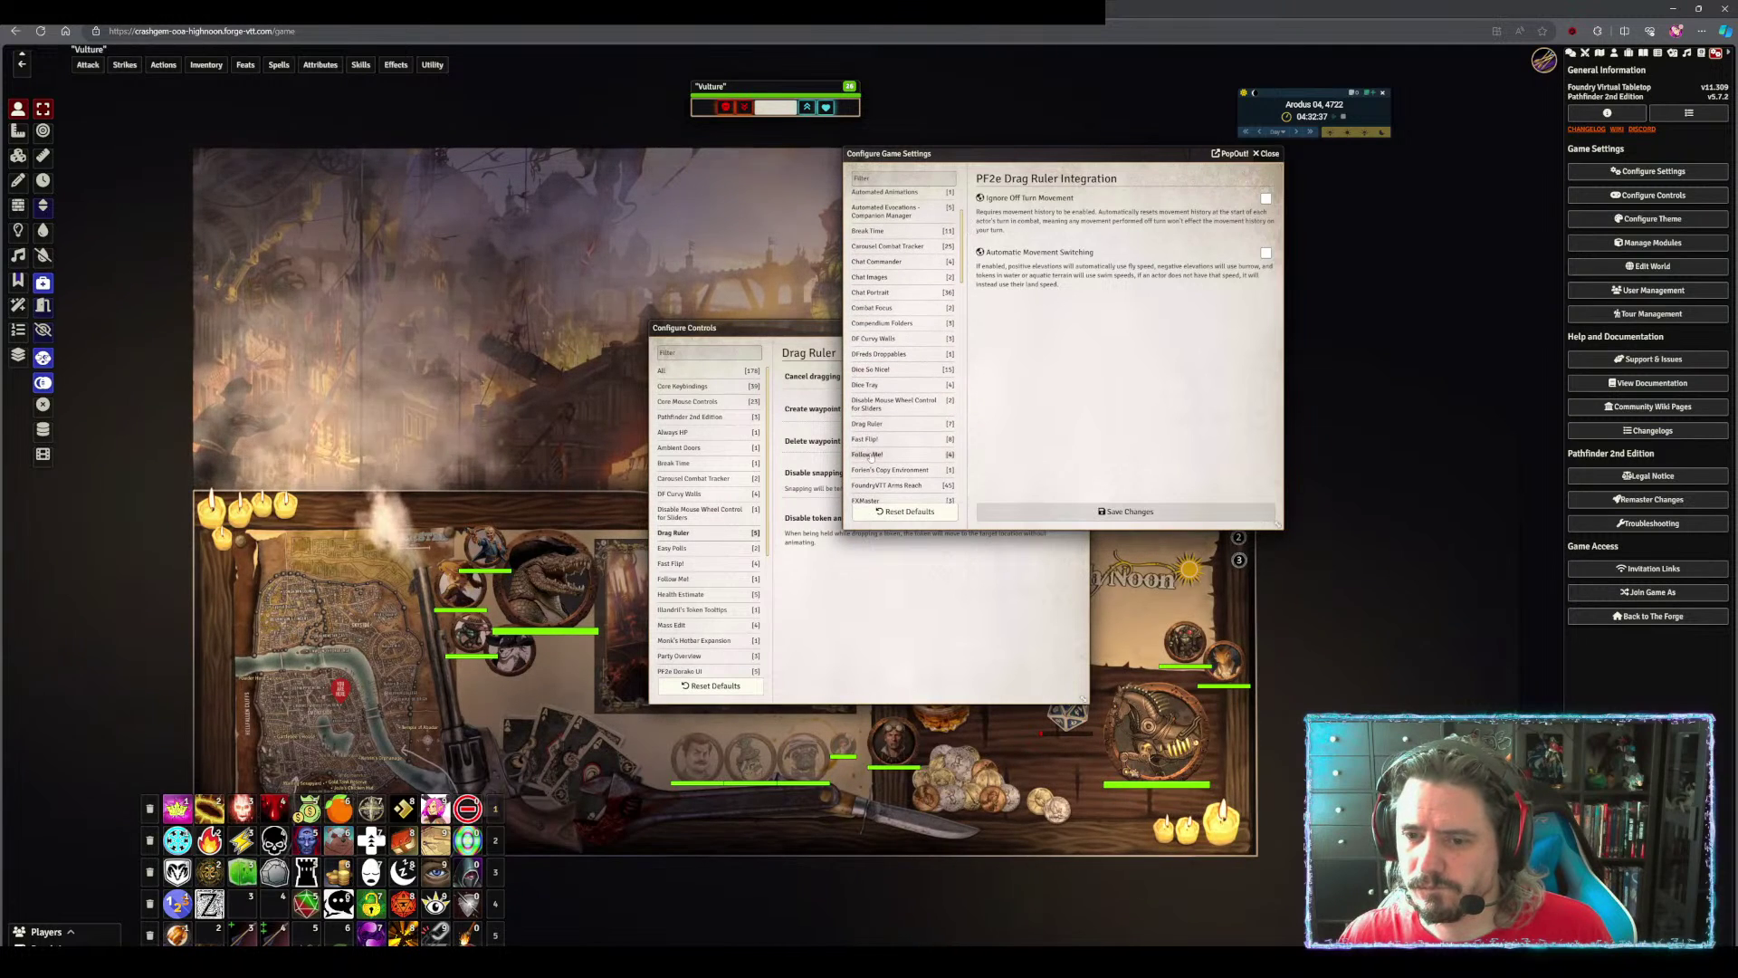
click(868, 424)
click(1151, 238)
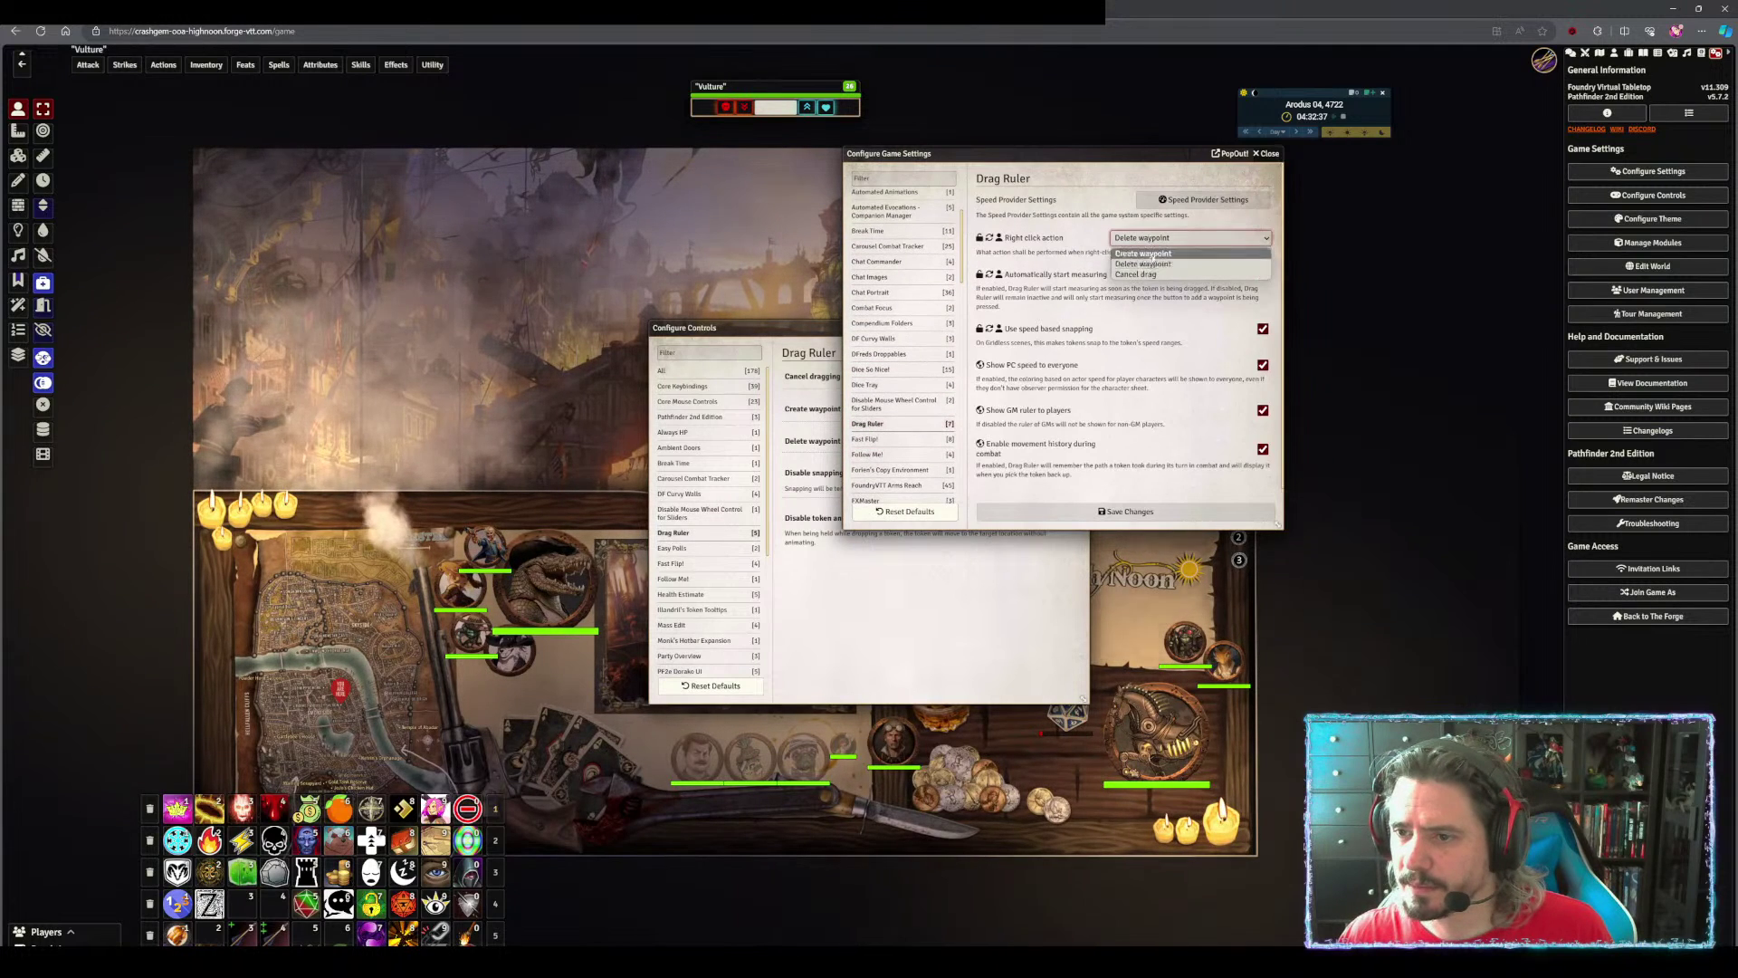
click(1151, 254)
click(1126, 512)
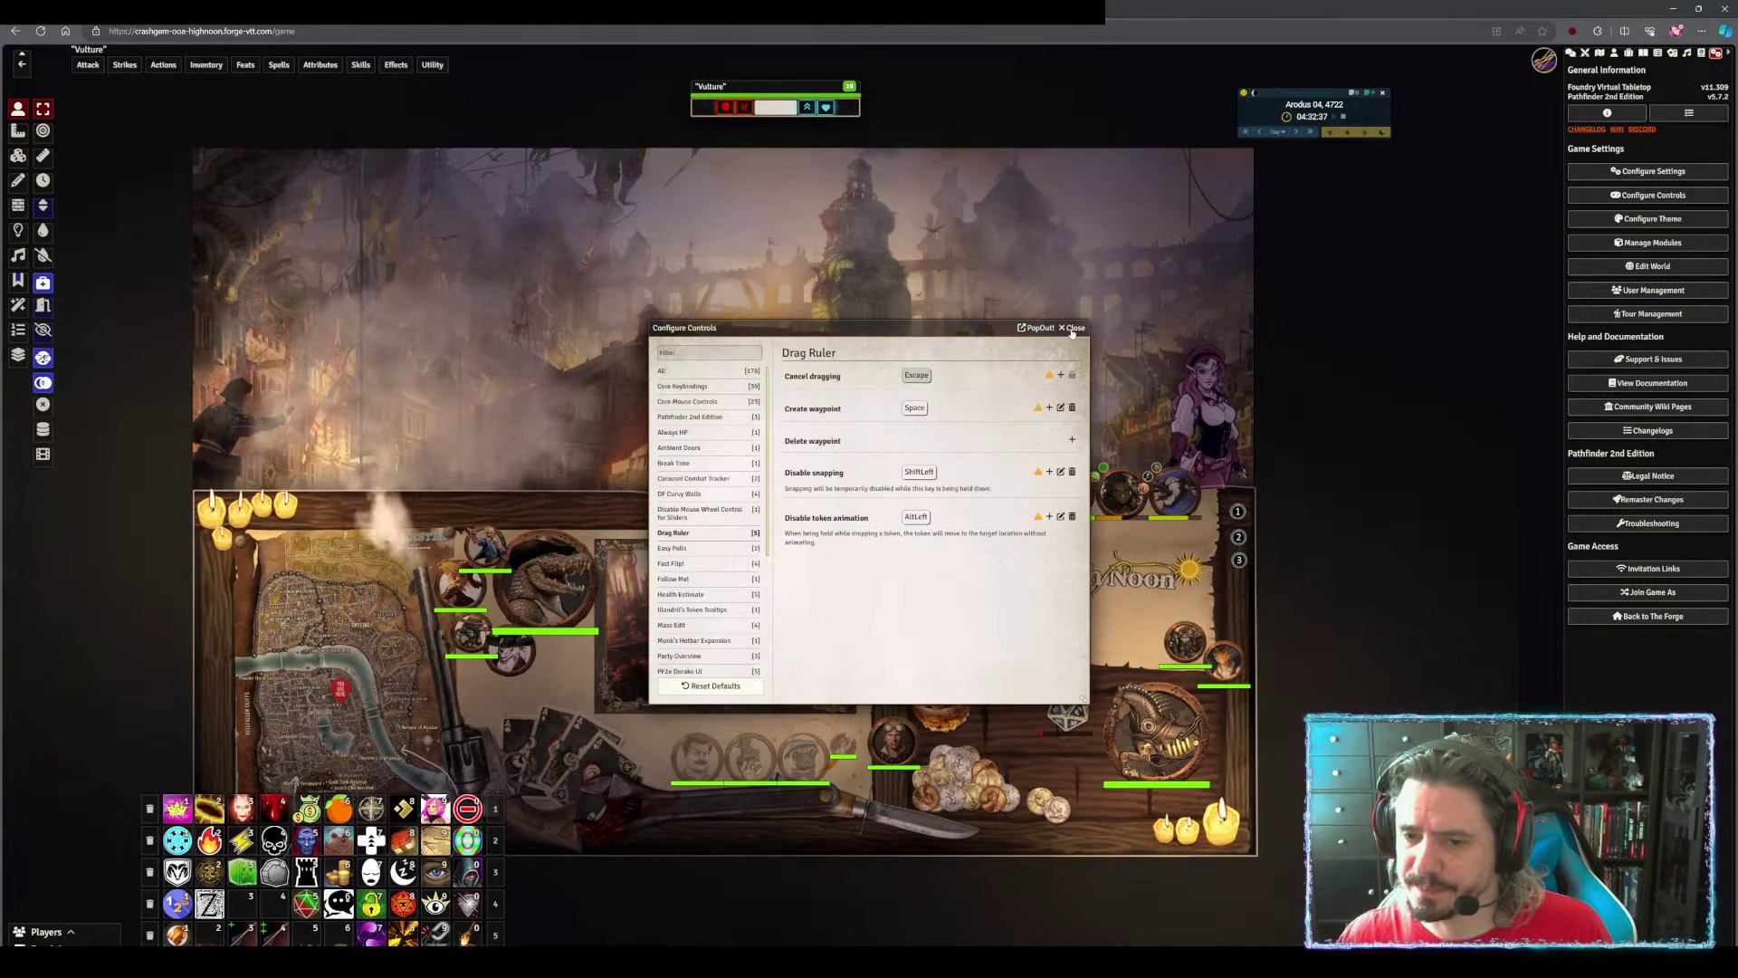
click(1074, 328)
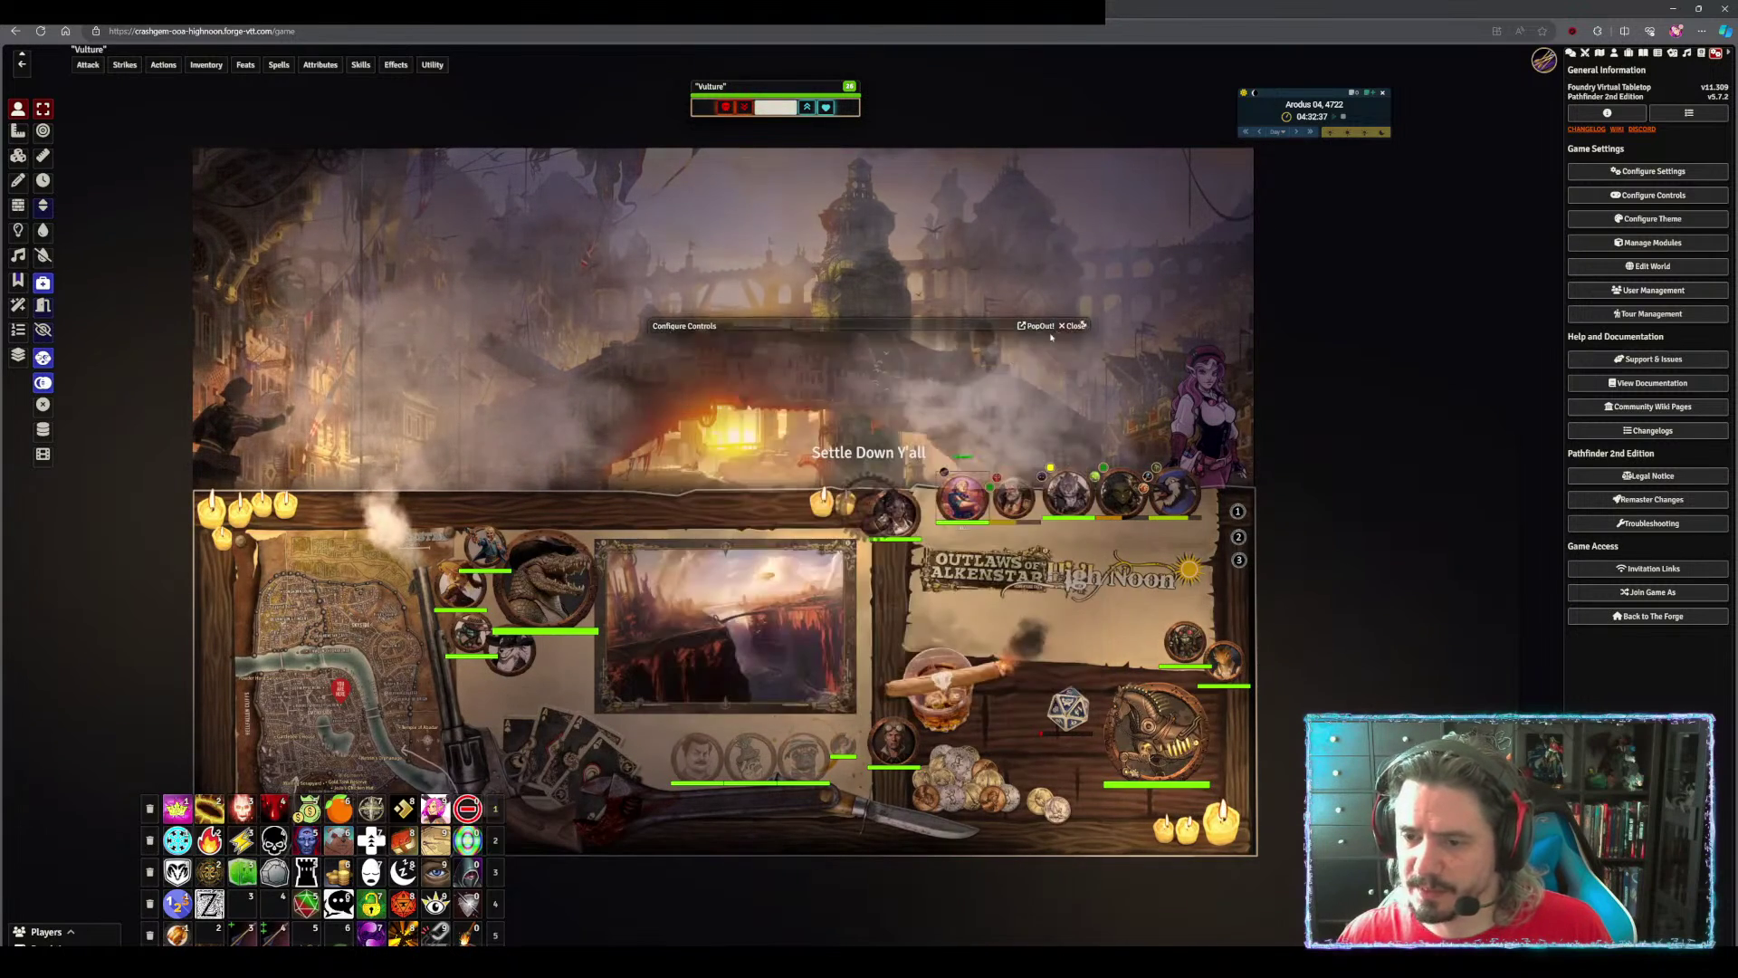
Test the ruler waypoints by moving the first token of the character row onto the city backdrop, then return it to the row
mouse_move(962, 496)
mouse_down()
mouse_move(958, 348)
mouse_move(842, 342)
mouse_move(1048, 297)
mouse_move(564, 392)
mouse_move(1039, 295)
mouse_move(888, 380)
mouse_up()
key(space)
key(space)
key(space)
key(space)
key(space)
key(space)
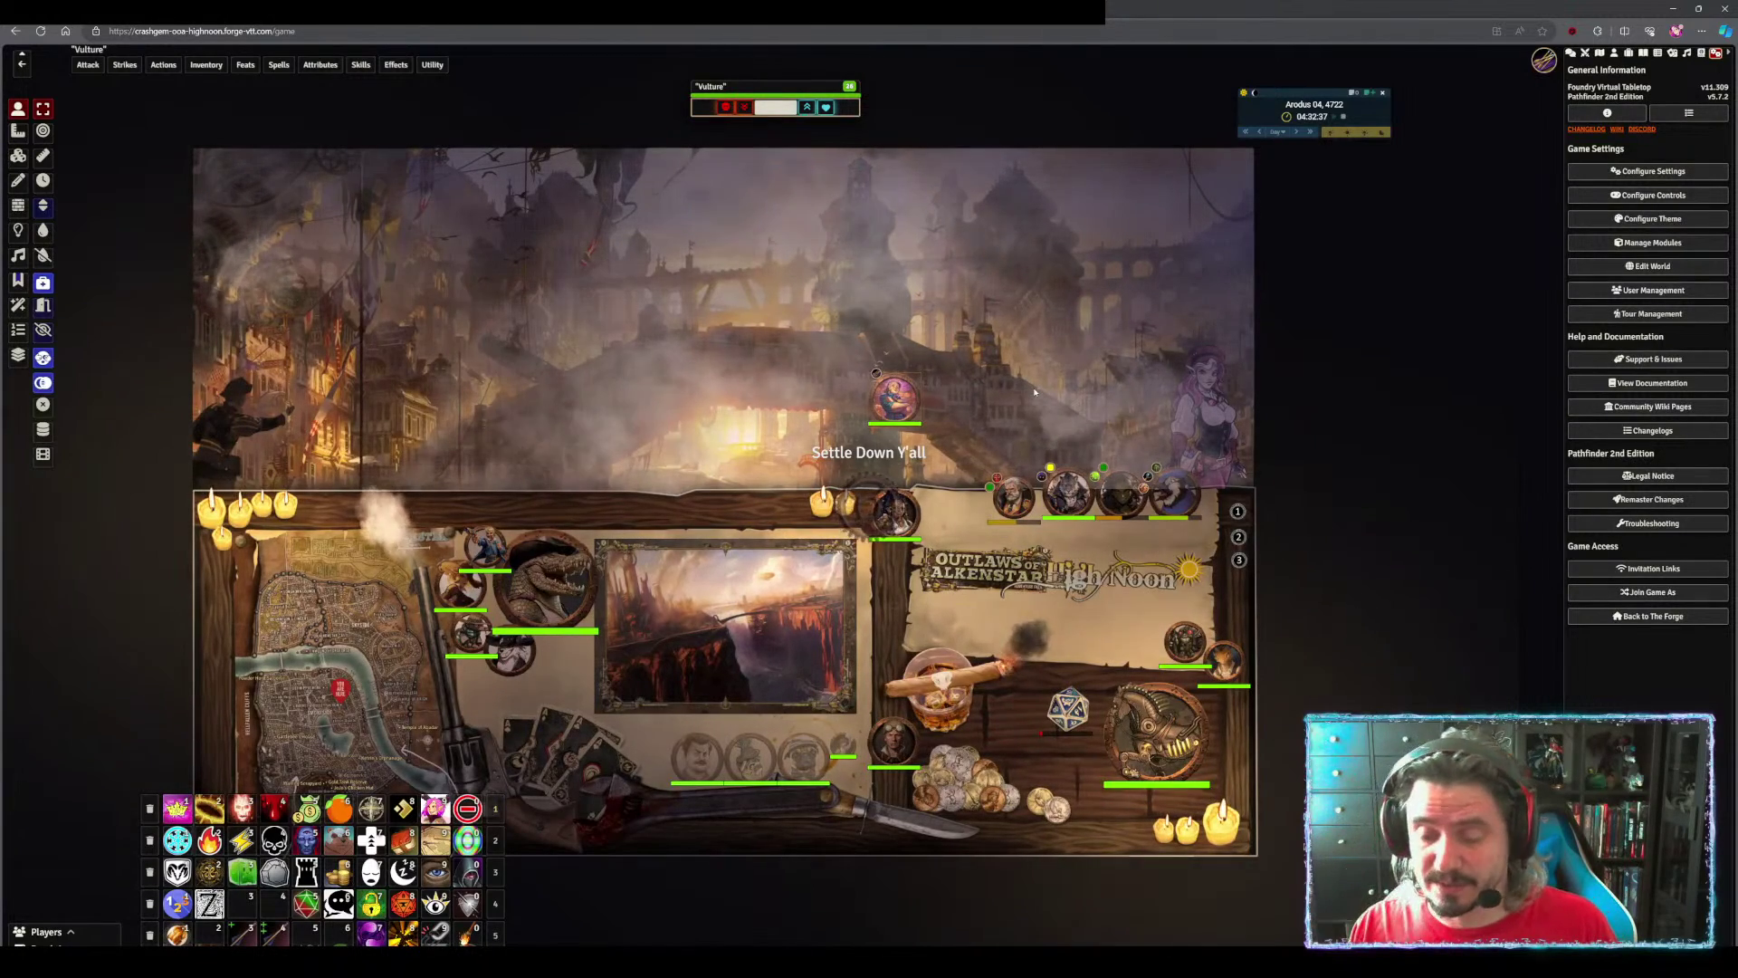
drag(894, 399, 958, 498)
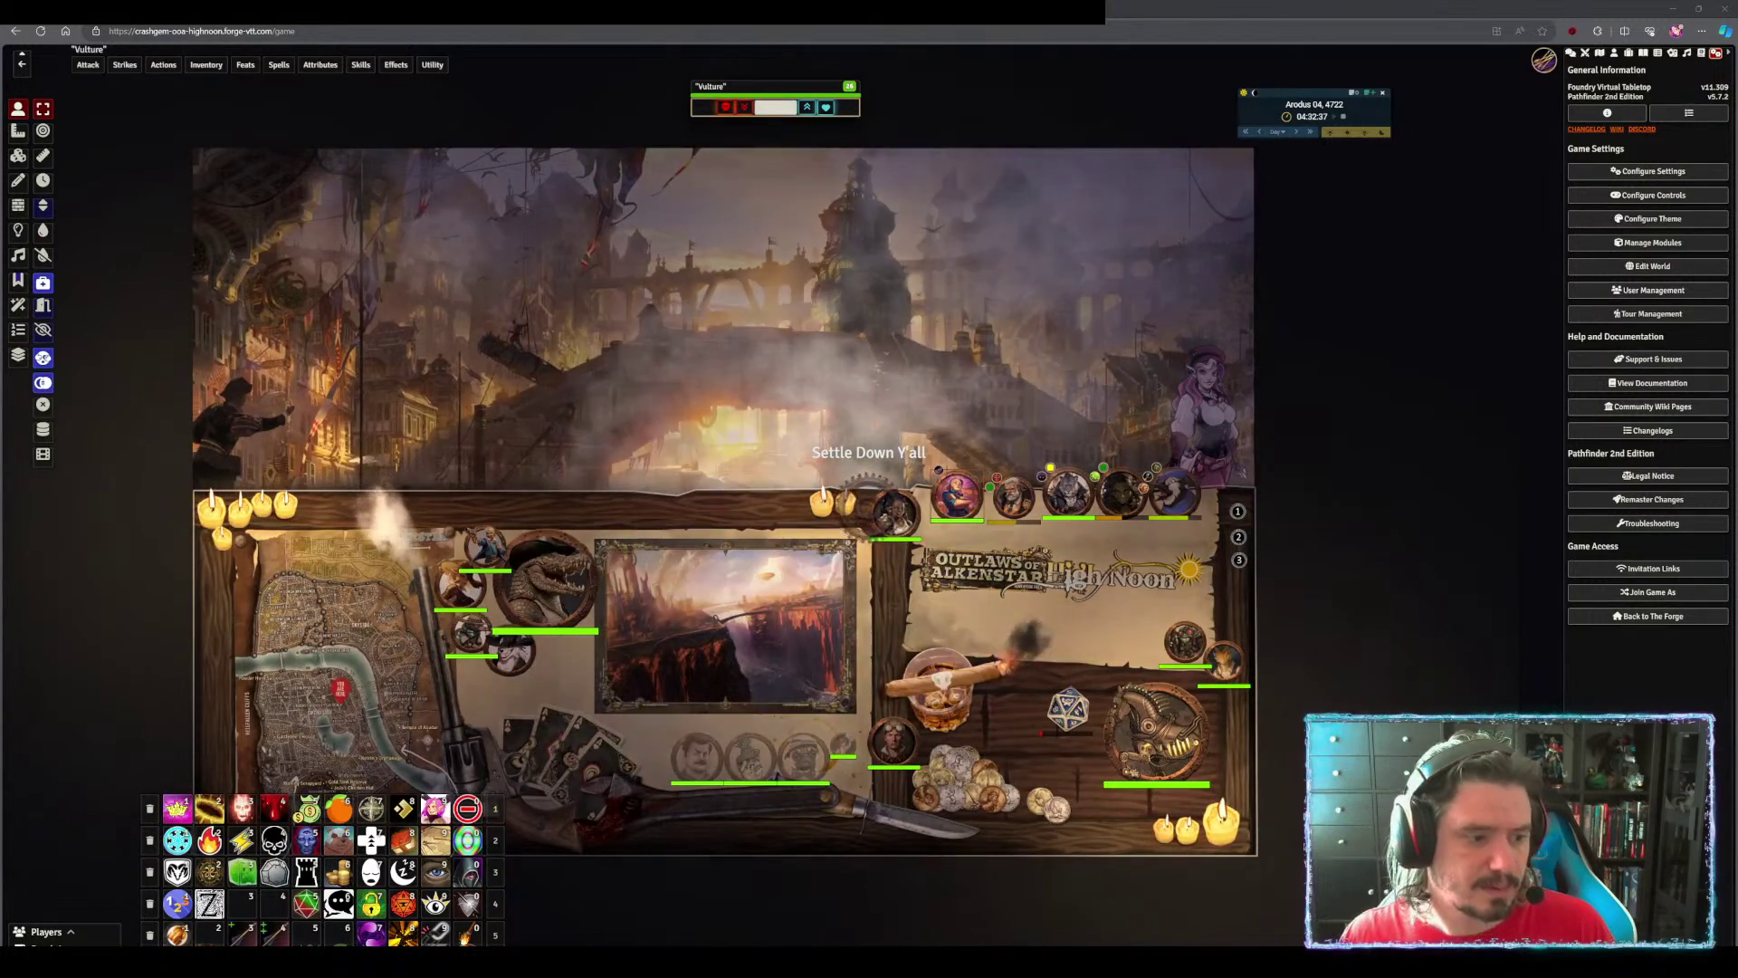
Switch to Google Drive, download the ooa tokens folder, and return to the Foundry game
key(ctrl+Tab)
key(Escape)
click(410, 103)
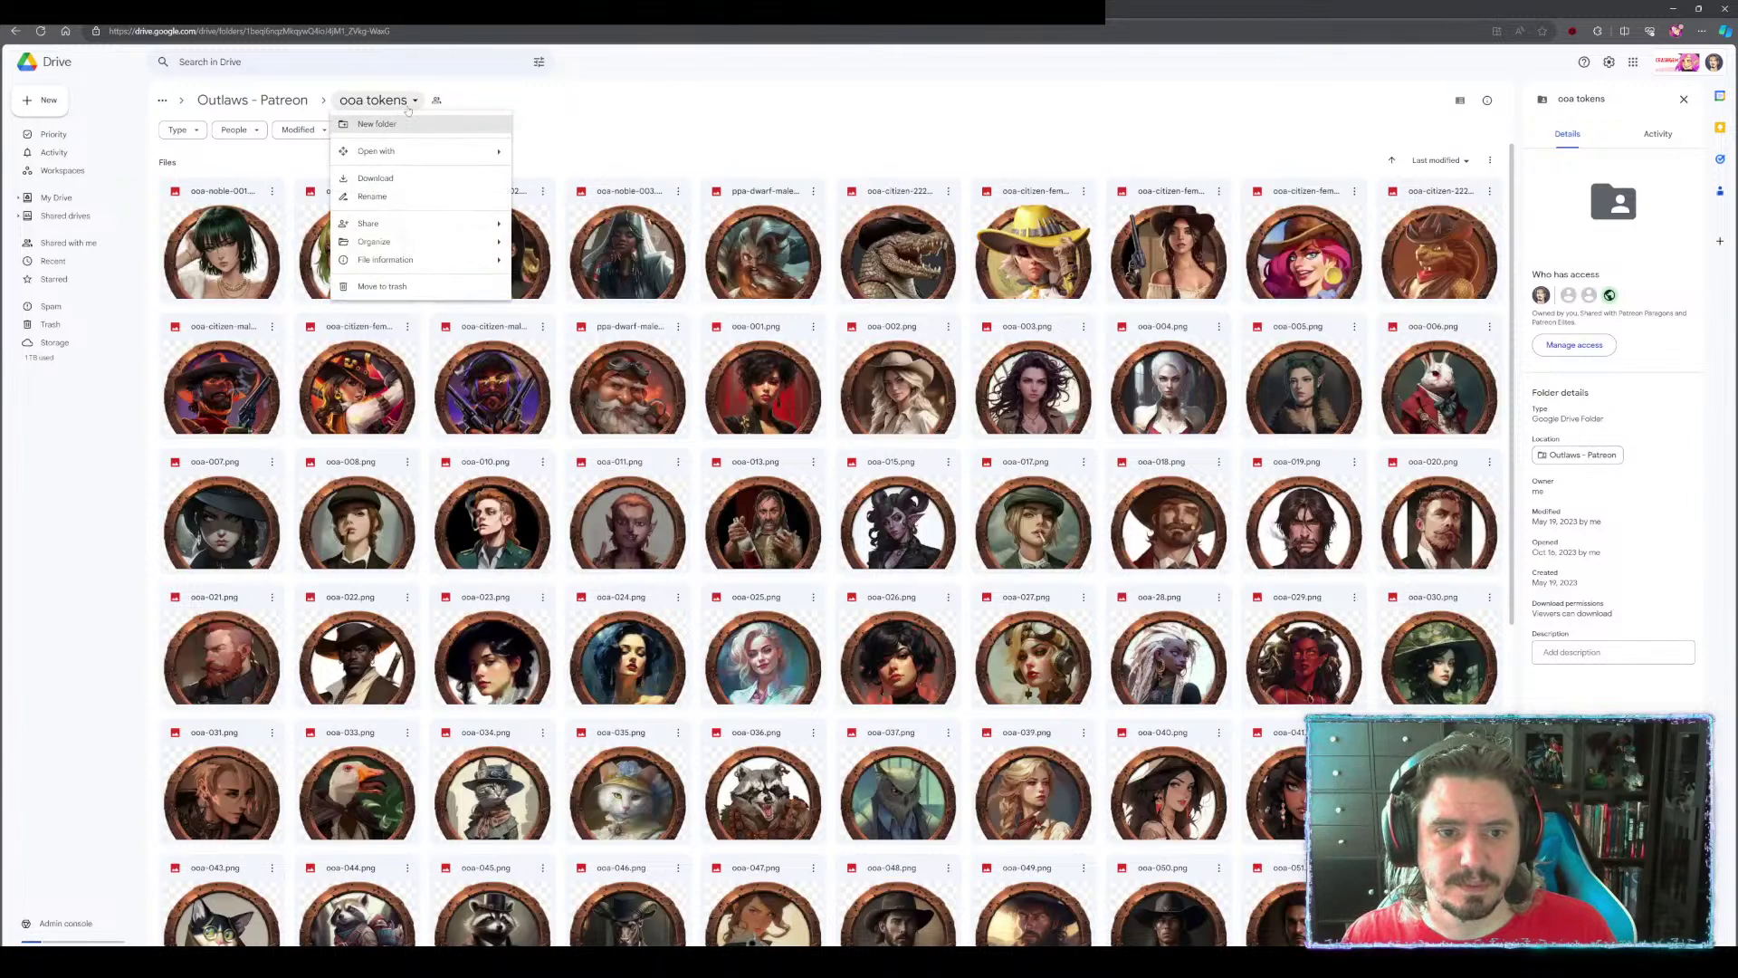
click(402, 181)
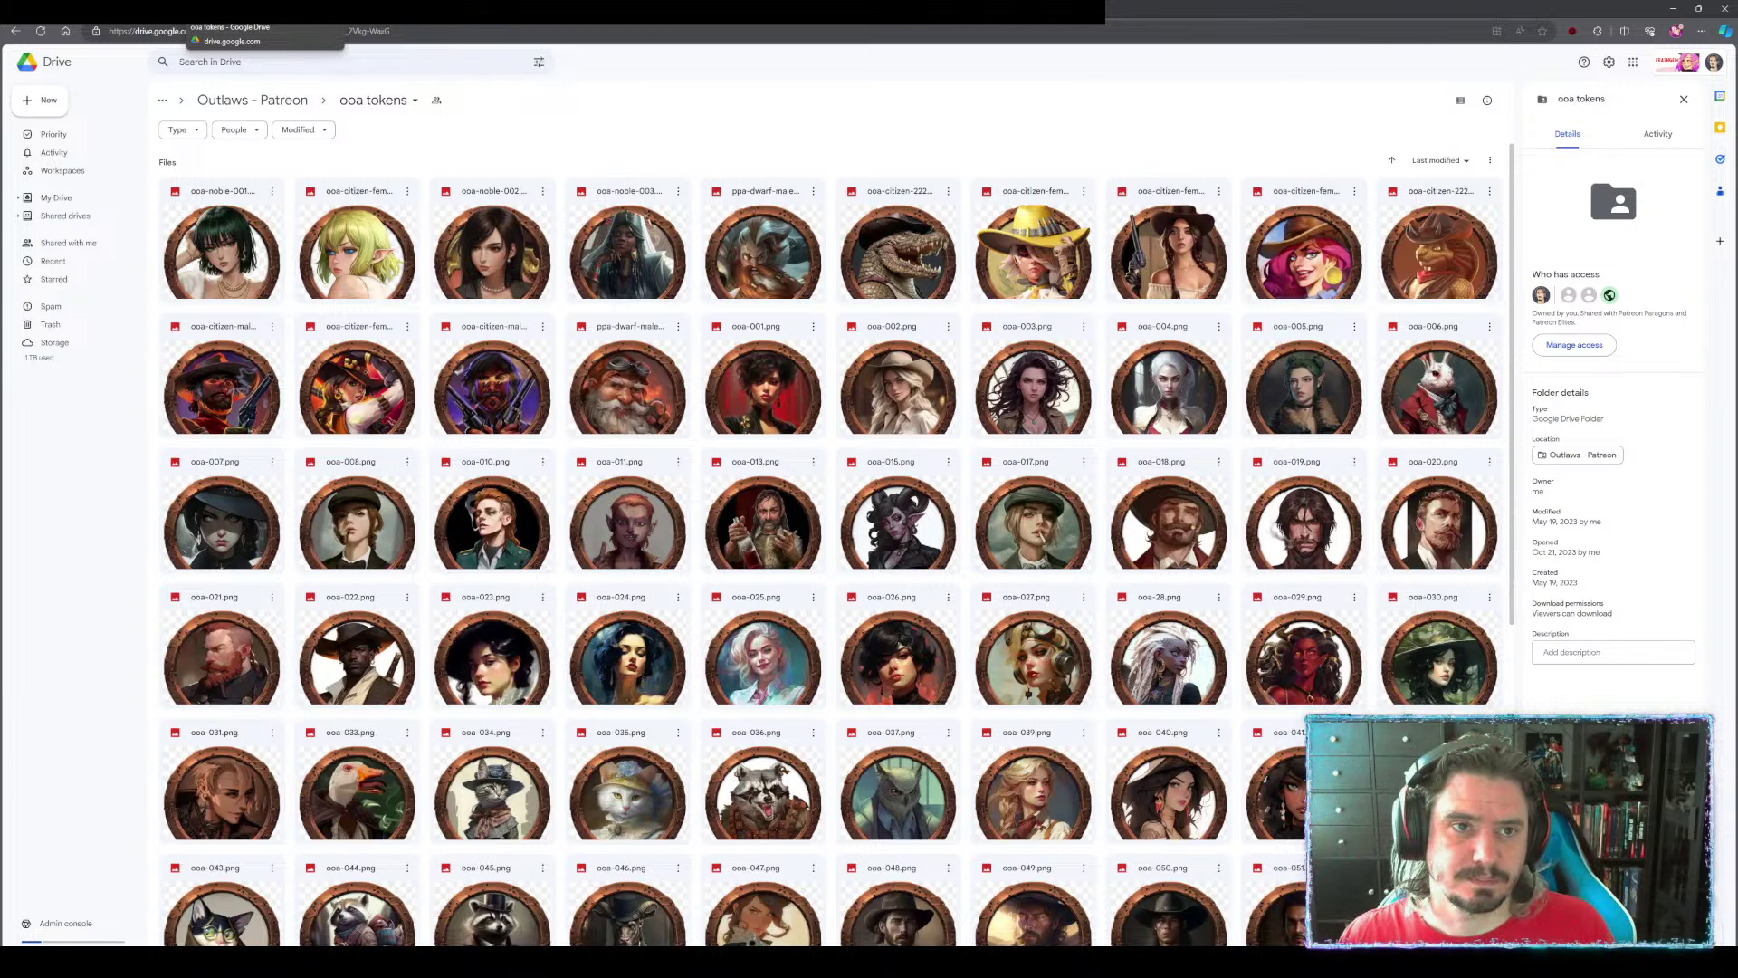
key(alt+Tab)
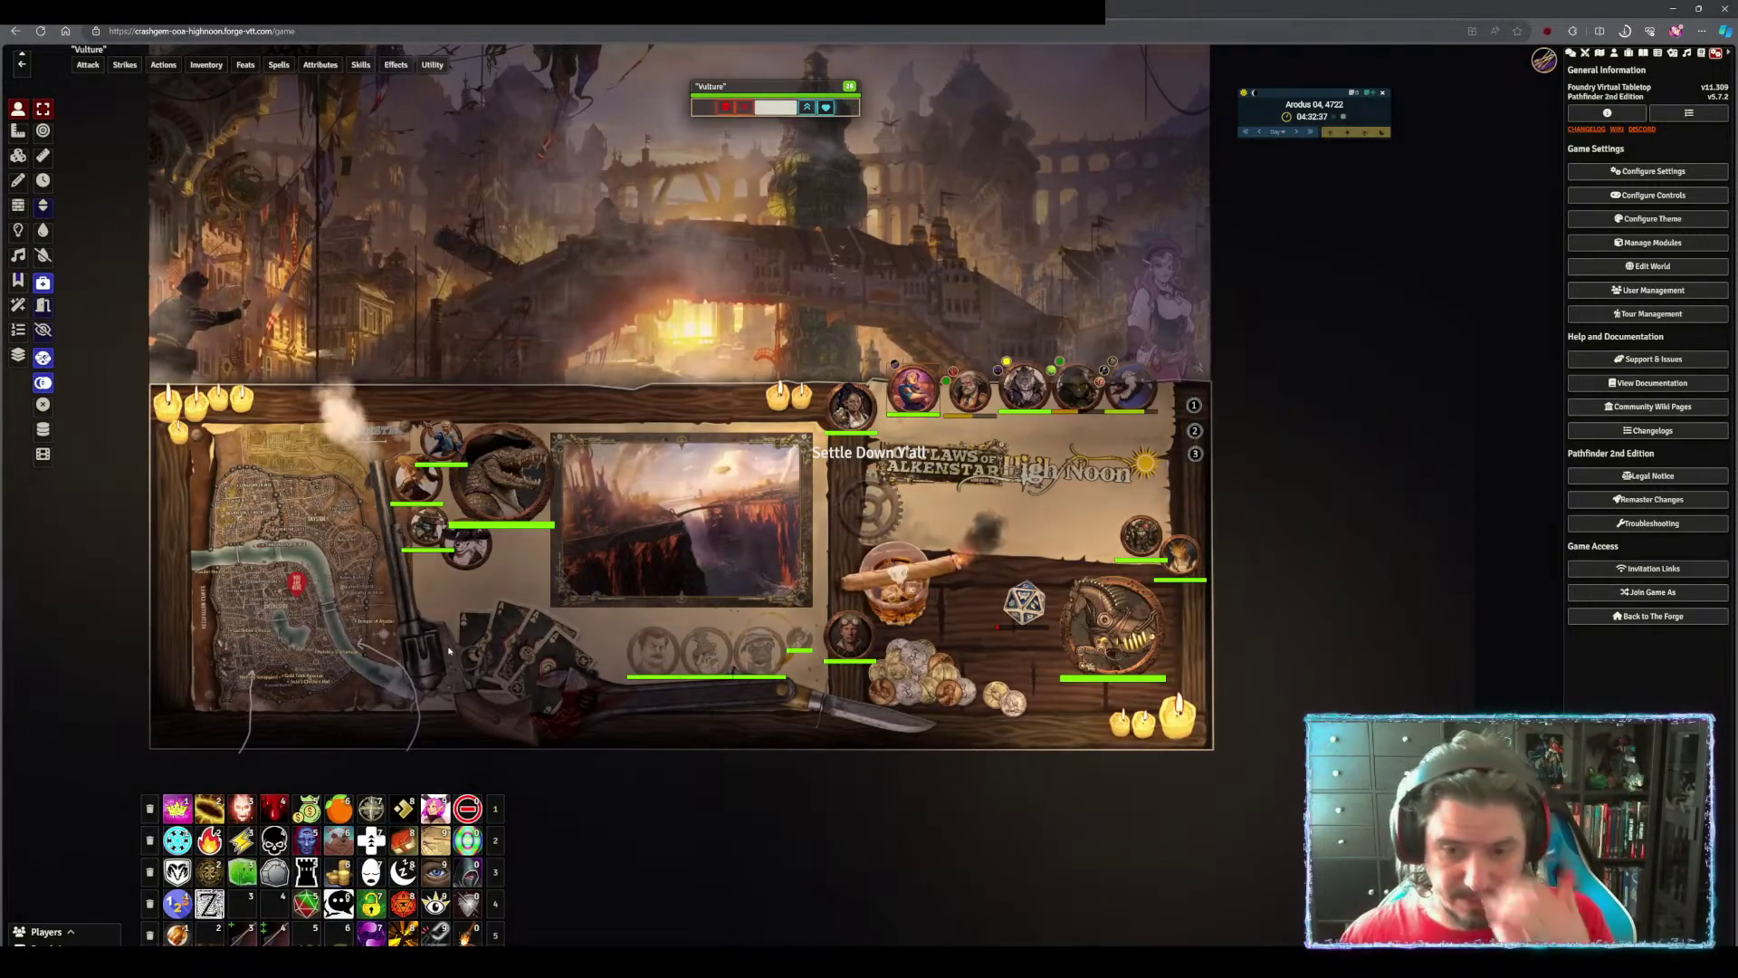
Move the token beside the upper candles onto the city backdrop and run the Disguise macro on it
scroll(855, 529, up, 3)
scroll(855, 529, up, 7)
drag(752, 409, 539, 439)
drag(634, 359, 444, 237)
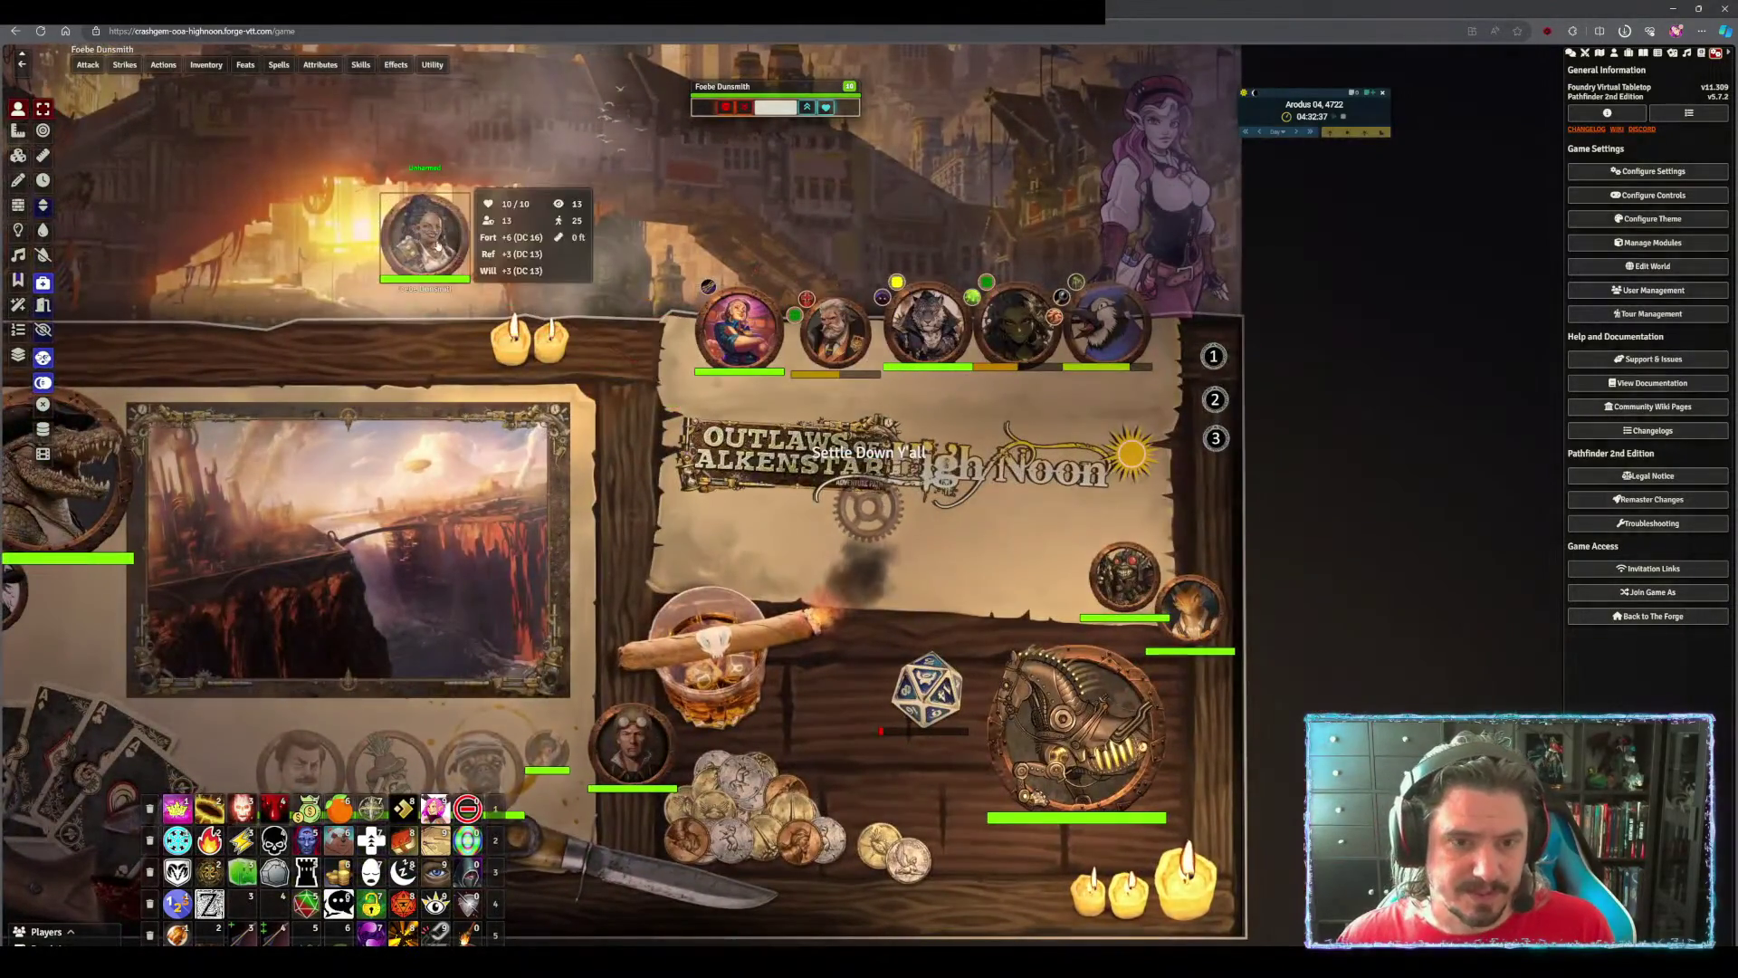
click(178, 903)
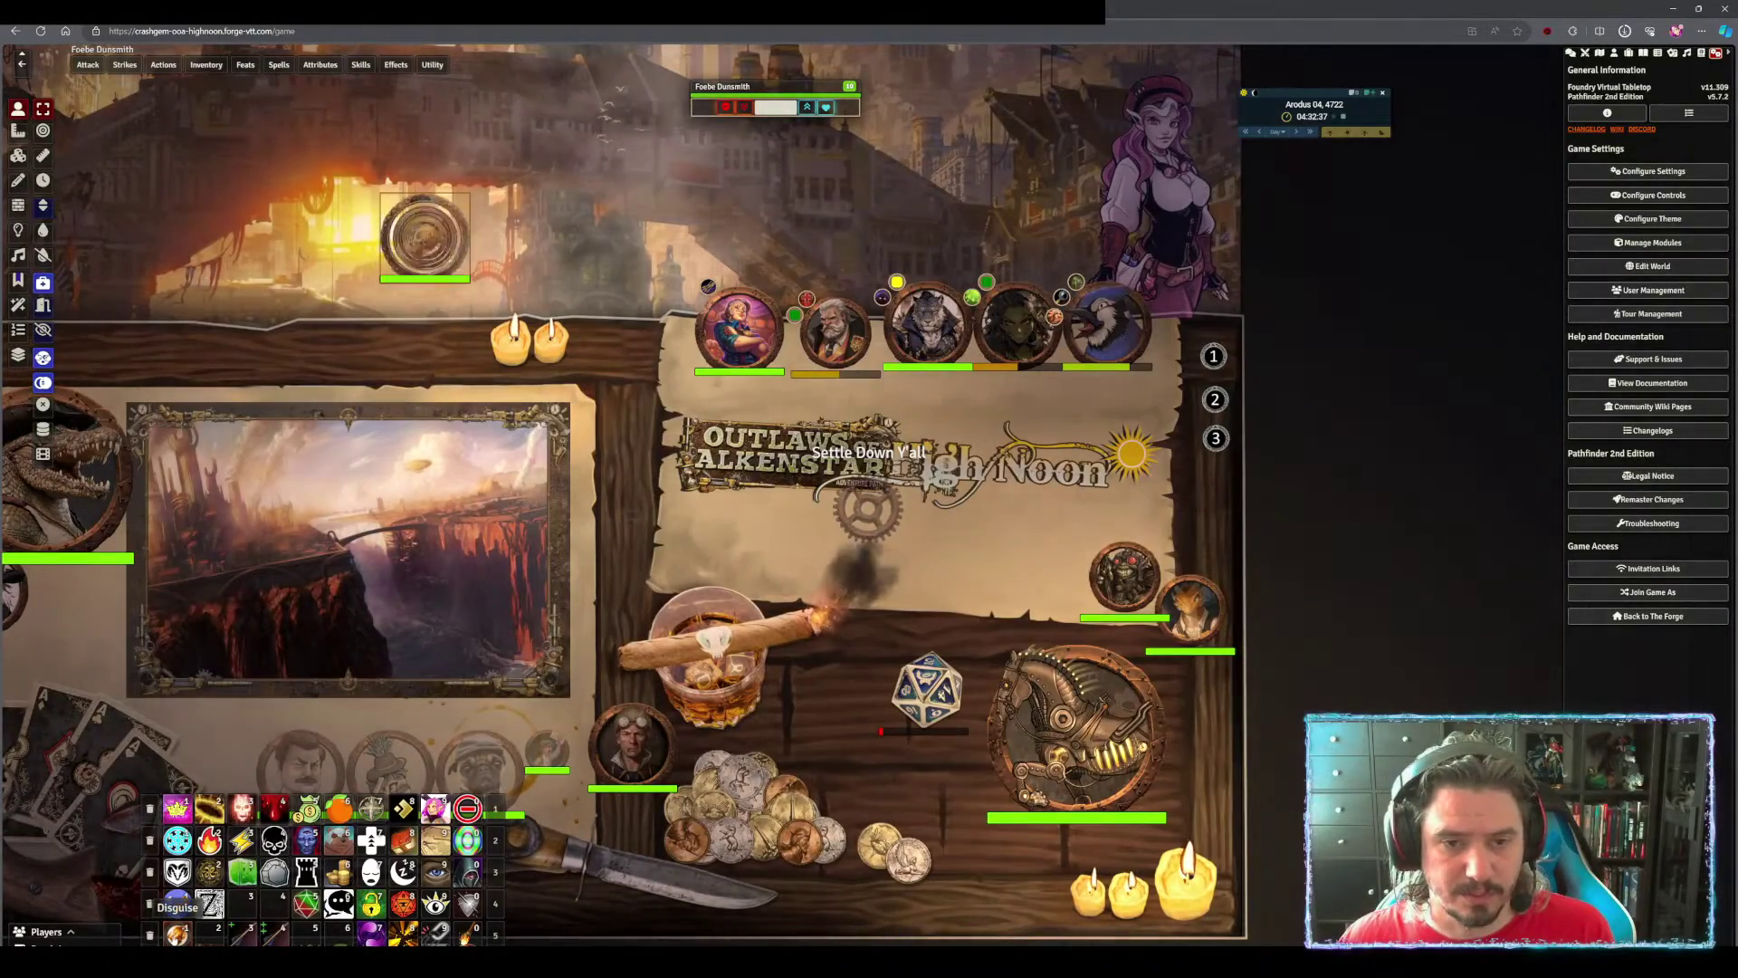
Return the disguised token from the city backdrop to beside the upper candles, and inspect the Vulture token's image path
drag(425, 235, 627, 343)
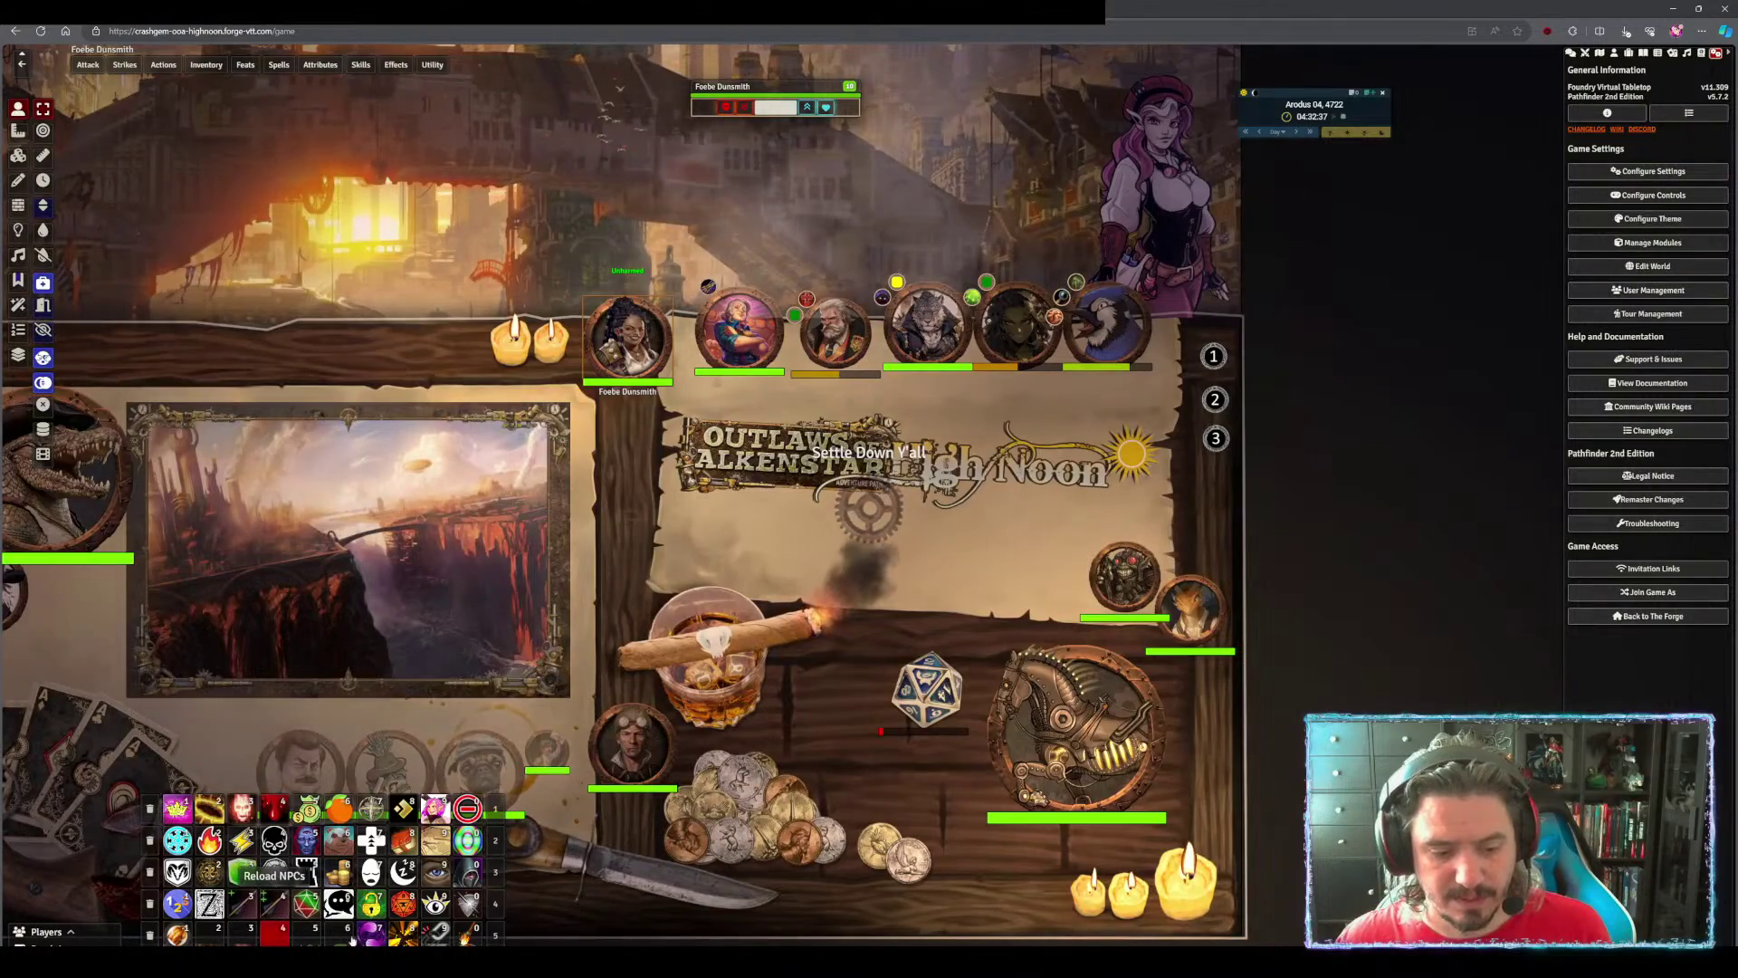
mouse_move(746, 345)
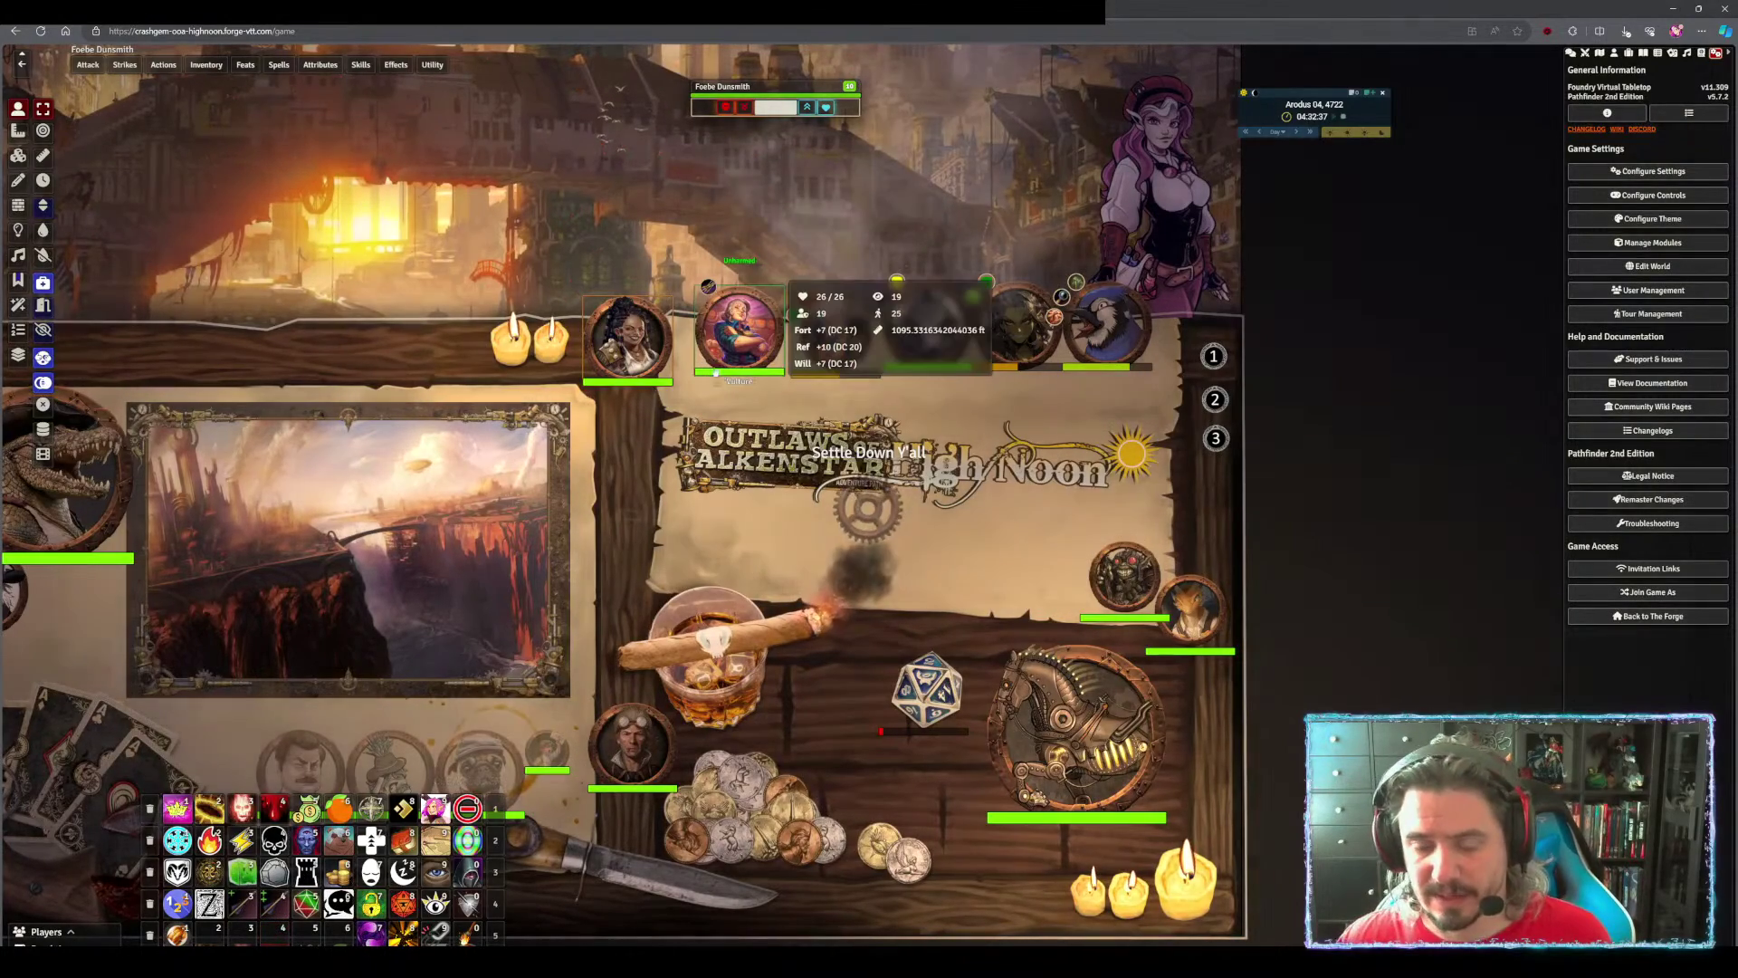
double_click(746, 345)
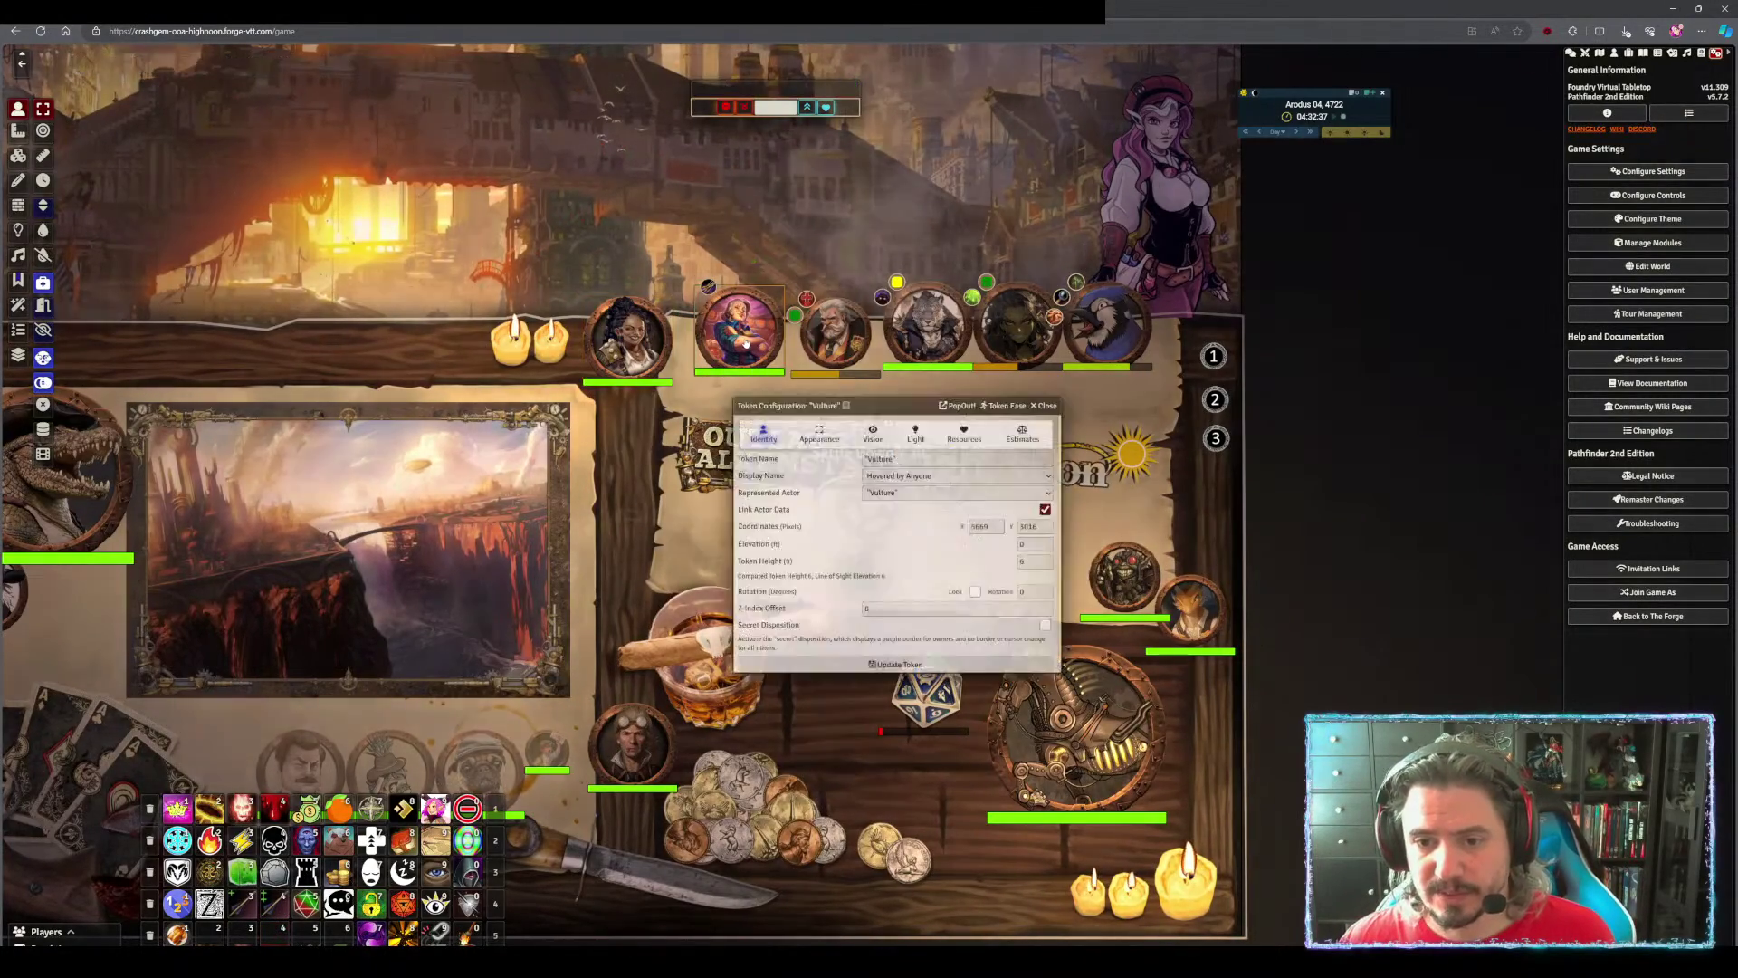
click(818, 438)
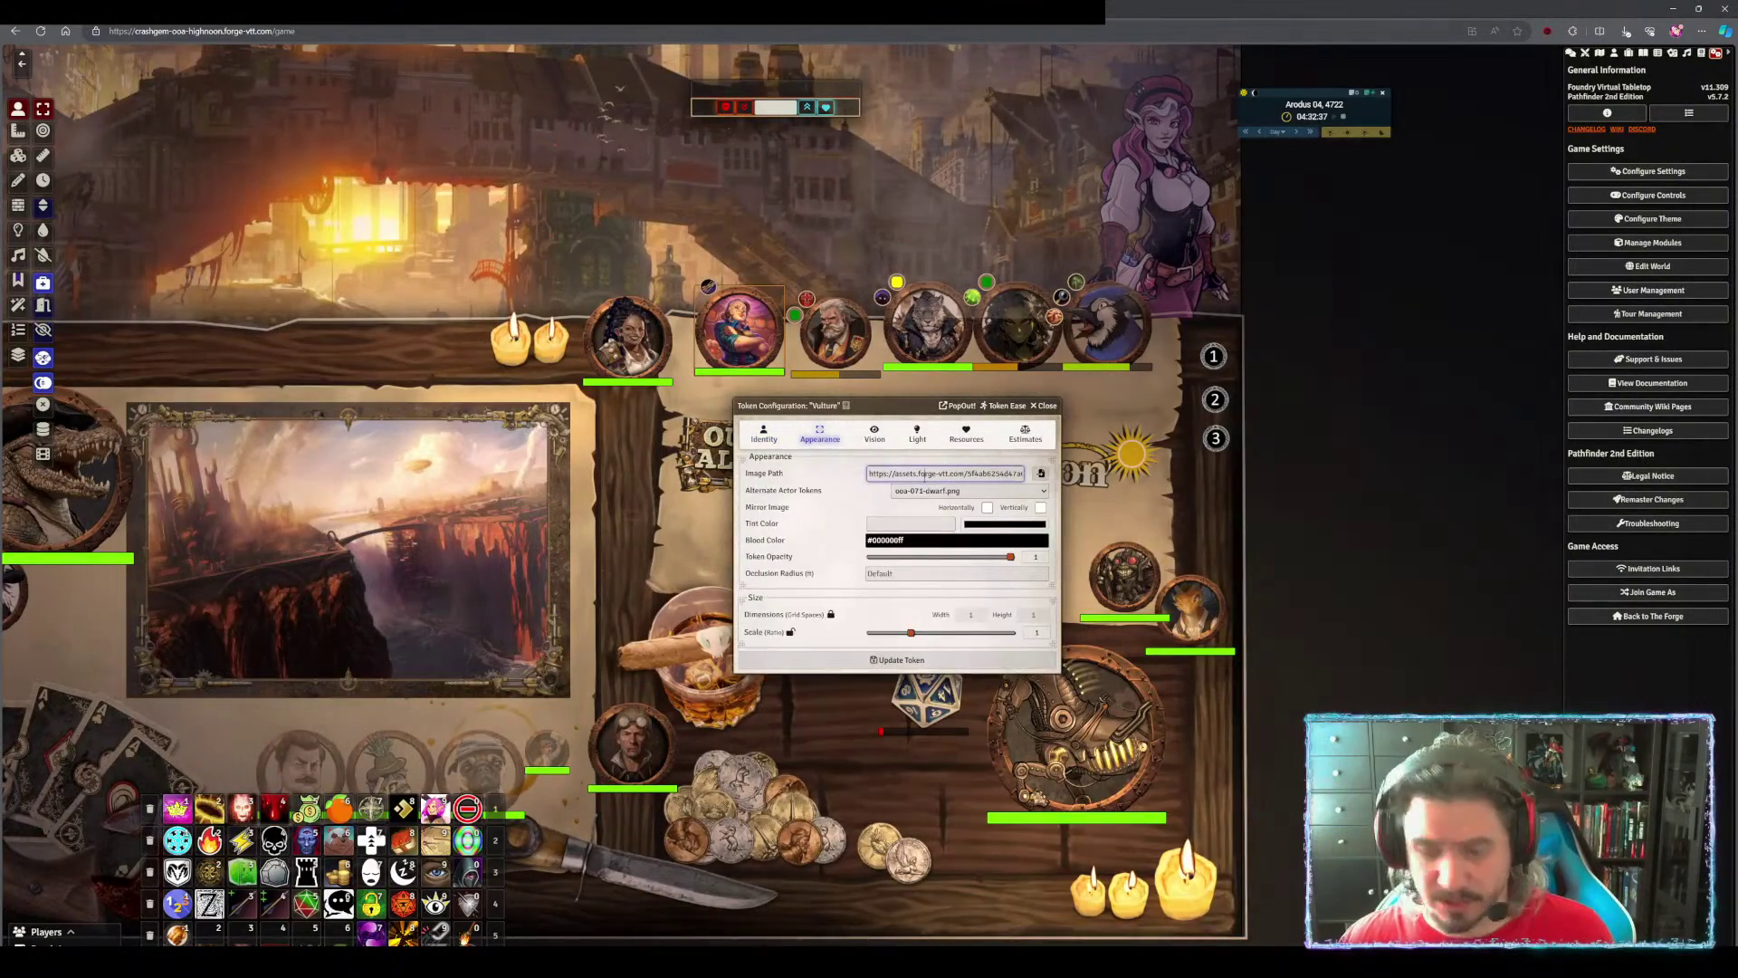
key(Escape)
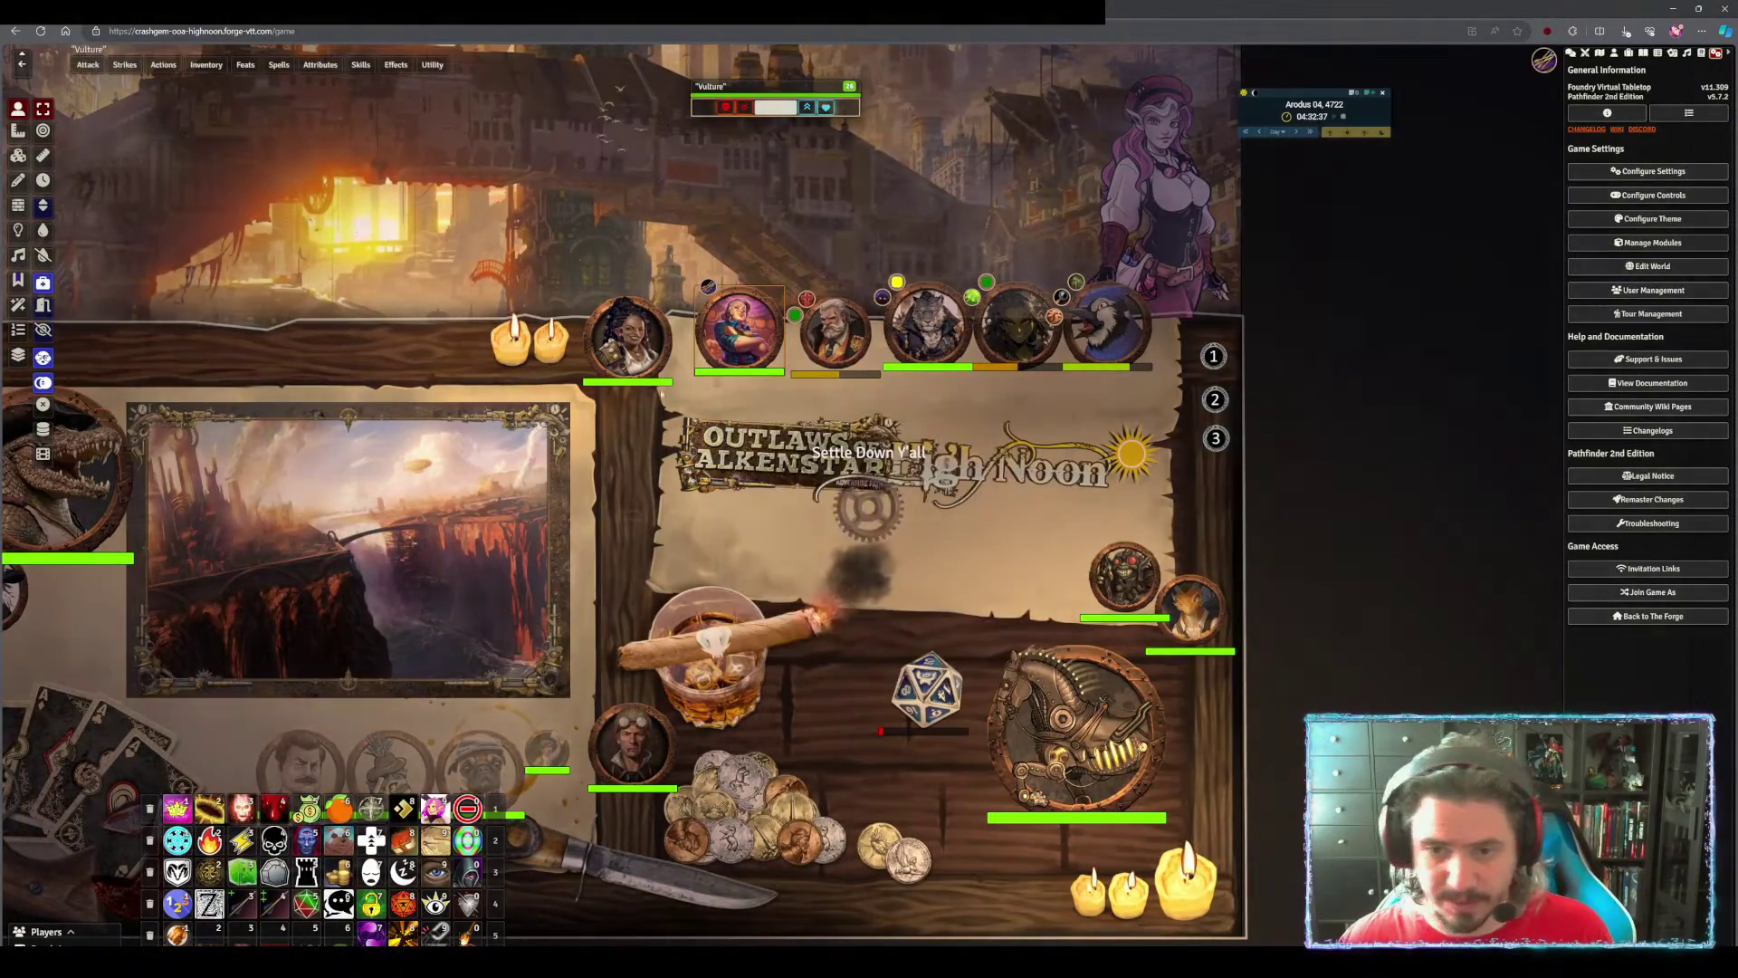
Create a new macro in the empty slot beside Disguise, and run Disguise on the Vulture token twice to transform and revert it
mouse_move(290, 777)
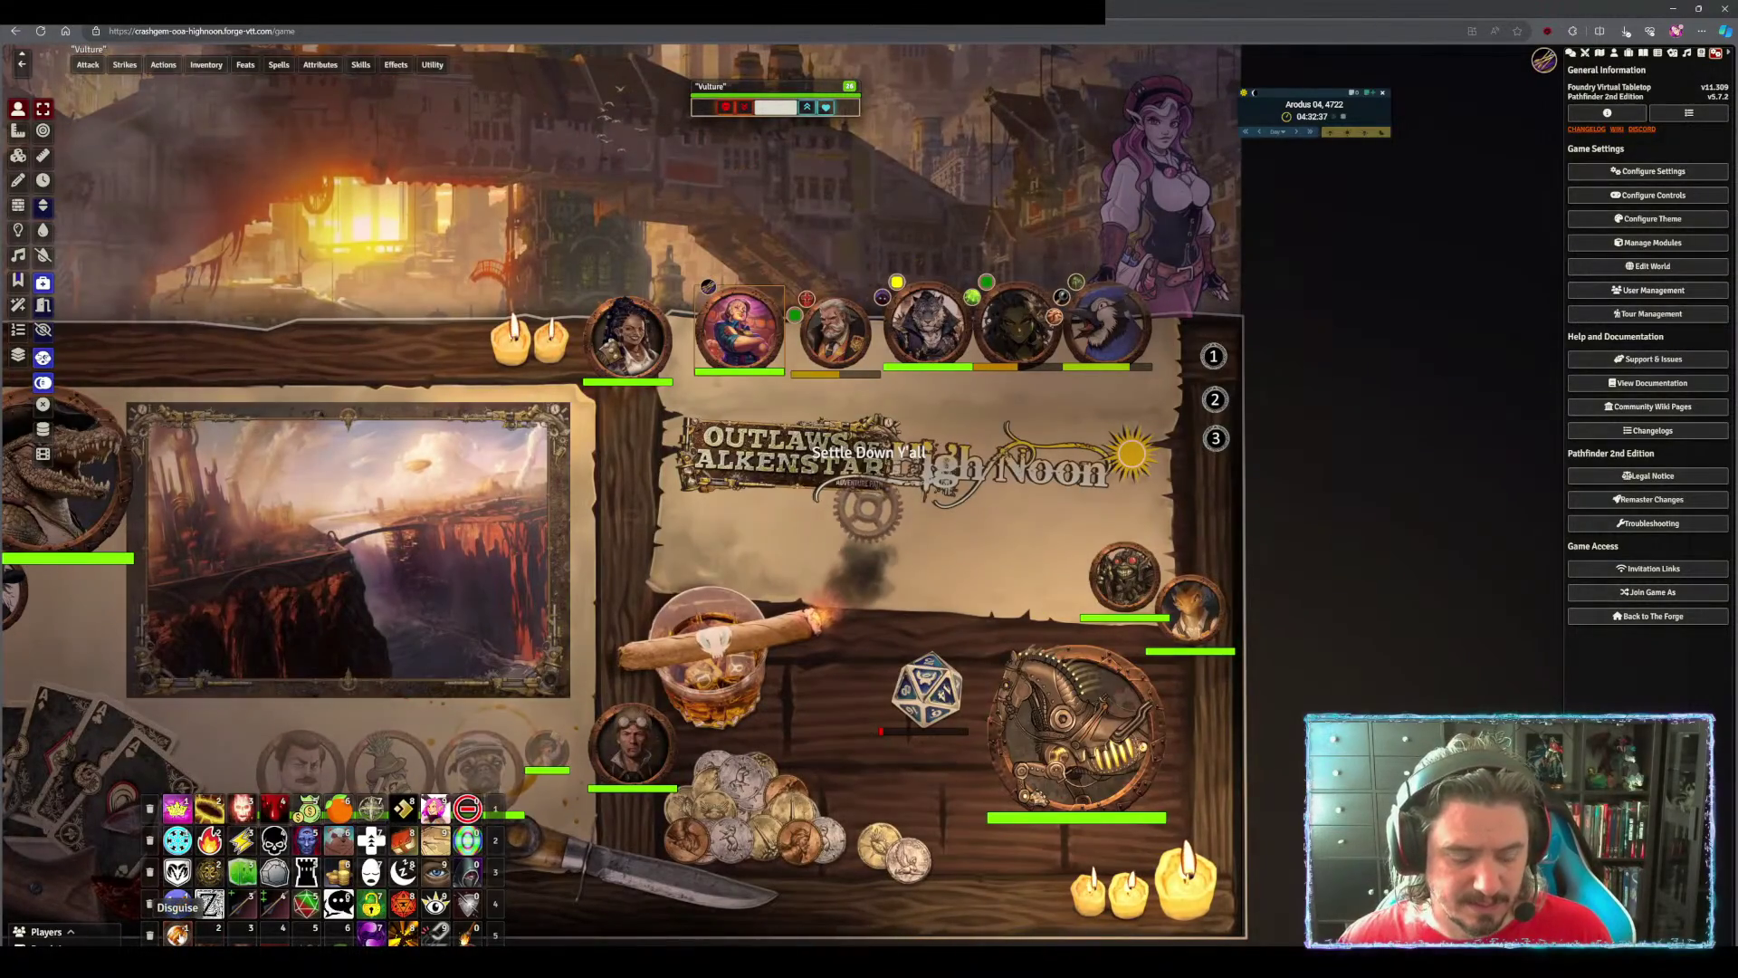
click(209, 934)
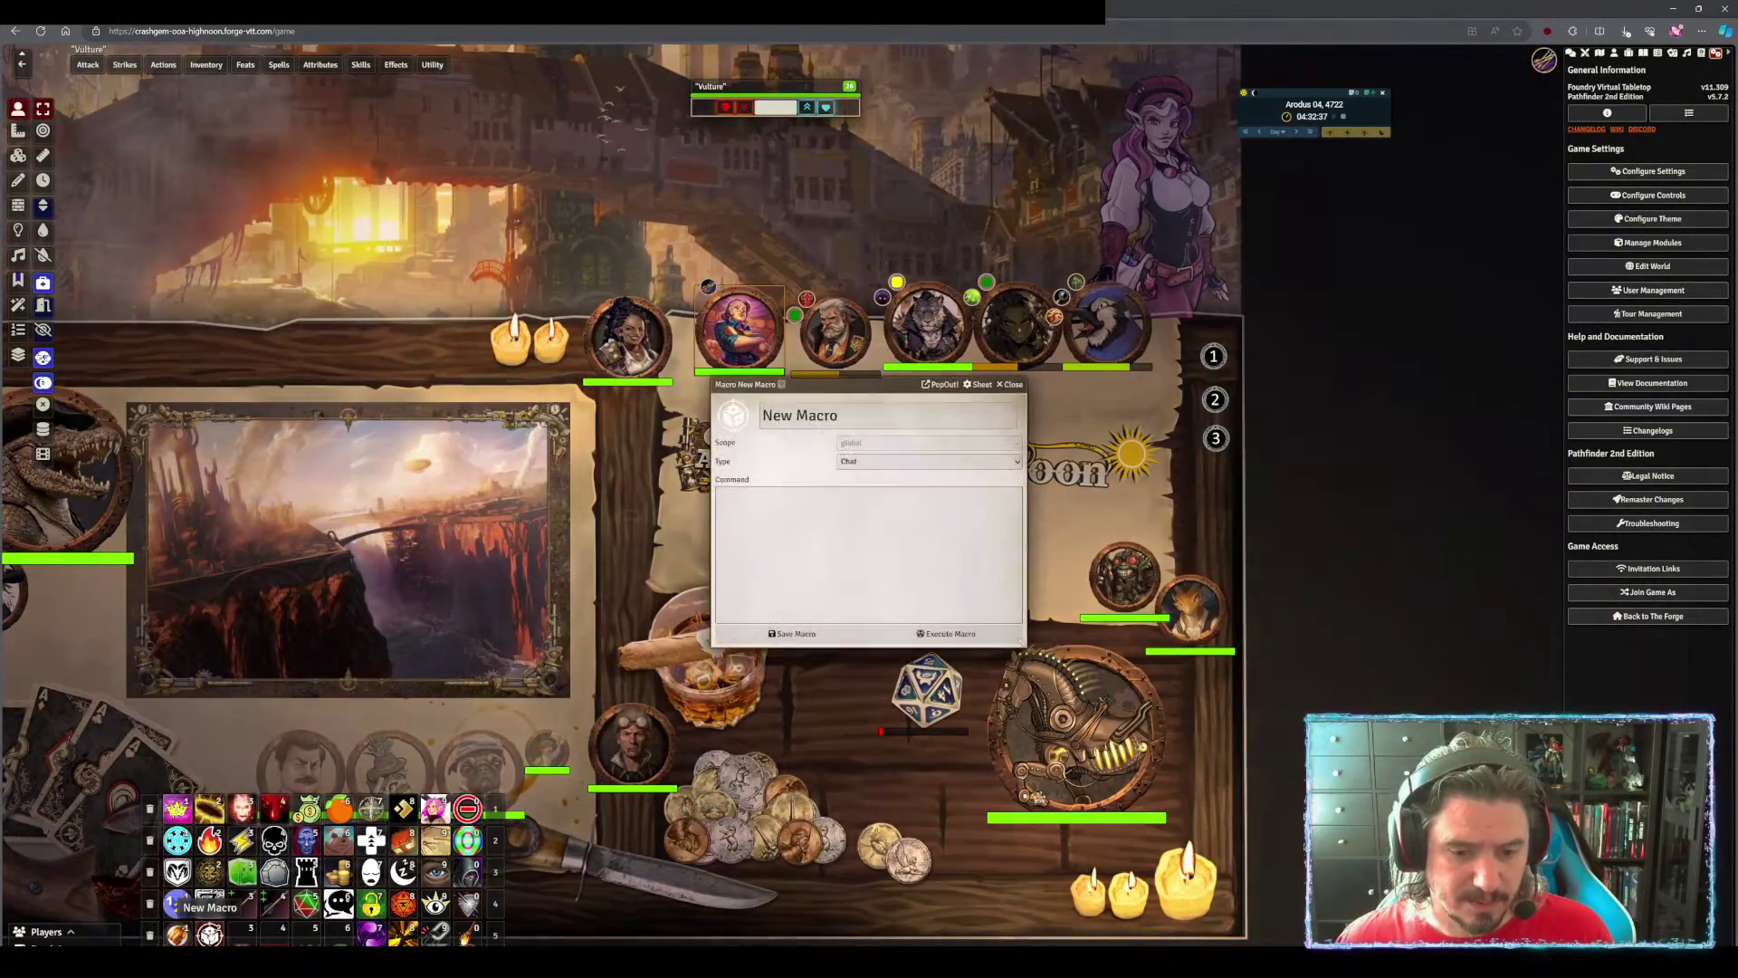
click(179, 935)
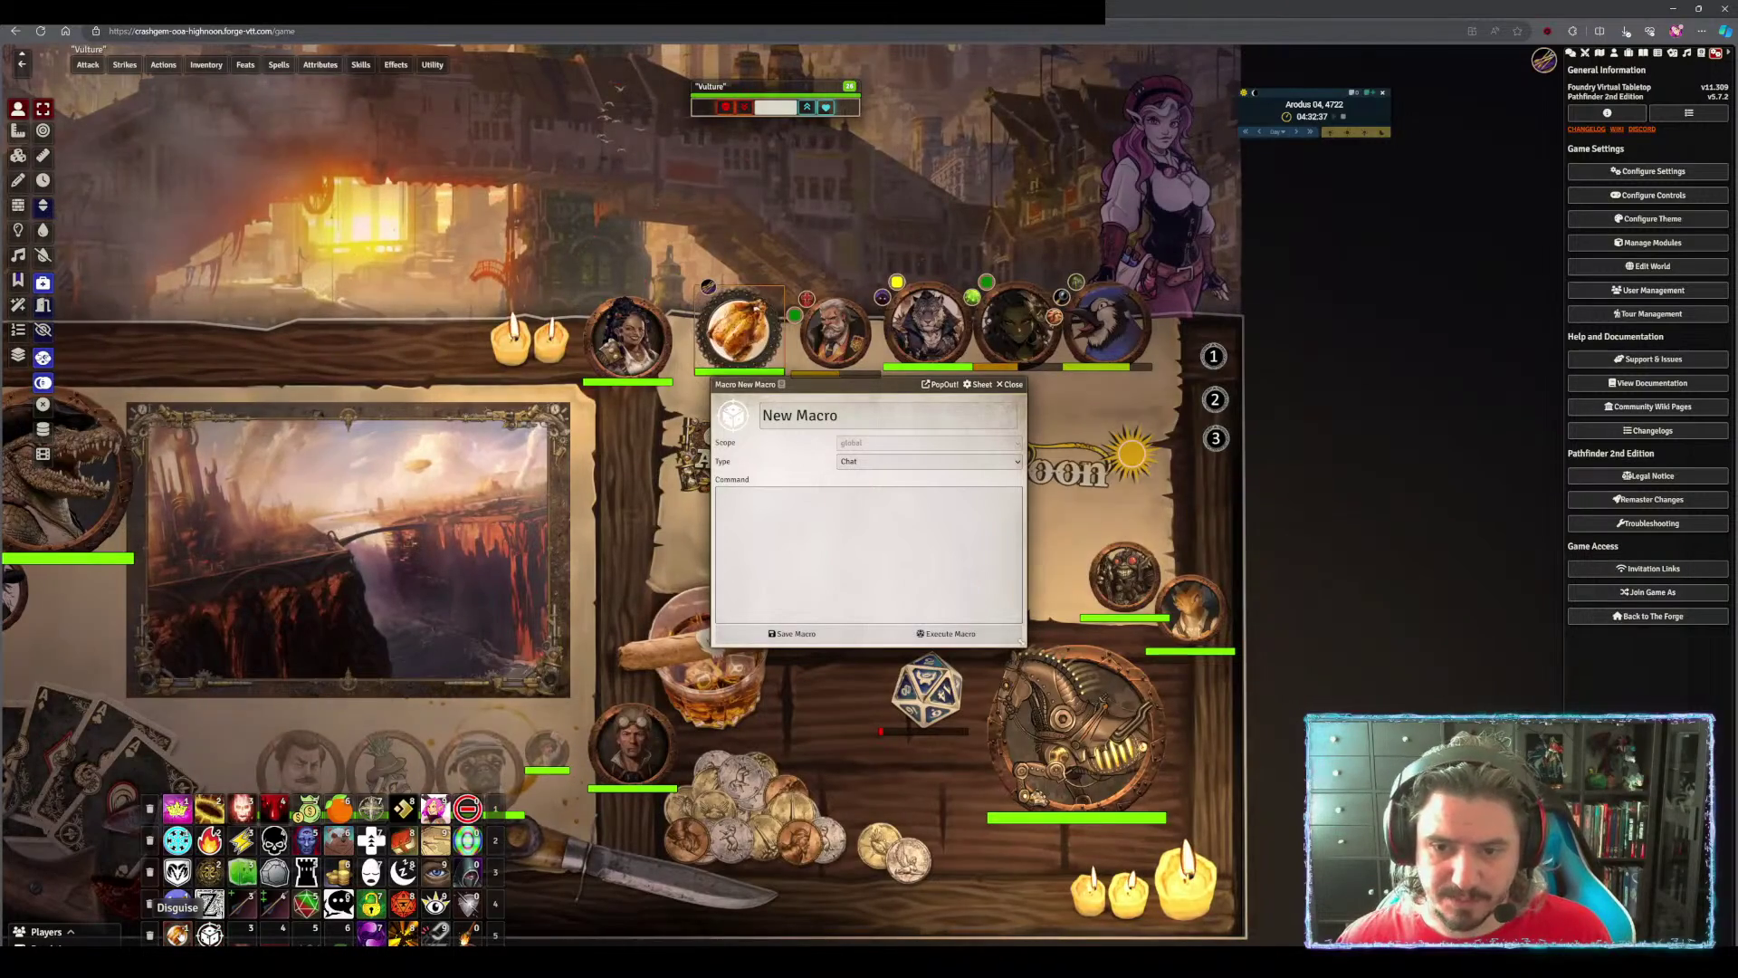
click(177, 901)
Open the Disguise macro for editing and copy its entire command script into the new macro
right_click(179, 899)
click(191, 877)
drag(819, 384, 302, 189)
click(359, 399)
key(ctrl+a)
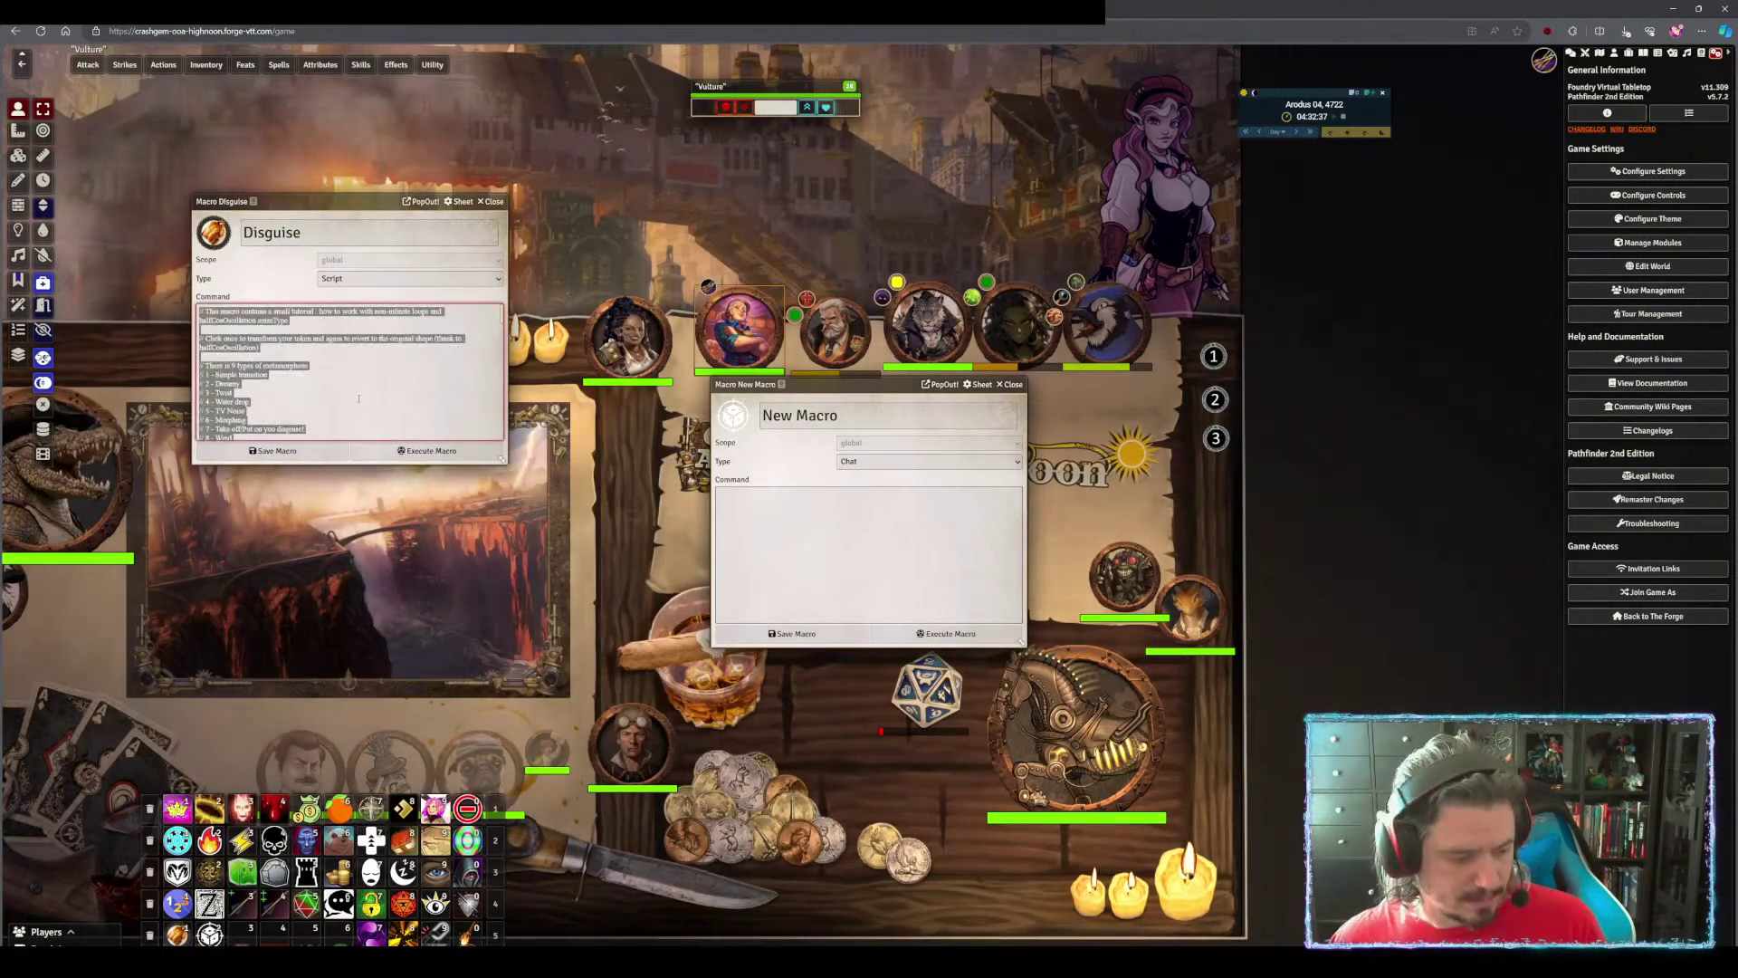
key(ctrl+c)
click(869, 552)
key(ctrl+v)
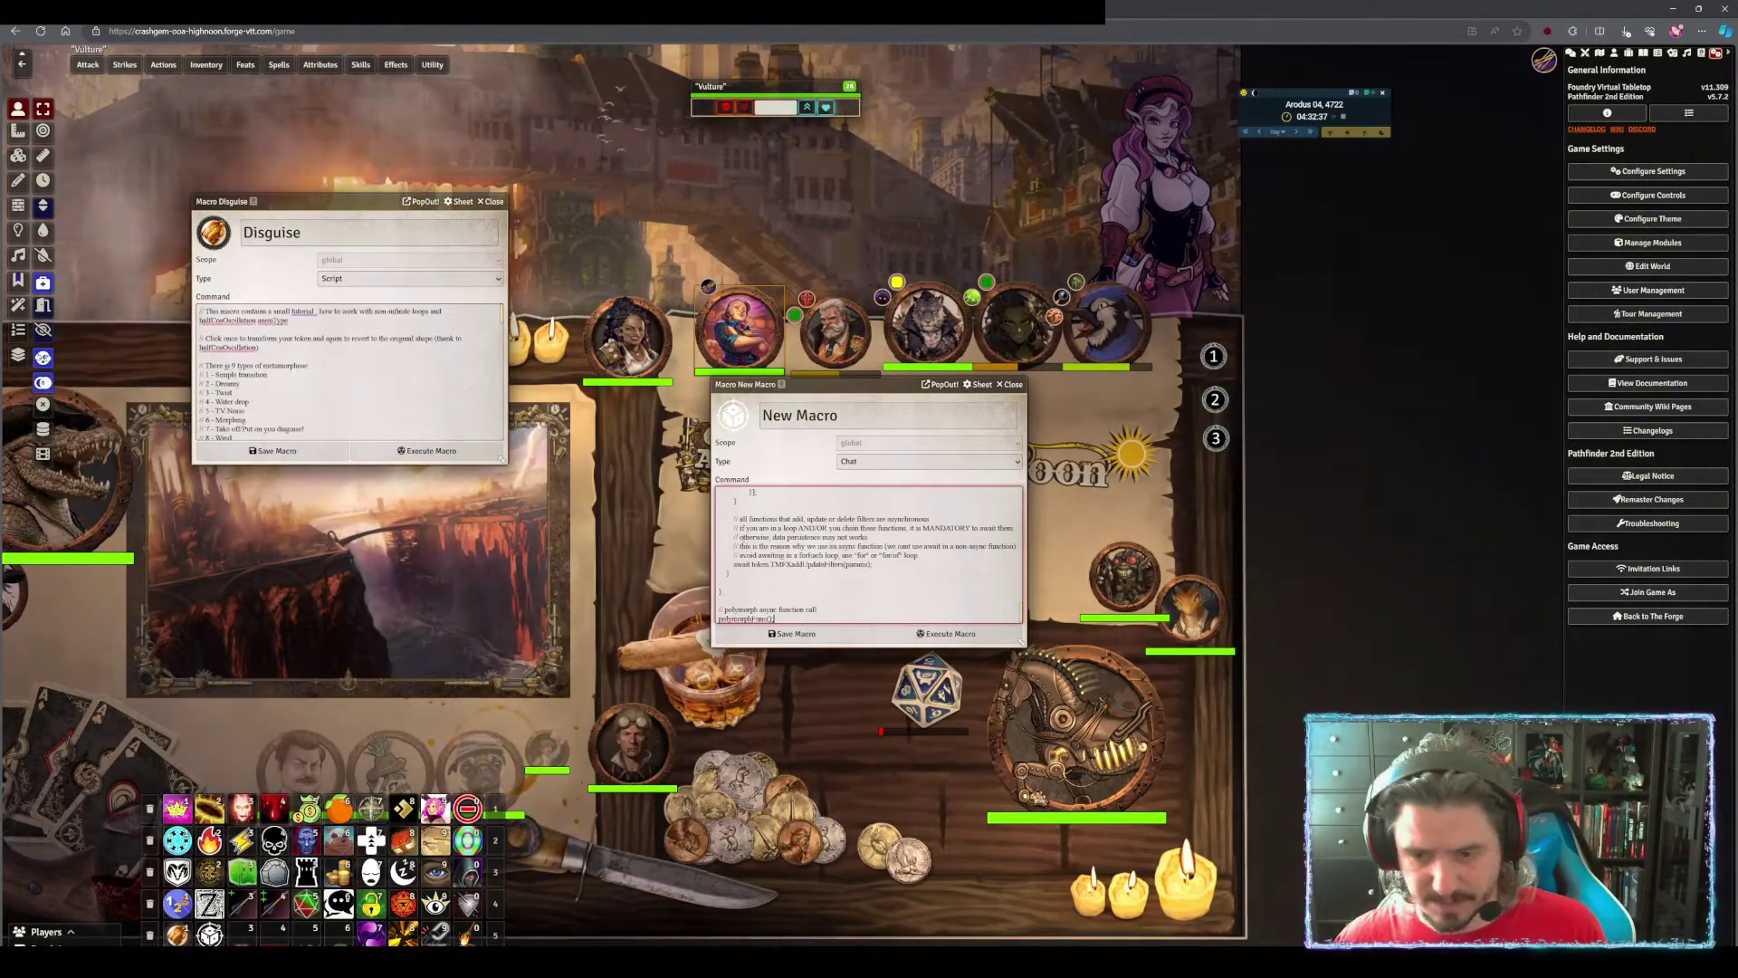
Get the dwarf image path from the Vulture token's appearance settings and name the new macro Vulture Hat
double_click(758, 323)
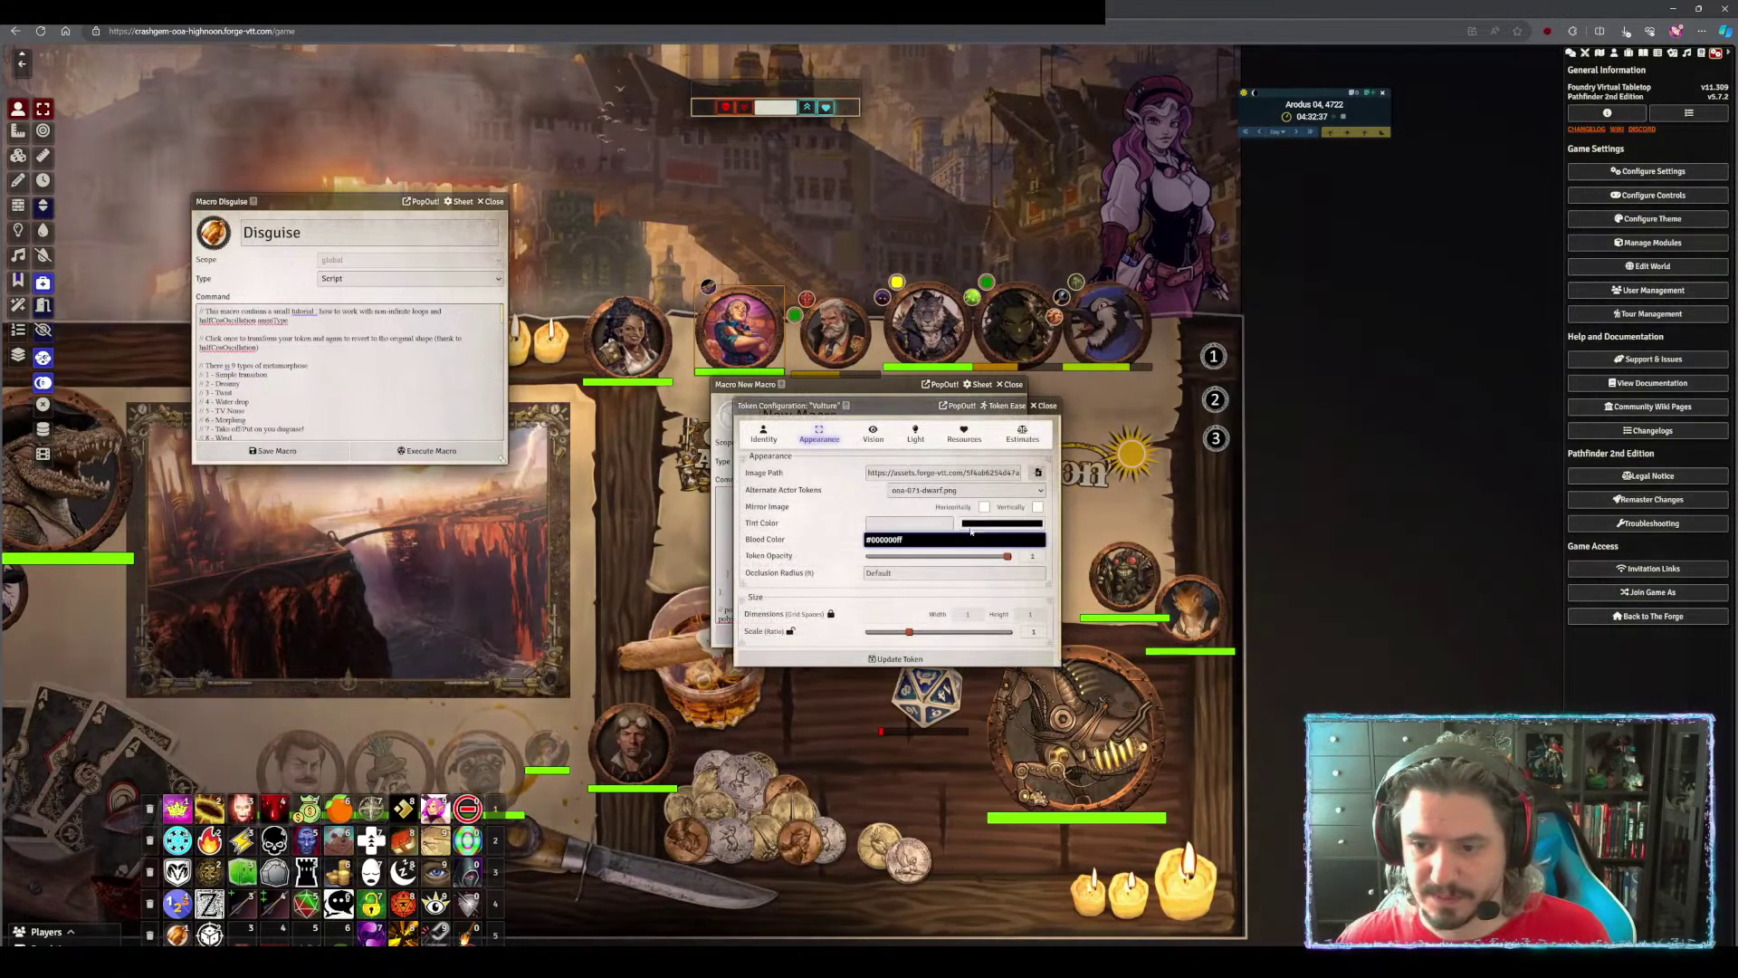
click(1043, 405)
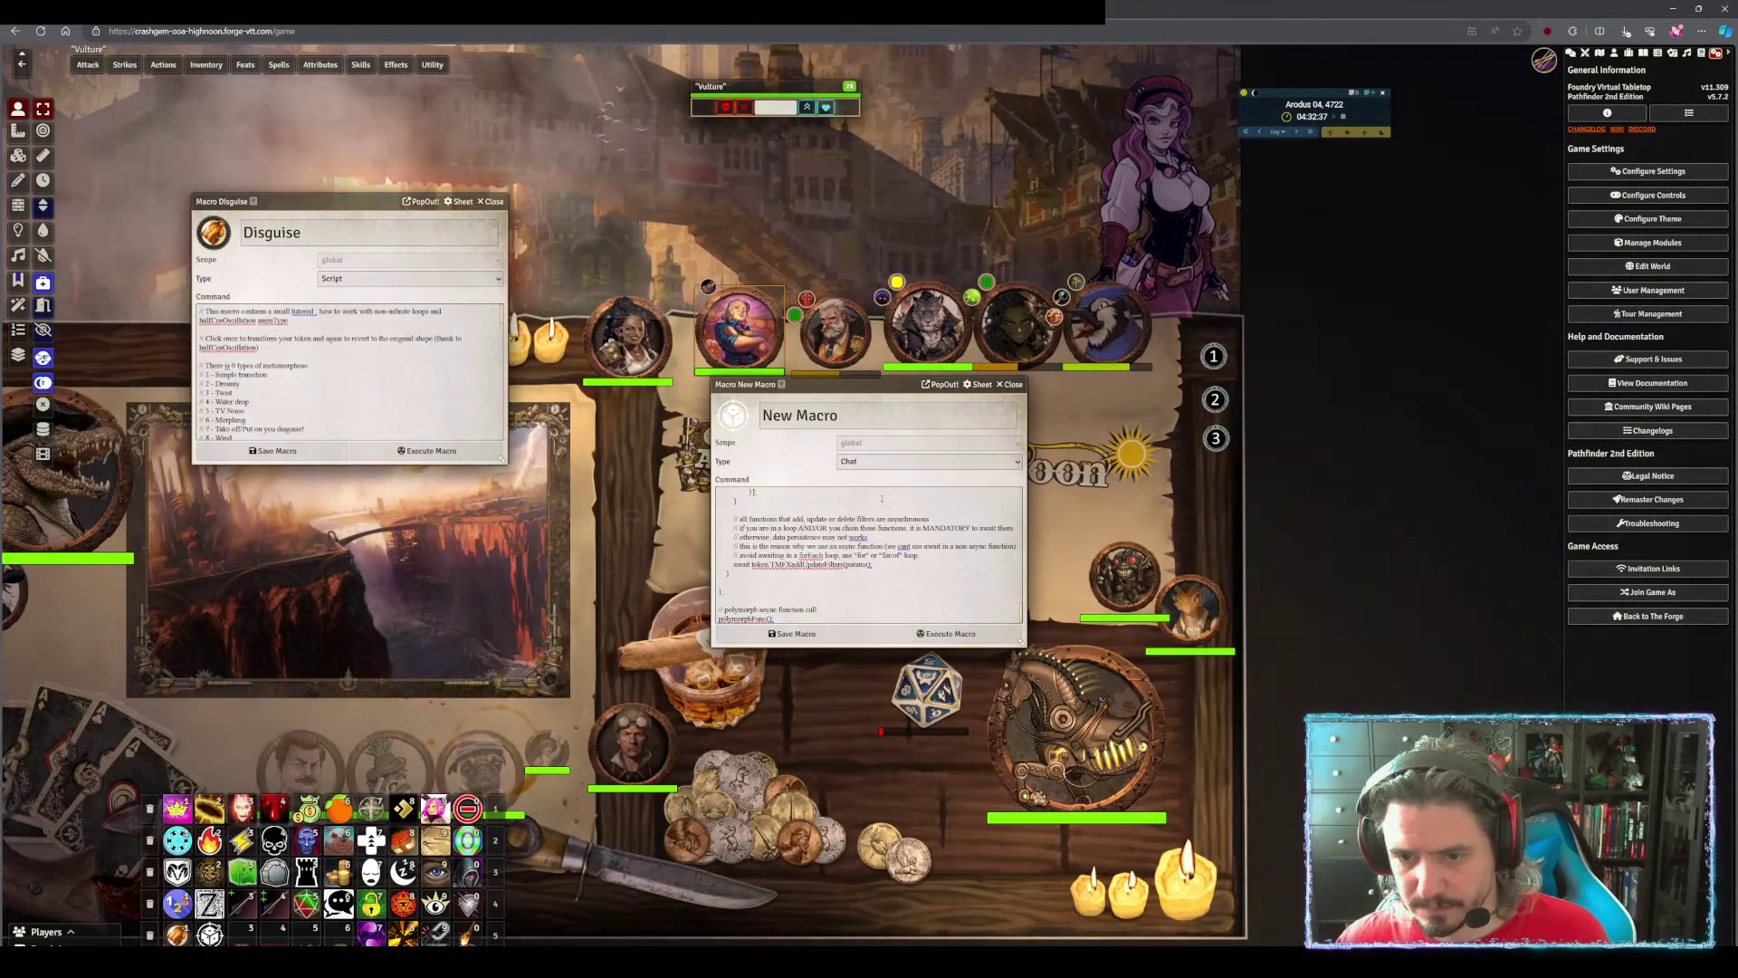
triple_click(858, 408)
text(Vulture)
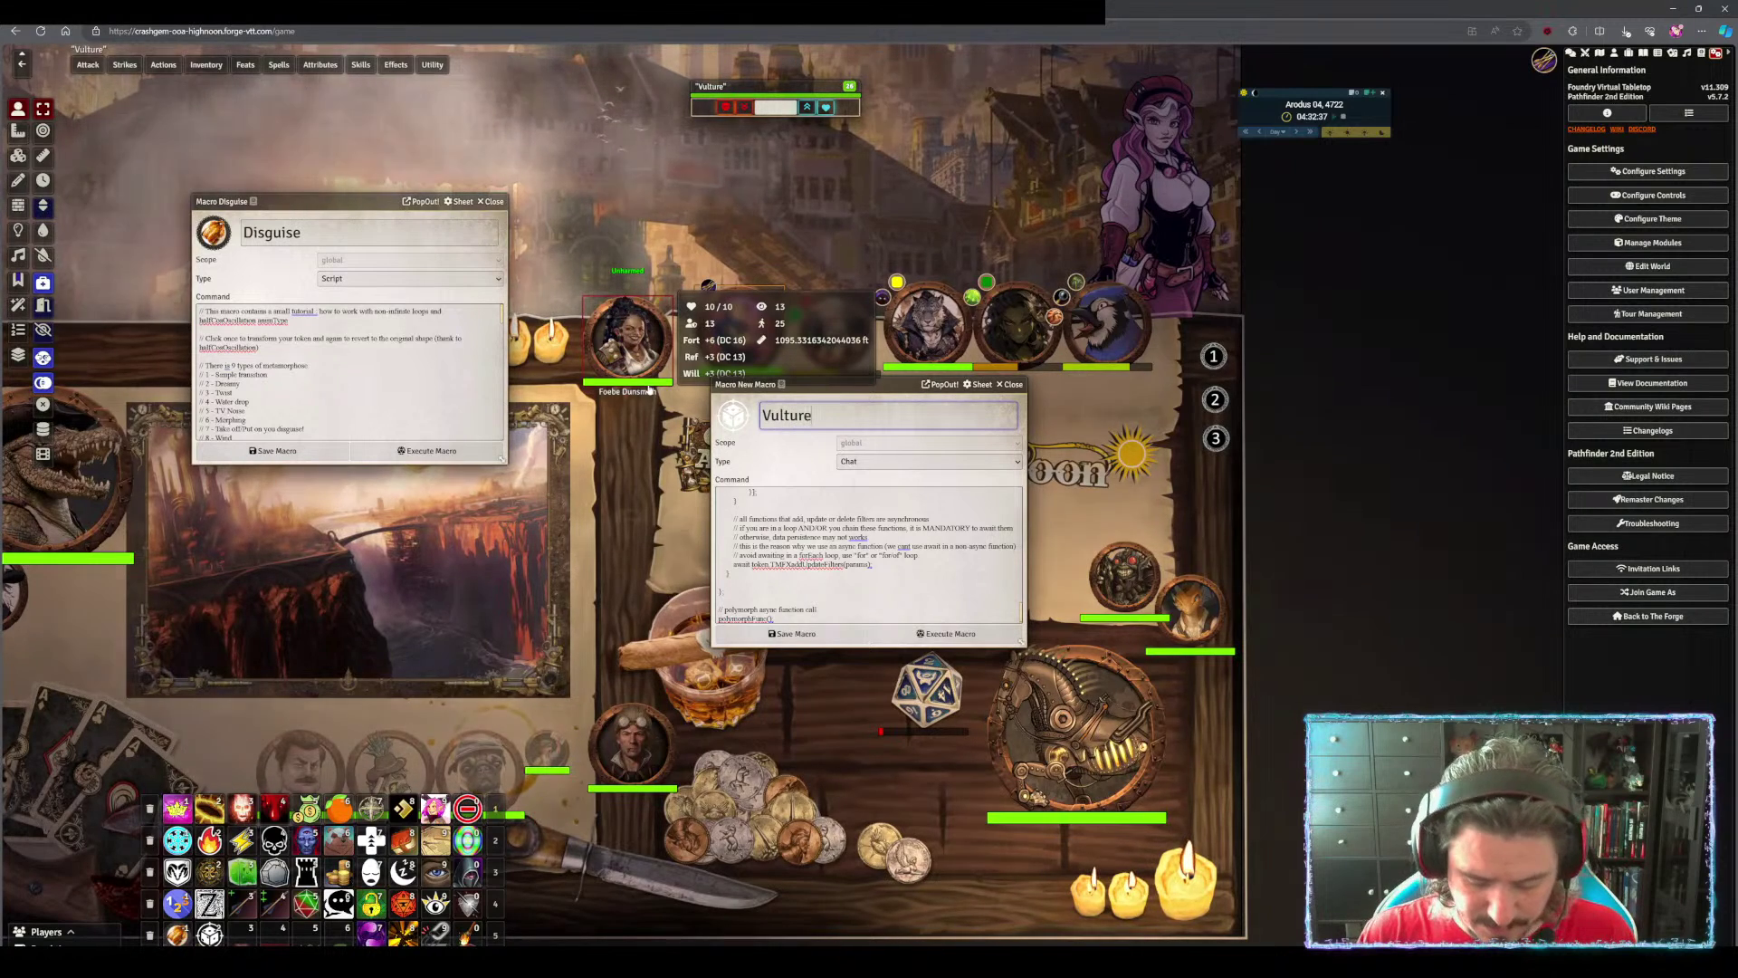
text(s)
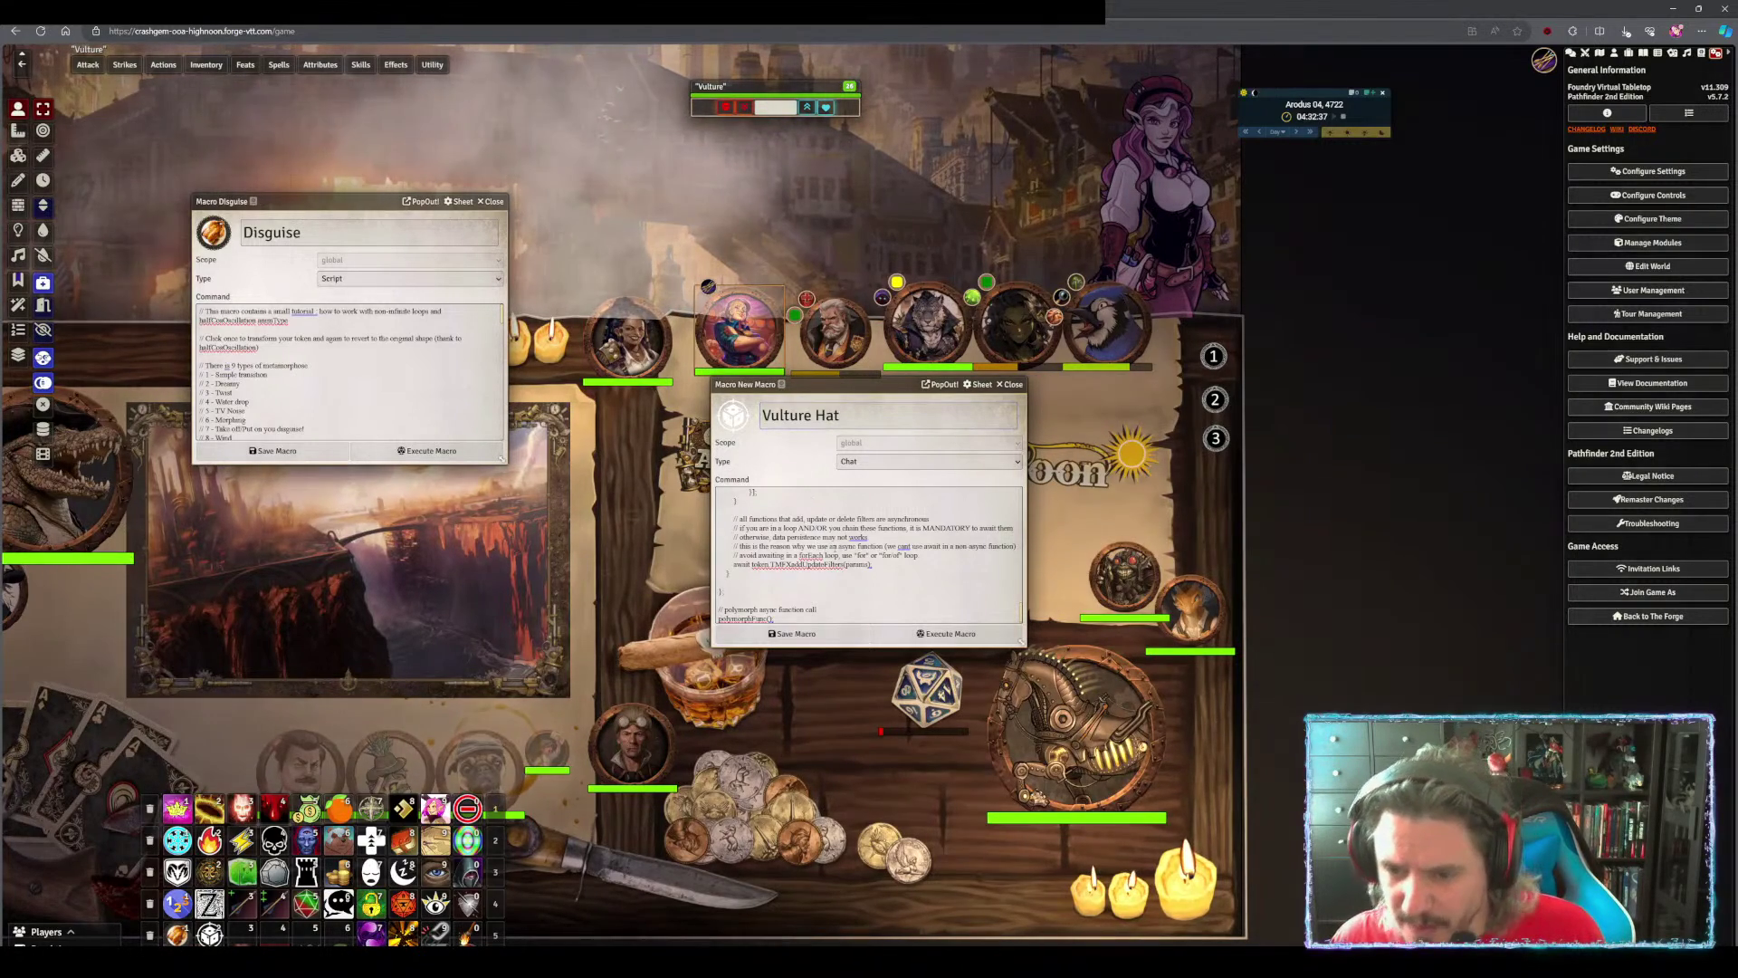
Replace the chicken target image path in the Vulture Hat script with the dwarf image path and save the macro
scroll(845, 553, down, 1)
scroll(776, 568, down, 1)
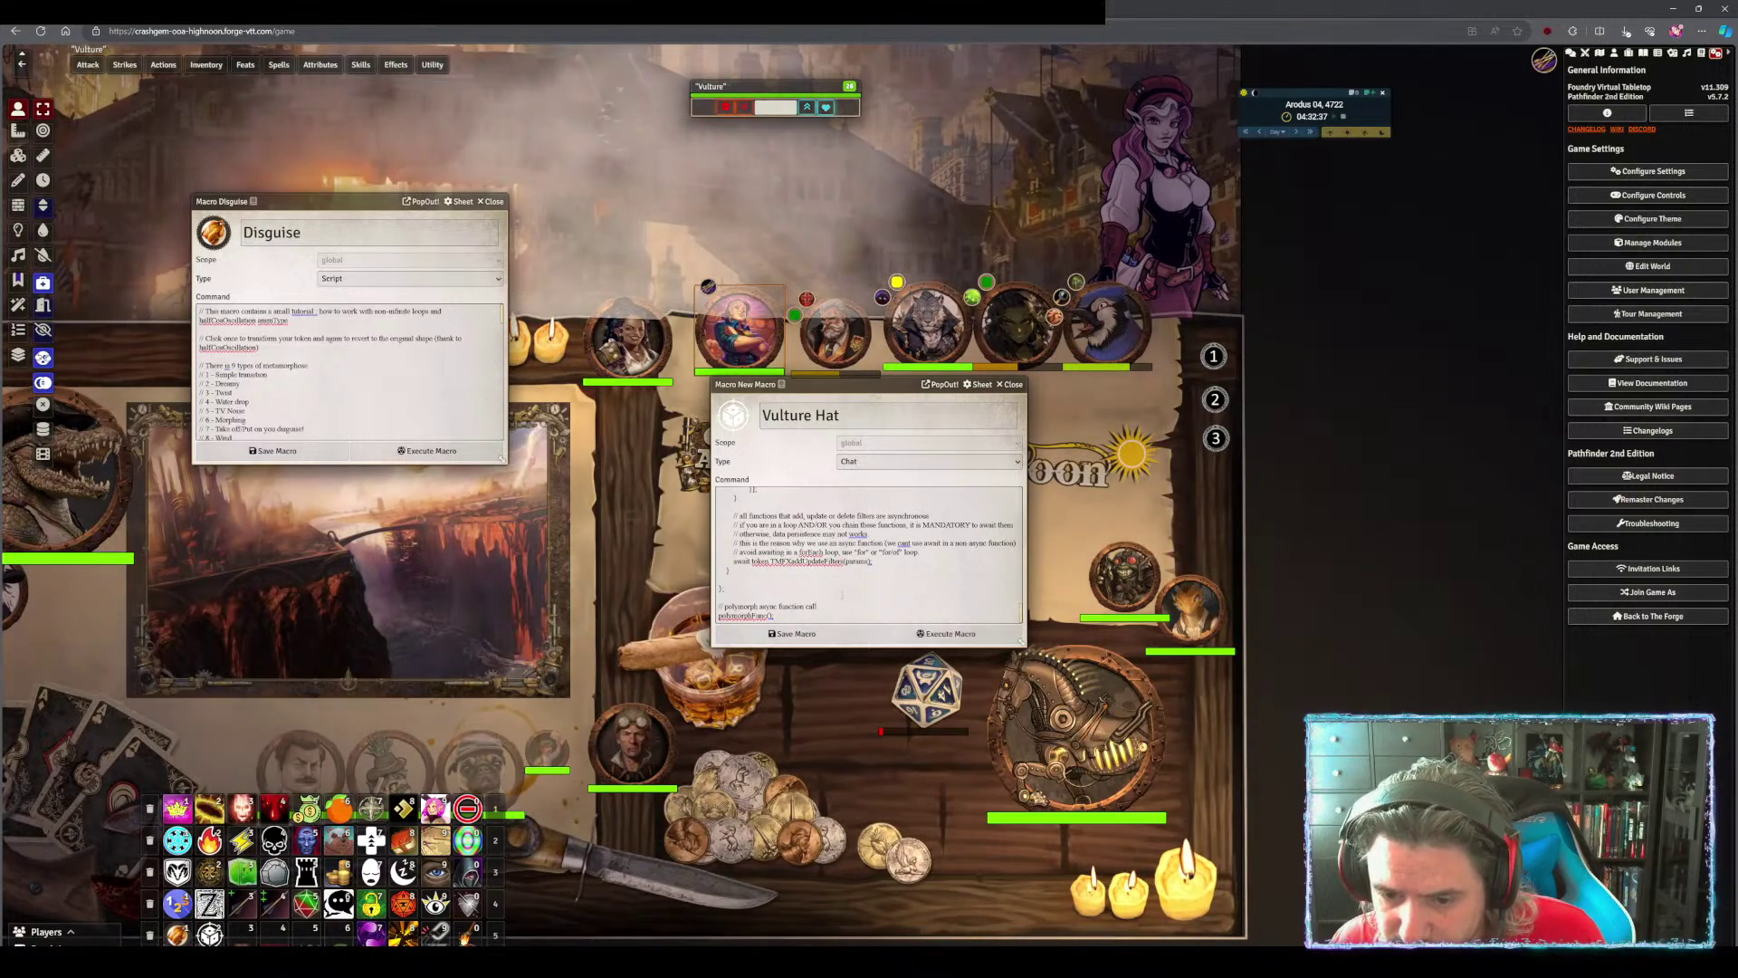
scroll(914, 582, up, 2)
scroll(1021, 580, up, 5)
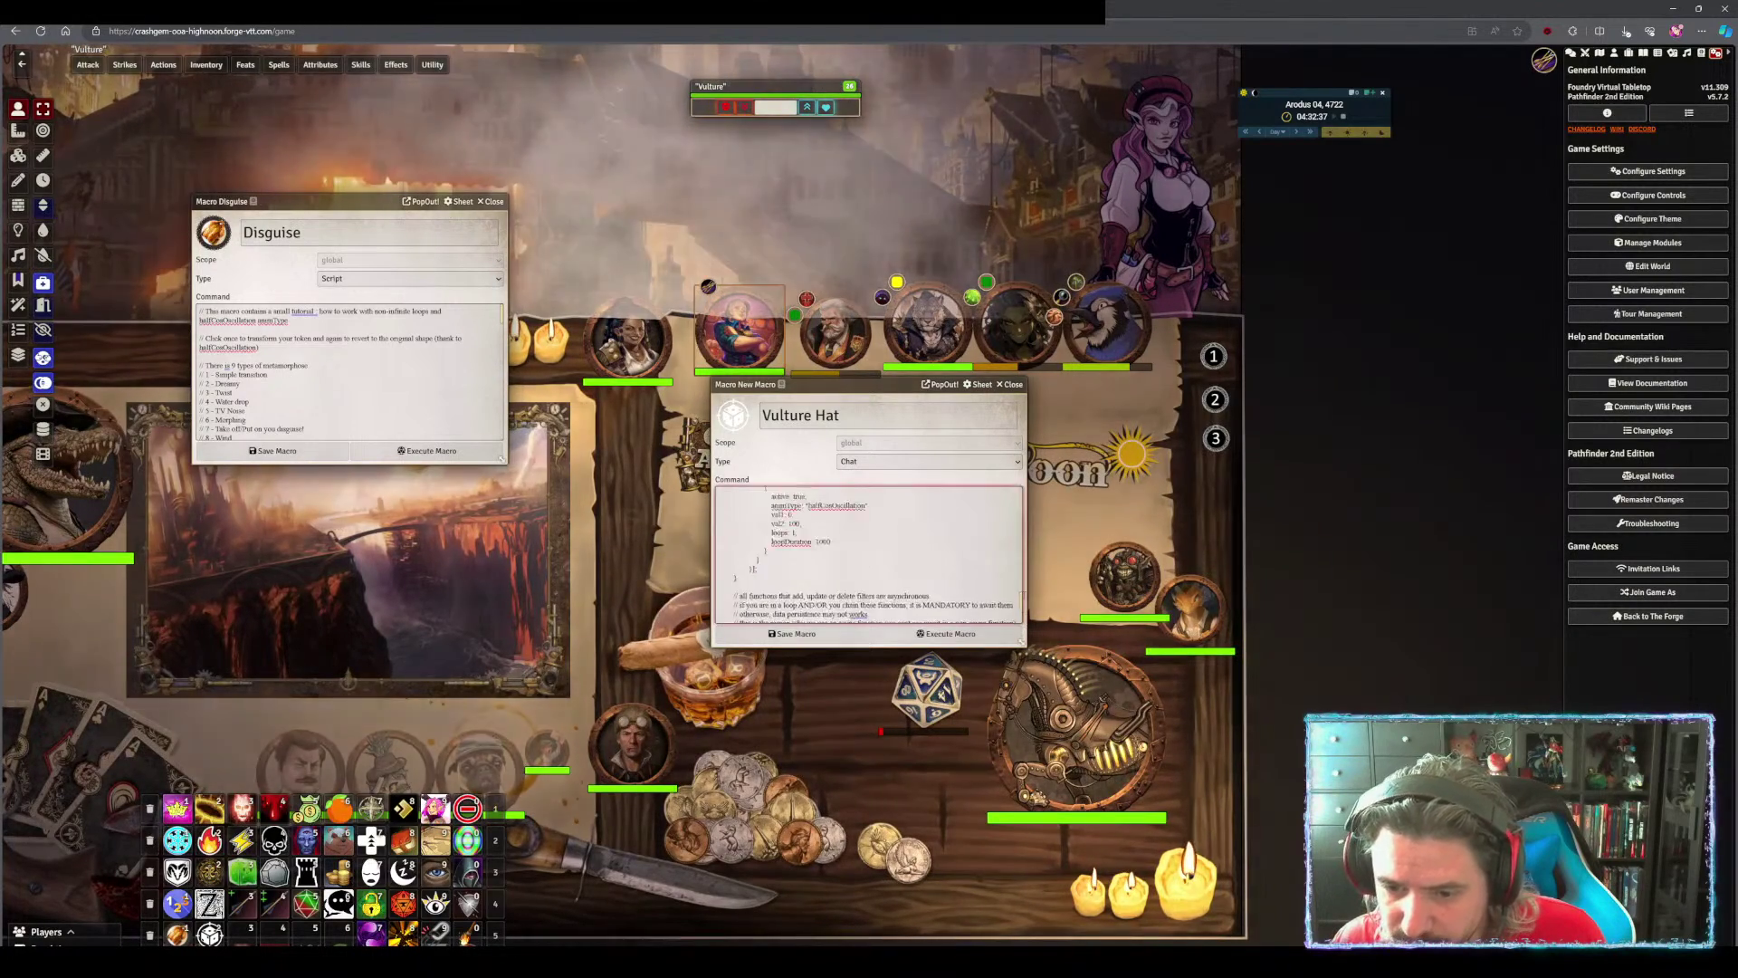
scroll(1022, 584, down, 5)
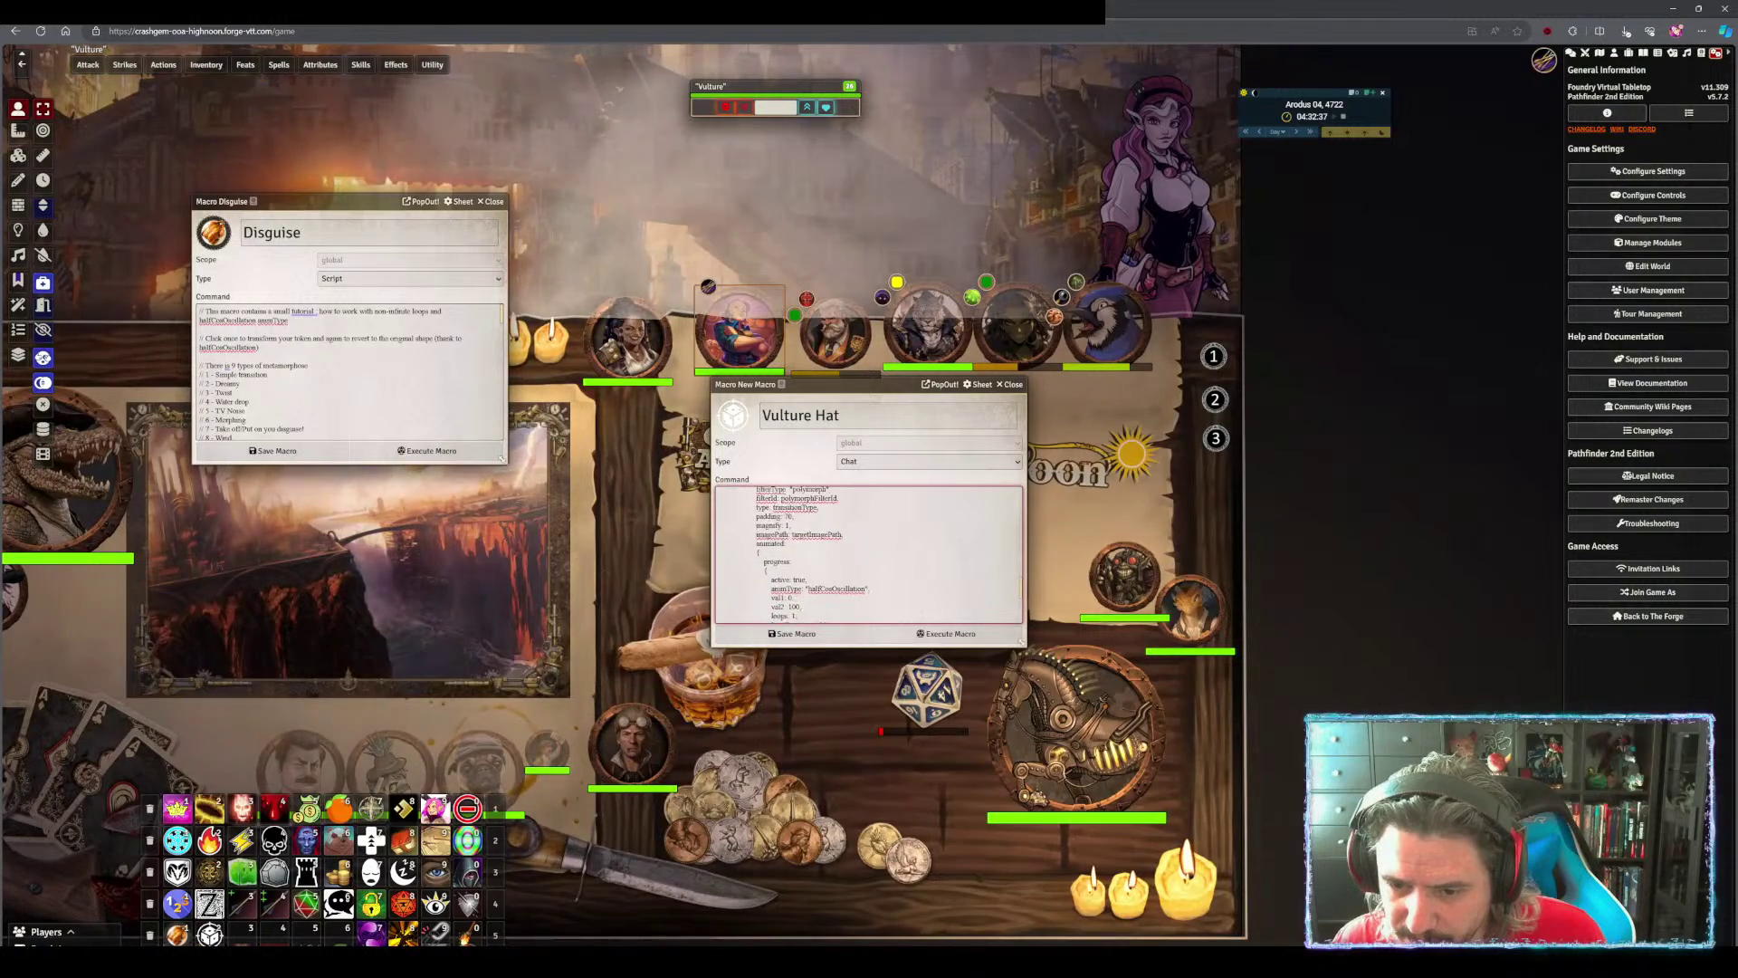
scroll(1021, 584, up, 8)
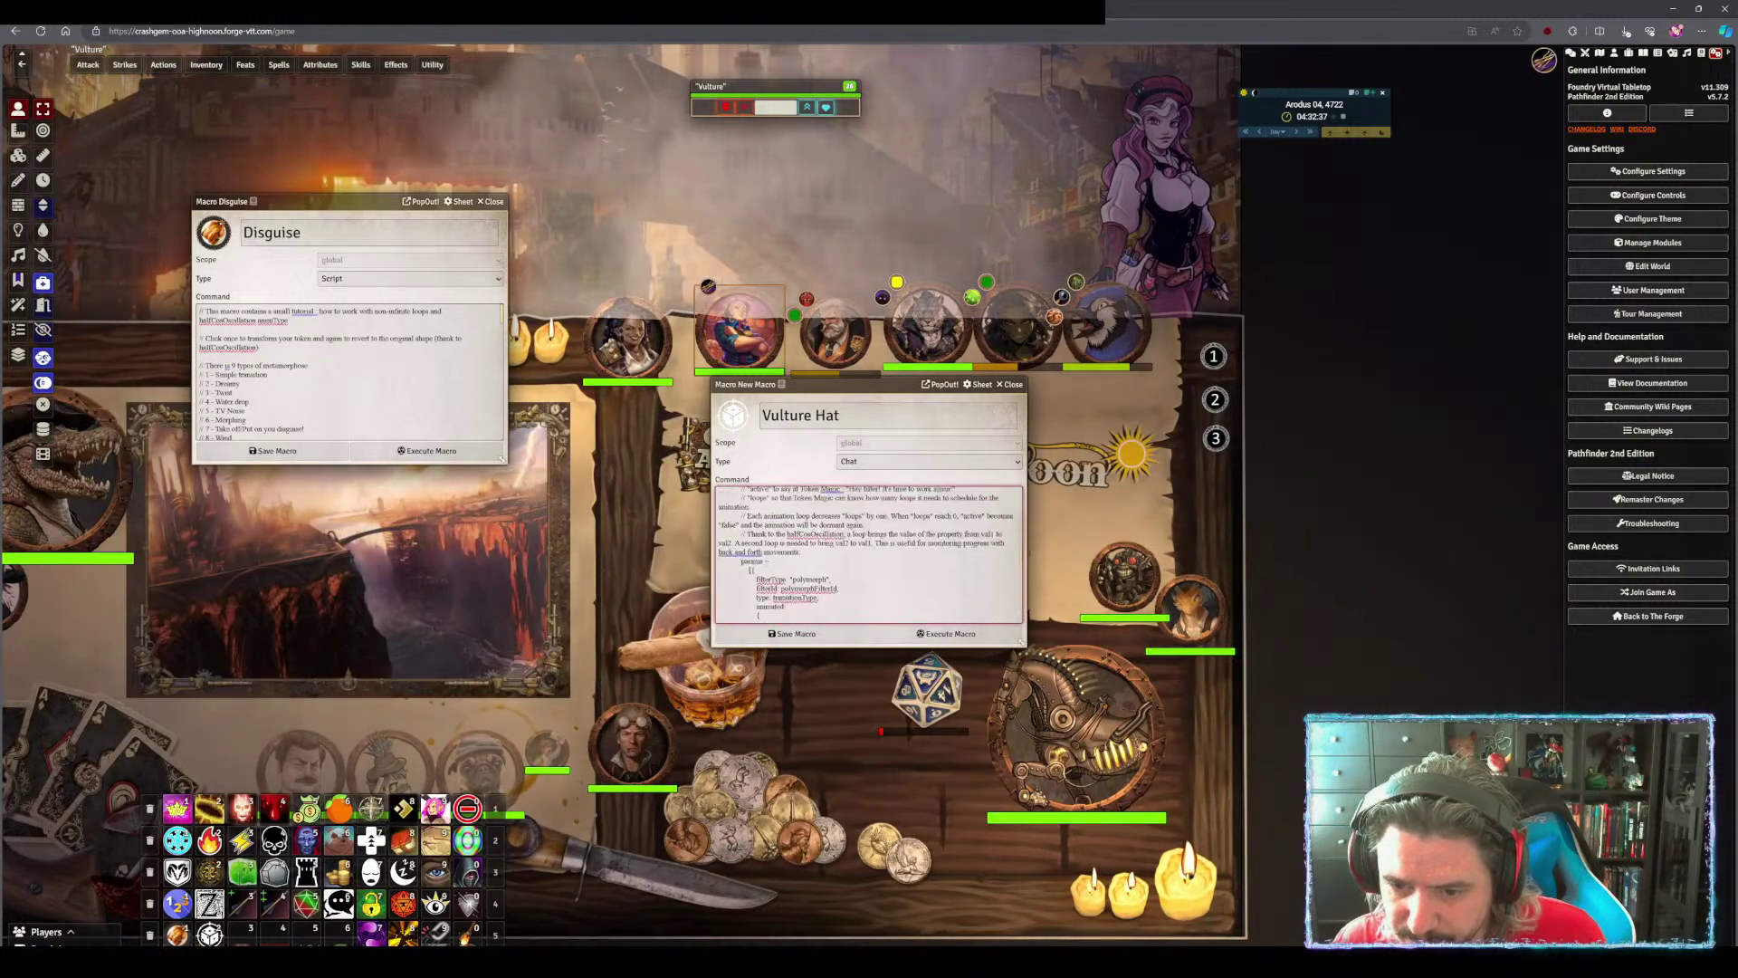
scroll(869, 554, up, 2)
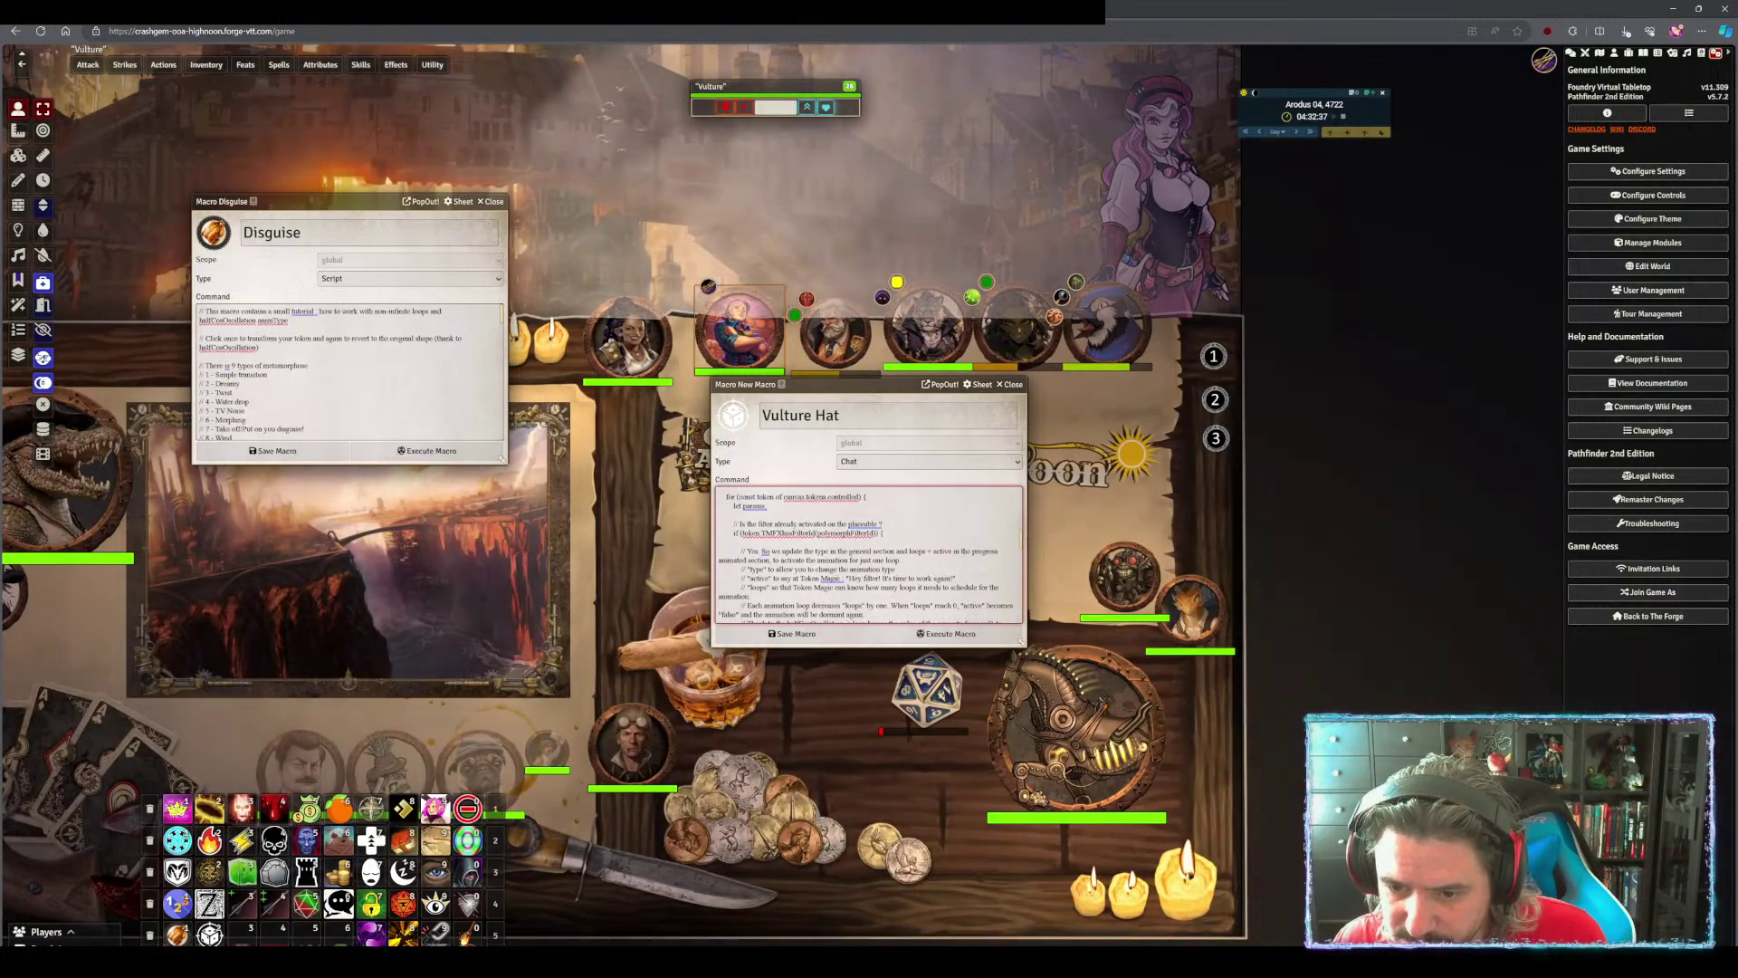
scroll(869, 554, up, 4)
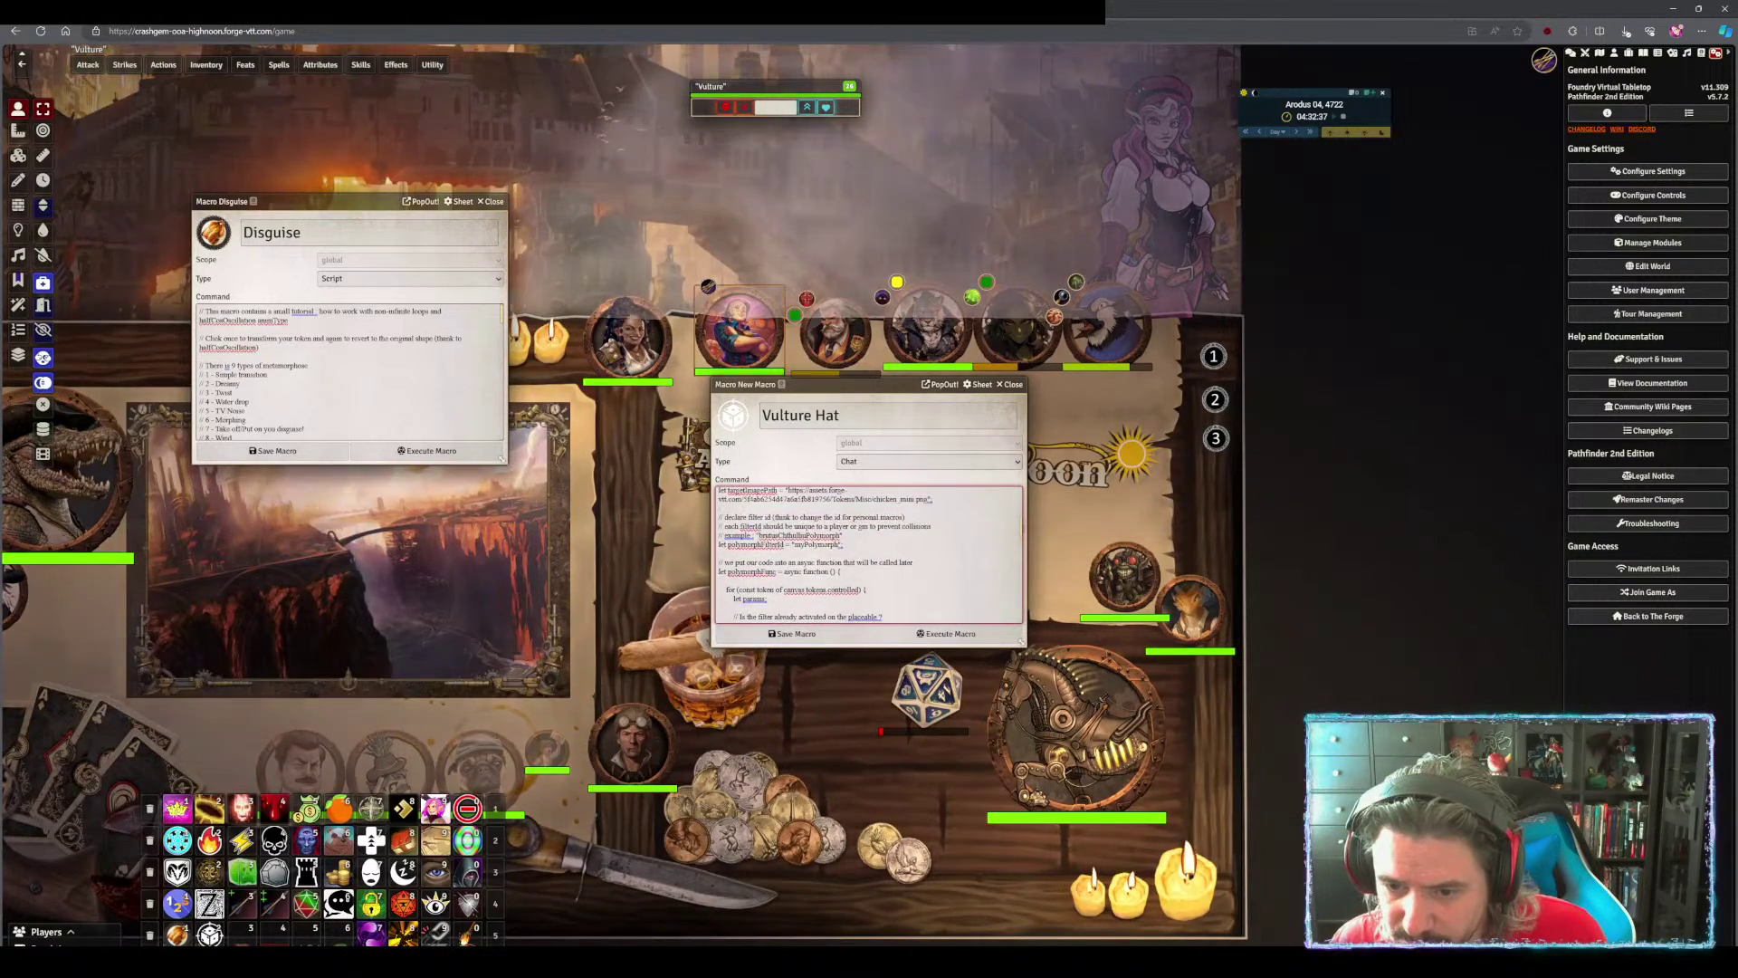
drag(1024, 527, 1024, 526)
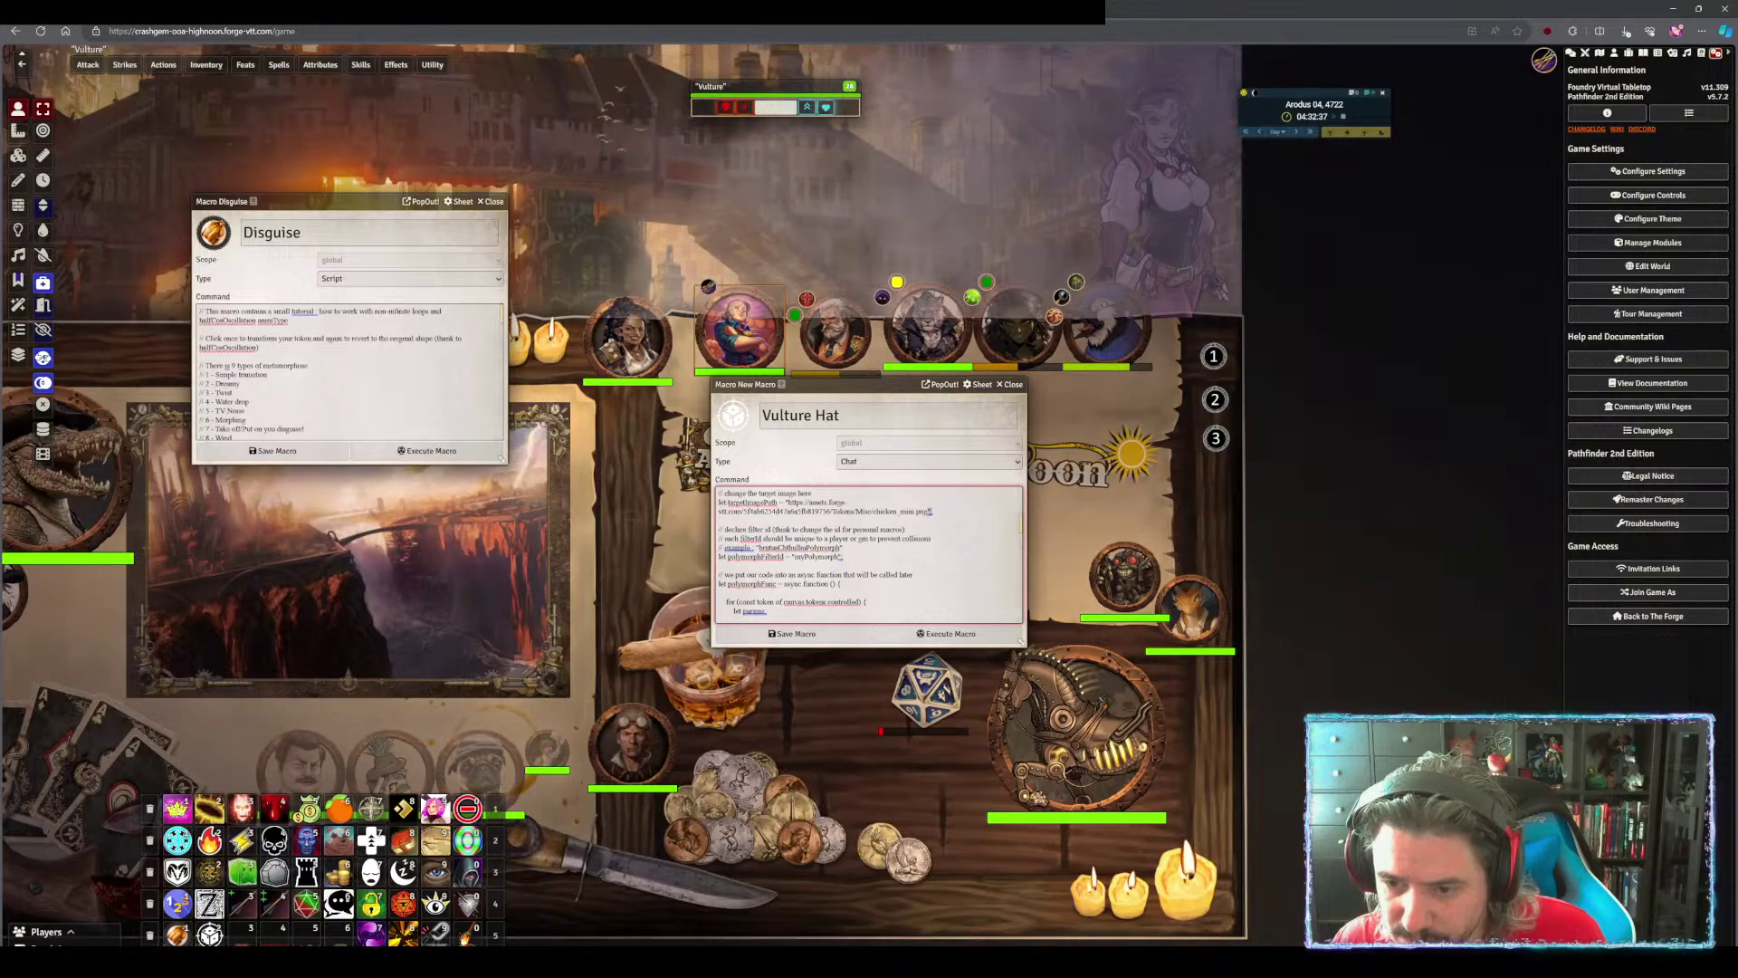
drag(882, 511, 786, 502)
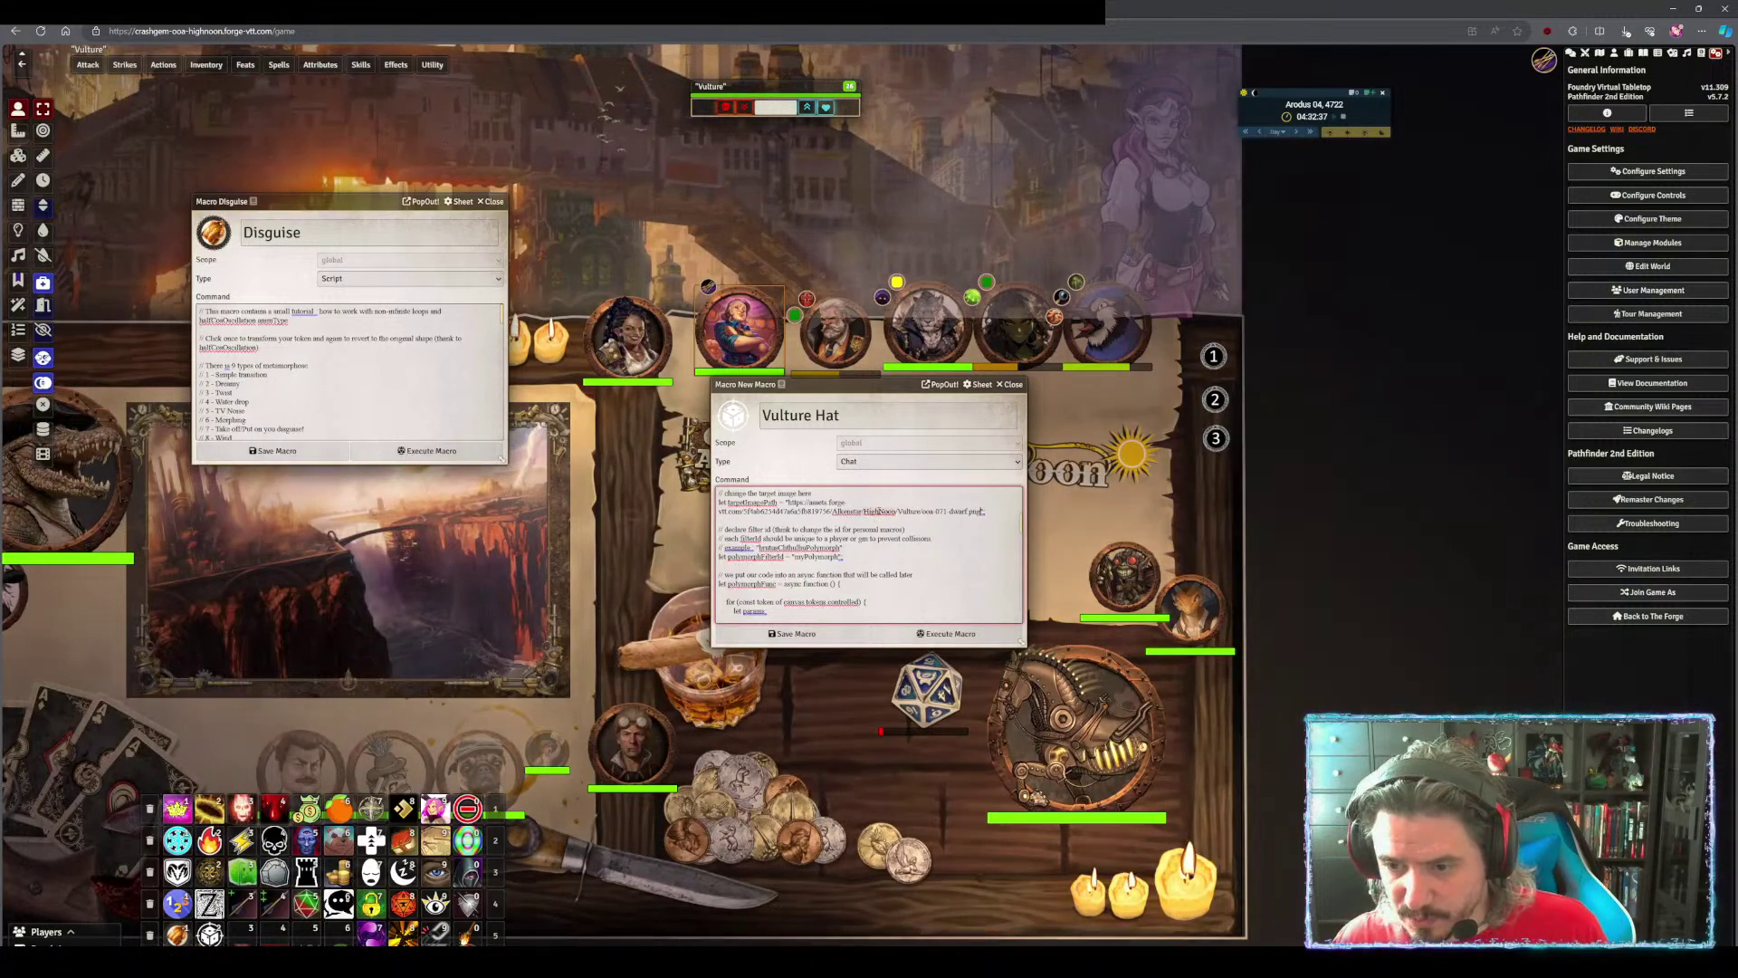
click(842, 633)
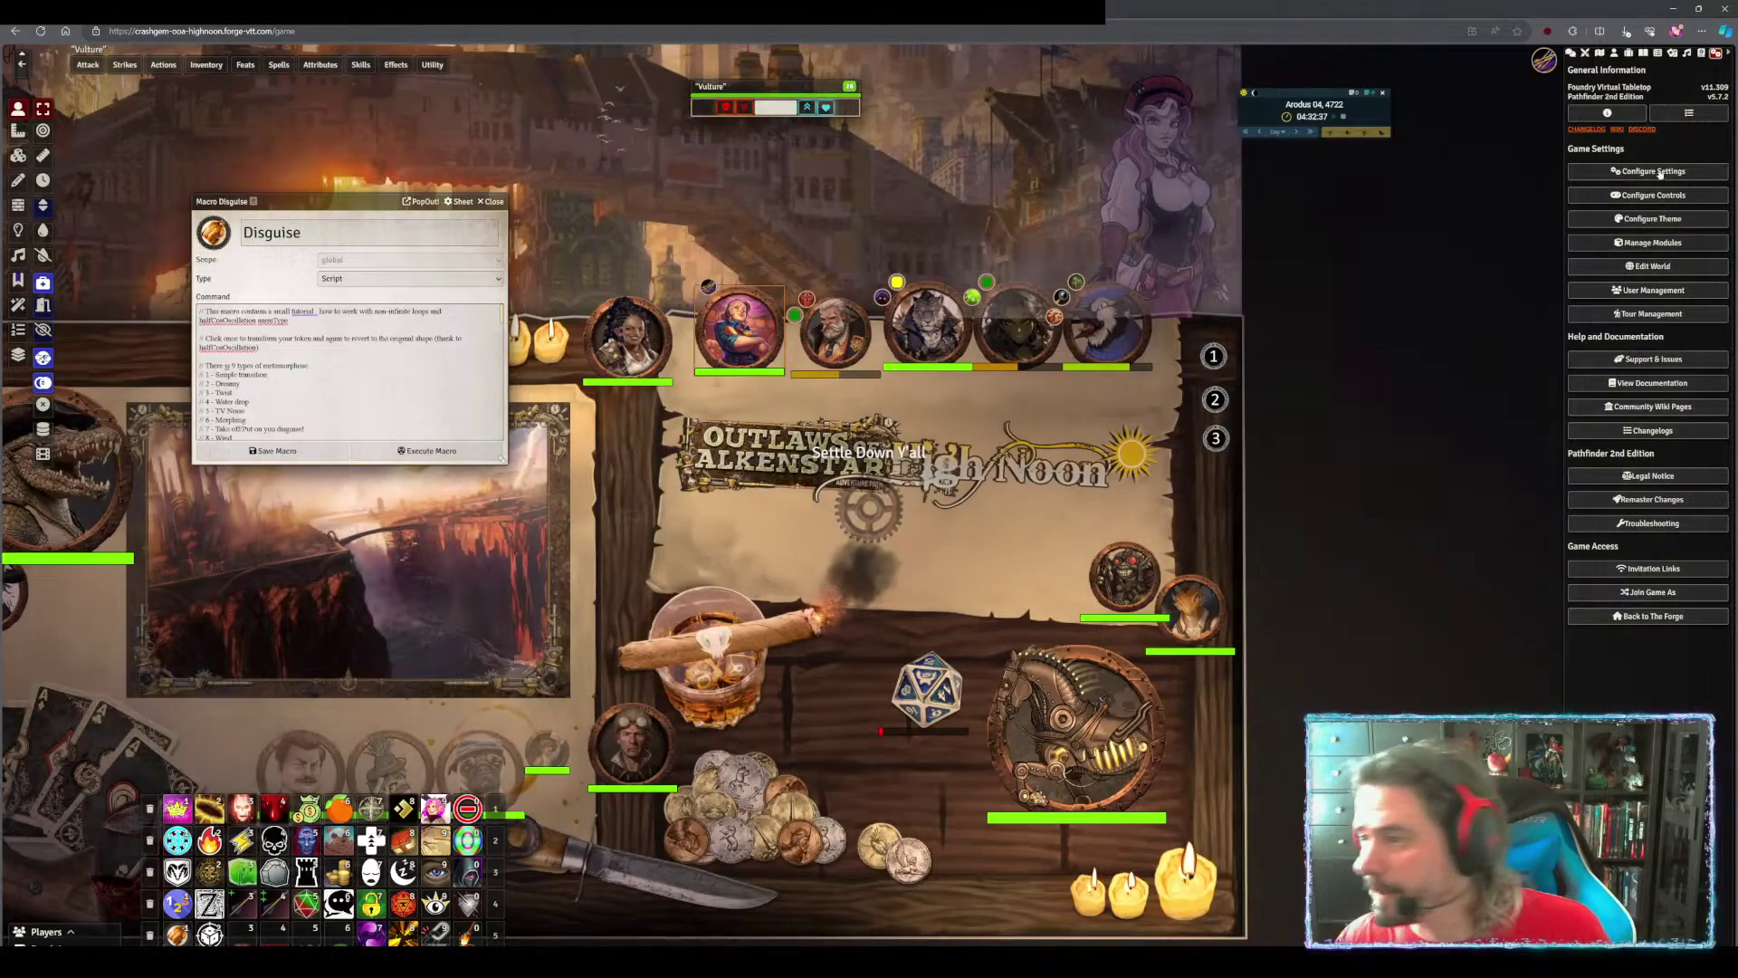
Place the Vulture actor from The Party on the parchment, move it over the Outlaws of Alkenstar title, and run Vulture Hat on it
click(1614, 54)
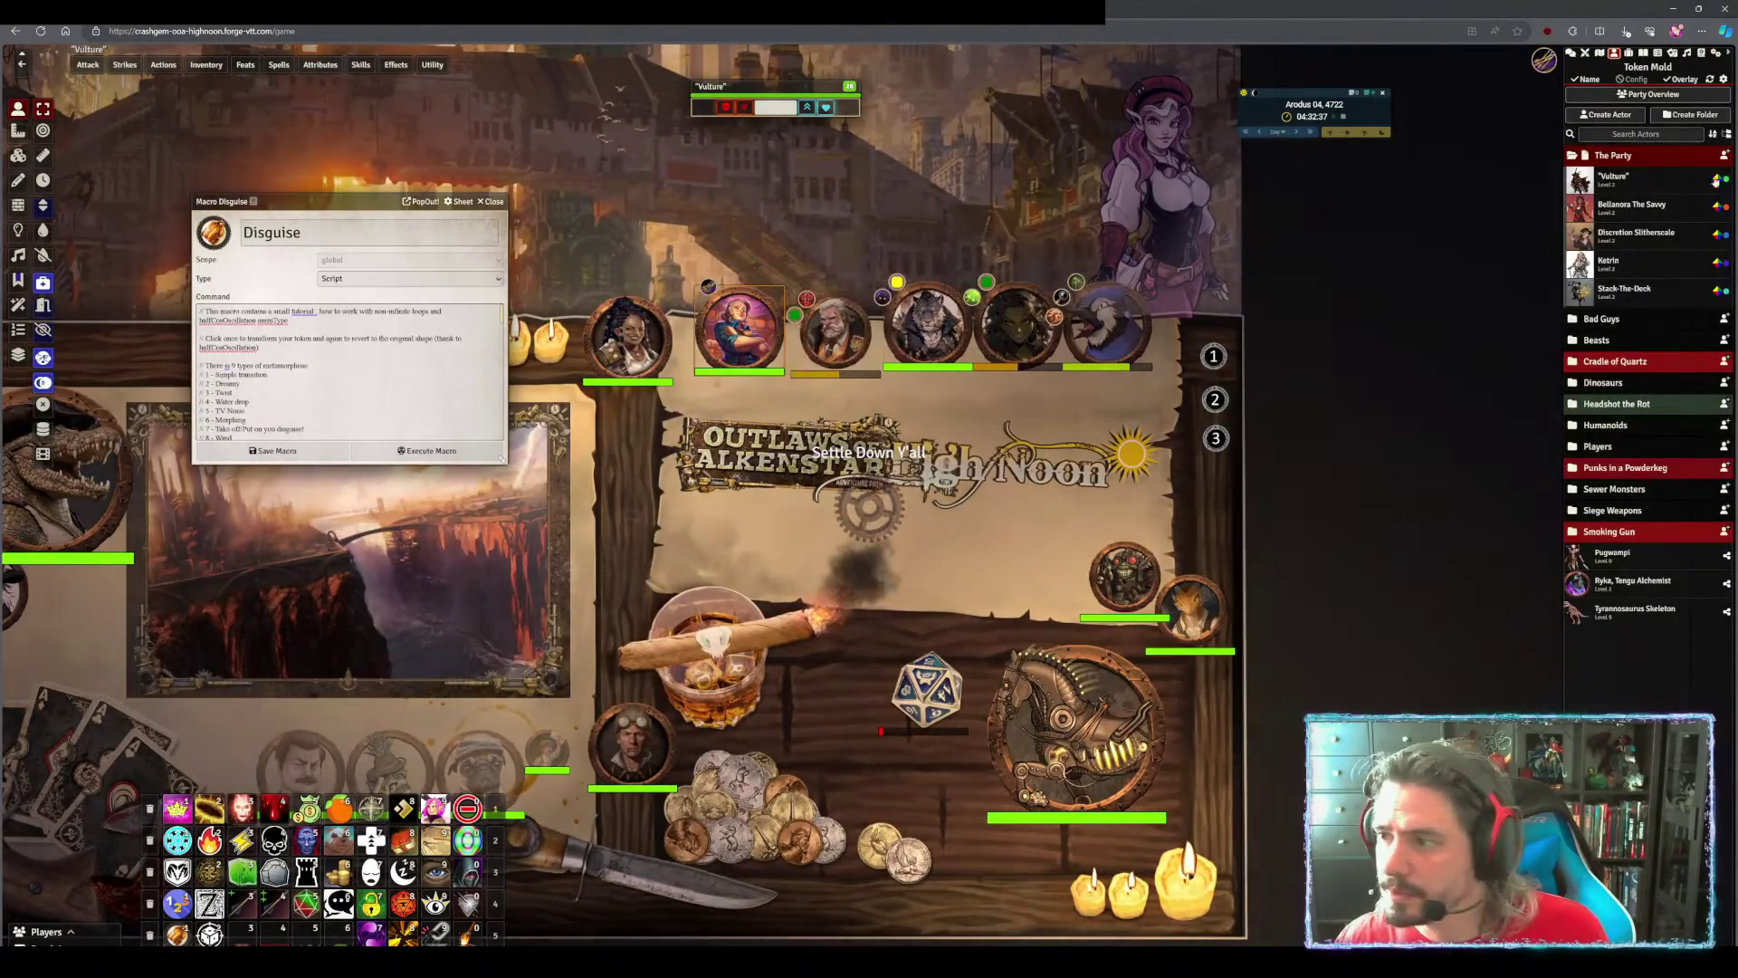
drag(1618, 186, 943, 529)
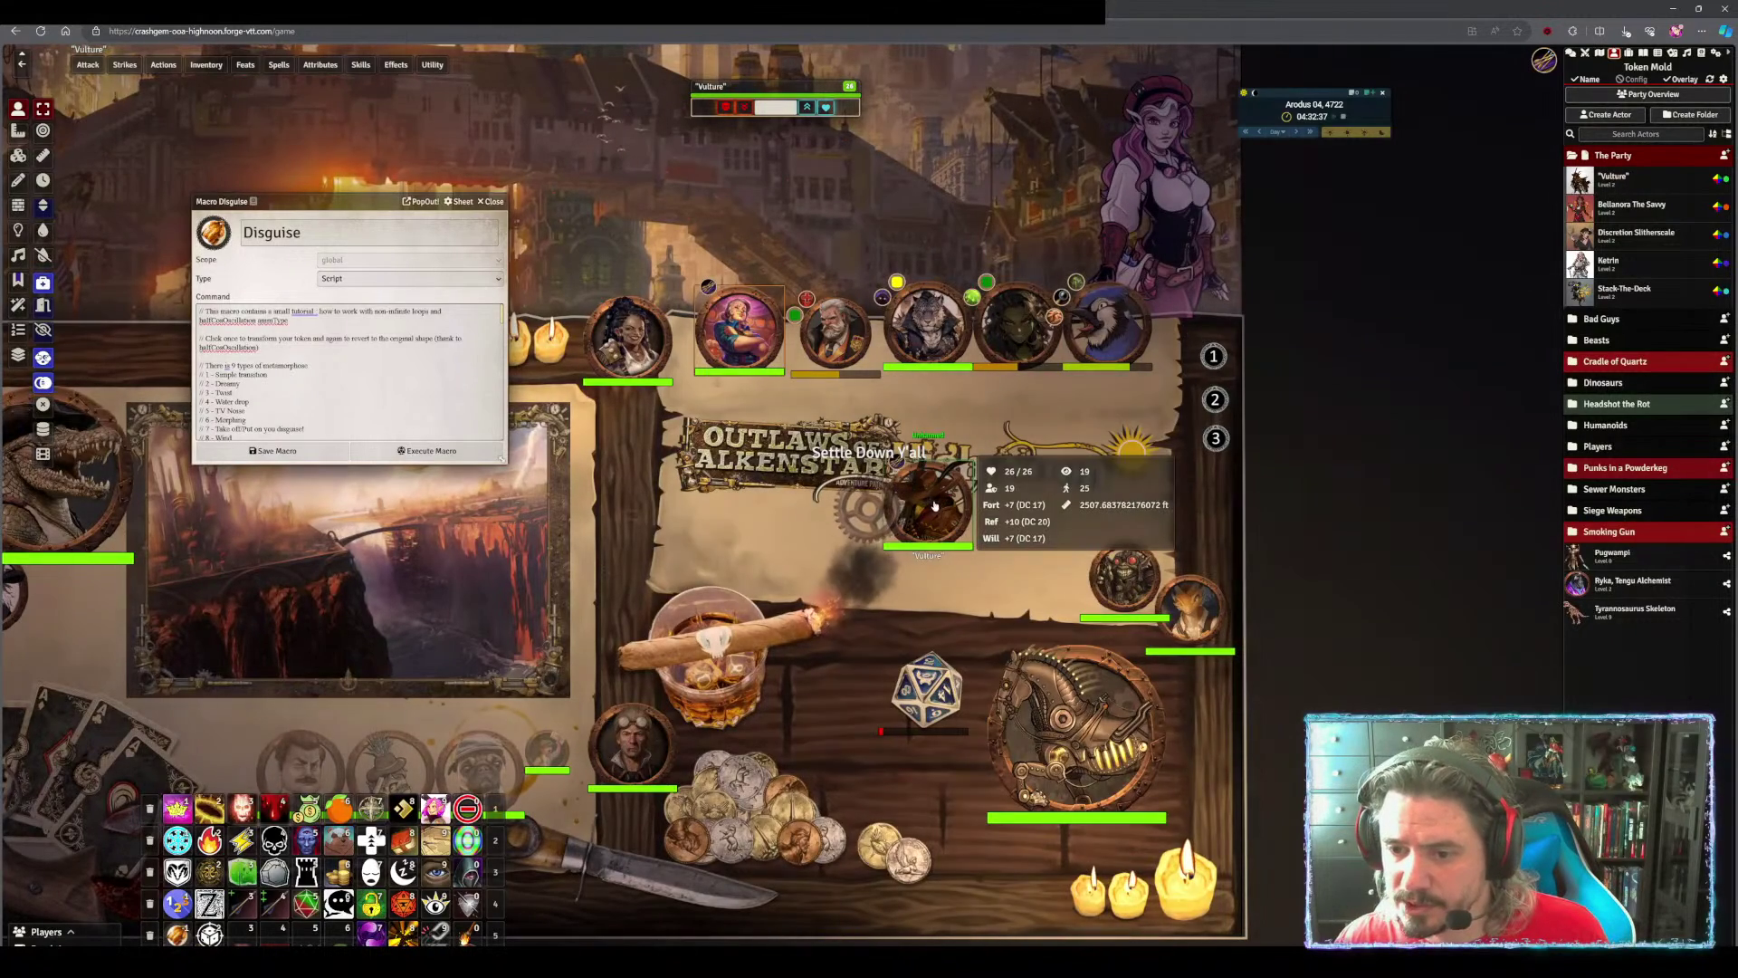
drag(797, 490, 806, 493)
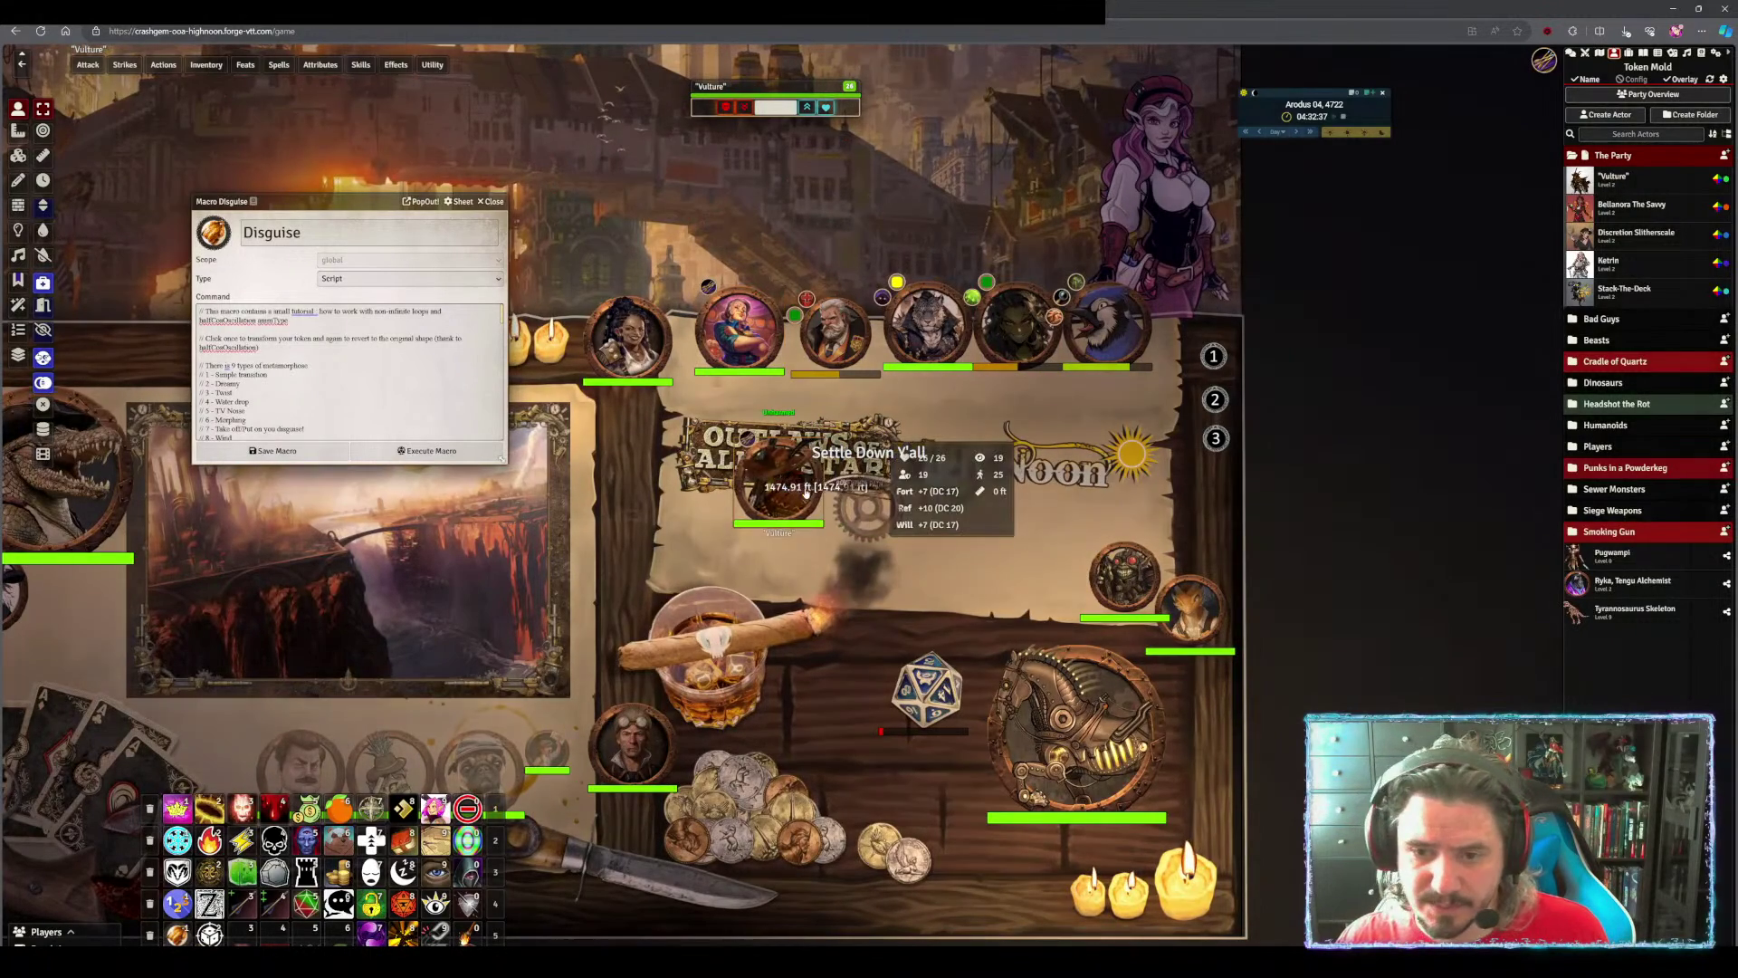
click(210, 932)
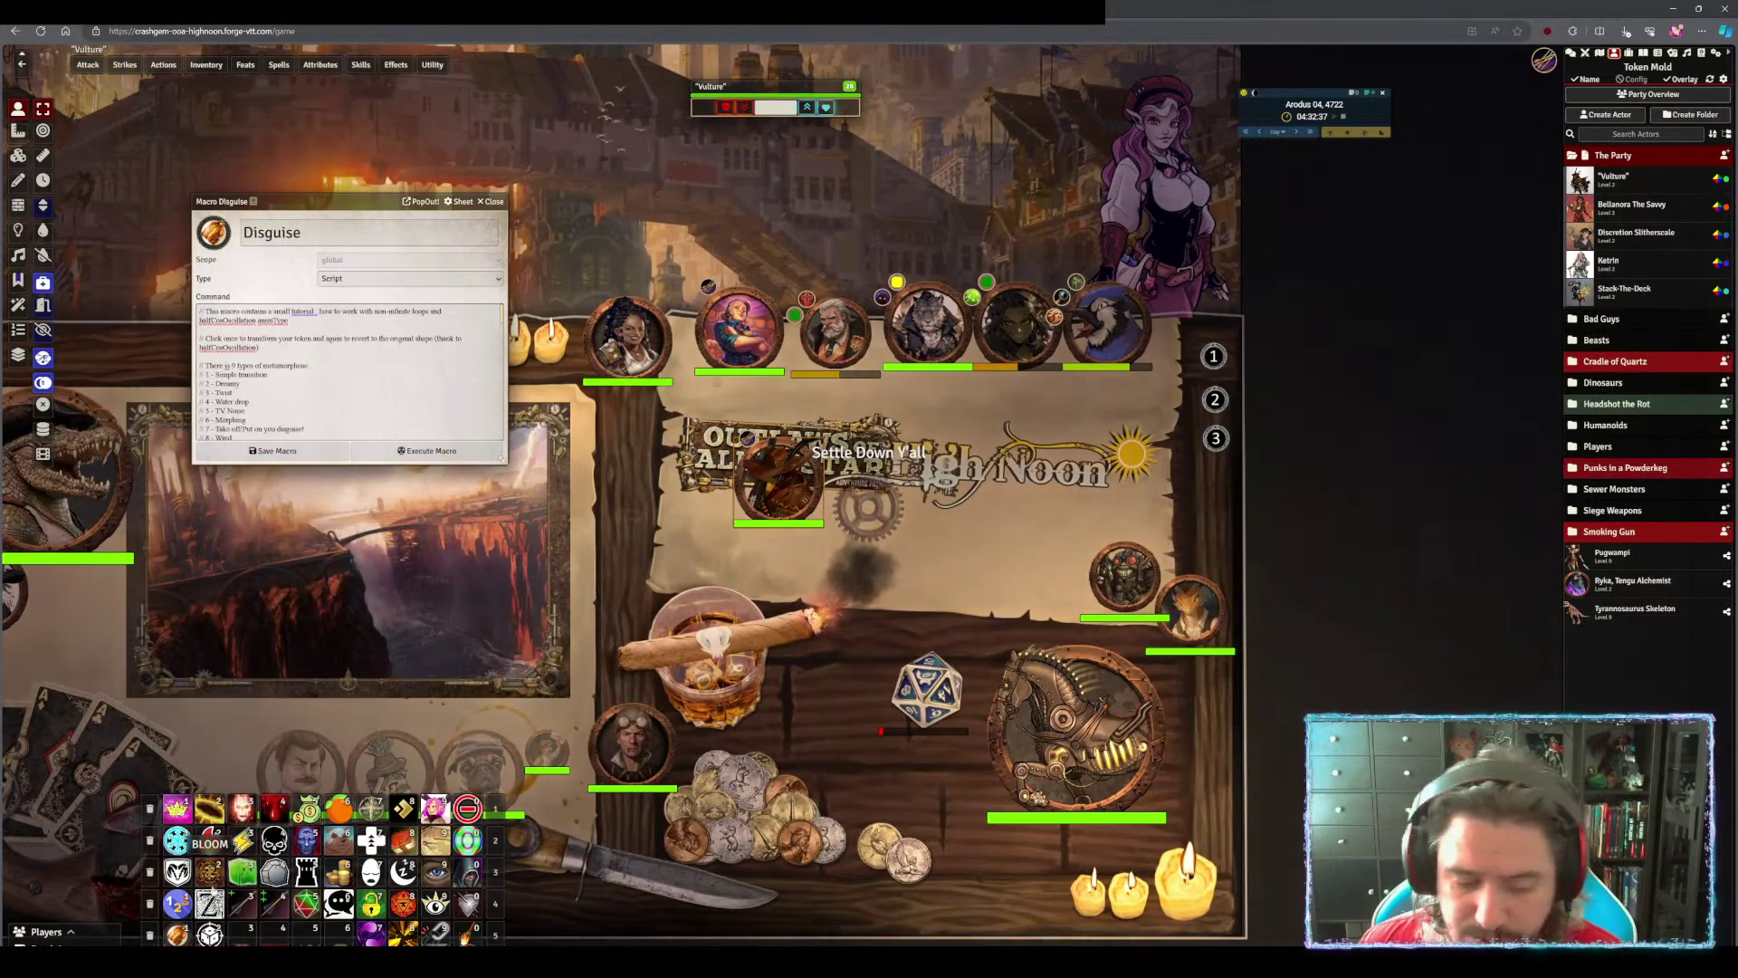
Browse the Vulture token's image folder as thumbnails from its appearance settings, select the file path, and close both dialogs without changes
right_click(780, 487)
right_click(783, 484)
click(819, 434)
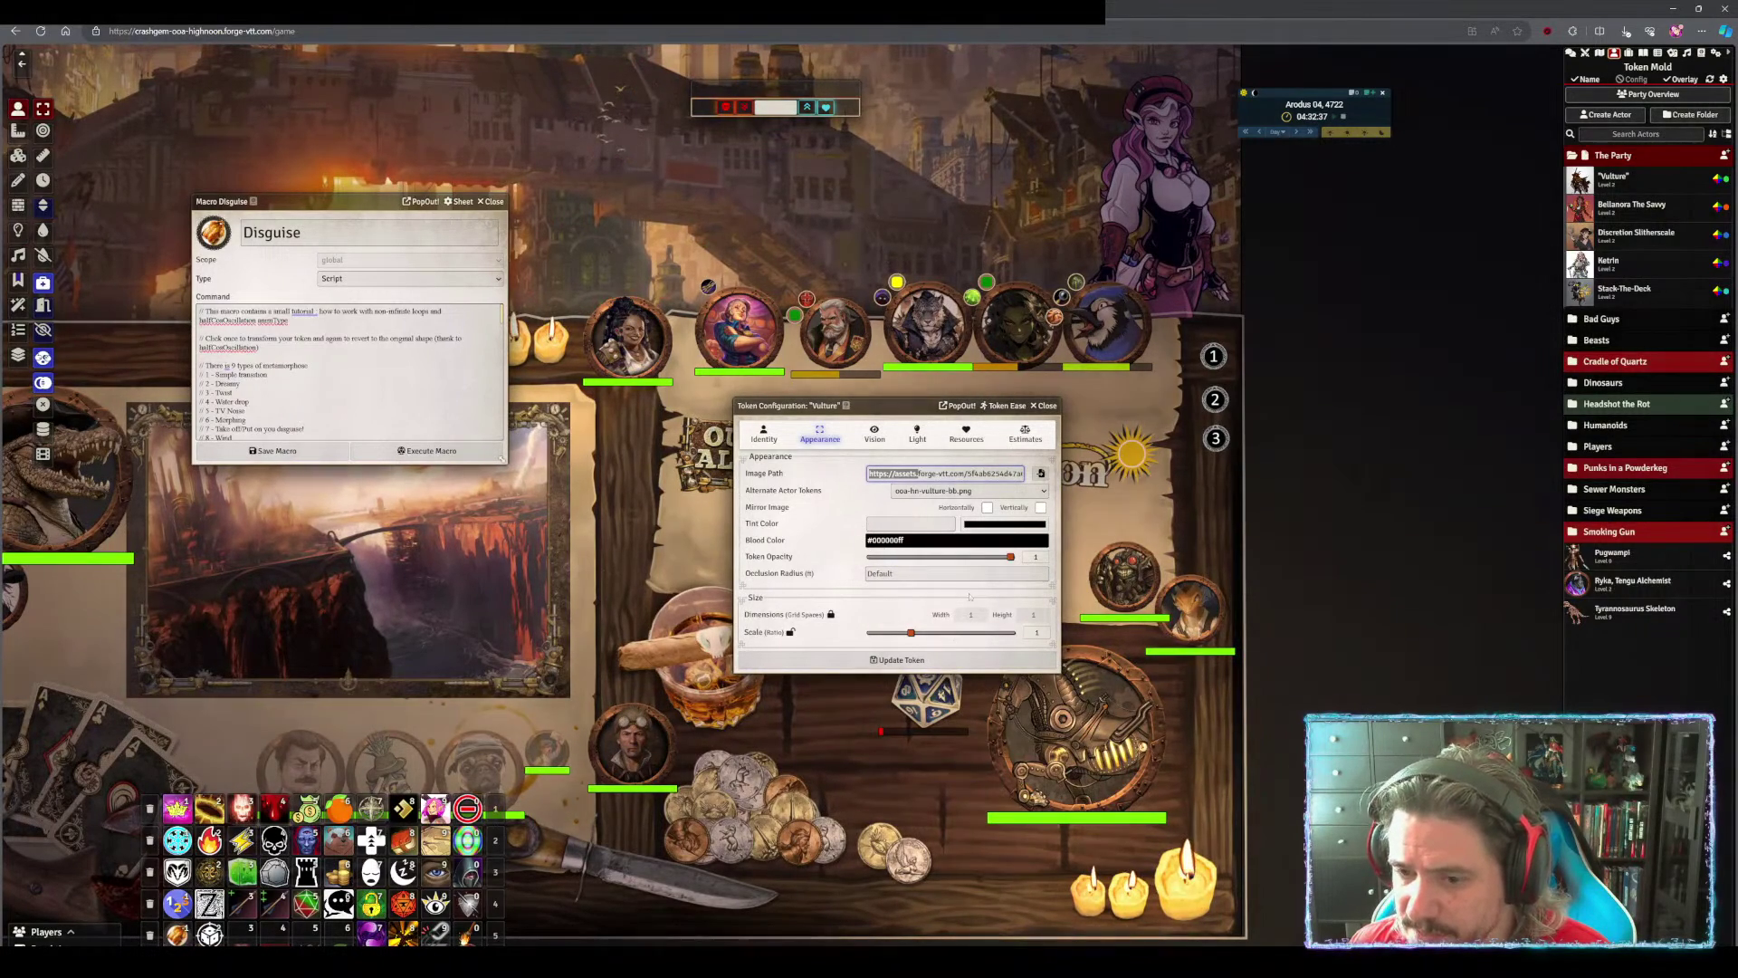
drag(860, 406, 1440, 595)
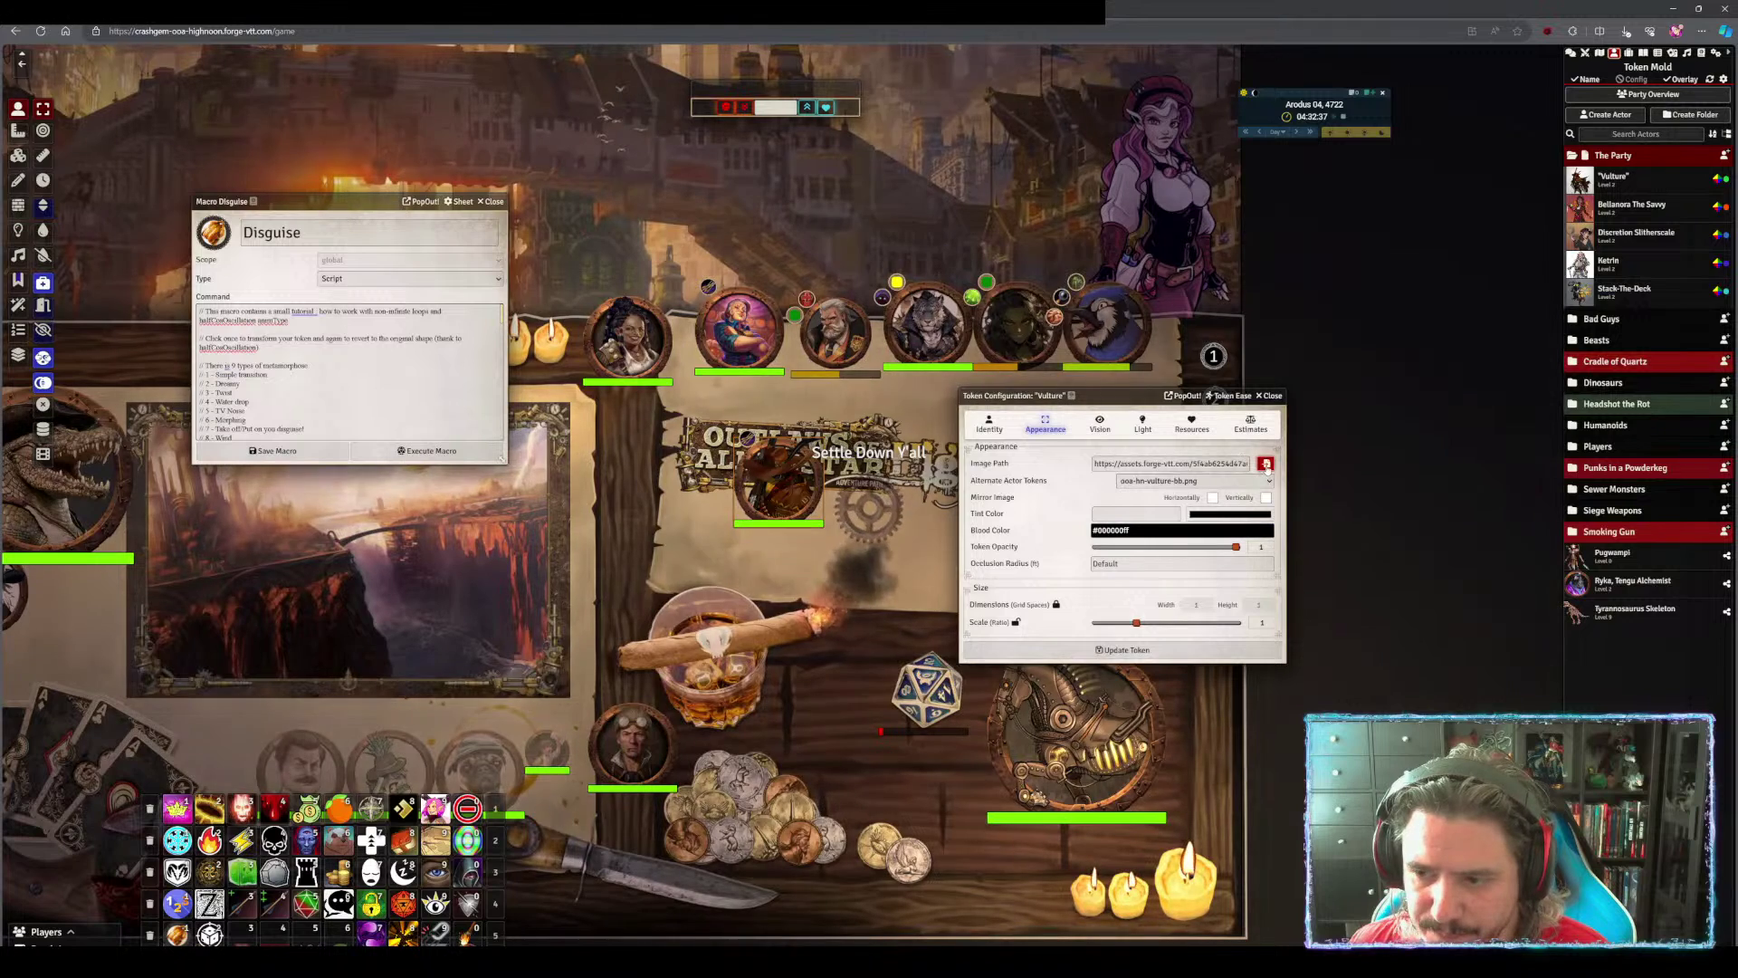
click(1266, 465)
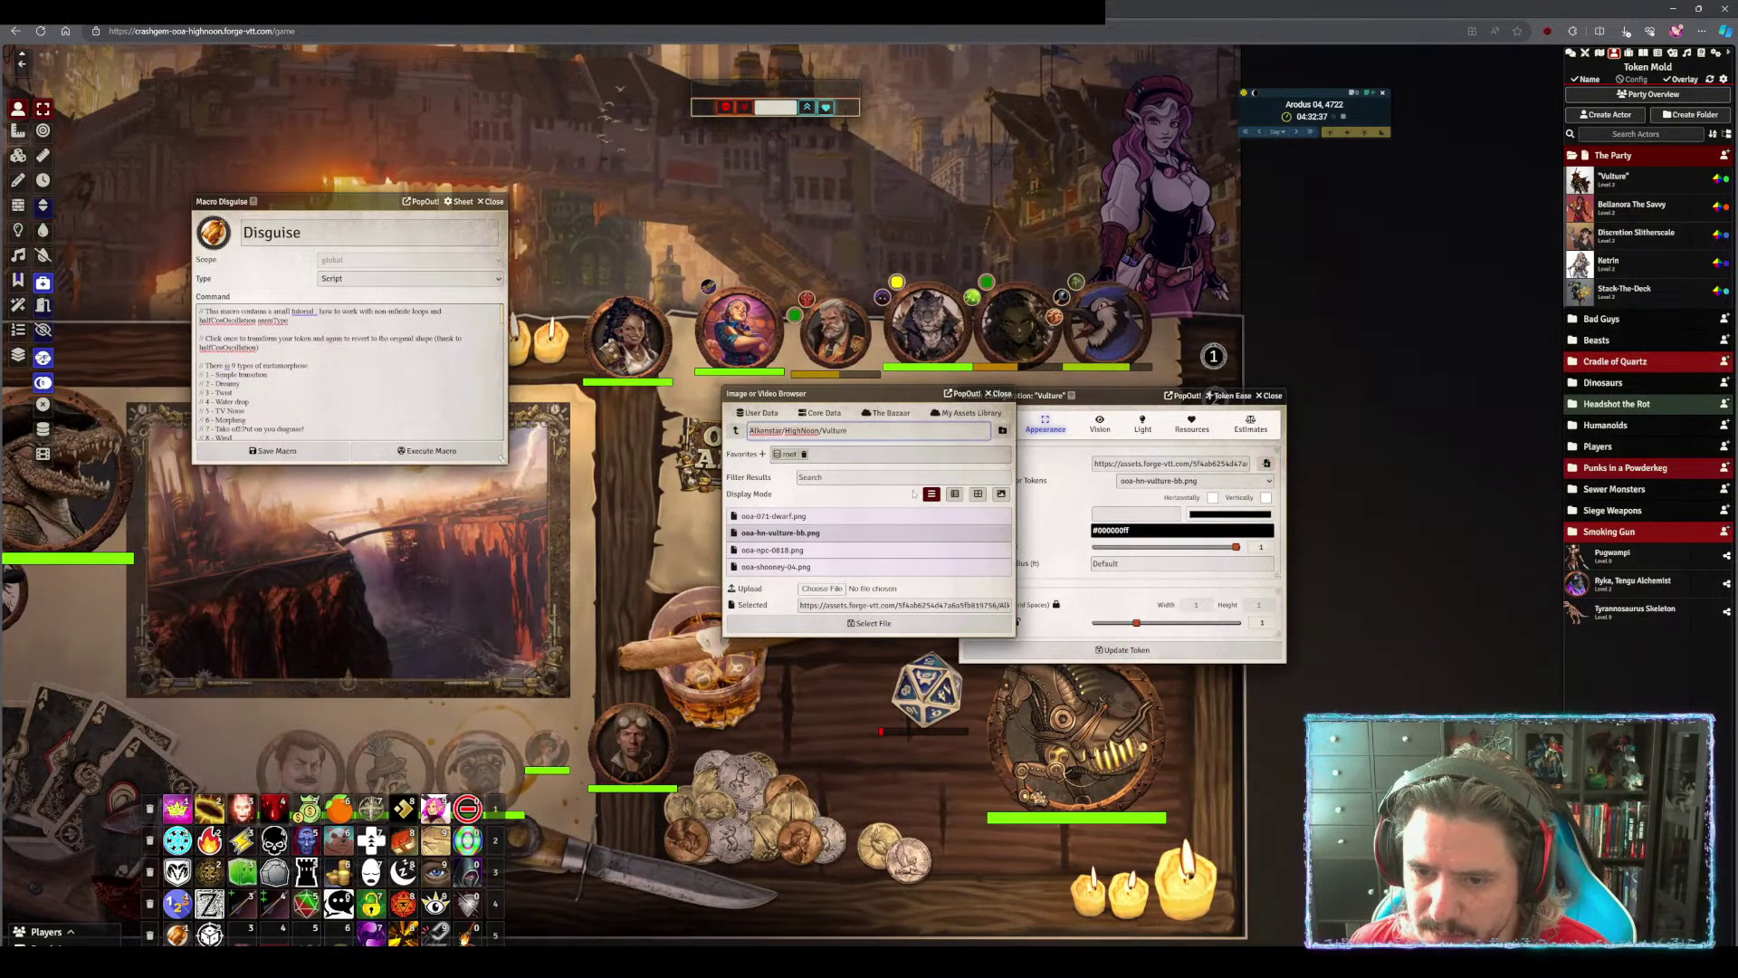
click(978, 494)
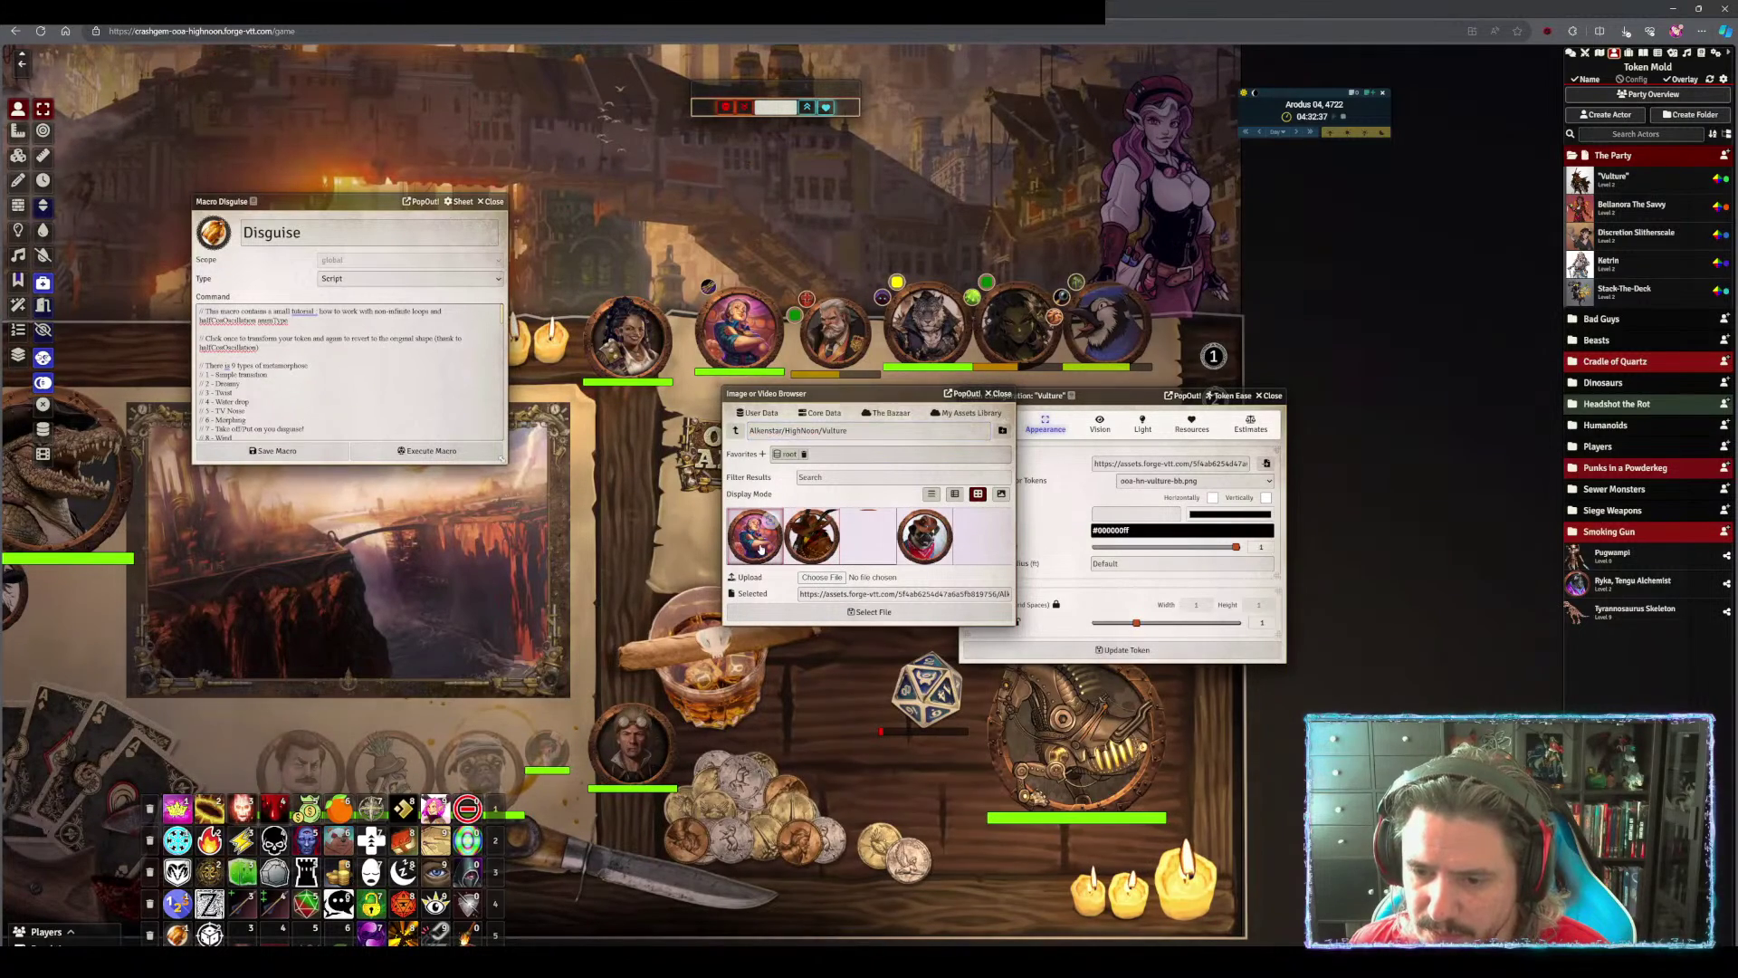
triple_click(891, 594)
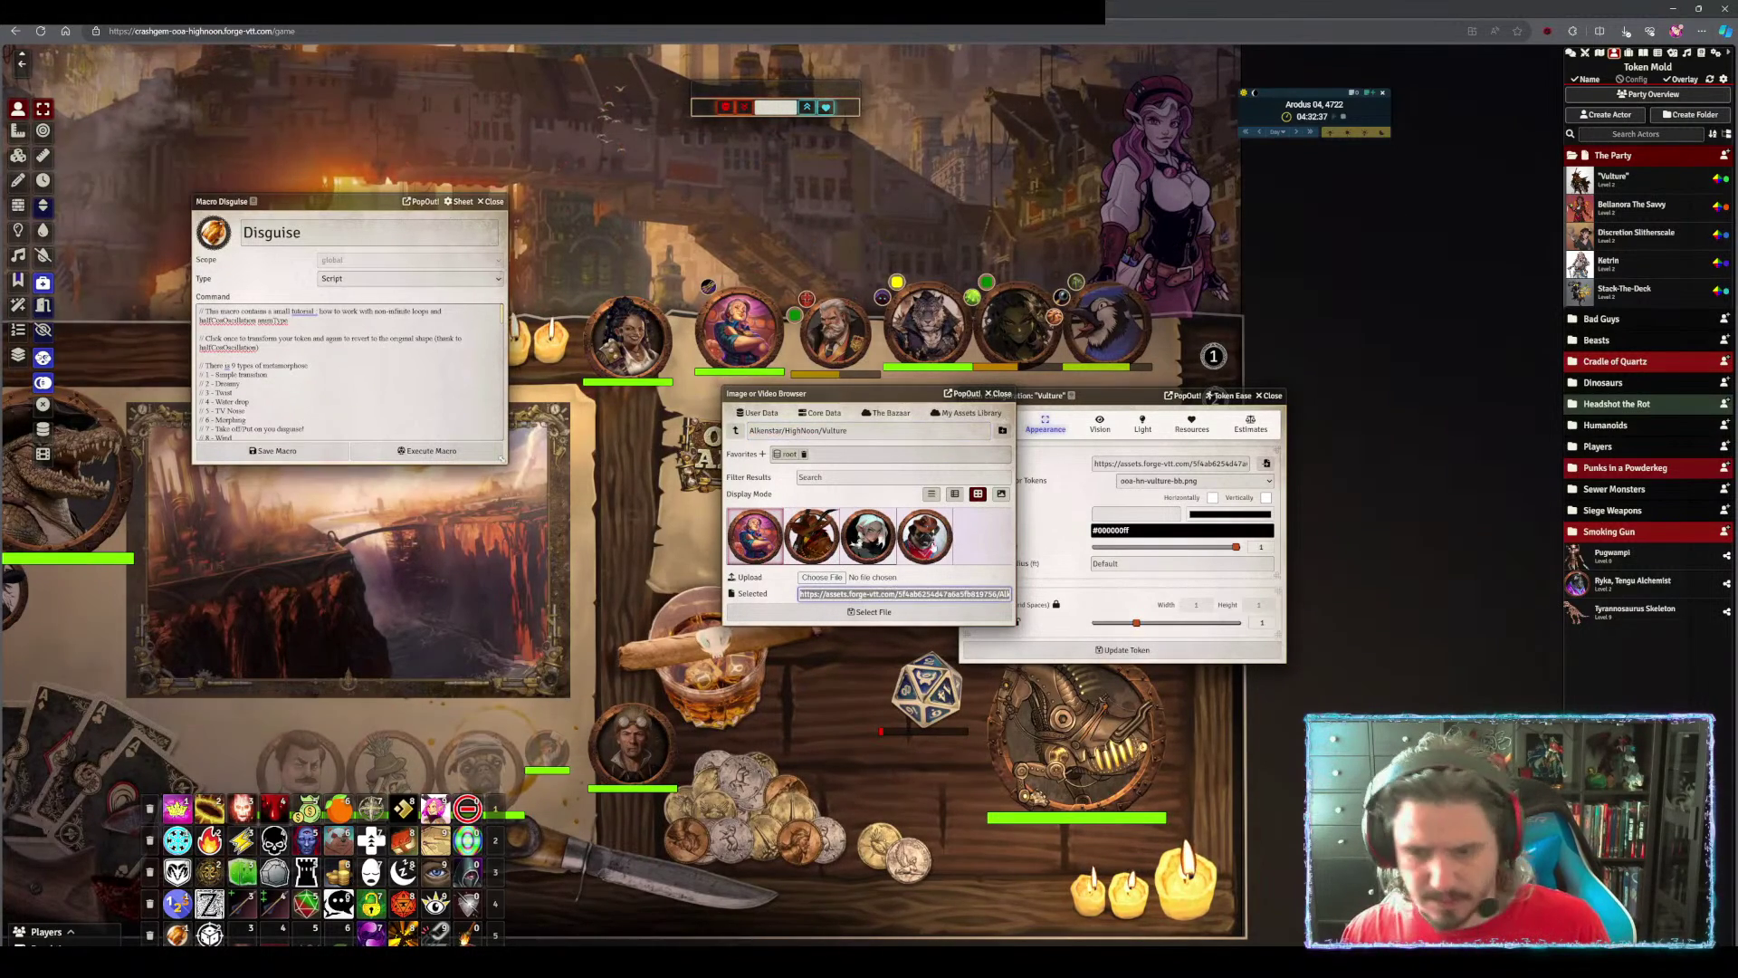
click(1003, 394)
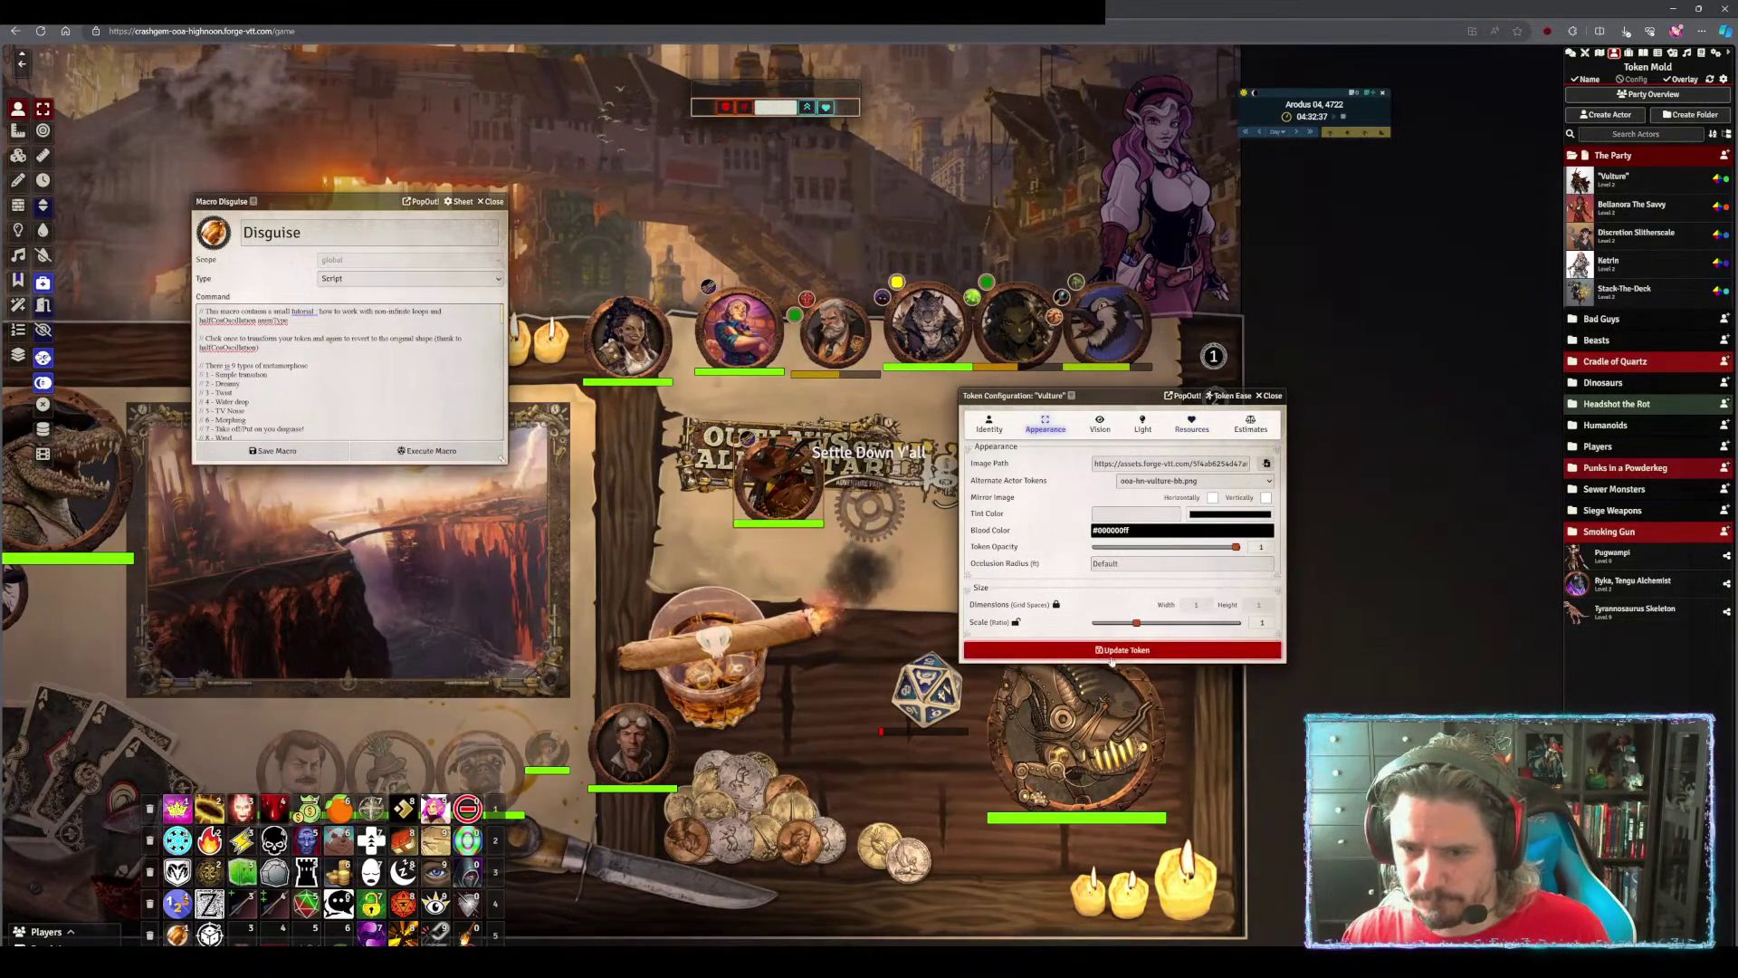
click(1271, 395)
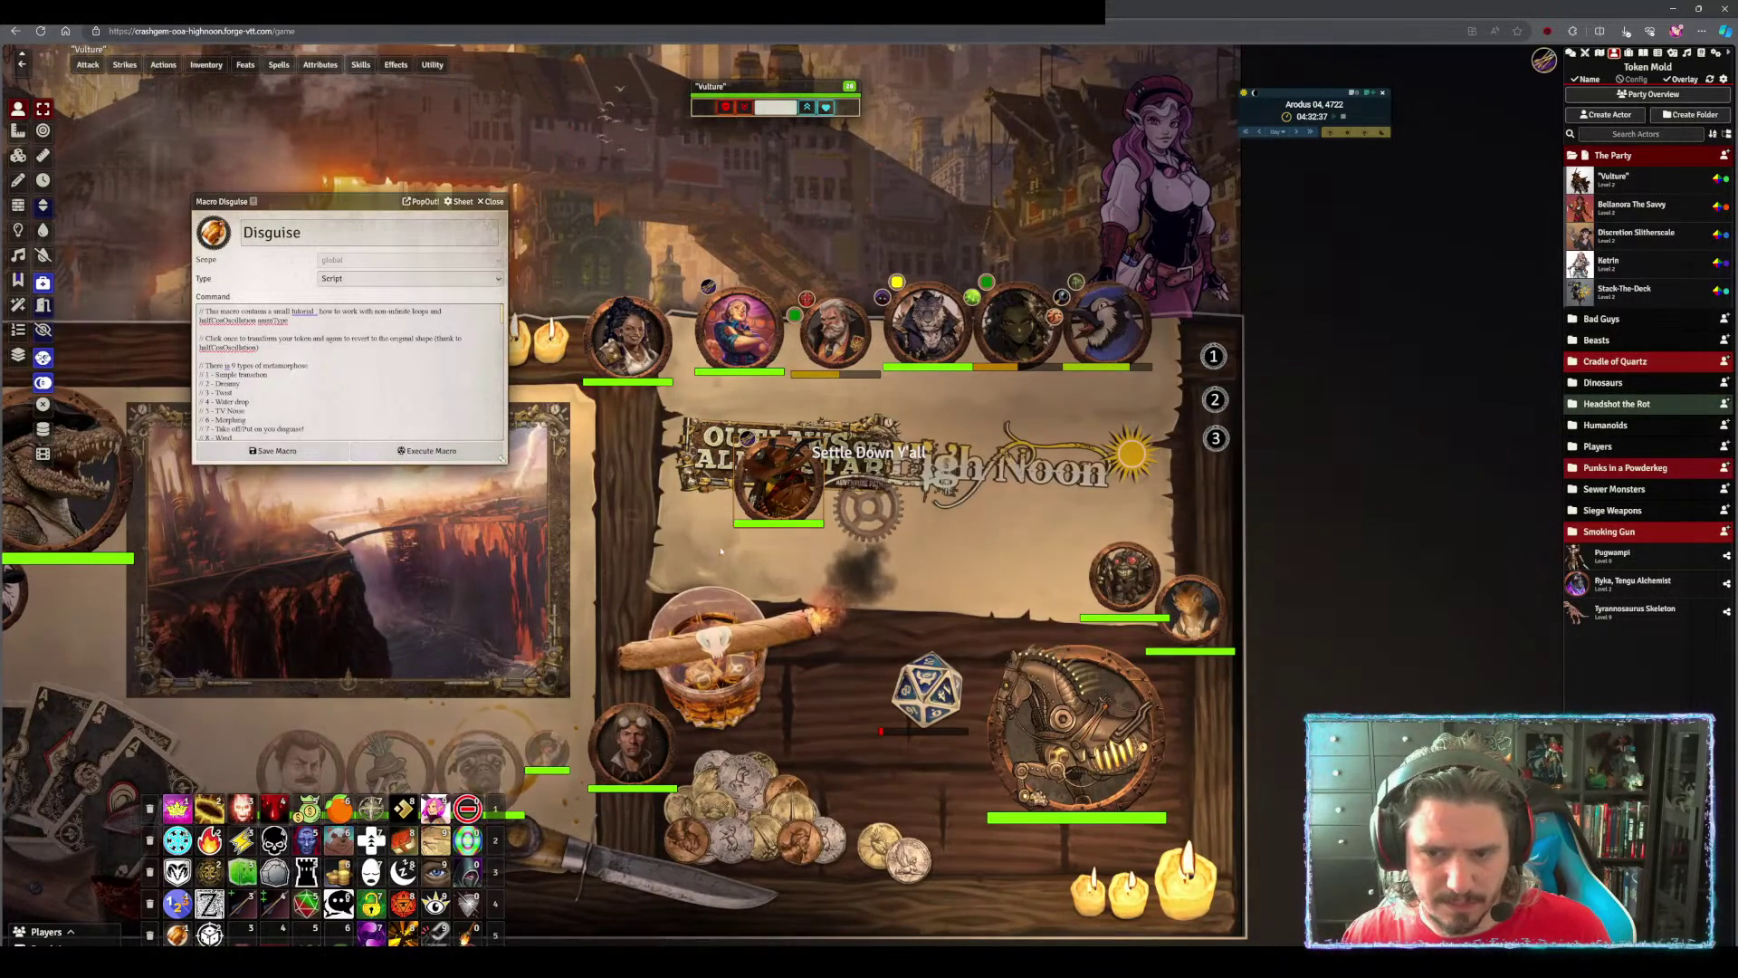
Reopen the Vulture token's appearance settings to examine the Alternate Actor Tokens option, and close them
right_click(768, 513)
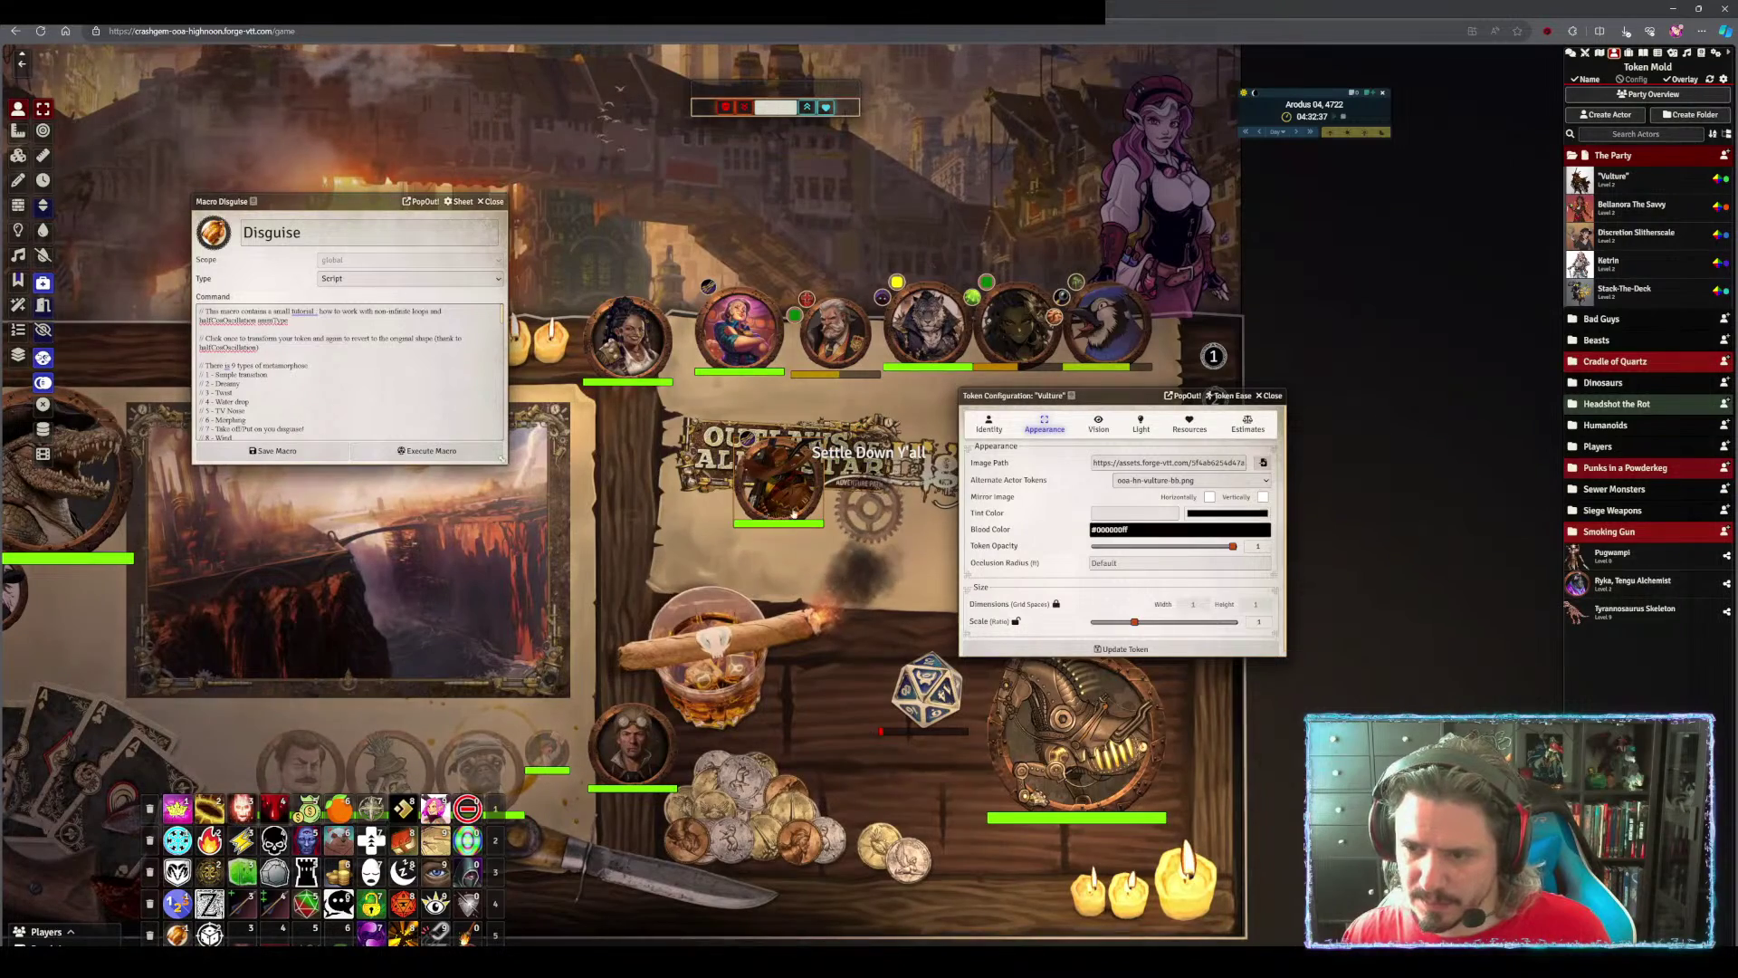
click(1166, 483)
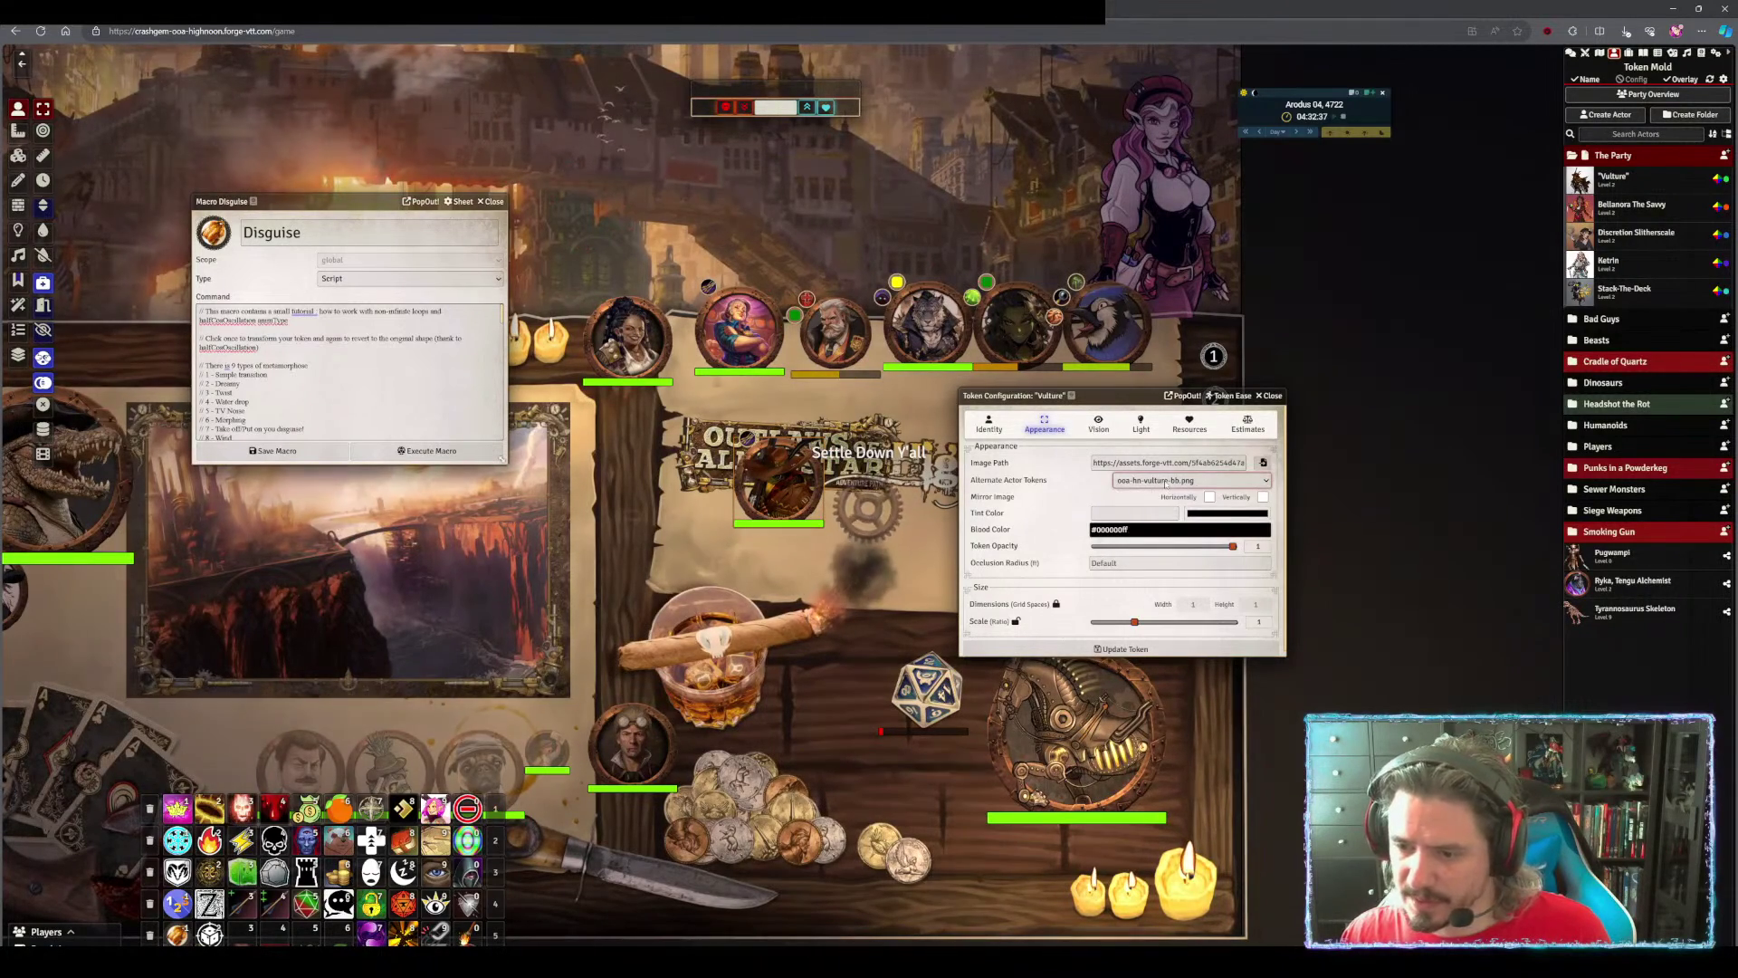
scroll(1110, 604, down, 1)
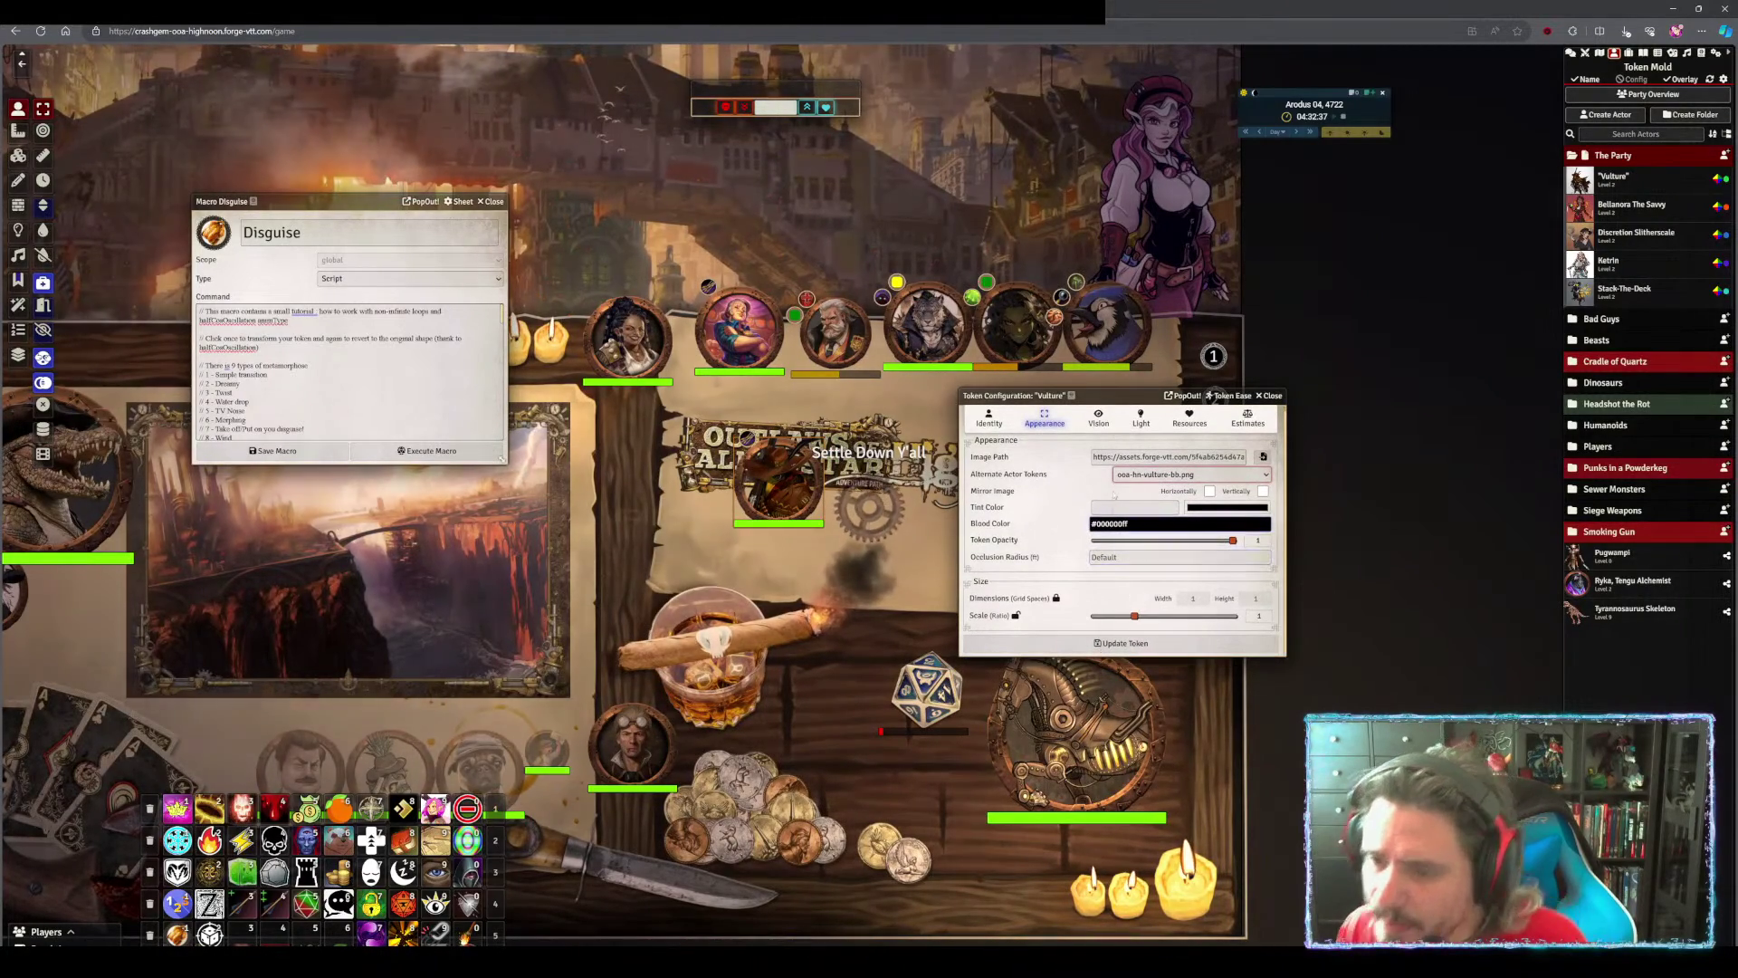
scroll(1136, 525, up, 1)
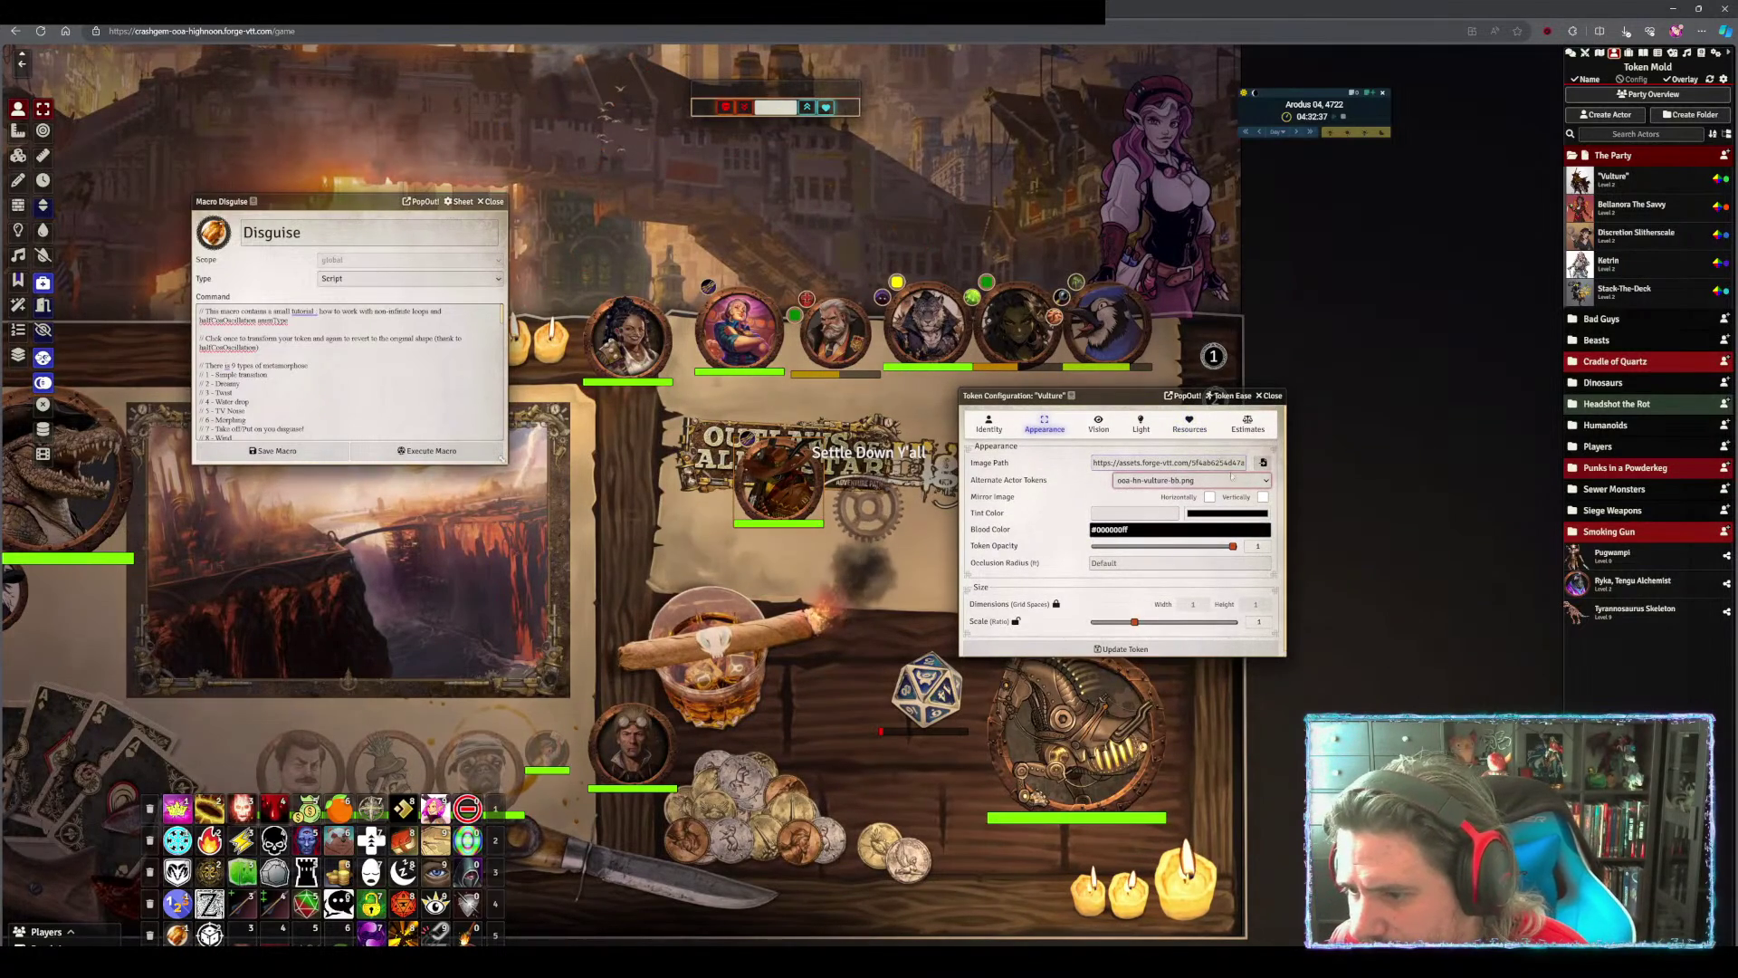
click(1270, 396)
View the Vulture token's alternate images and character sheet, and bring its token configuration back up
click(776, 480)
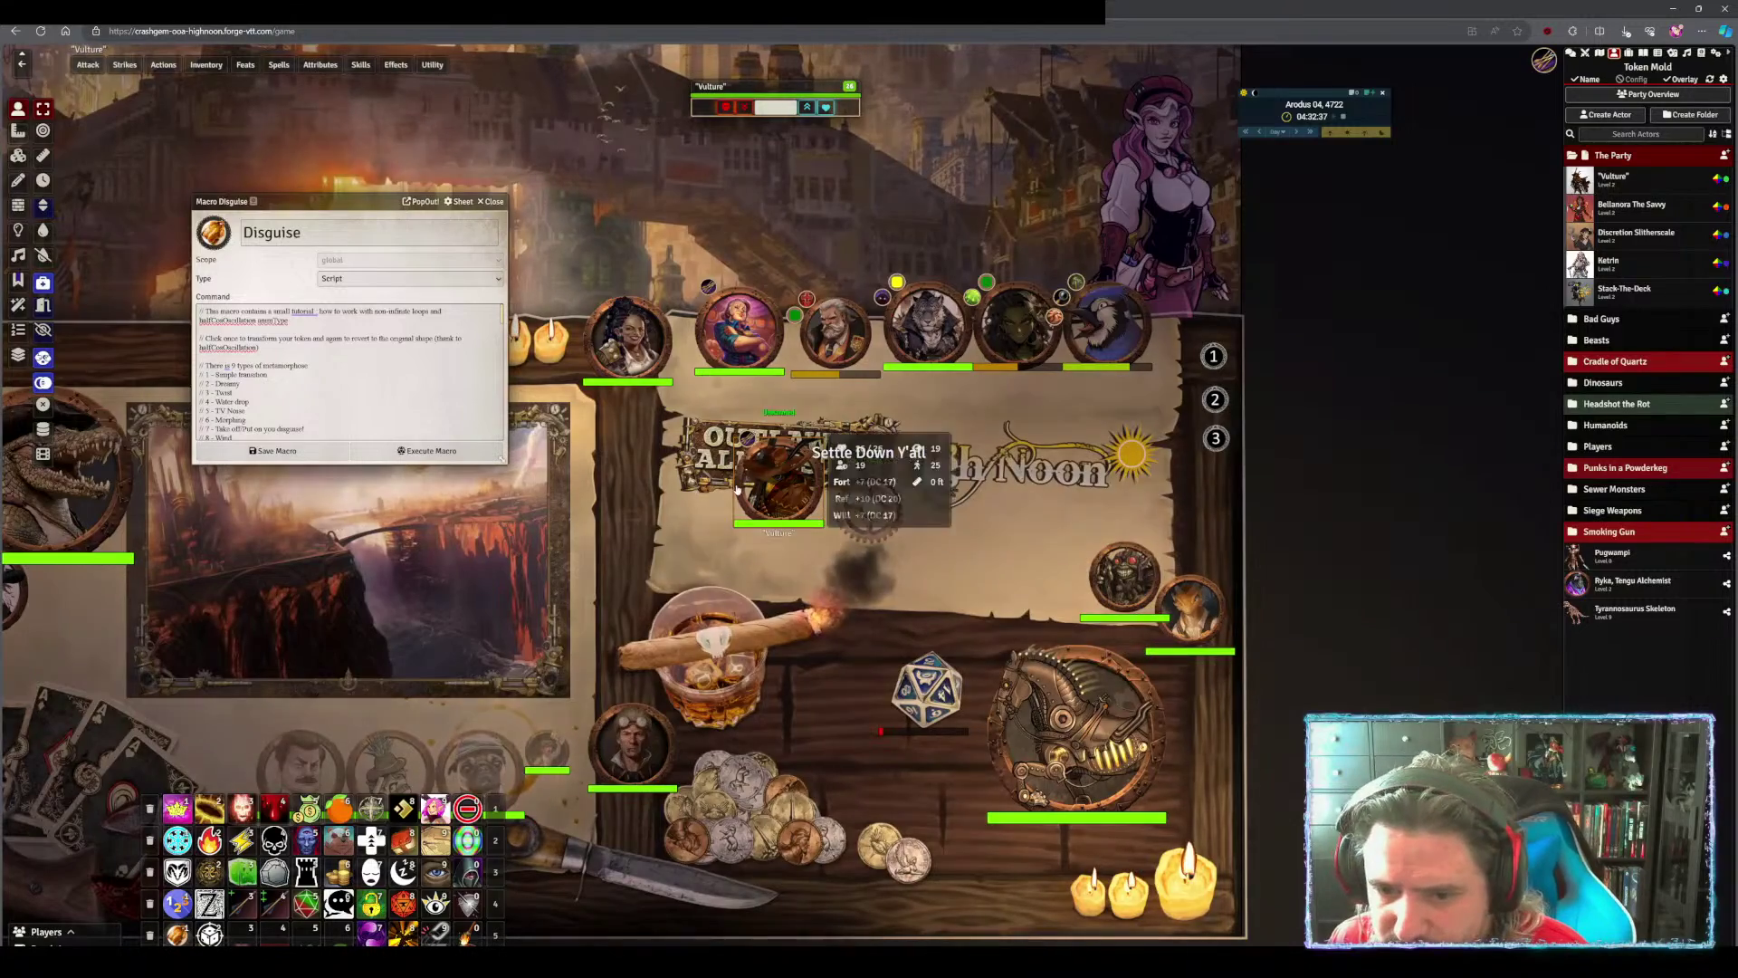
right_click(777, 480)
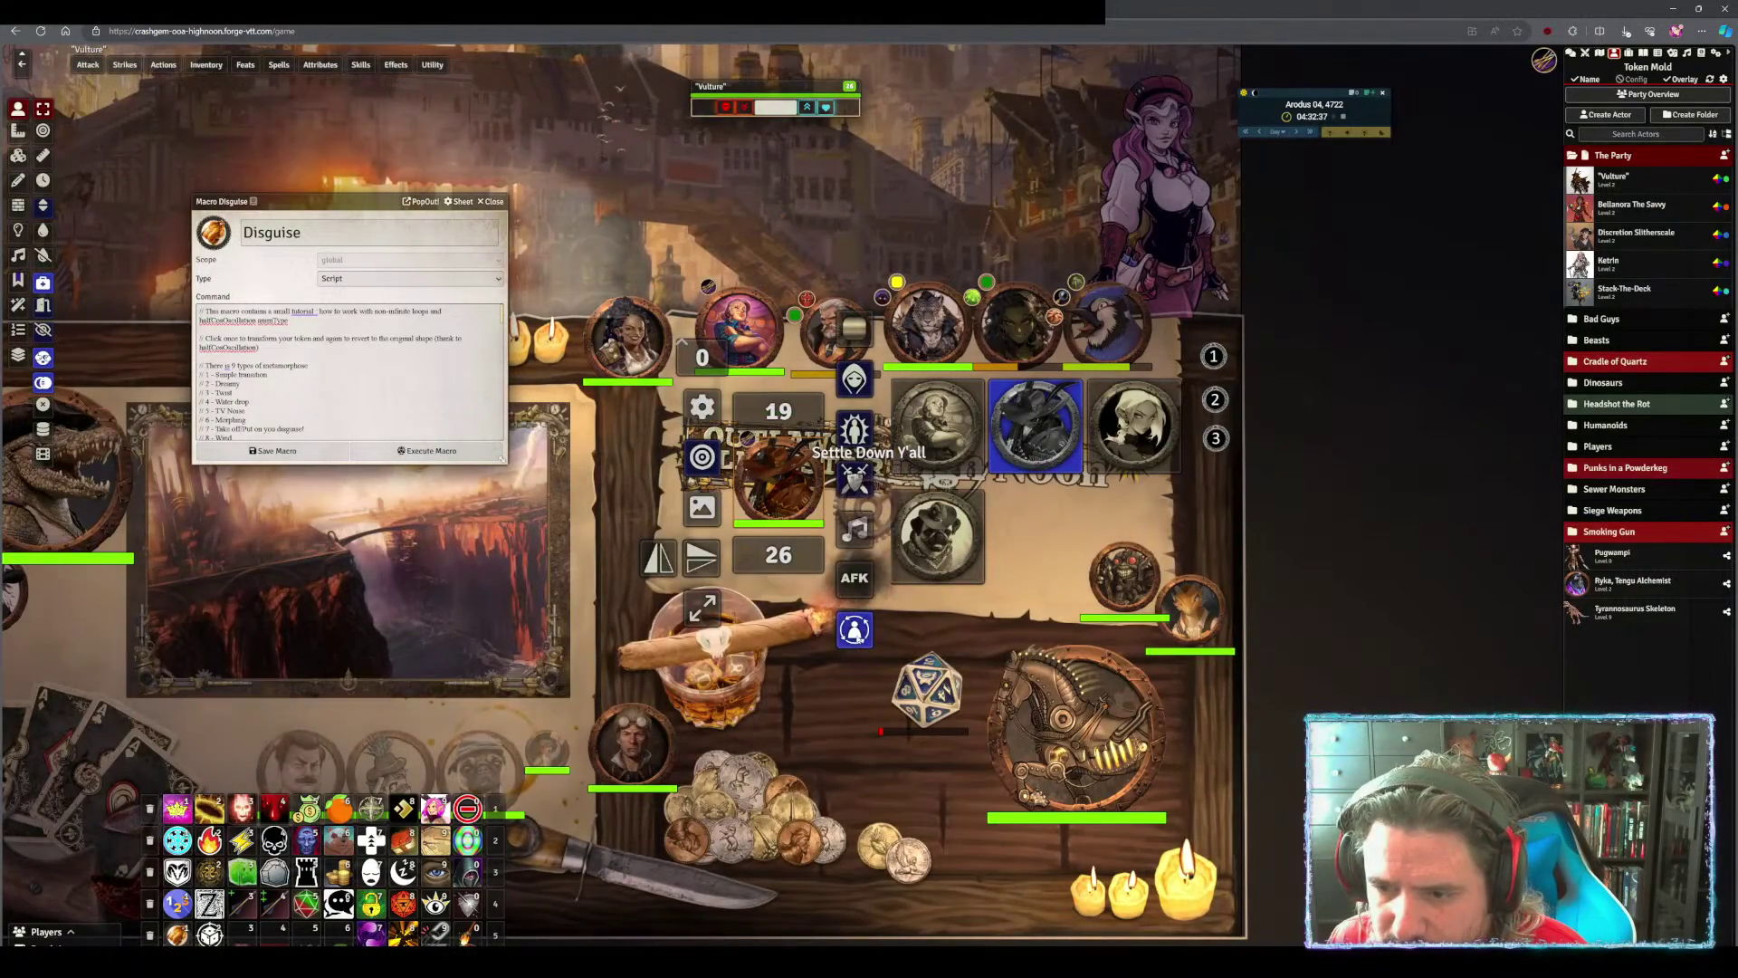
click(848, 536)
double_click(777, 480)
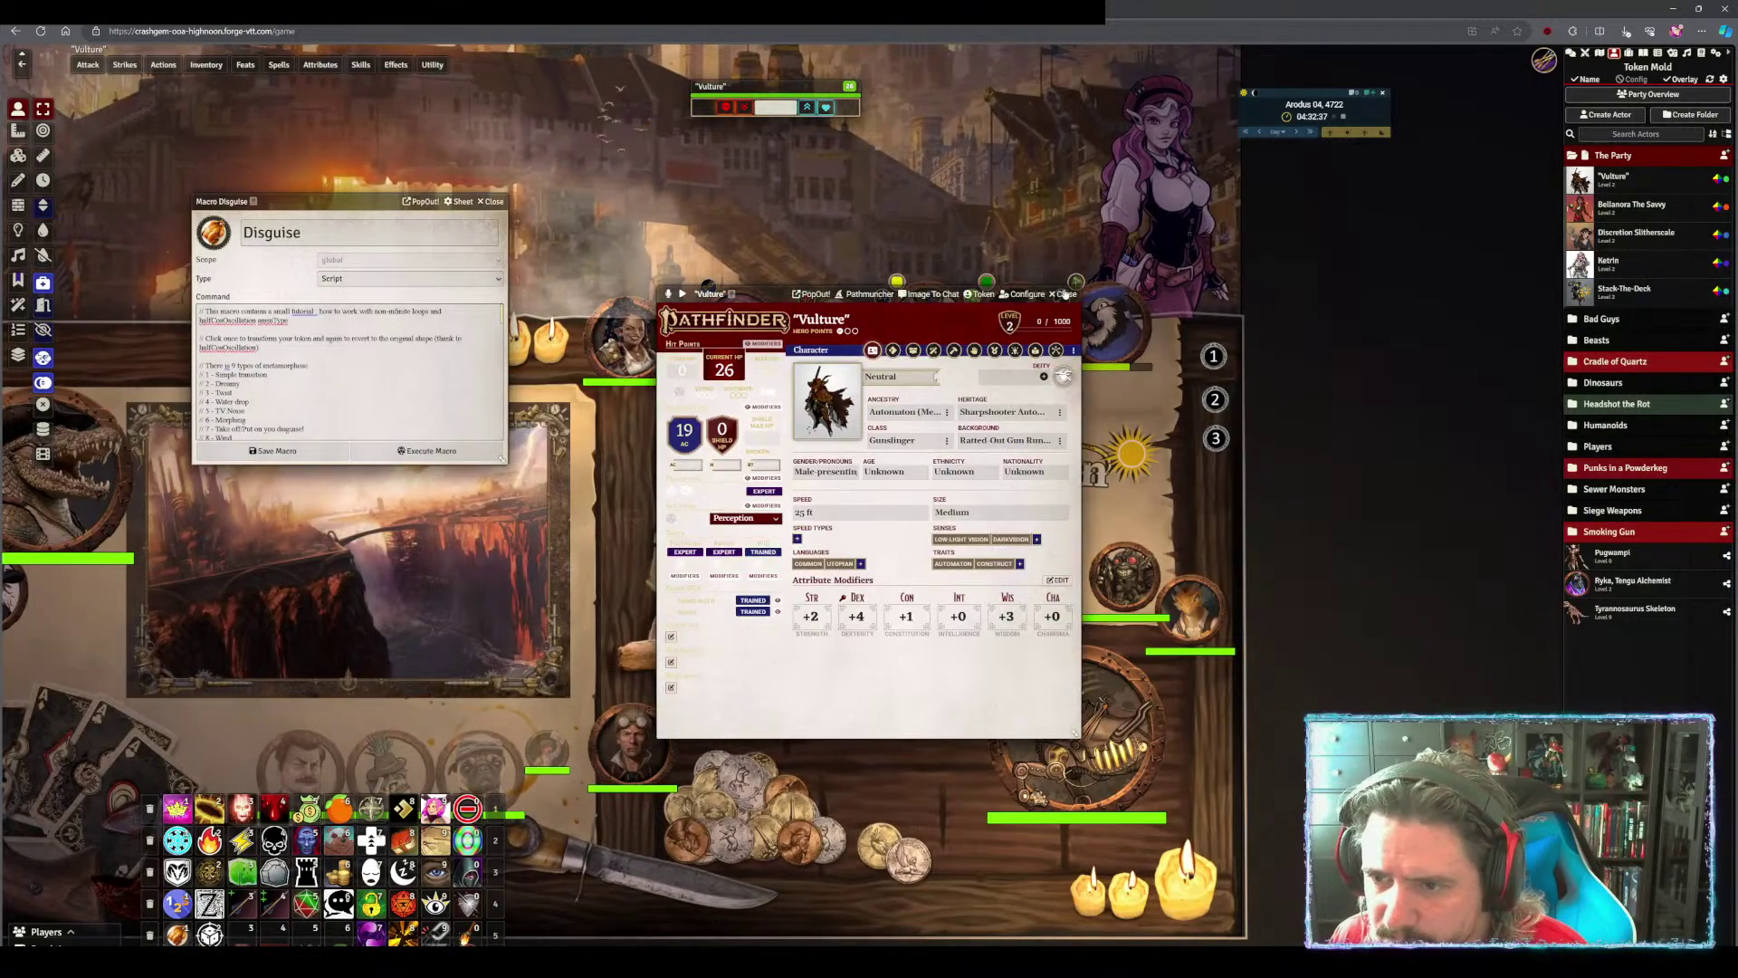
click(1066, 293)
right_click(777, 480)
click(846, 503)
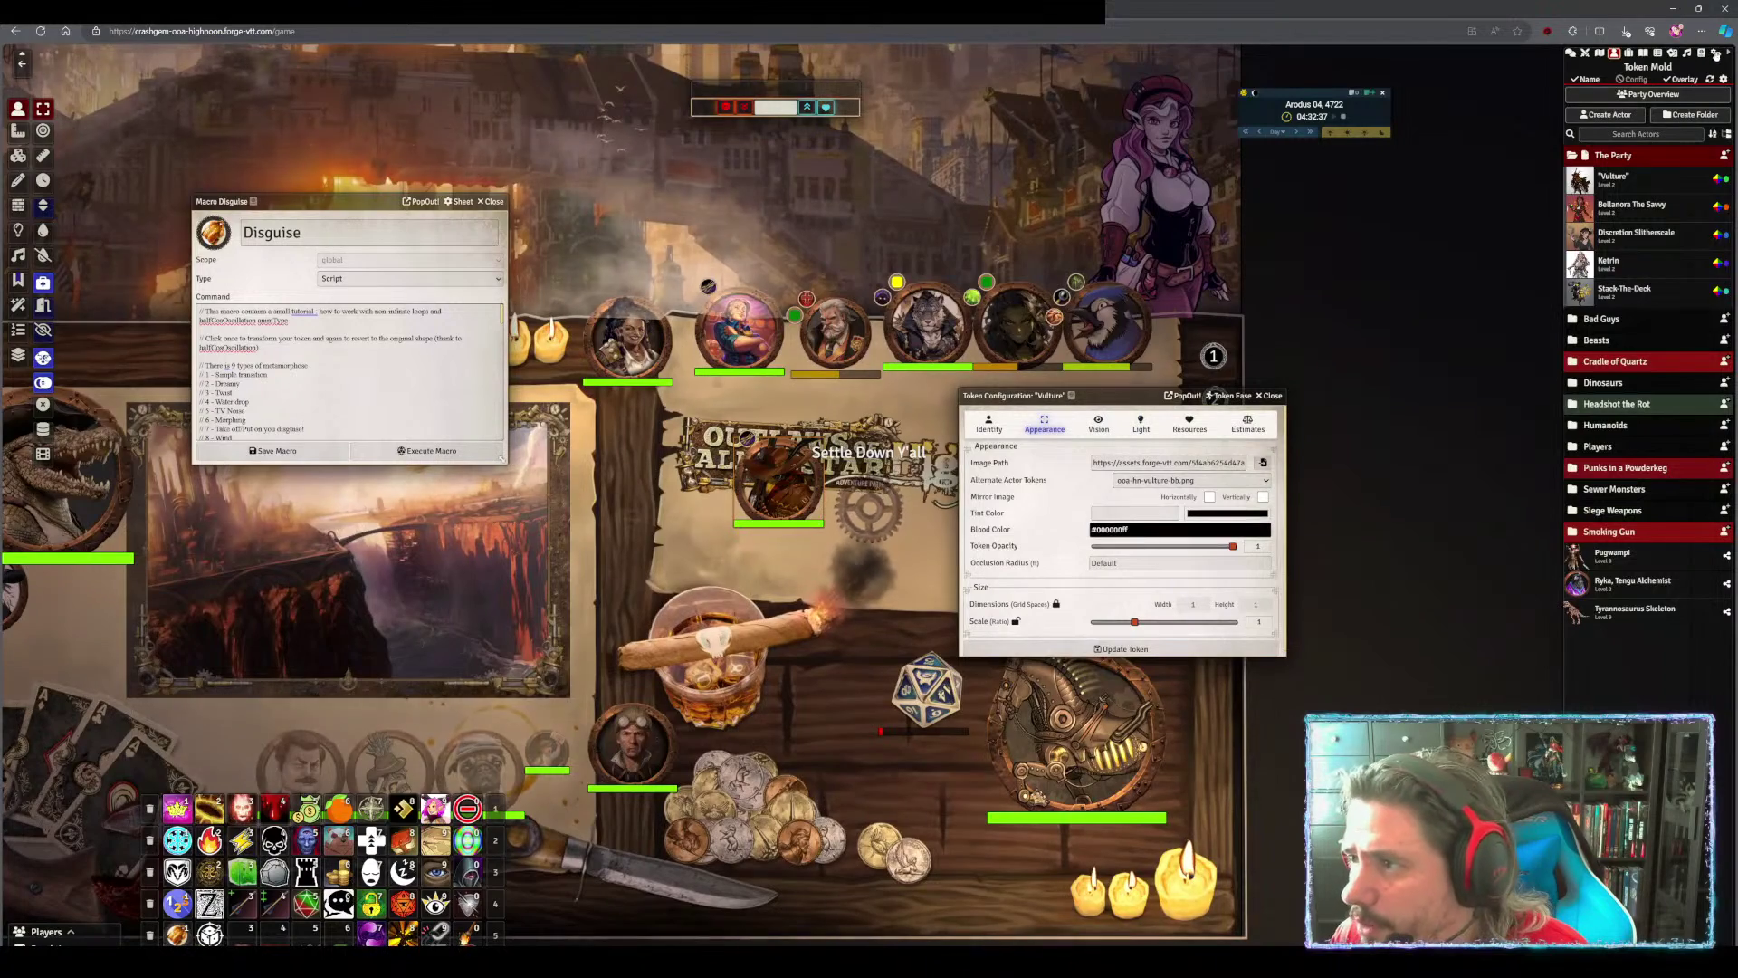
Search the world's installed modules for "momo" and close the module list
click(1717, 54)
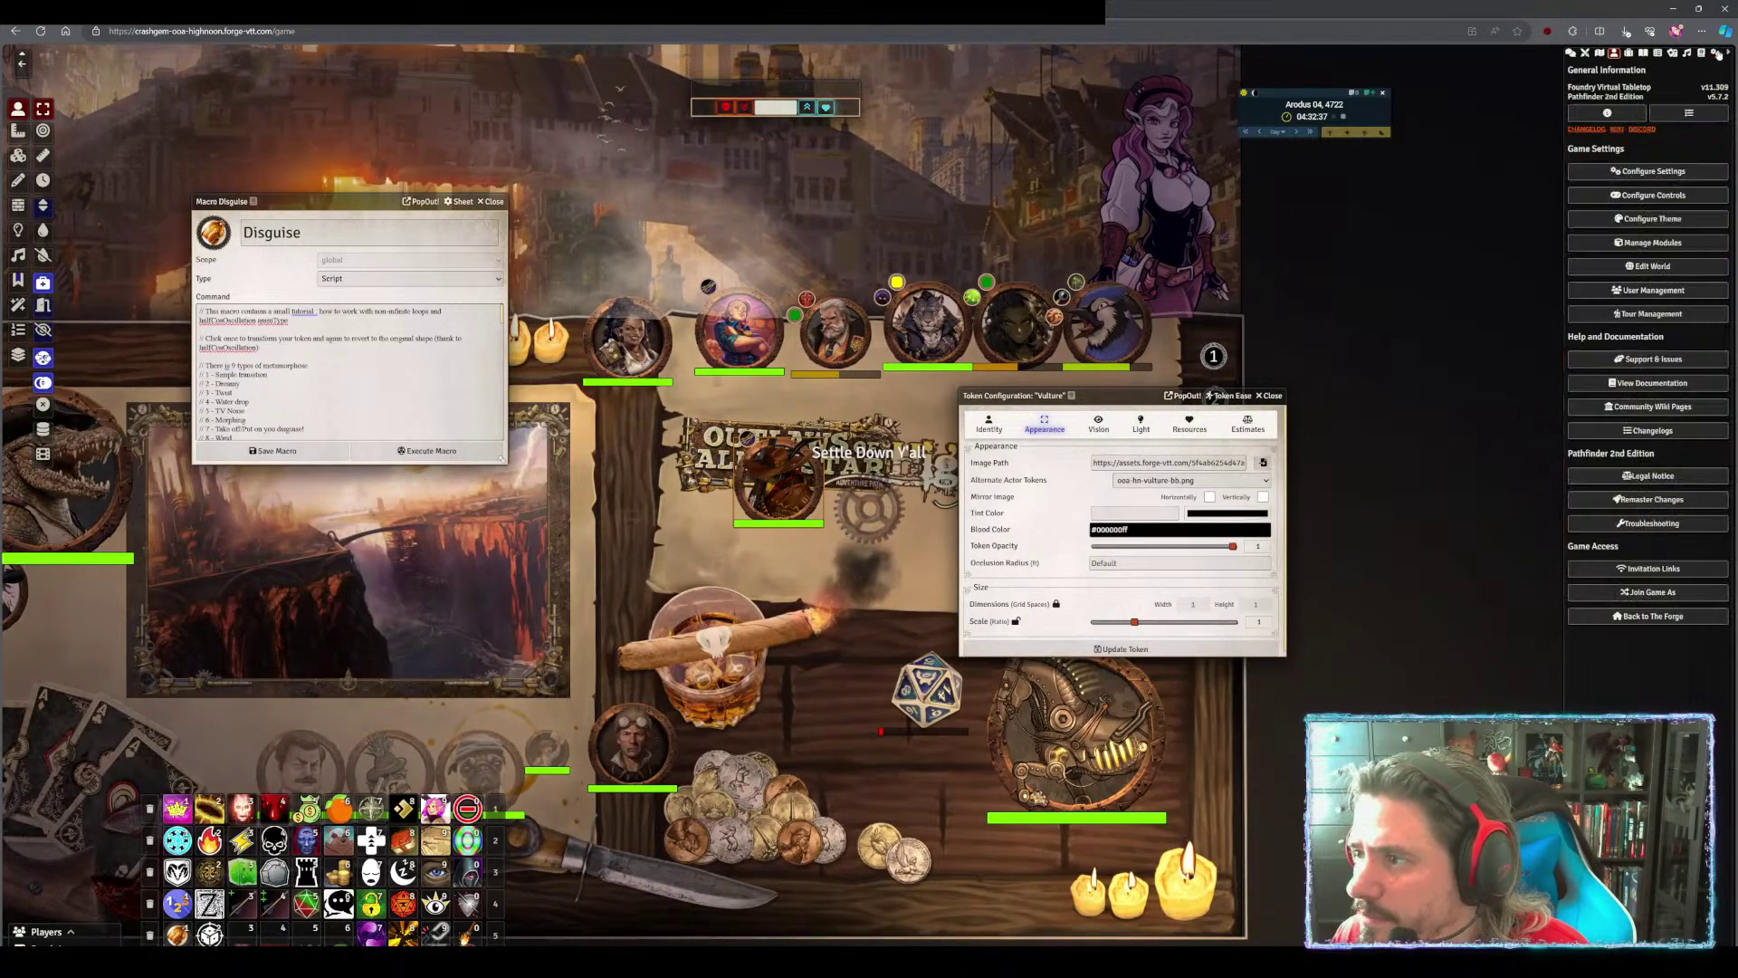
click(1653, 243)
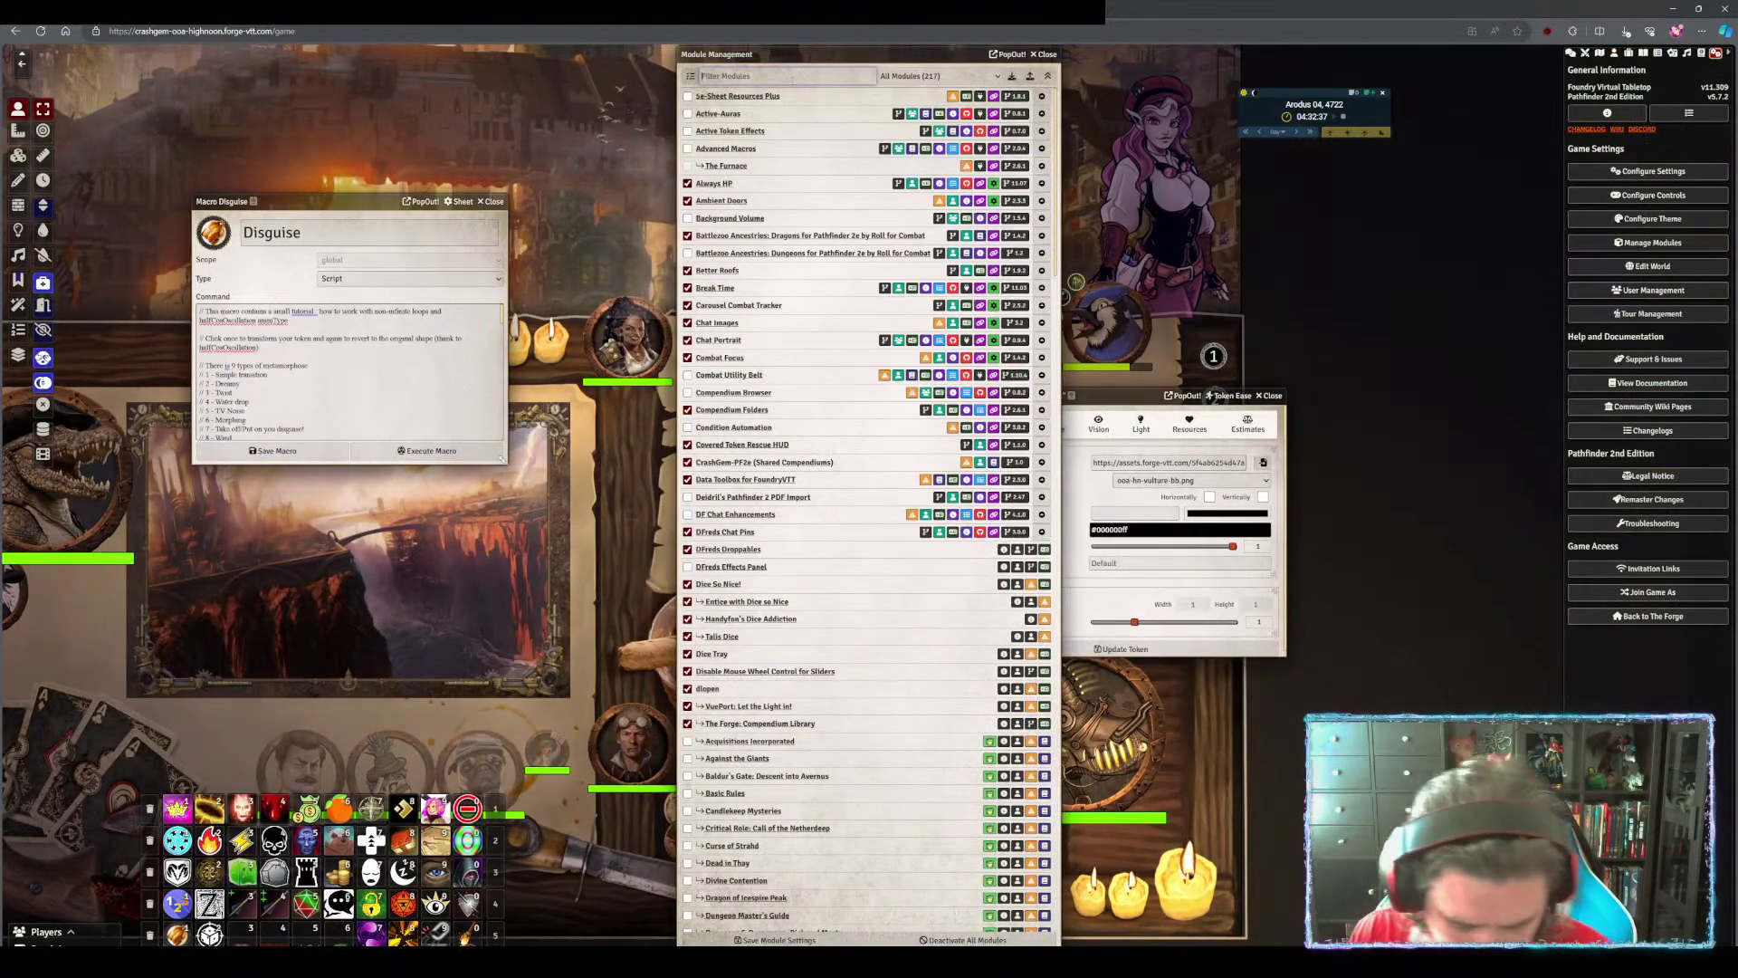
text(momo)
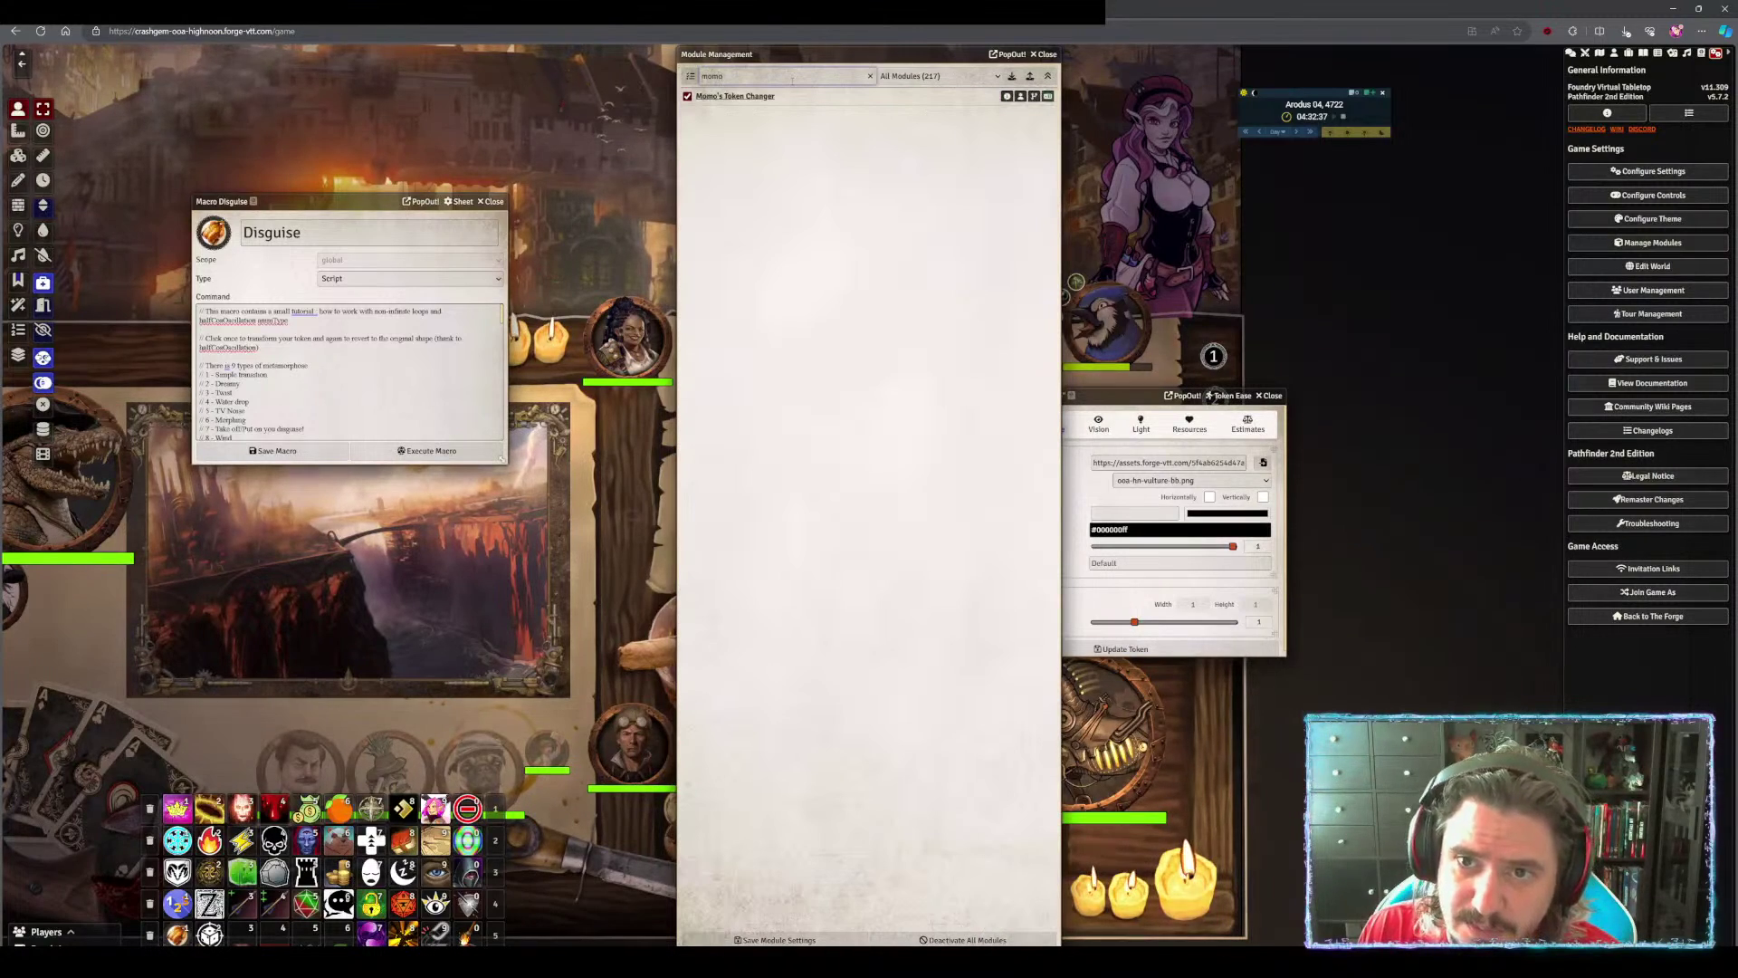
key(BackSpace)
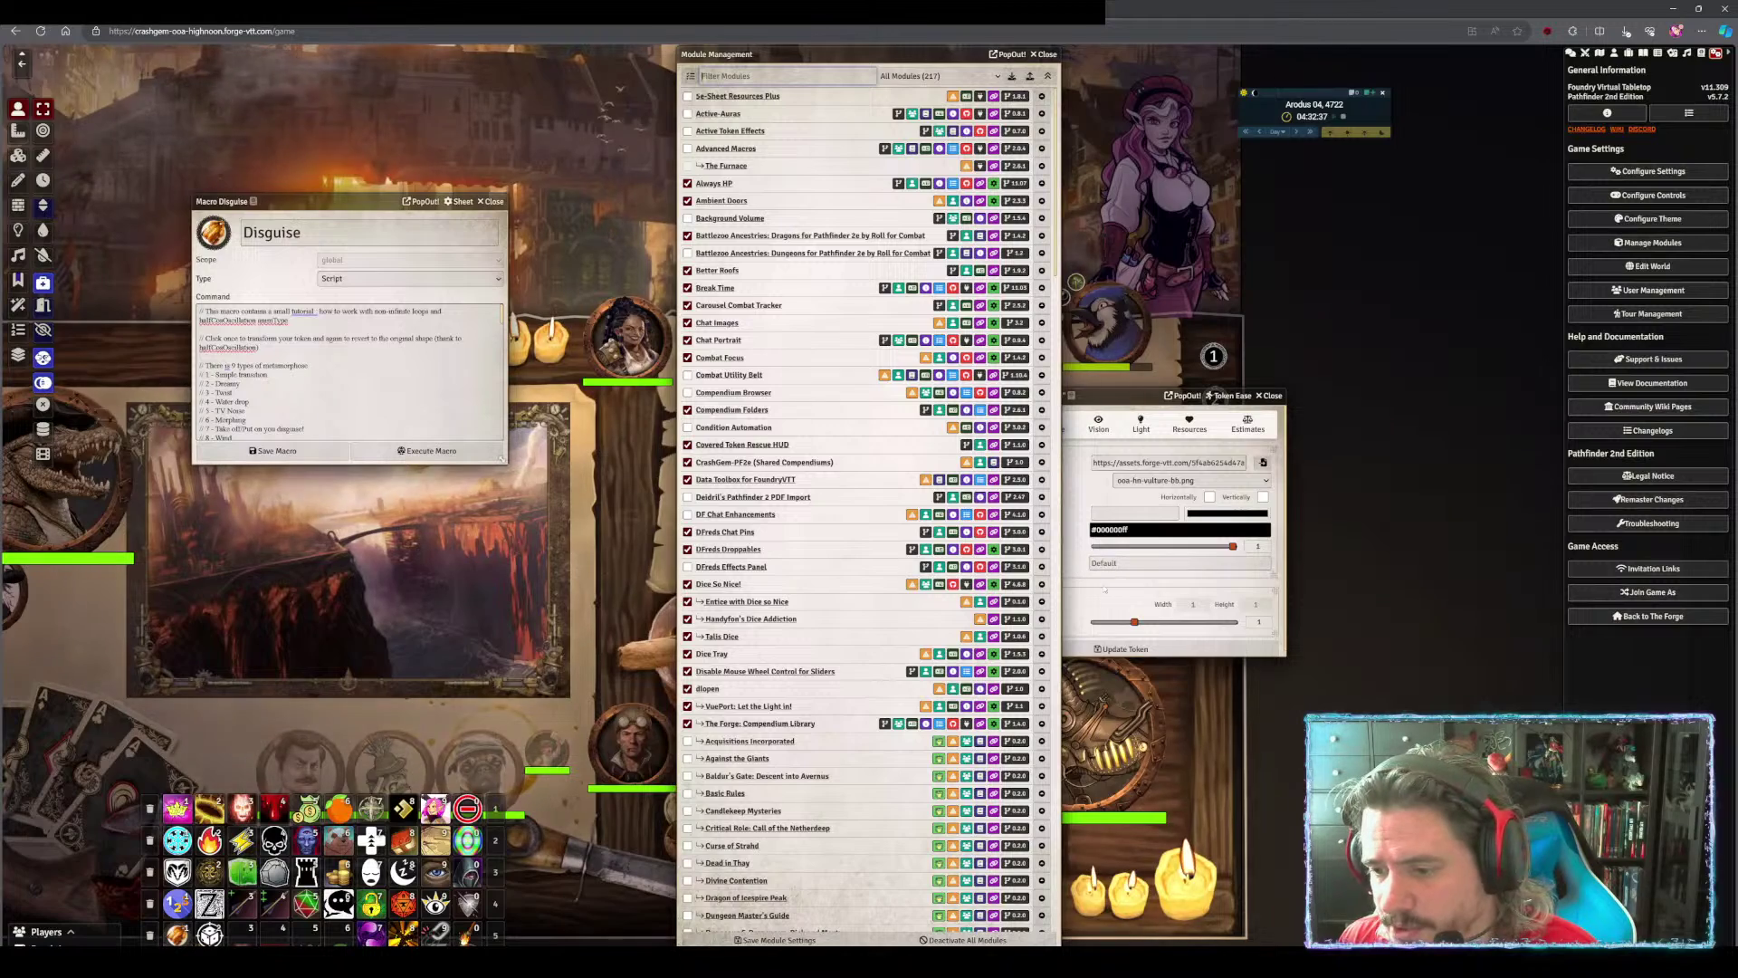
click(1046, 54)
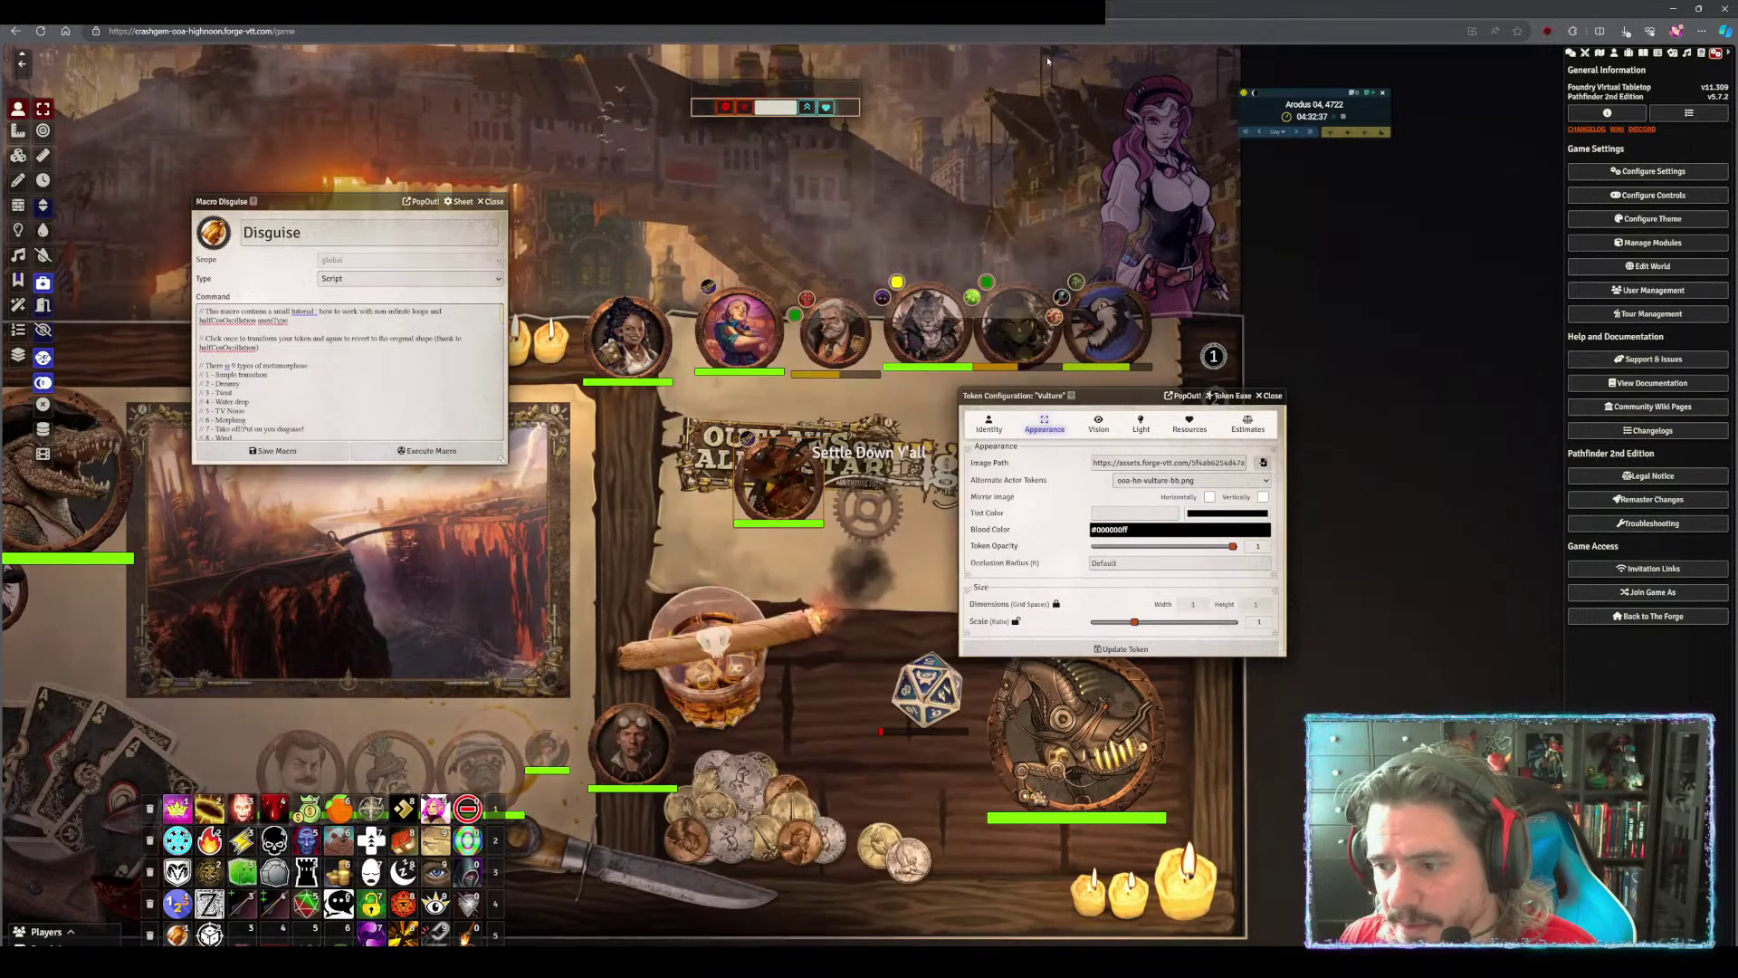
scroll(1094, 622, down, 1)
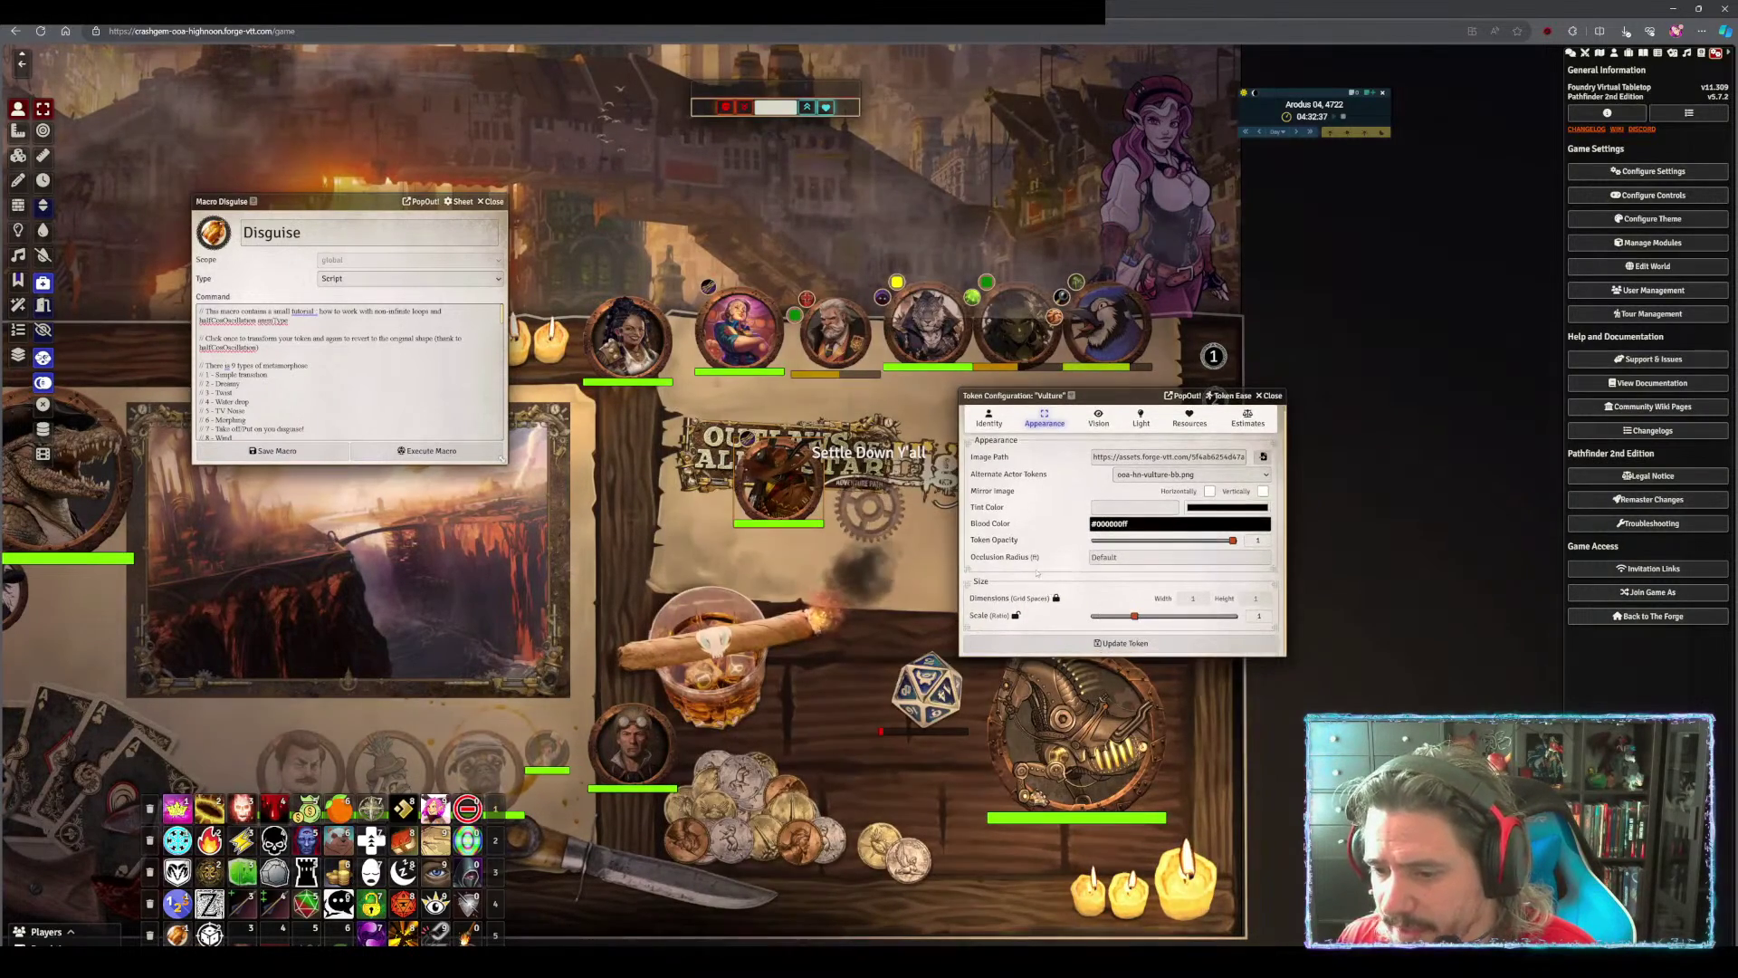
click(1123, 523)
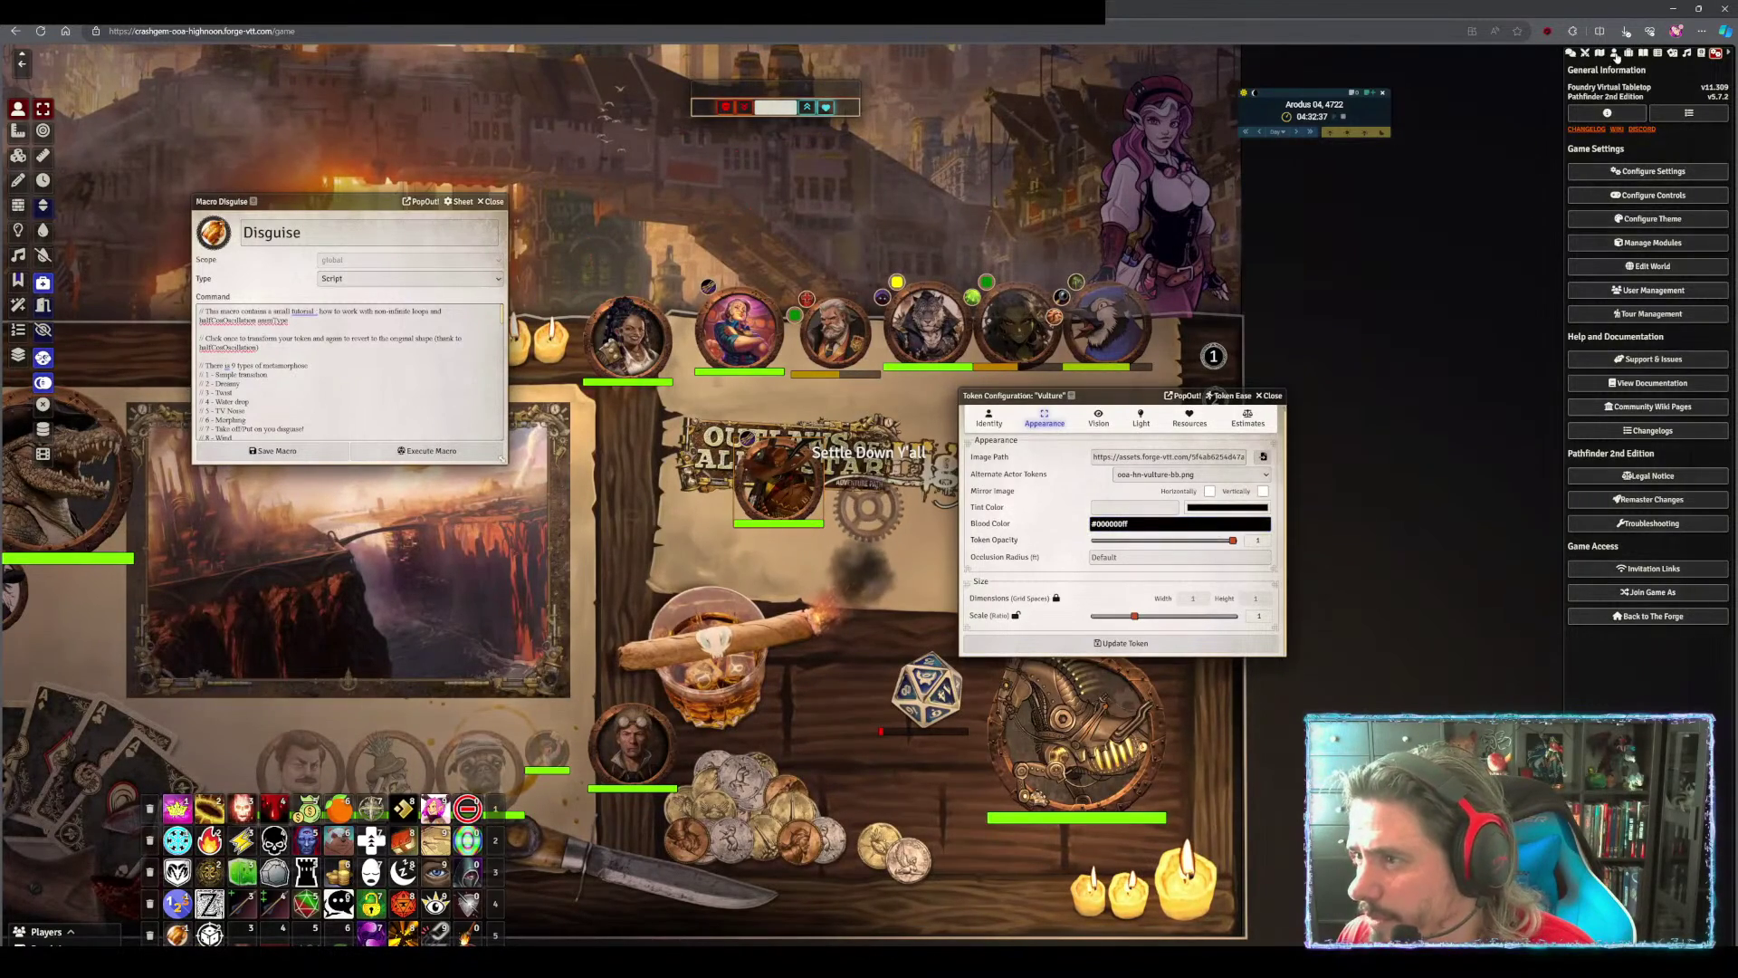
Filter the actors by "citi" and place two Alkenstar Citizen tokens above the row of character tokens
click(1616, 54)
text(c)
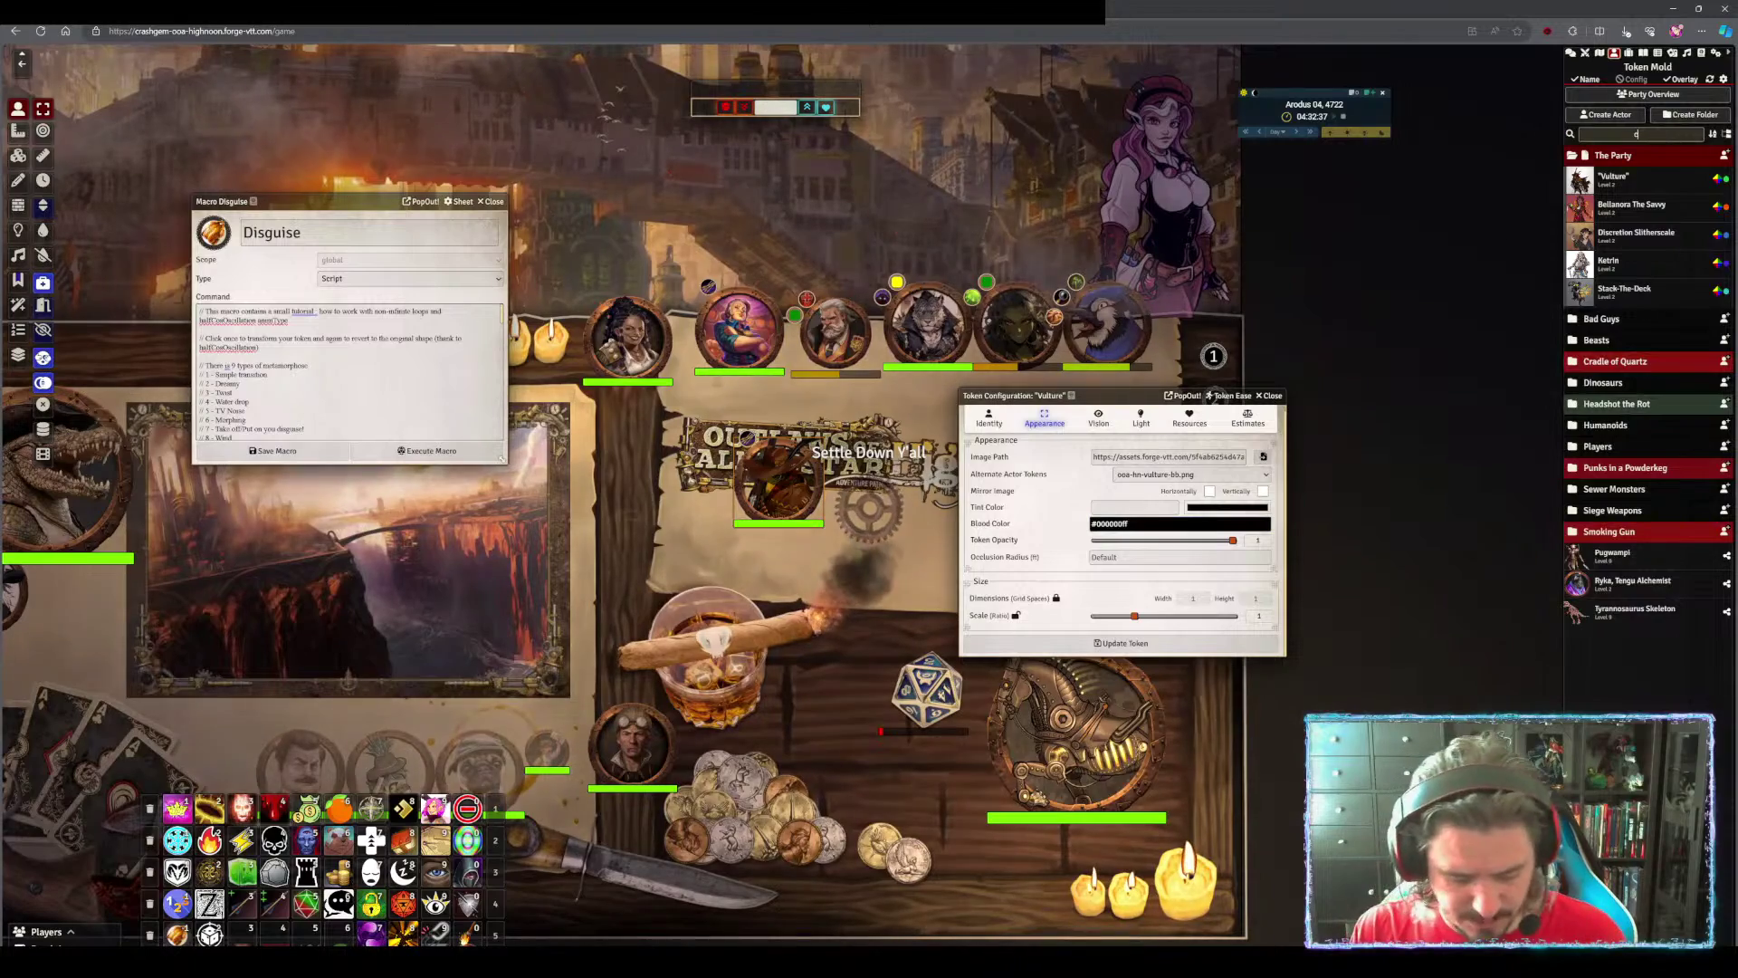
text(iti)
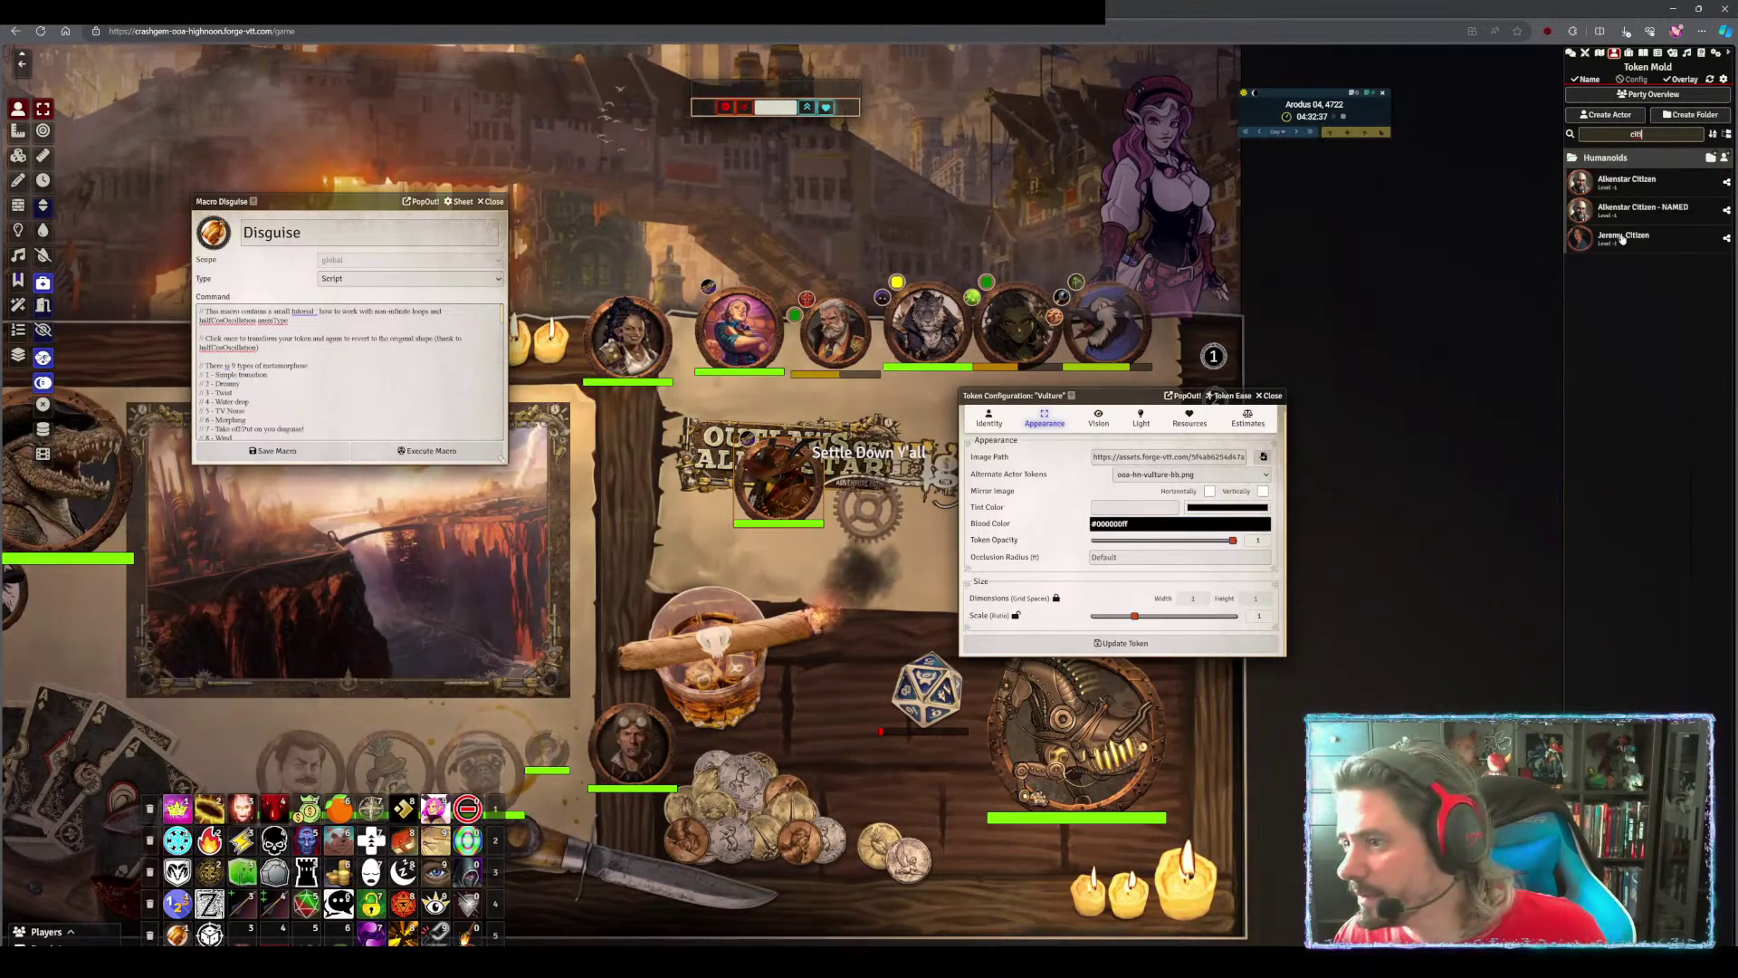
drag(1622, 181, 886, 212)
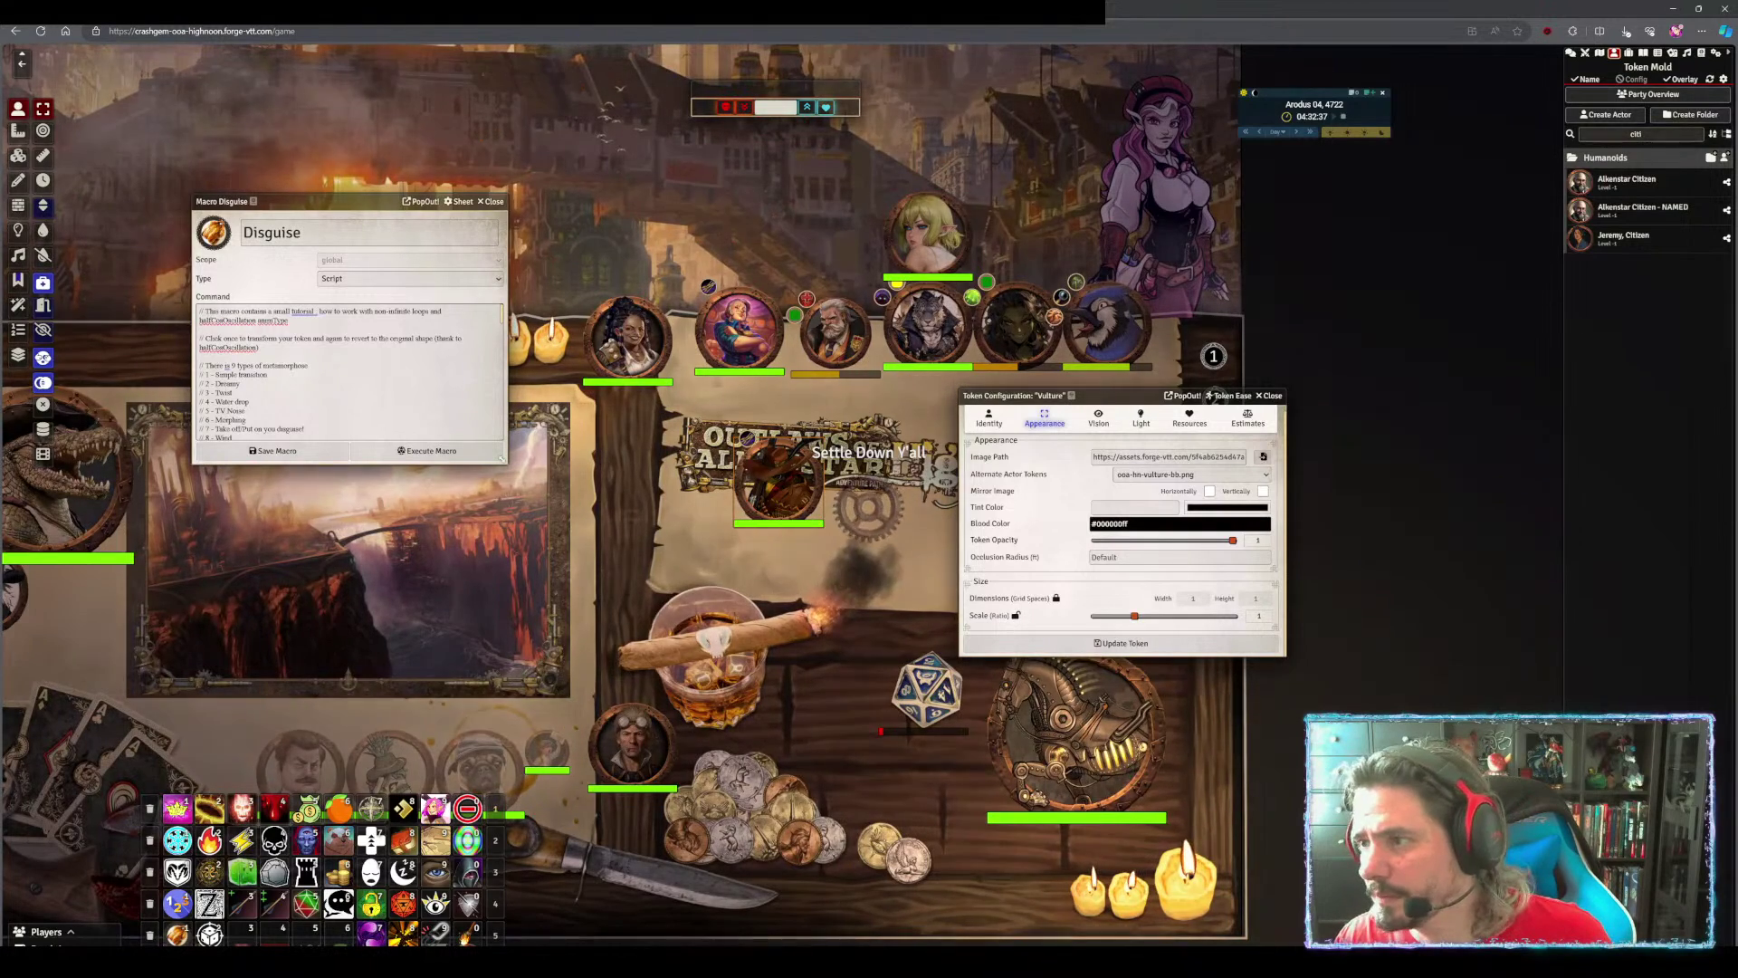
drag(1620, 181, 1005, 152)
drag(1005, 152, 1004, 154)
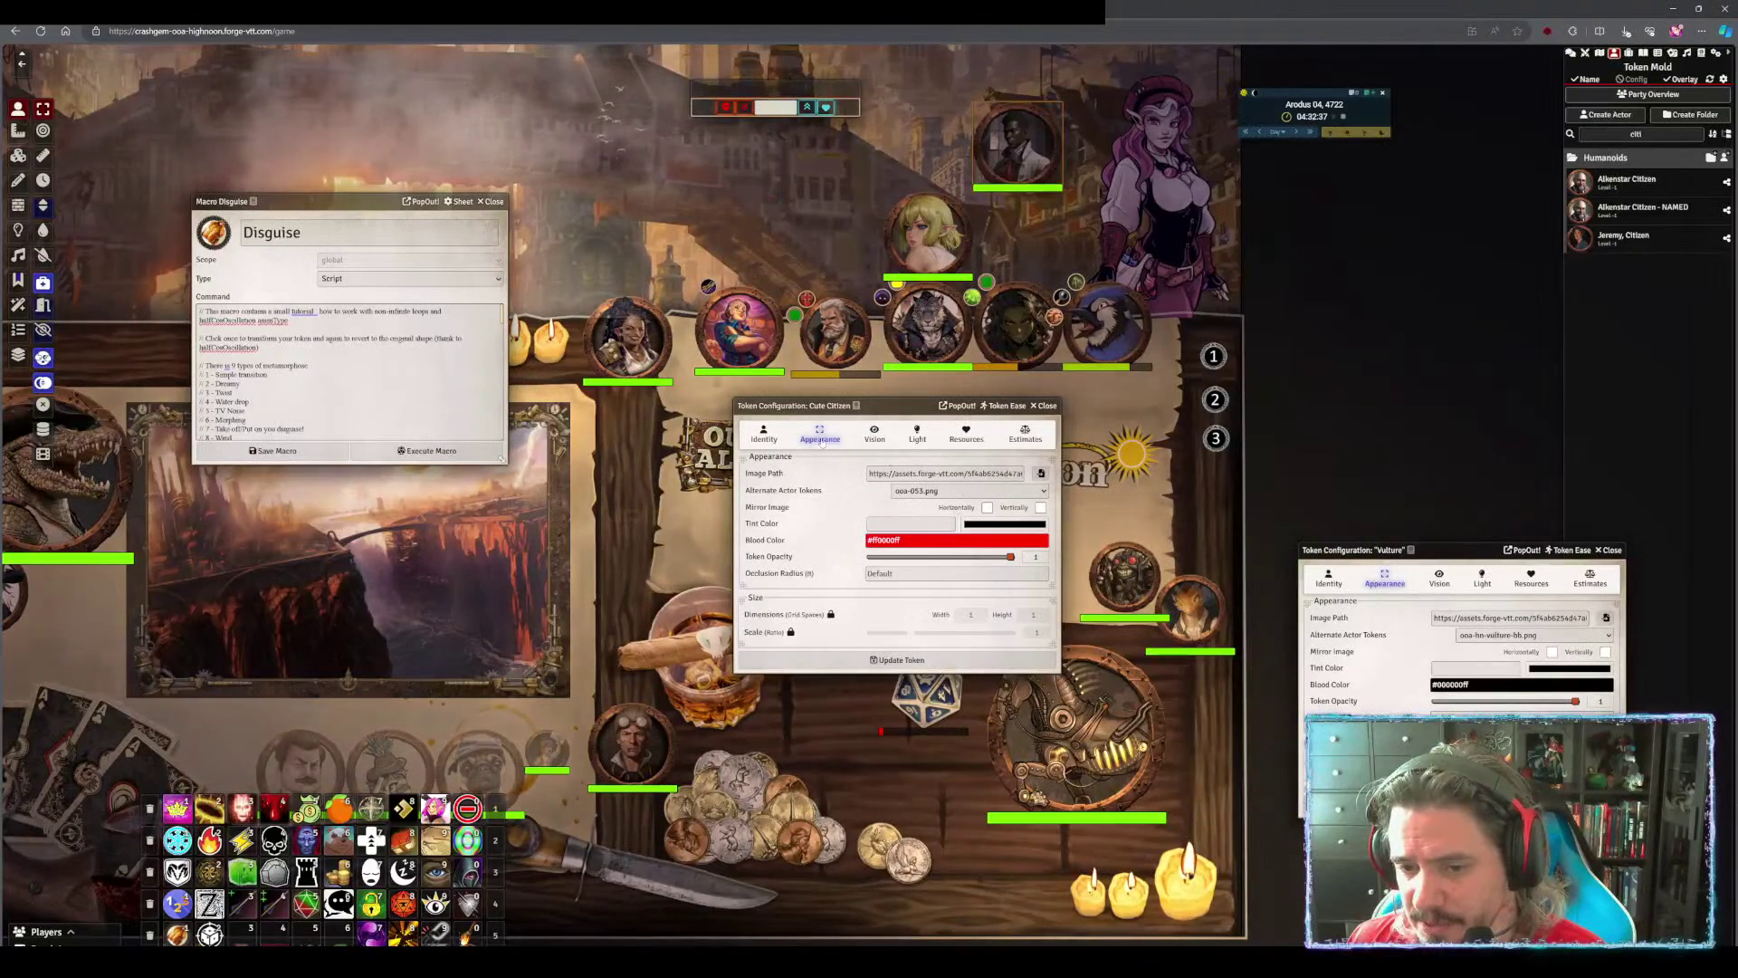
Check the identity and appearance settings of a placed citizen token and close its configuration
click(766, 437)
click(802, 442)
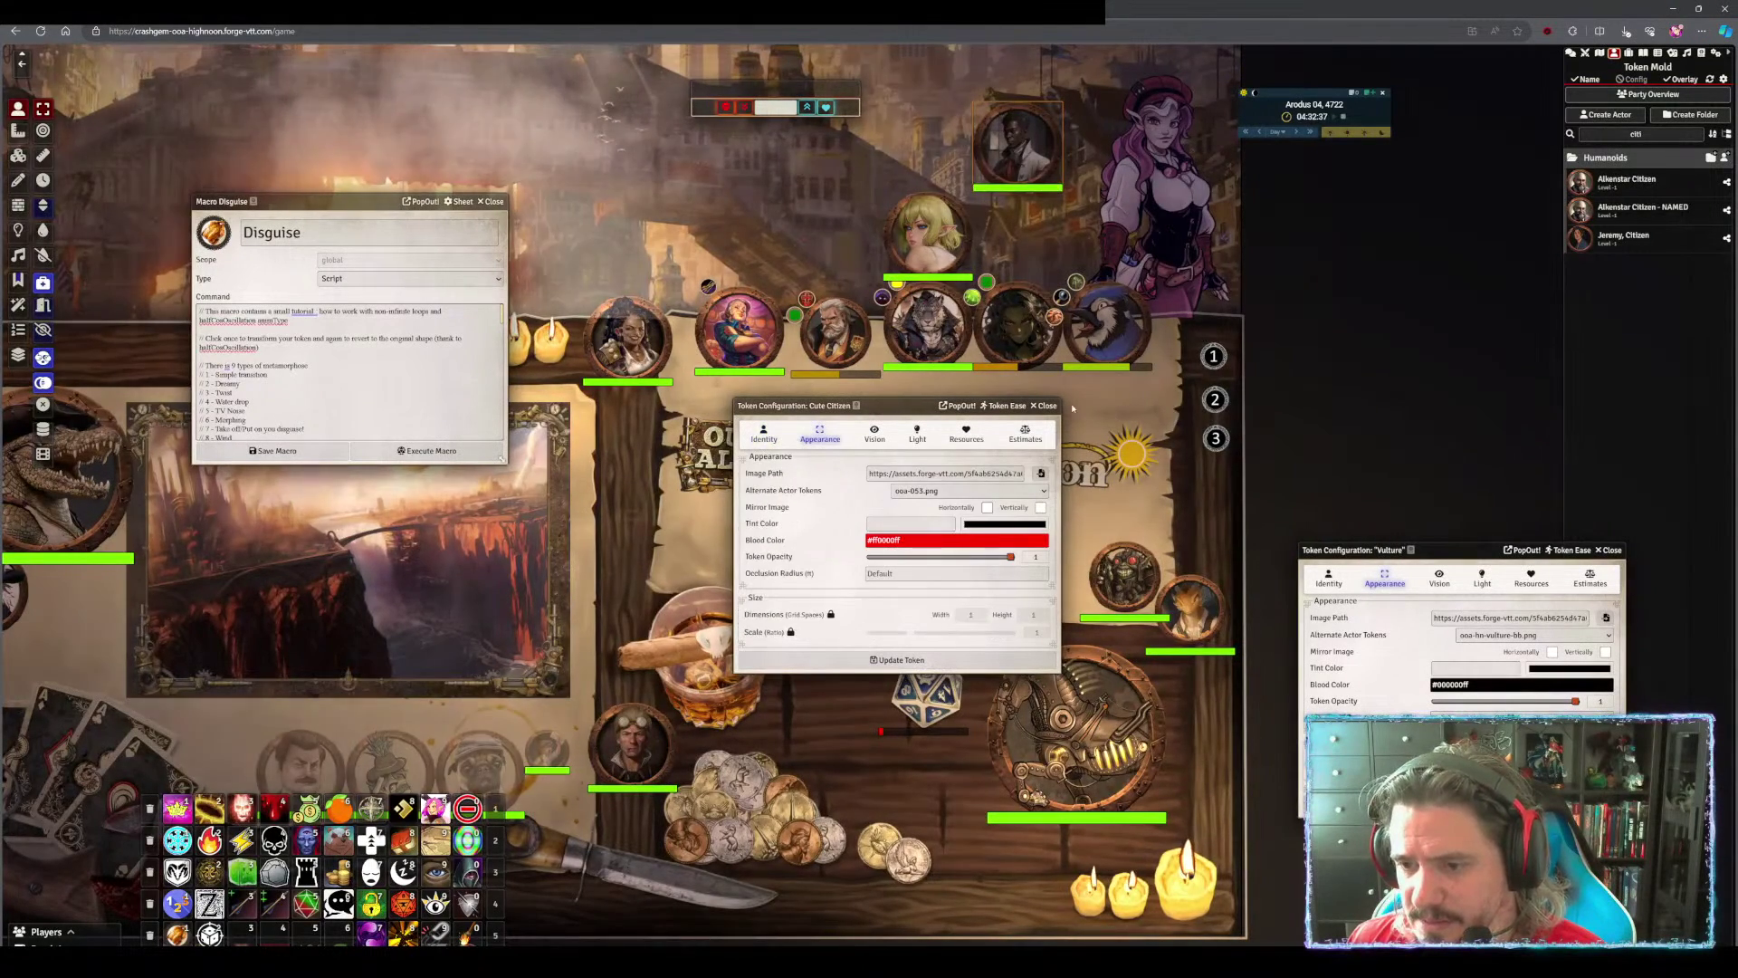
click(1044, 405)
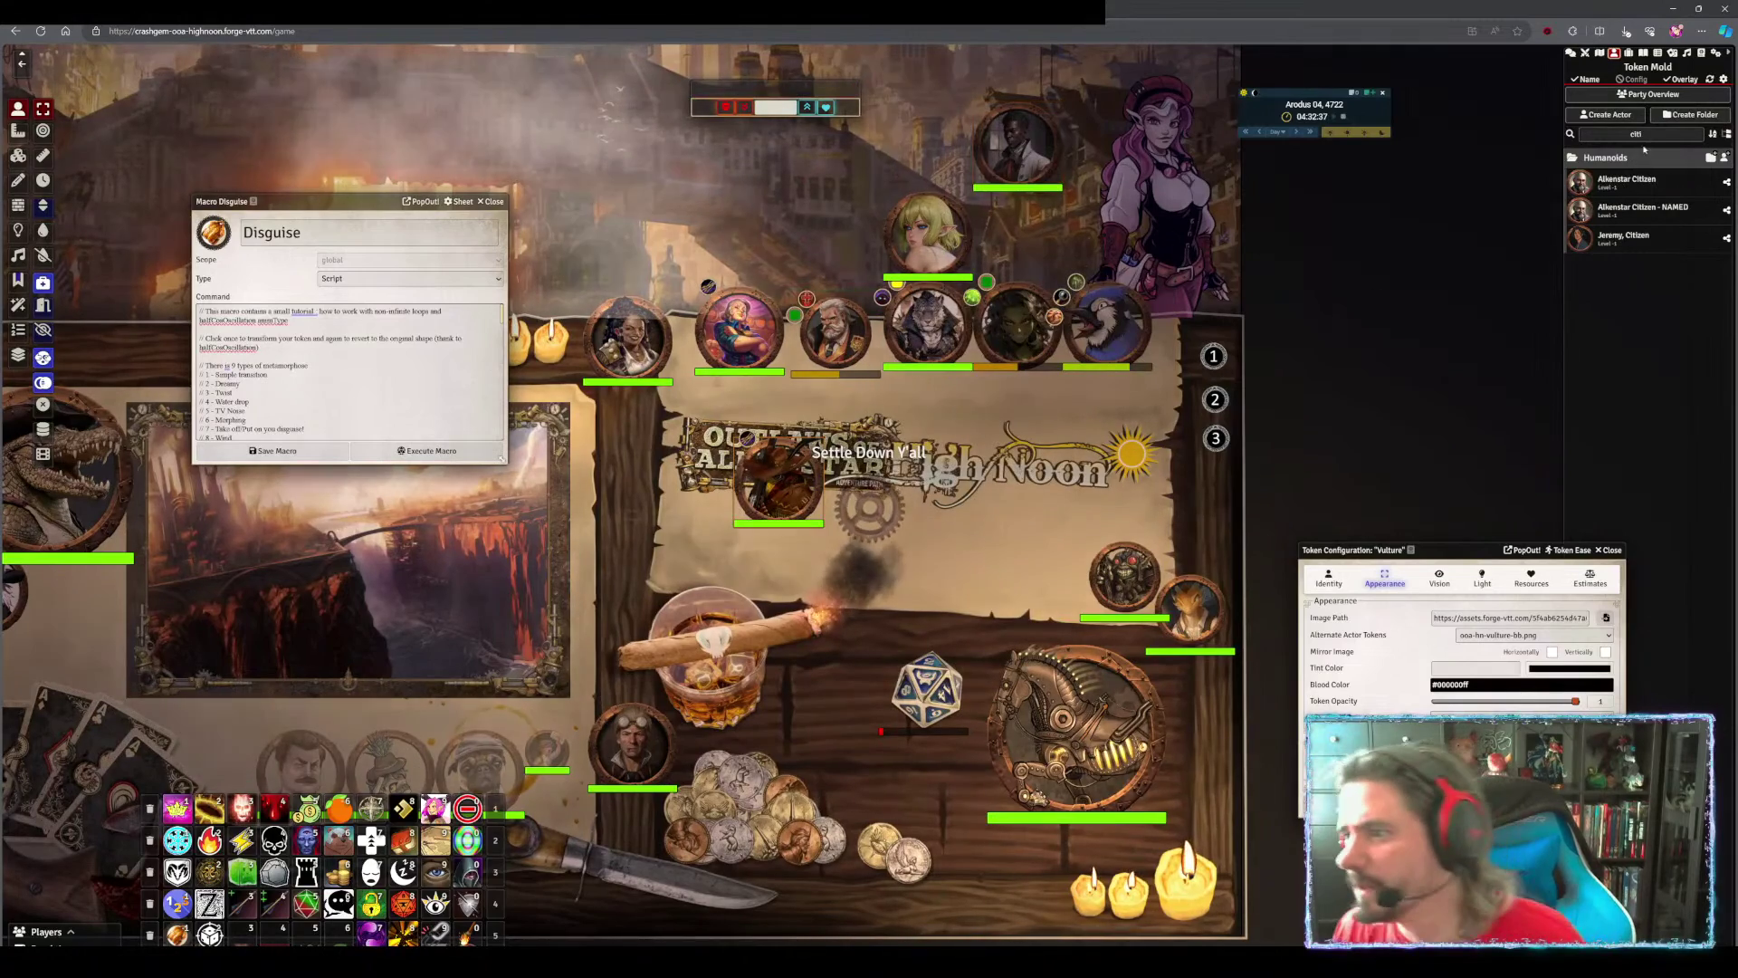
Filter the actors by "tric" and place a Triceratops token over the edge of the canyon picture
key(BackSpace)
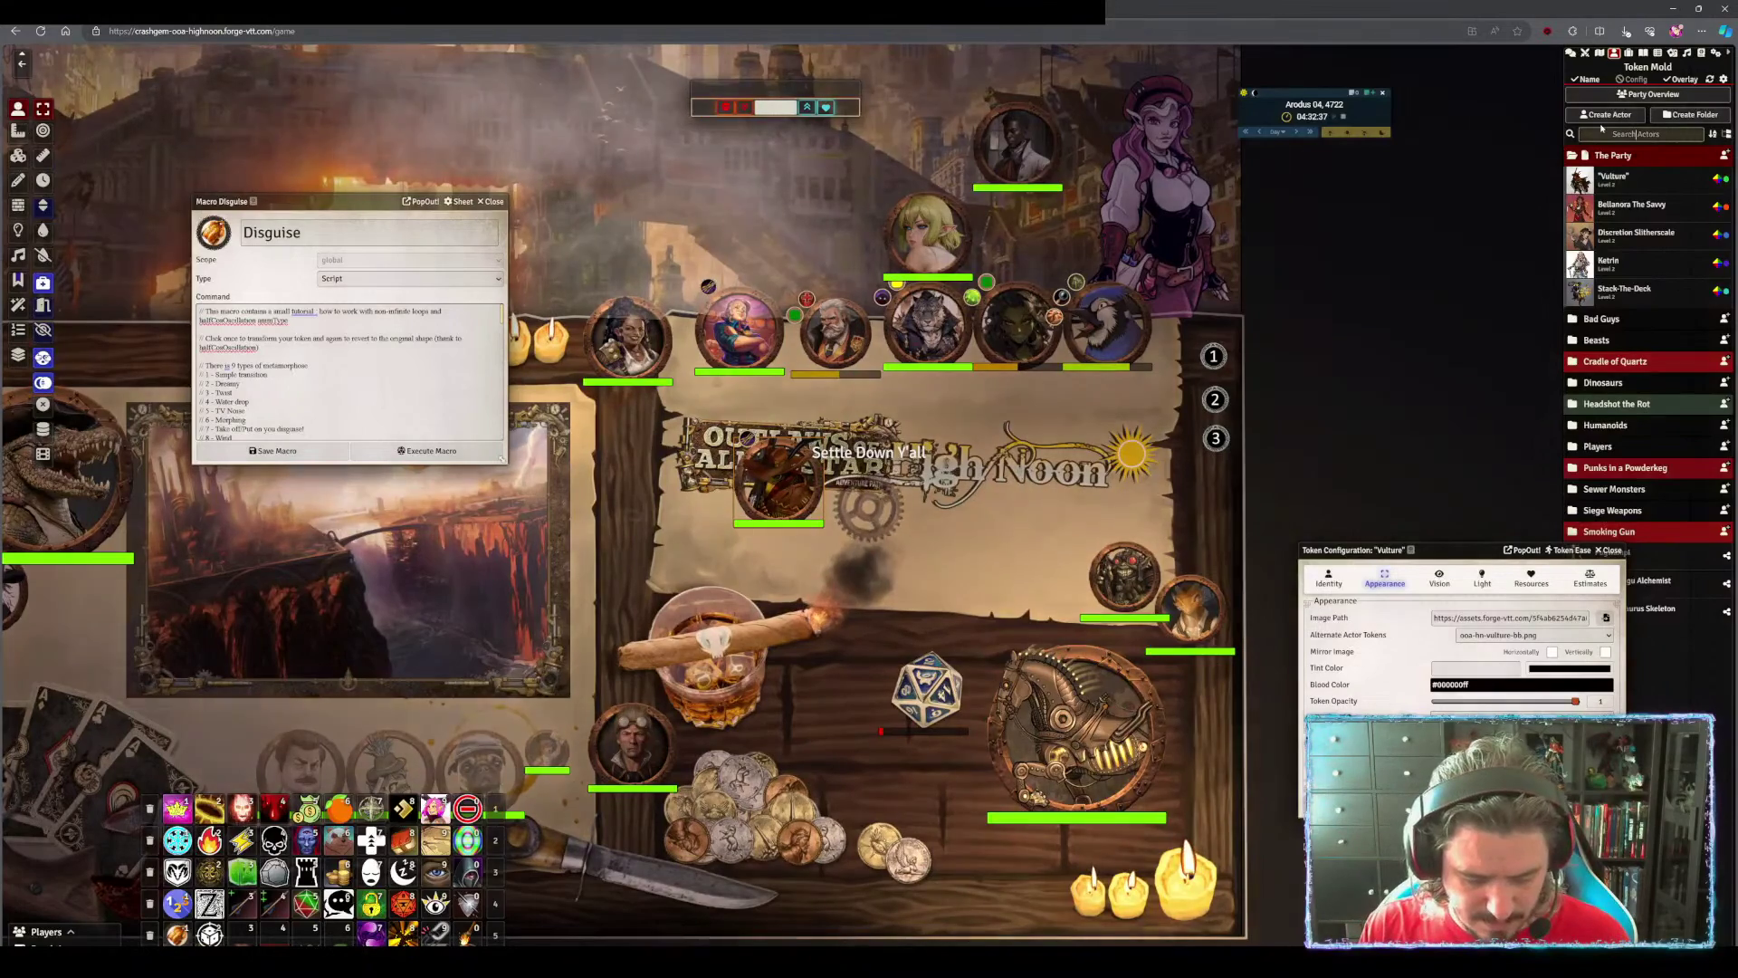
text(tric)
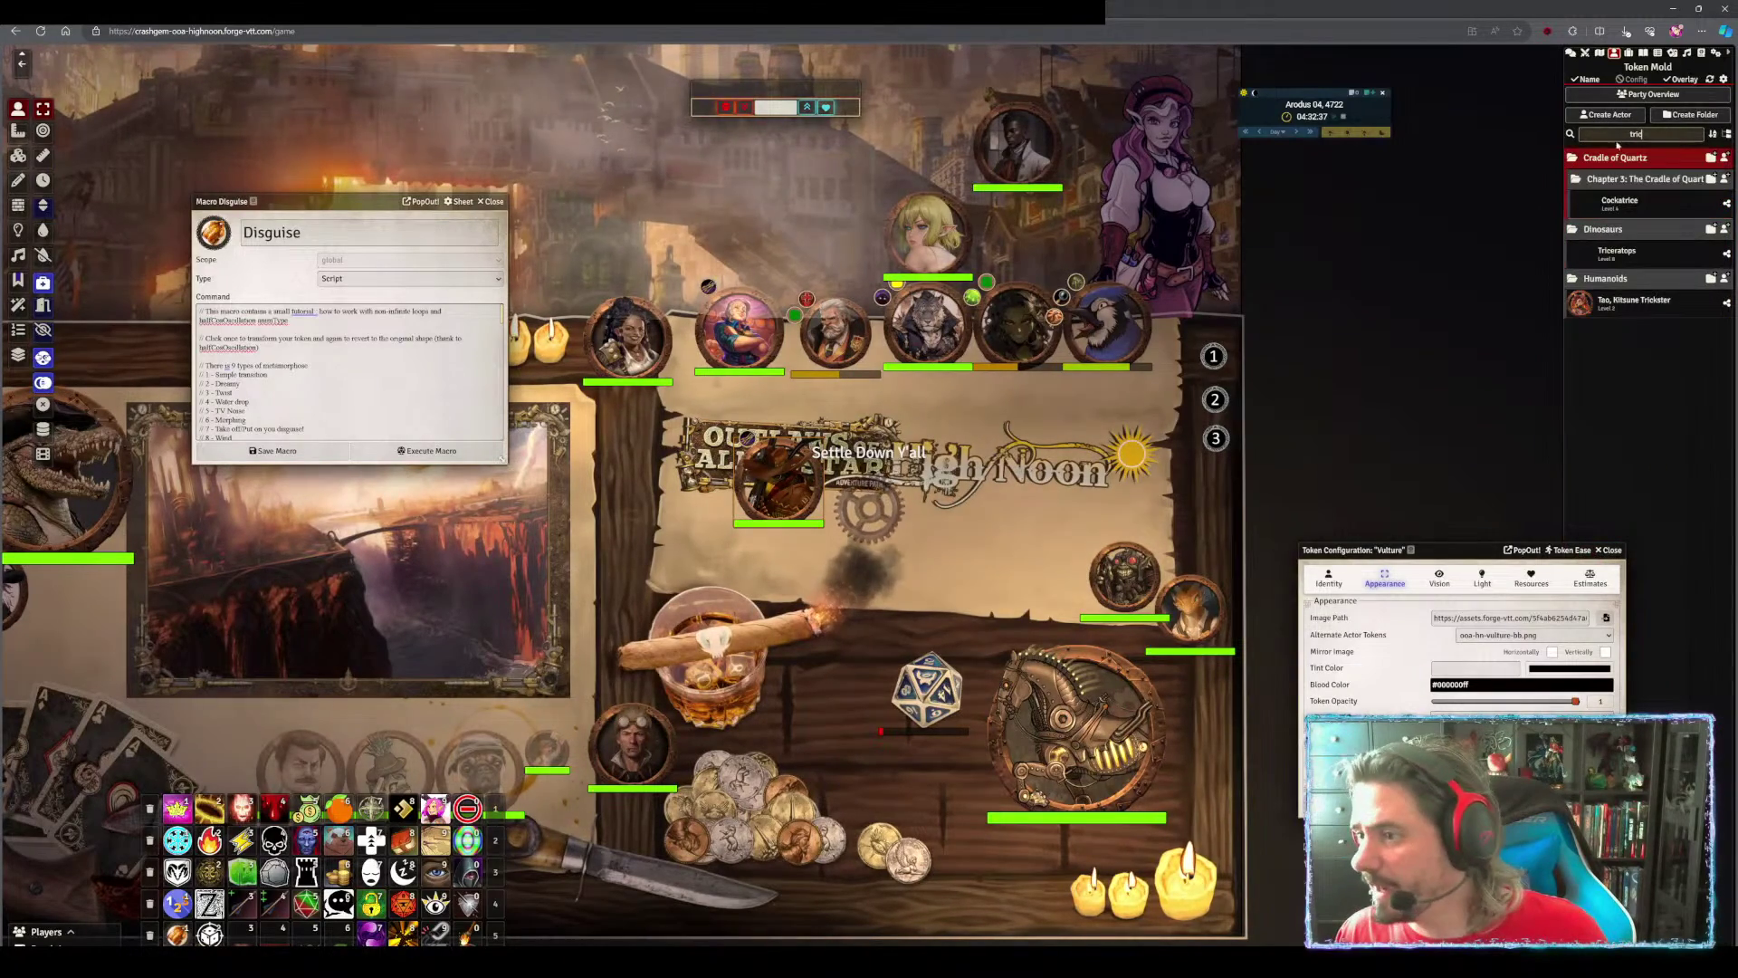
drag(1618, 255, 525, 439)
click(645, 592)
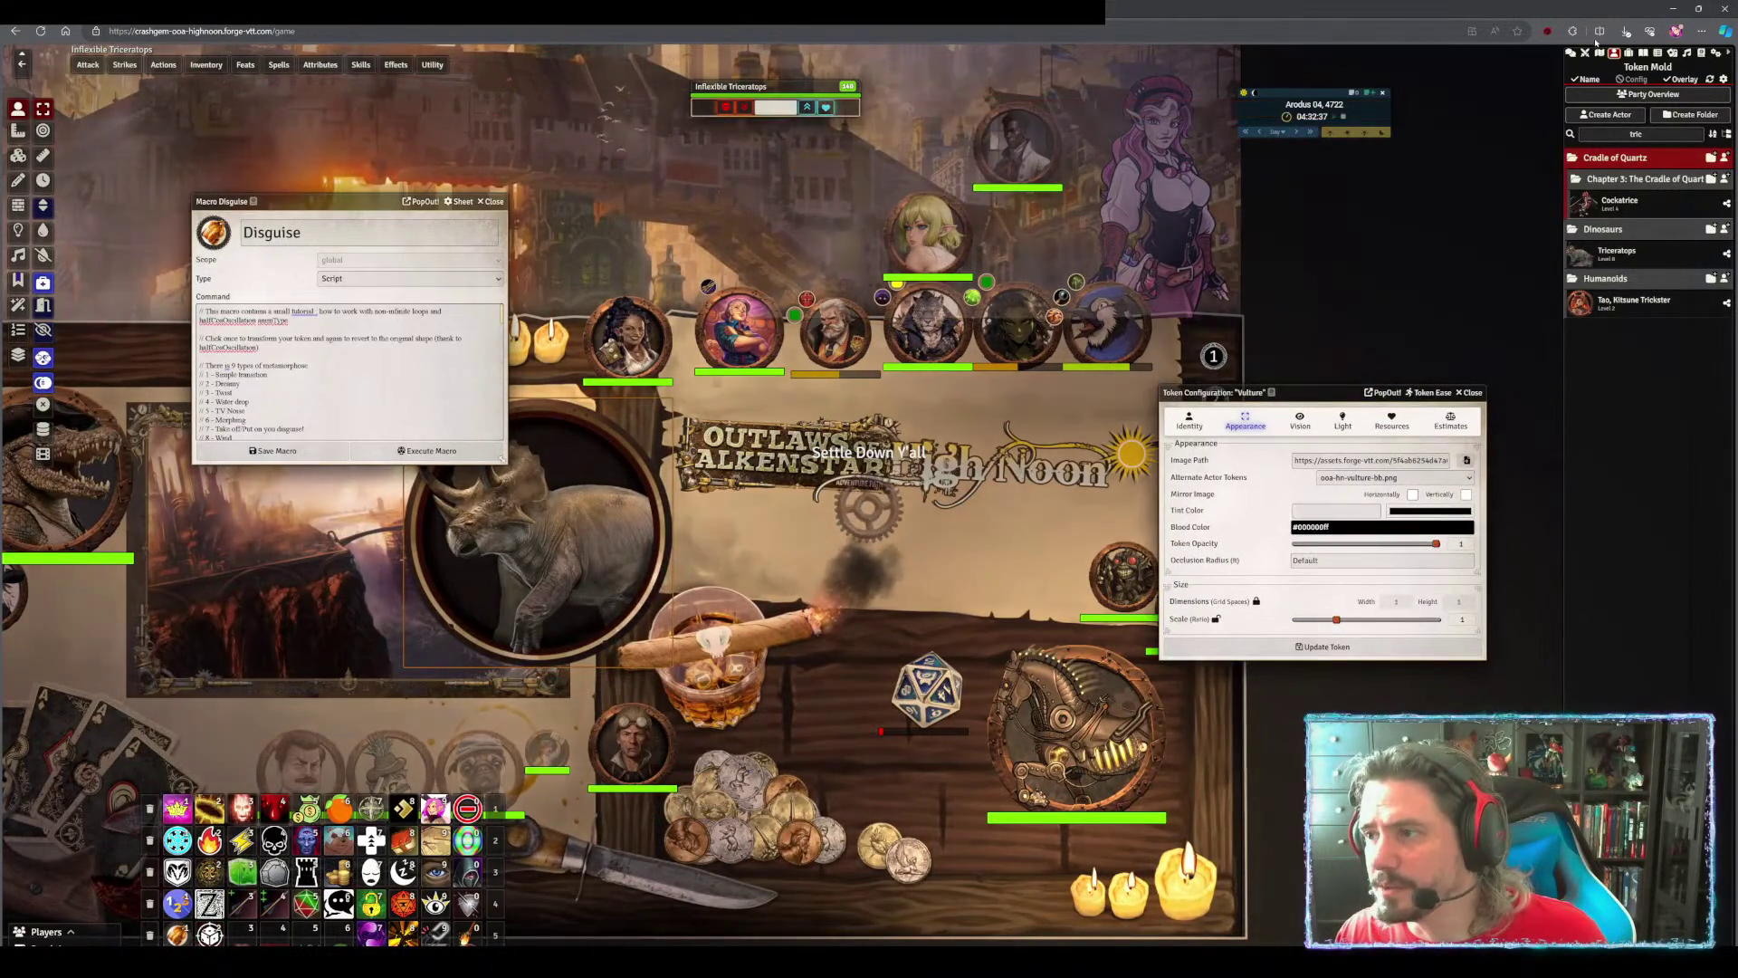
Show the chat log, set the Vulture Hat macro's type to Script, close both macro windows, and reopen Vulture Hat
click(1572, 54)
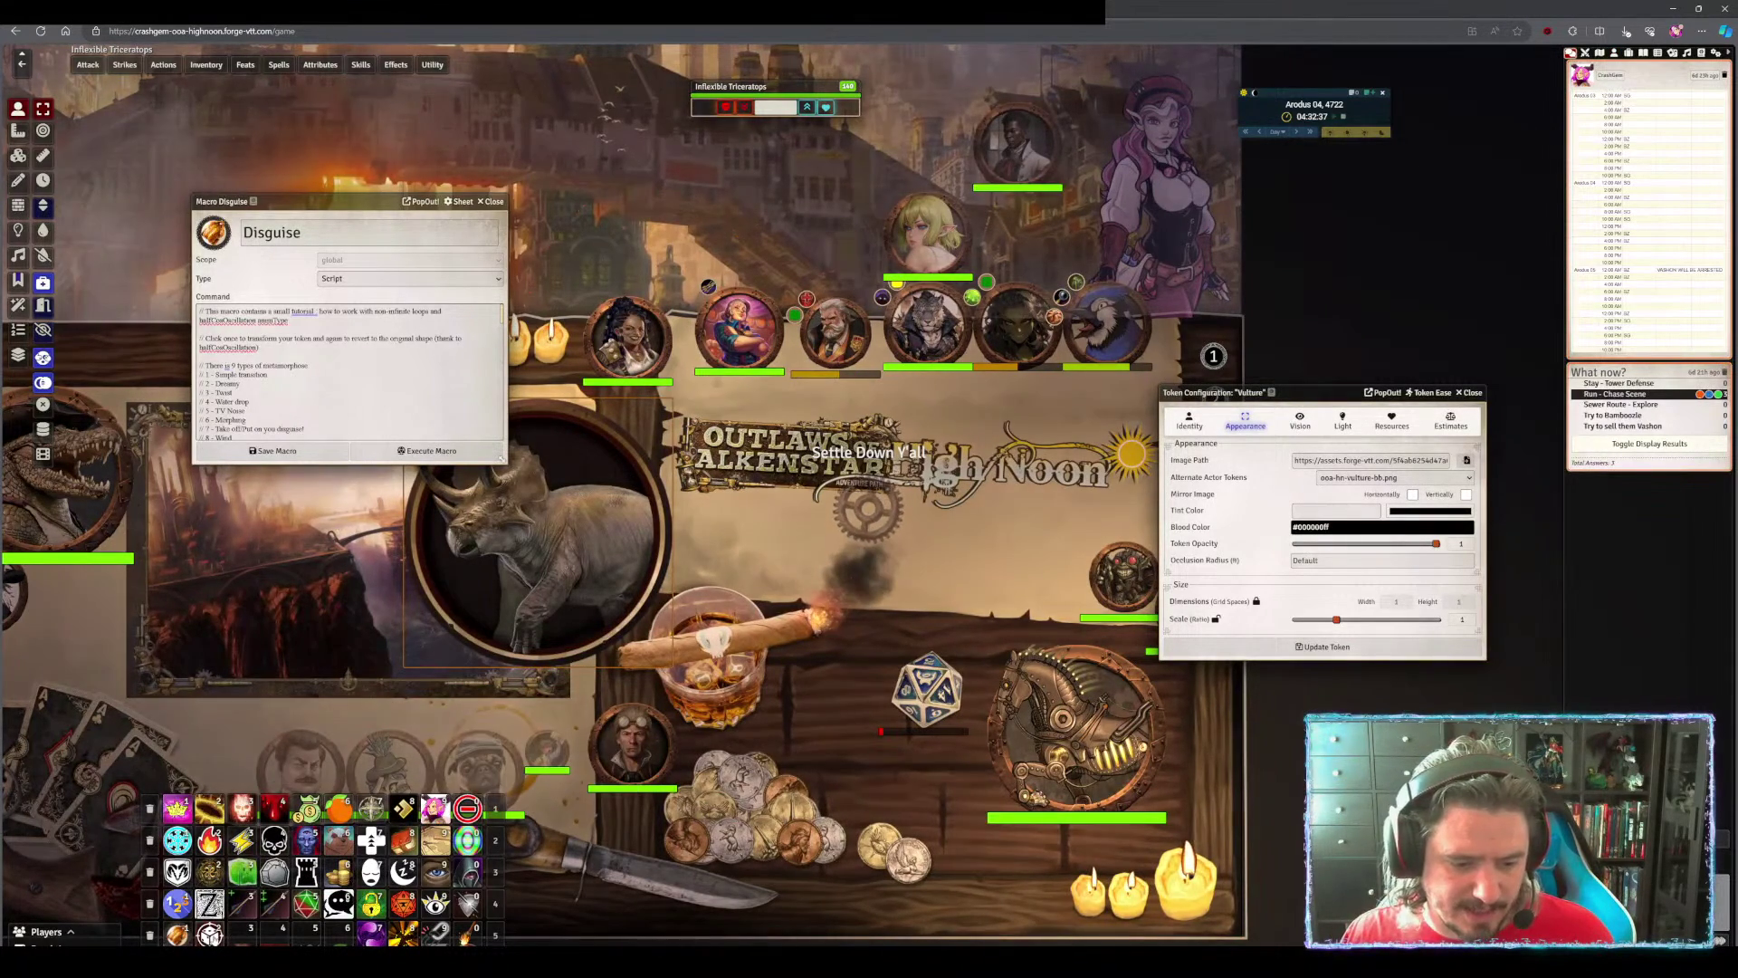
click(205, 875)
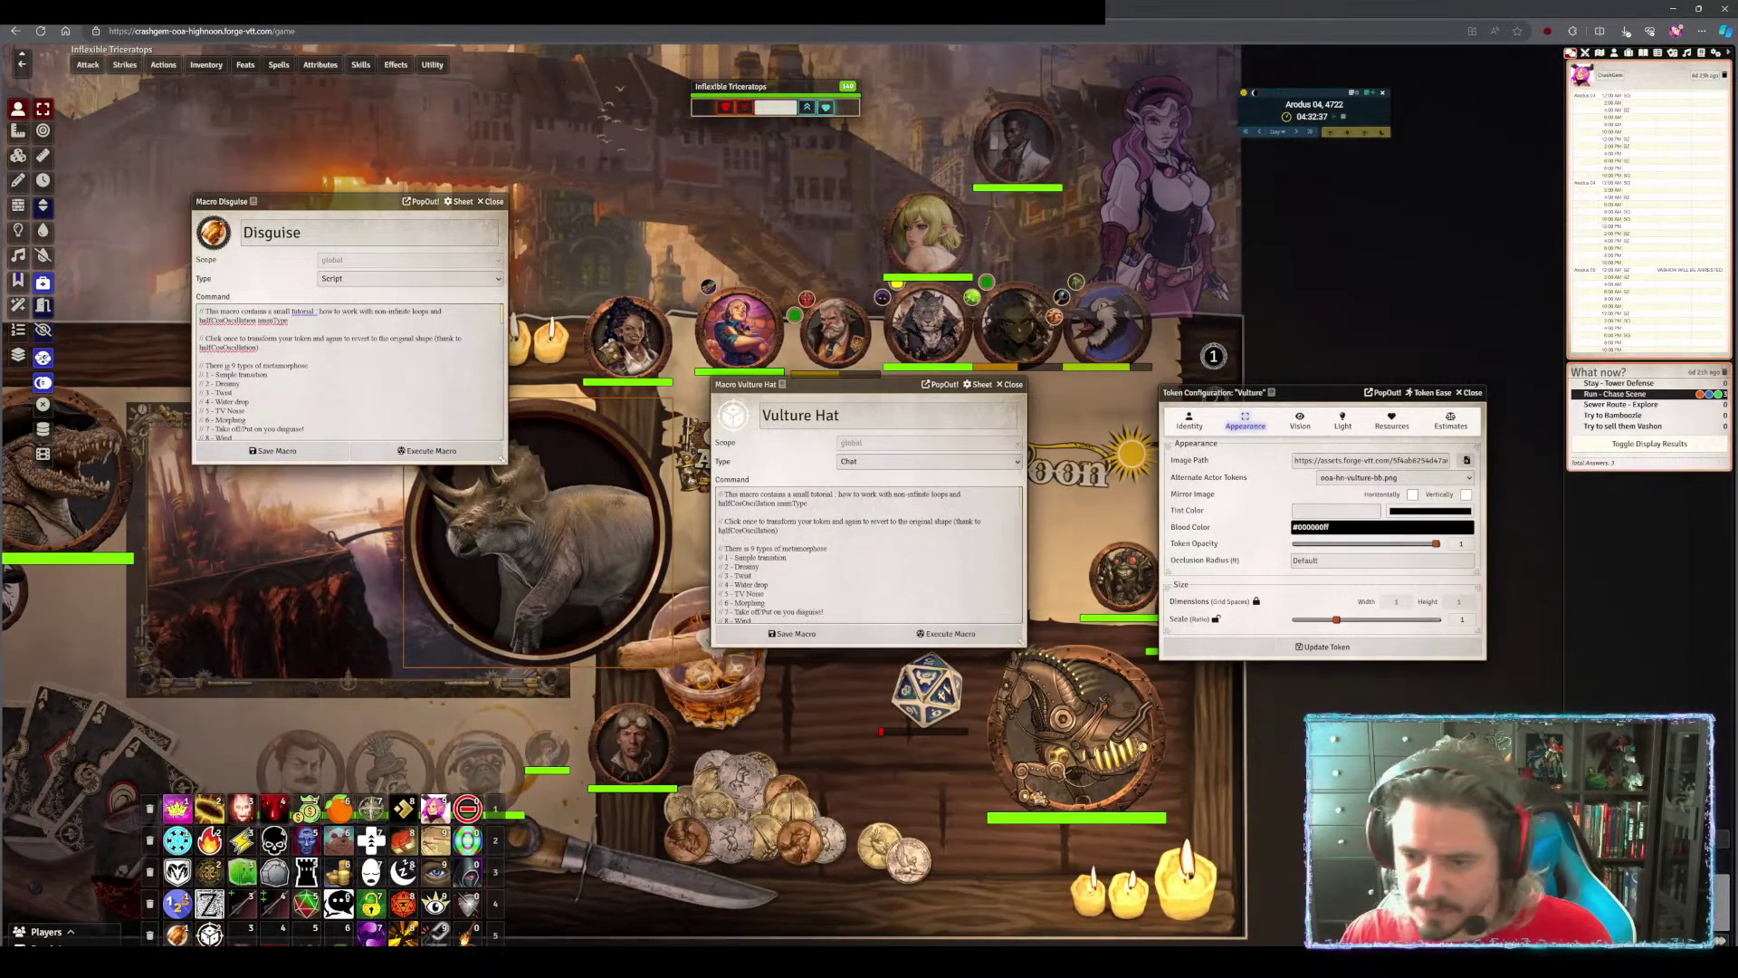
click(843, 461)
key(Escape)
key(Escape)
key(Escape)
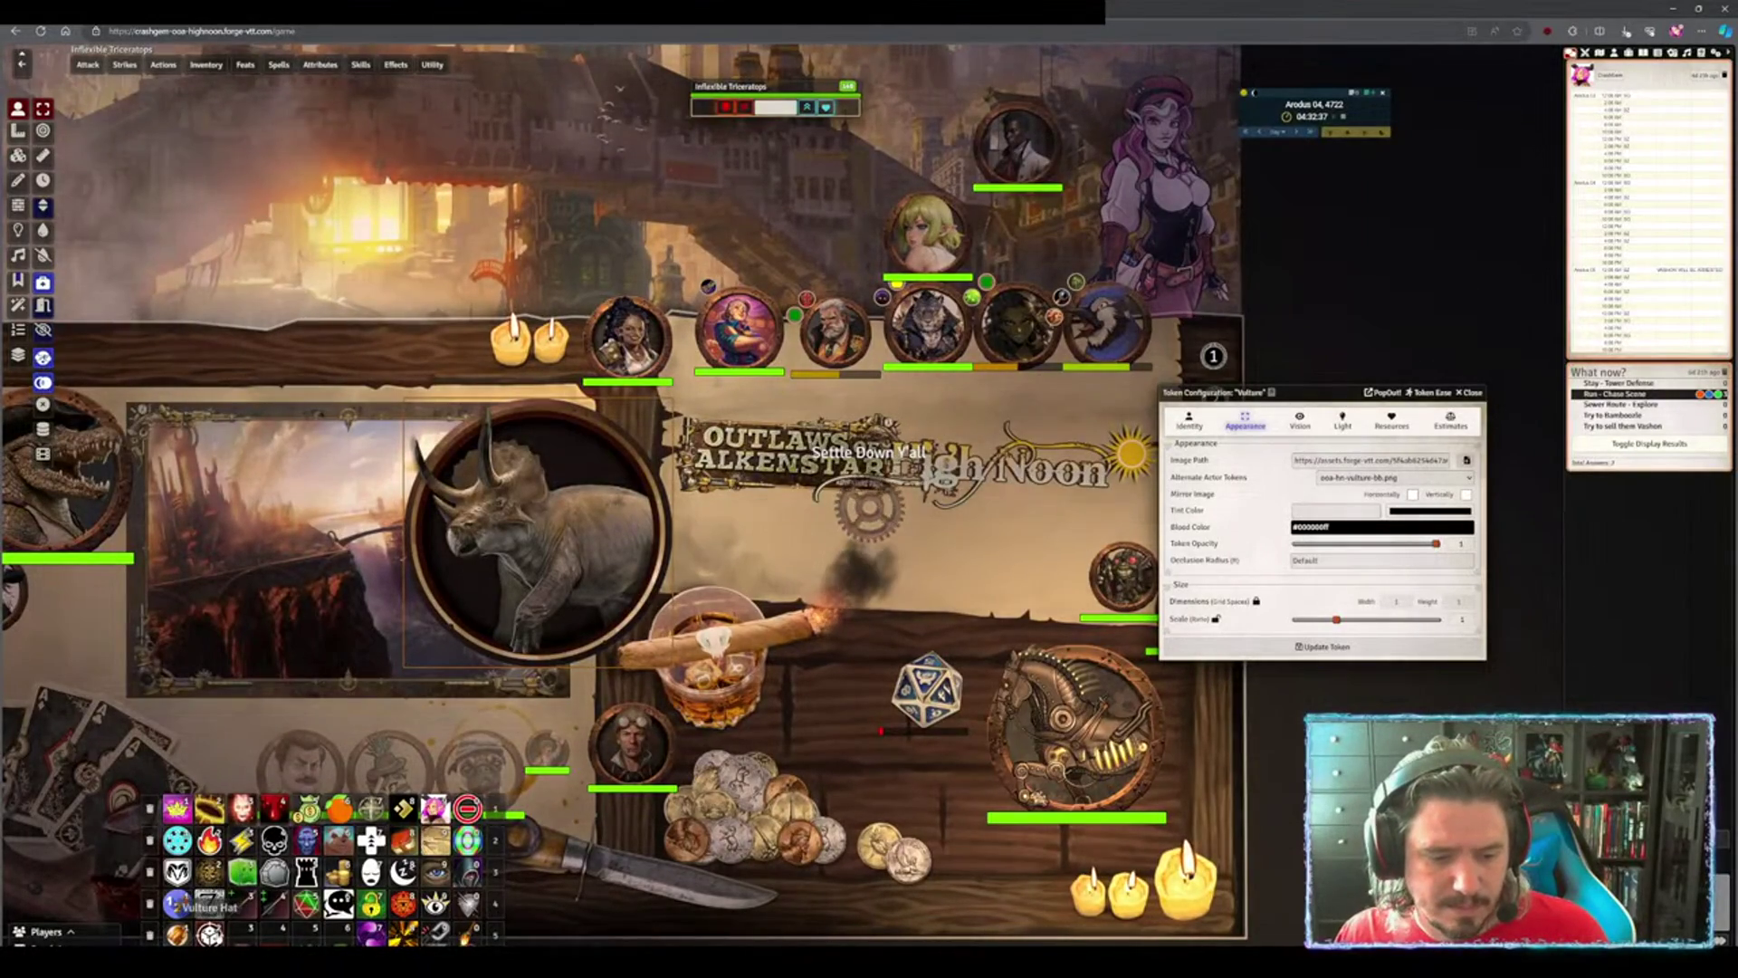
click(224, 874)
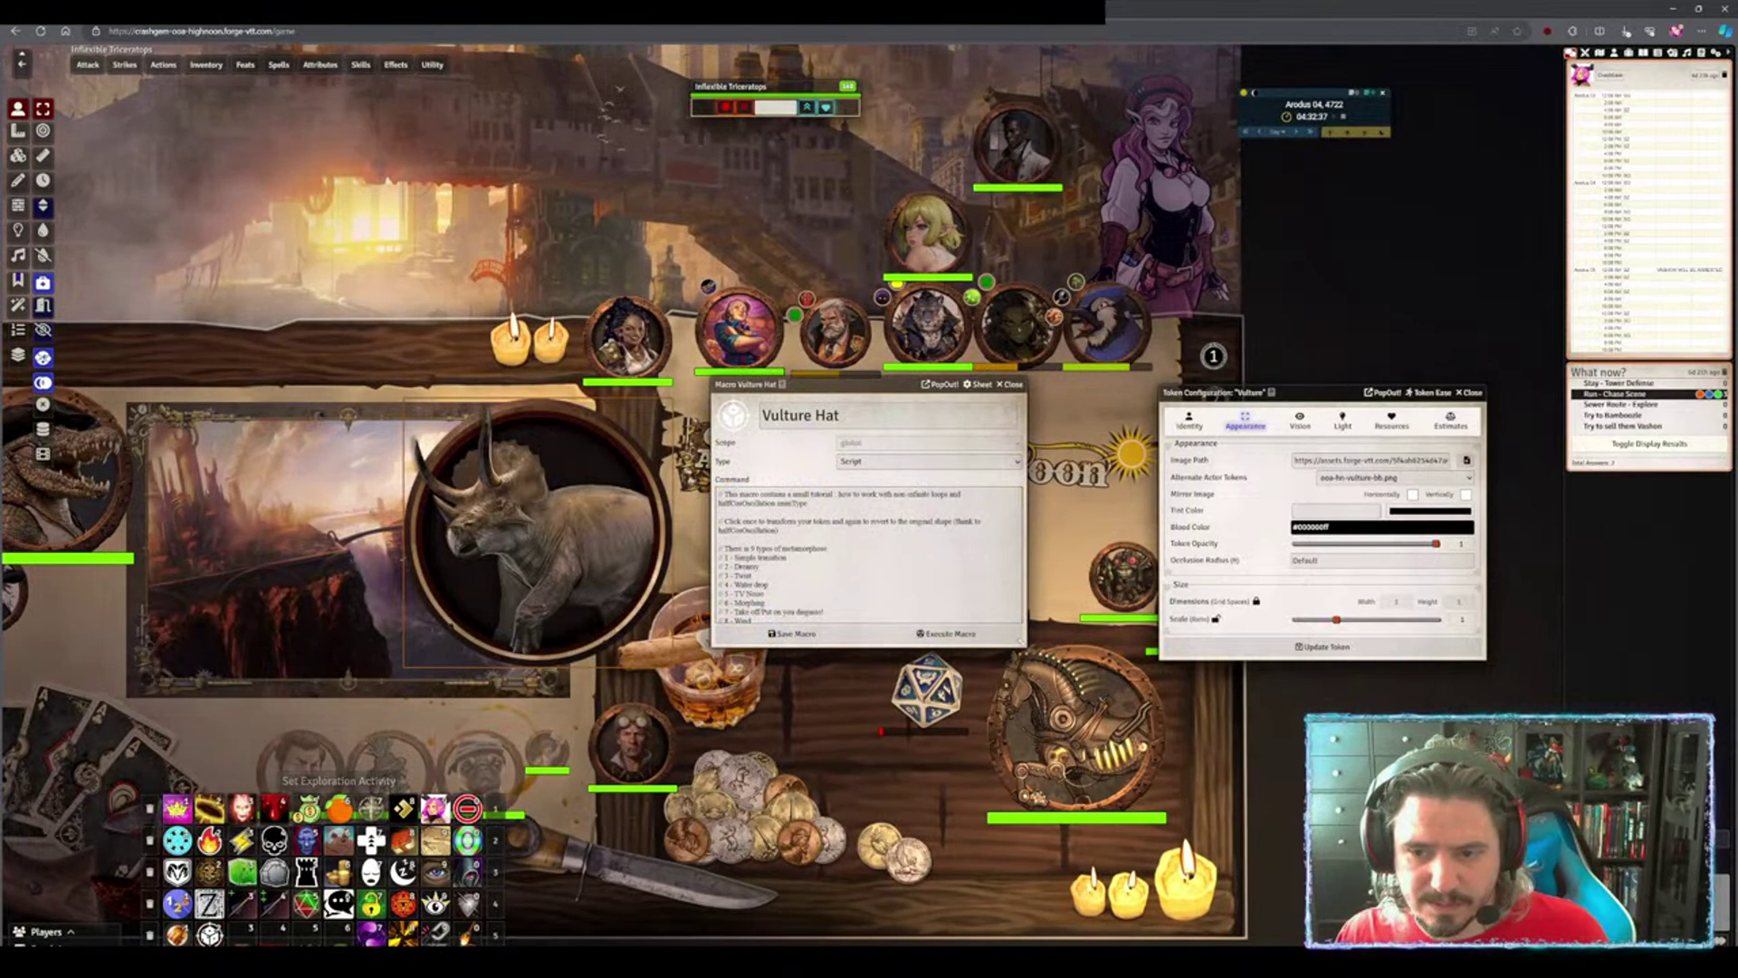
Close the Vulture Hat macro window and delete the Triceratops token over the canyon picture
click(1012, 385)
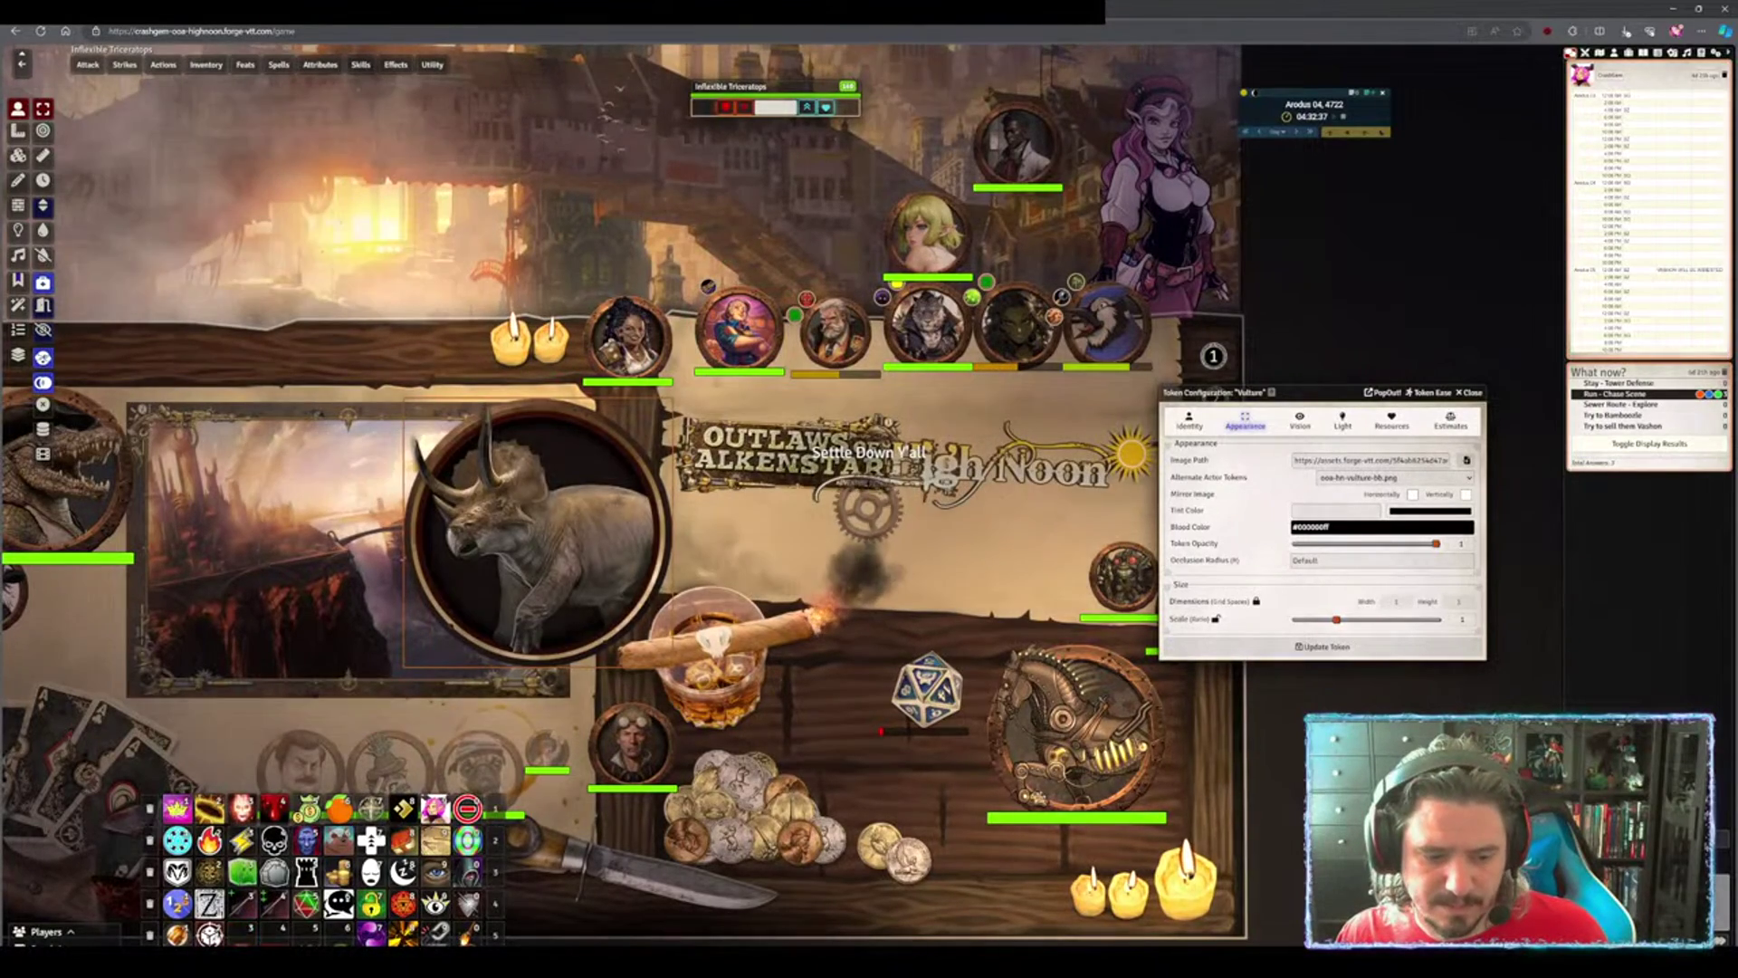
click(178, 903)
click(178, 902)
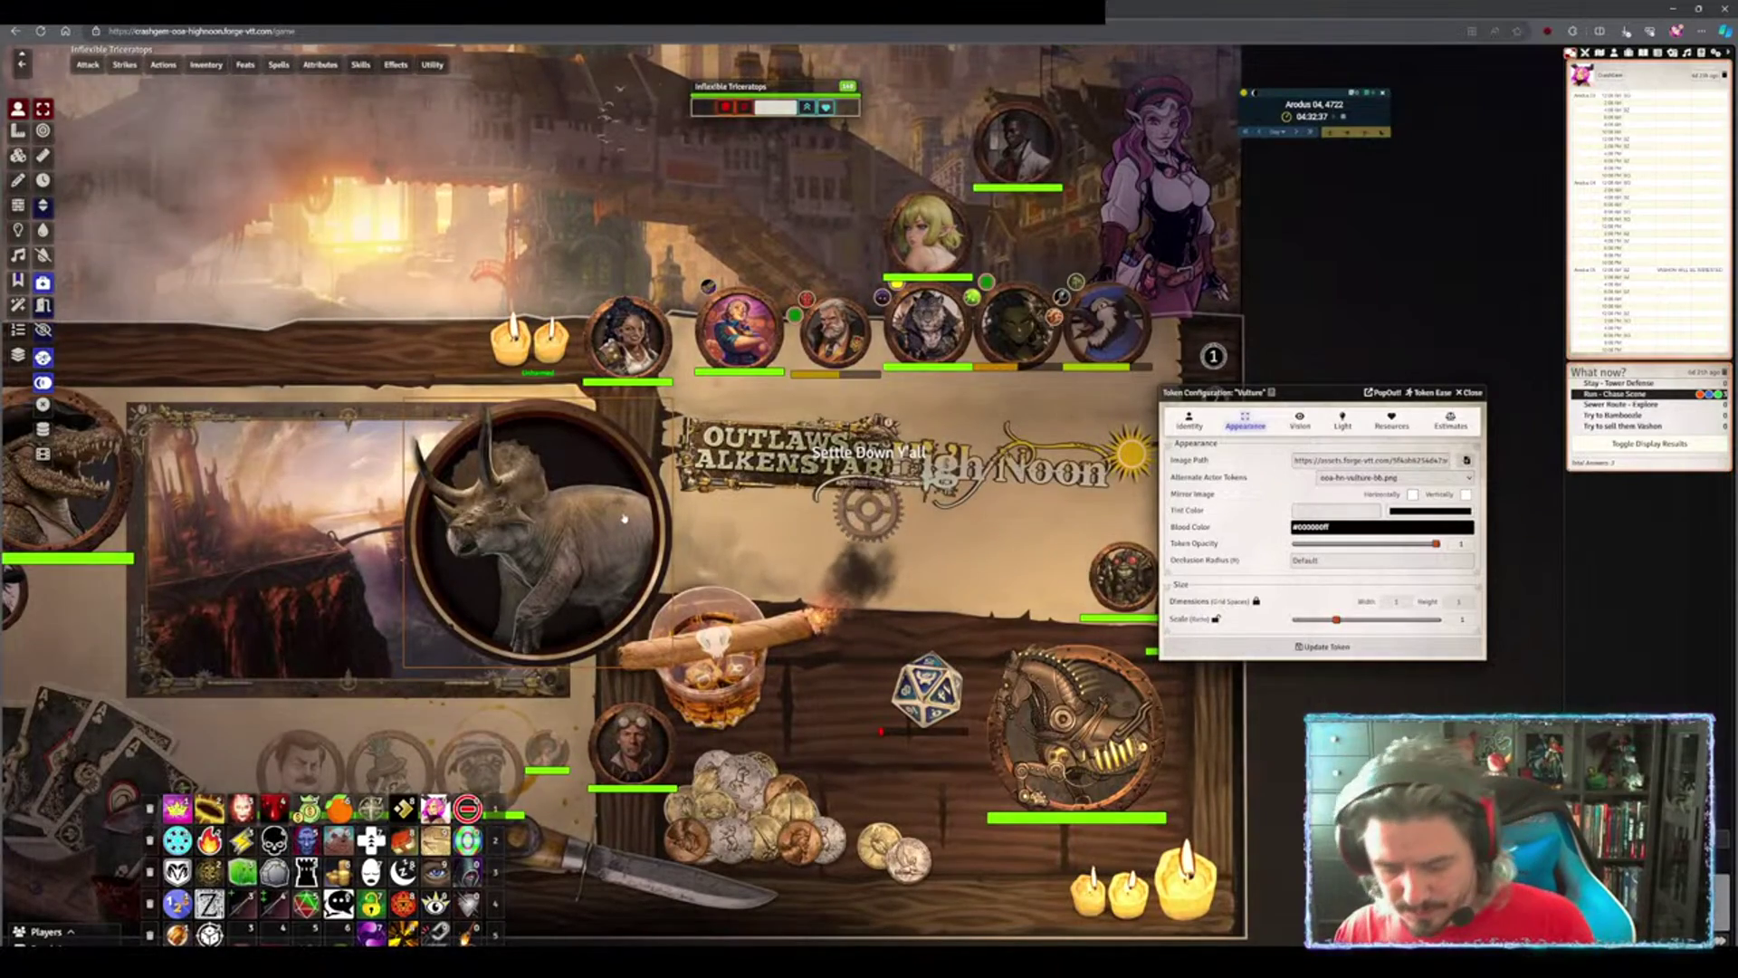
key(Delete)
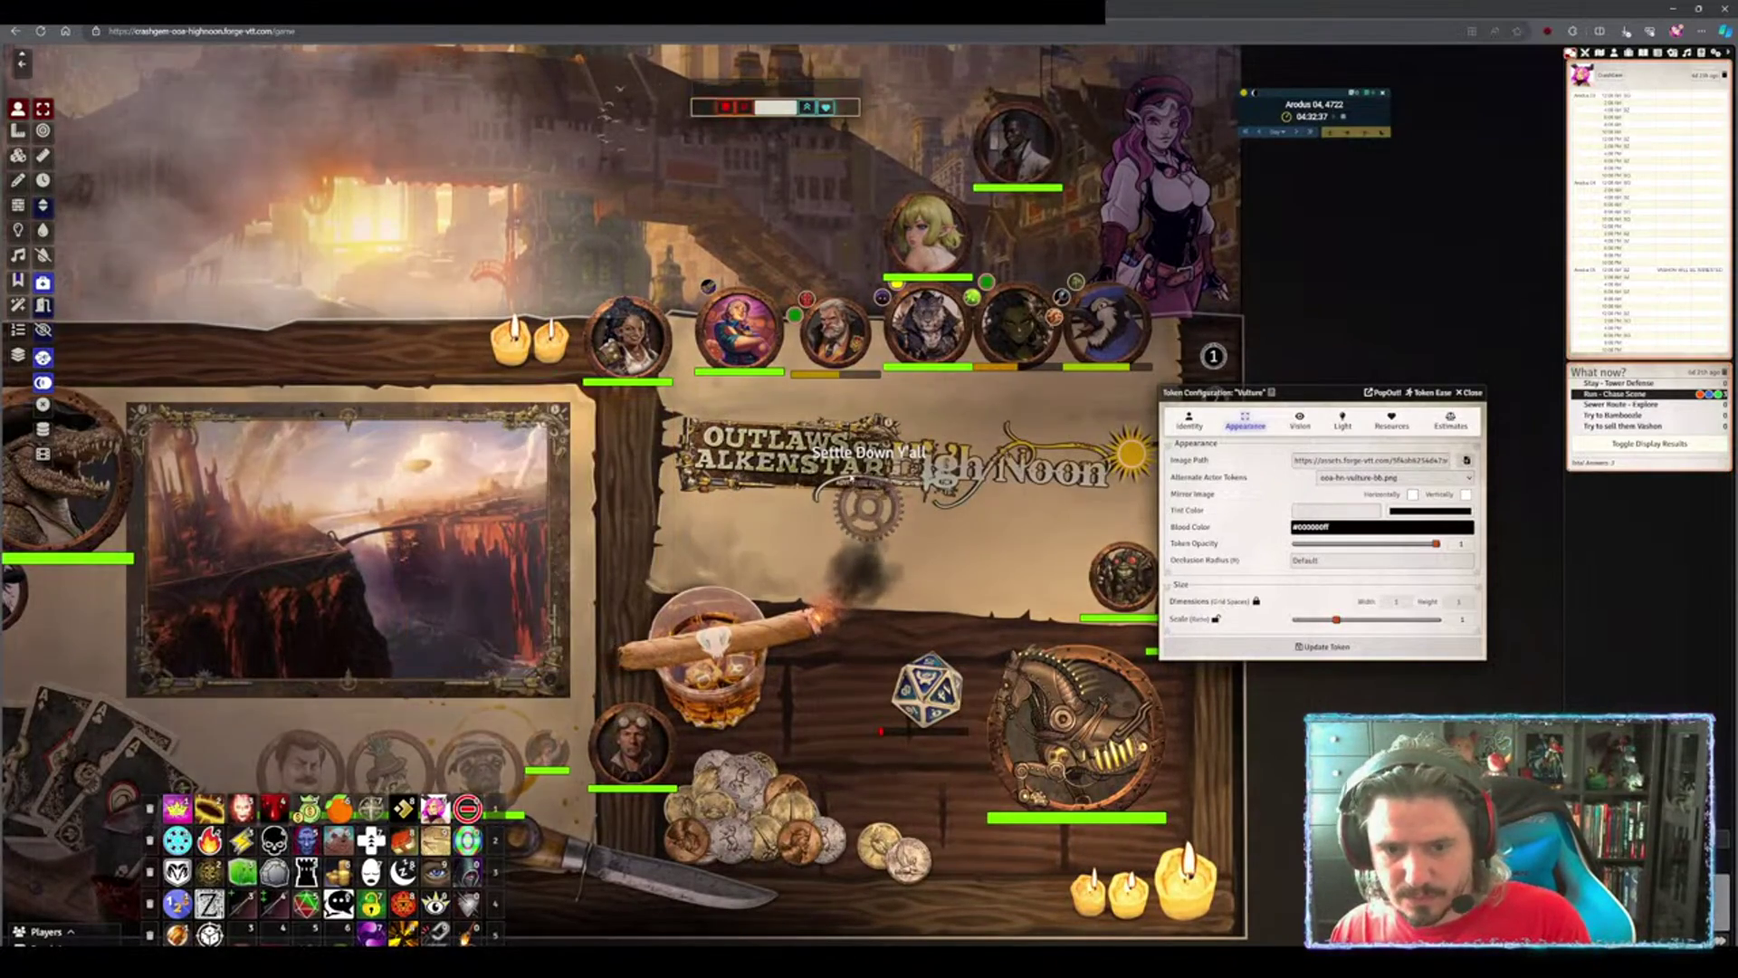
Select the leftmost token in the character row and close the Vulture token's configuration
click(626, 337)
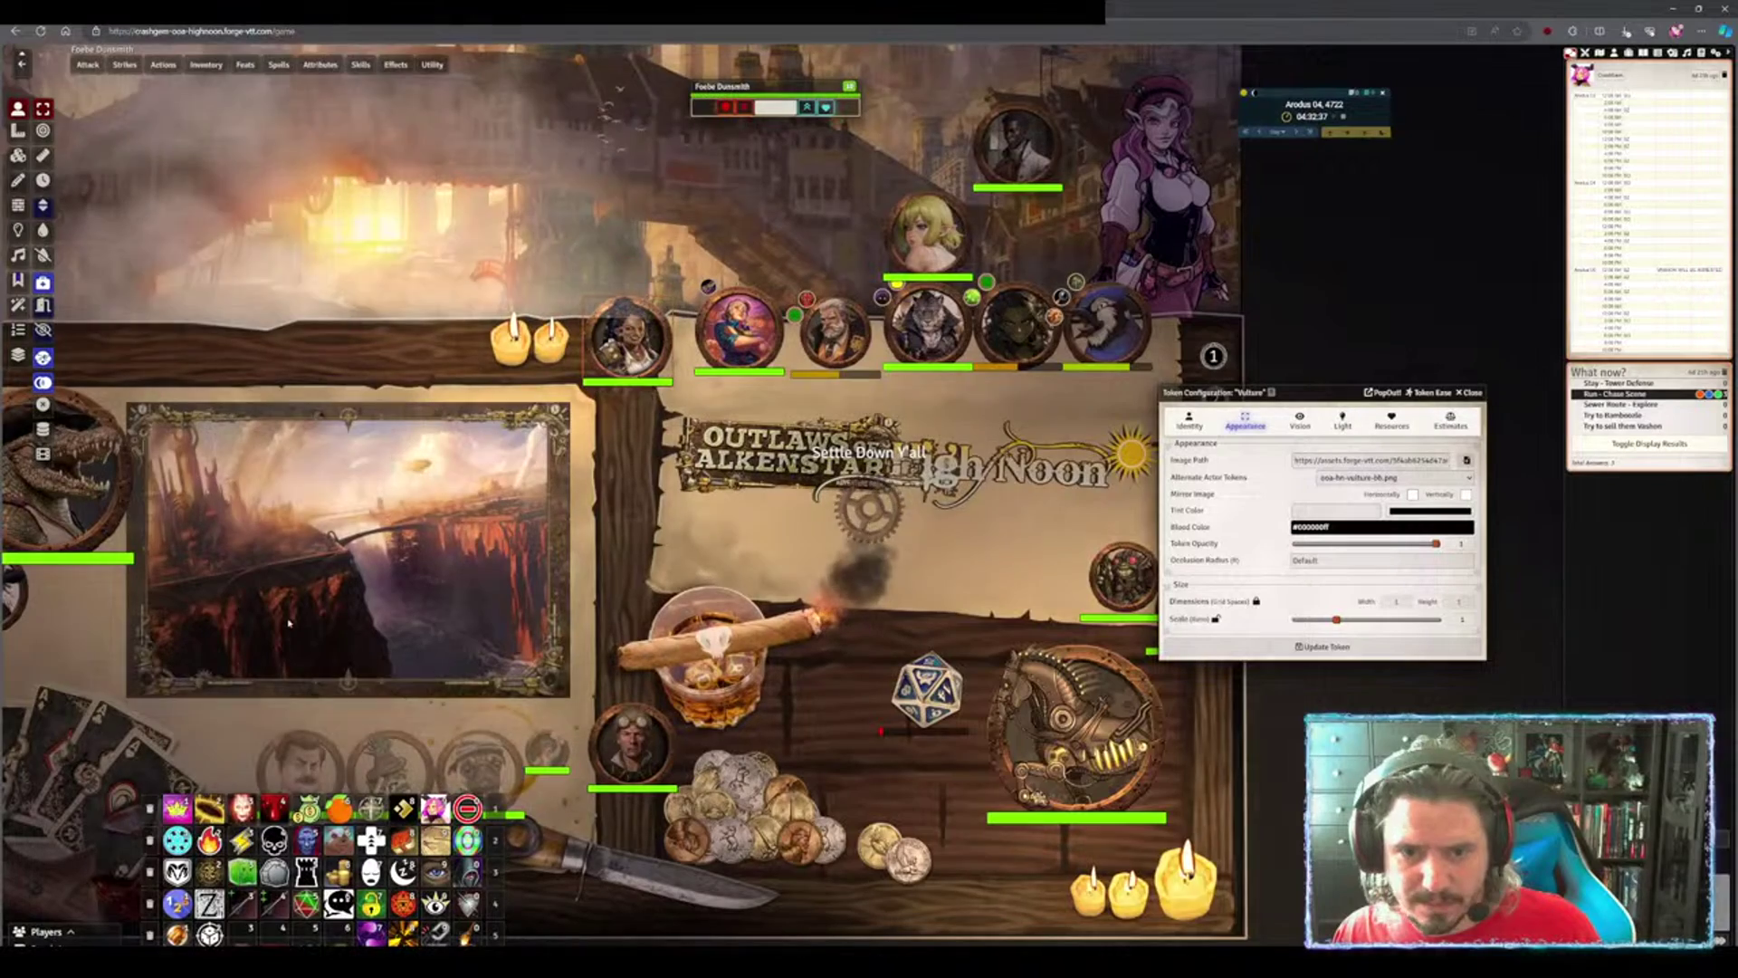
click(436, 871)
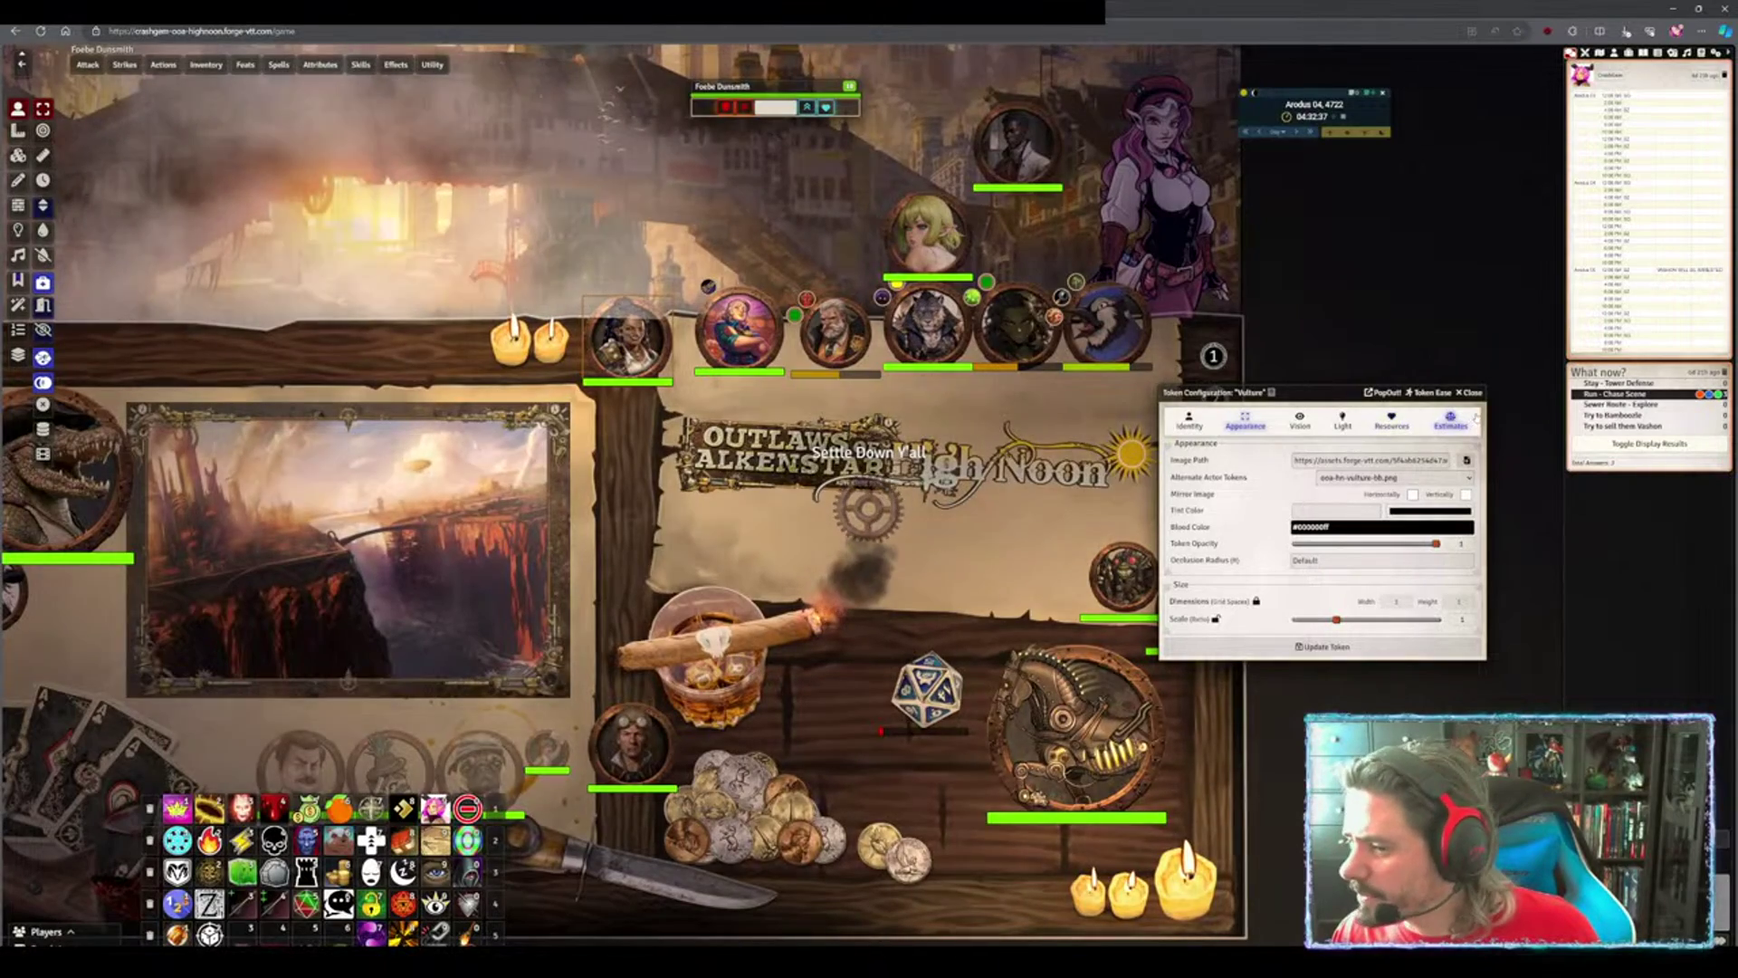
click(1468, 392)
Filter the actors by "vult", place a new Vulture token over the High Noon logo, and delete the old Vulture token beside it
click(1614, 55)
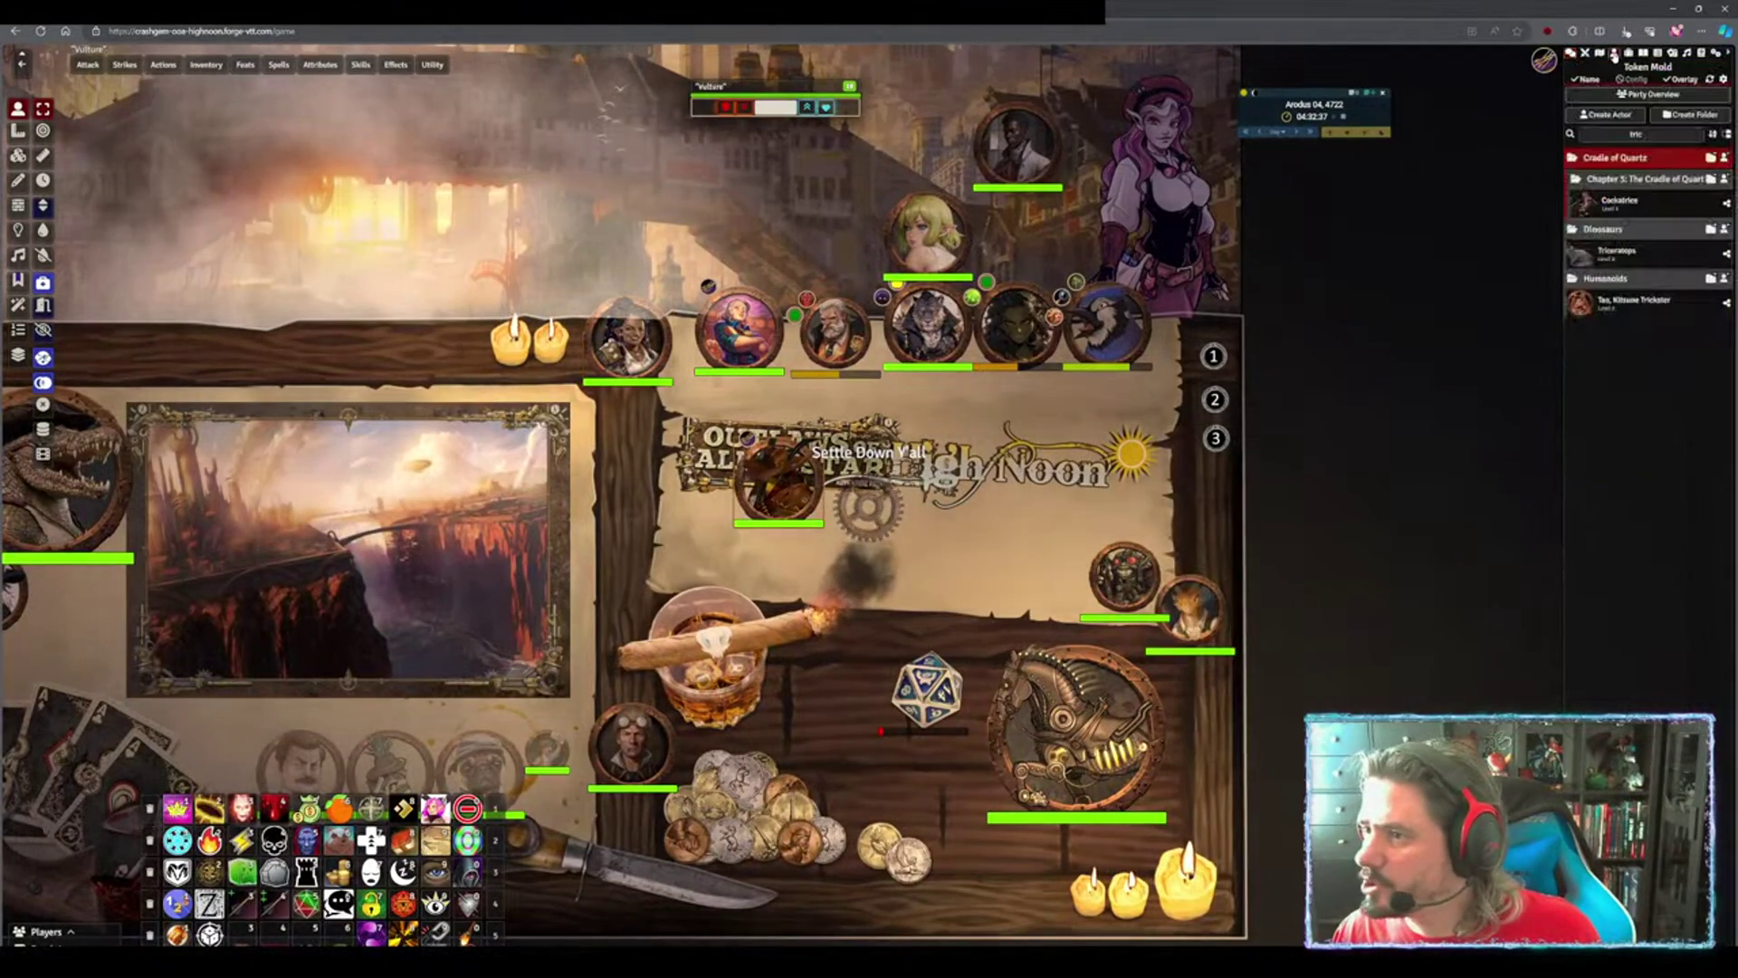
click(1637, 134)
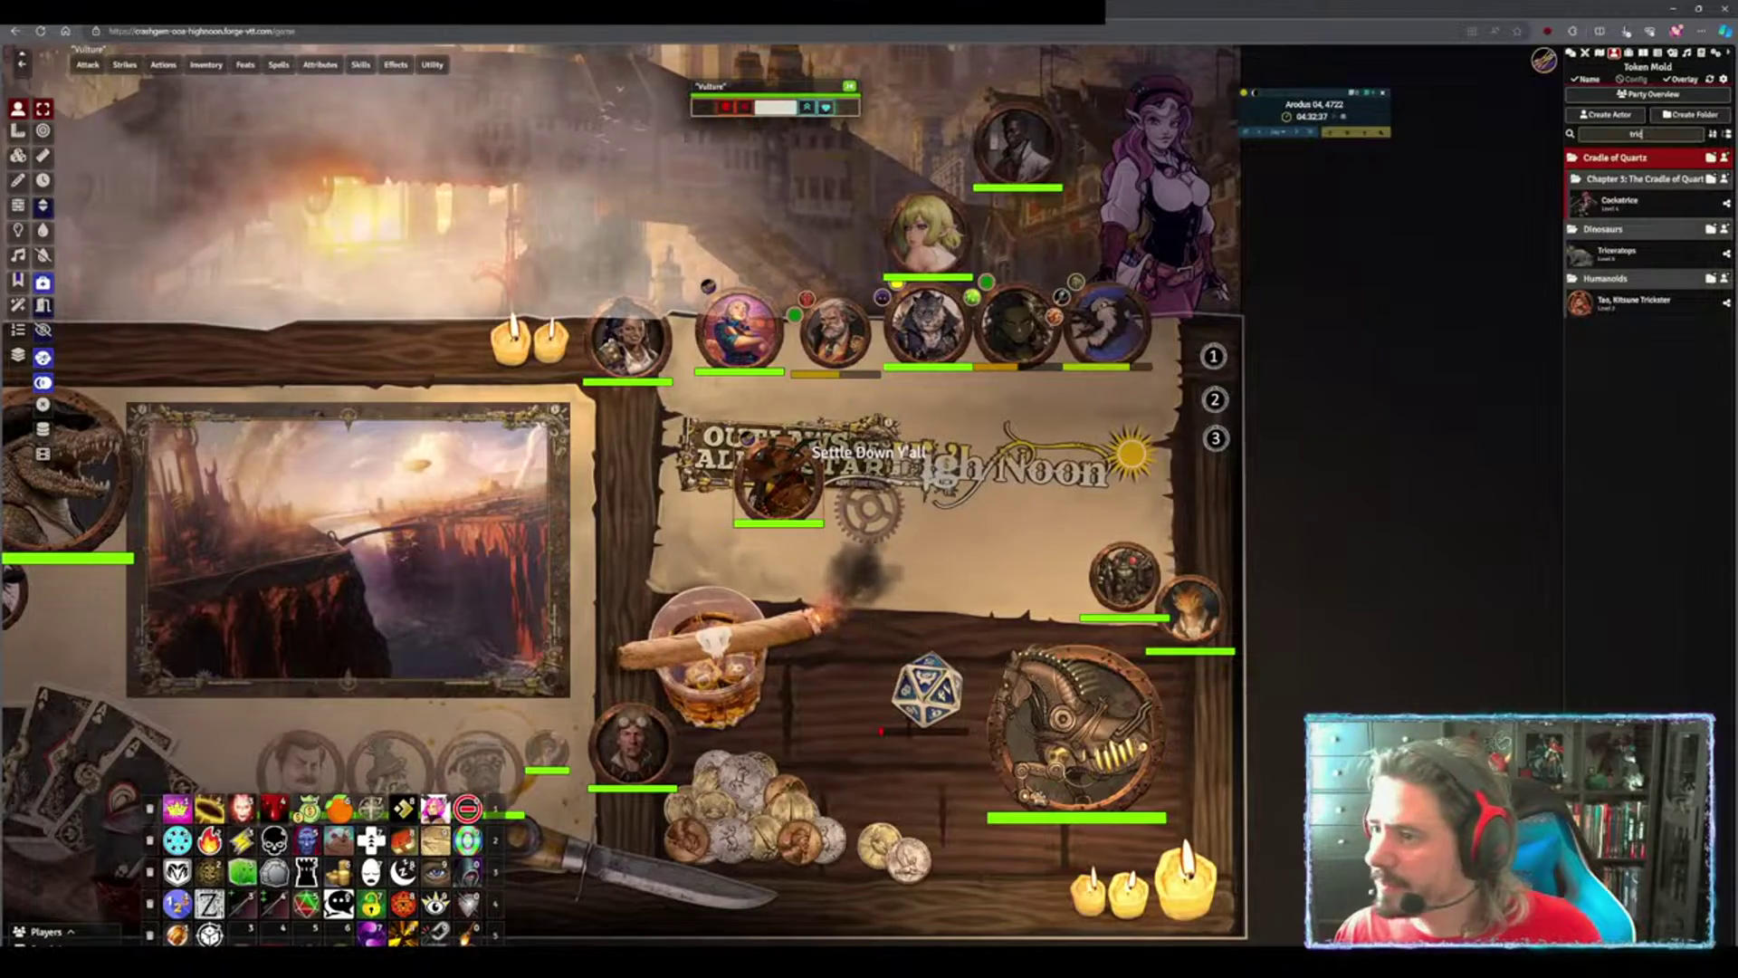
text(vult)
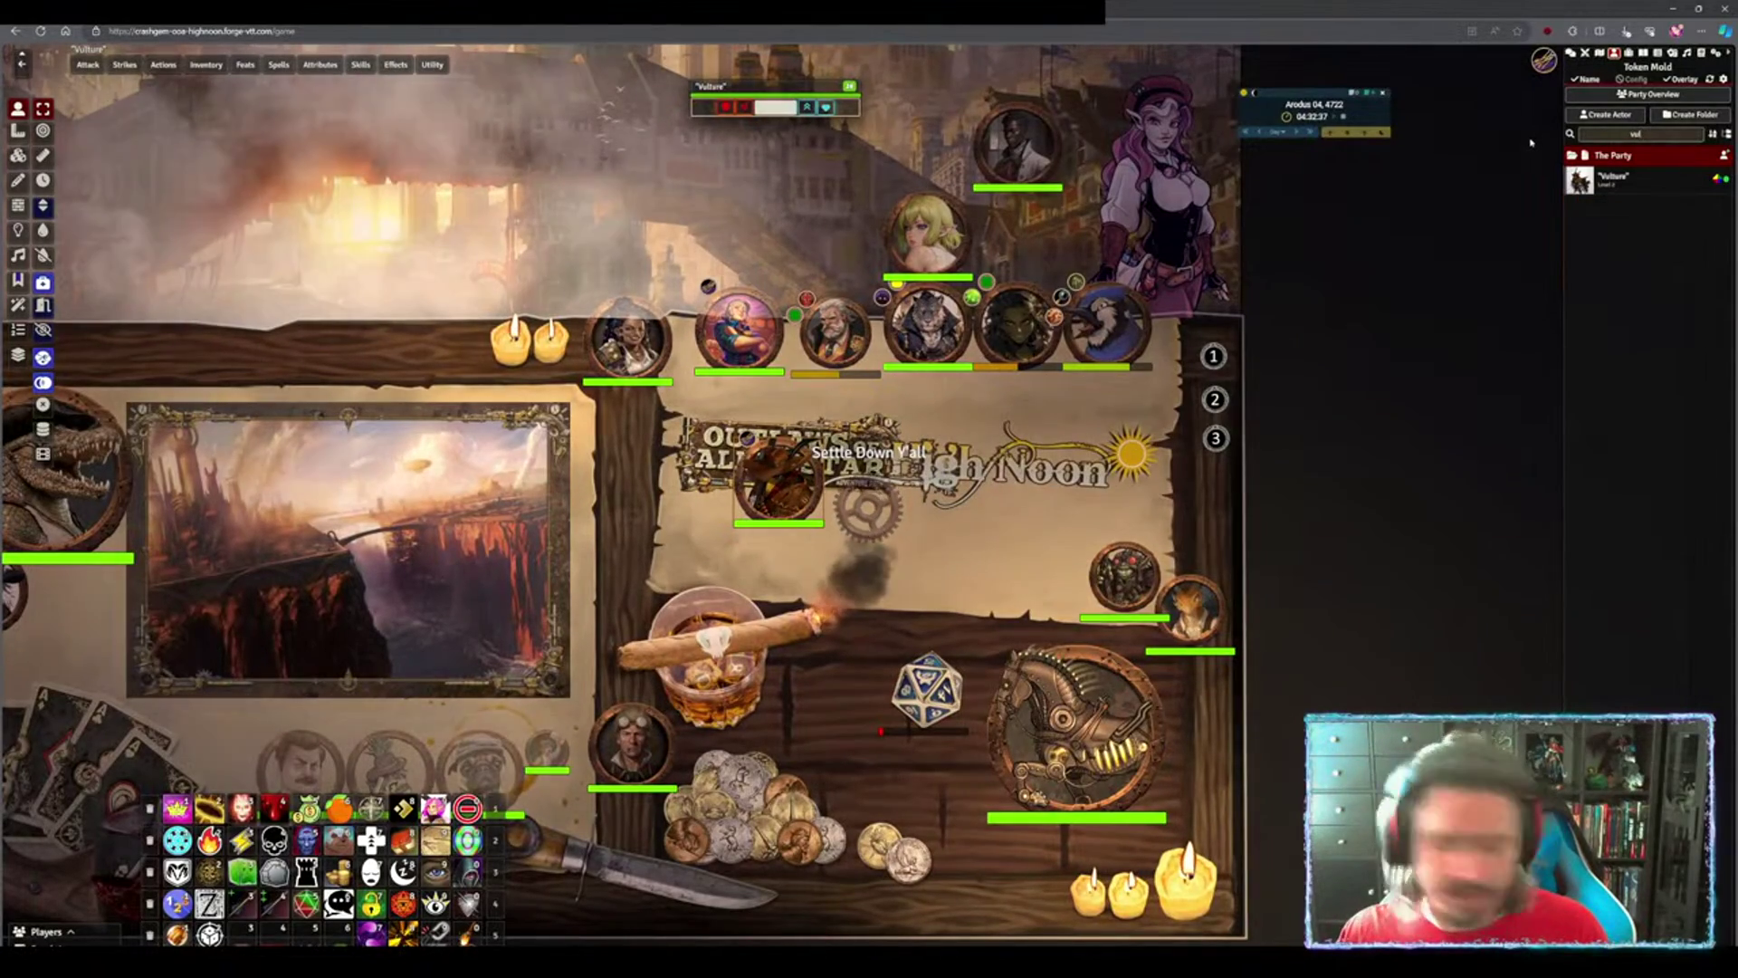
mouse_move(1596, 189)
mouse_down()
mouse_move(1145, 516)
mouse_move(978, 541)
mouse_move(937, 519)
mouse_up()
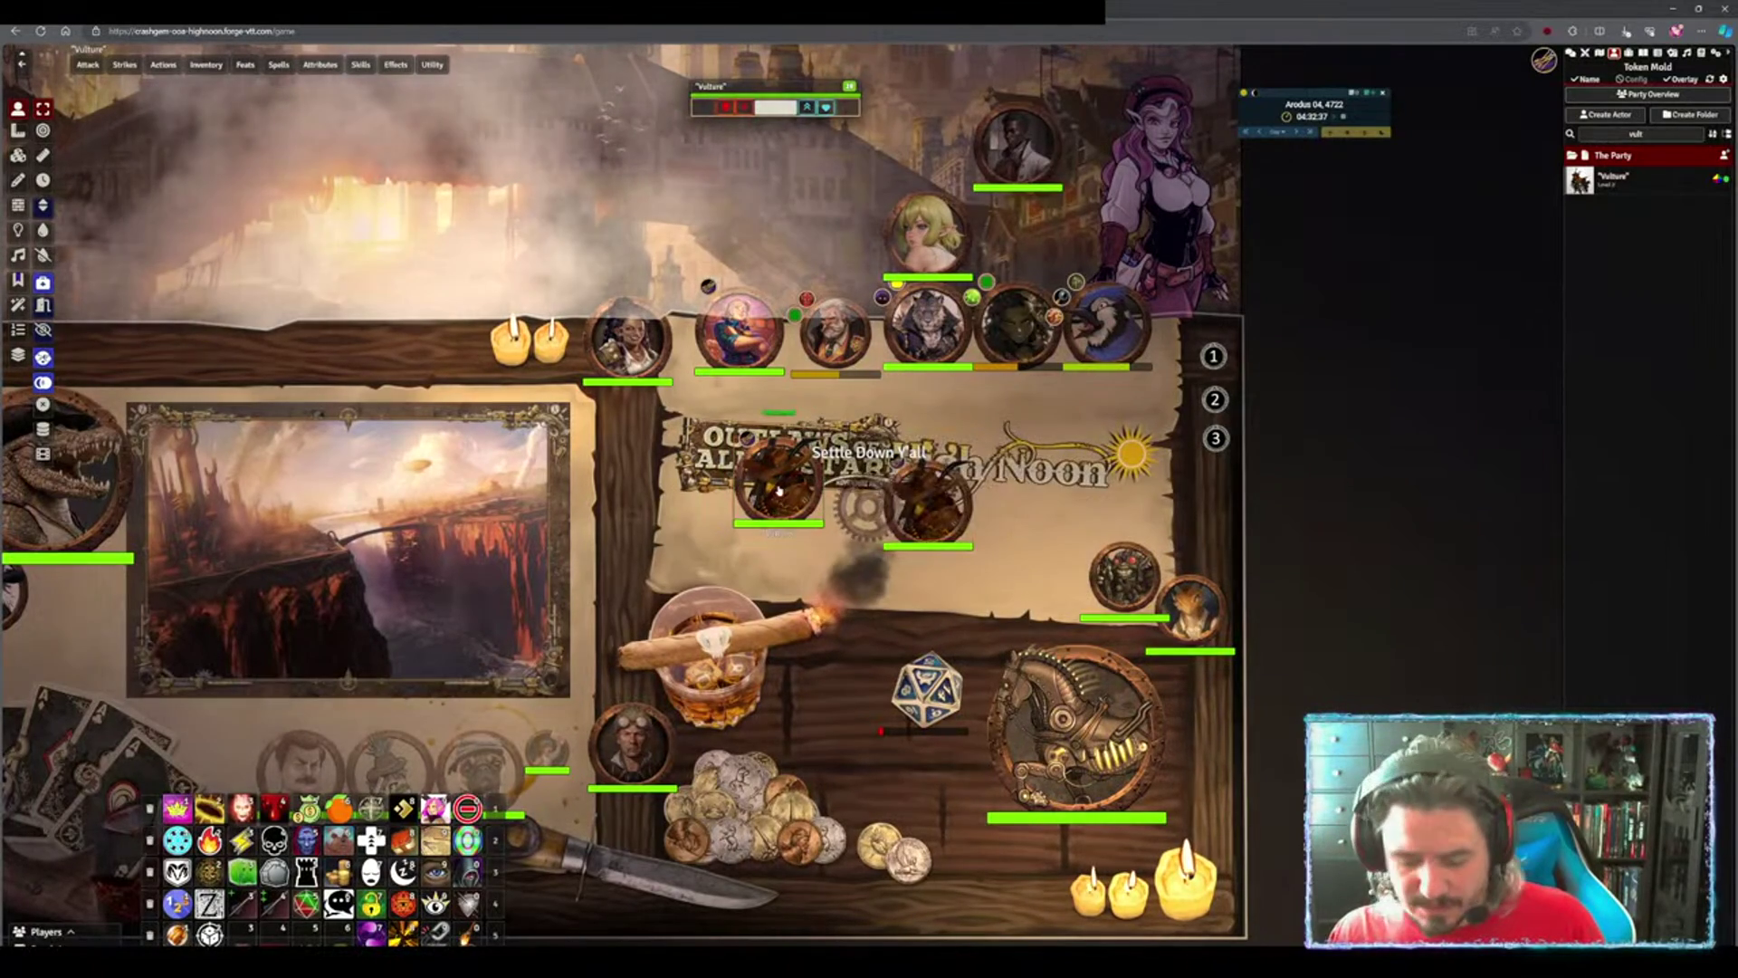
key(Delete)
Test the Vulture Hat macro on the new Vulture token and copy the image path from the token's appearance settings
click(930, 509)
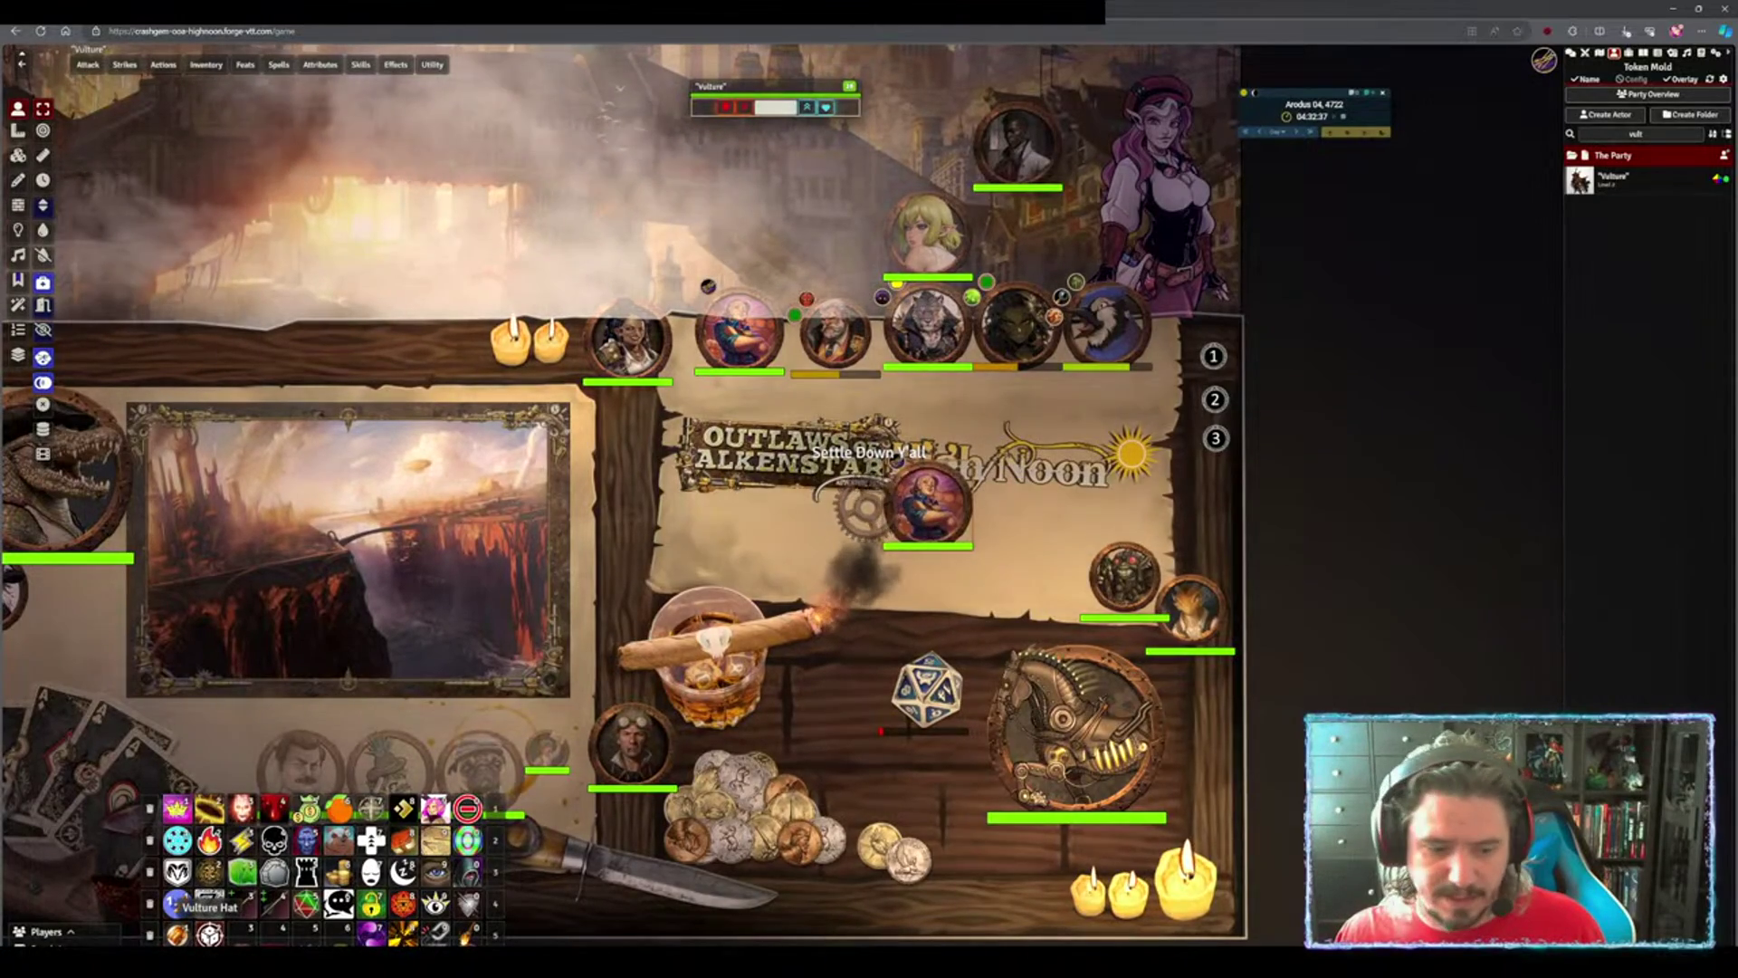
click(209, 903)
right_click(957, 514)
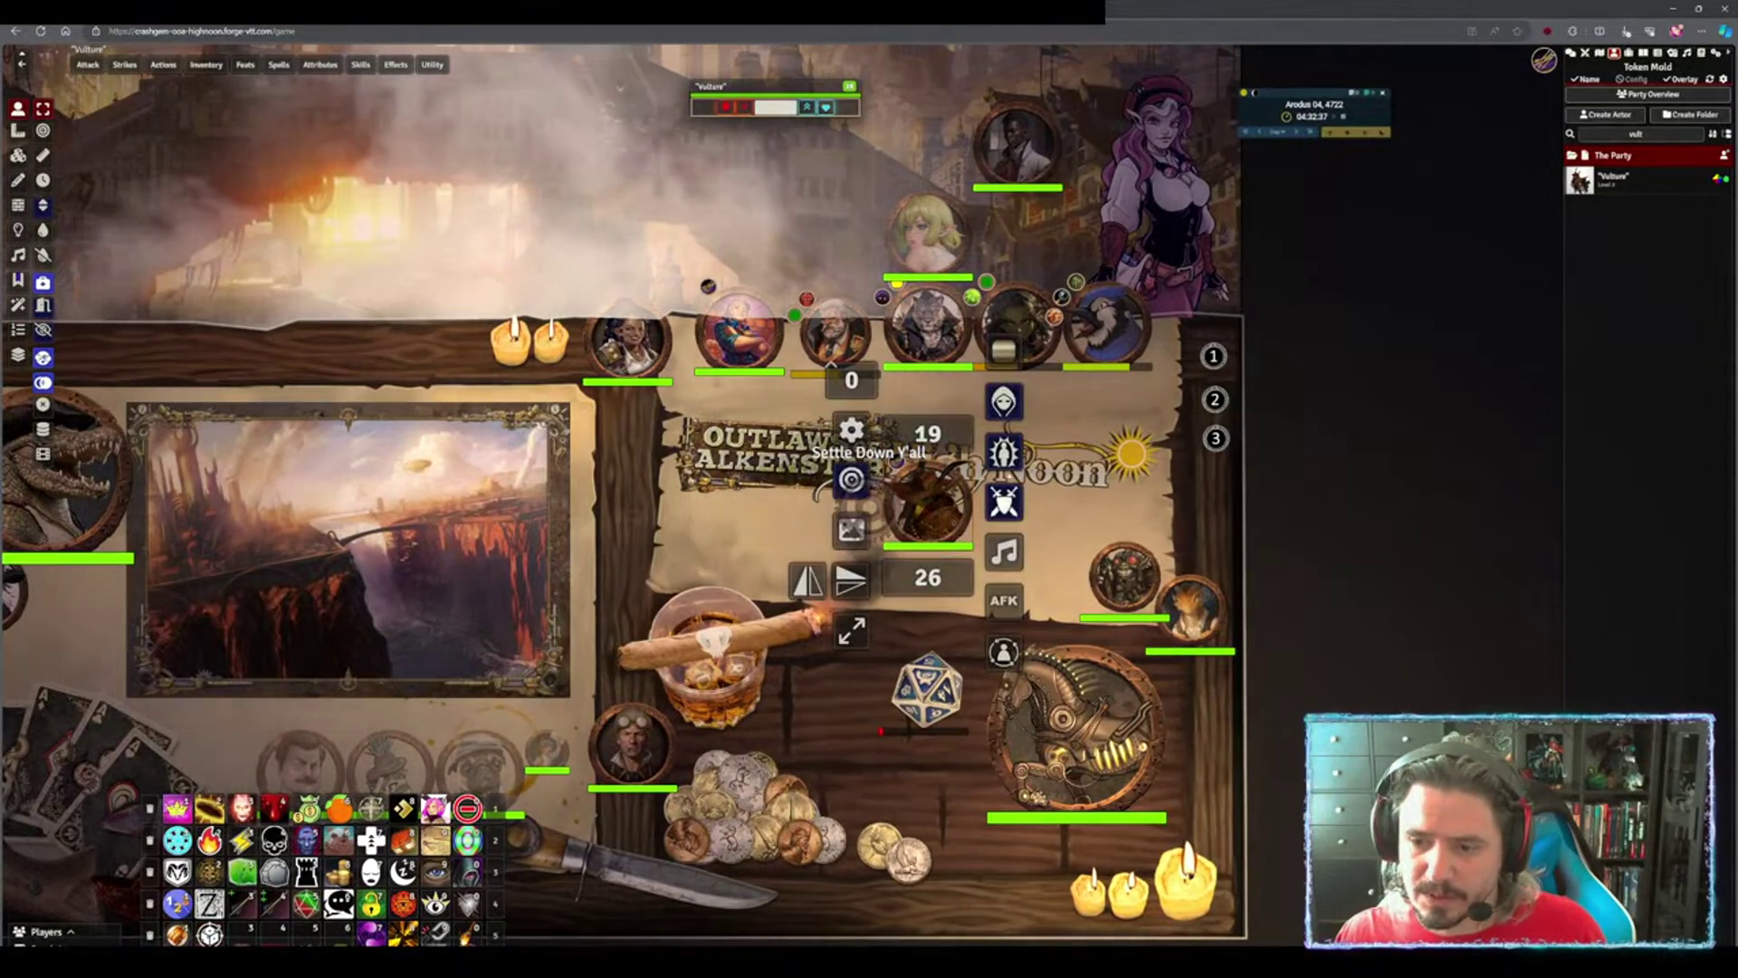
click(848, 623)
click(820, 434)
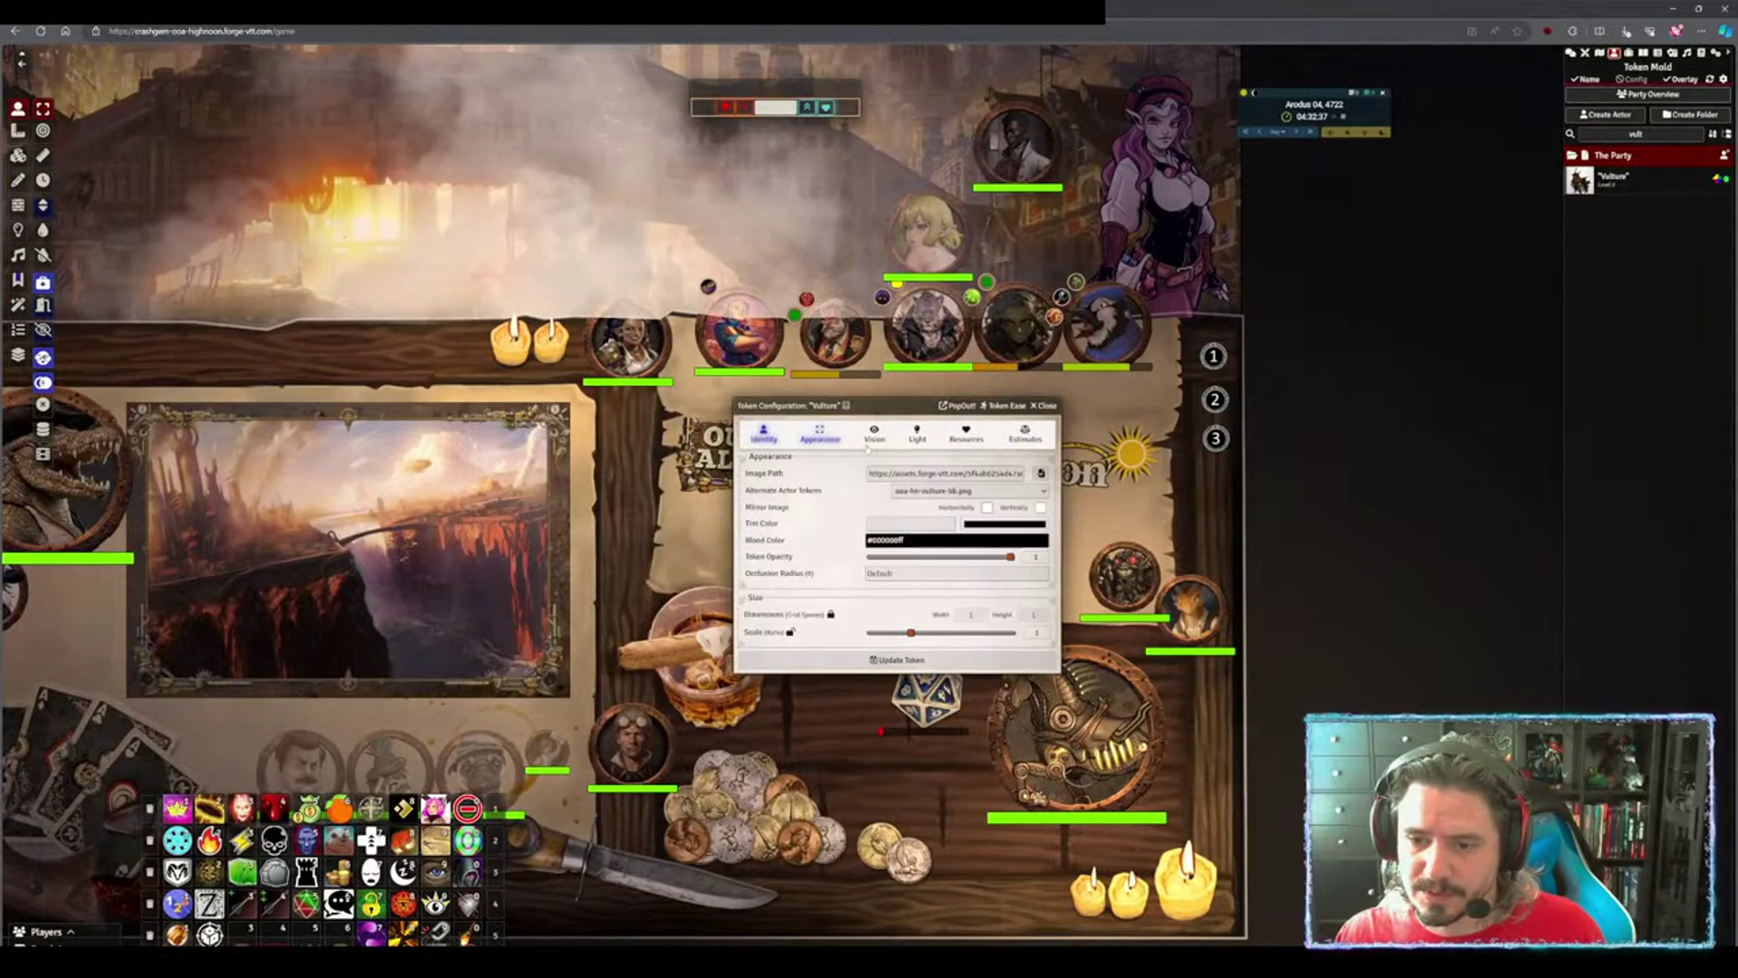
triple_click(944, 473)
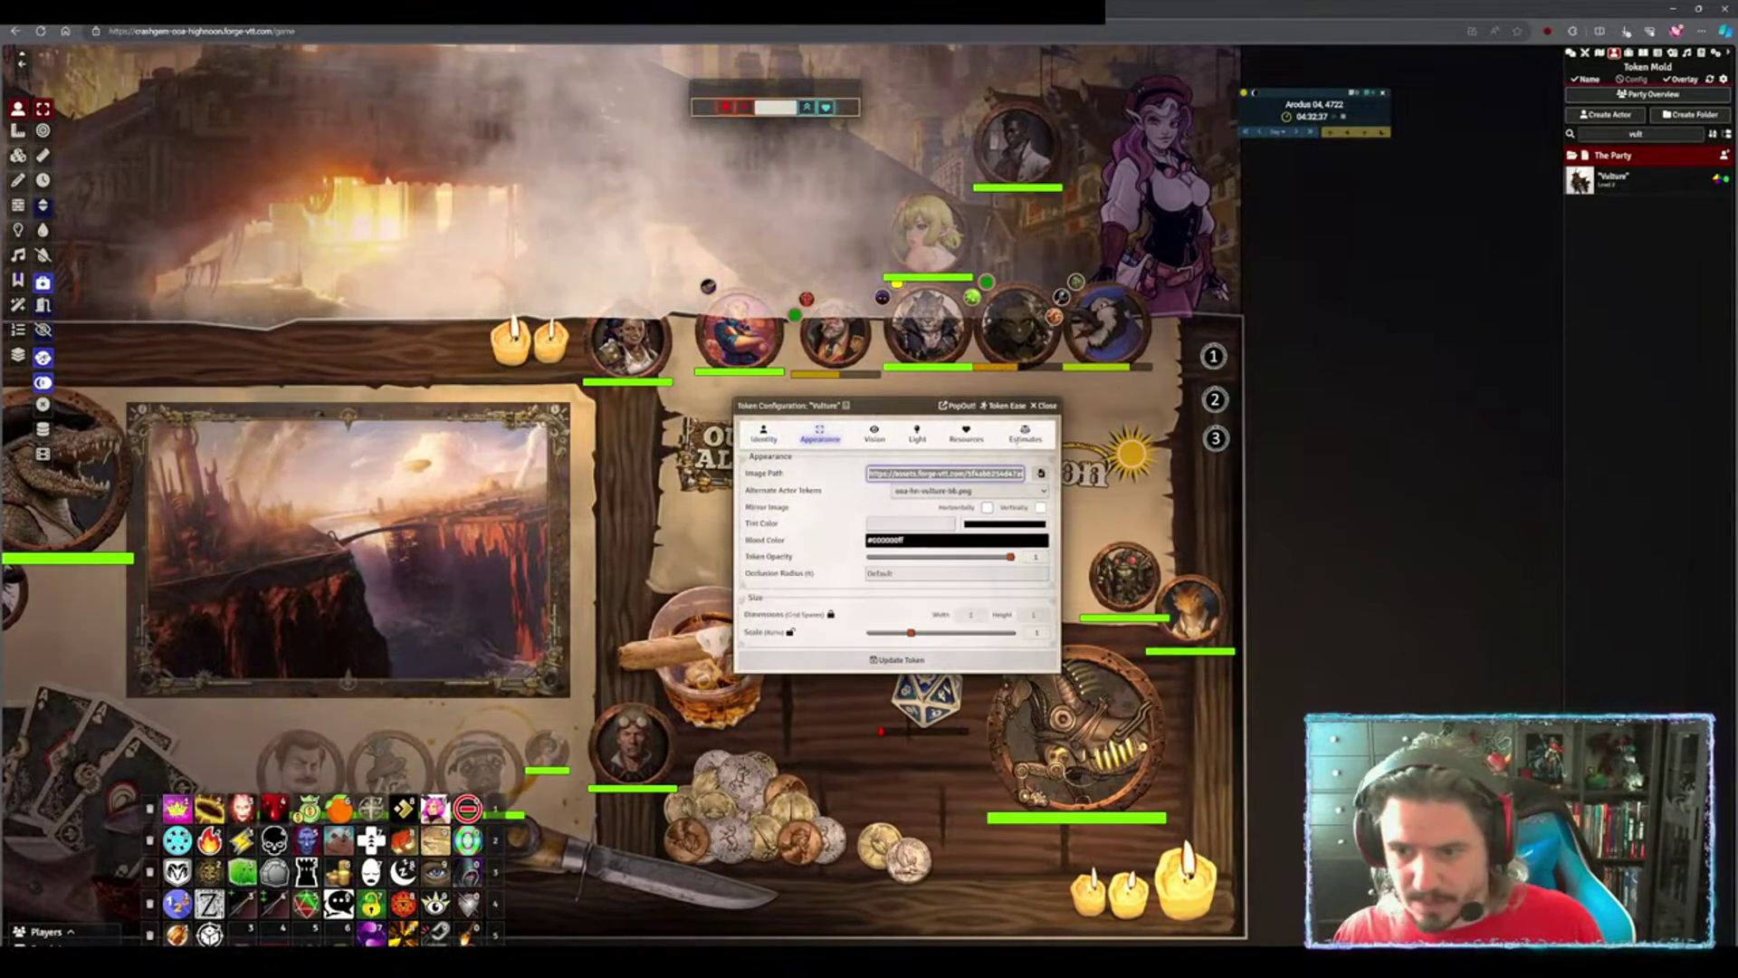
click(1045, 406)
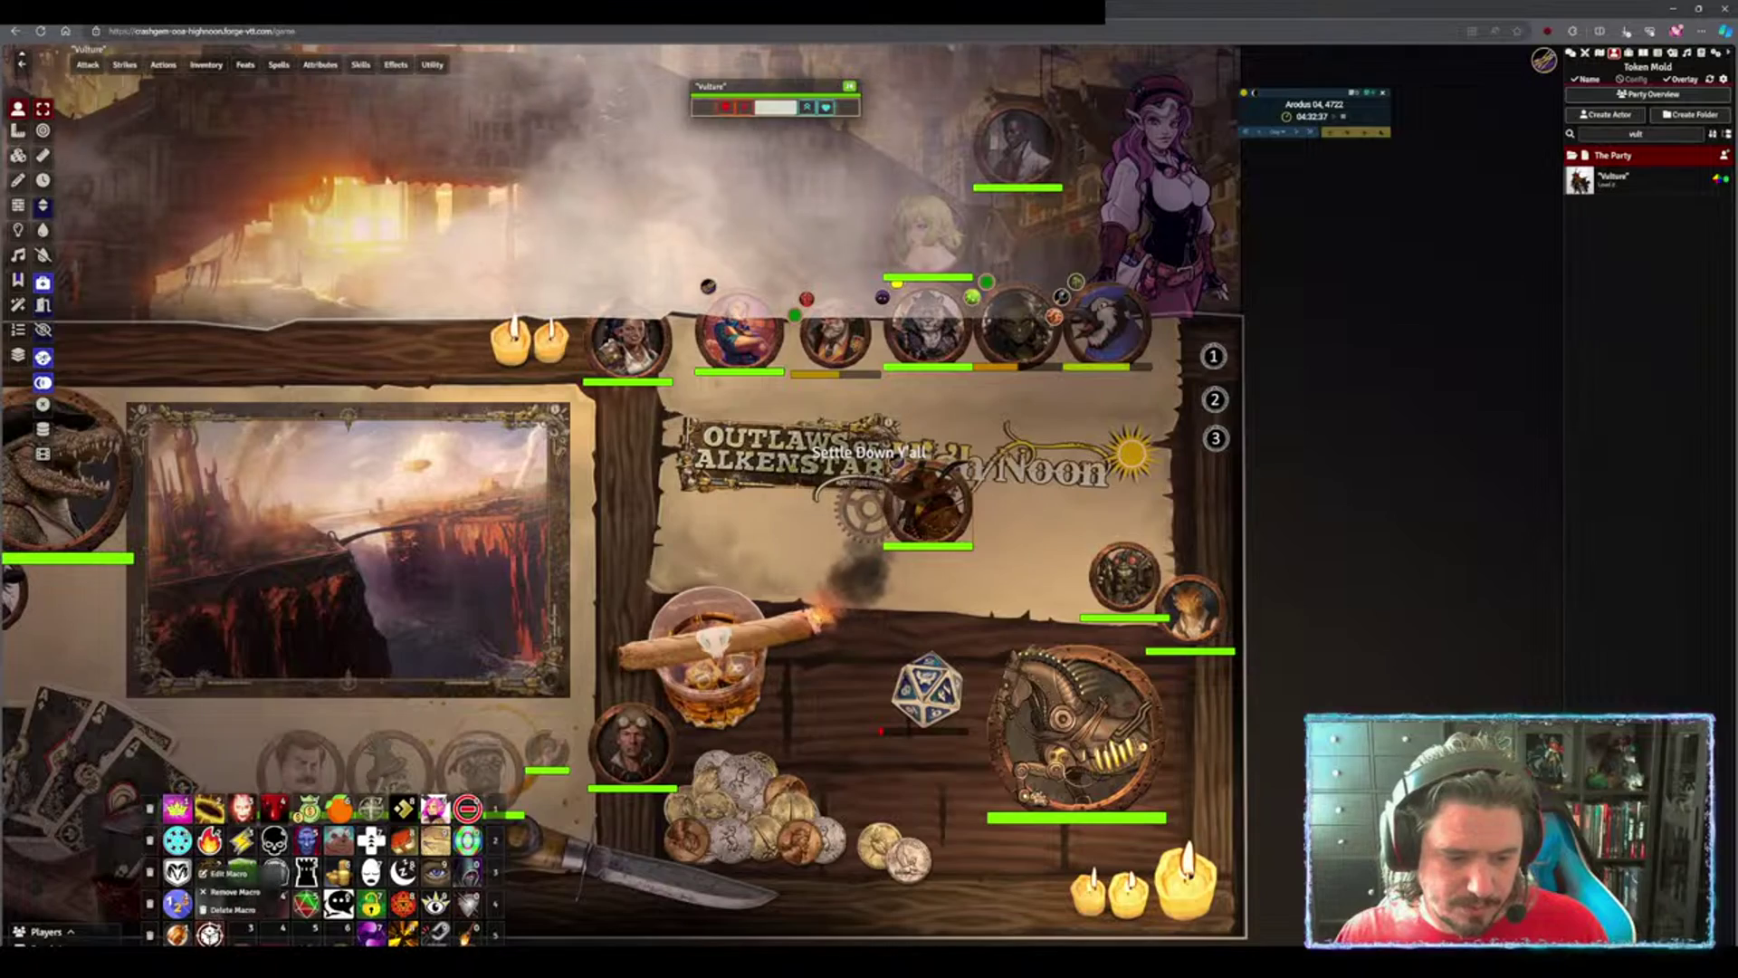
Set the Vulture Hat macro's icon to the copied Vulture token image and save the macro
click(228, 875)
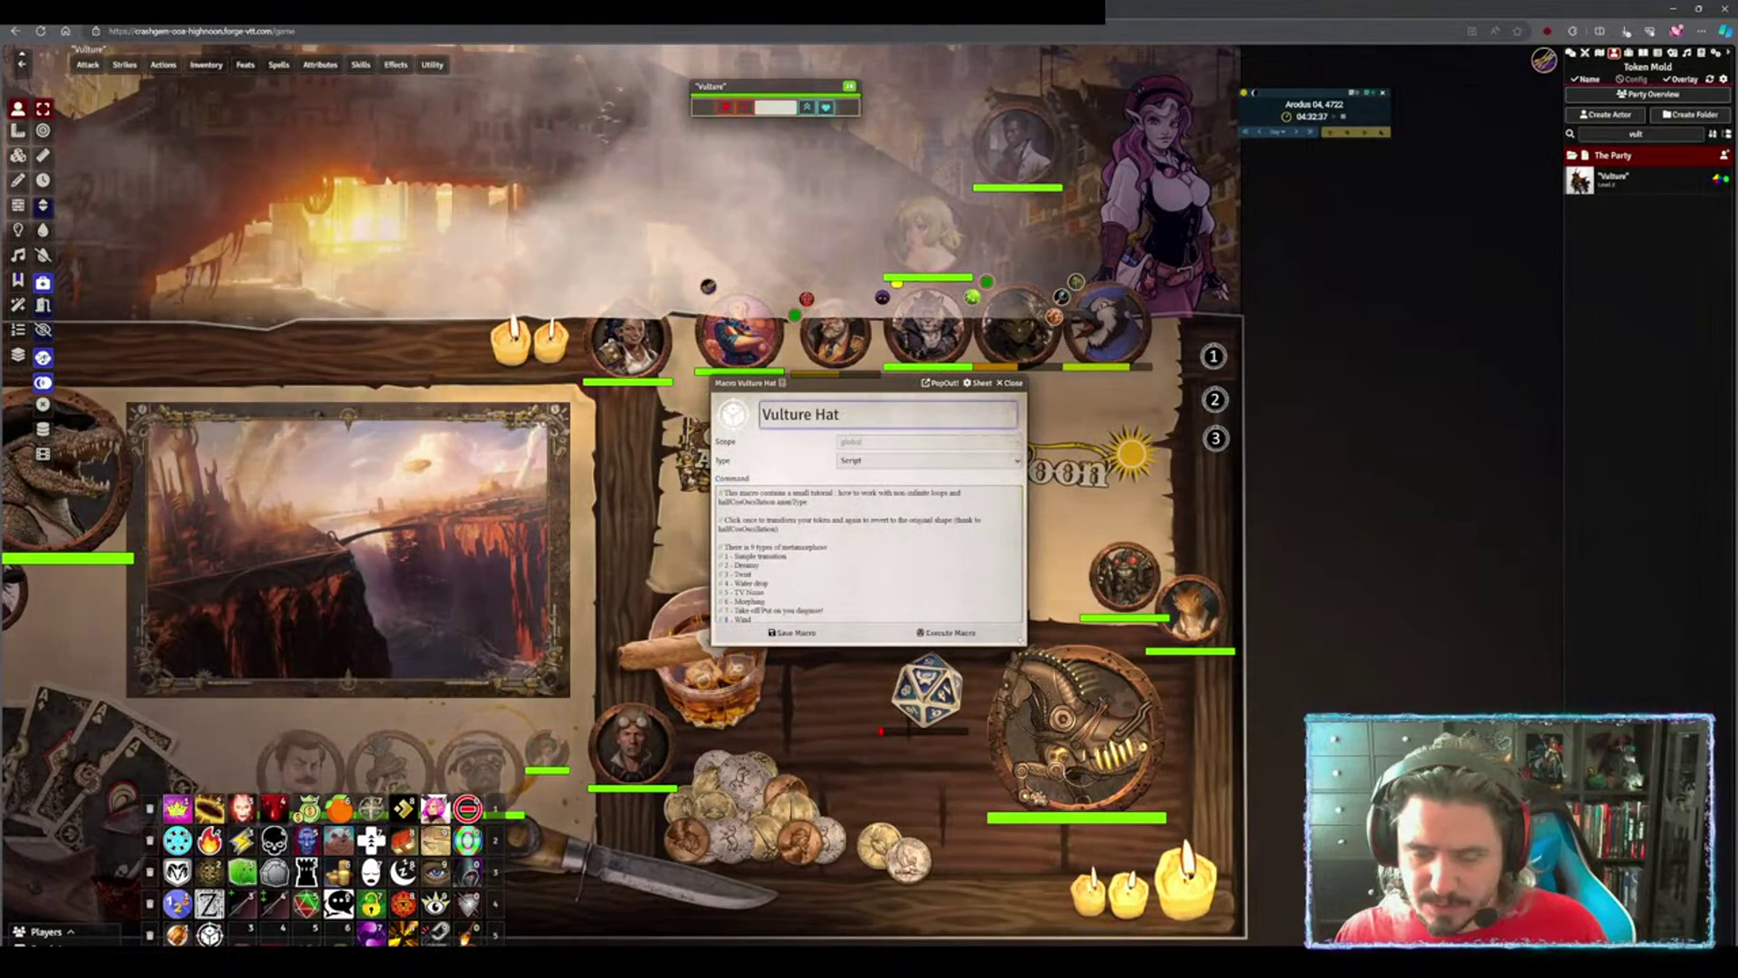
click(734, 415)
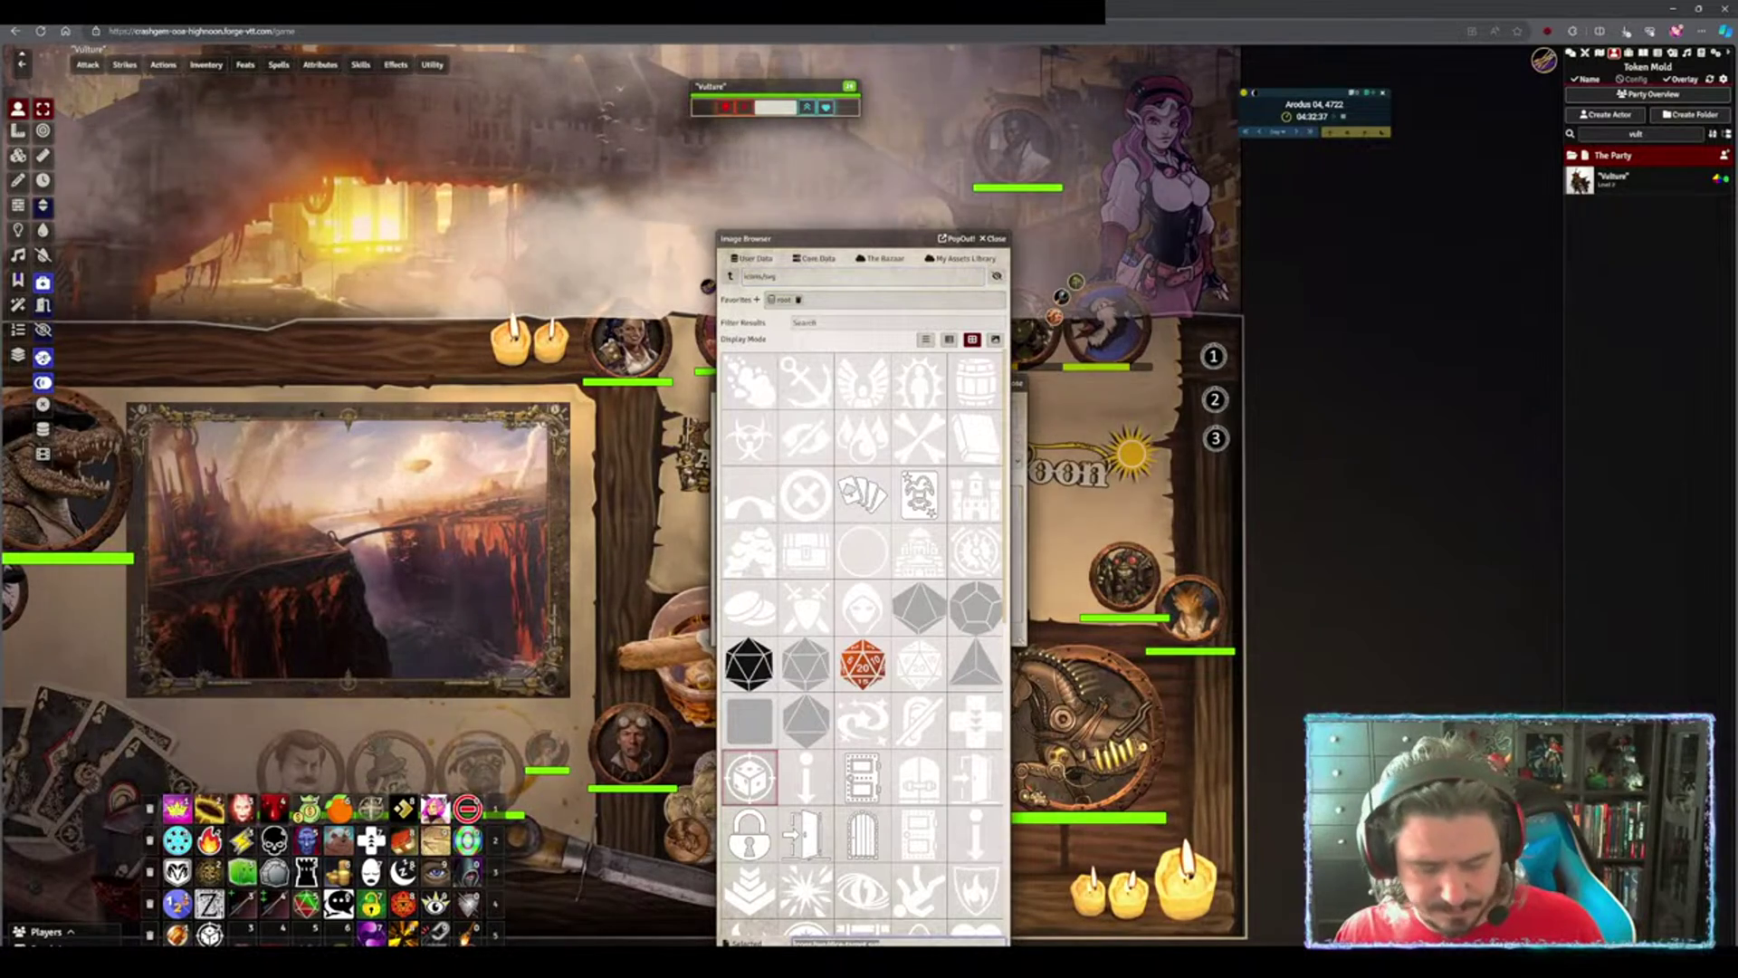
double_click(766, 919)
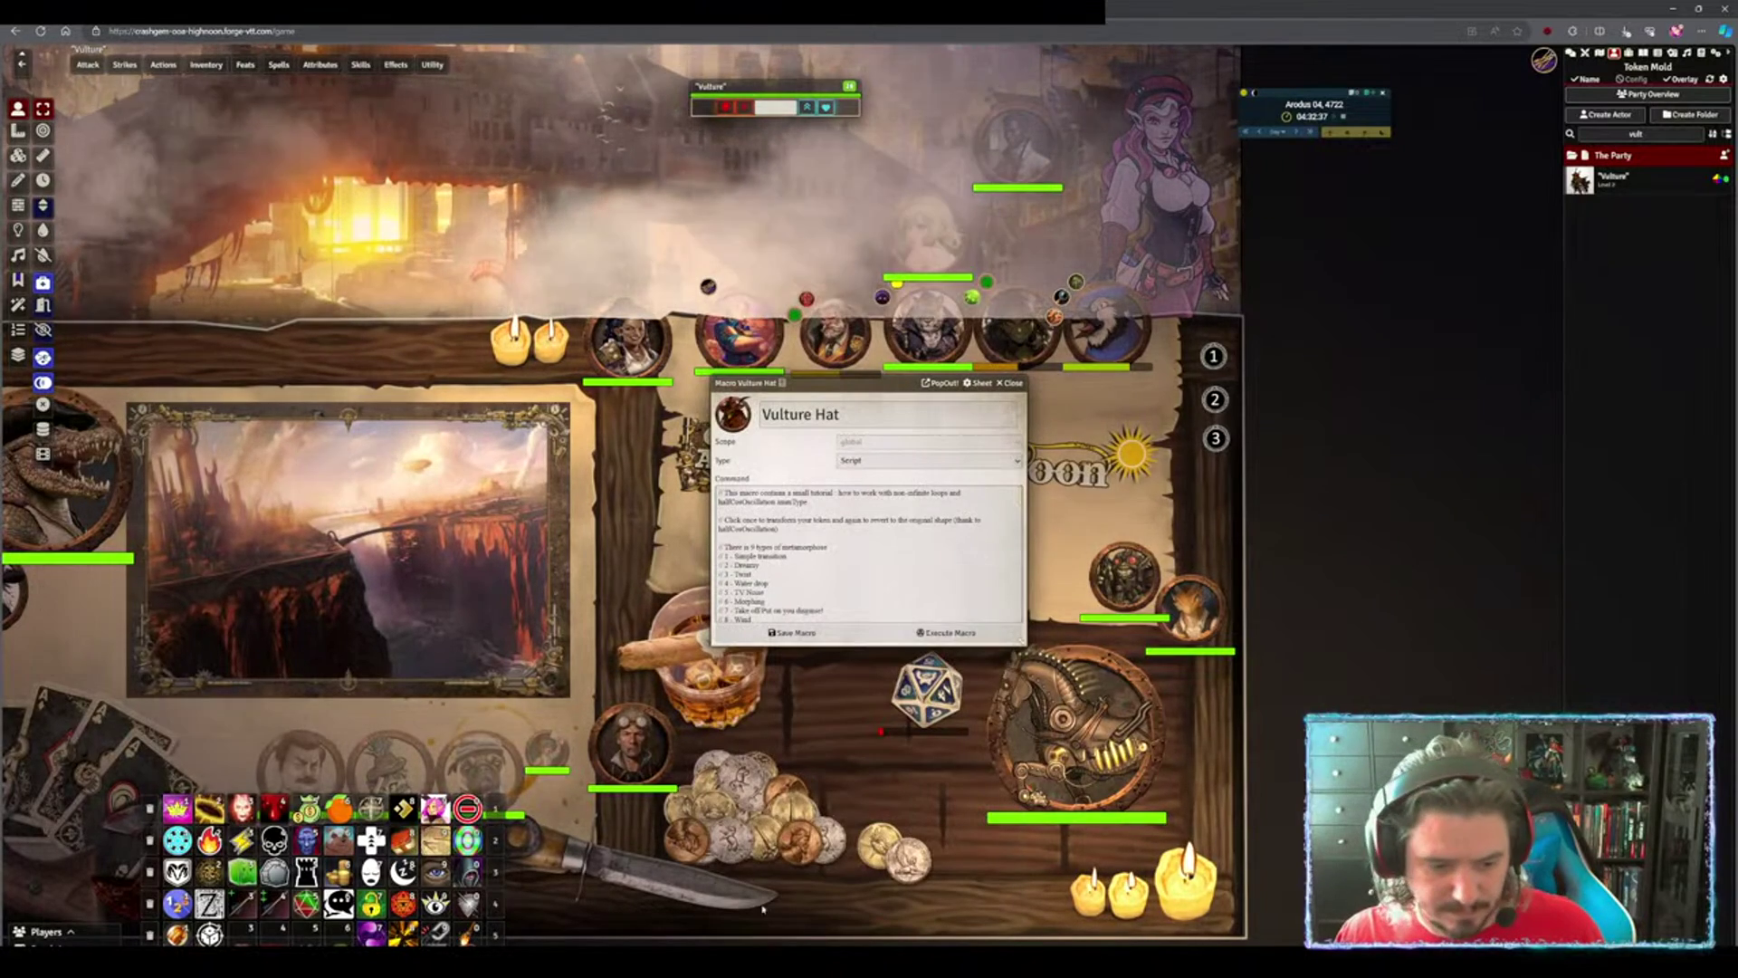
click(784, 631)
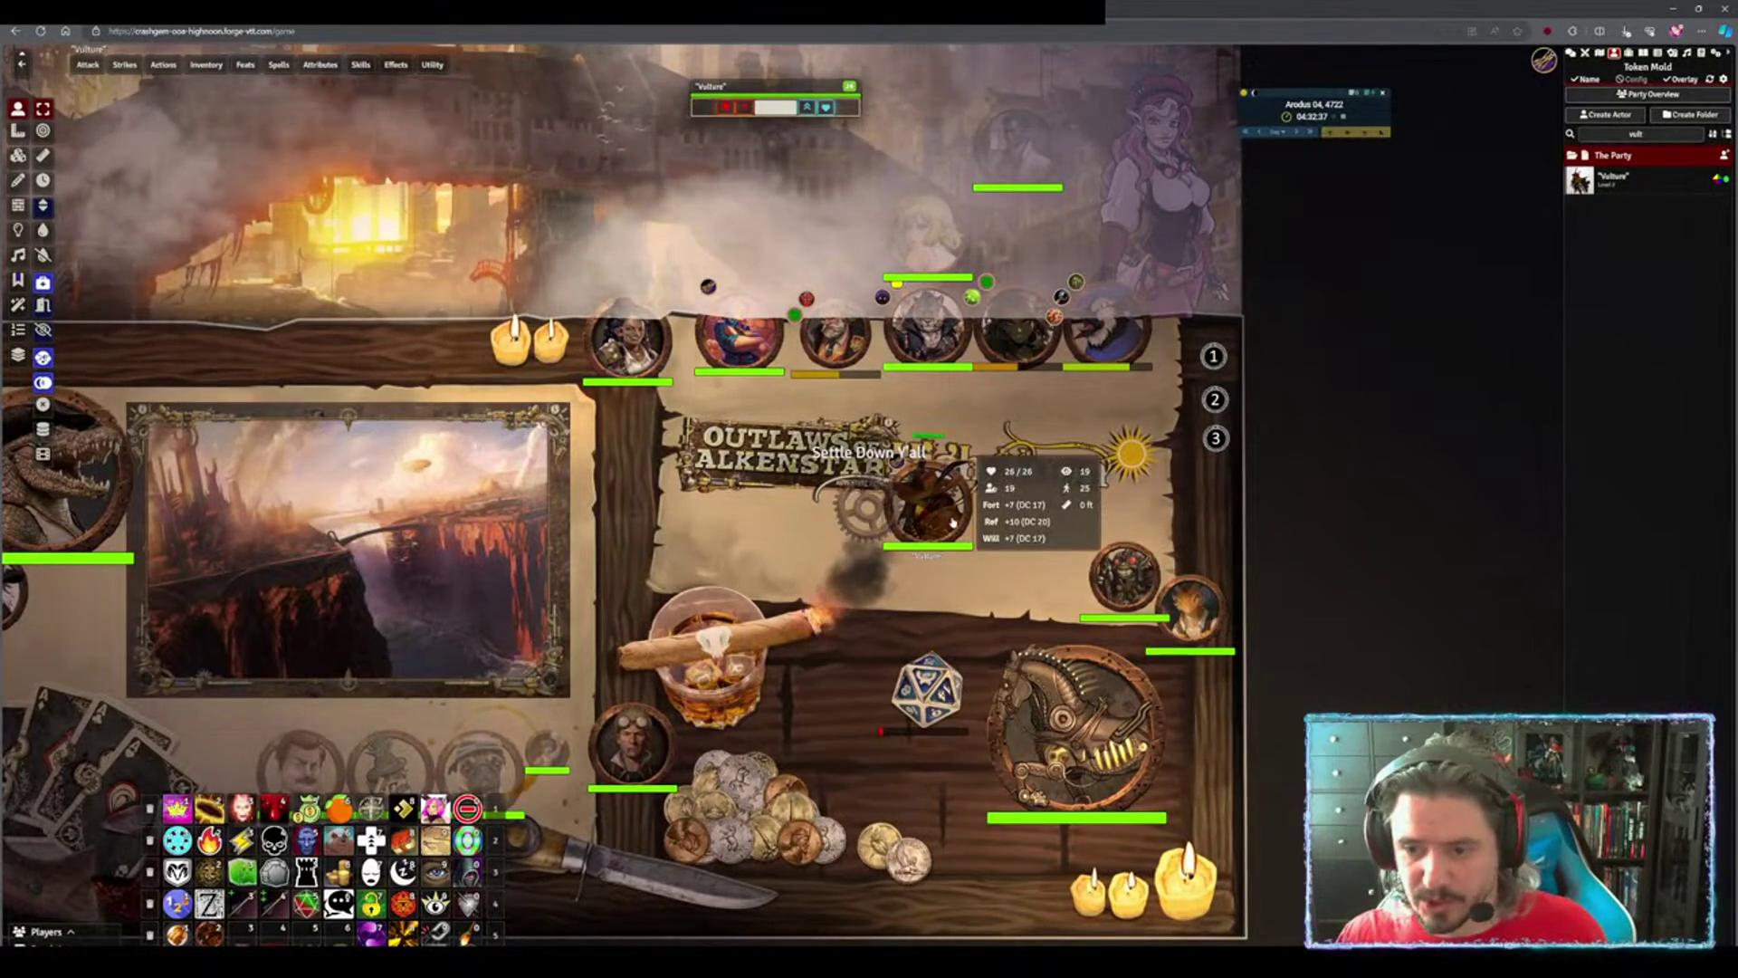
Move the new Vulture token into the old one's place in the row of character tokens
drag(928, 502, 885, 497)
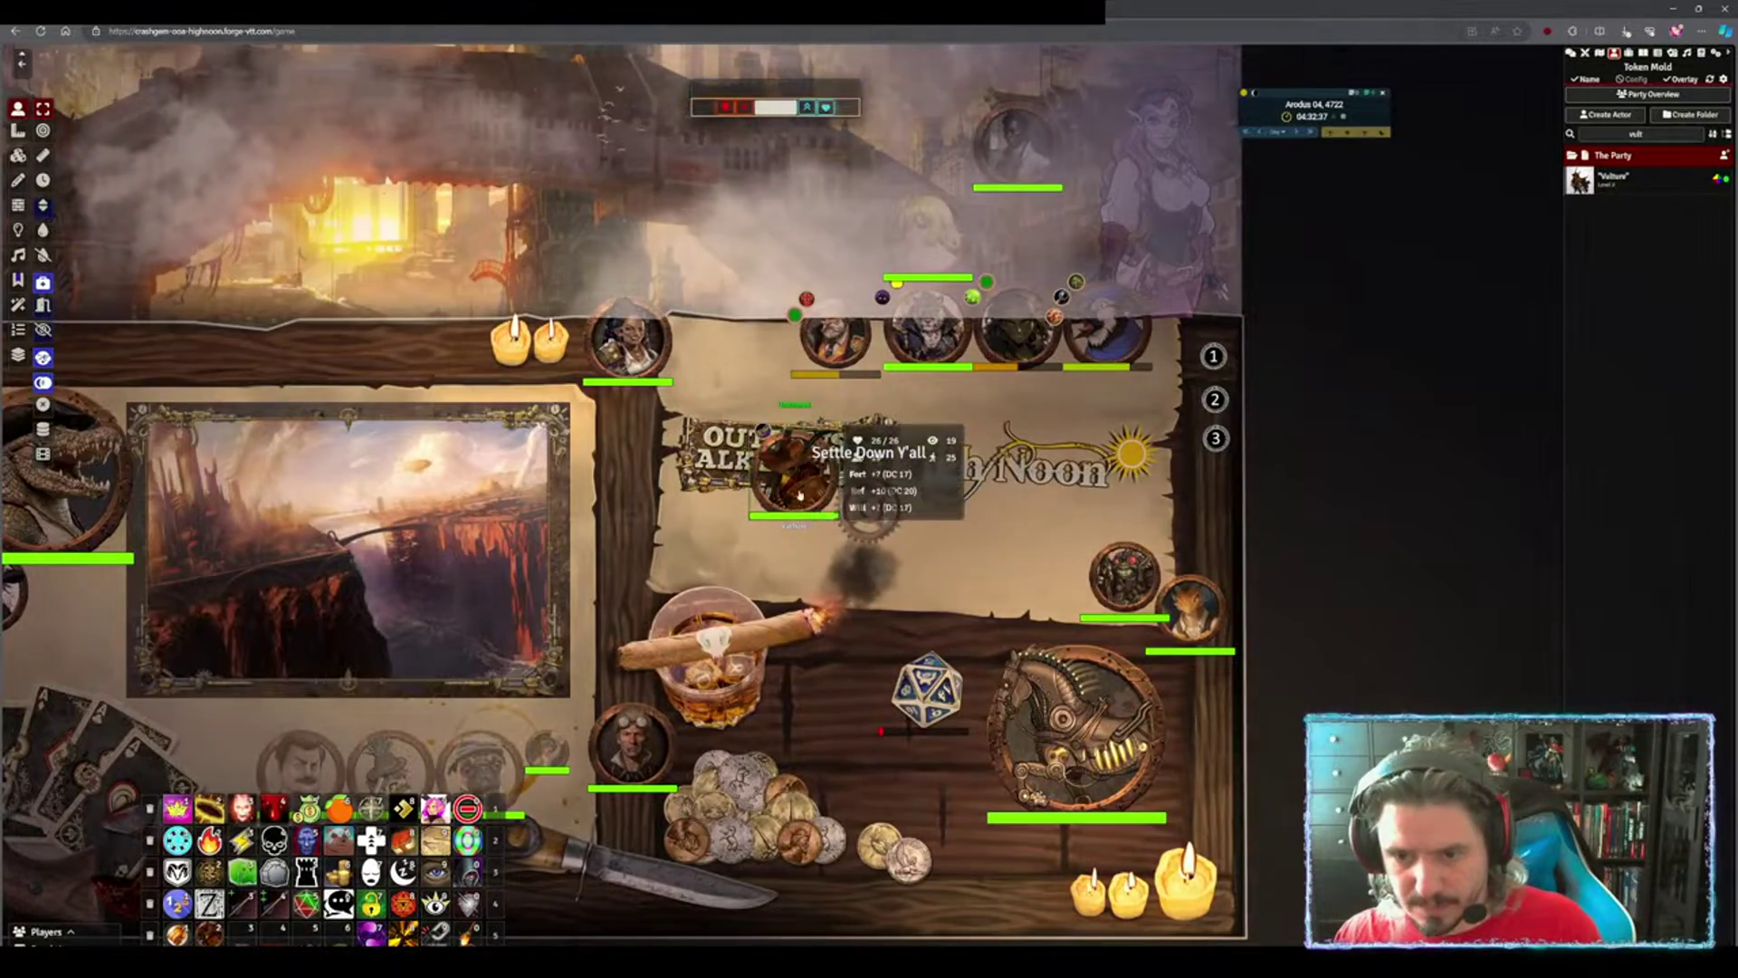
drag(800, 495, 729, 339)
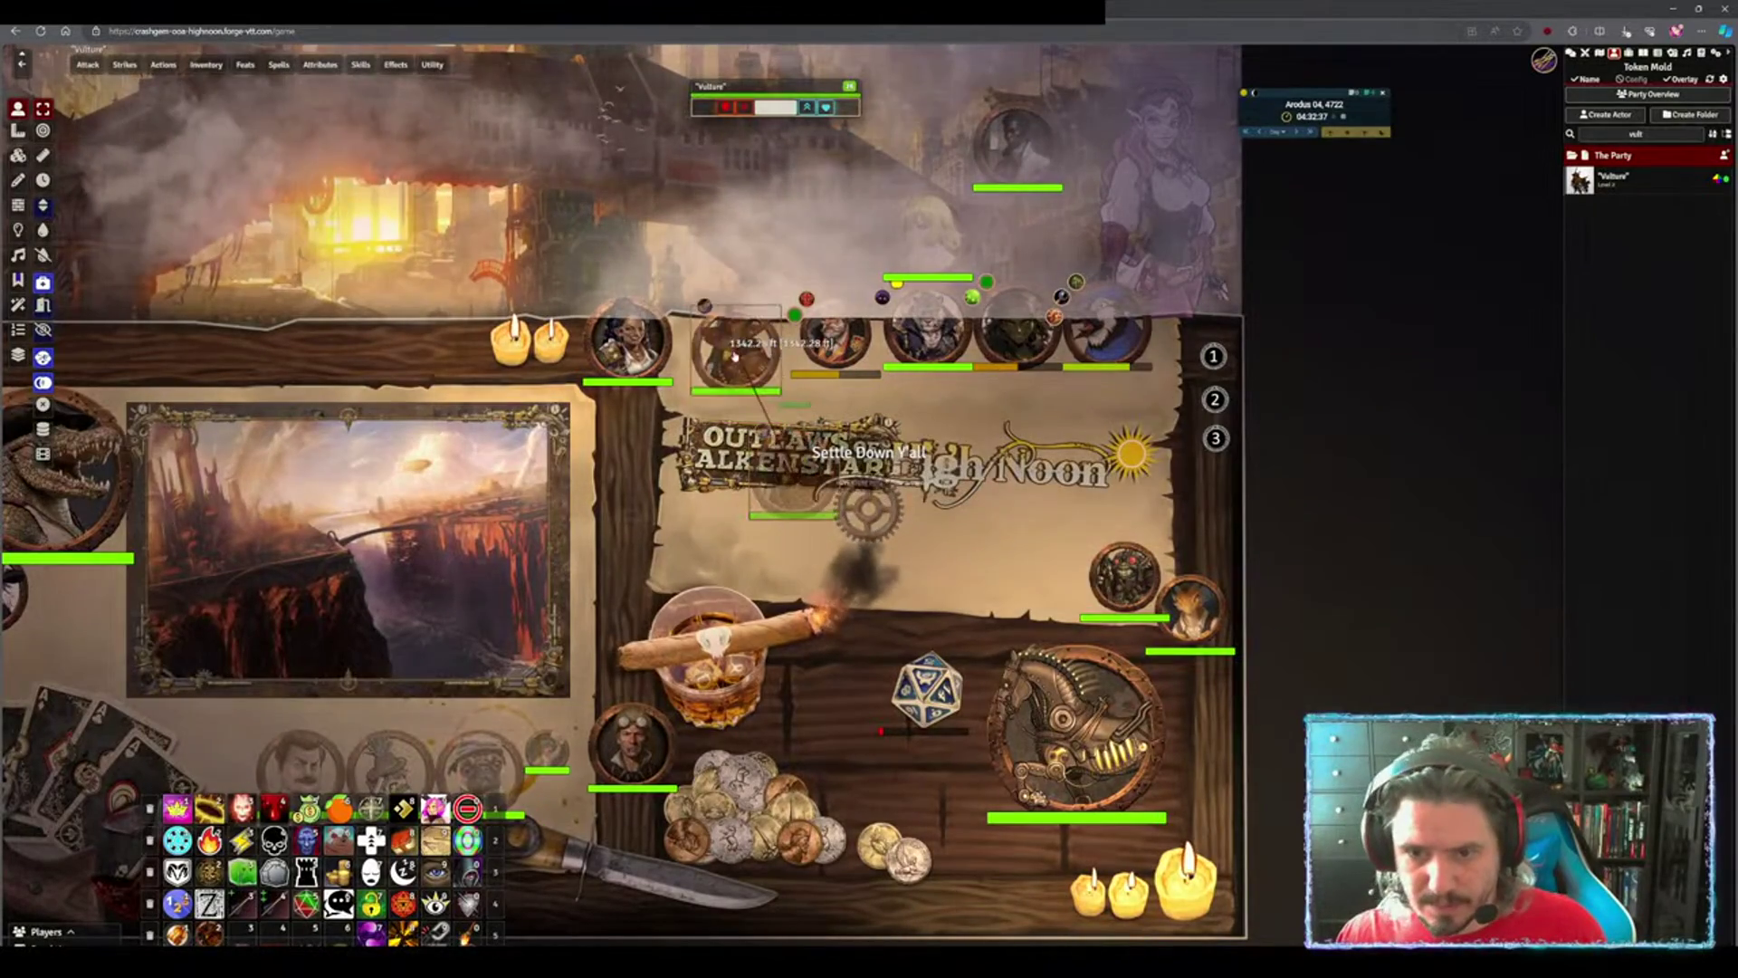
Copy the image path from the appearance settings of the Bellanora token in the character row and close its configuration
right_click(835, 337)
click(759, 258)
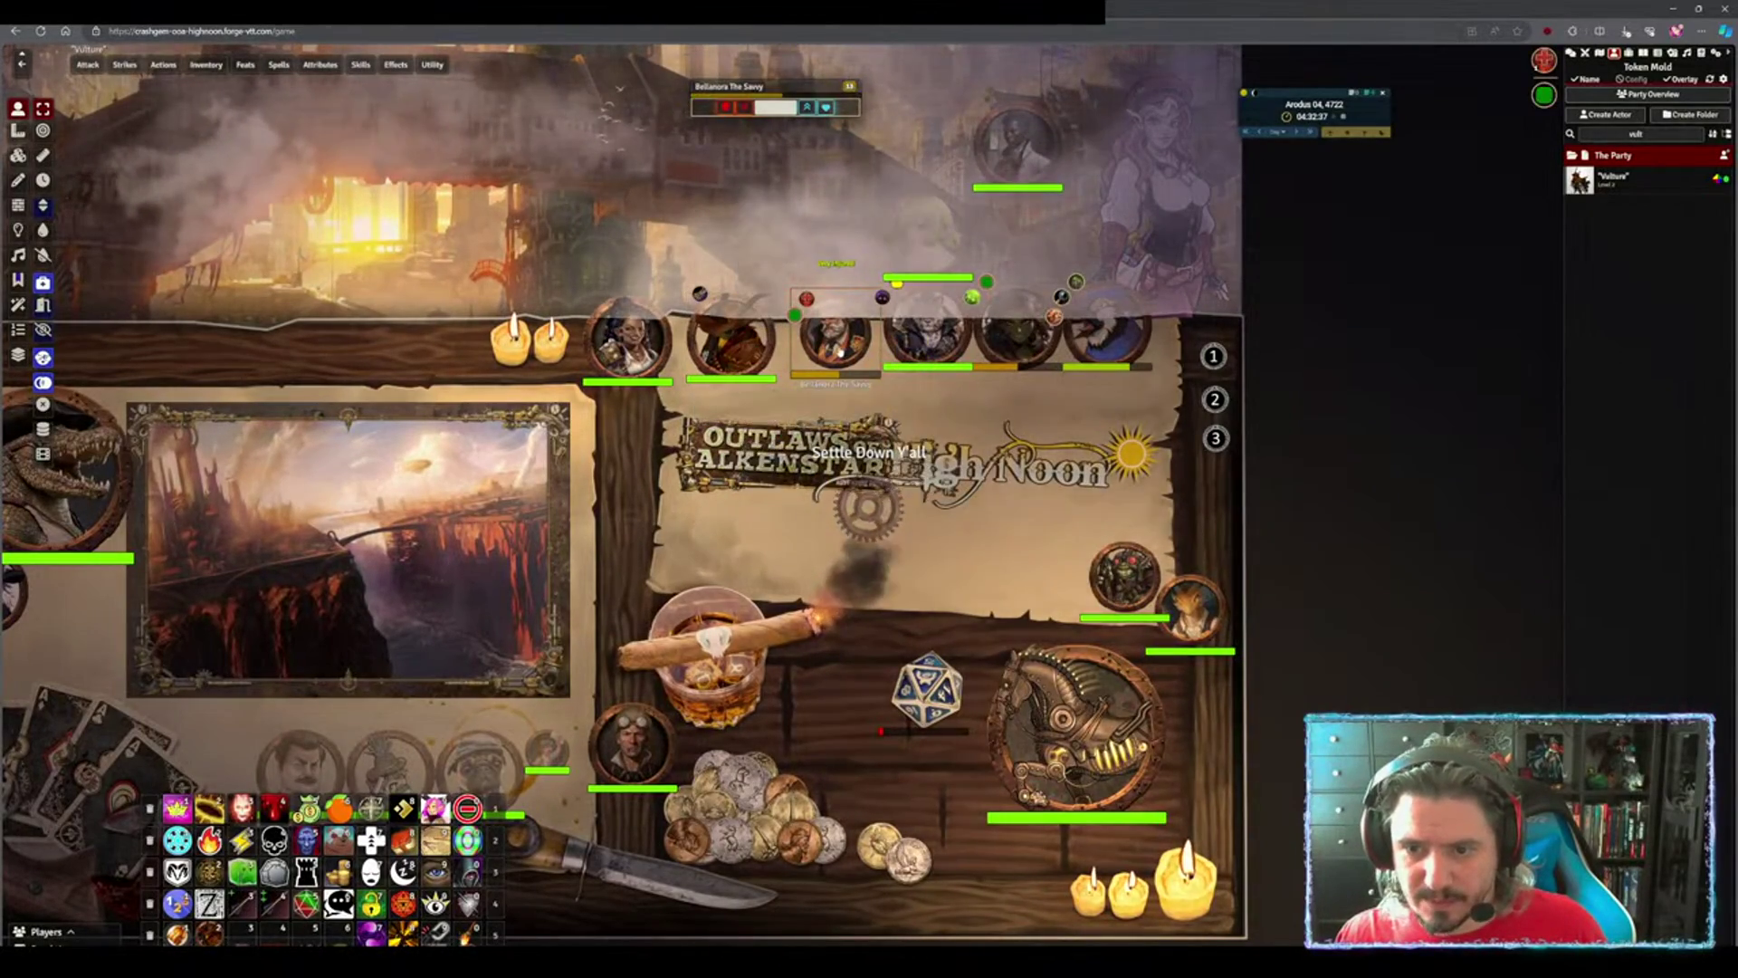
triple_click(946, 473)
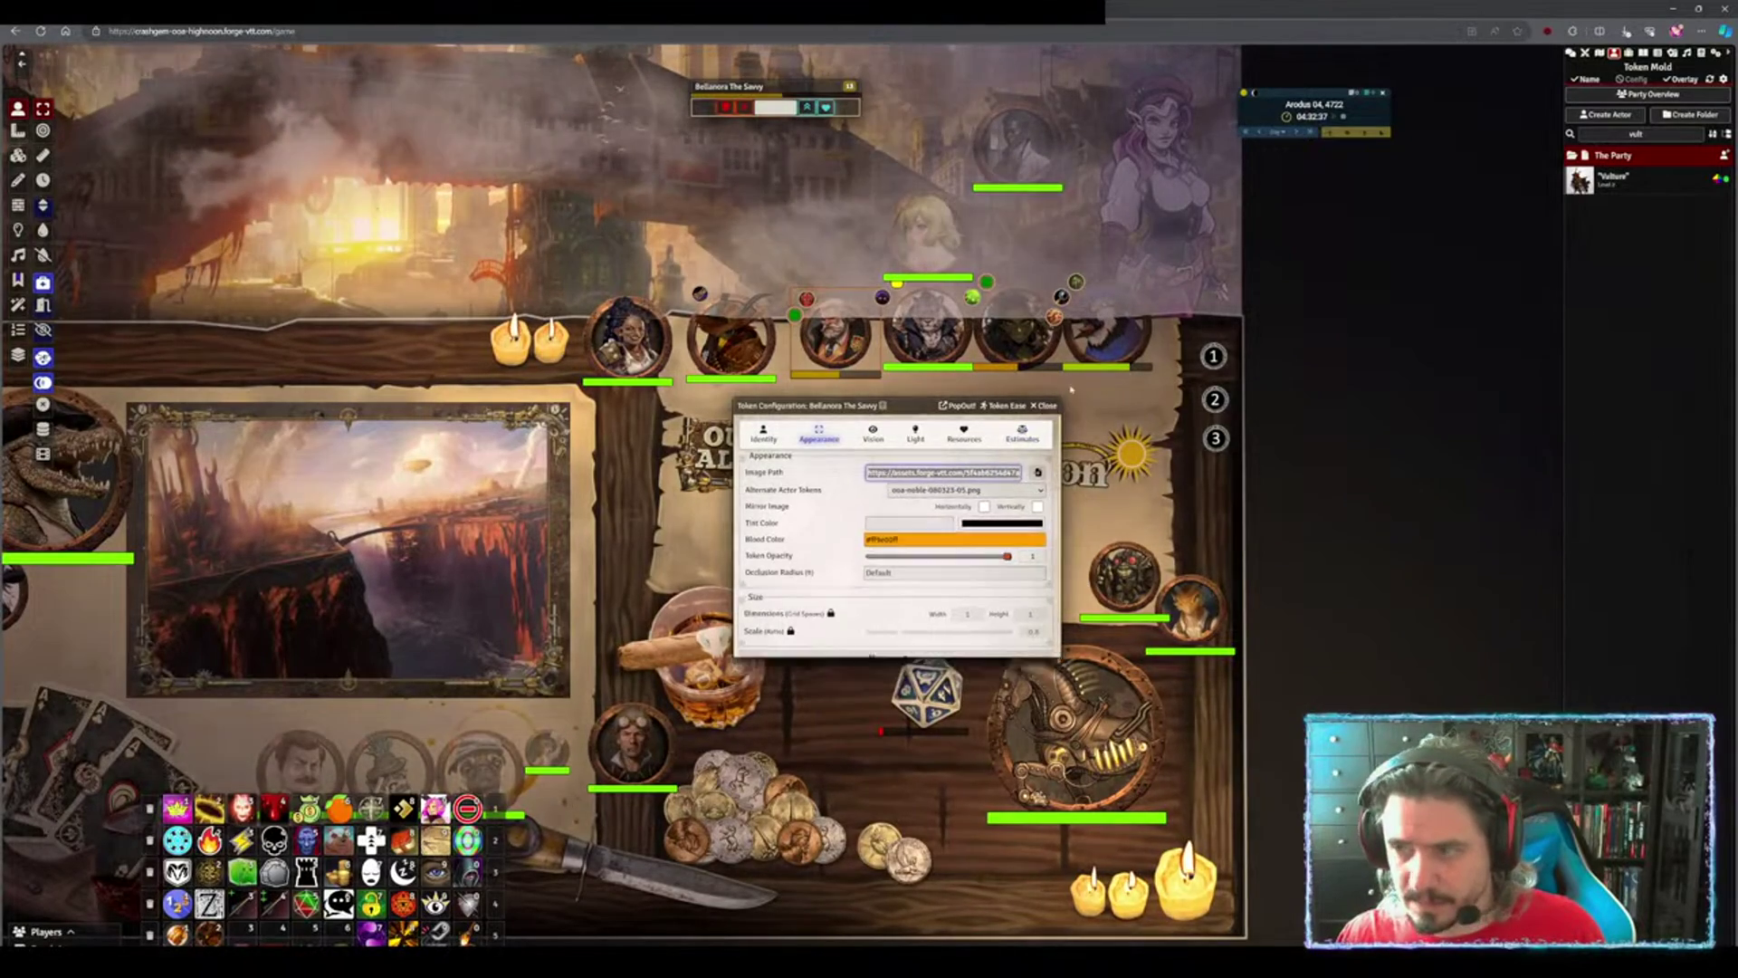
click(1043, 406)
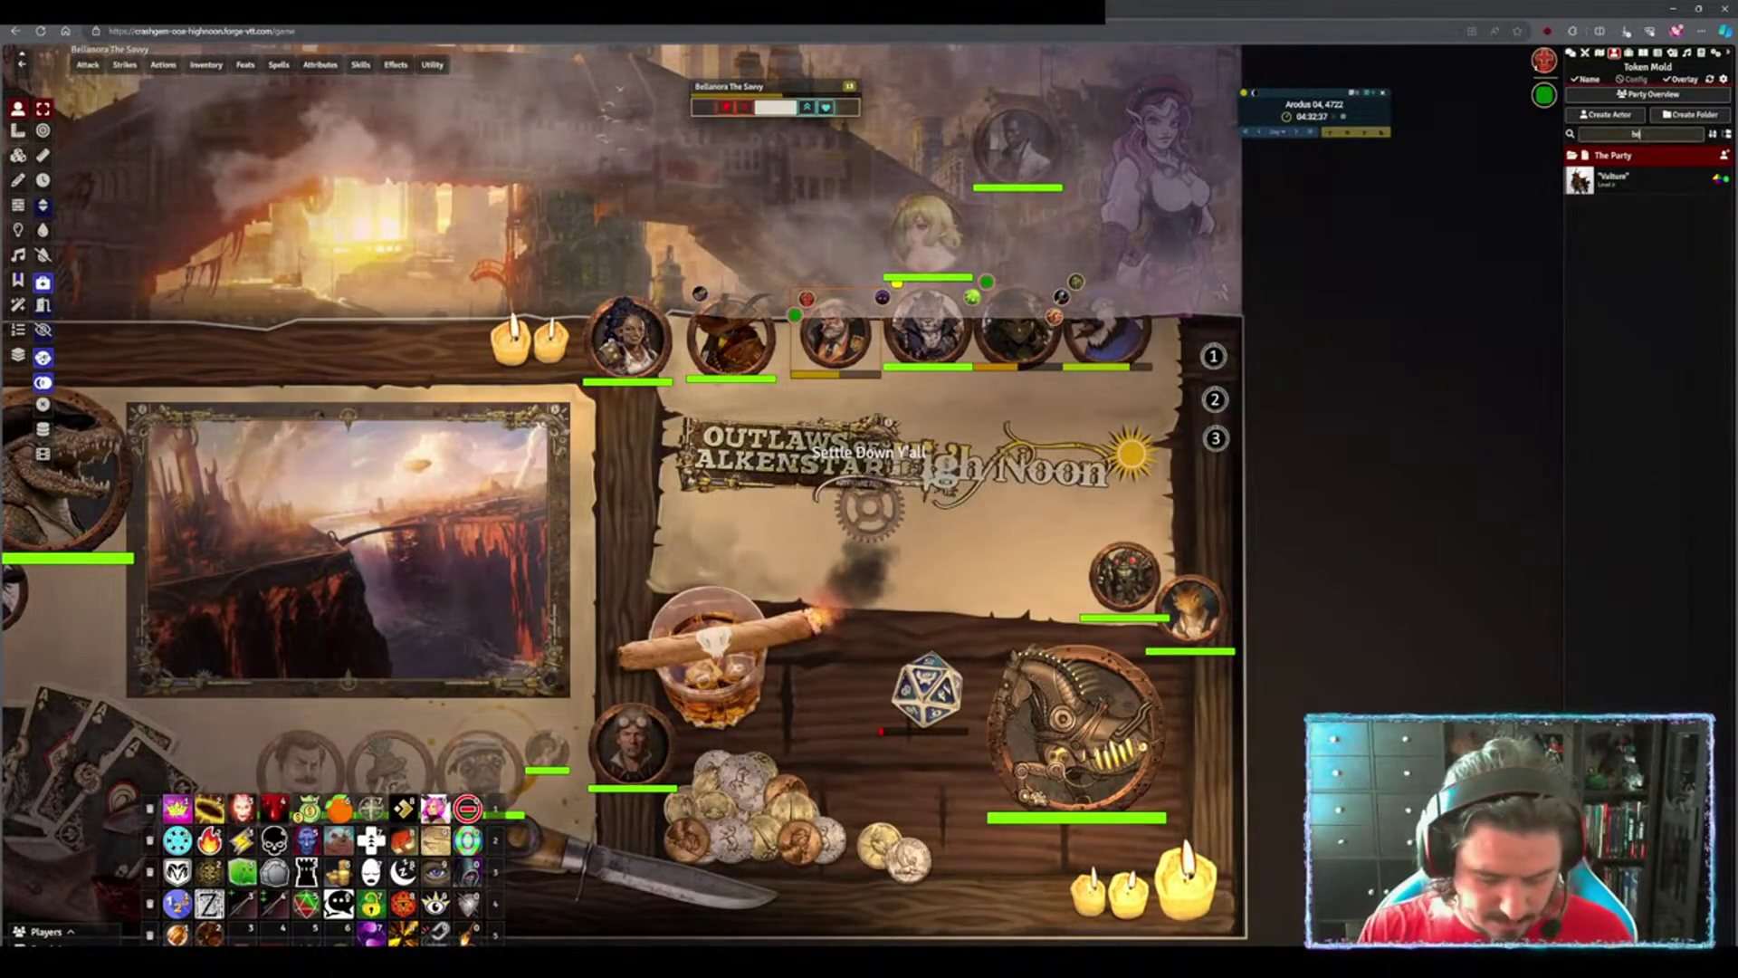
Filter the actors by "bell", place a new Bellanora token just below the character row, and delete the old one above it
text(bell)
drag(1644, 182, 835, 414)
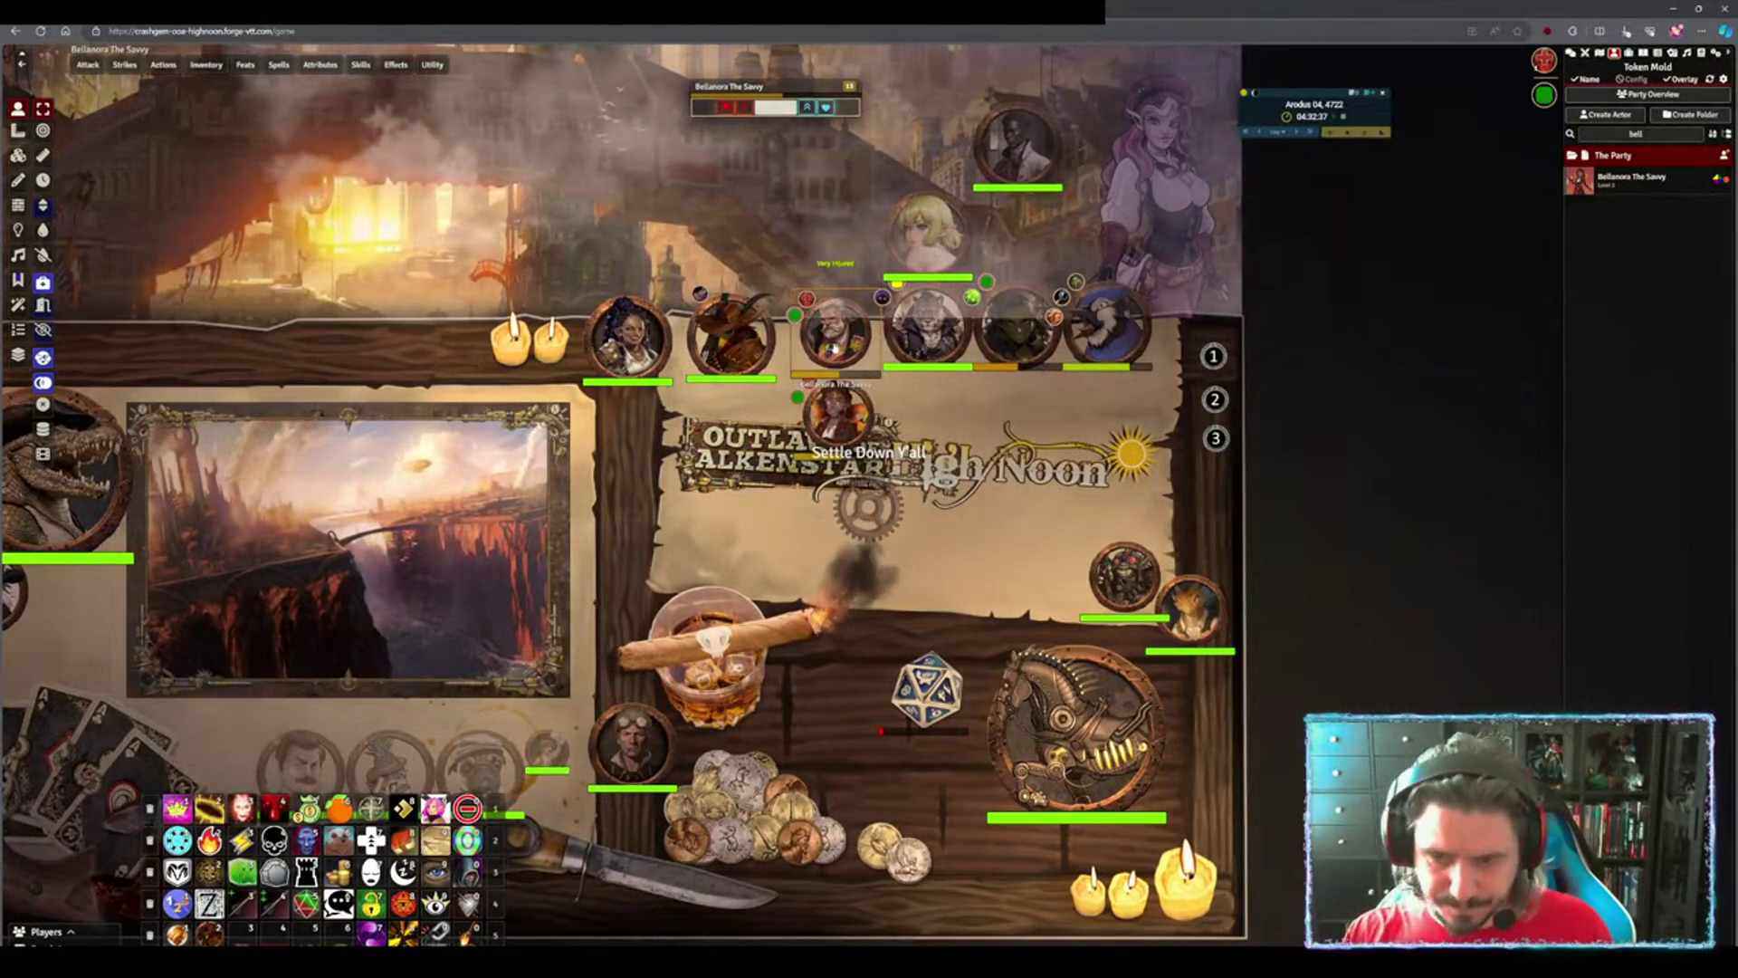
key(Delete)
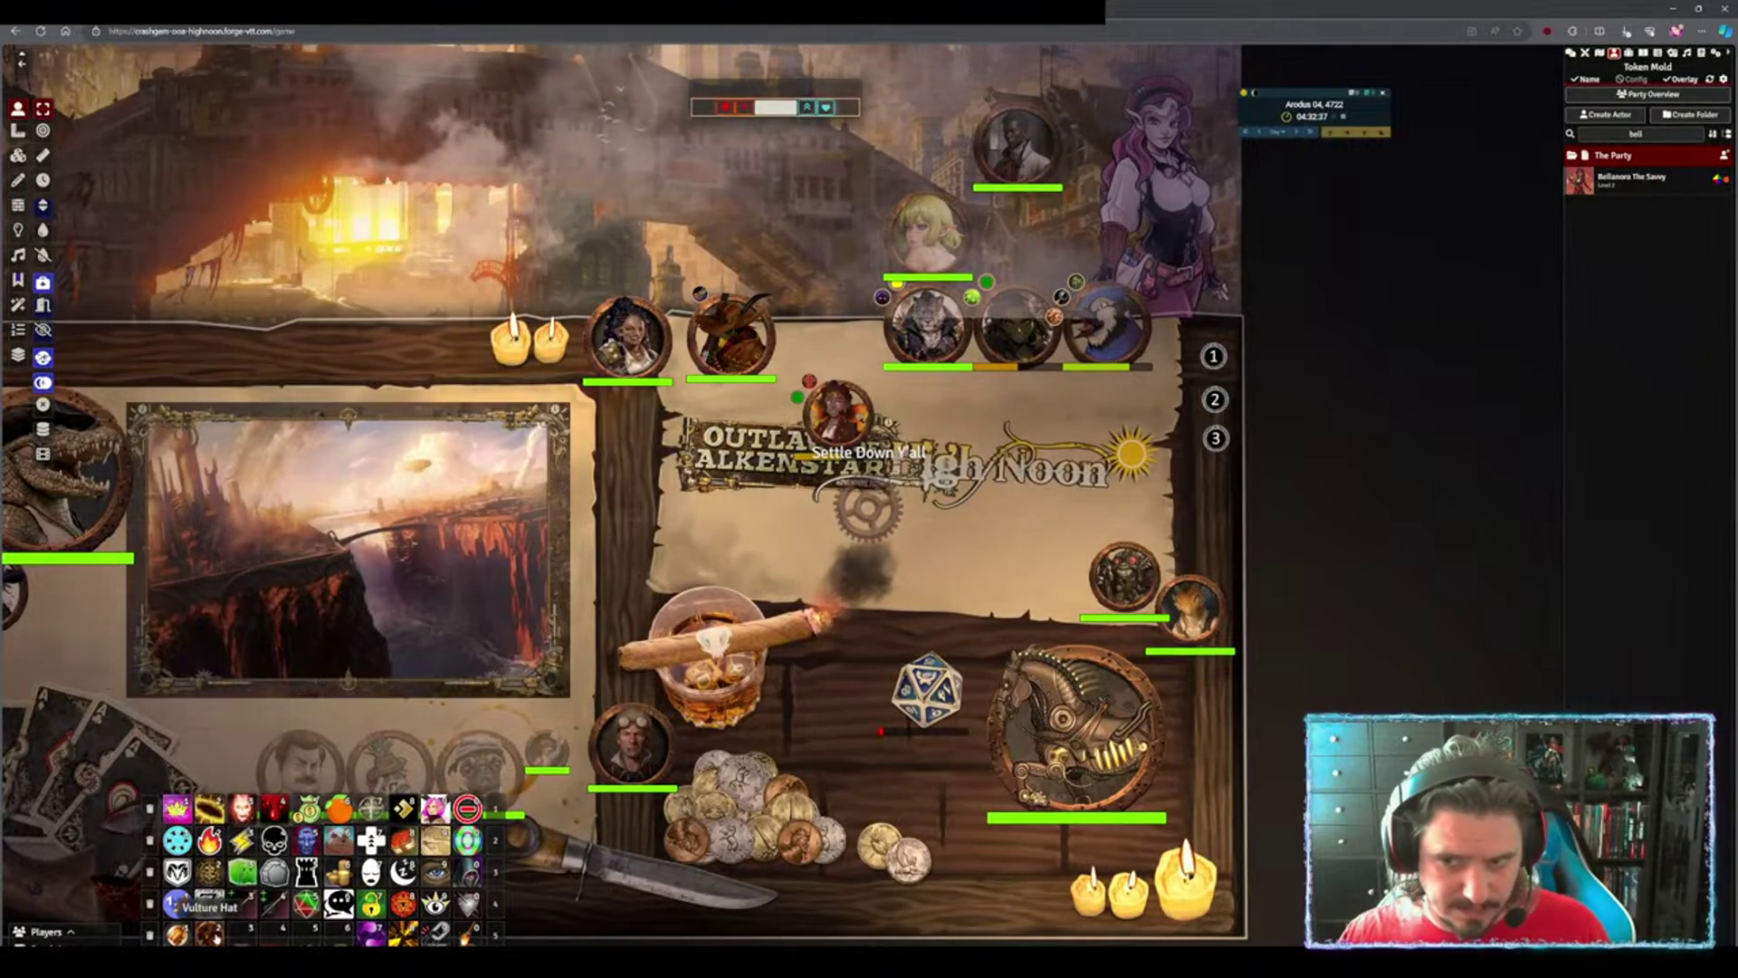
key(ctrl+z)
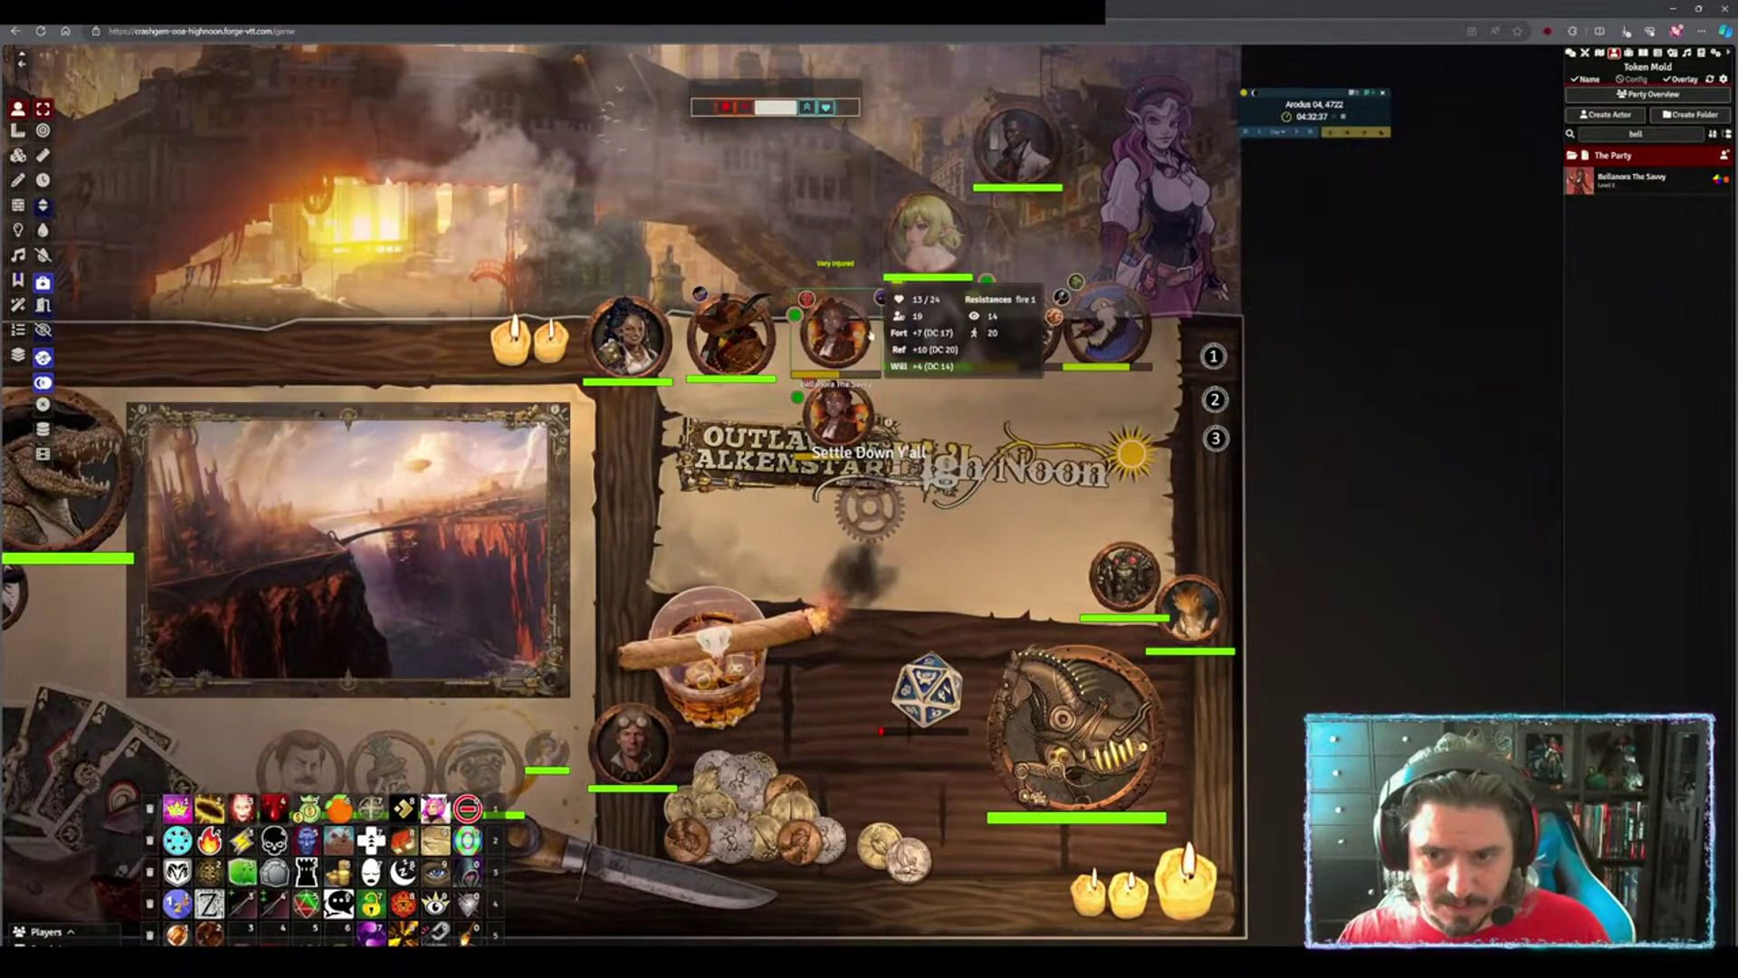
click(859, 333)
drag(858, 333, 861, 412)
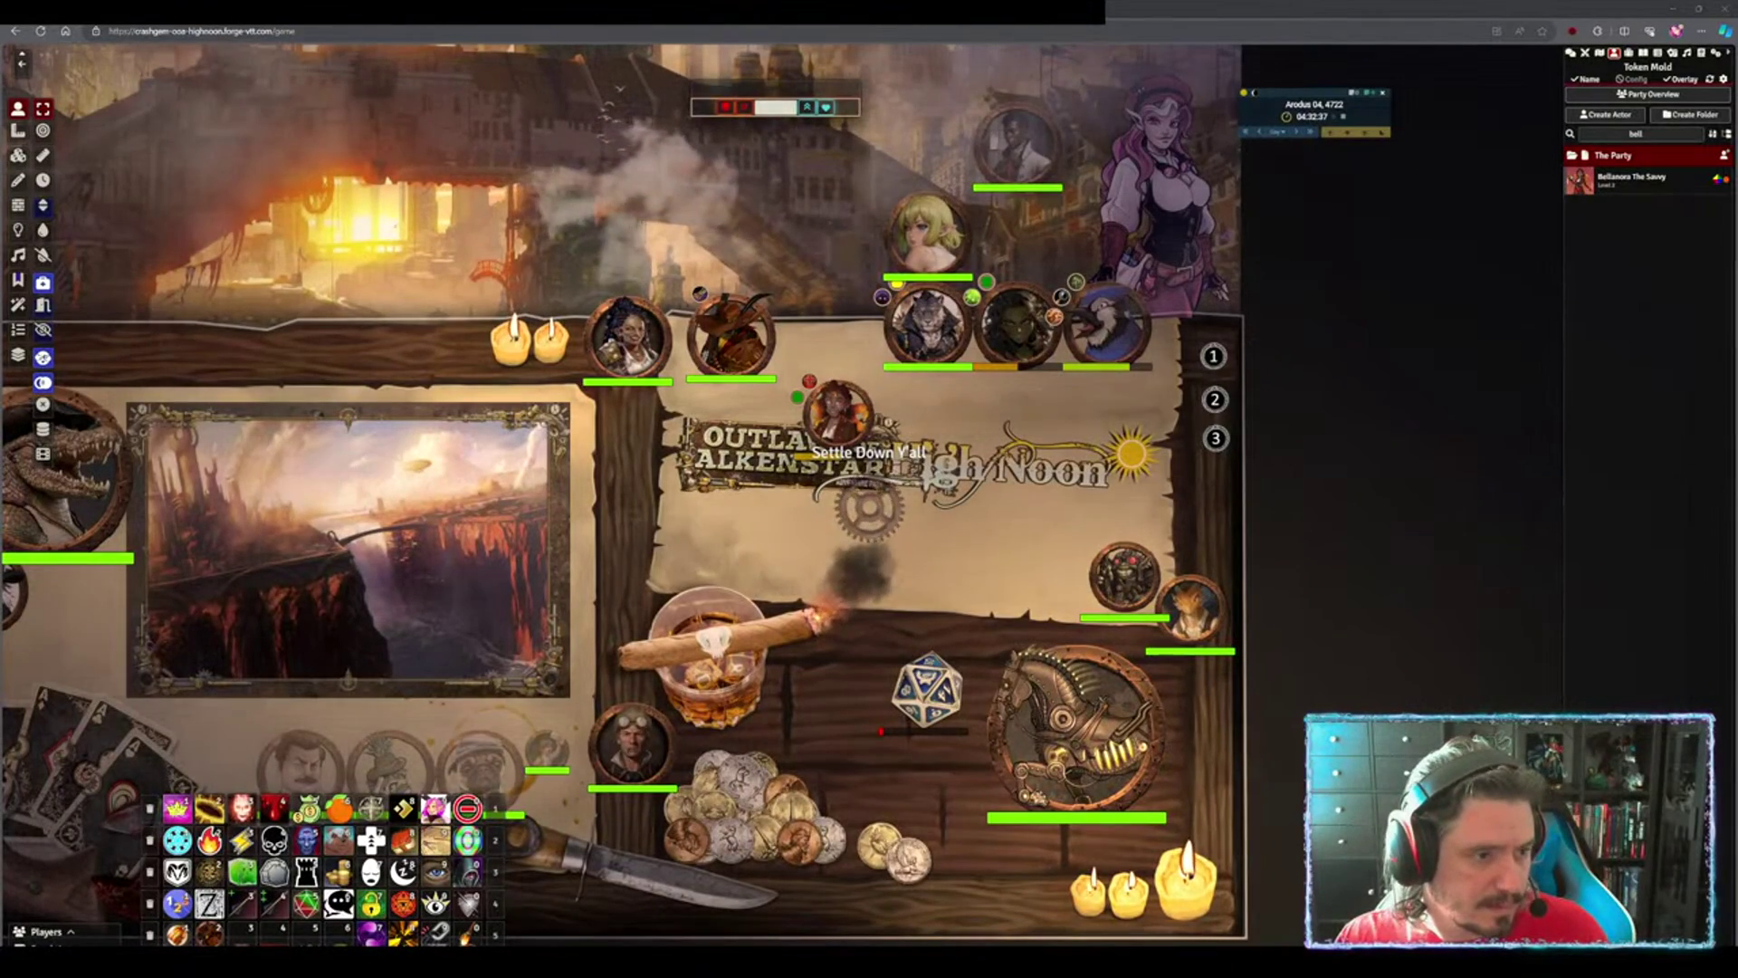
key(Return)
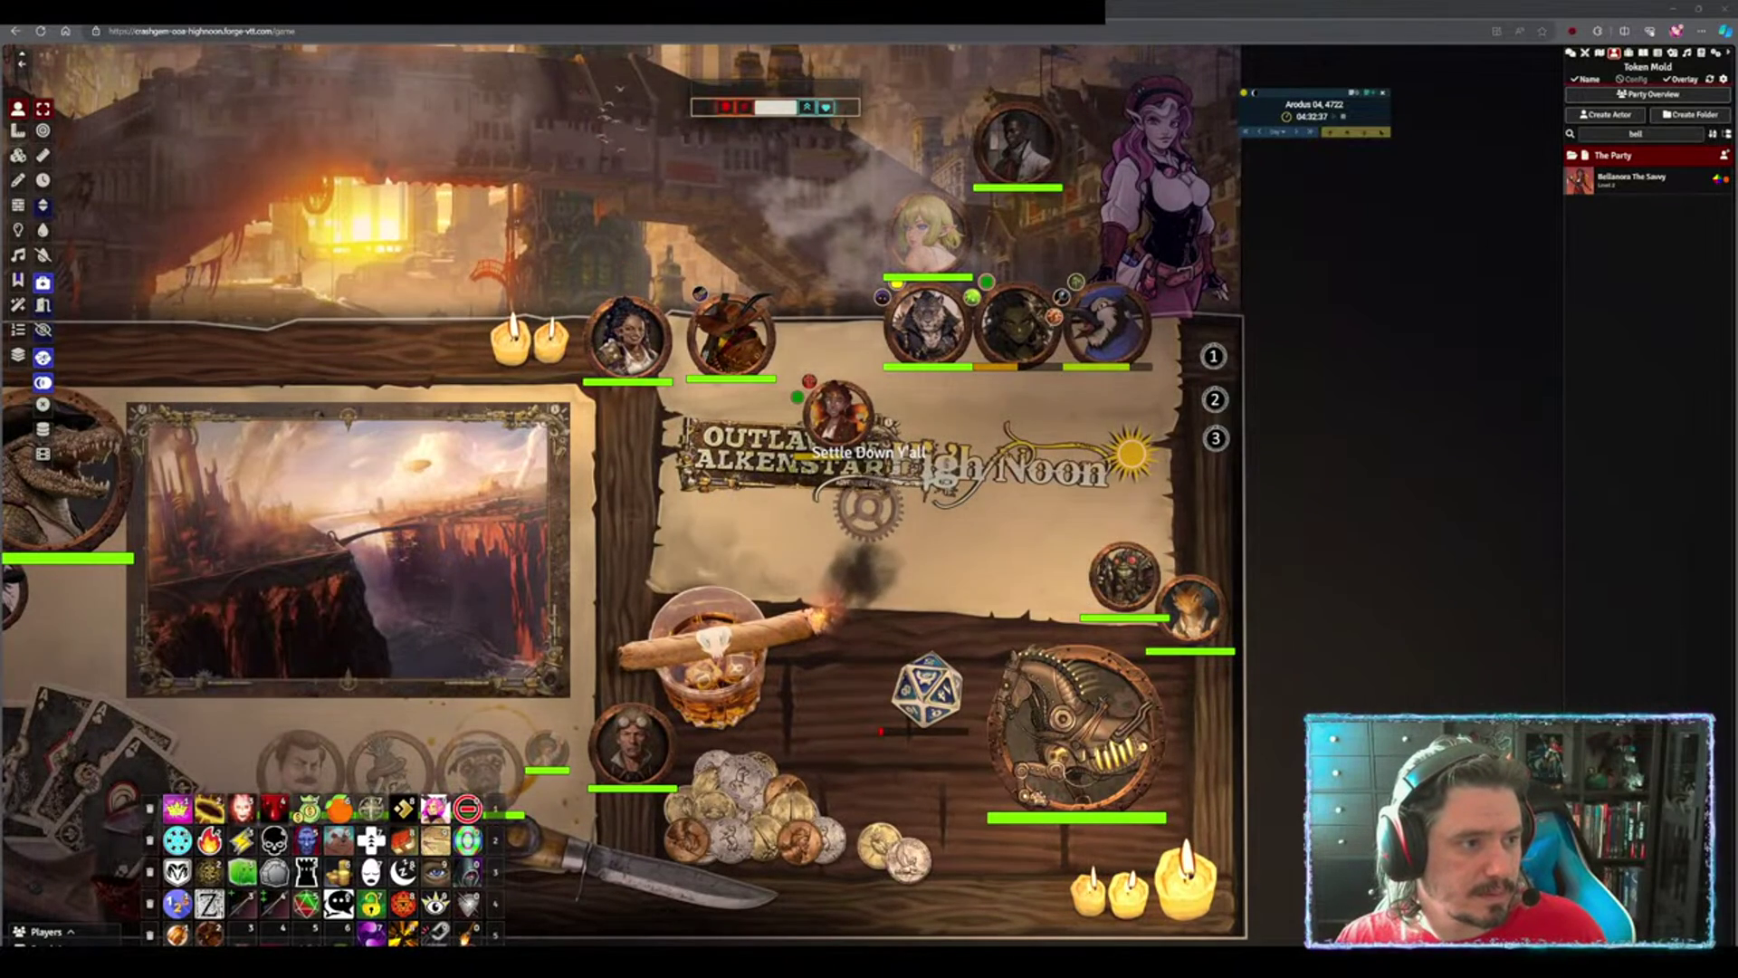
Switch to File Explorer, examine the token artwork in the desktop's ooa tokens folder, and close the window
drag(0, 195, 821, 9)
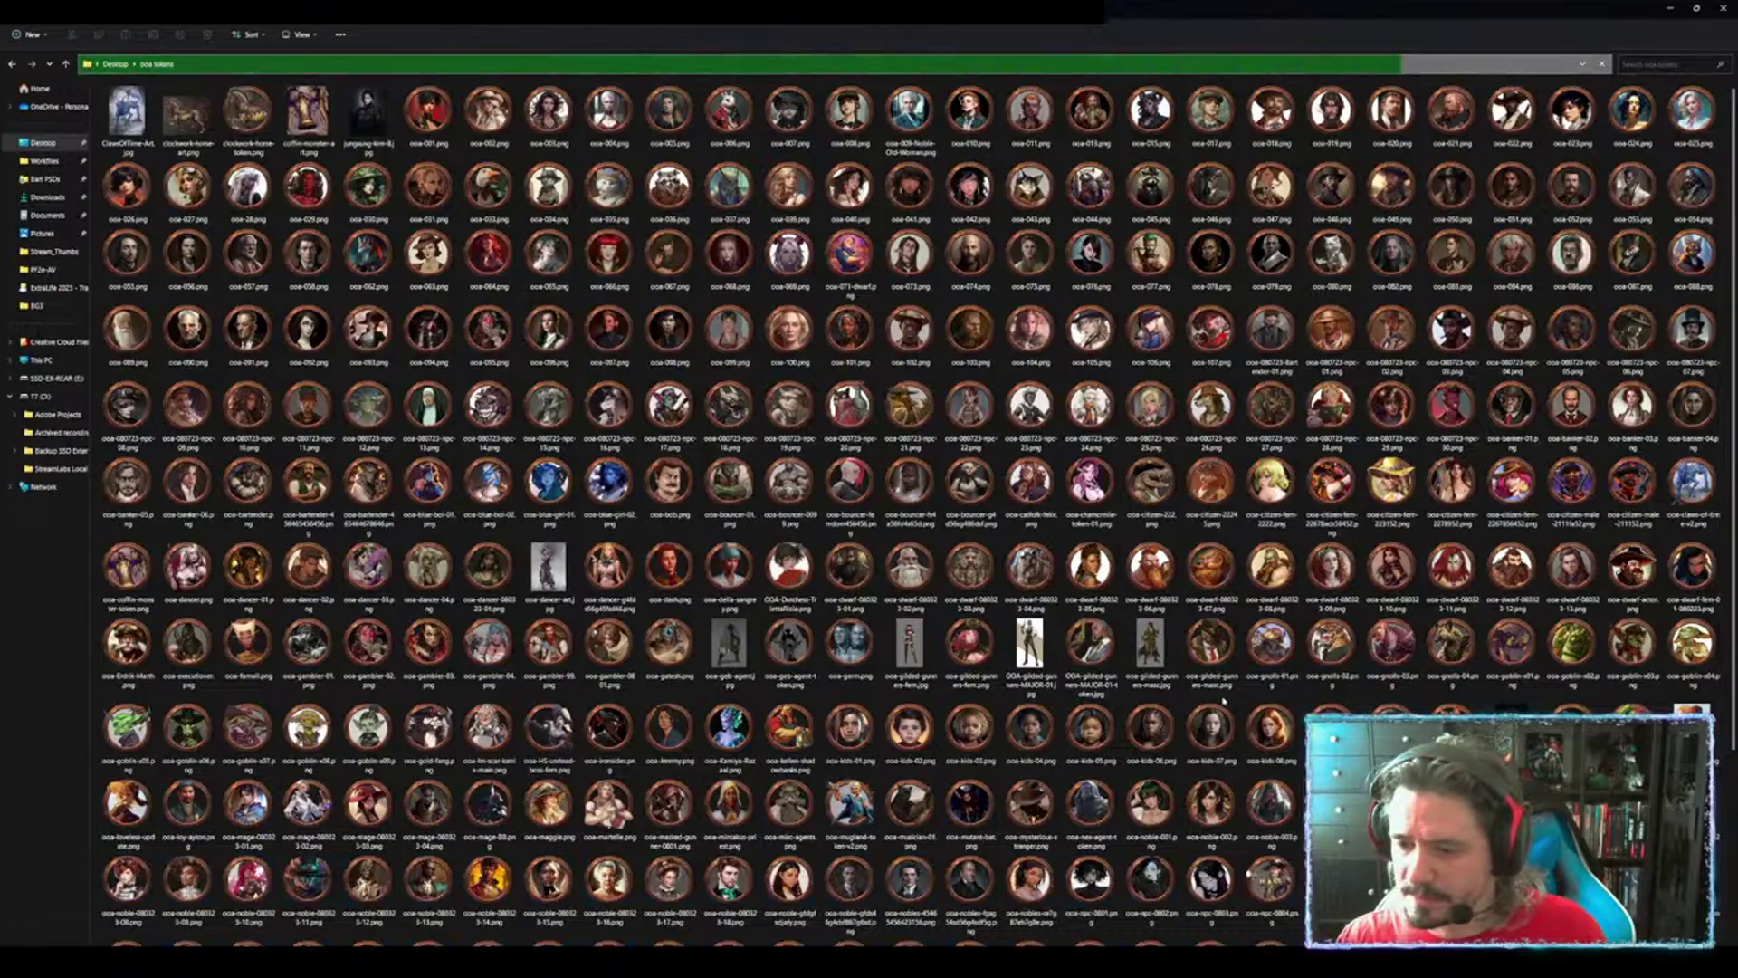
scroll(1272, 734, down, 4)
scroll(1250, 735, down, 2)
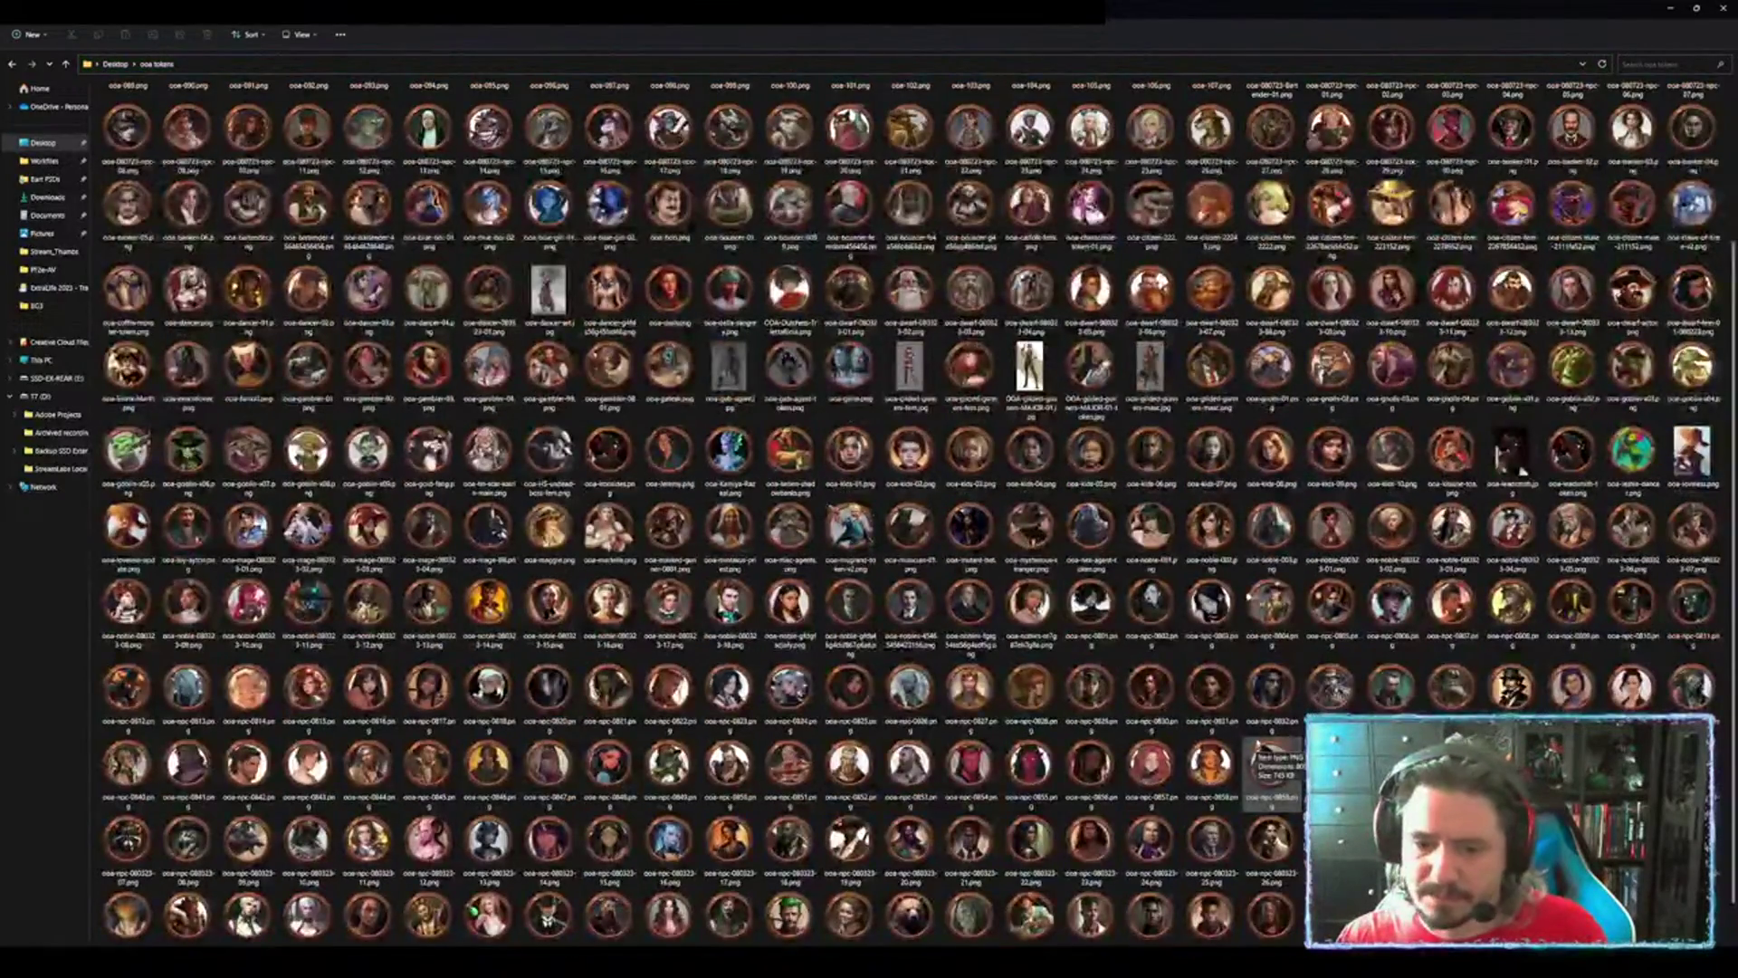
scroll(1266, 765, down, 3)
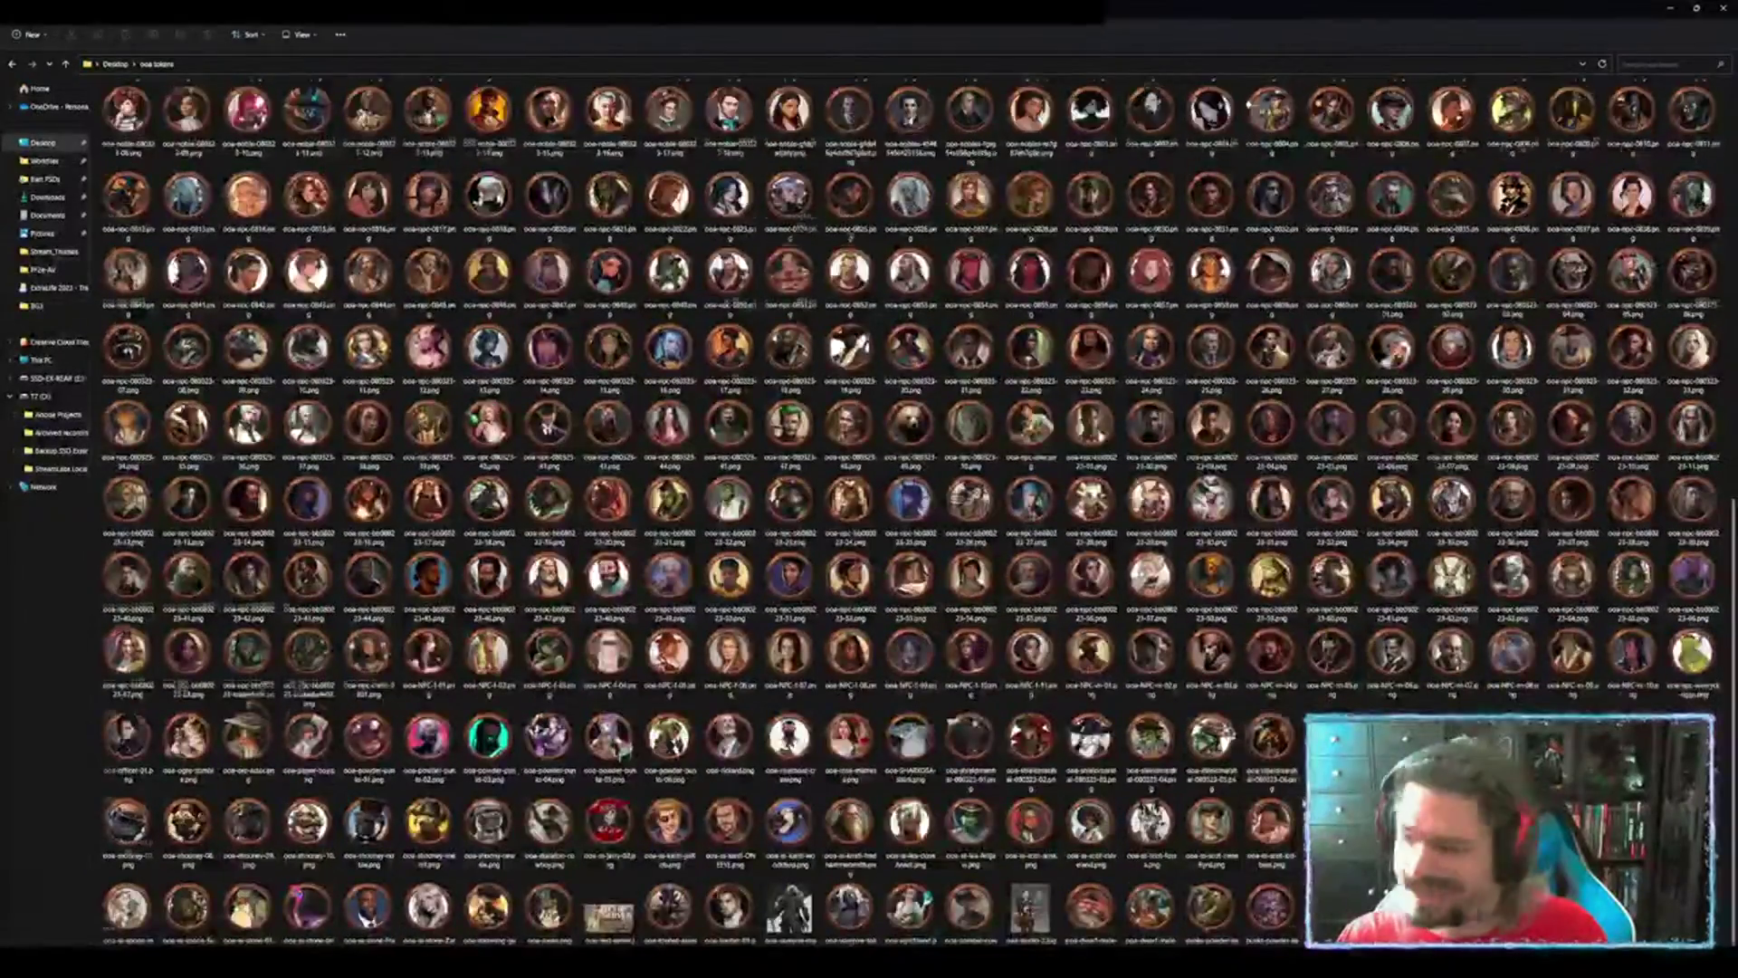
scroll(906, 507, up, 1)
scroll(1294, 846, down, 1)
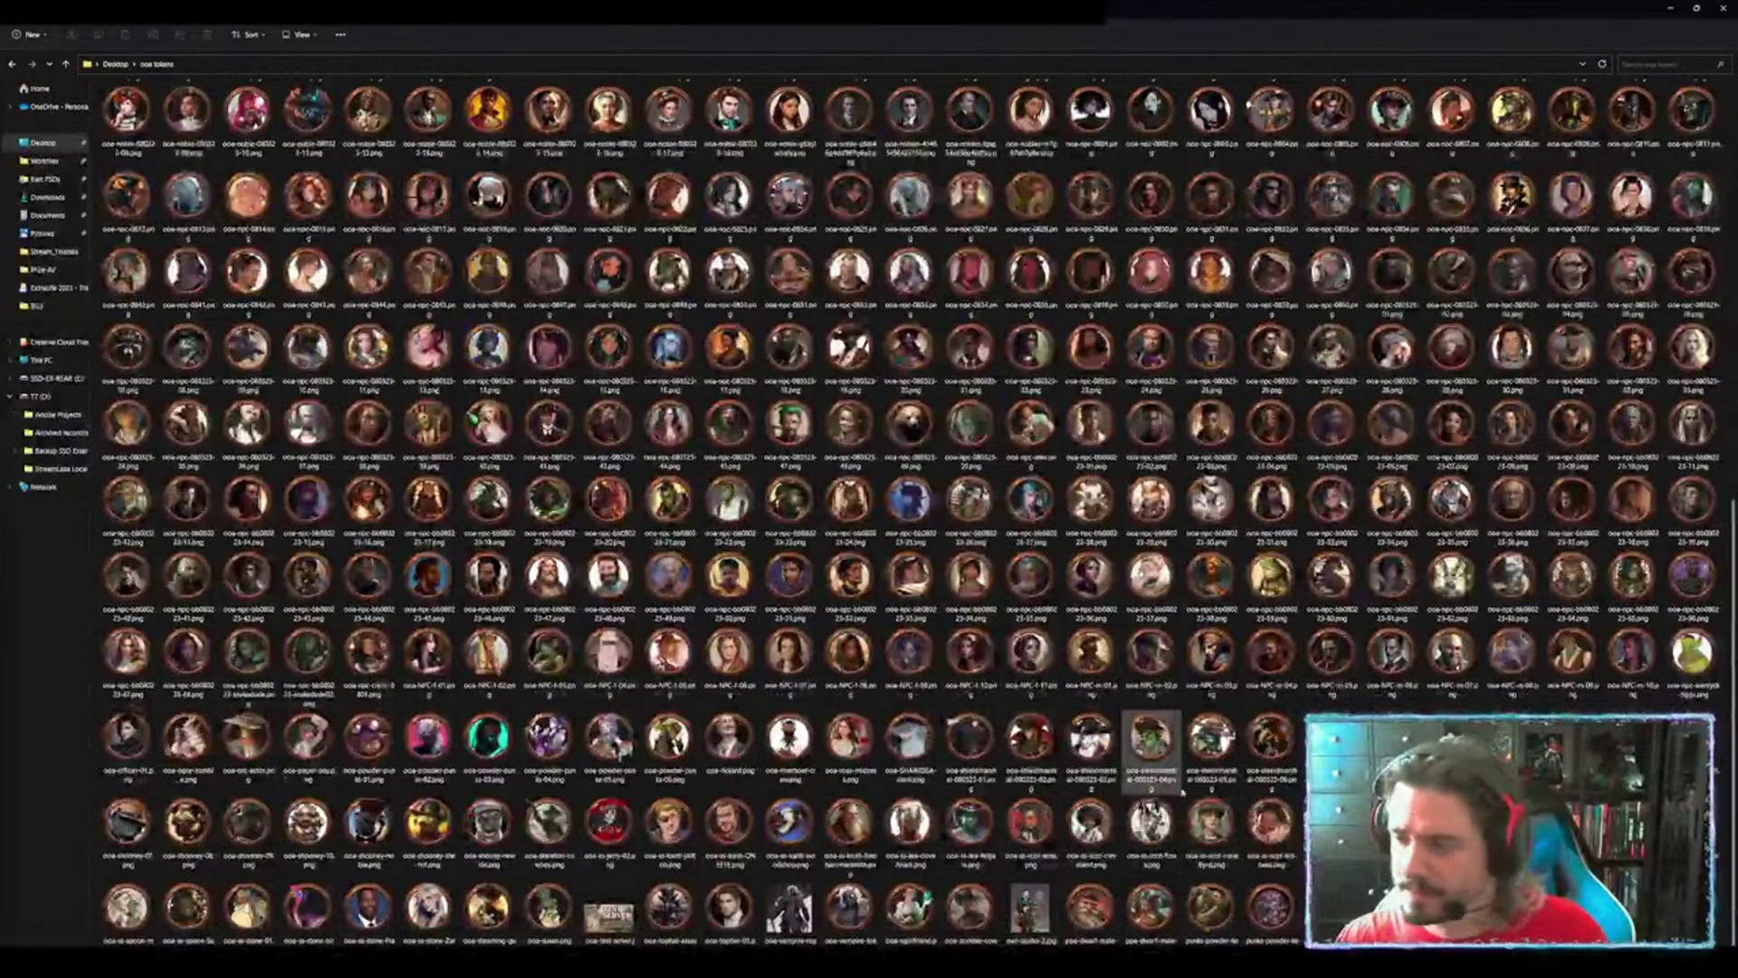
scroll(1180, 795, up, 10)
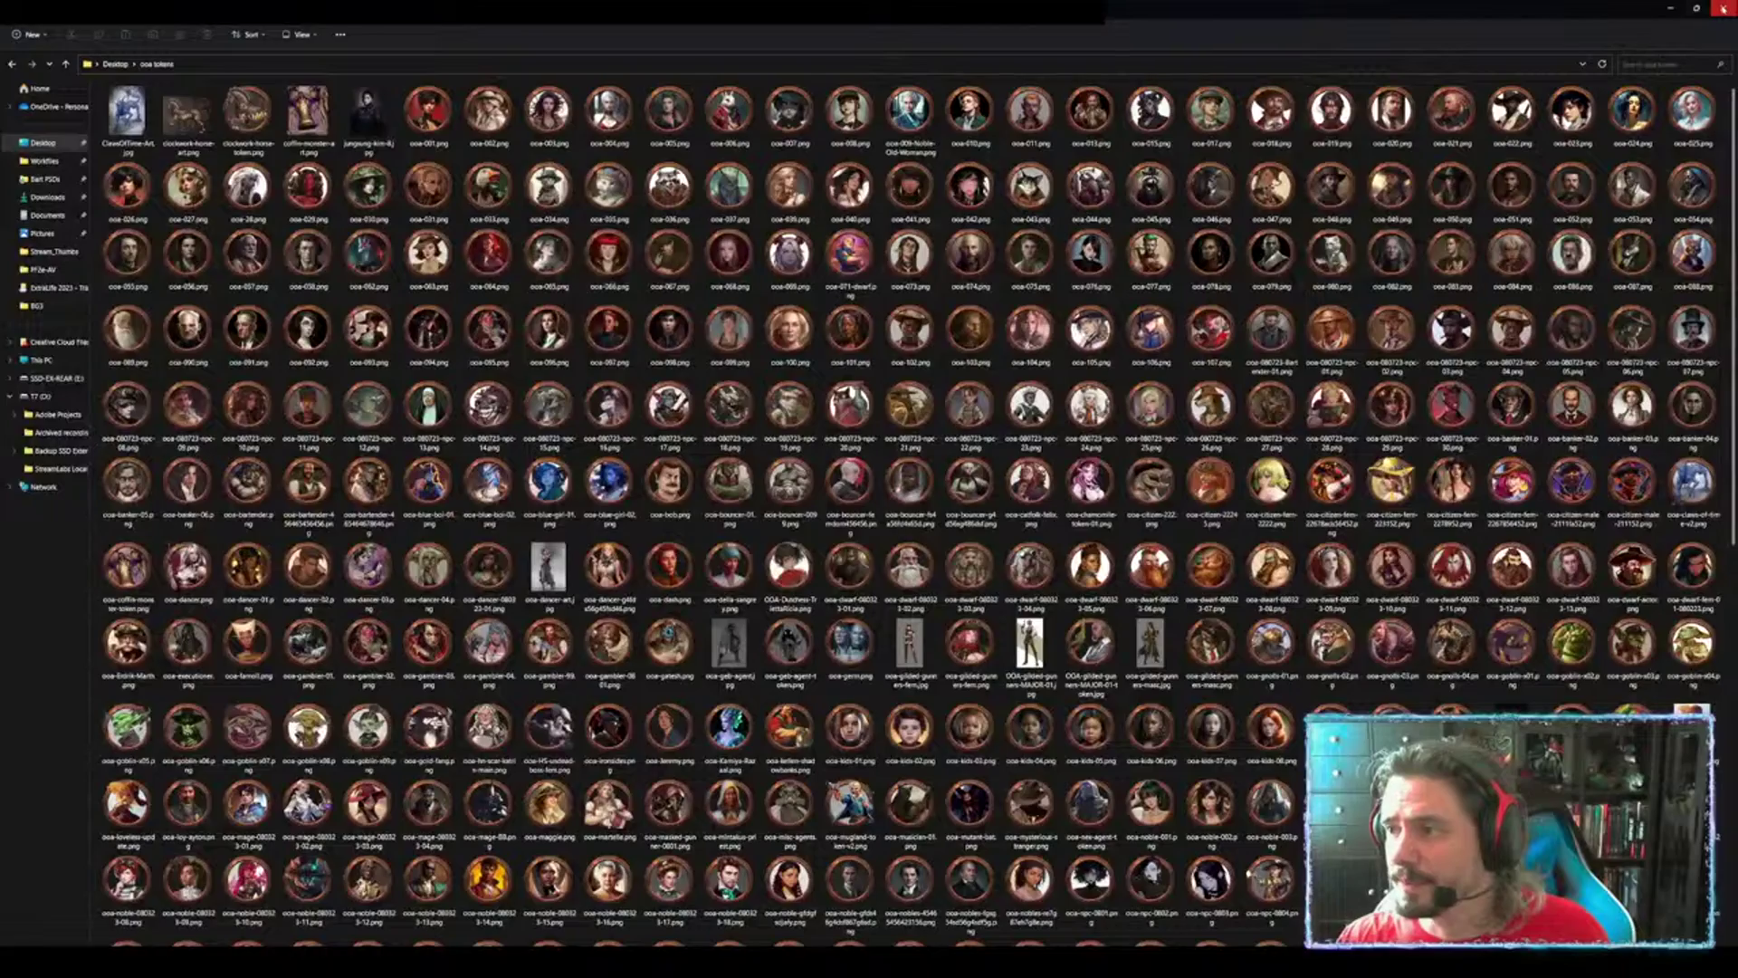
click(1723, 9)
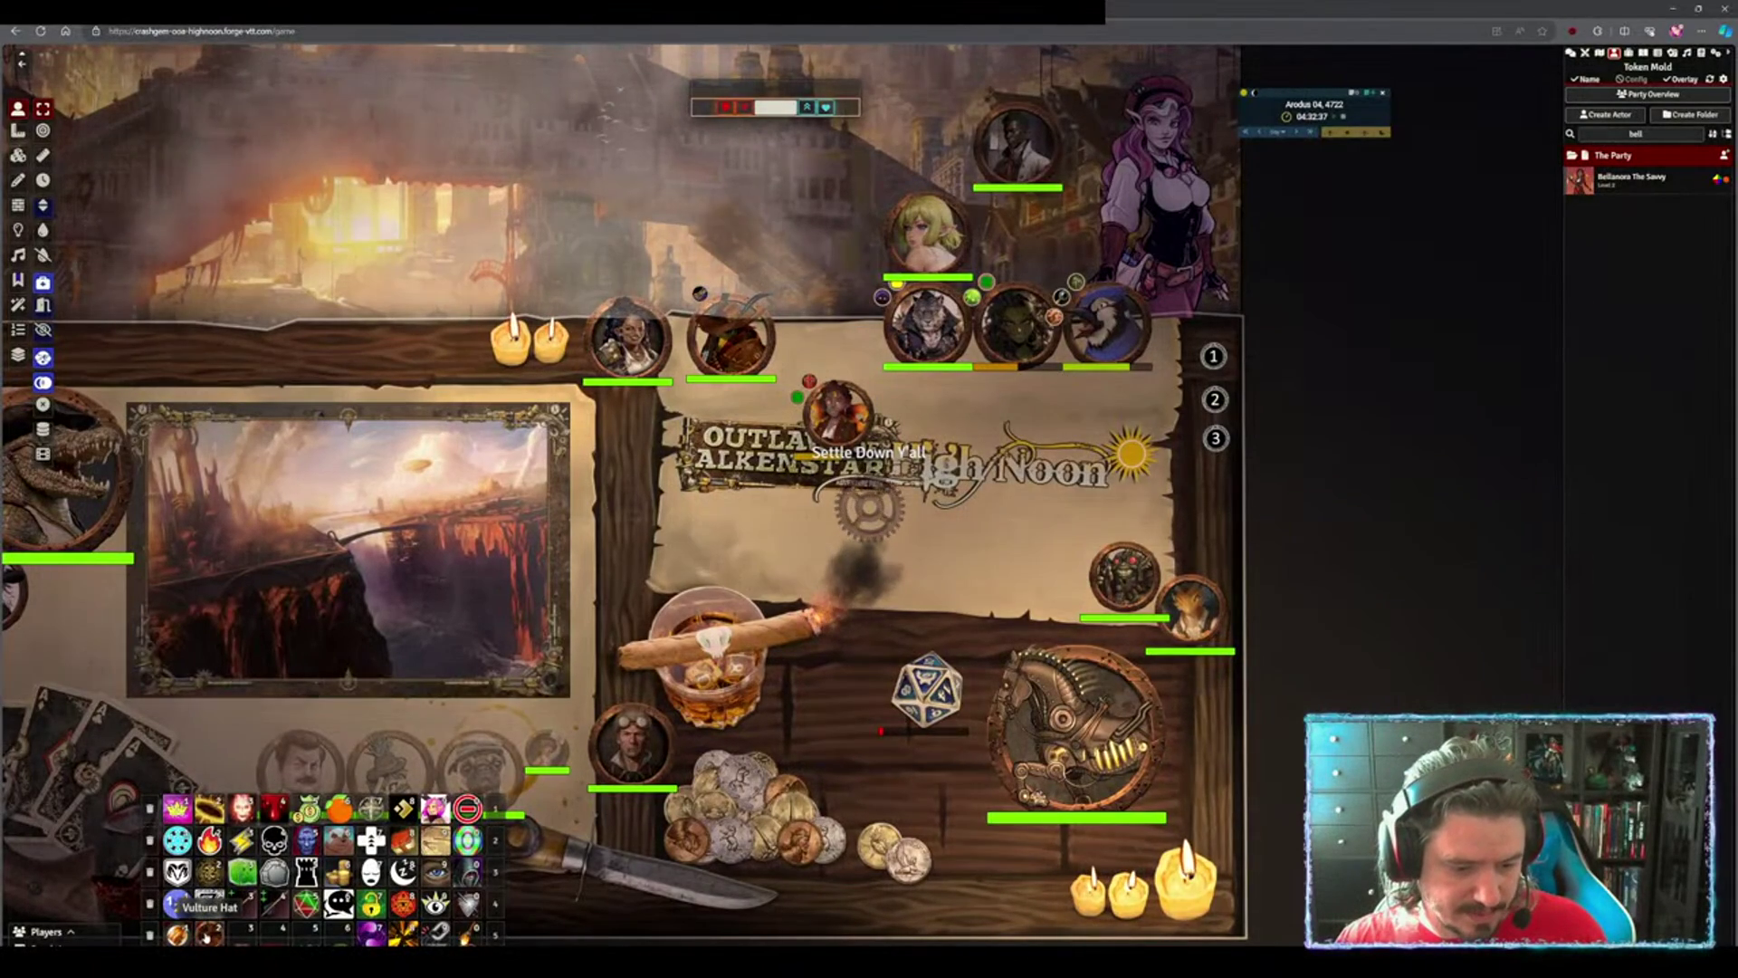
Move the Vulture Hat macro one slot over on the macro hotbar
drag(209, 933, 242, 933)
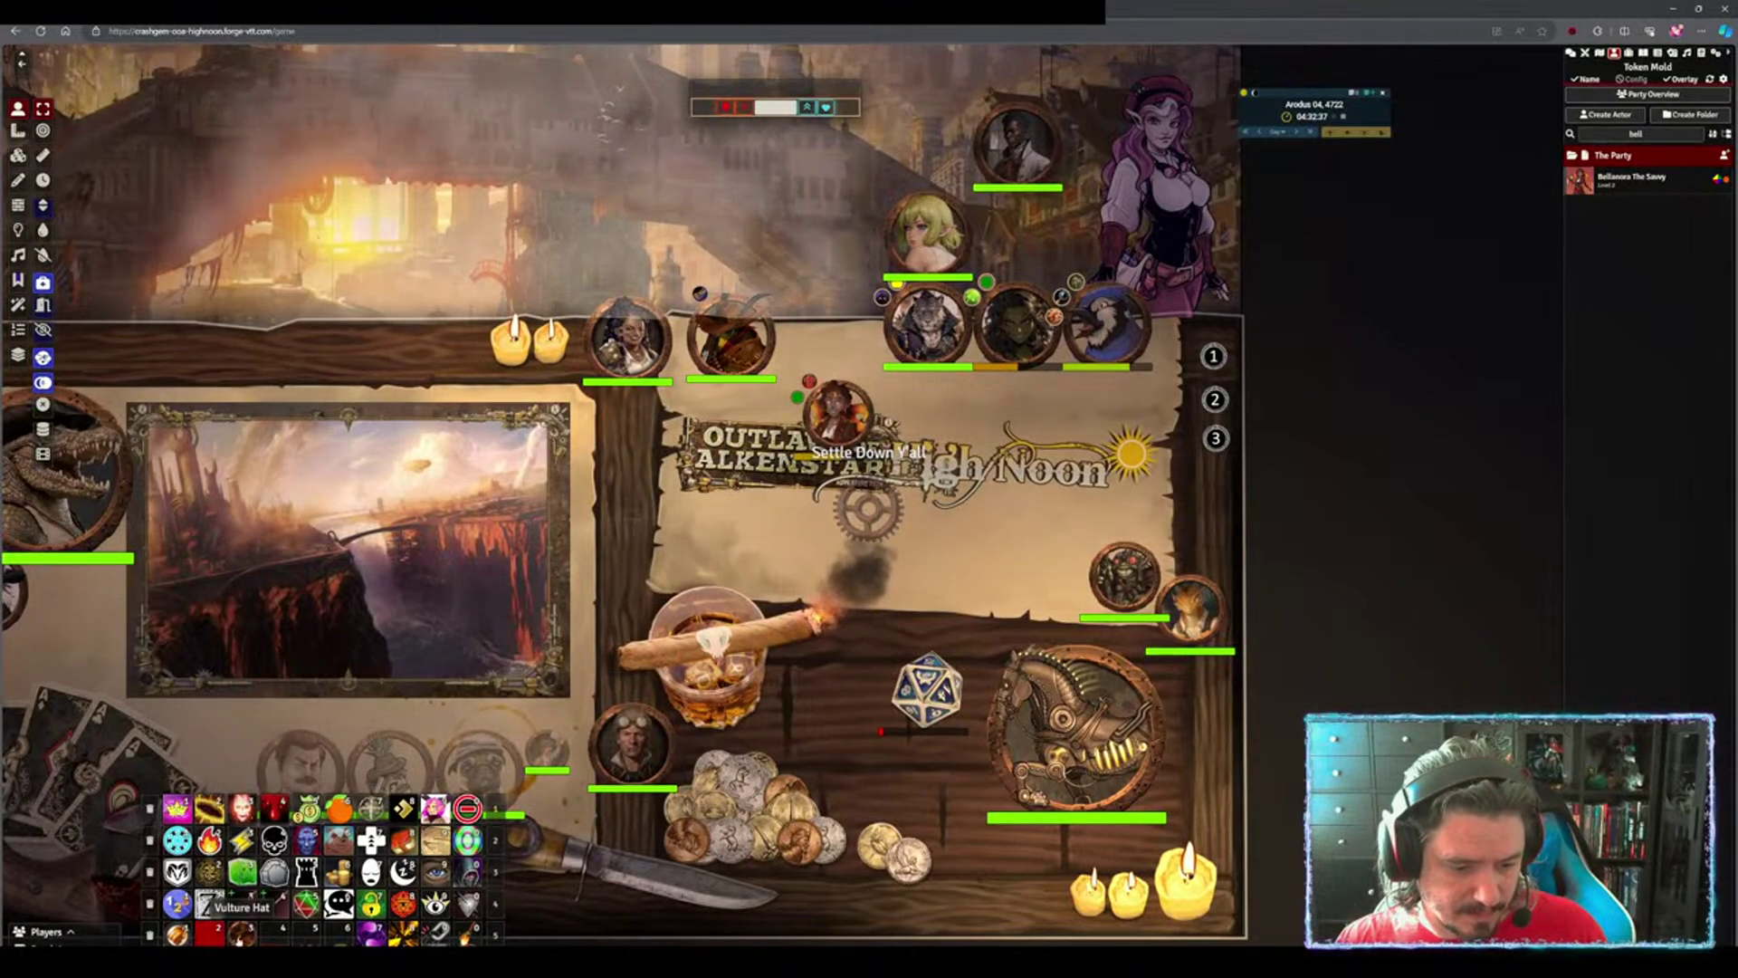
Copy the full Vulture Hat macro script and paste it into a new macro in the adjacent hotbar slot
right_click(241, 932)
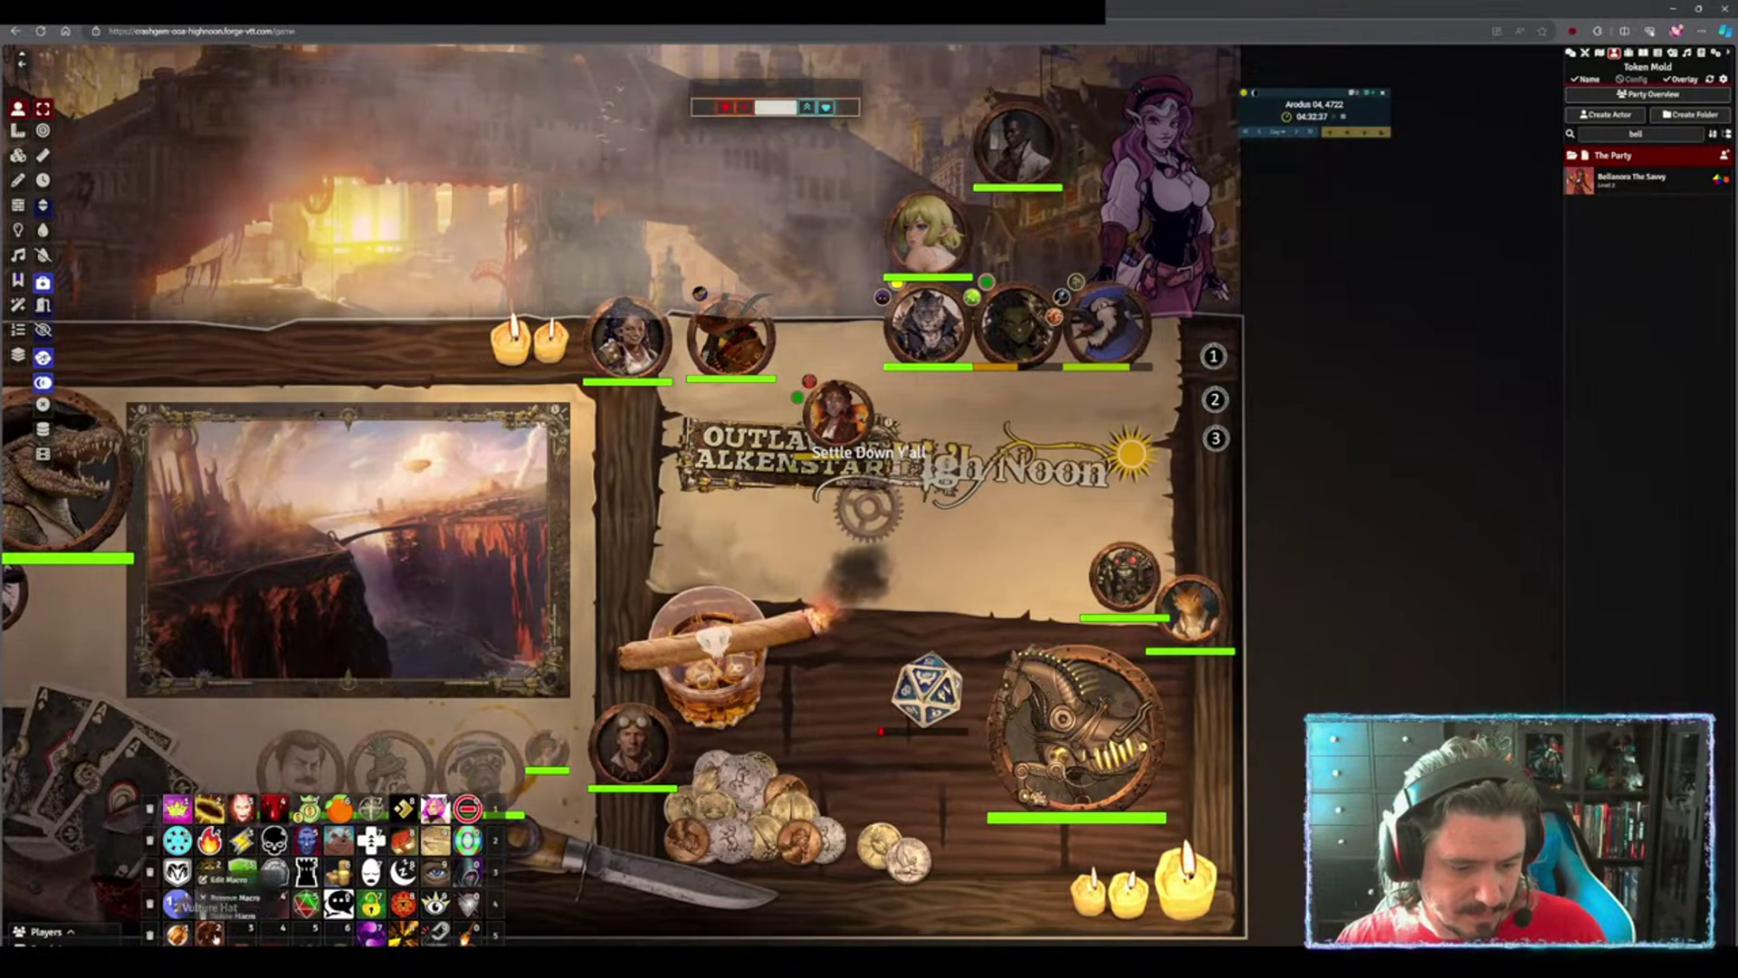
click(228, 874)
click(849, 546)
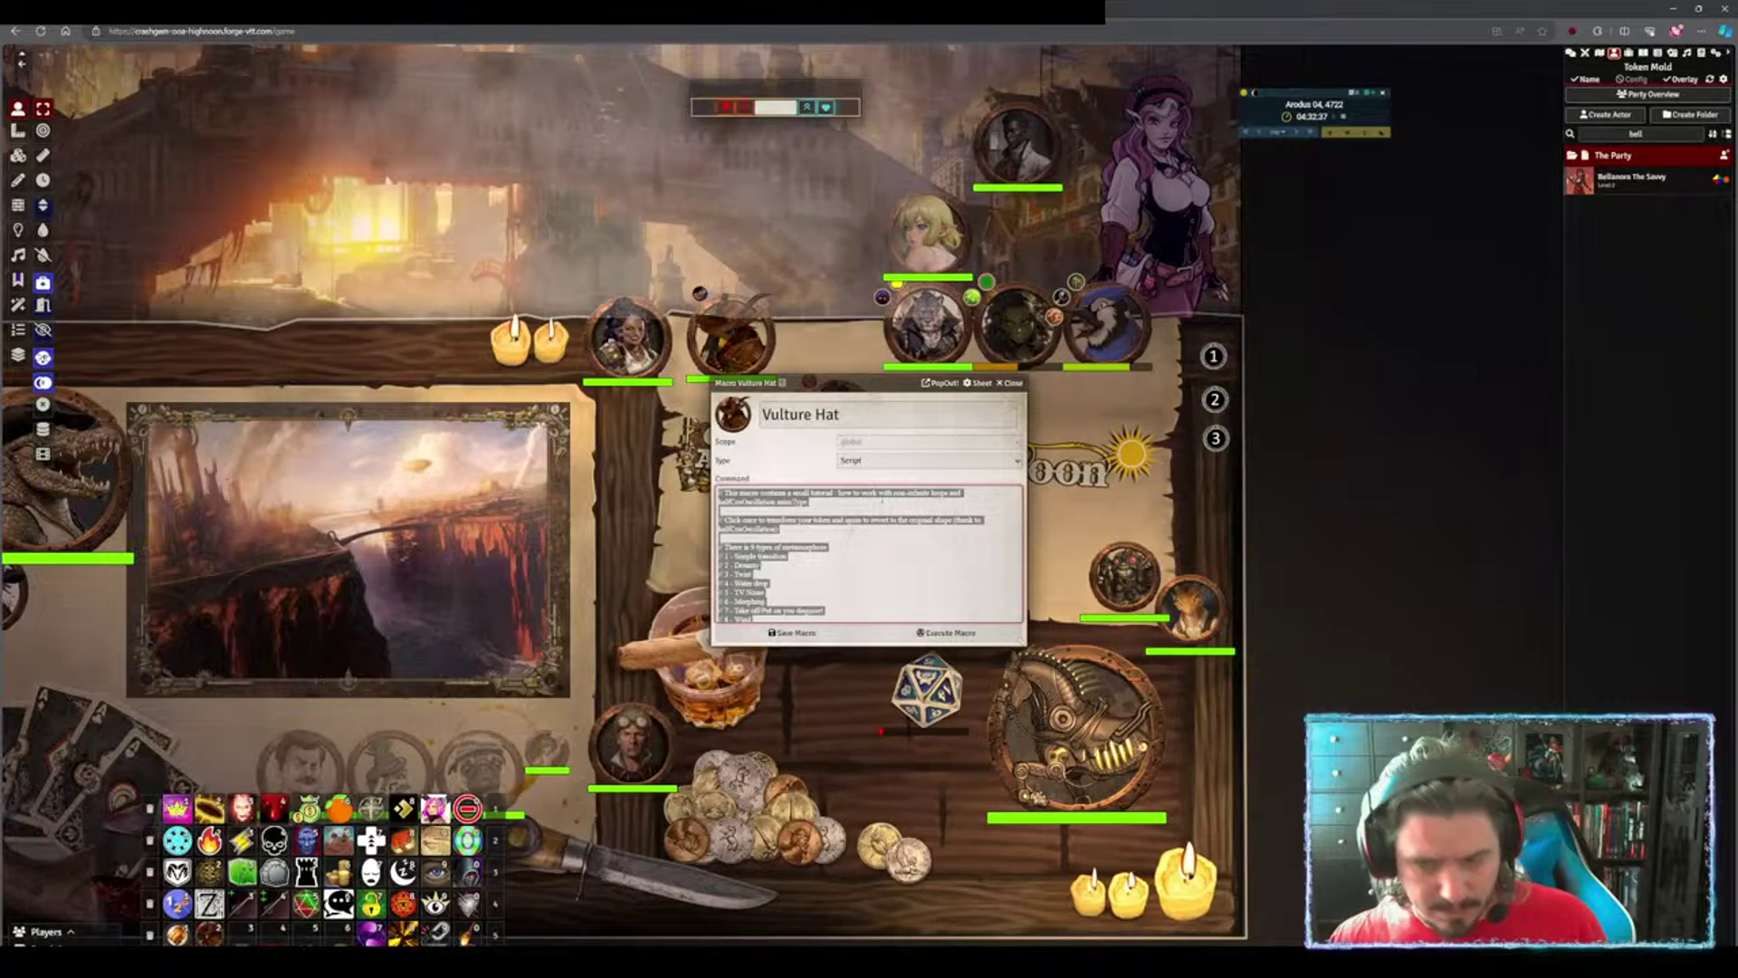
key(Escape)
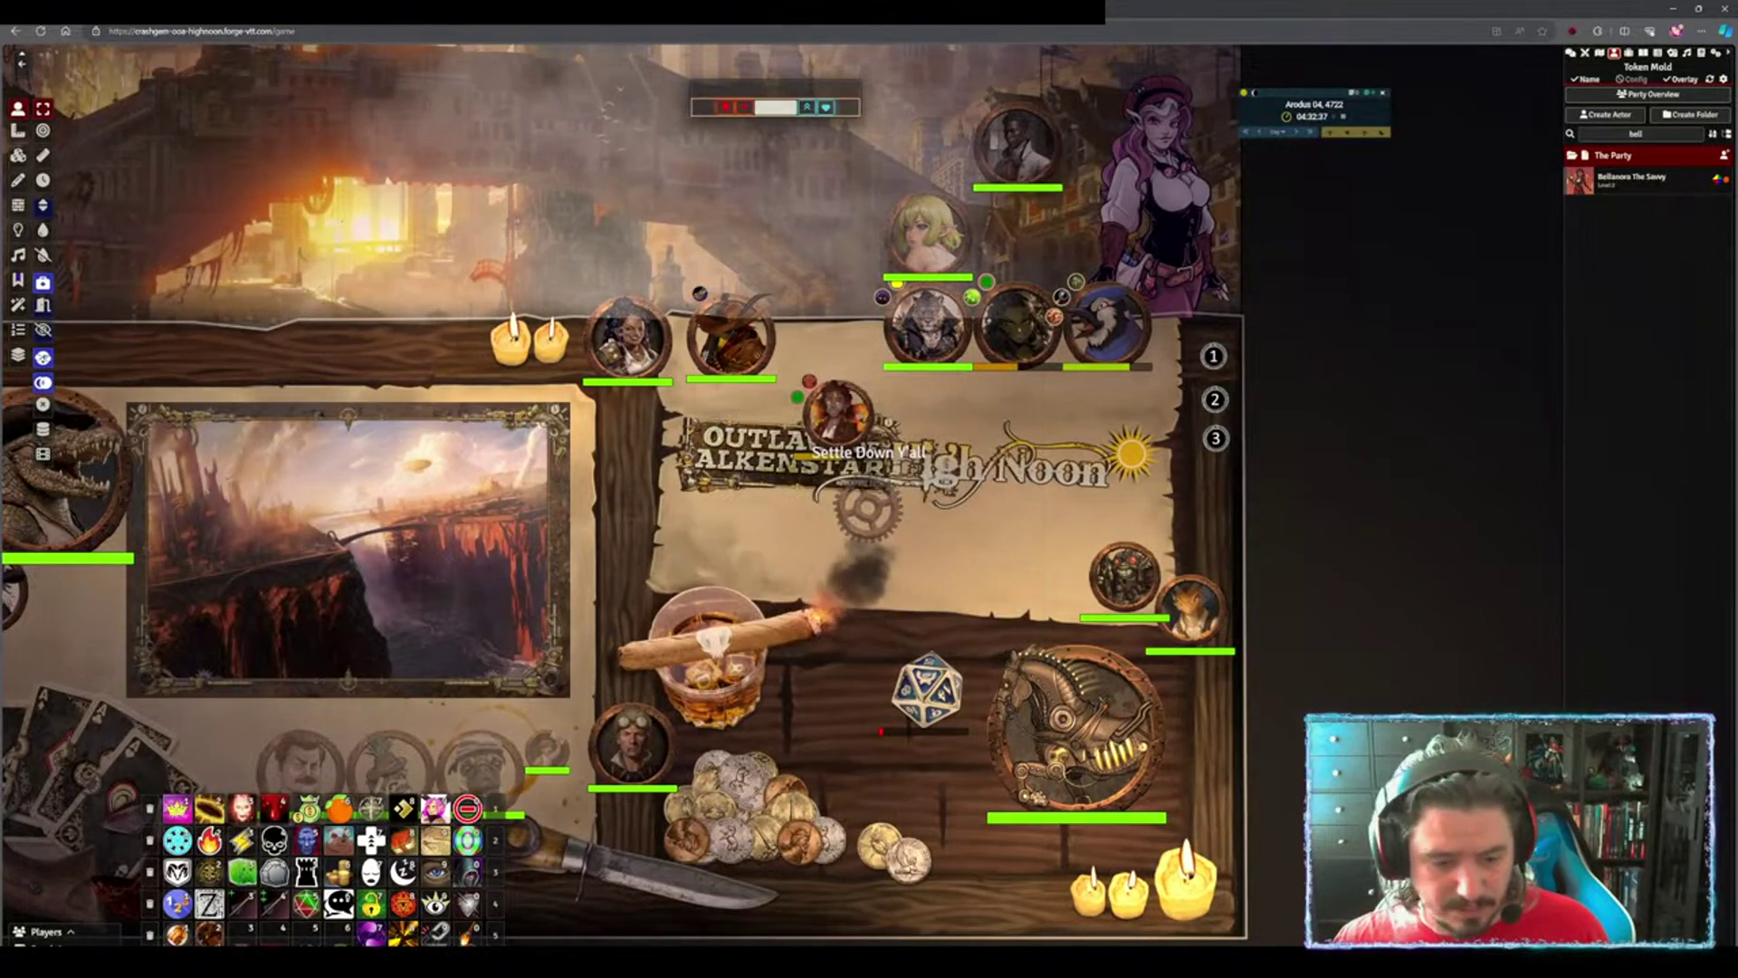
click(241, 933)
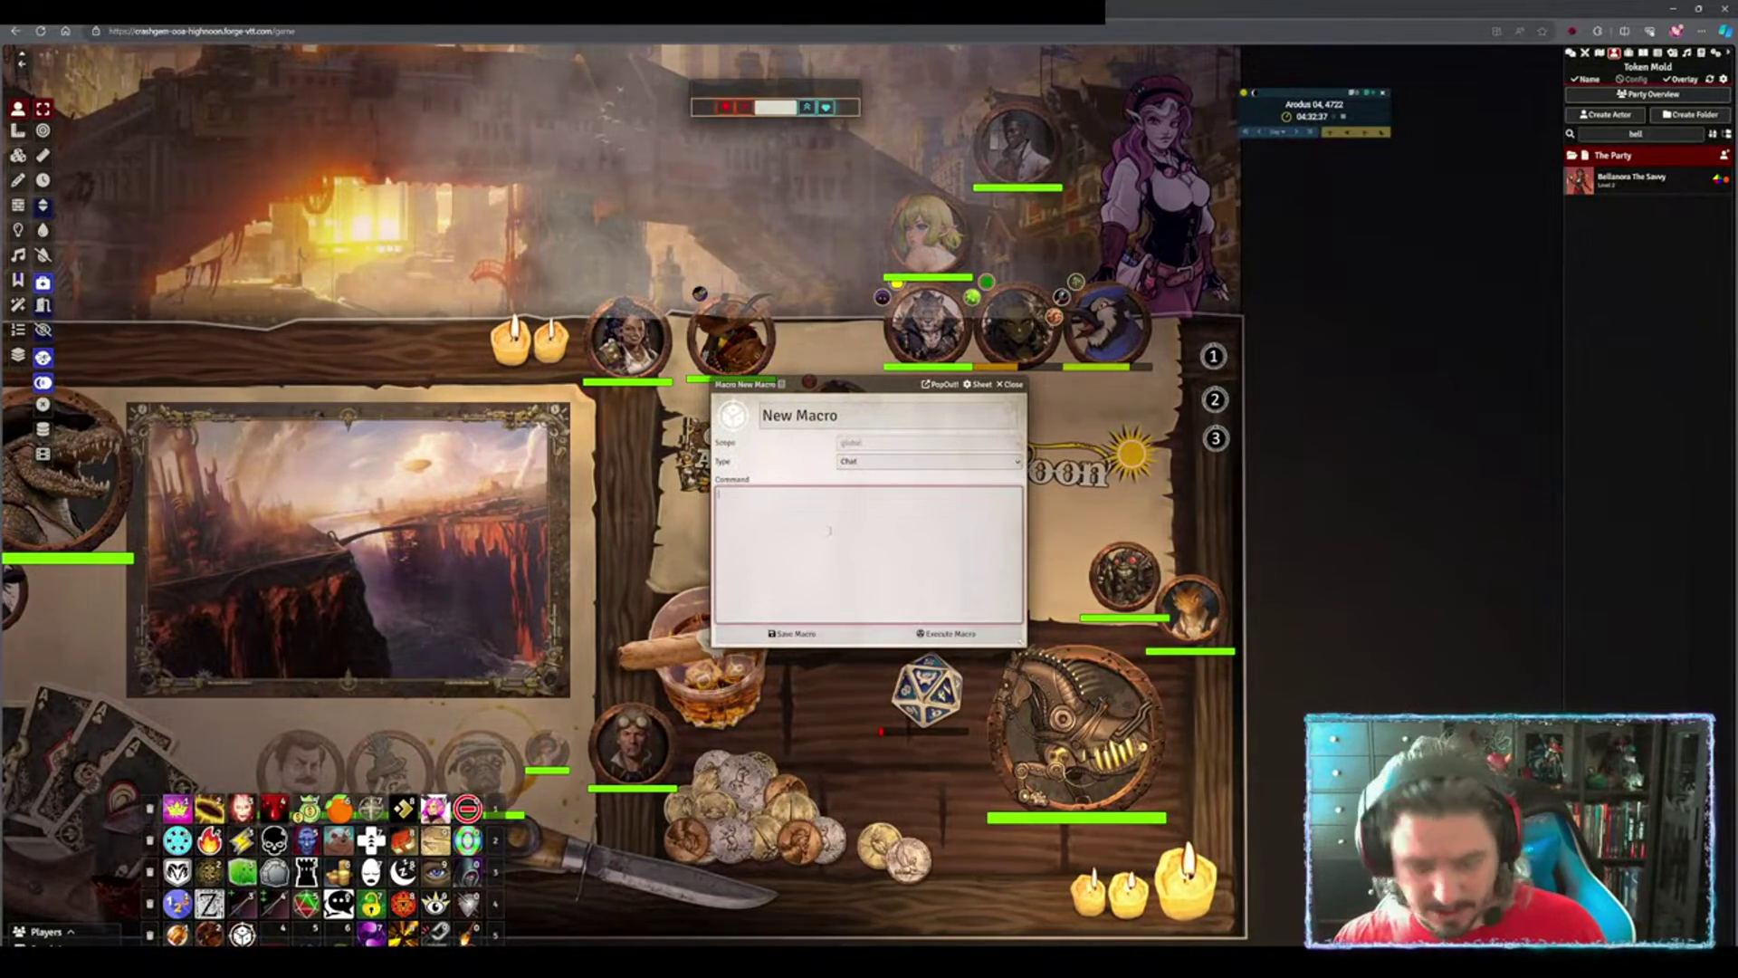
key(ctrl+v)
Replace the target image path in the new macro's script with the copied Bellanora token image URL
scroll(856, 548, up, 10)
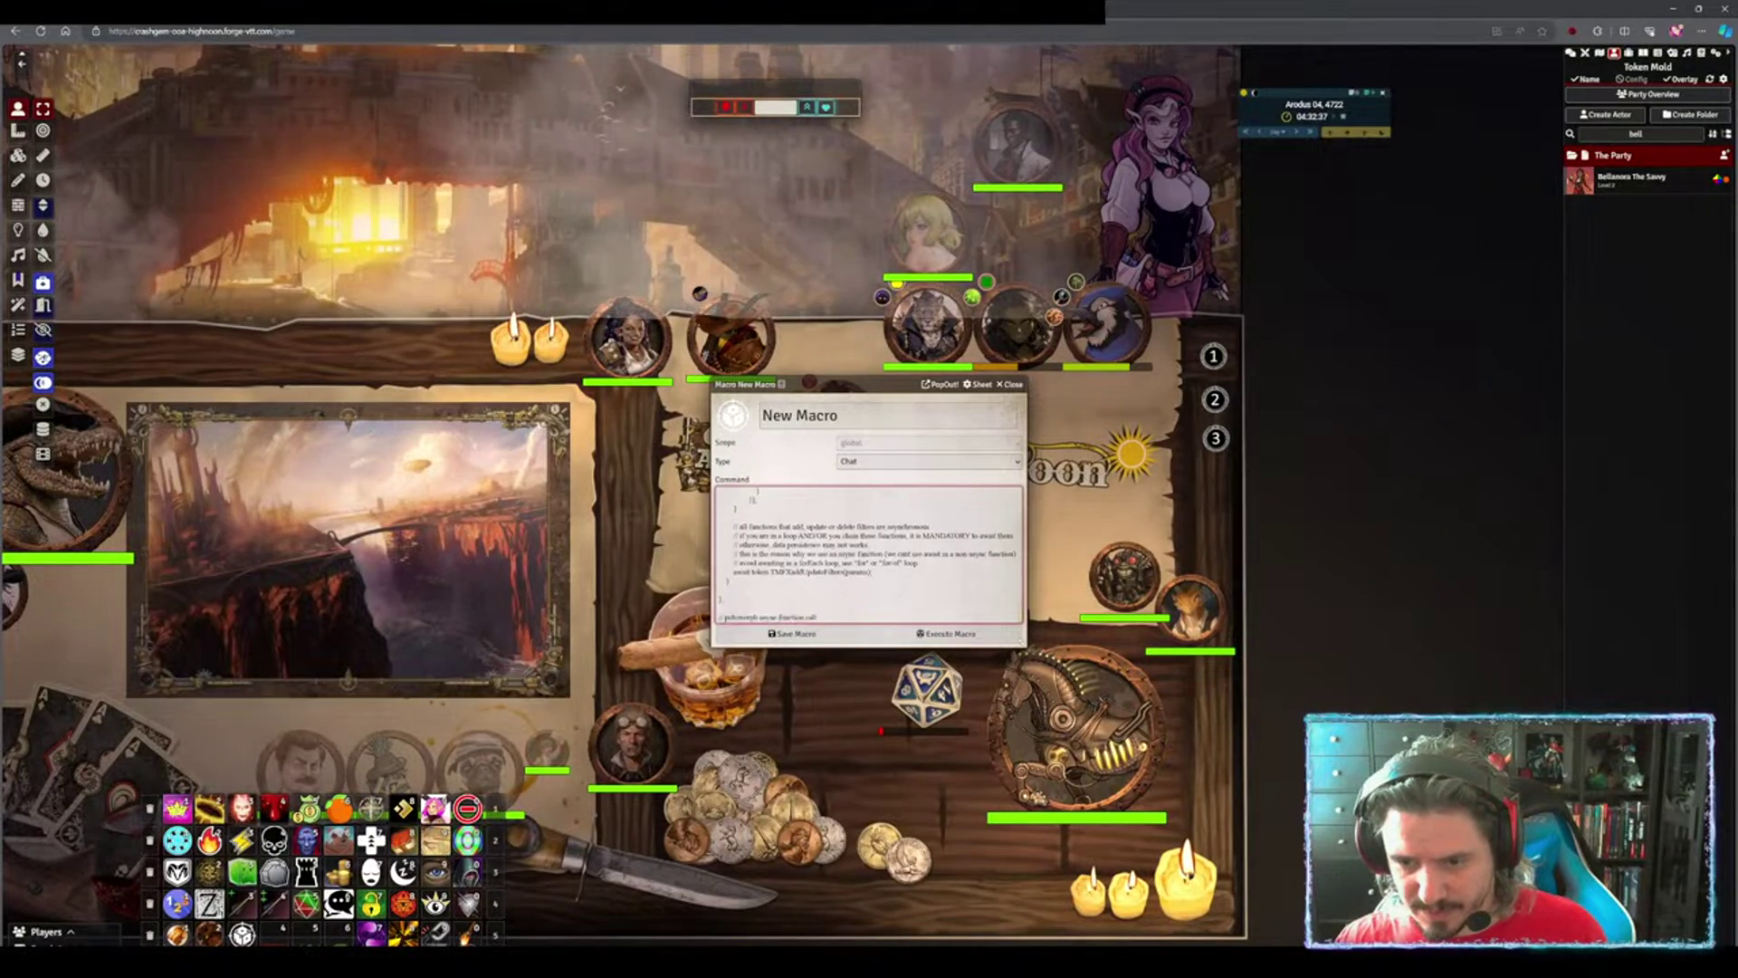
scroll(855, 547, up, 8)
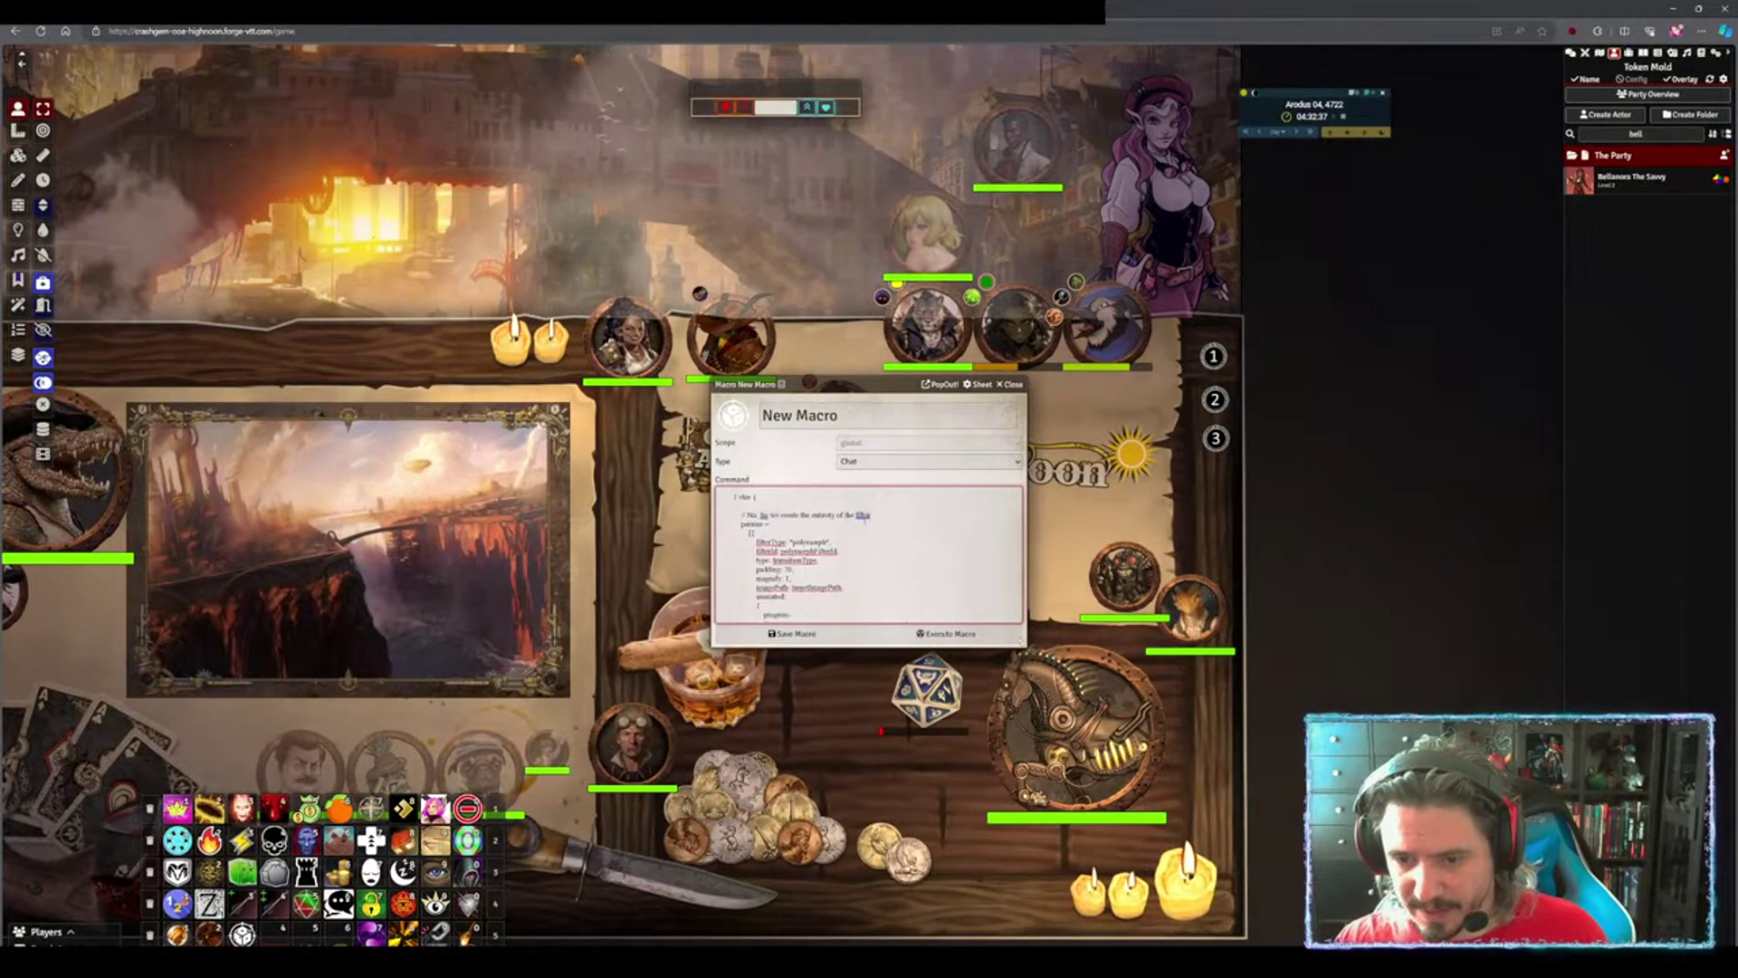
scroll(861, 536, up, 4)
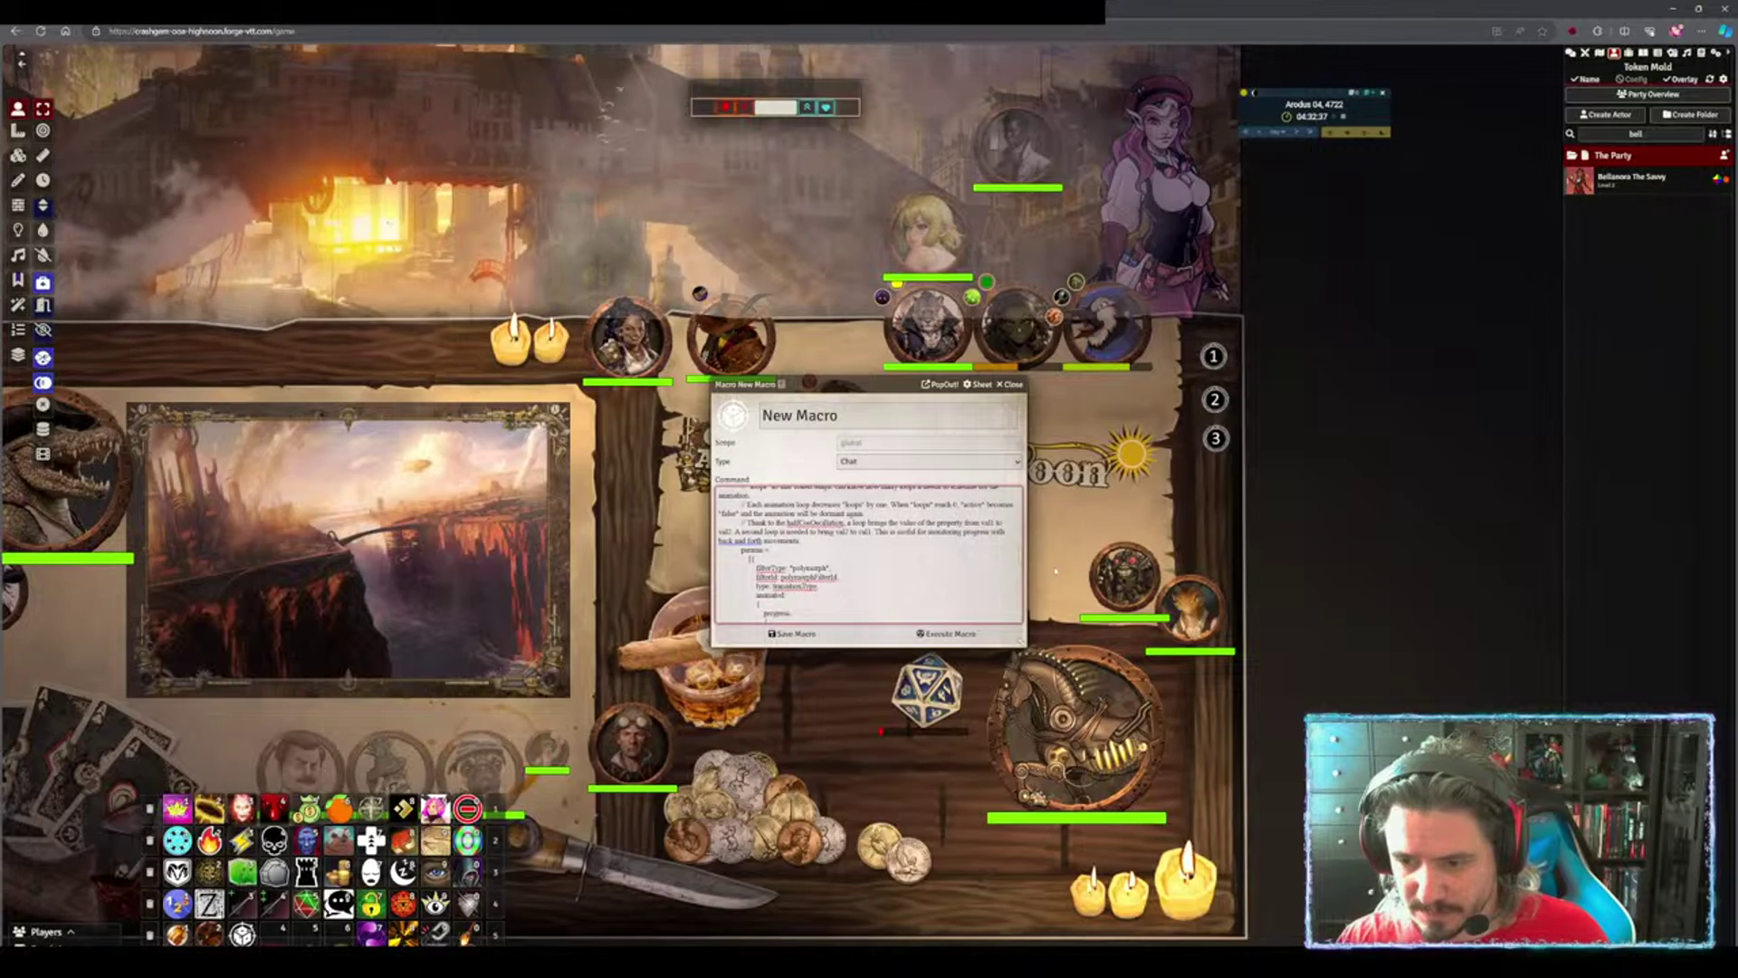
scroll(930, 562, up, 5)
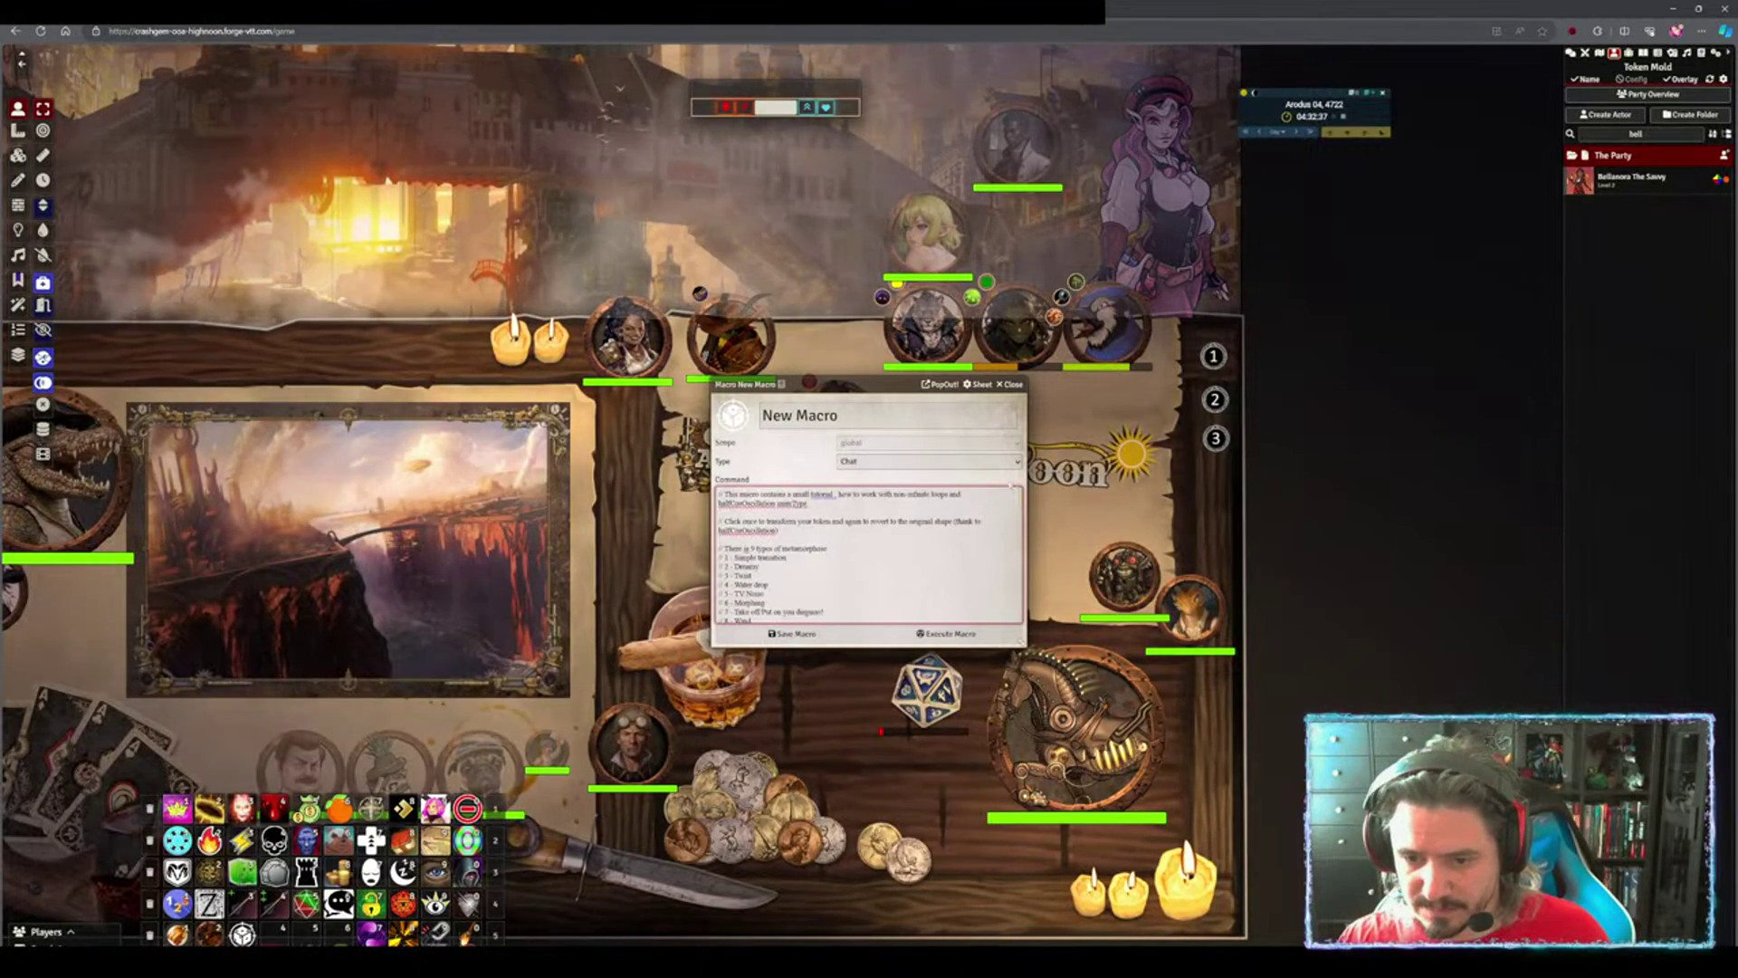
scroll(931, 561, down, 5)
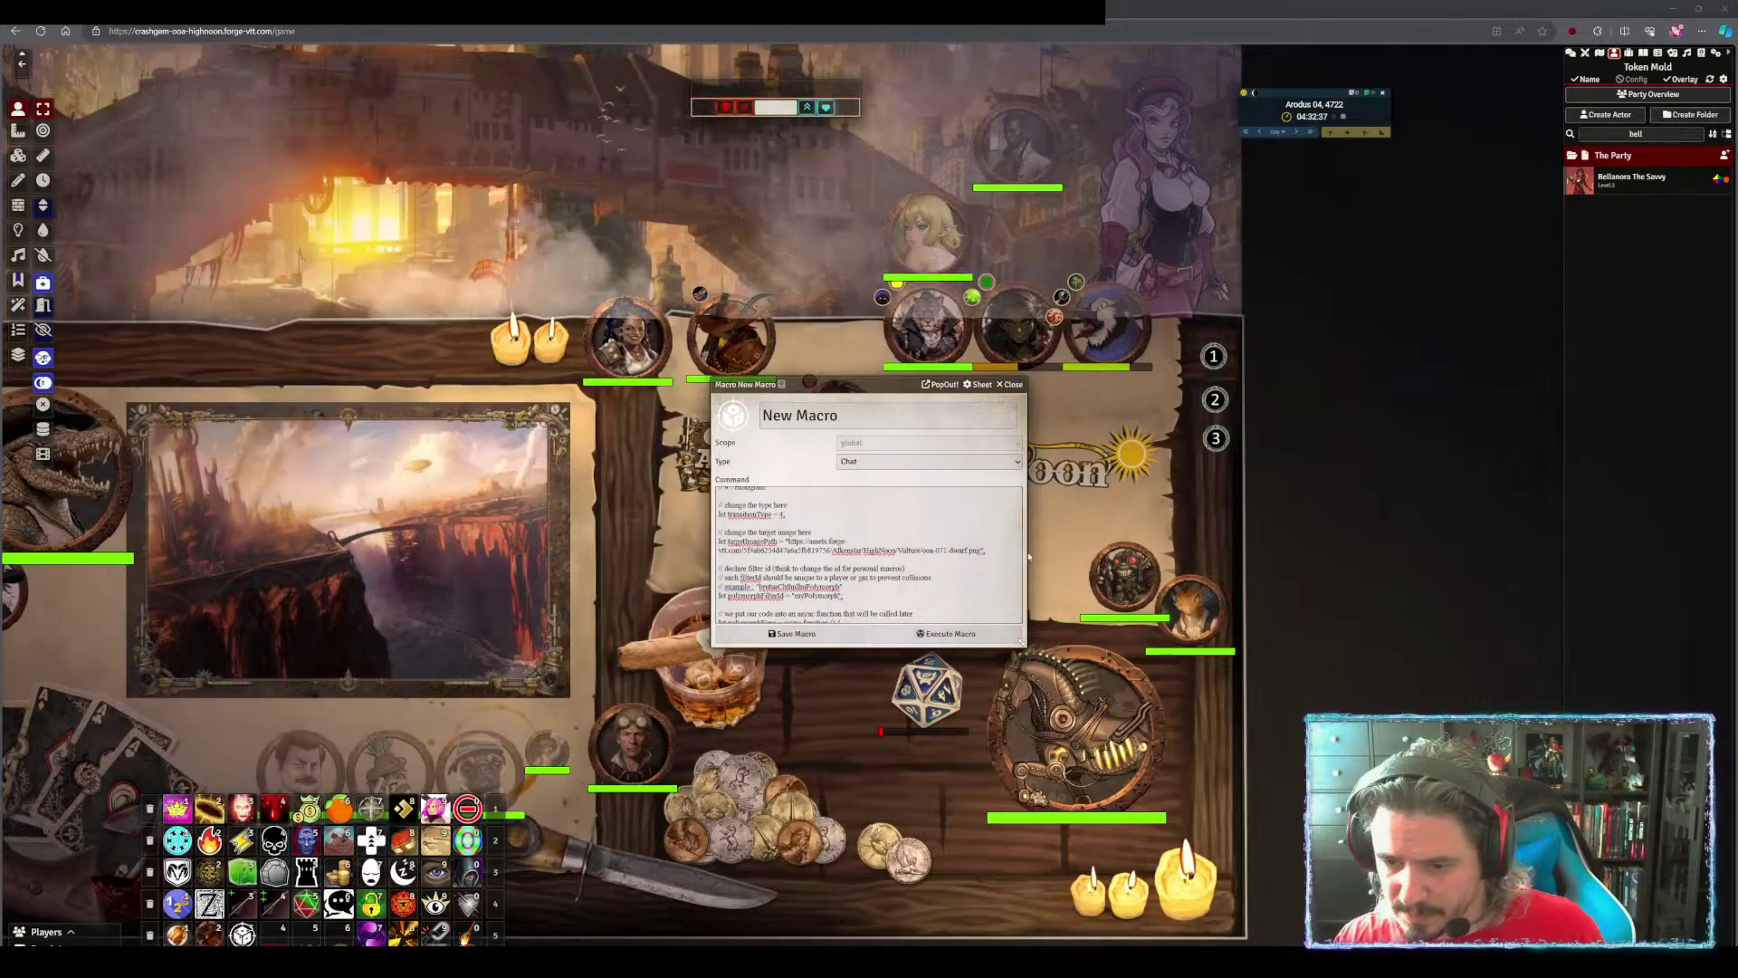
drag(985, 550, 816, 549)
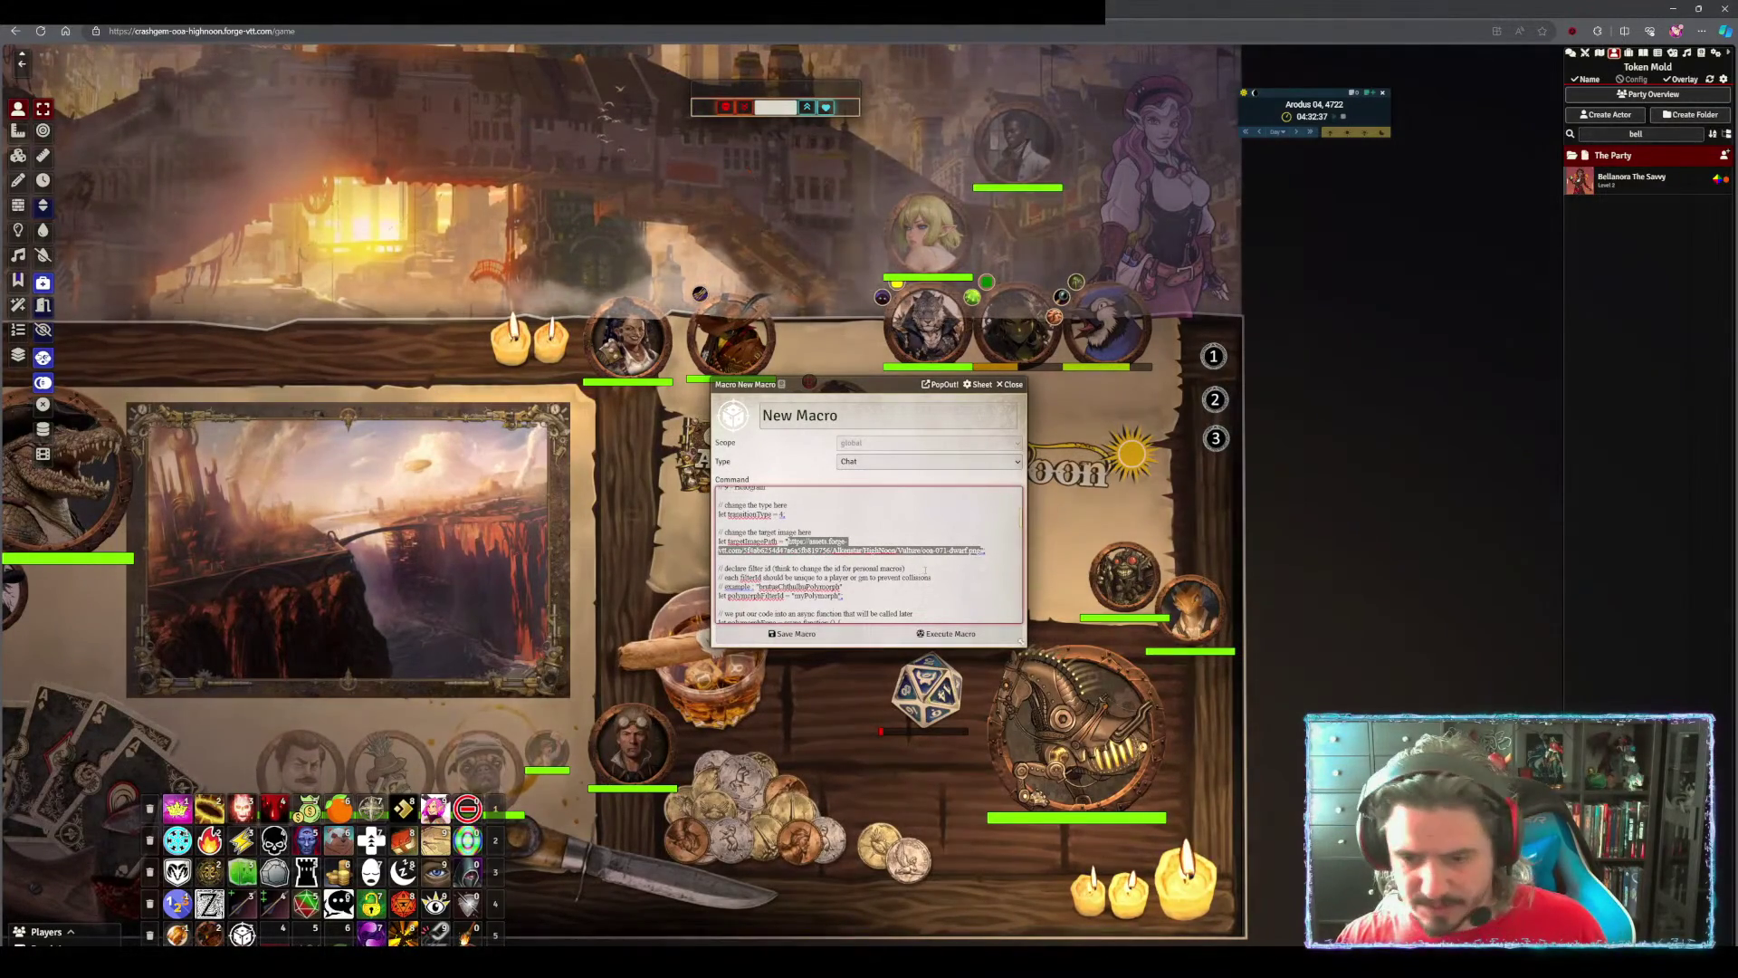
text(https://assets.forge-vtt.com/5f4ab6254d47a6a5fb819756/Alkonstar/HighNoon/Bella/ooa-noble-080323-05.png)
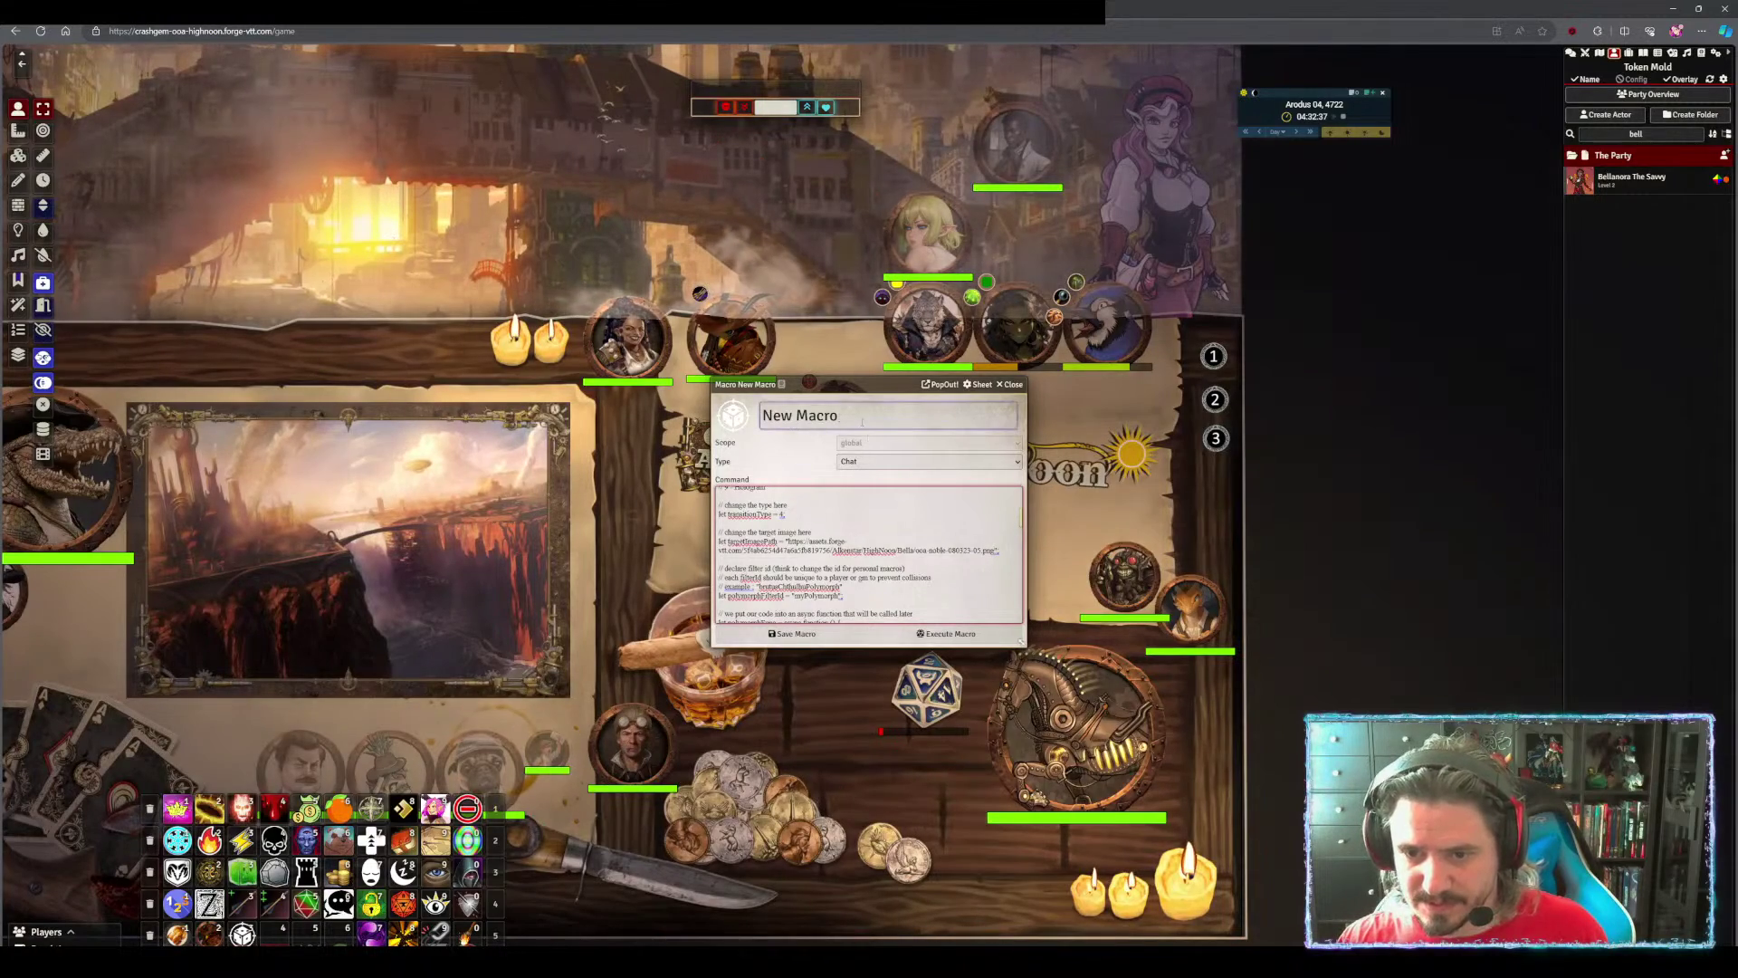
Set the new macro's type to Script, name it Bella Hat, and save it
click(867, 461)
click(868, 478)
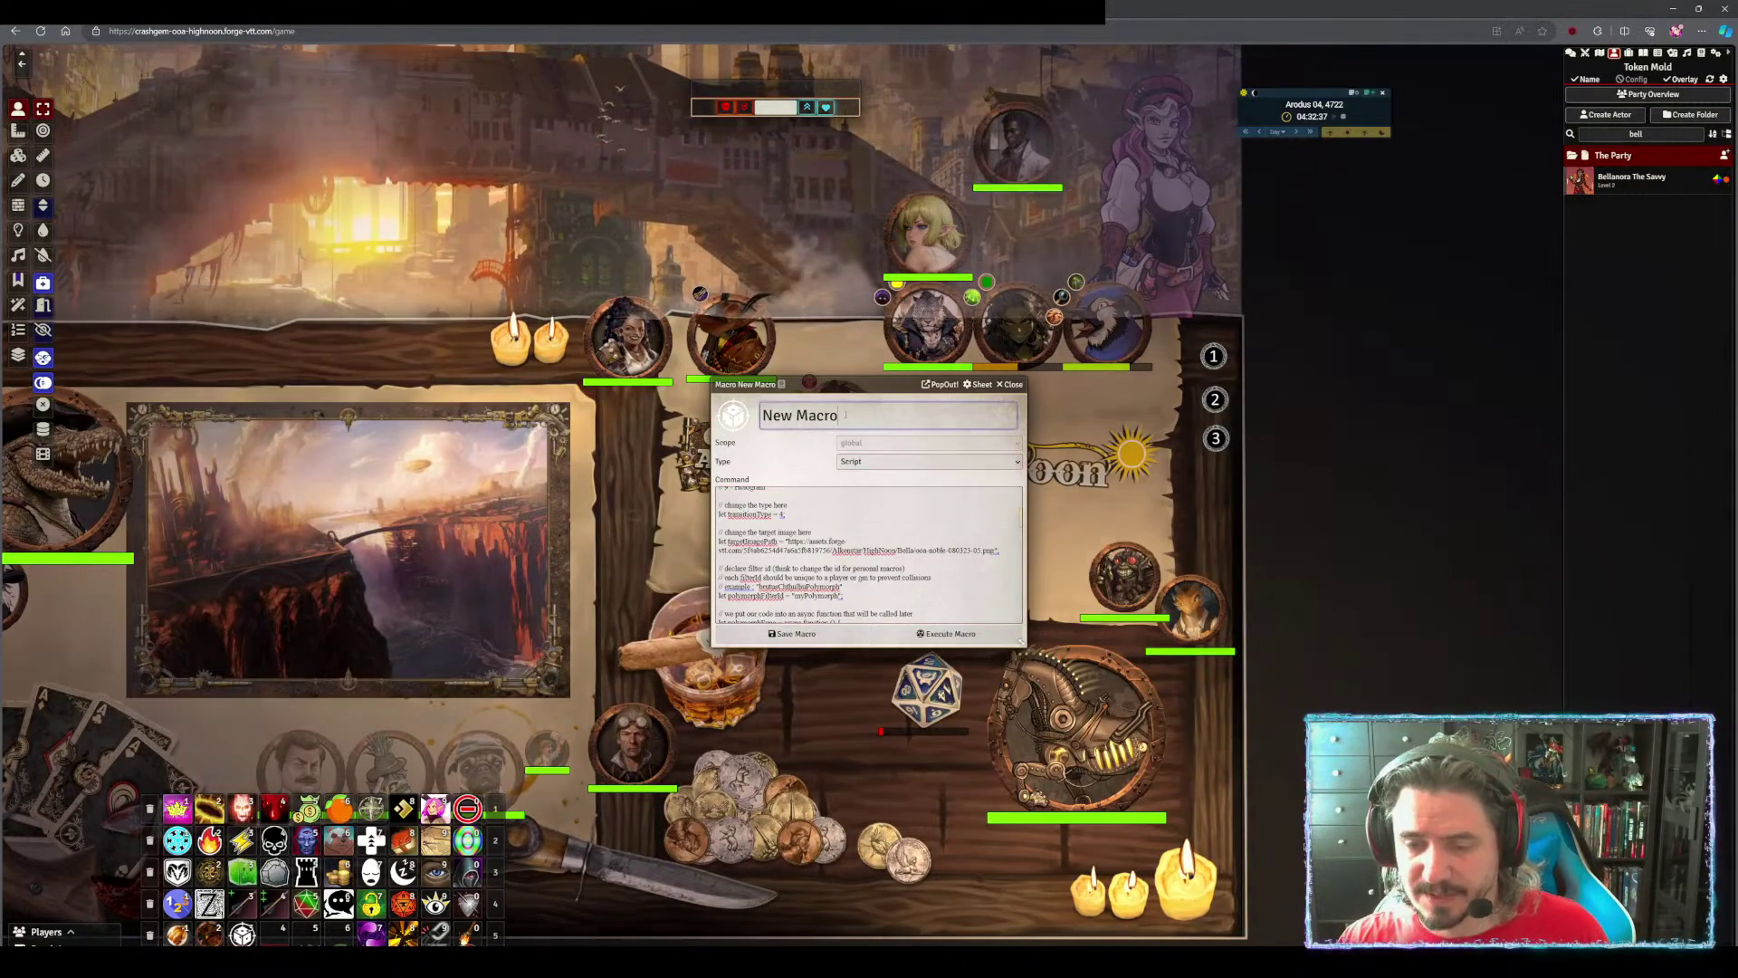
drag(858, 415, 757, 415)
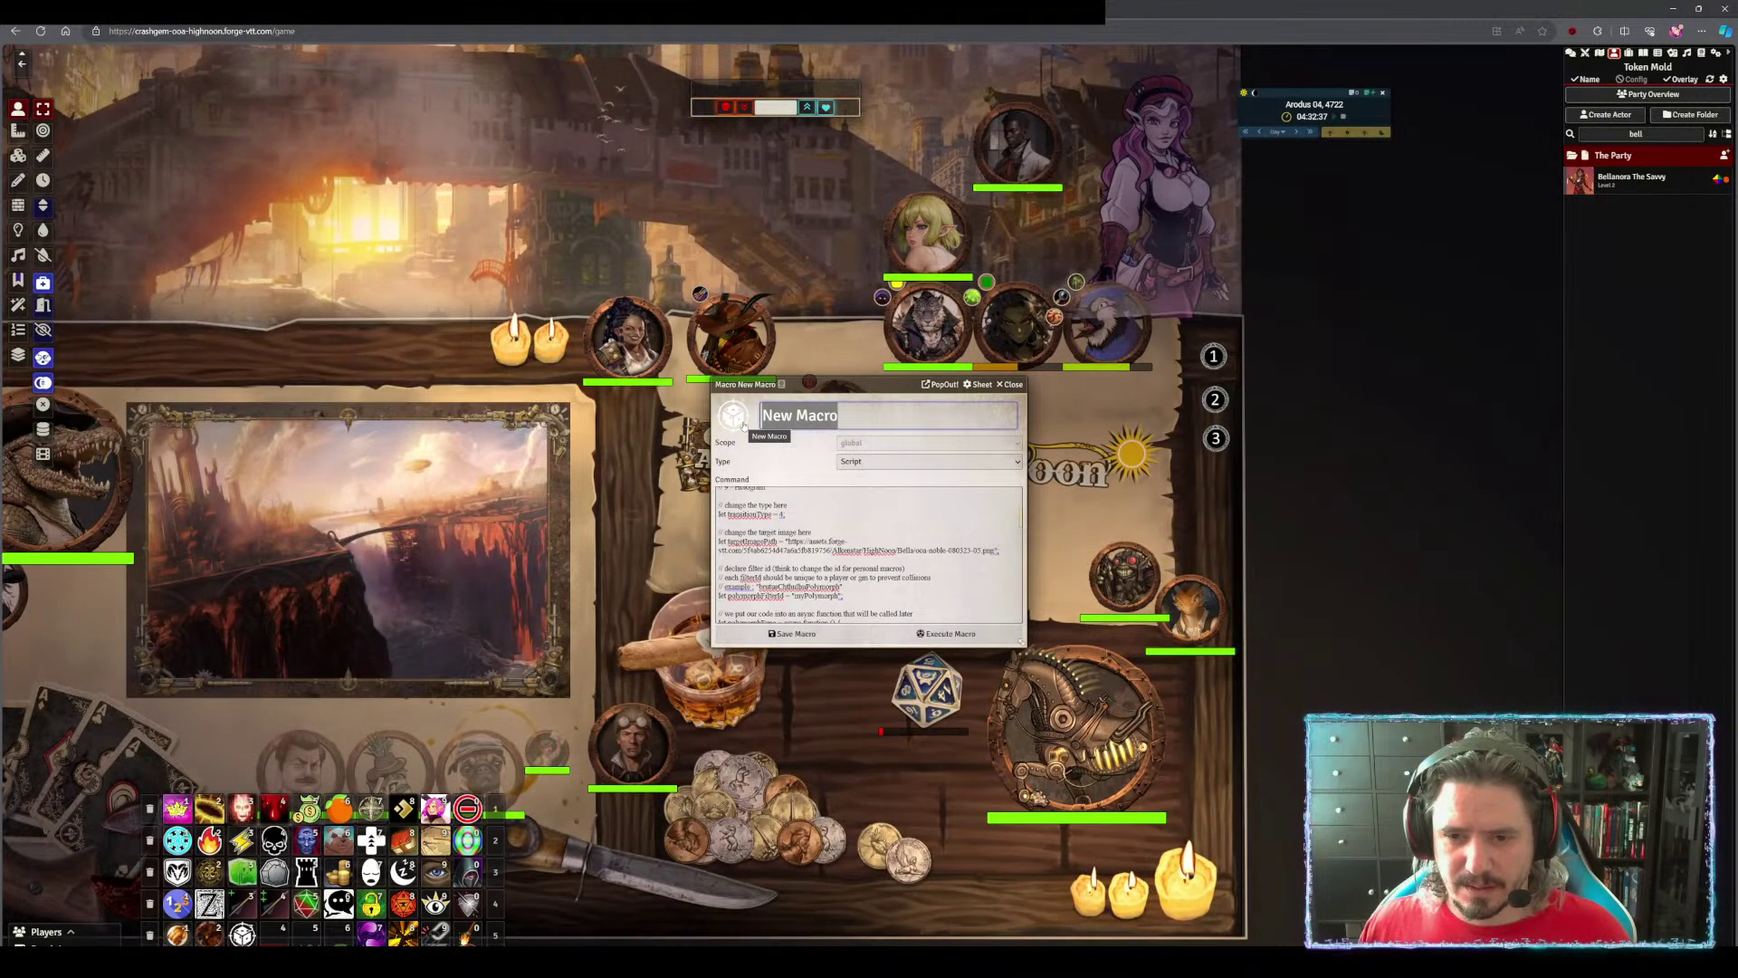
text(B)
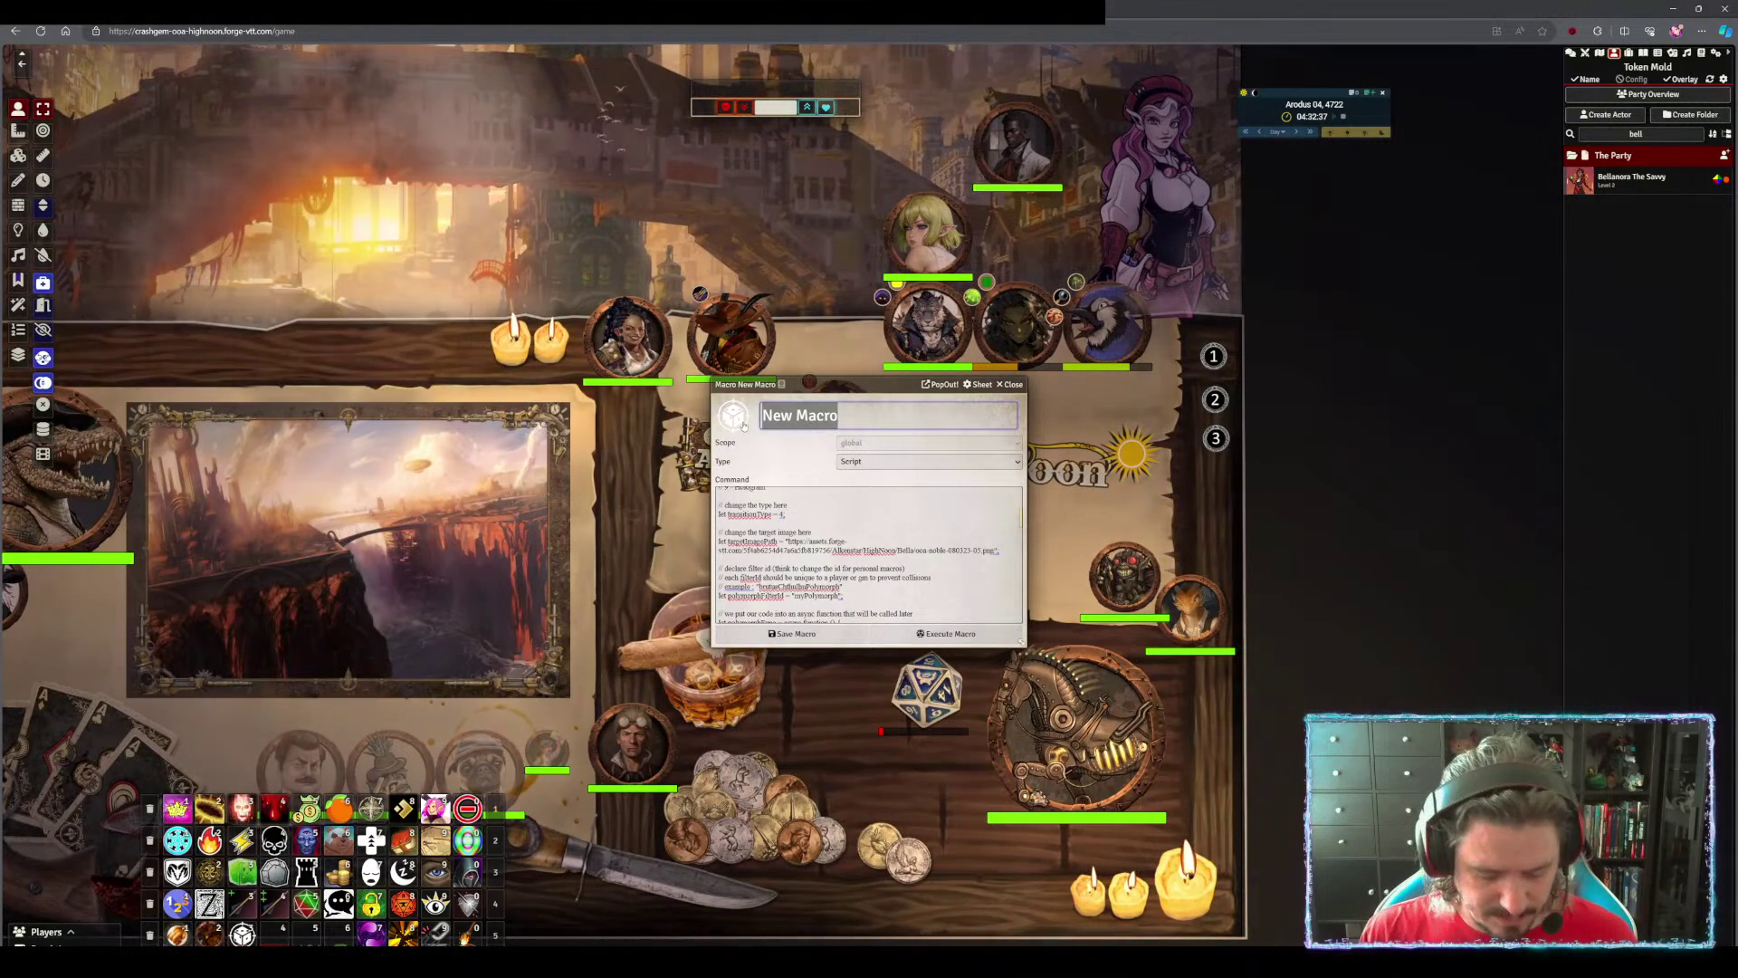
text(ella Hat)
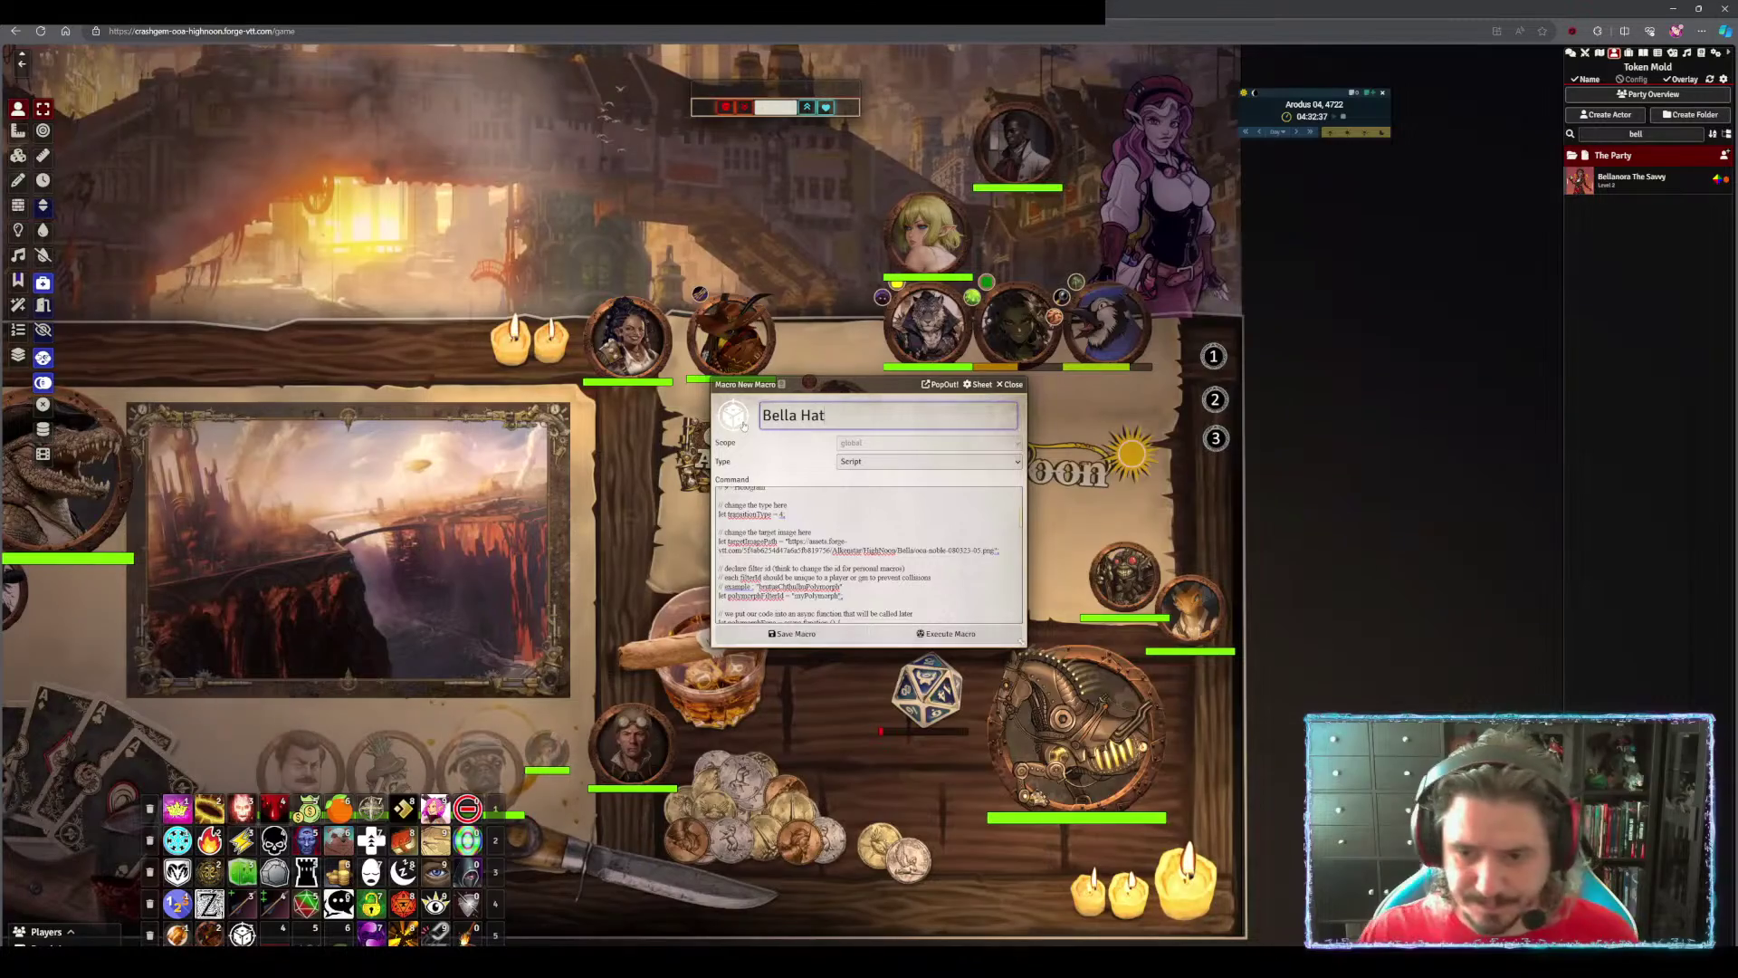
click(829, 639)
Copy the image path from the new Bellanora token's appearance settings and close its configuration
right_click(869, 449)
right_click(870, 450)
click(820, 433)
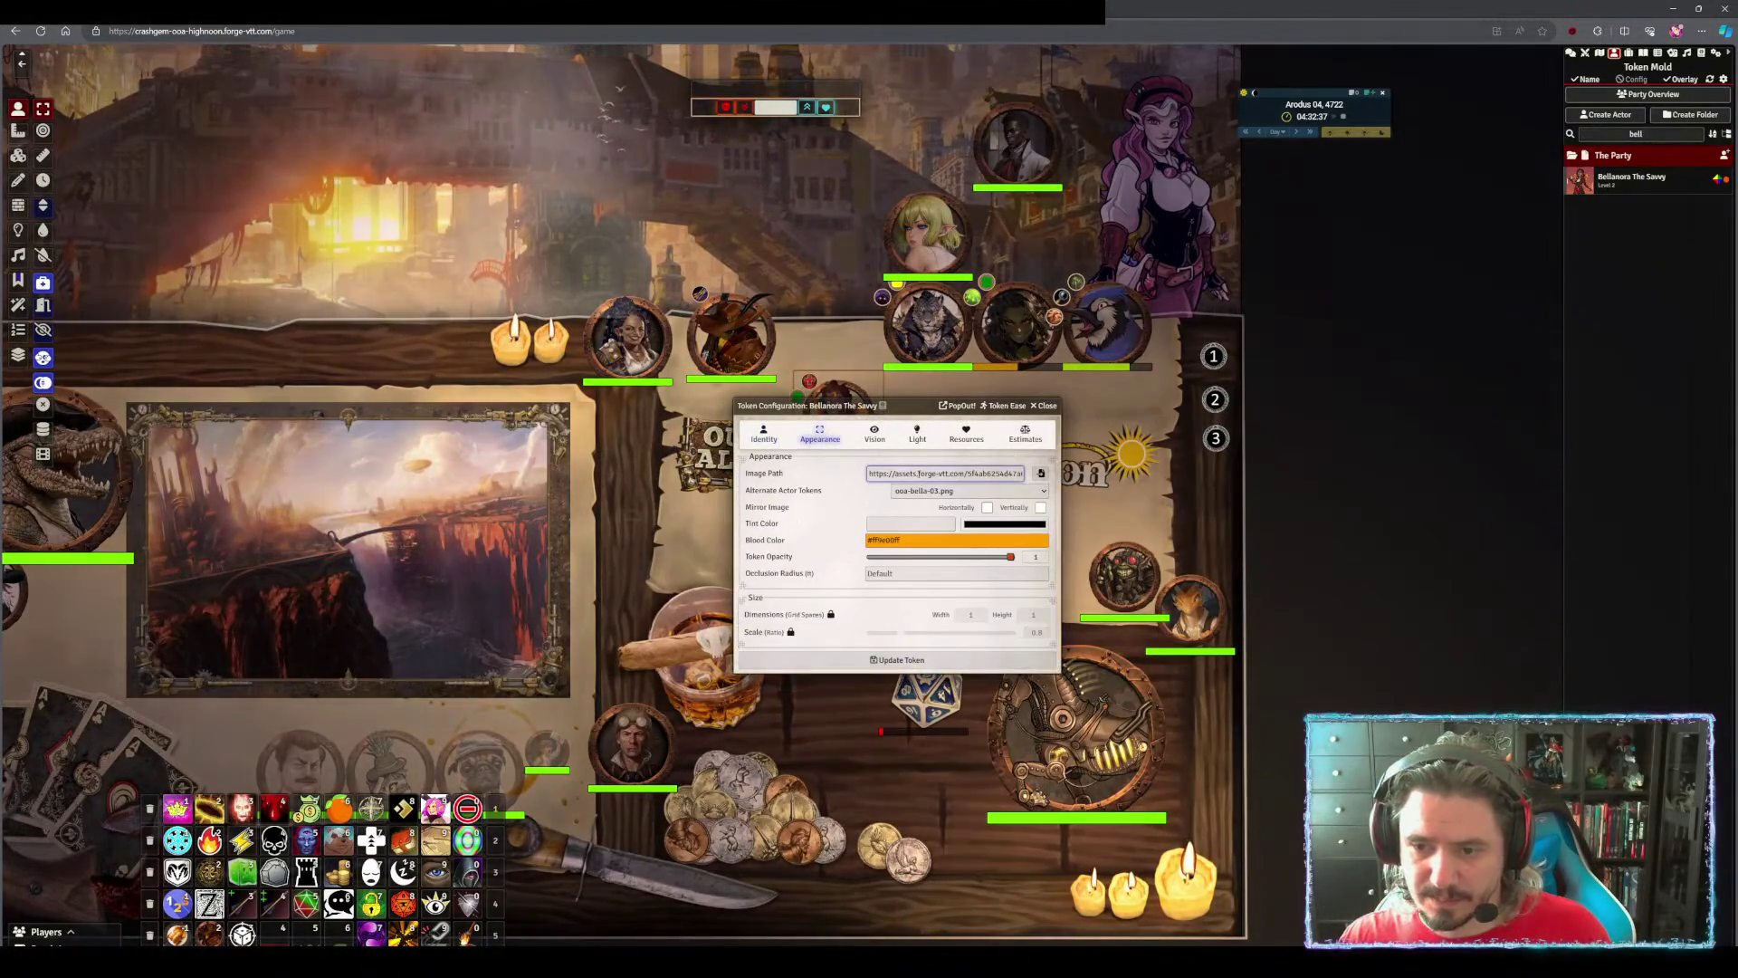
triple_click(991, 473)
click(1046, 406)
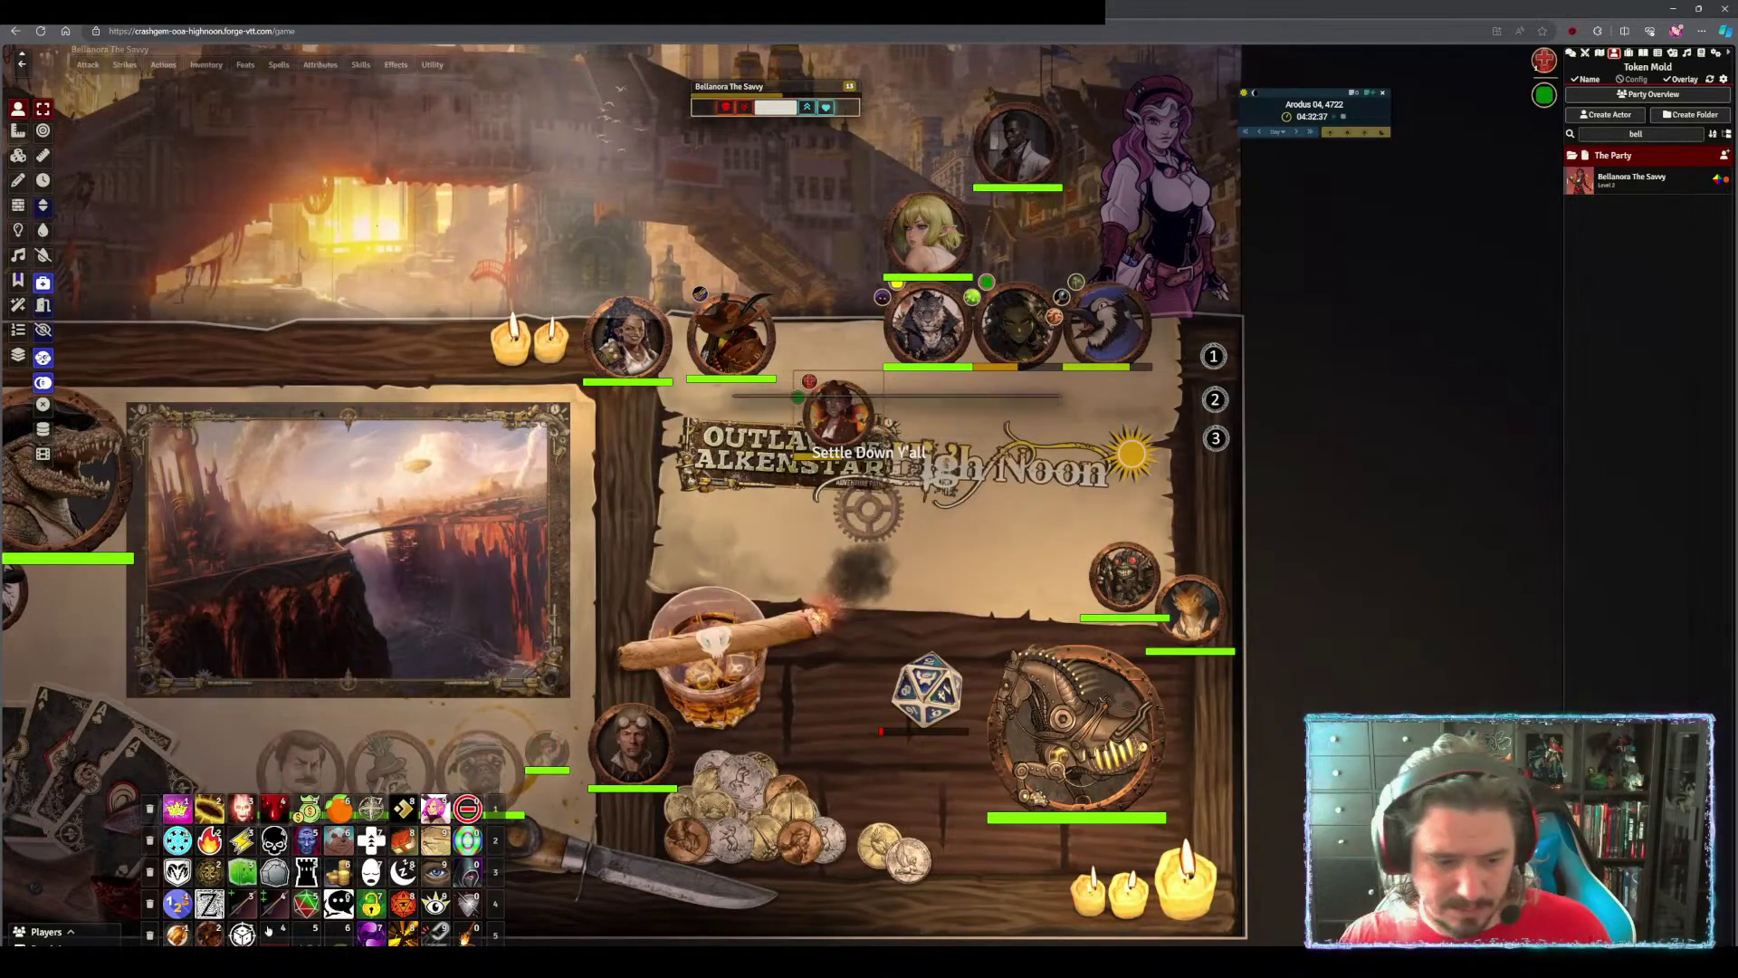
Set the Bella Hat macro's icon to the copied ooa-bella-03.png image path and save the macro
right_click(268, 876)
click(260, 874)
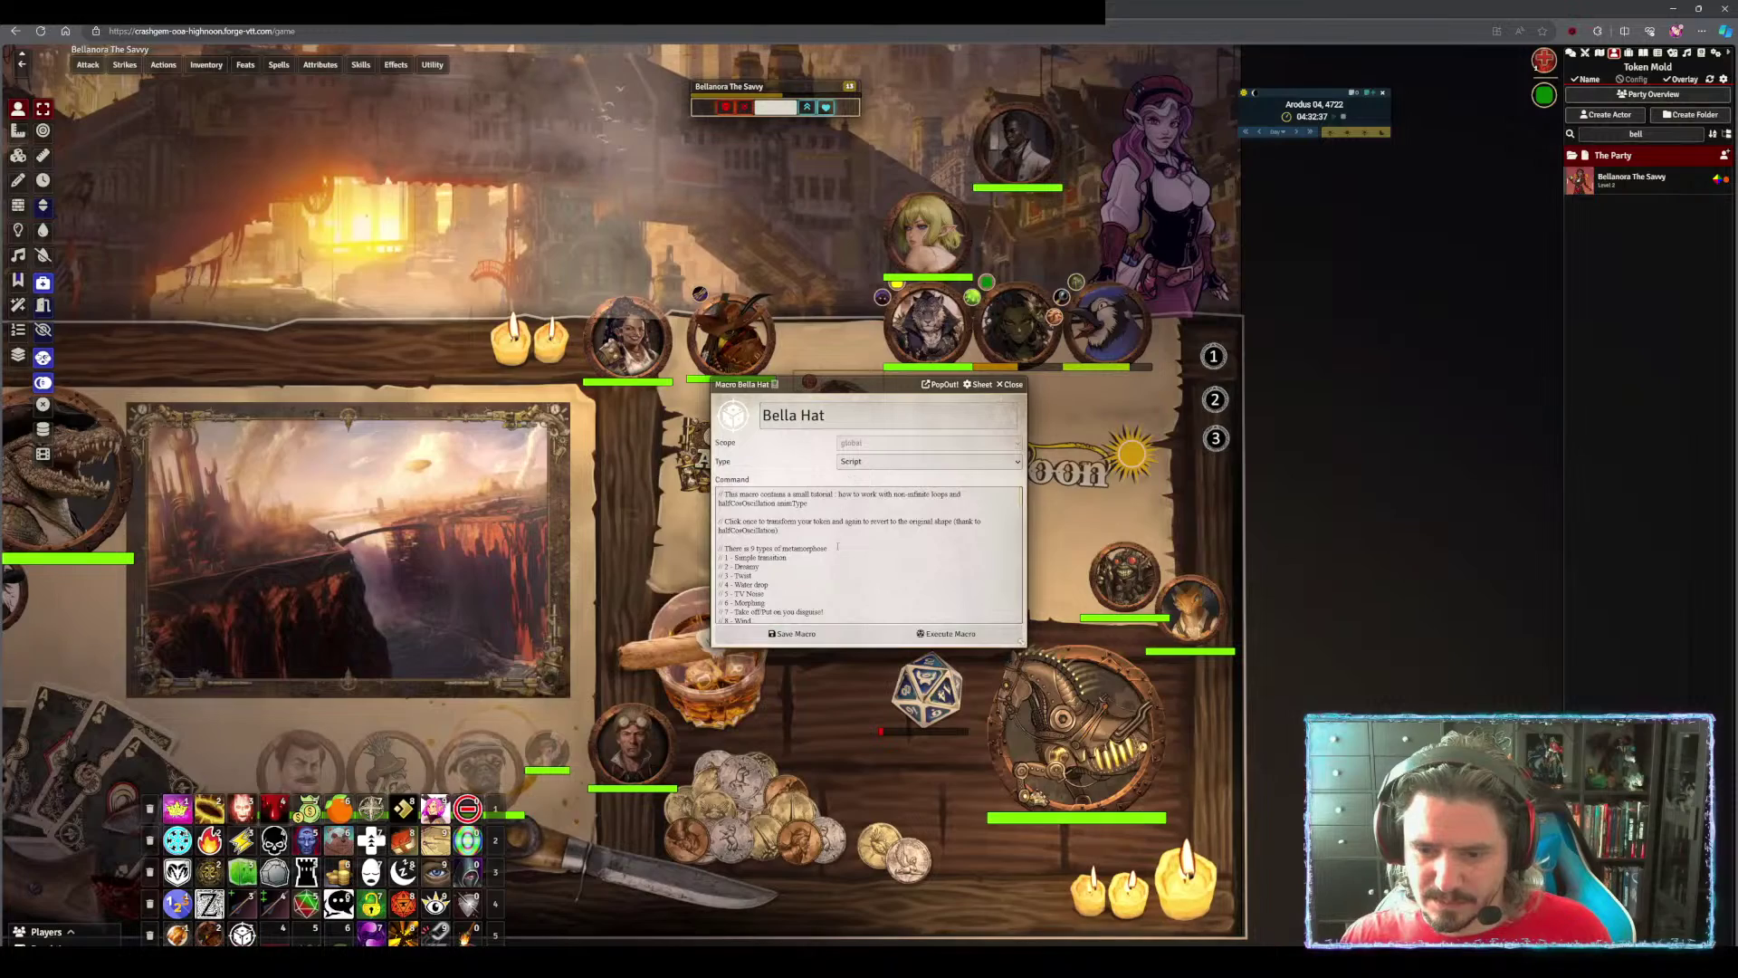
click(732, 415)
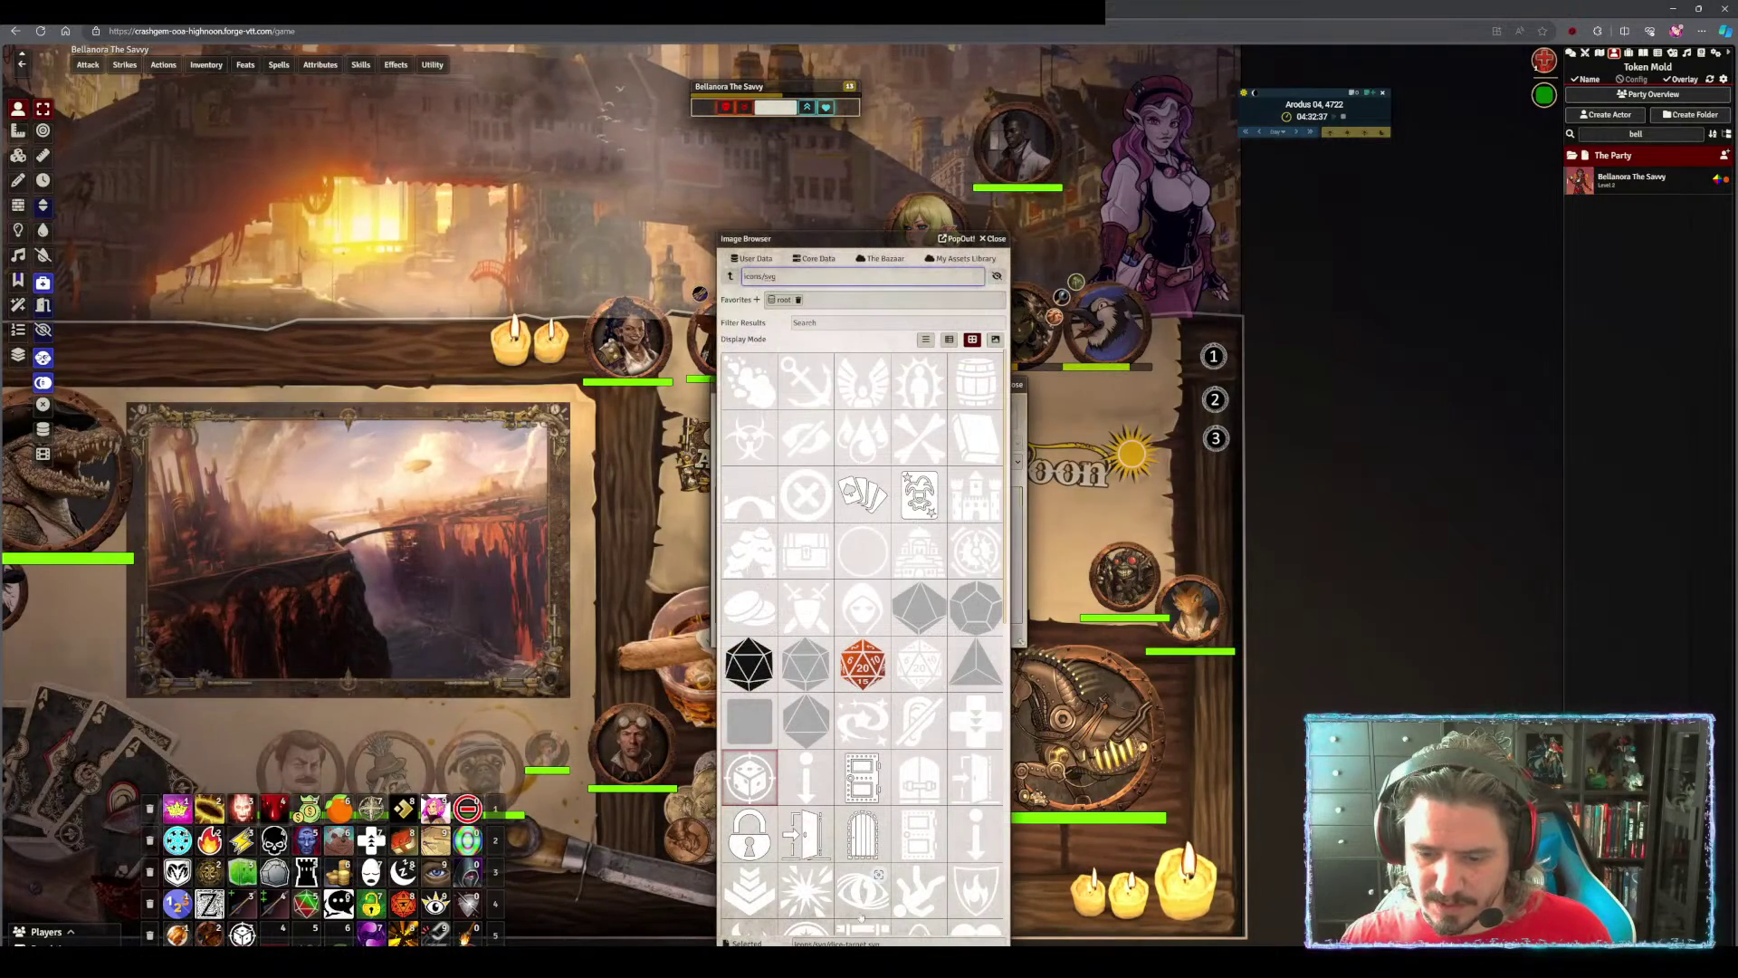
text(Zu6a5fb819256/Alkenstar/HighNoon/Bella/goa-bella-03.png)
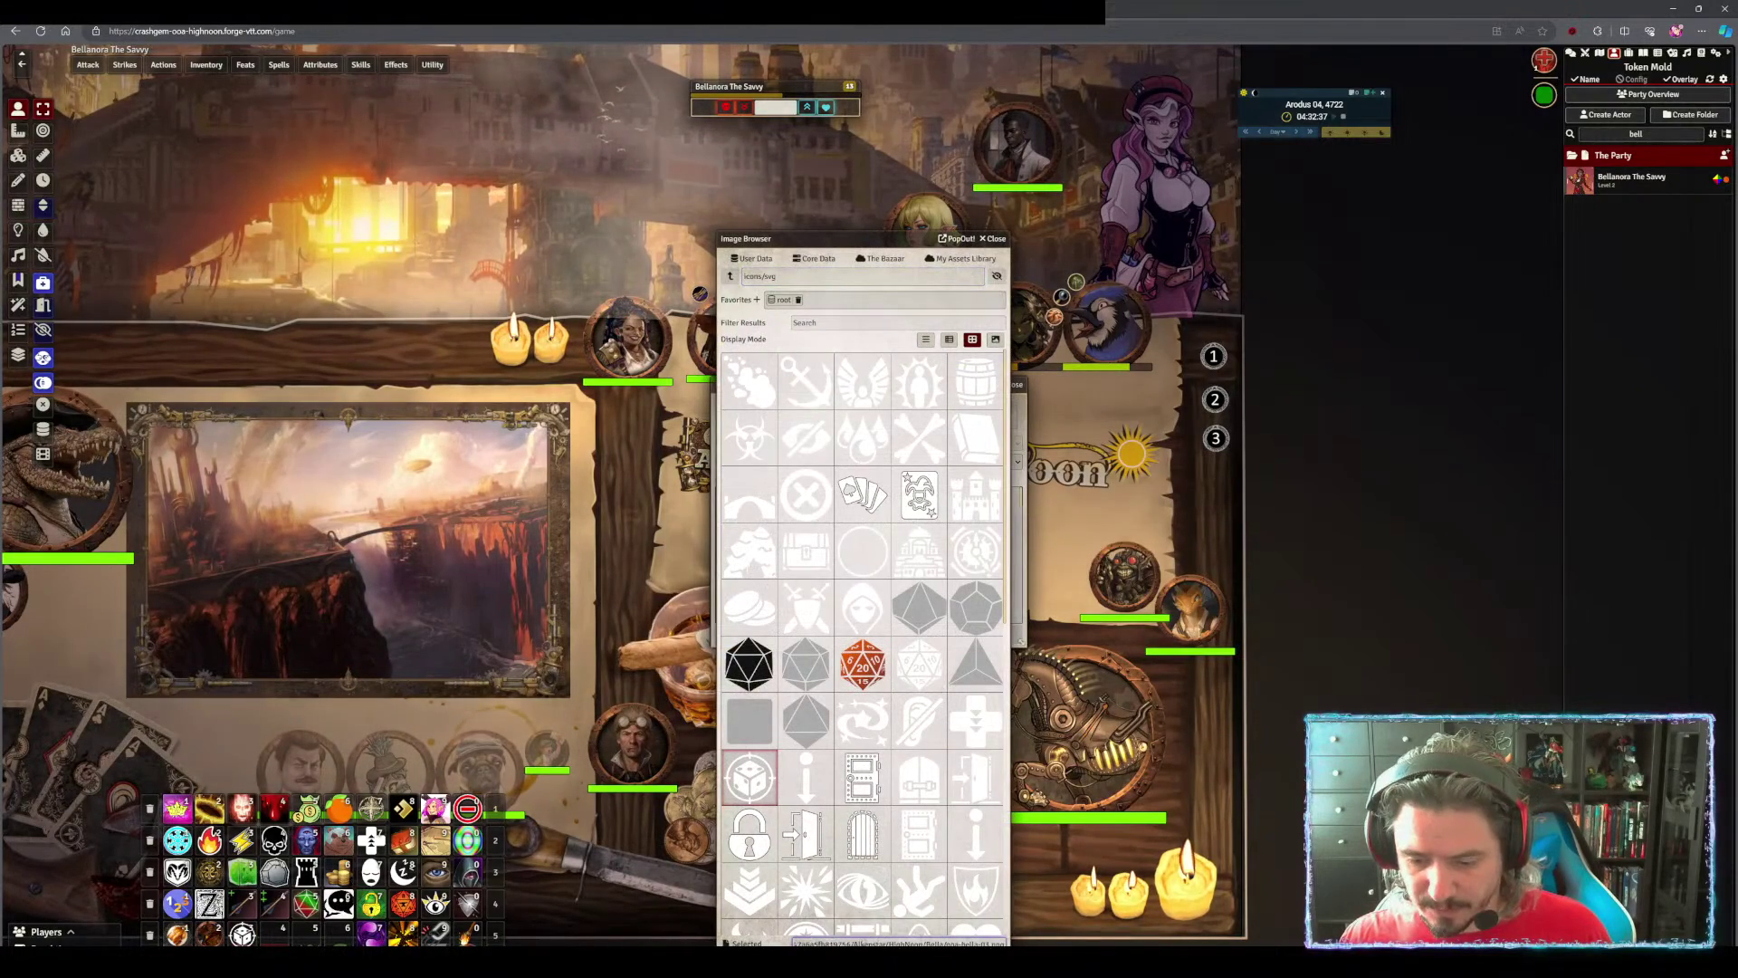
key(Return)
click(835, 634)
Move the Bellanora token up into the gap in the character row, beside the Vulture token
drag(846, 413, 828, 337)
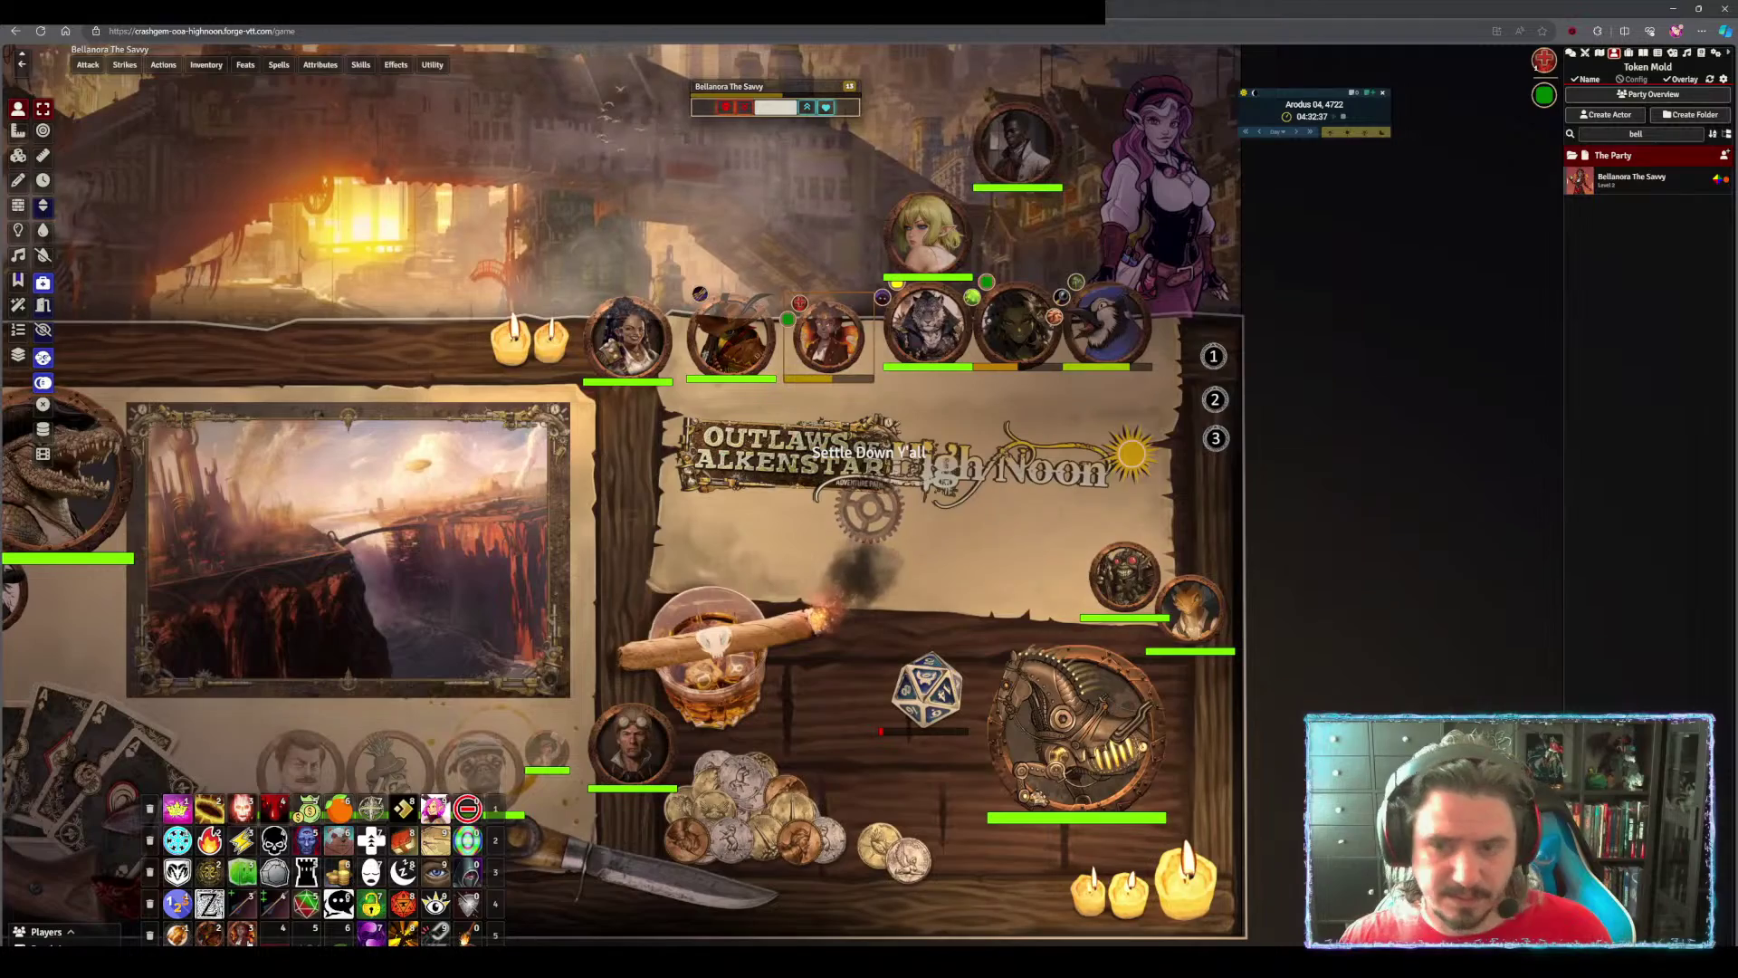
click(210, 904)
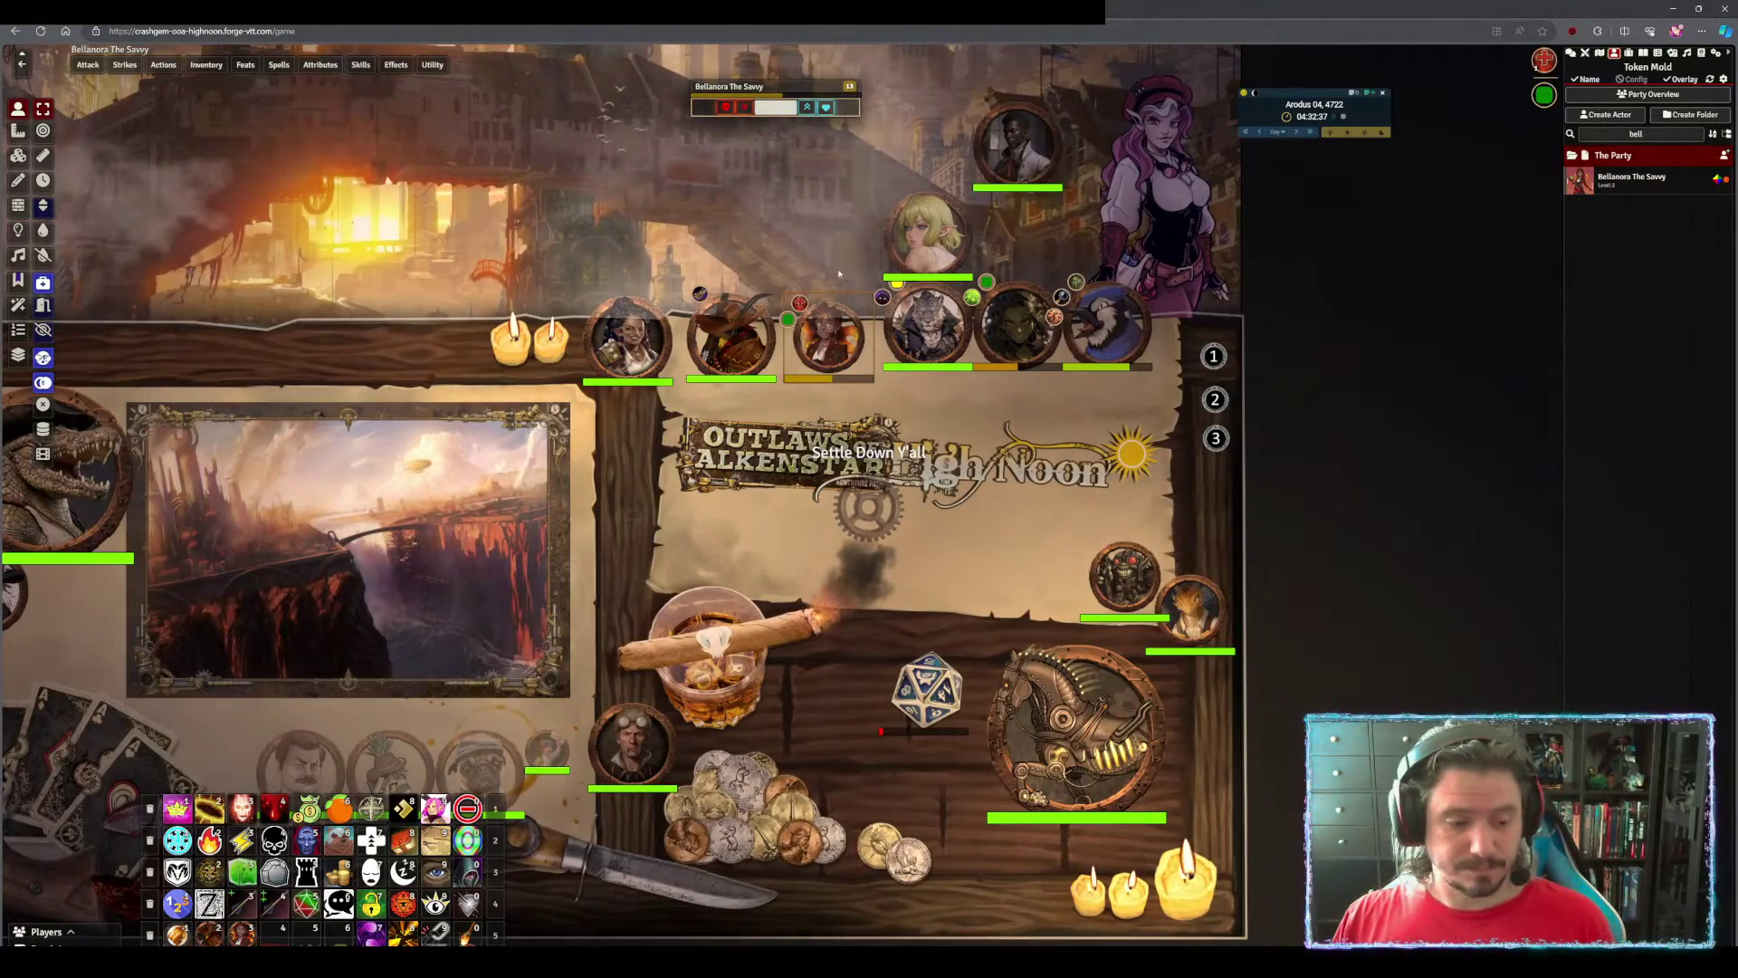
Delete the two extra character tokens standing above the character row
click(940, 226)
key(Delete)
click(1014, 150)
key(Delete)
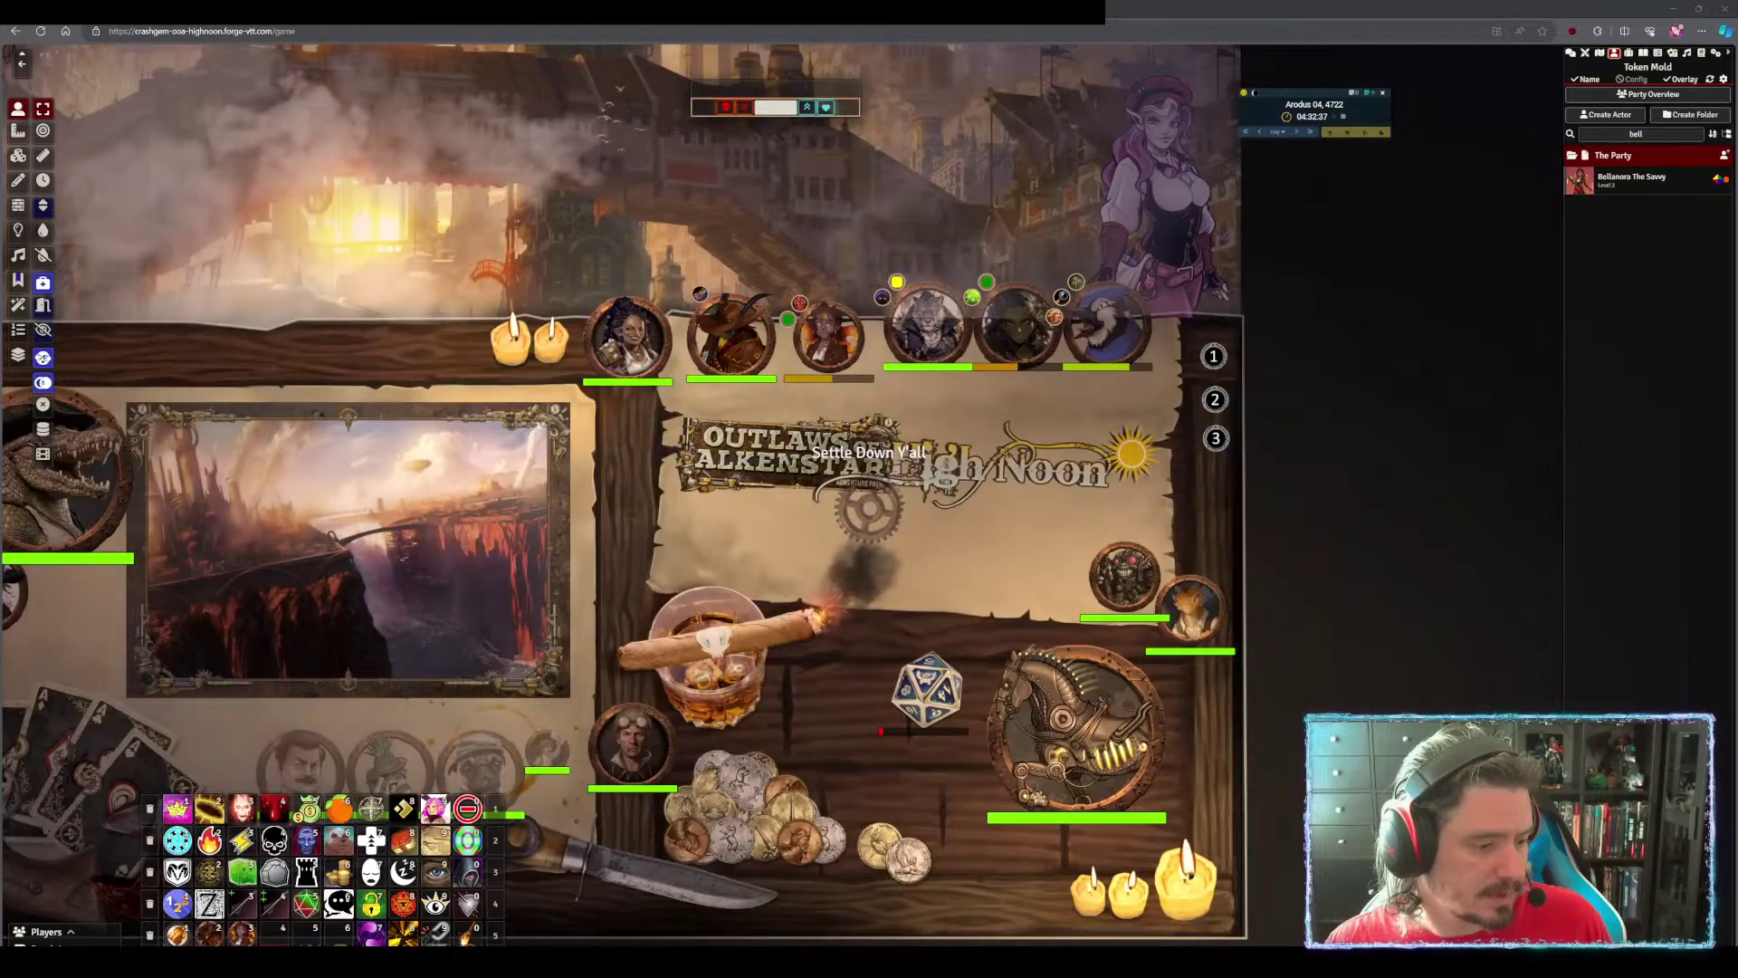
Arrange the Archives of Nethys Chases rules page and the Foundry Virtual Tabletop window side by side
drag(637, 973, 2, 362)
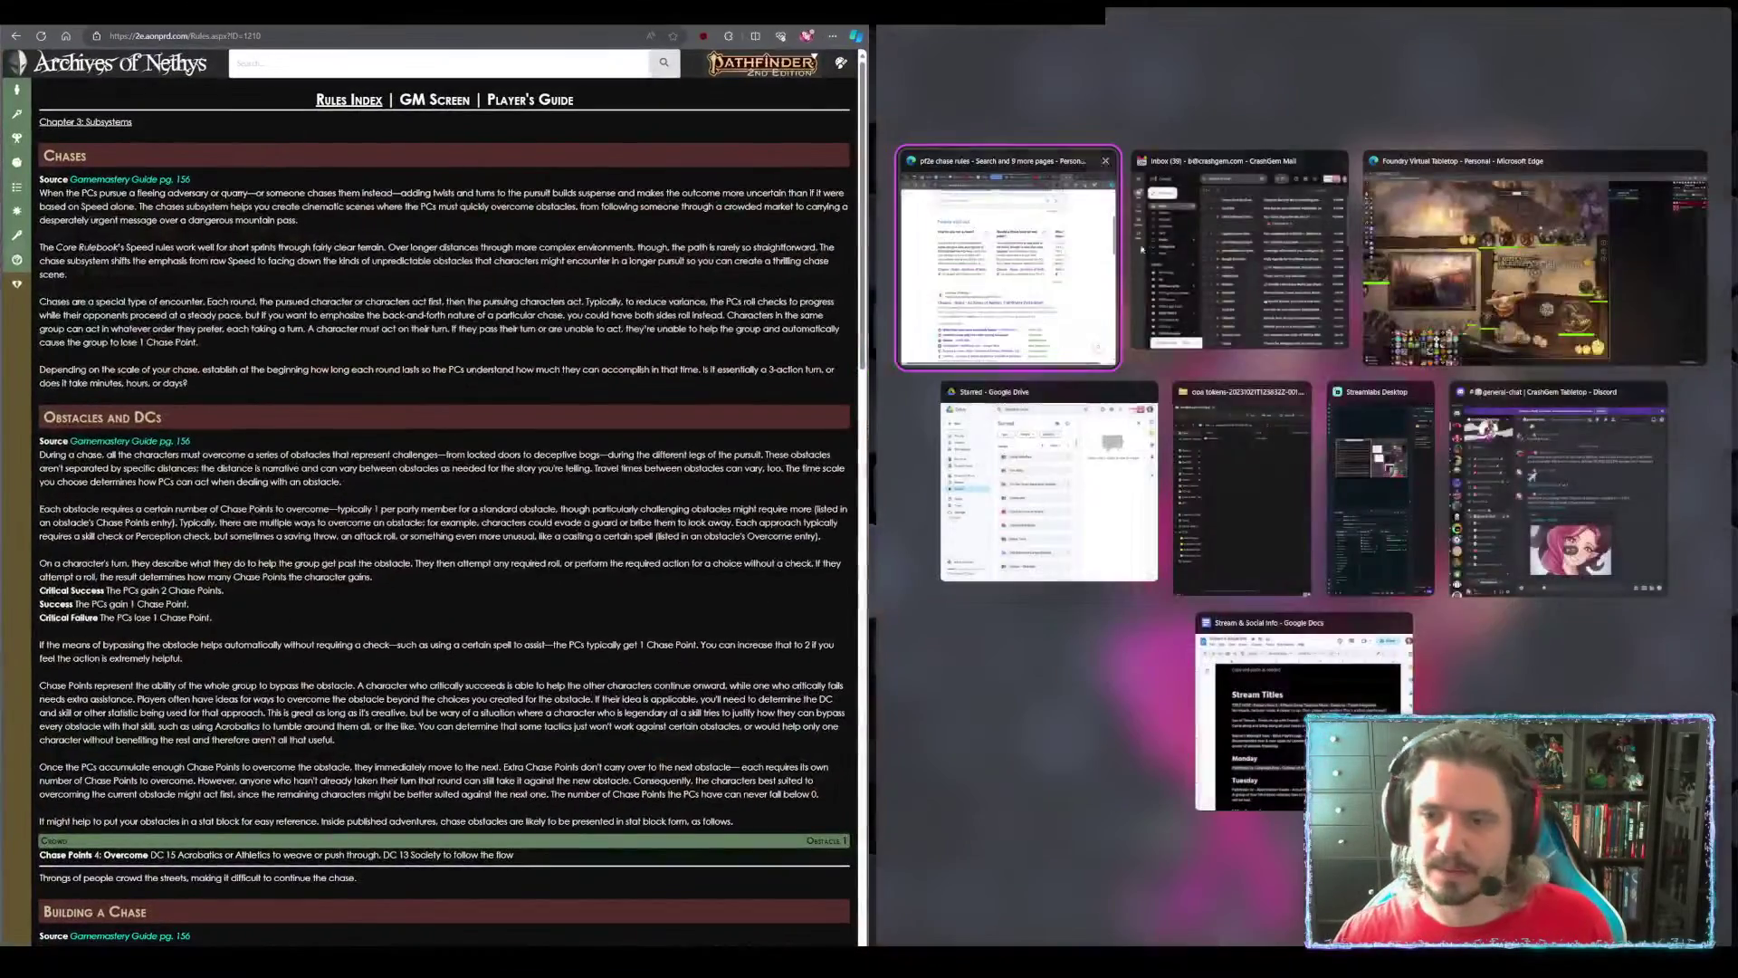
click(1495, 308)
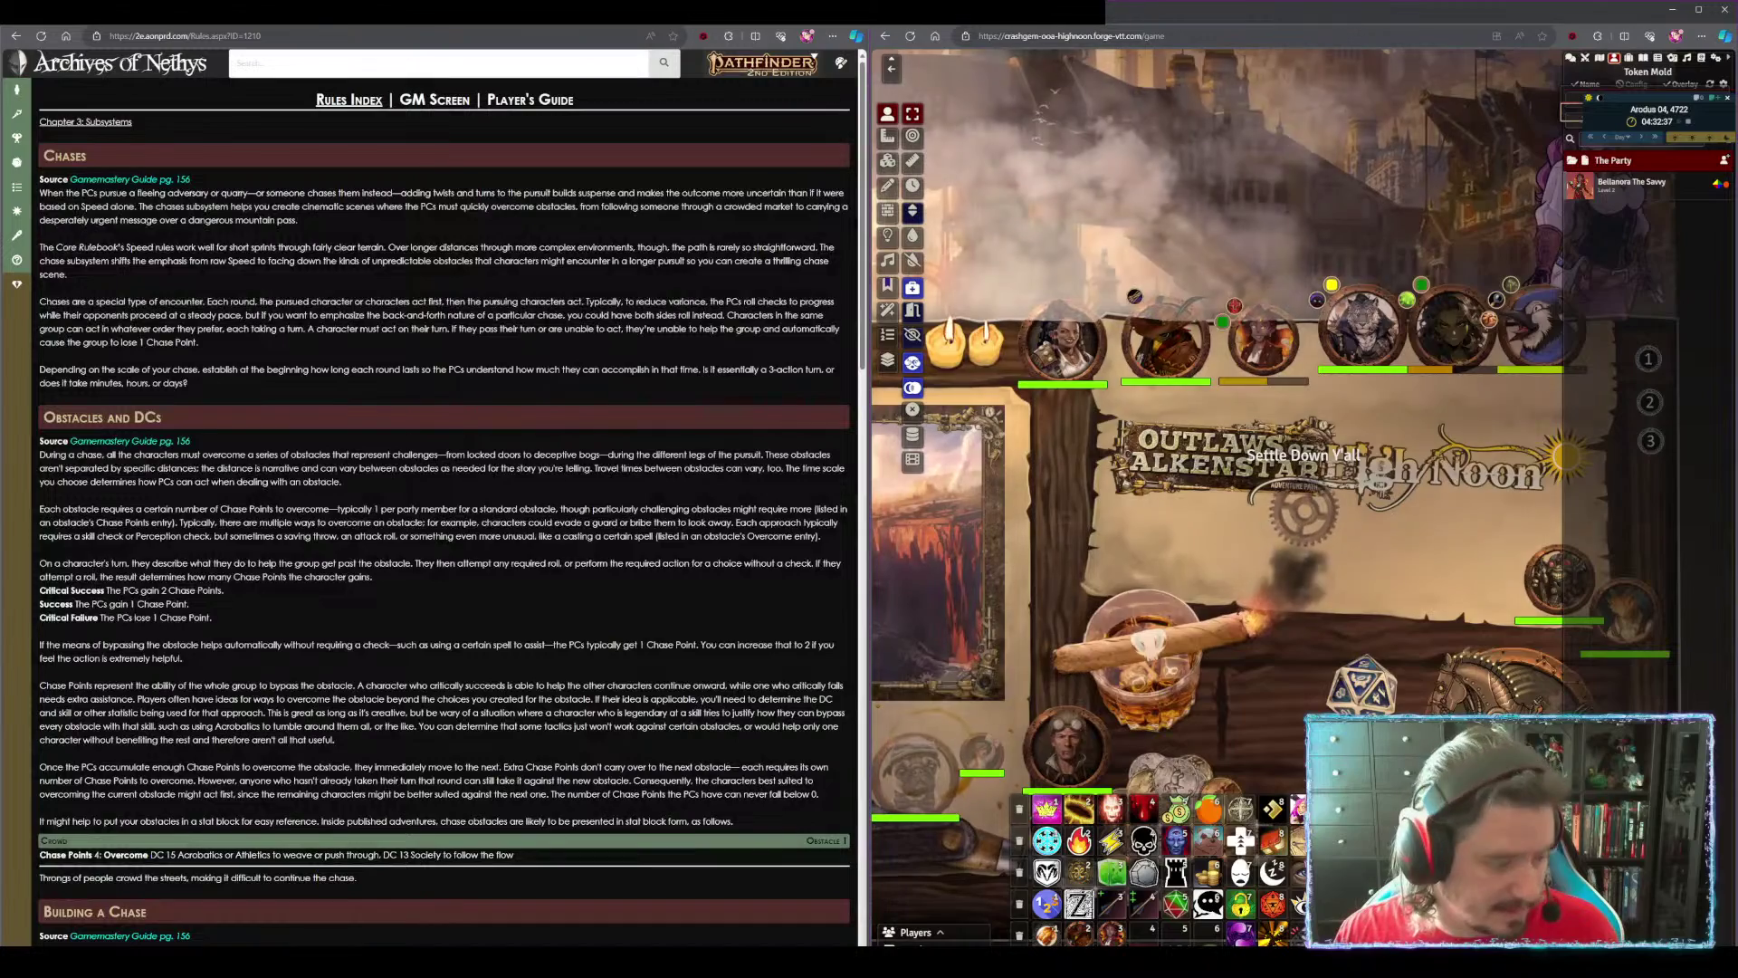
Search Windows for "outla" and open Outlaws-01-PZO90178E.pdf
key(super)
text(out)
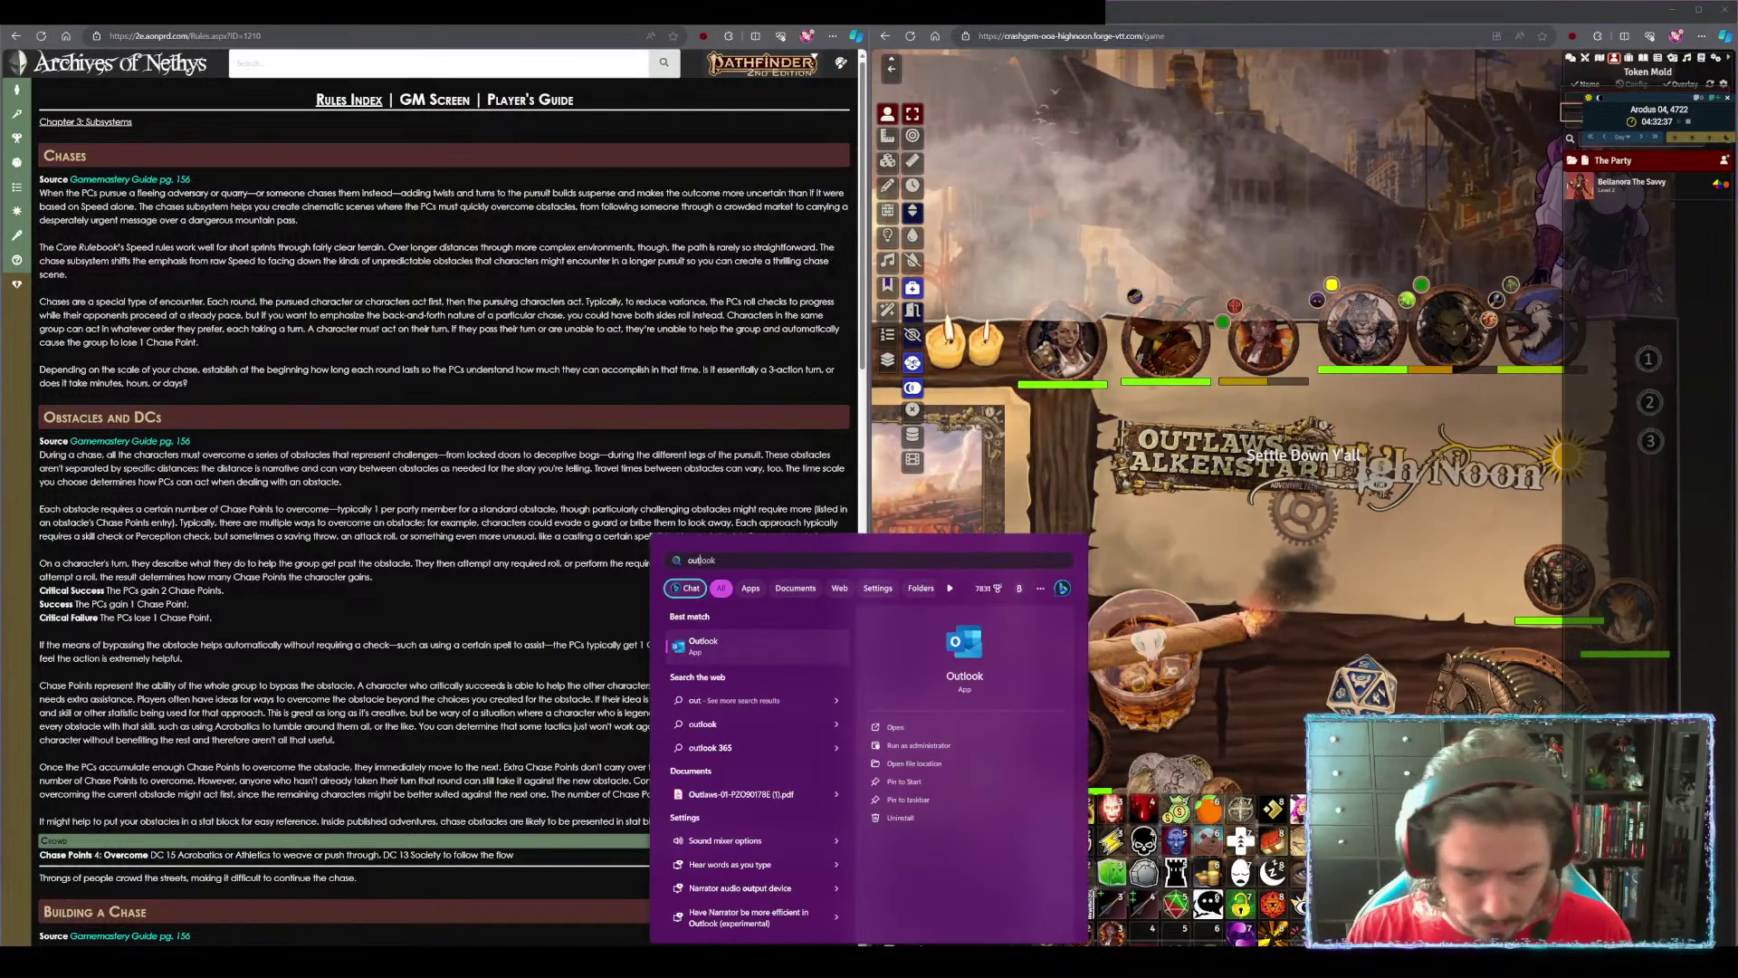
text(la)
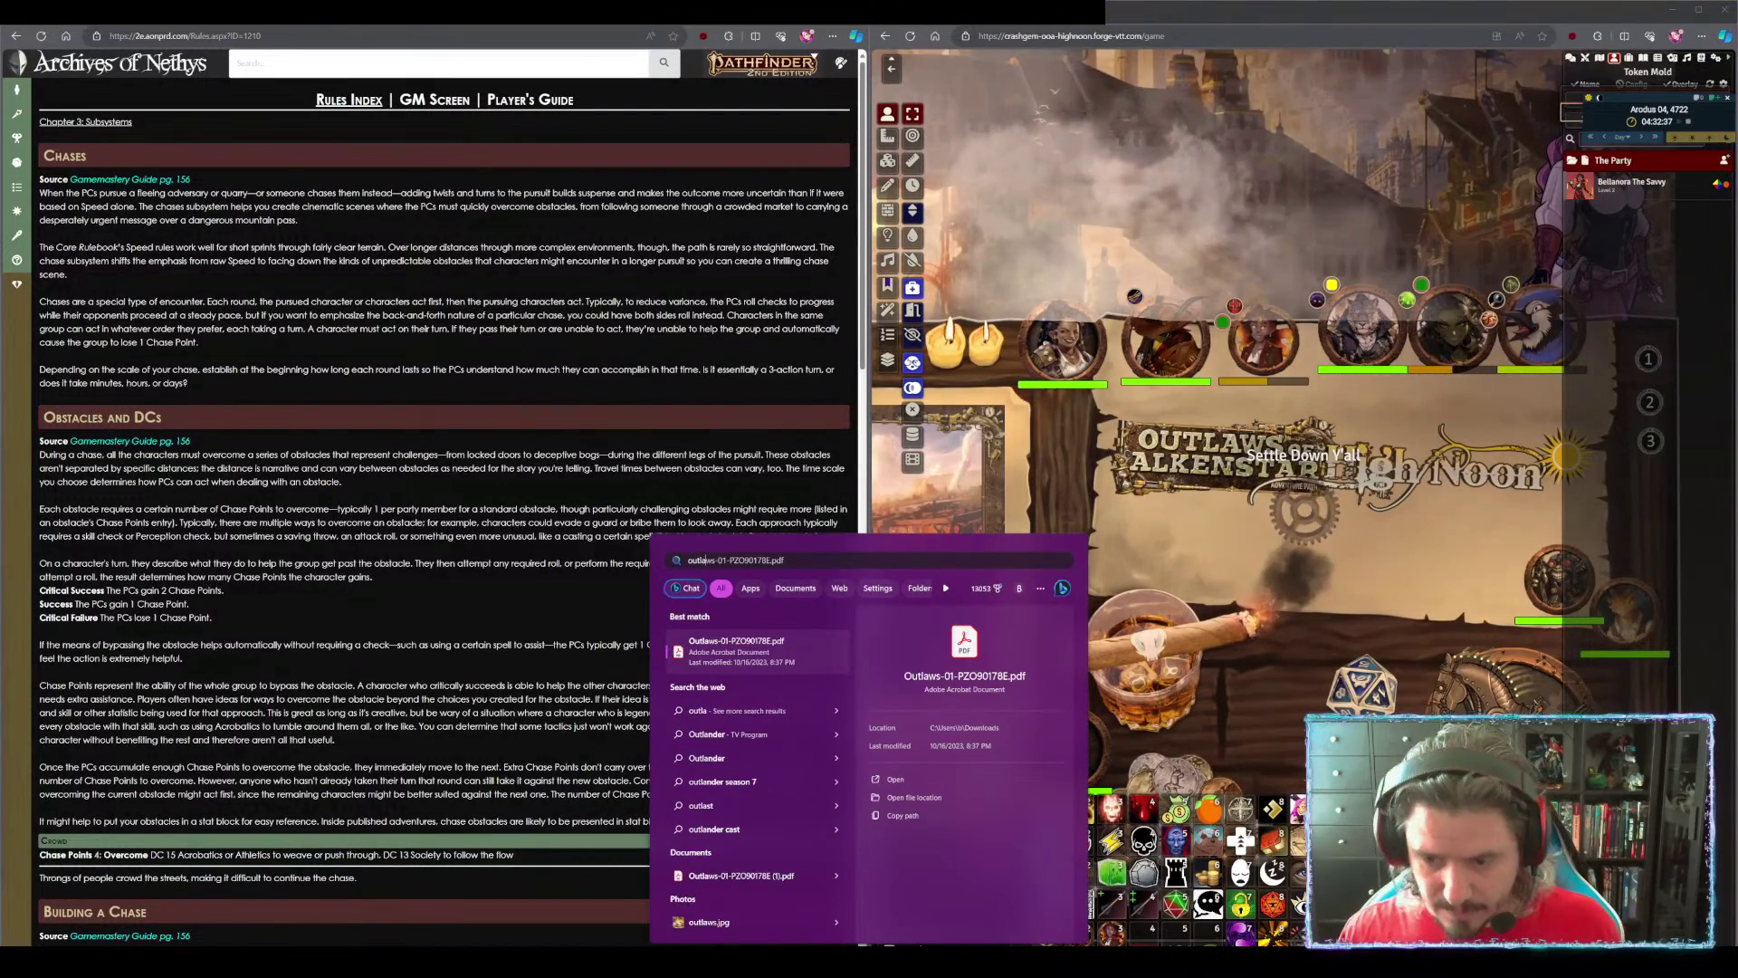
key(Return)
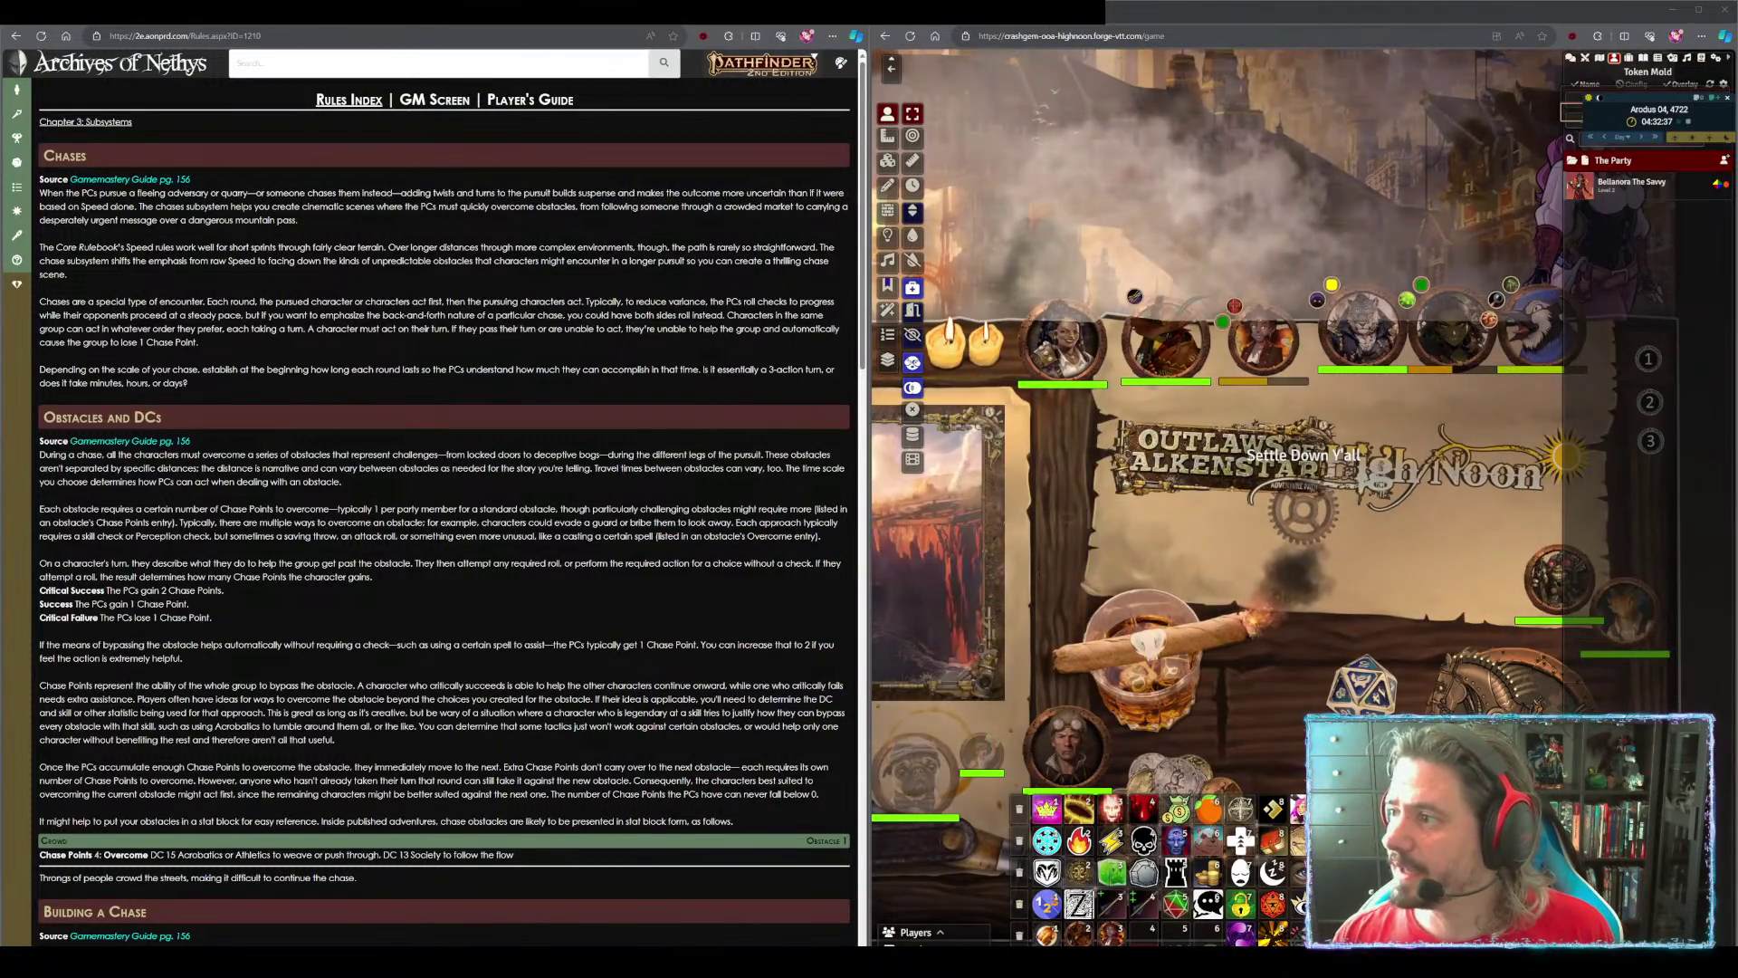
Switch to Streamlabs Desktop, maximize it to examine the stream preview and chat, and return to Foundry
key(alt+Tab)
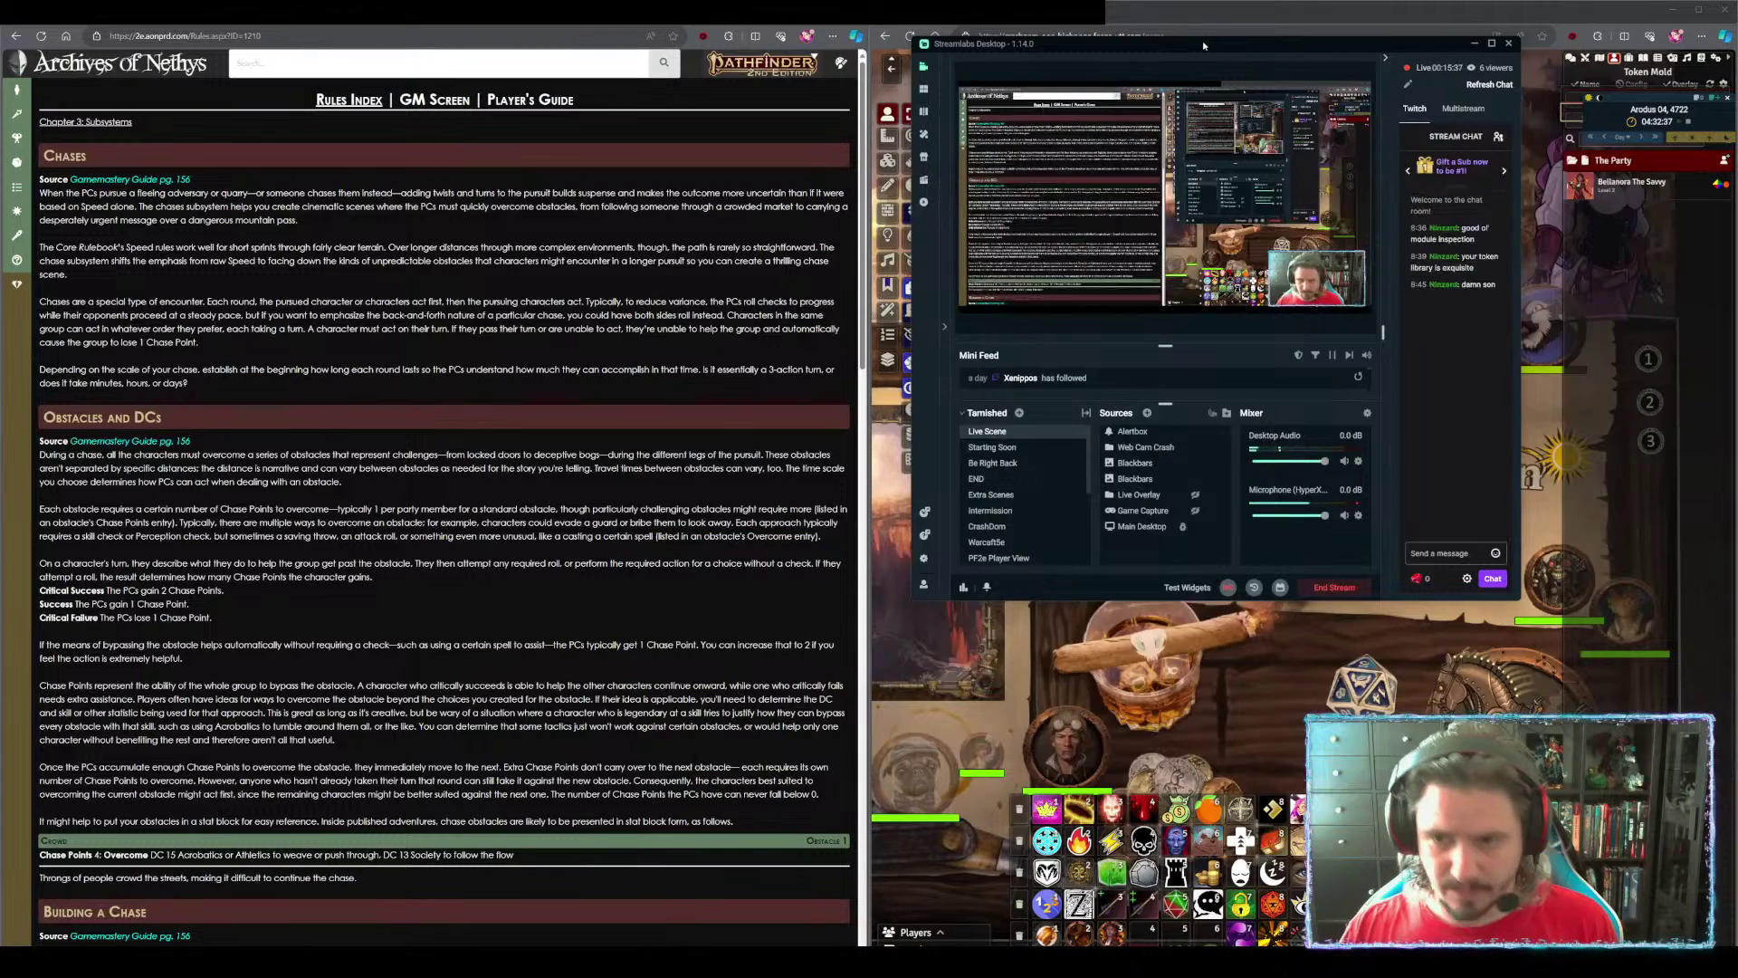
double_click(1203, 45)
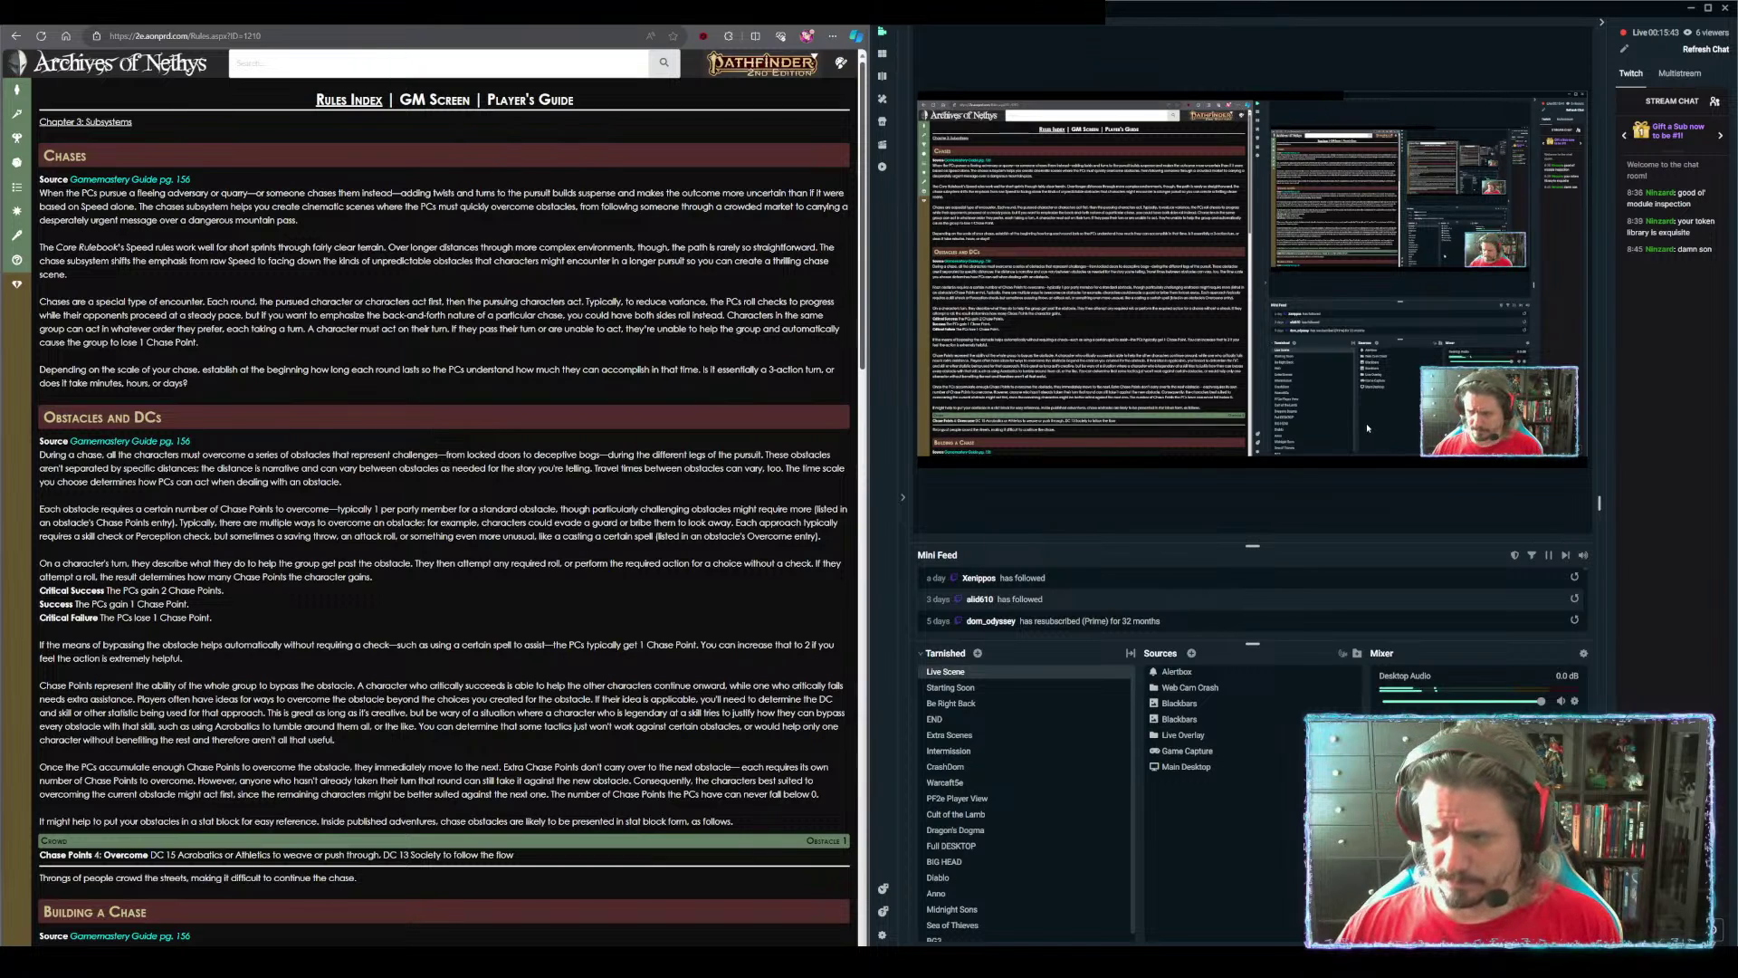
key(alt+Tab)
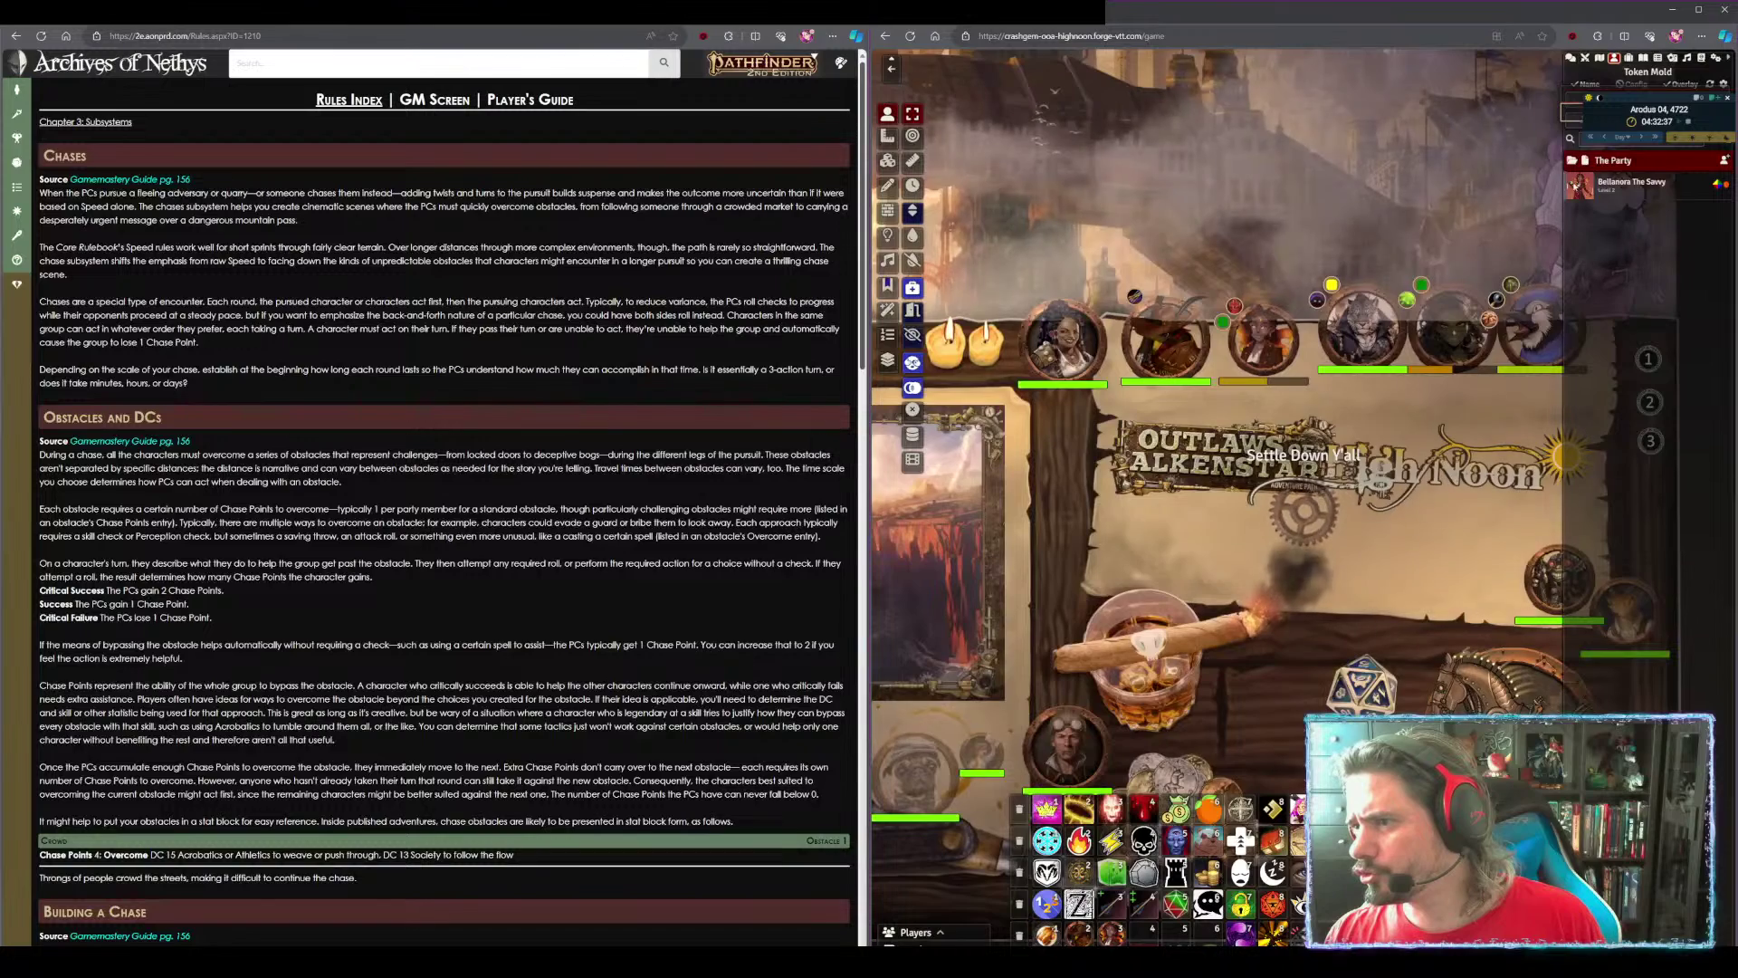
Move the calendar clock widget off the actors sidebar onto the open scene above the character row
drag(1663, 110, 1300, 206)
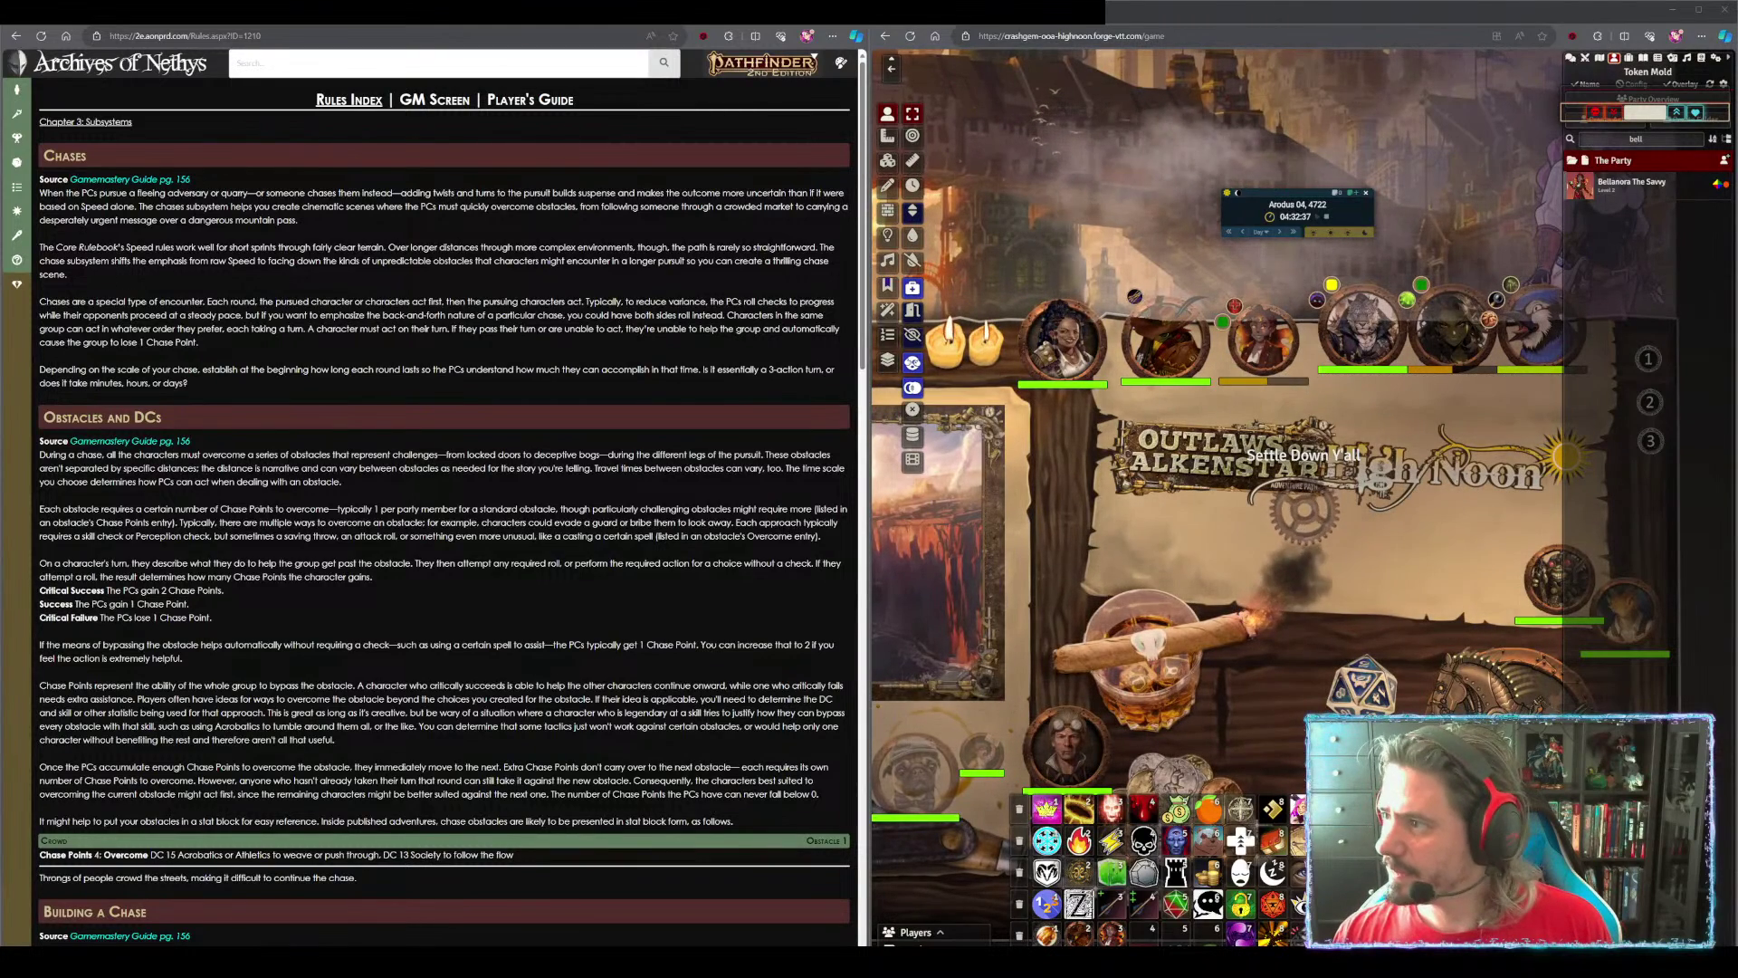
Switch to the Outlaws of Alkenstar PDF in Acrobat, fit its window beside the Chases rules page, and enlarge the cover page
key(alt+Tab)
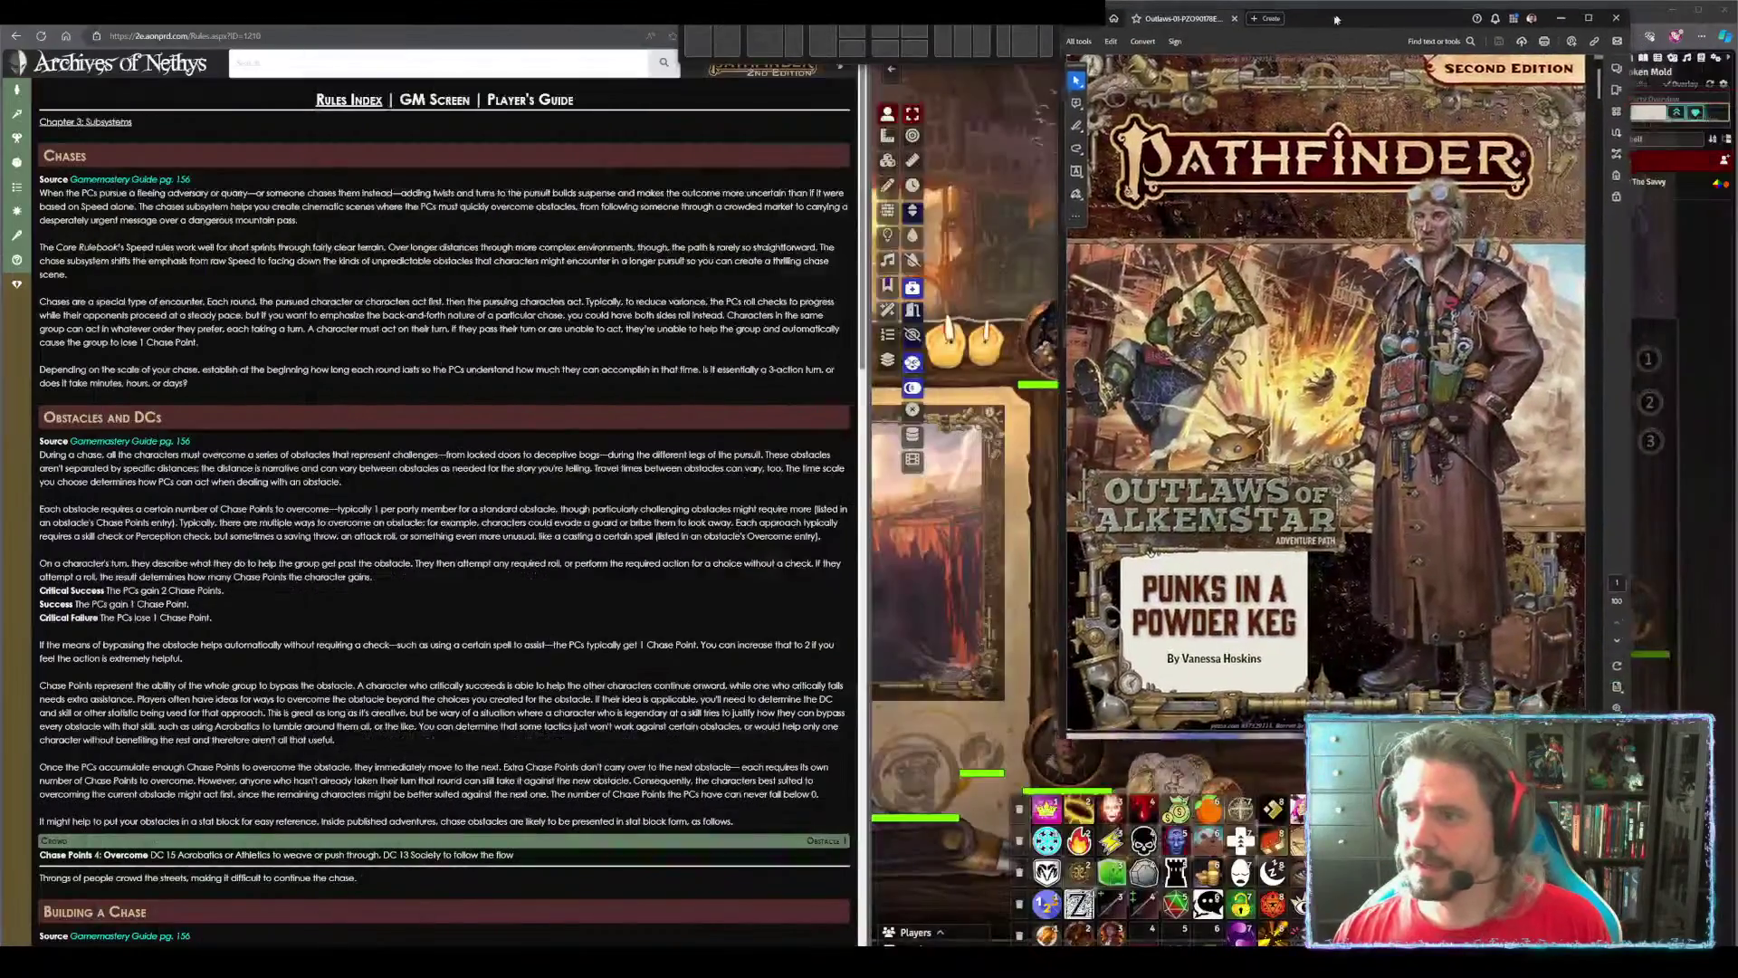
drag(1373, 31, 732, 48)
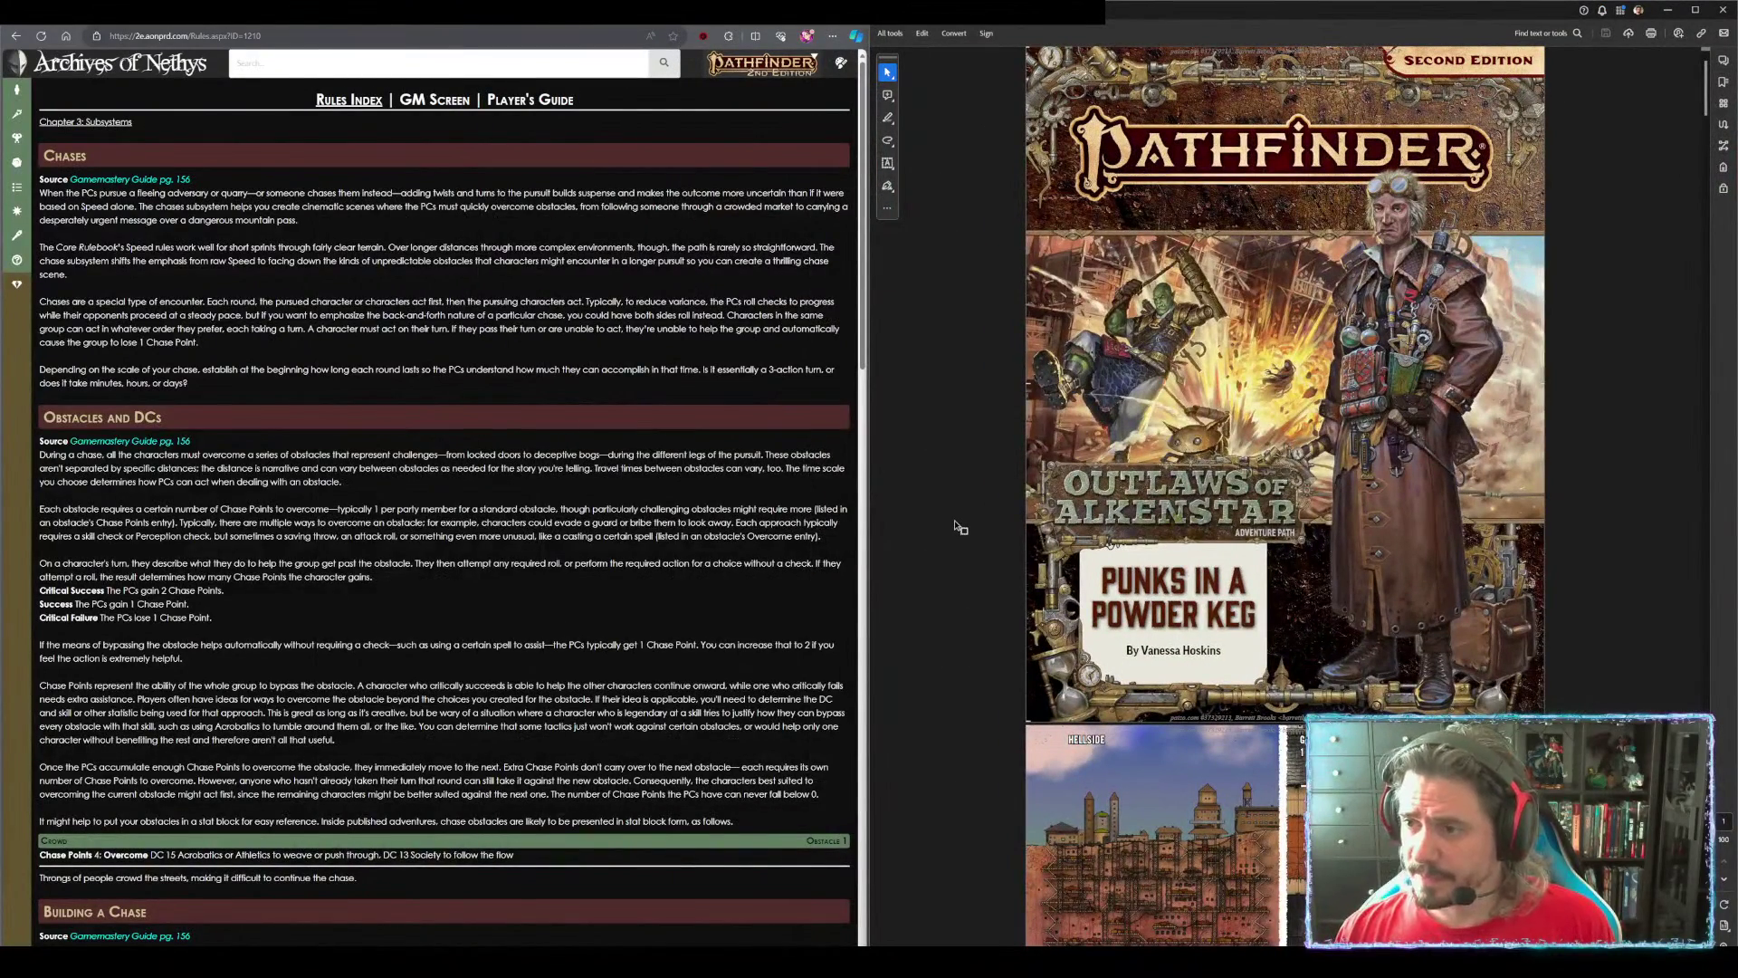
scroll(956, 524, up, 1)
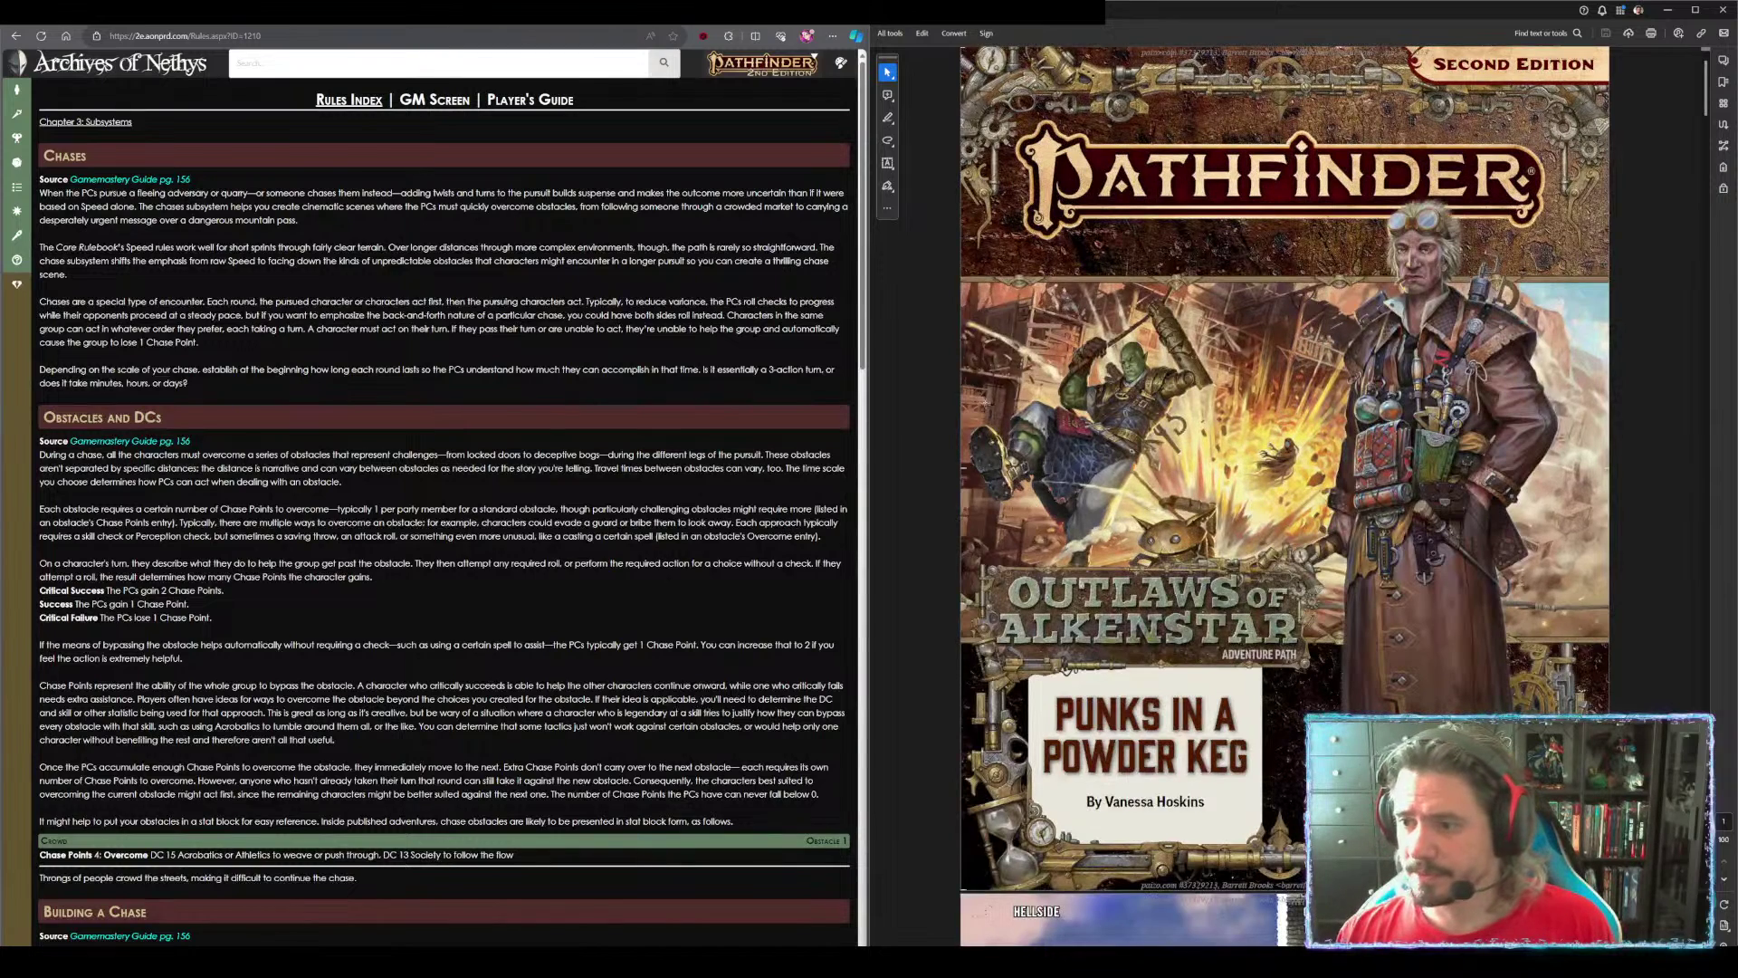
Page through the Outlaws of Alkenstar PDF to the Event 3: Running from the Punks page and examine its chase obstacles
scroll(961, 540, down, 1)
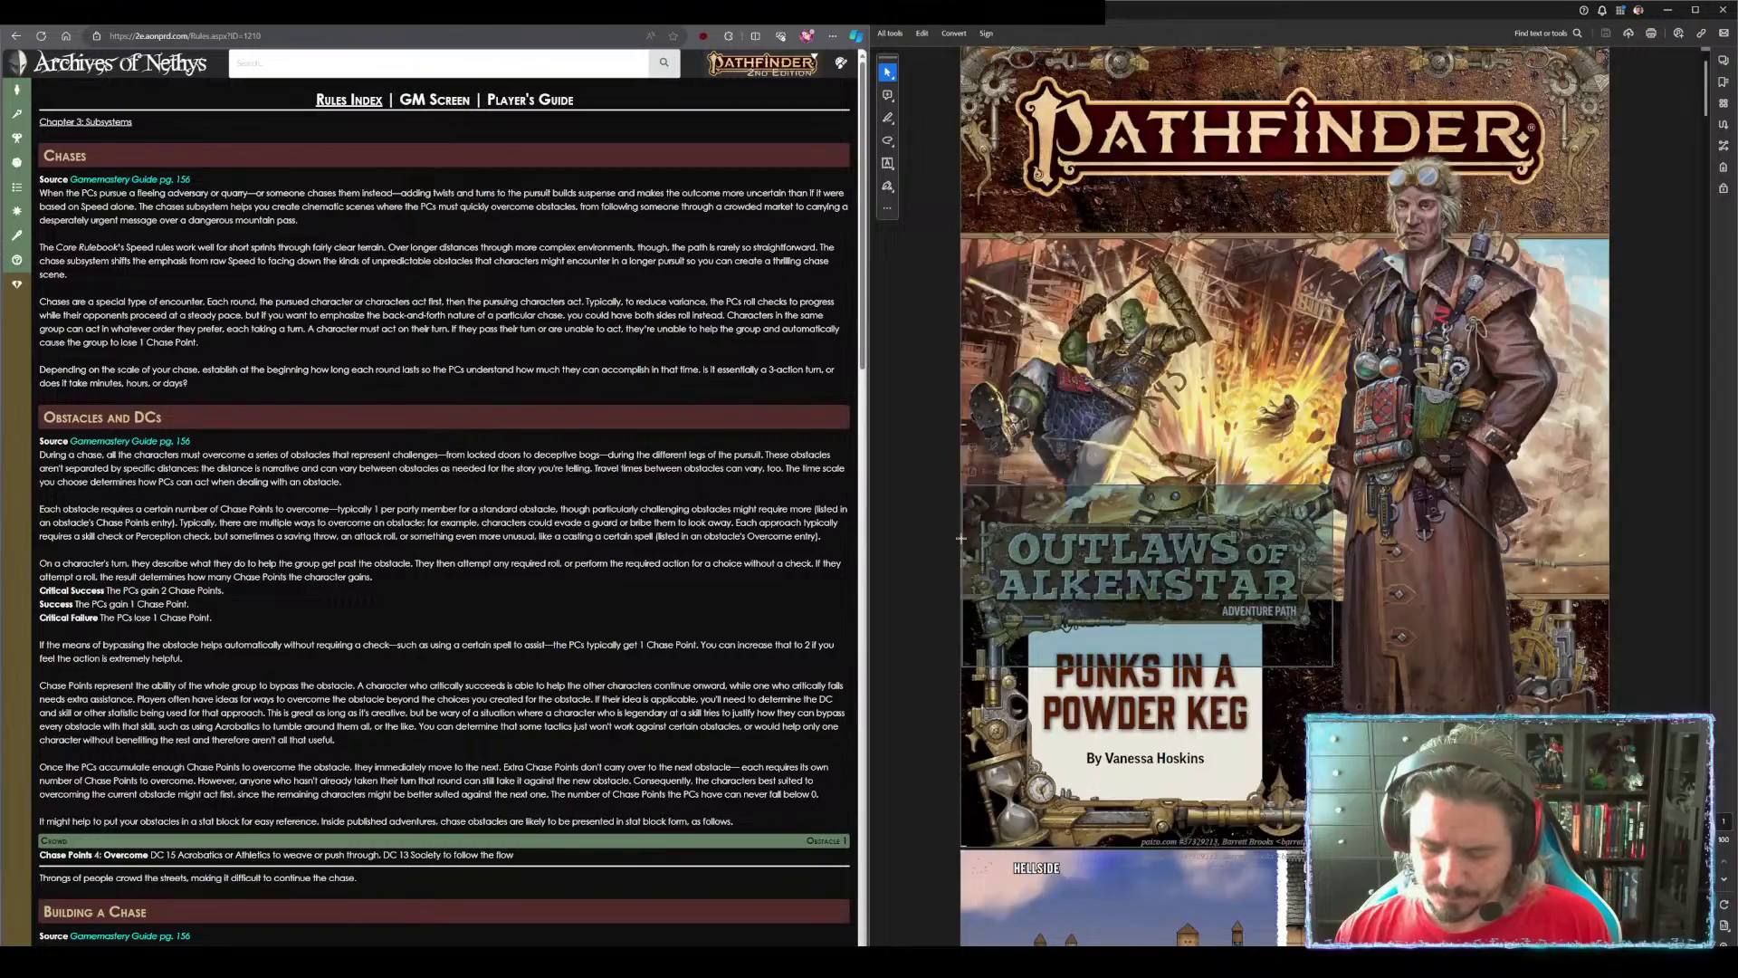
key(Right)
key(Right)
key(Right)
key(Right)
key(Right)
key(Right)
key(Right)
key(Right)
key(Right)
key(Right)
key(Right)
key(Right)
key(Right)
key(Right)
key(Right)
key(Right)
key(Right)
key(Right)
key(Right)
key(Right)
key(Right)
key(Right)
key(Right)
key(Right)
key(Right)
key(Right)
key(Right)
key(Right)
key(Right)
key(Right)
key(Right)
key(Right)
key(Right)
key(Right)
key(Right)
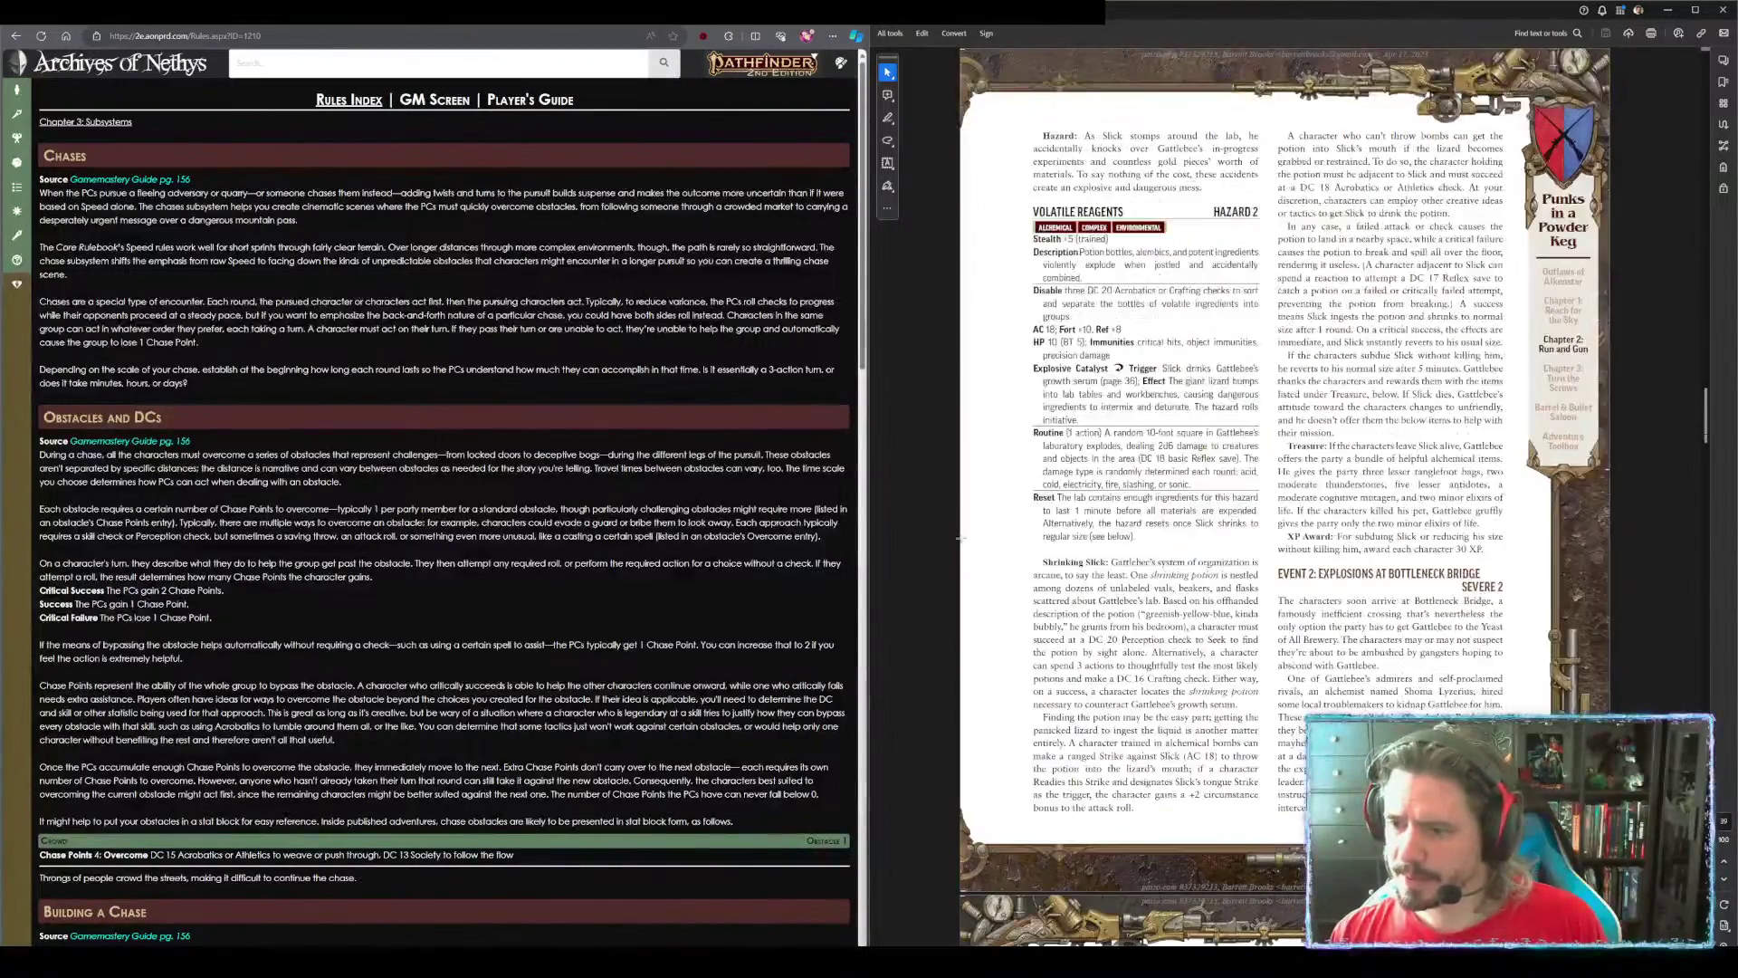
key(Right)
key(Right)
key(Right)
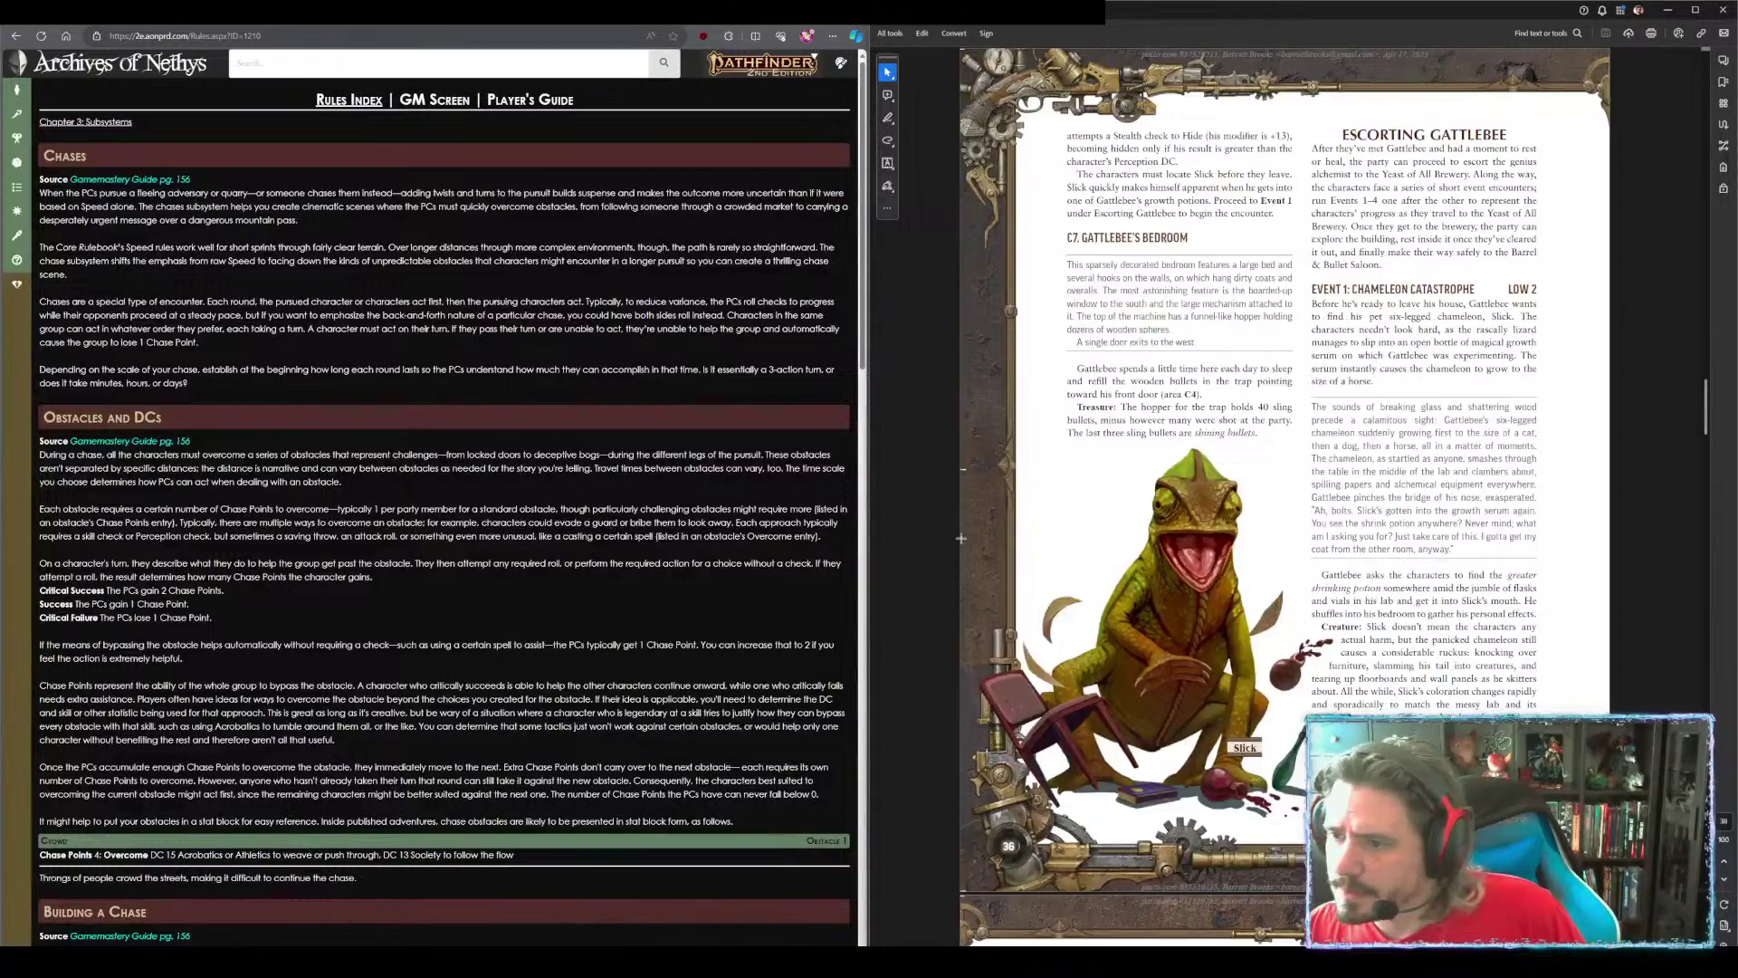
key(Left)
key(Left)
key(Right)
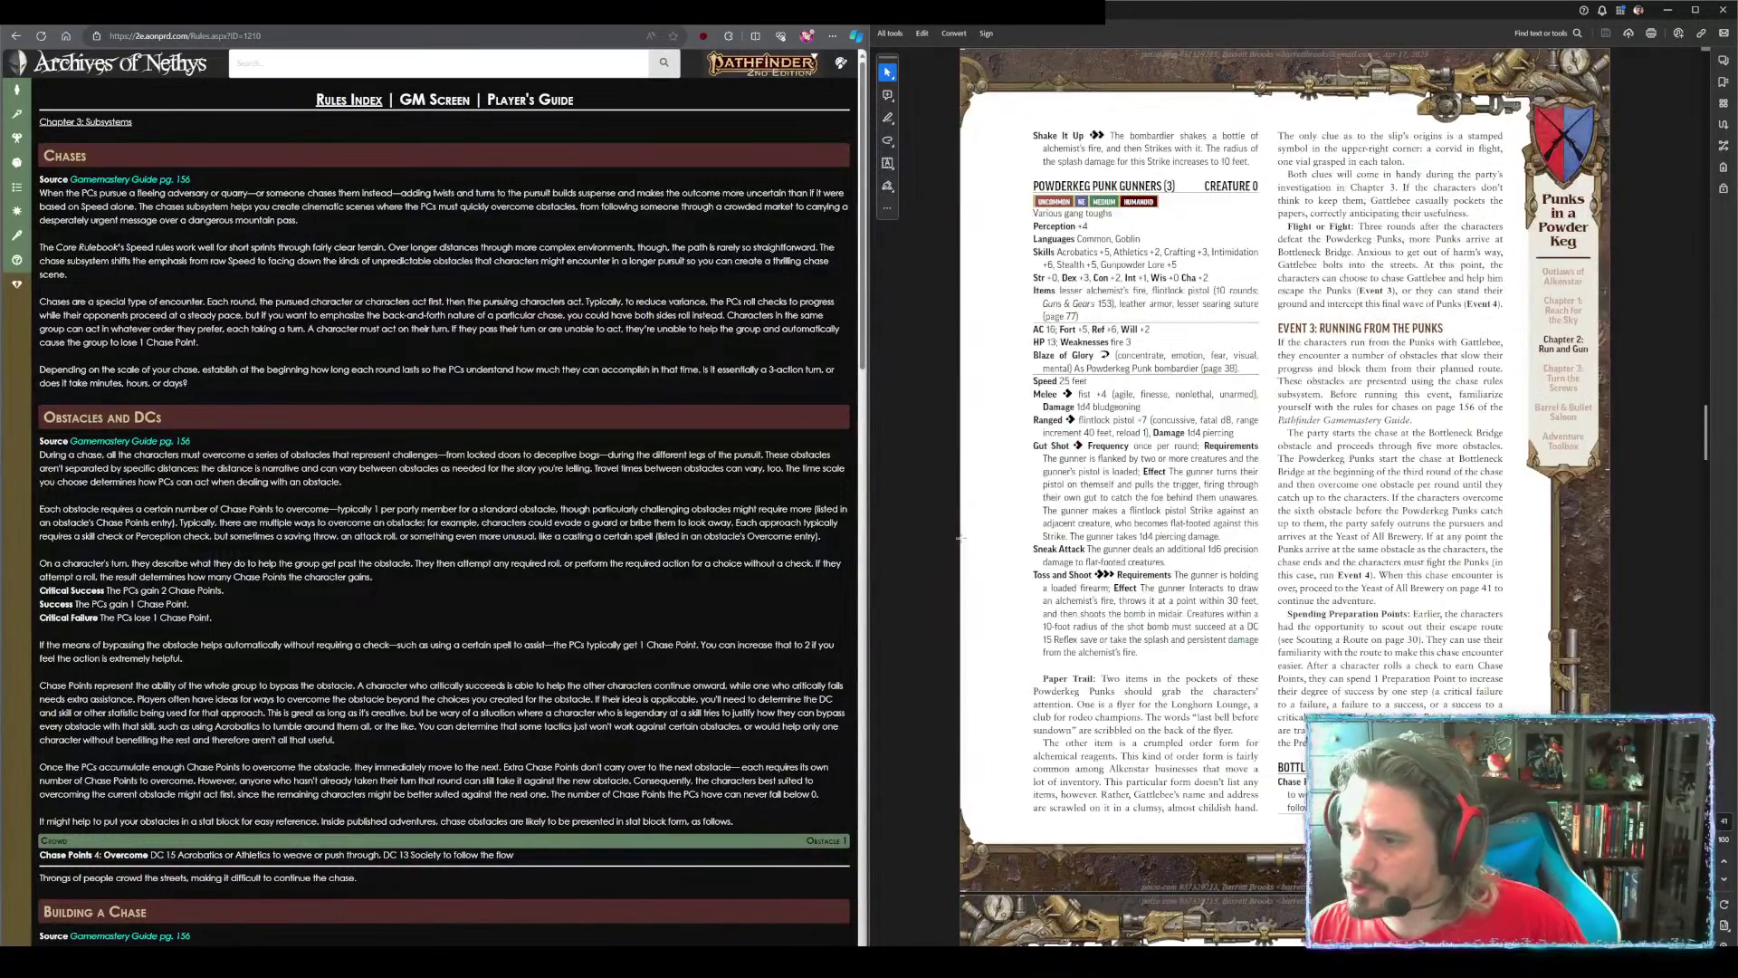
key(Right)
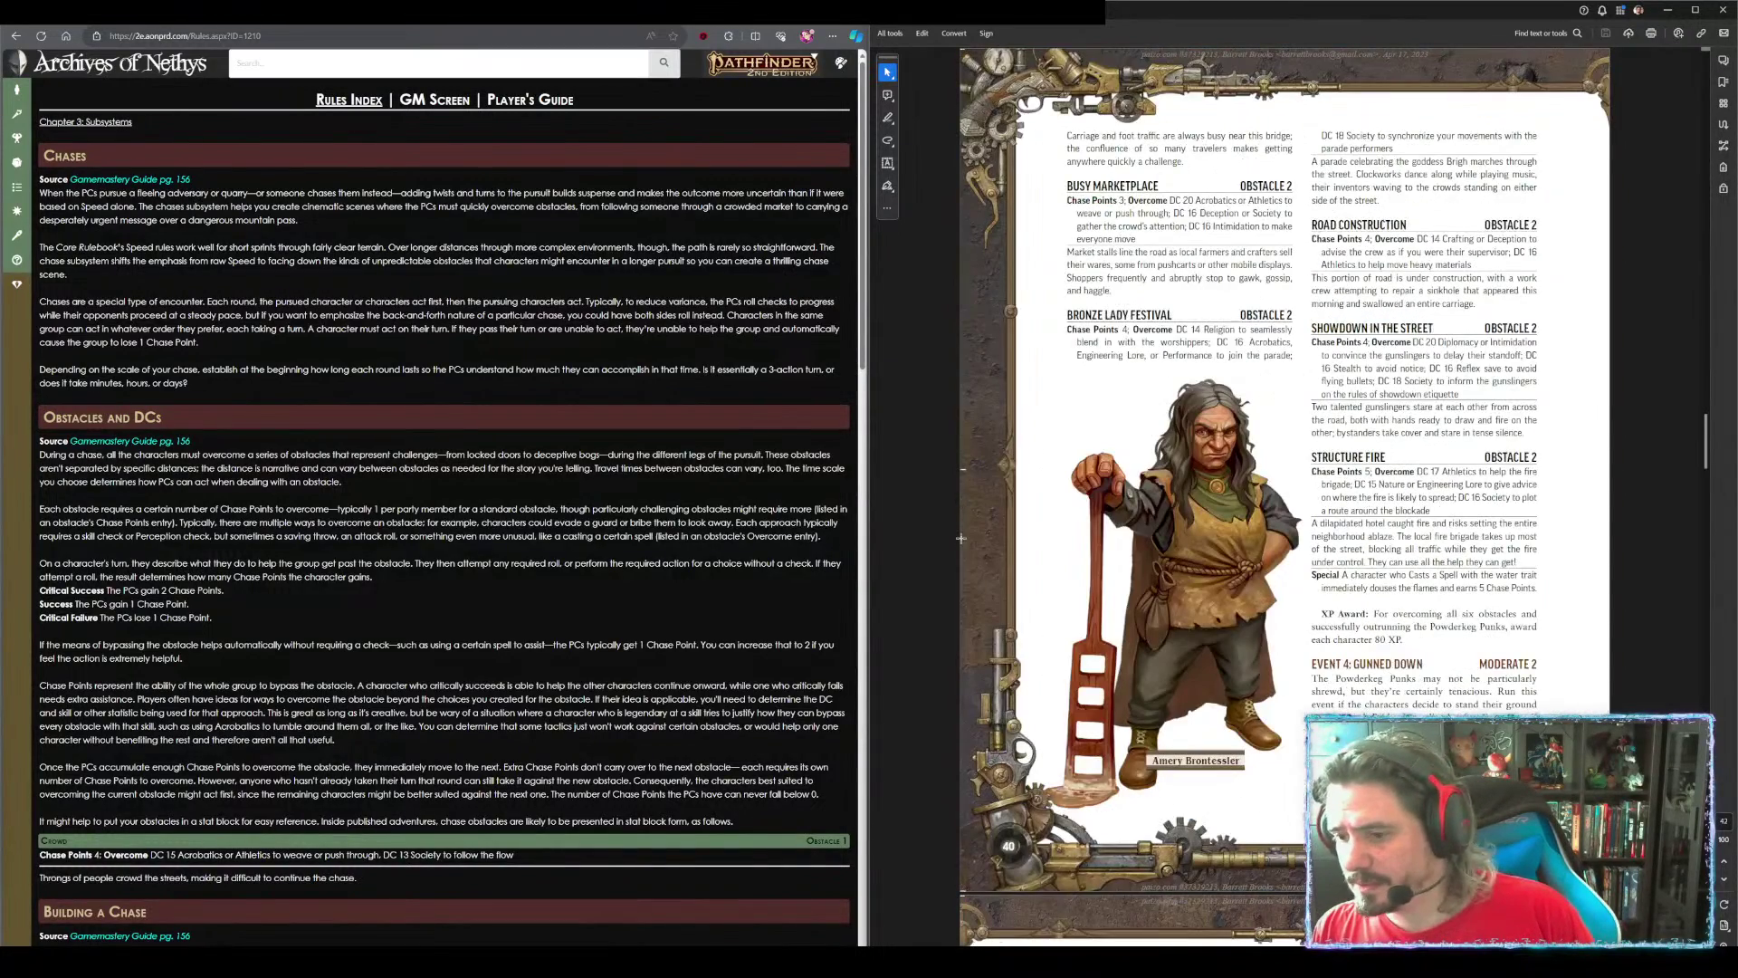
key(Left)
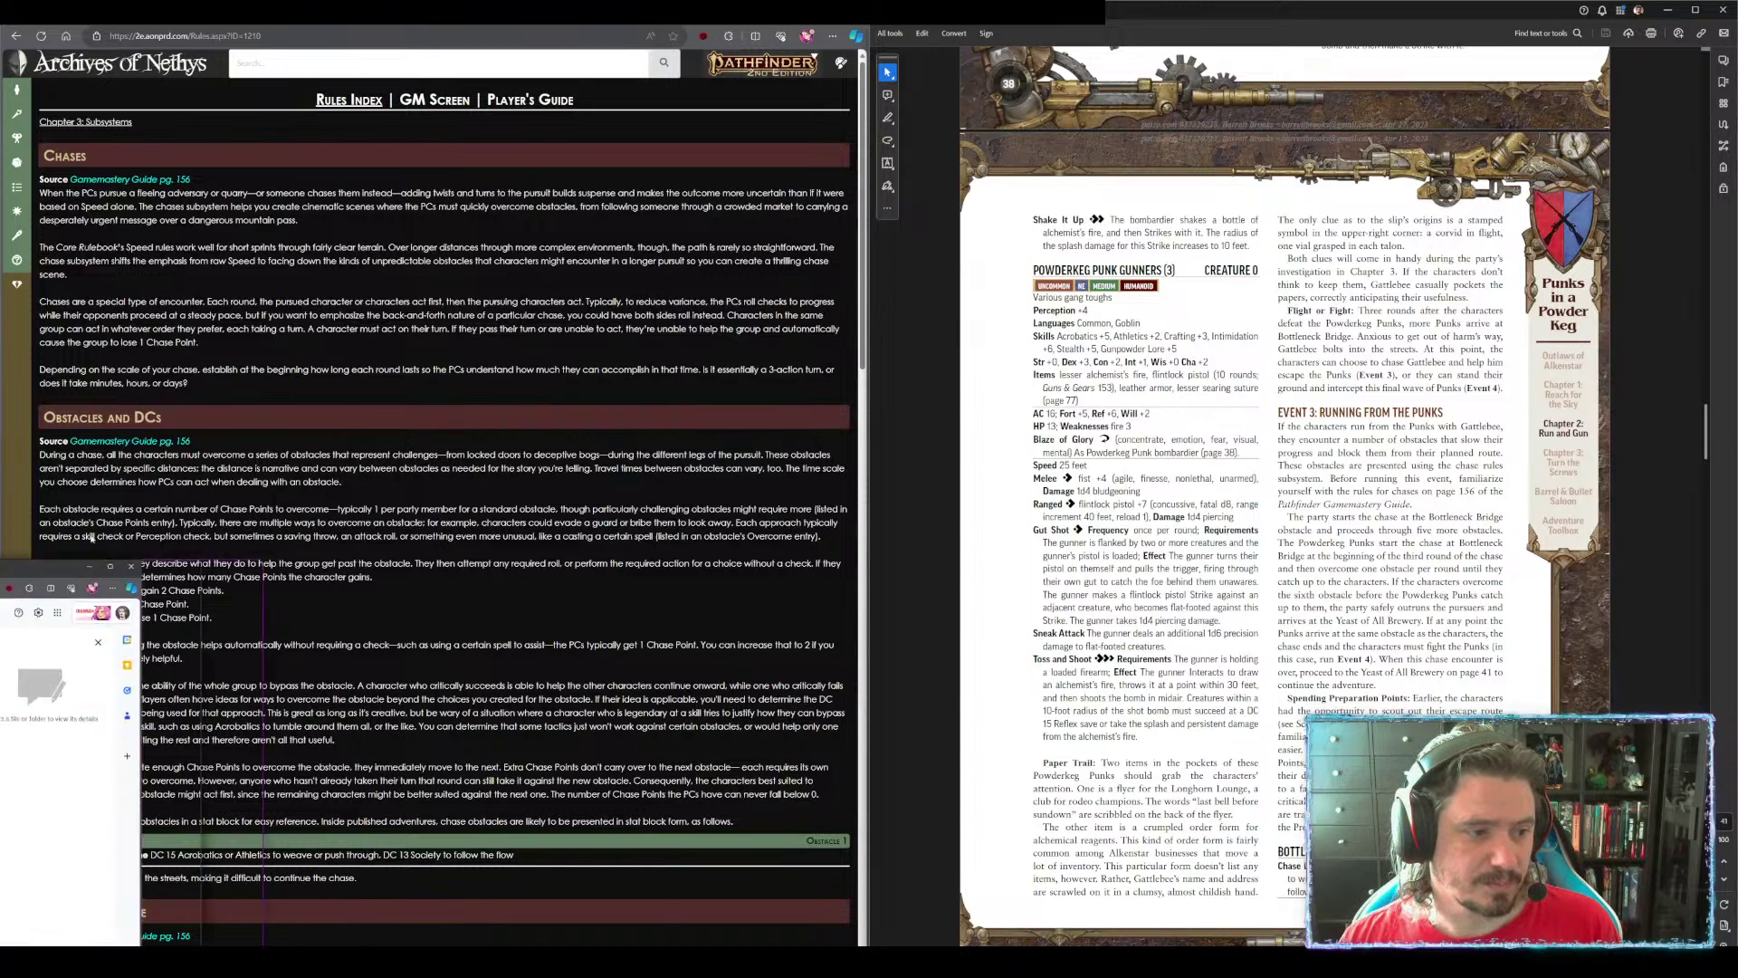
Switch to ChatGPT and start the prompt "You are an expert pathfinder designer and adventure writer. Together we will be expanding the Outlaws of Alkenstar adventure path."
key(alt+Tab)
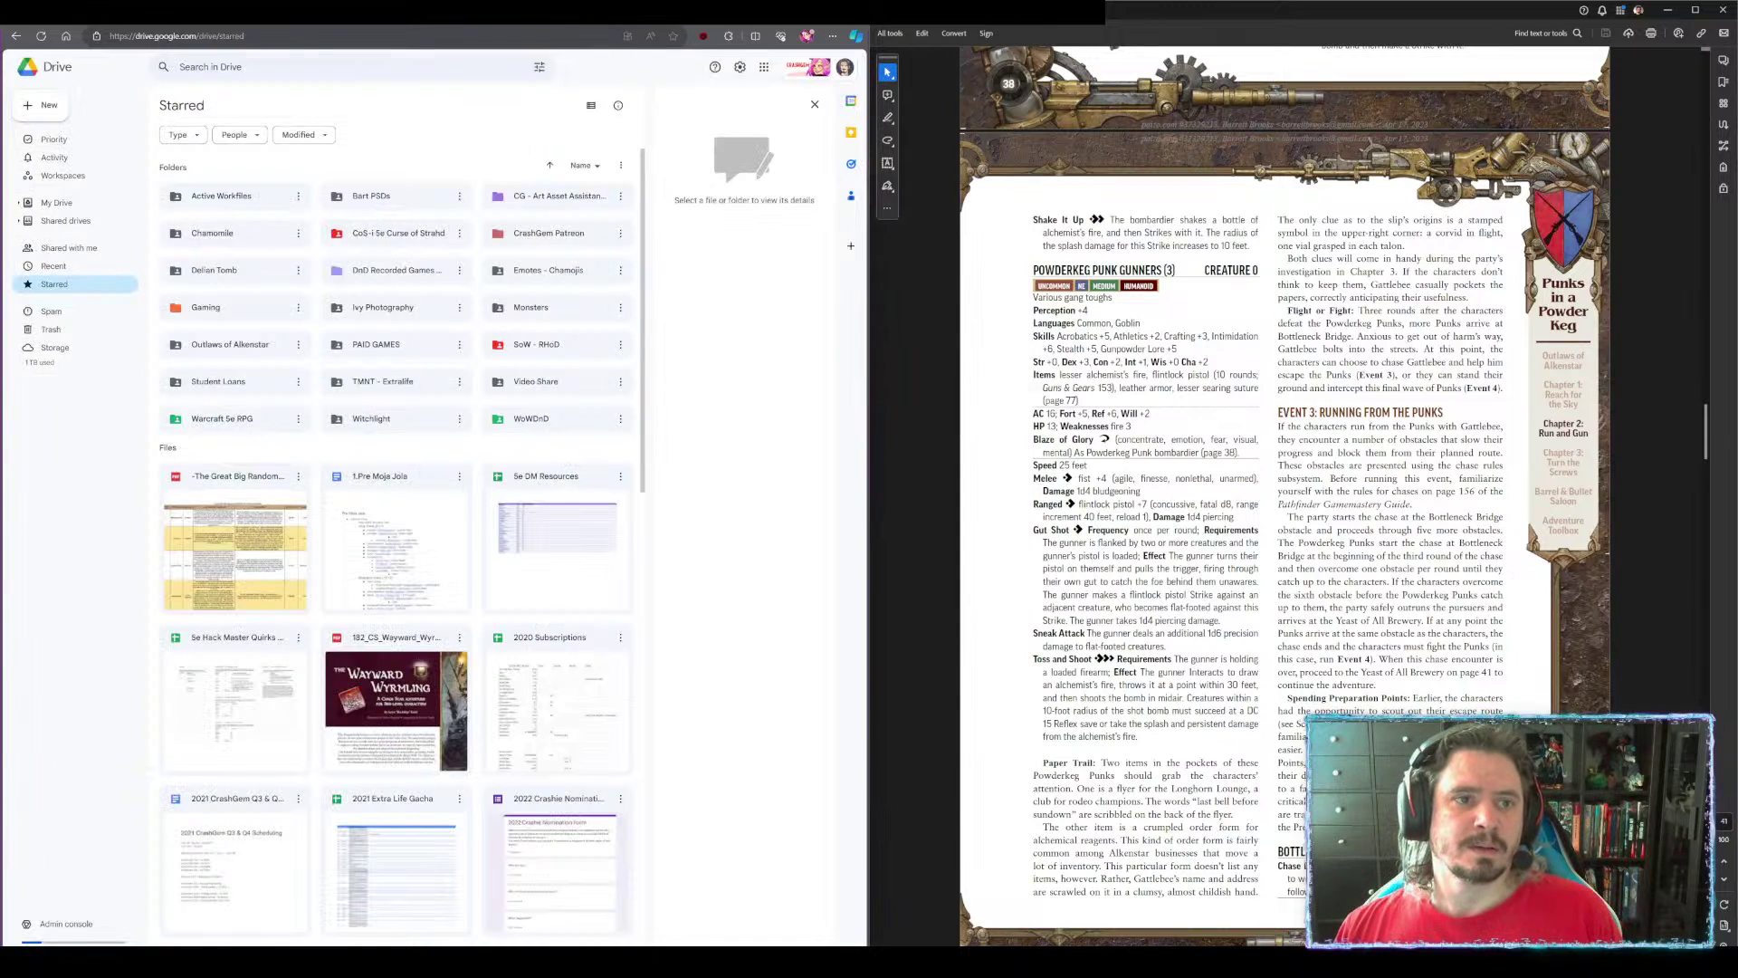
key(alt+Tab)
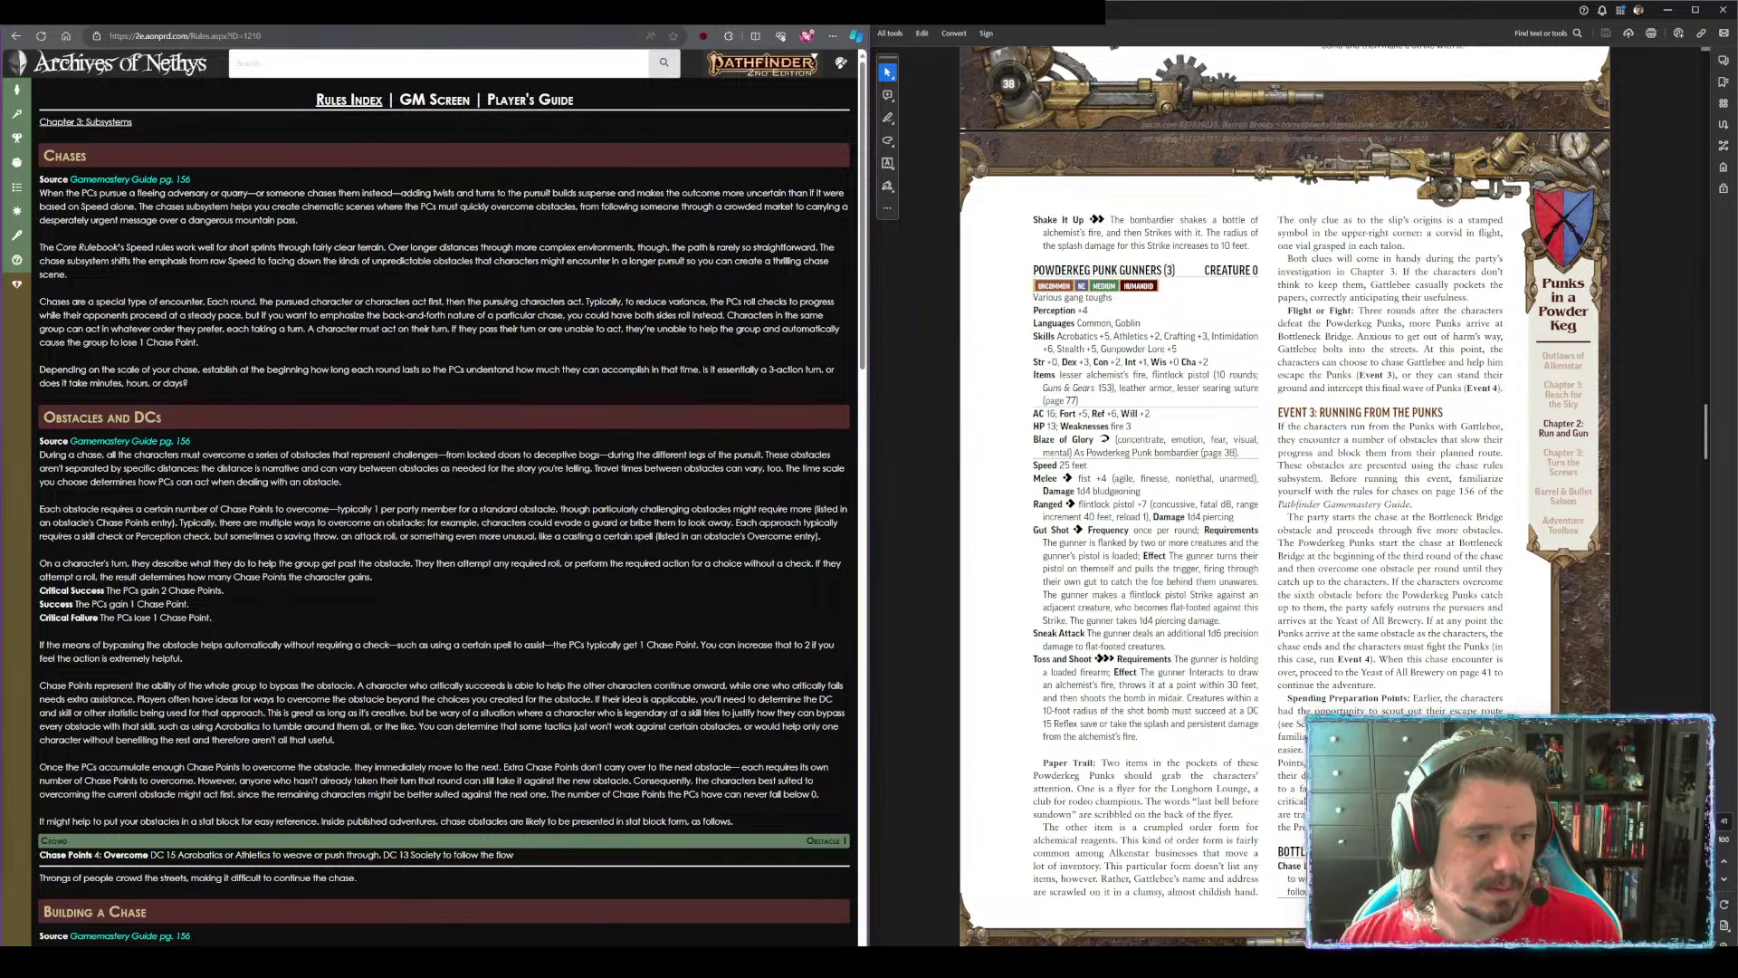
click(356, 25)
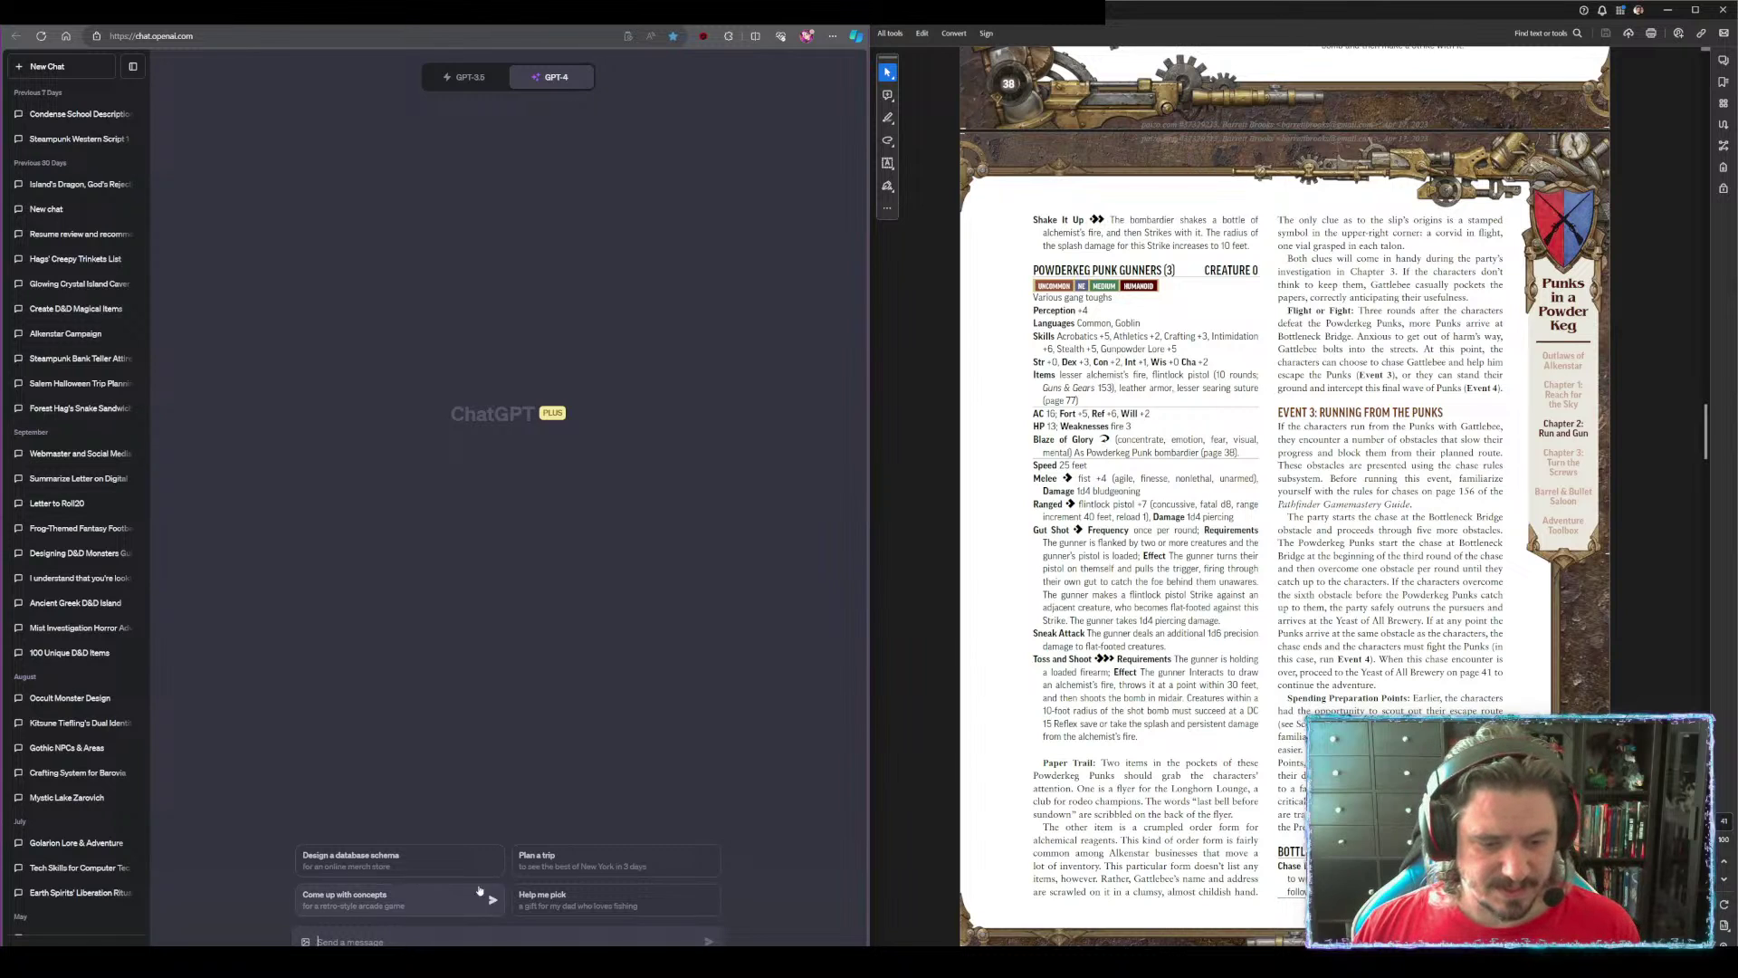
text(You are an expert)
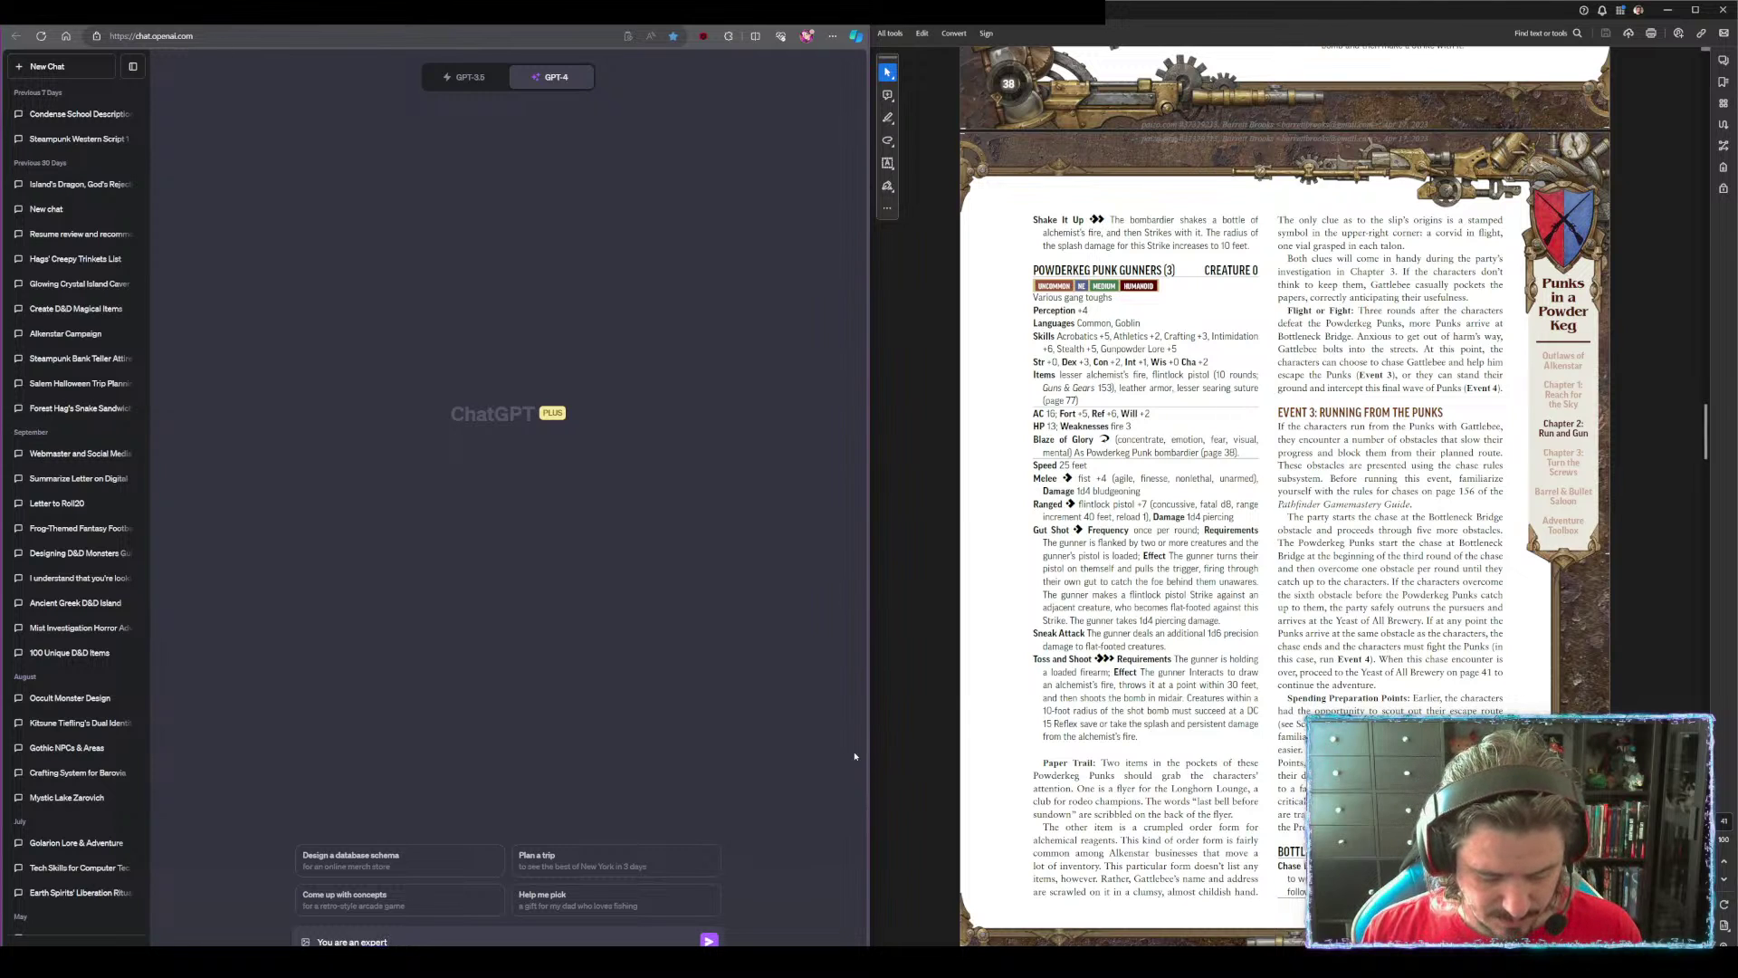
text(pathfinder designer and advanture wr)
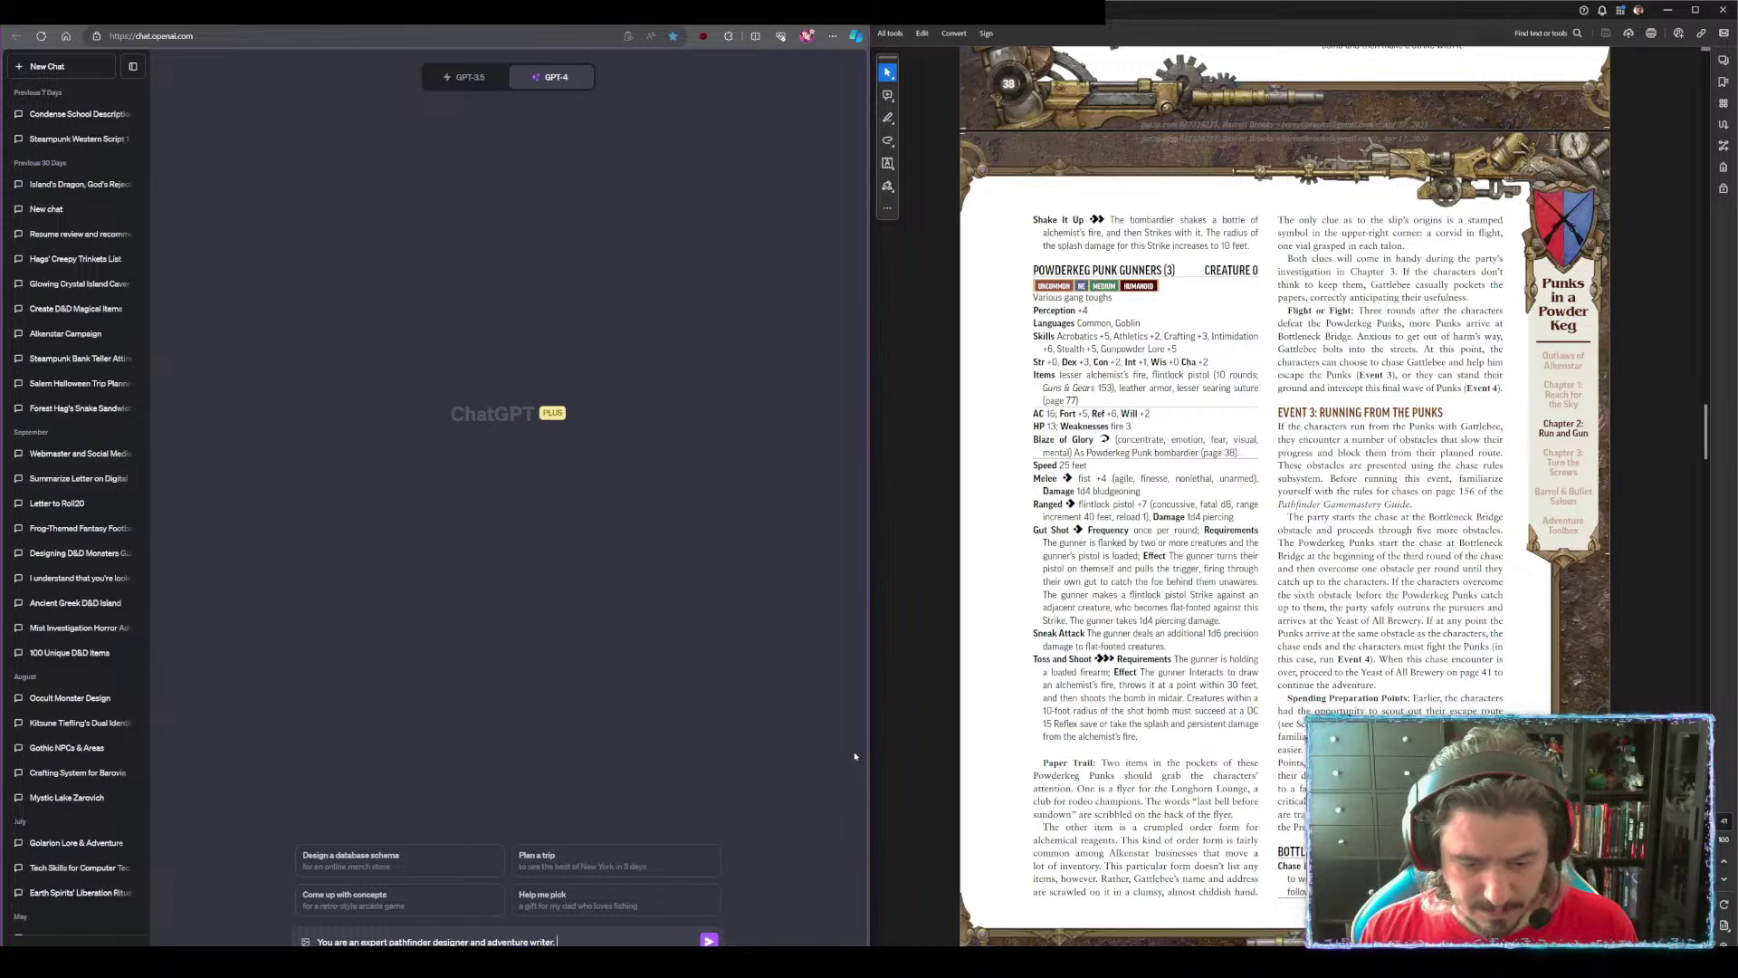
text(iter. Toget)
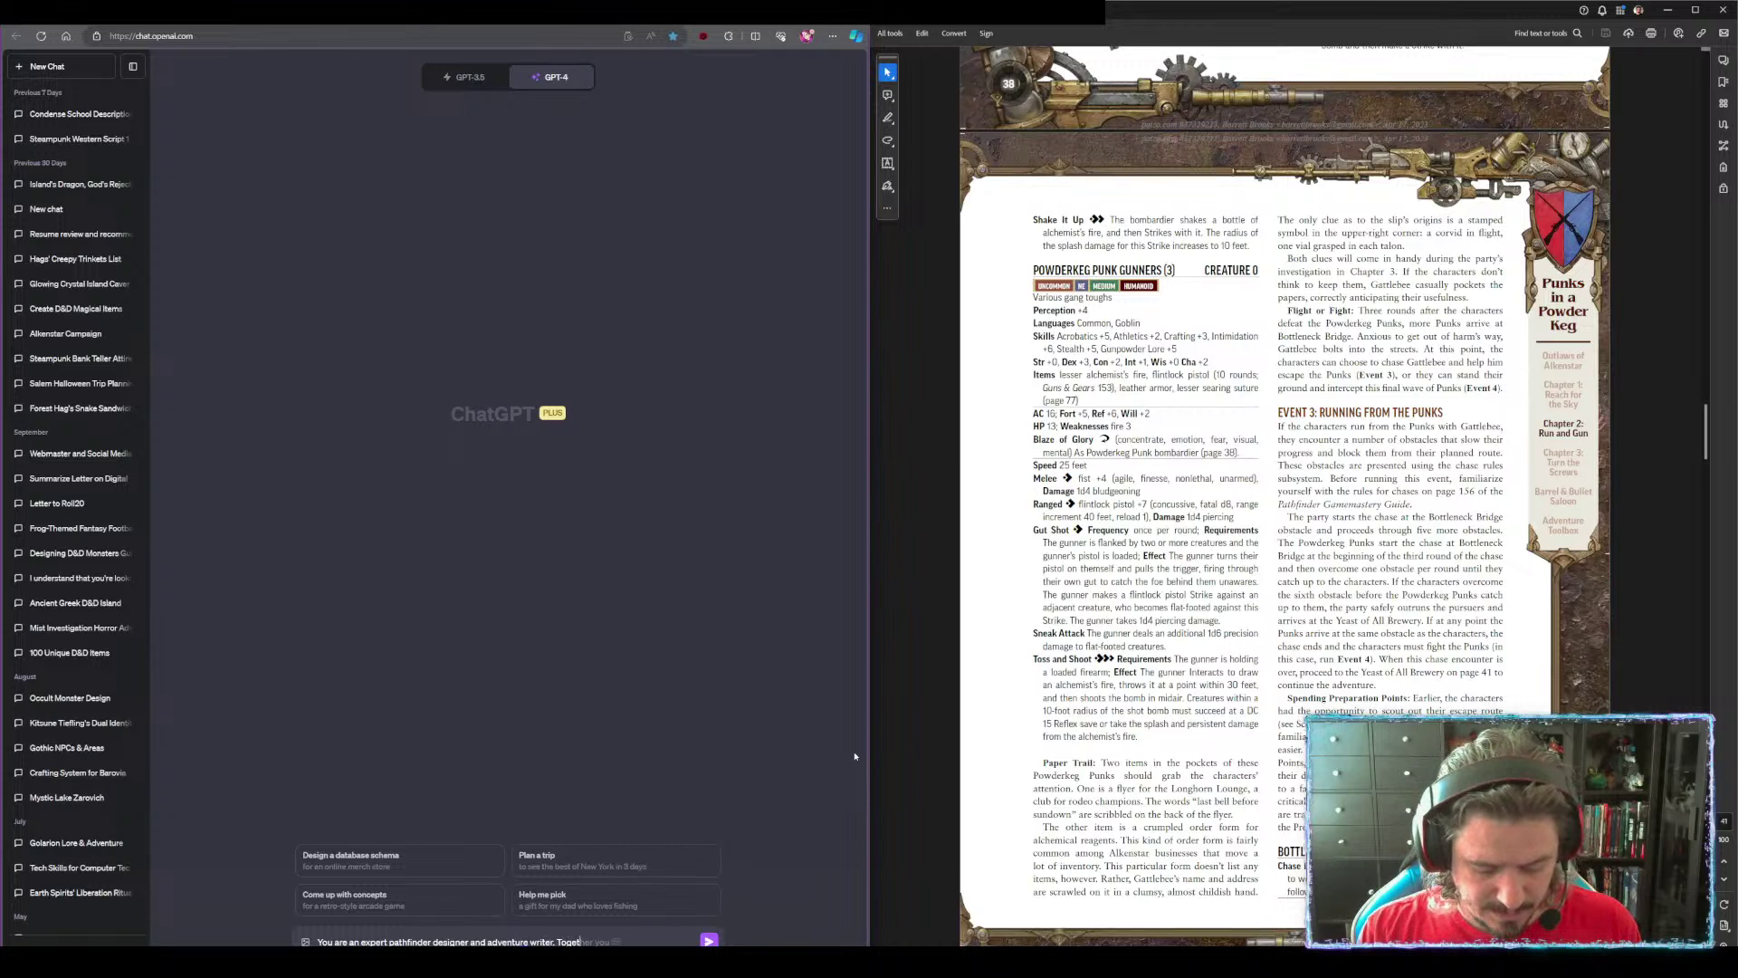
text(her we will be)
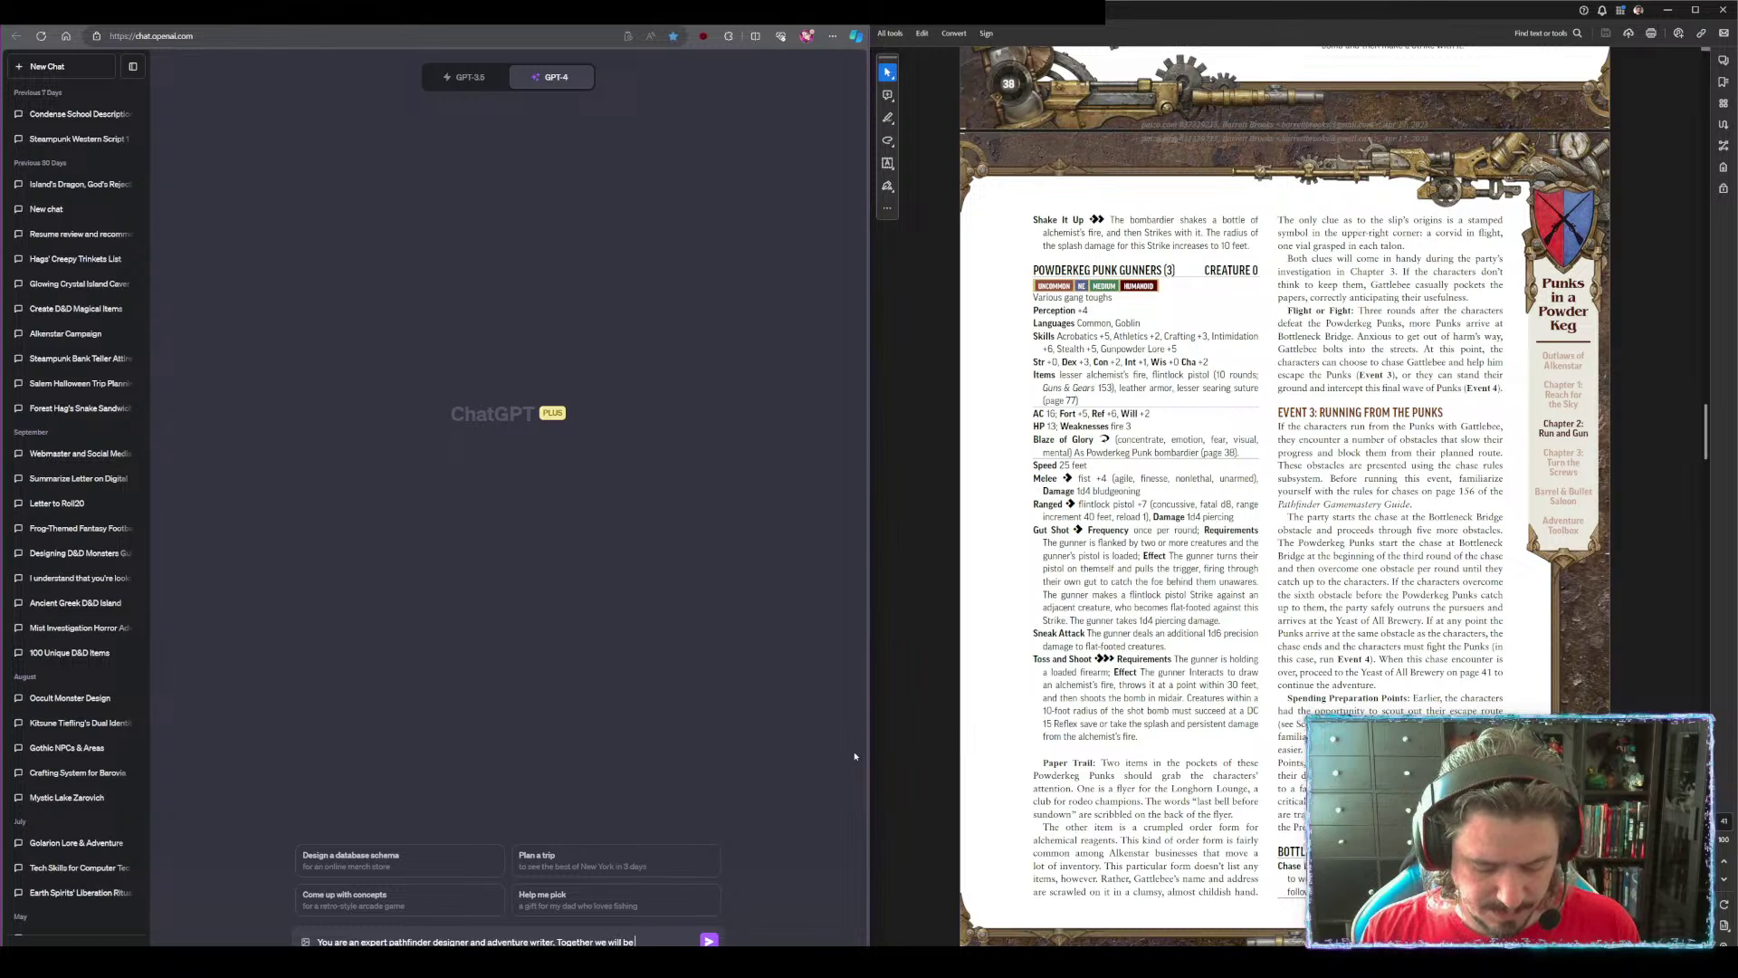
text( expanding th)
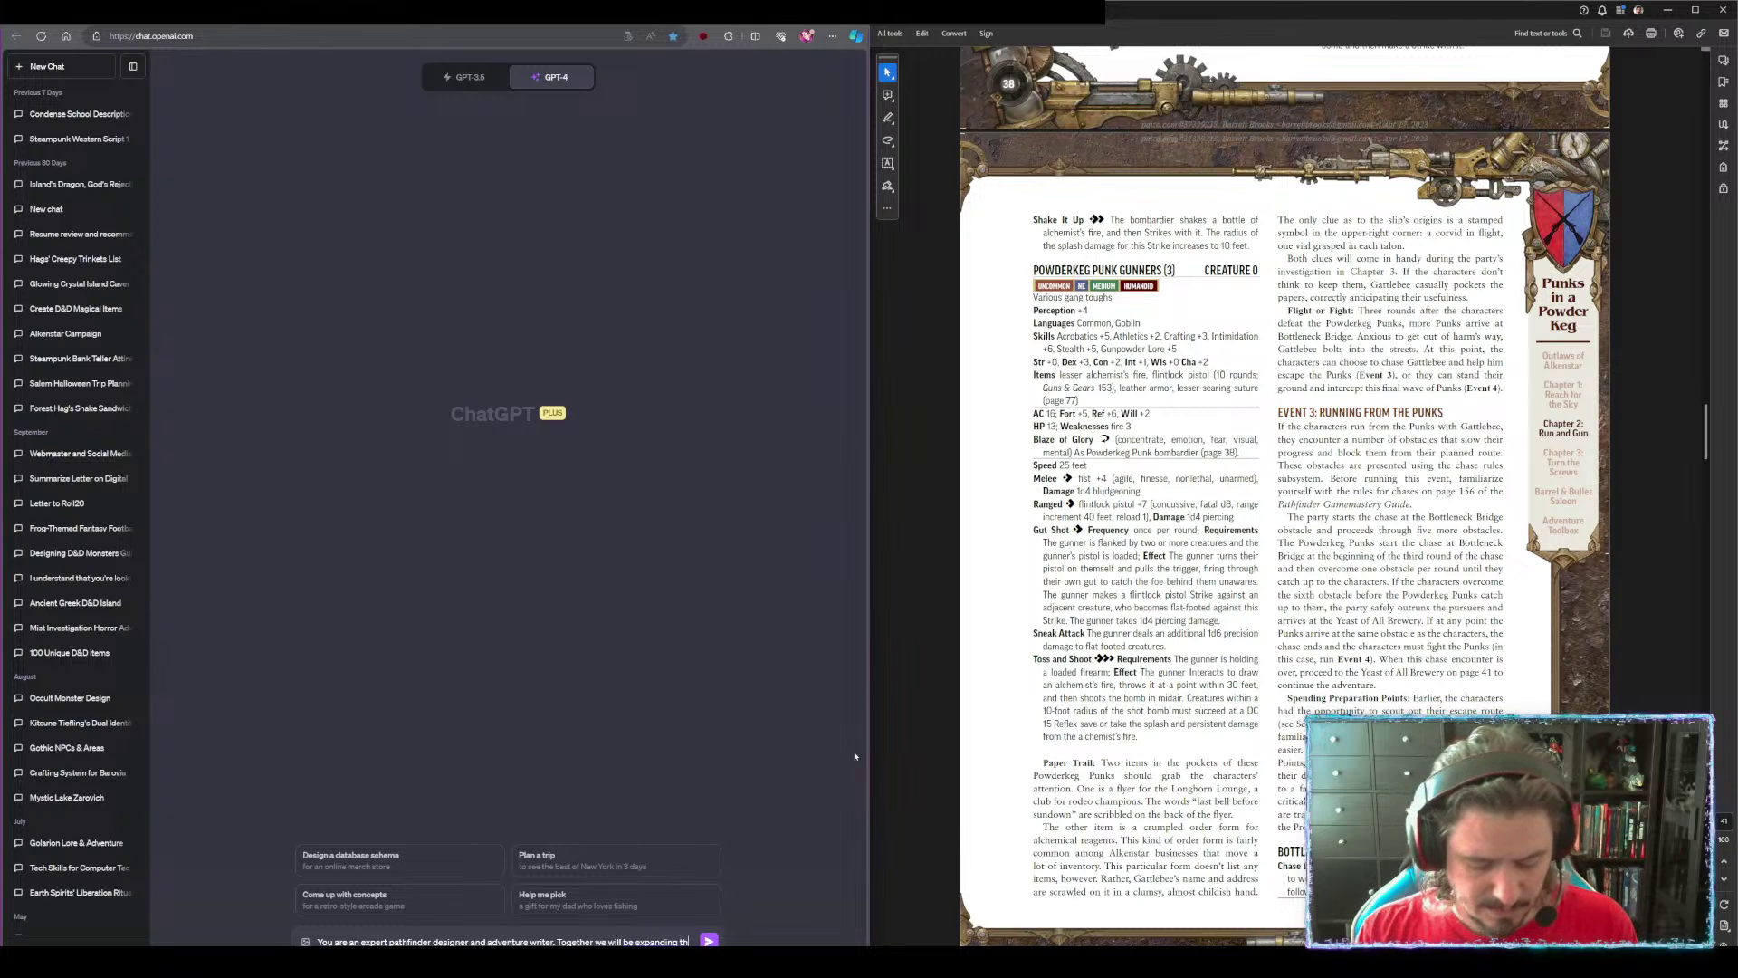
text(e Outlaws of Alkenstar)
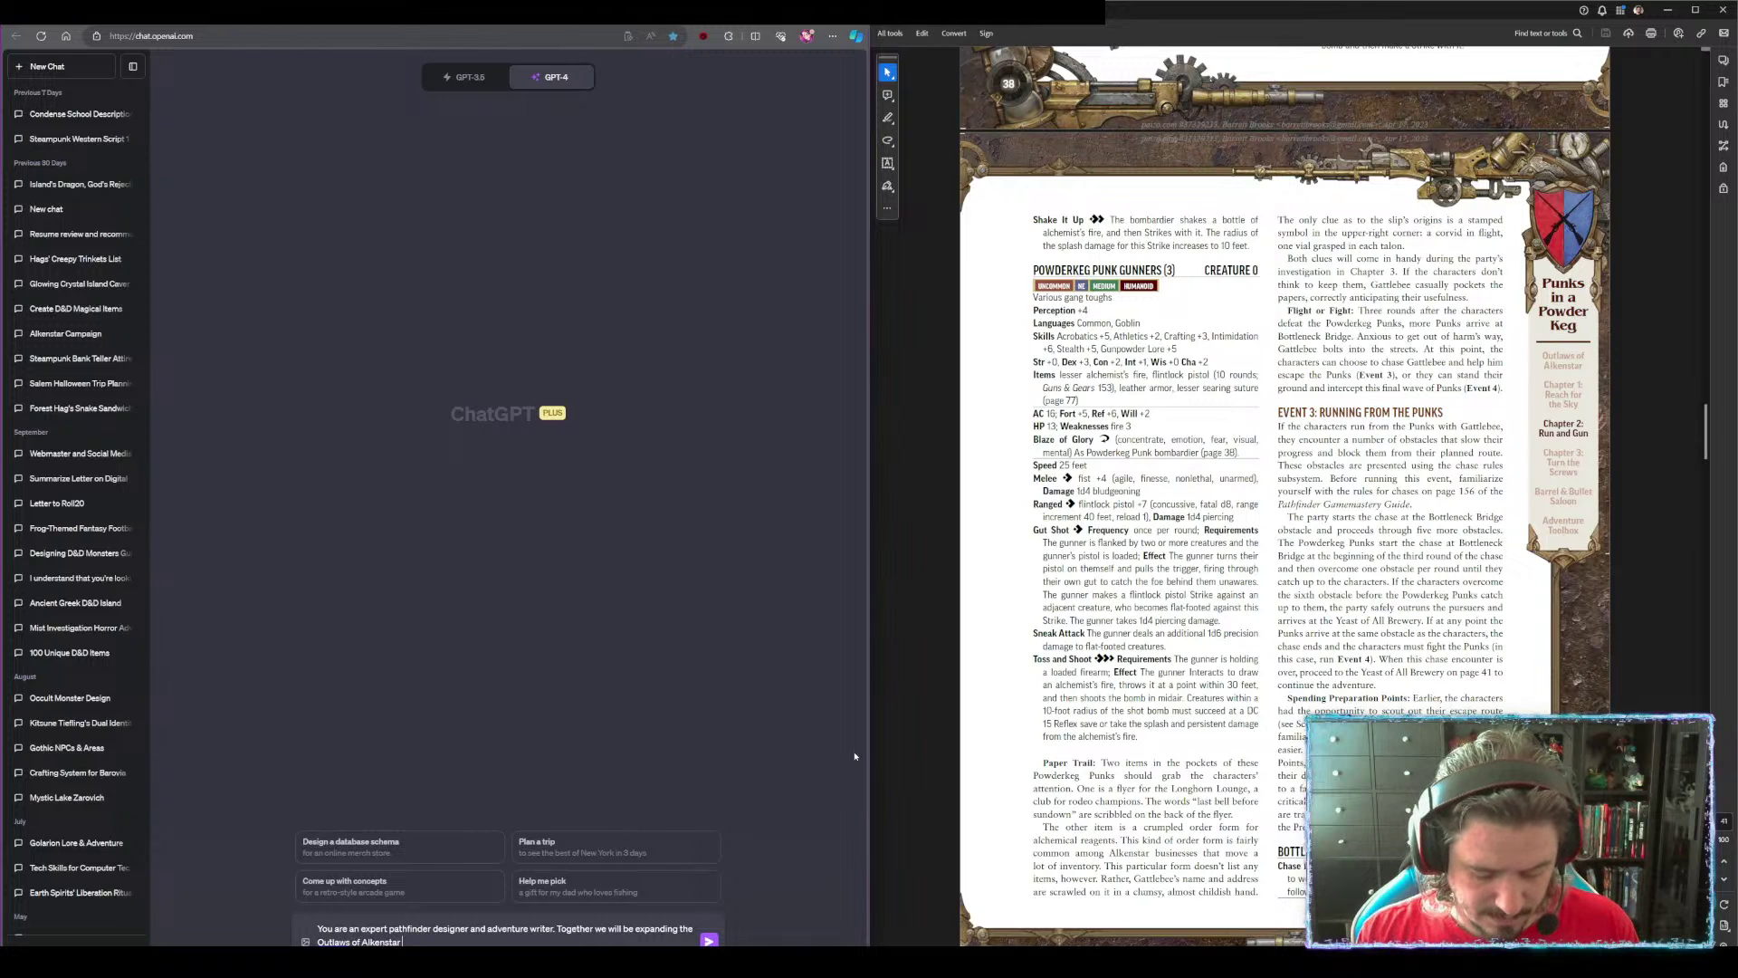
text( adventure path)
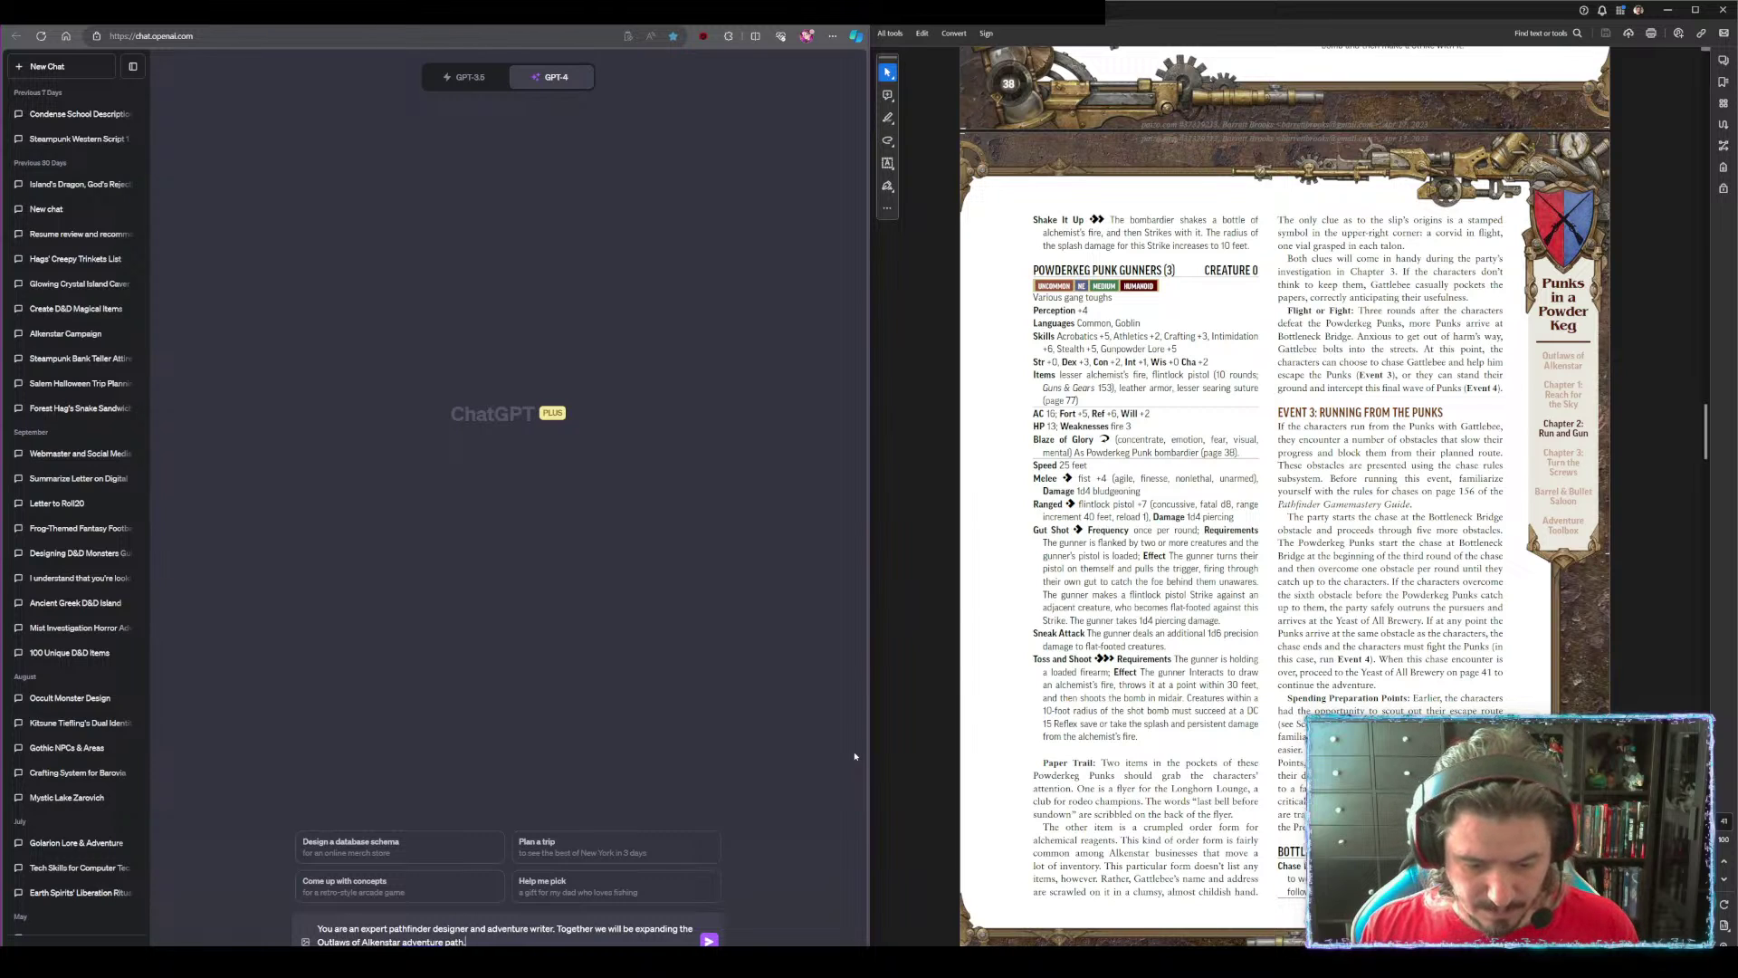
Add "I am going to show you information about the campaign, please read and remember it for later." and send the prompt
text(. I am going)
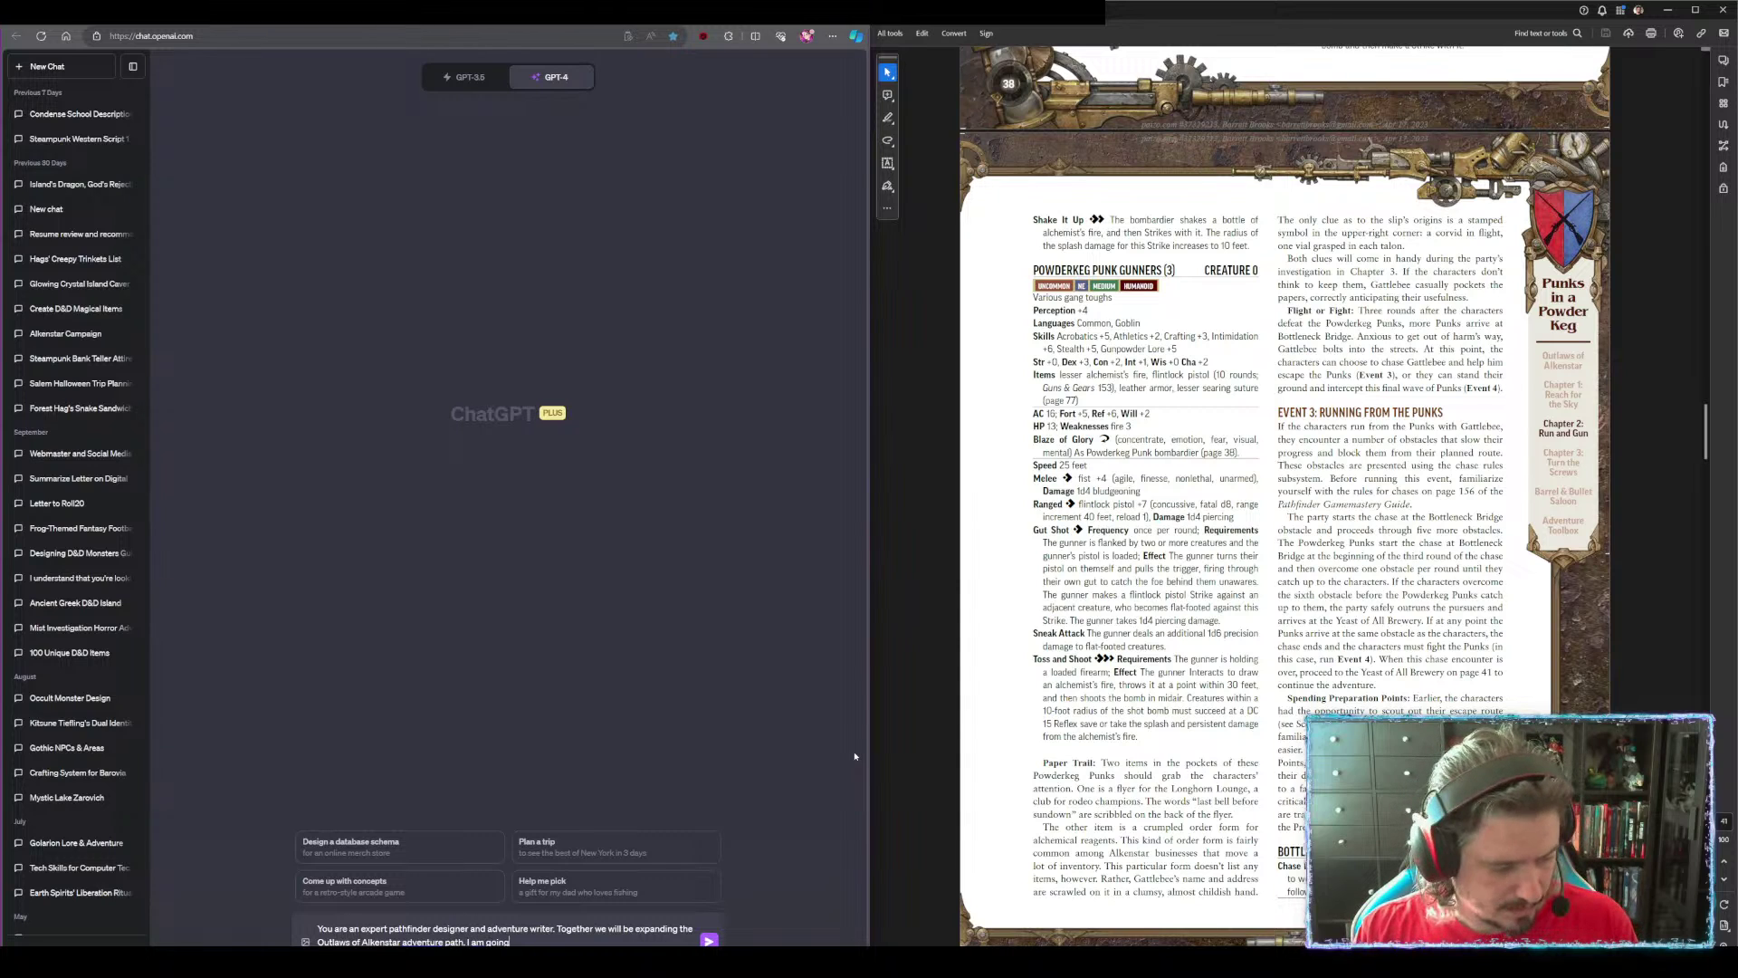
text( to teach)
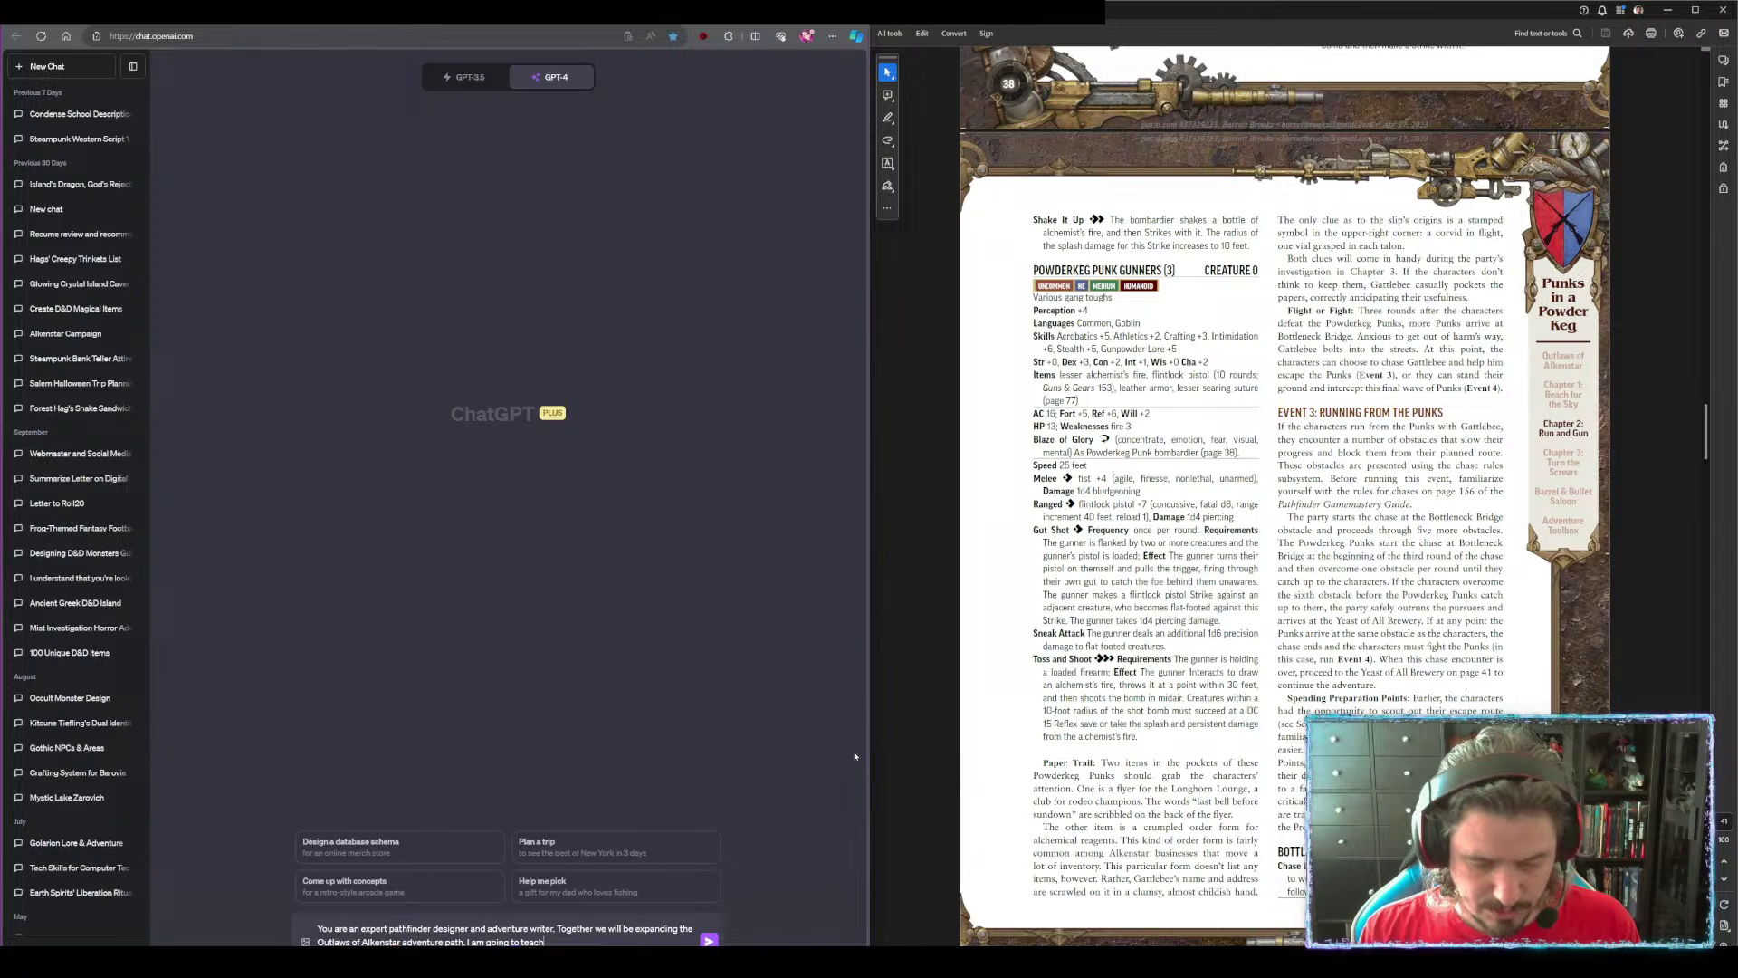
key(BackSpace)
key(BackSpace)
key(BackSpace)
key(BackSpace)
key(BackSpace)
text(show you infor)
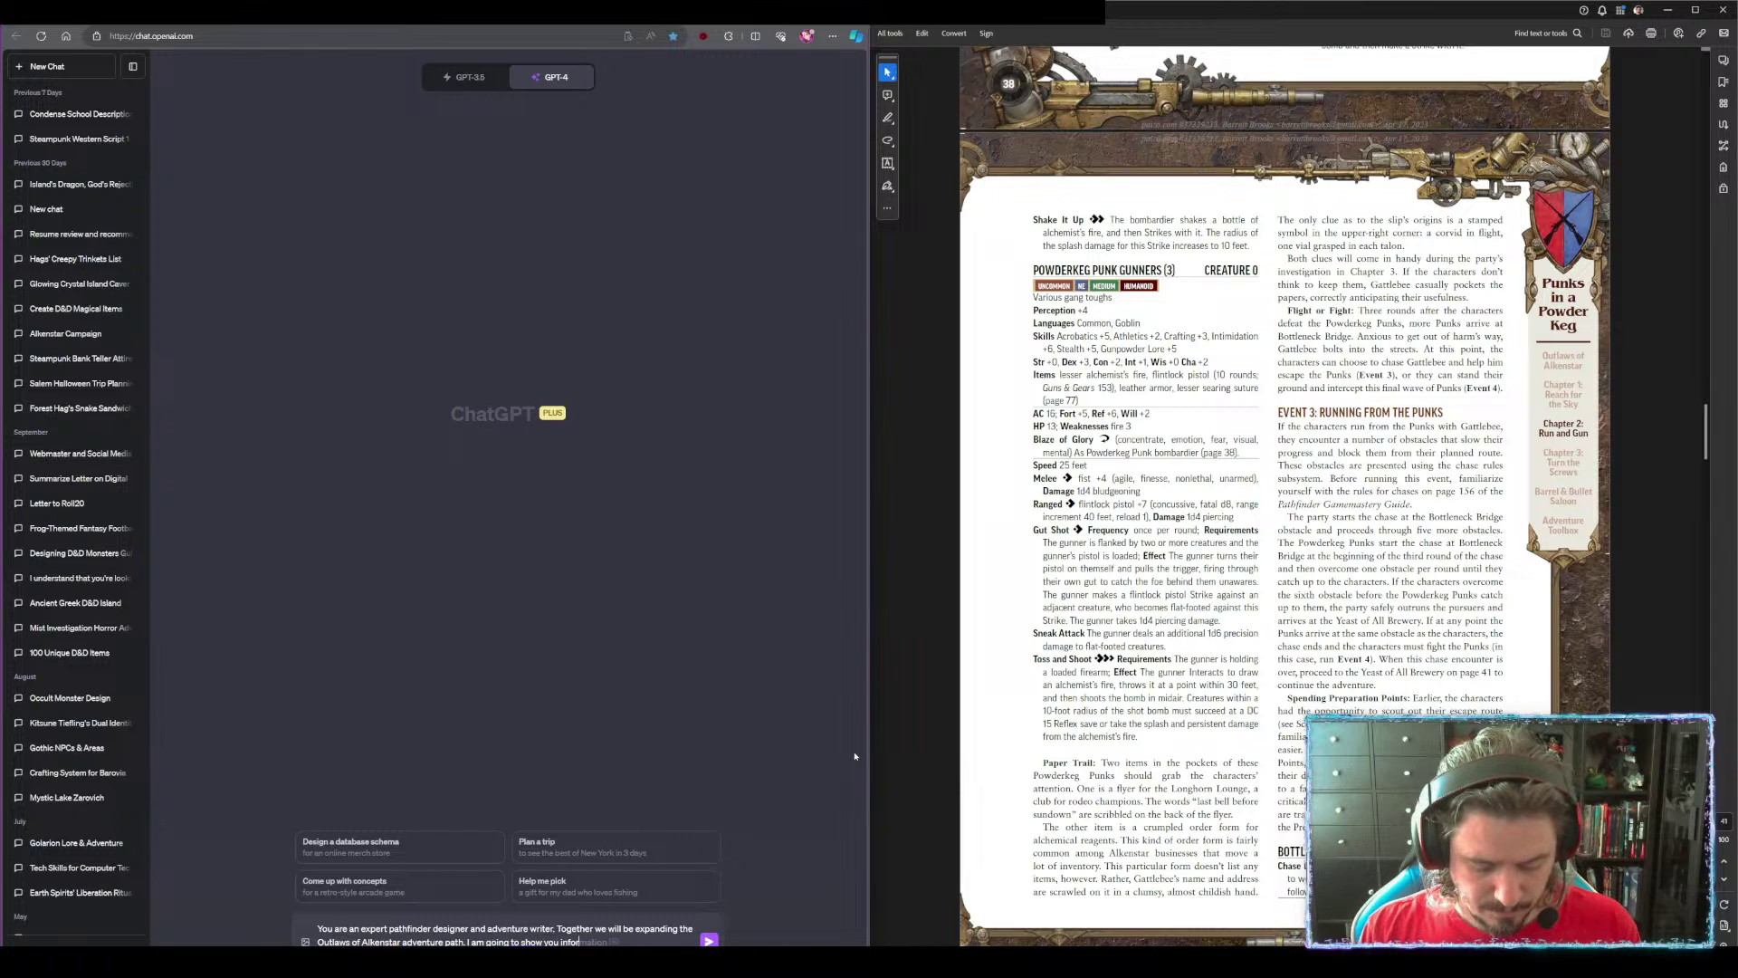
text(mation about the cam)
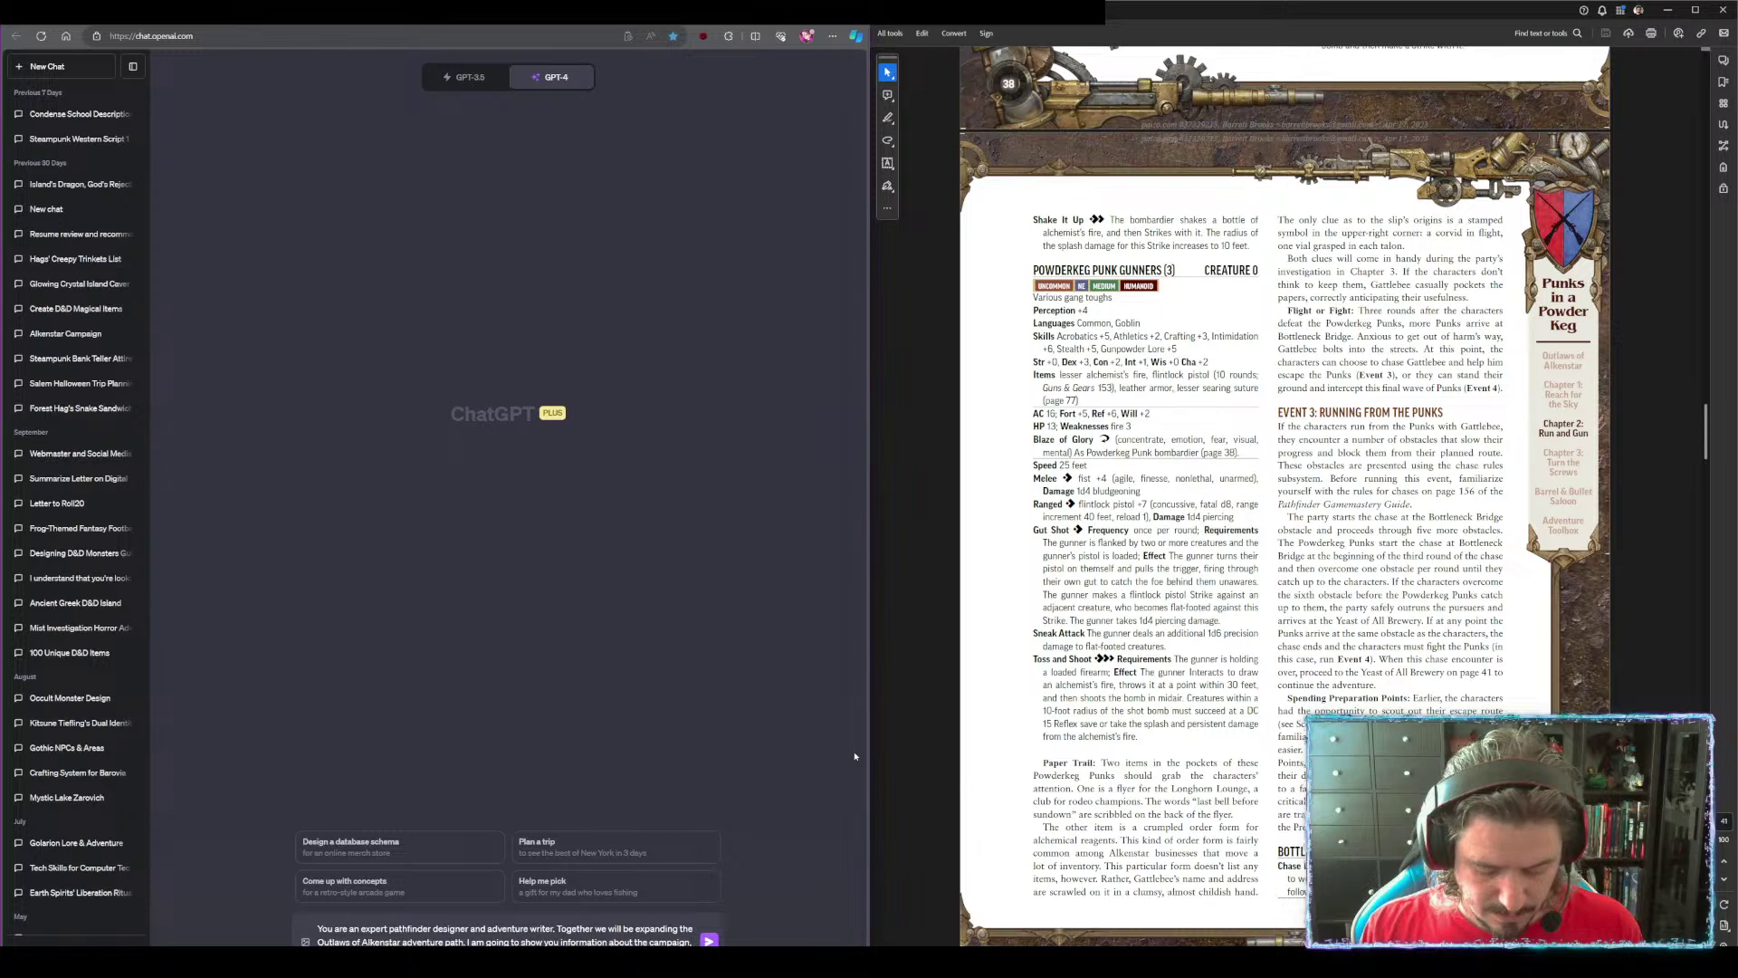
text(paign, ple)
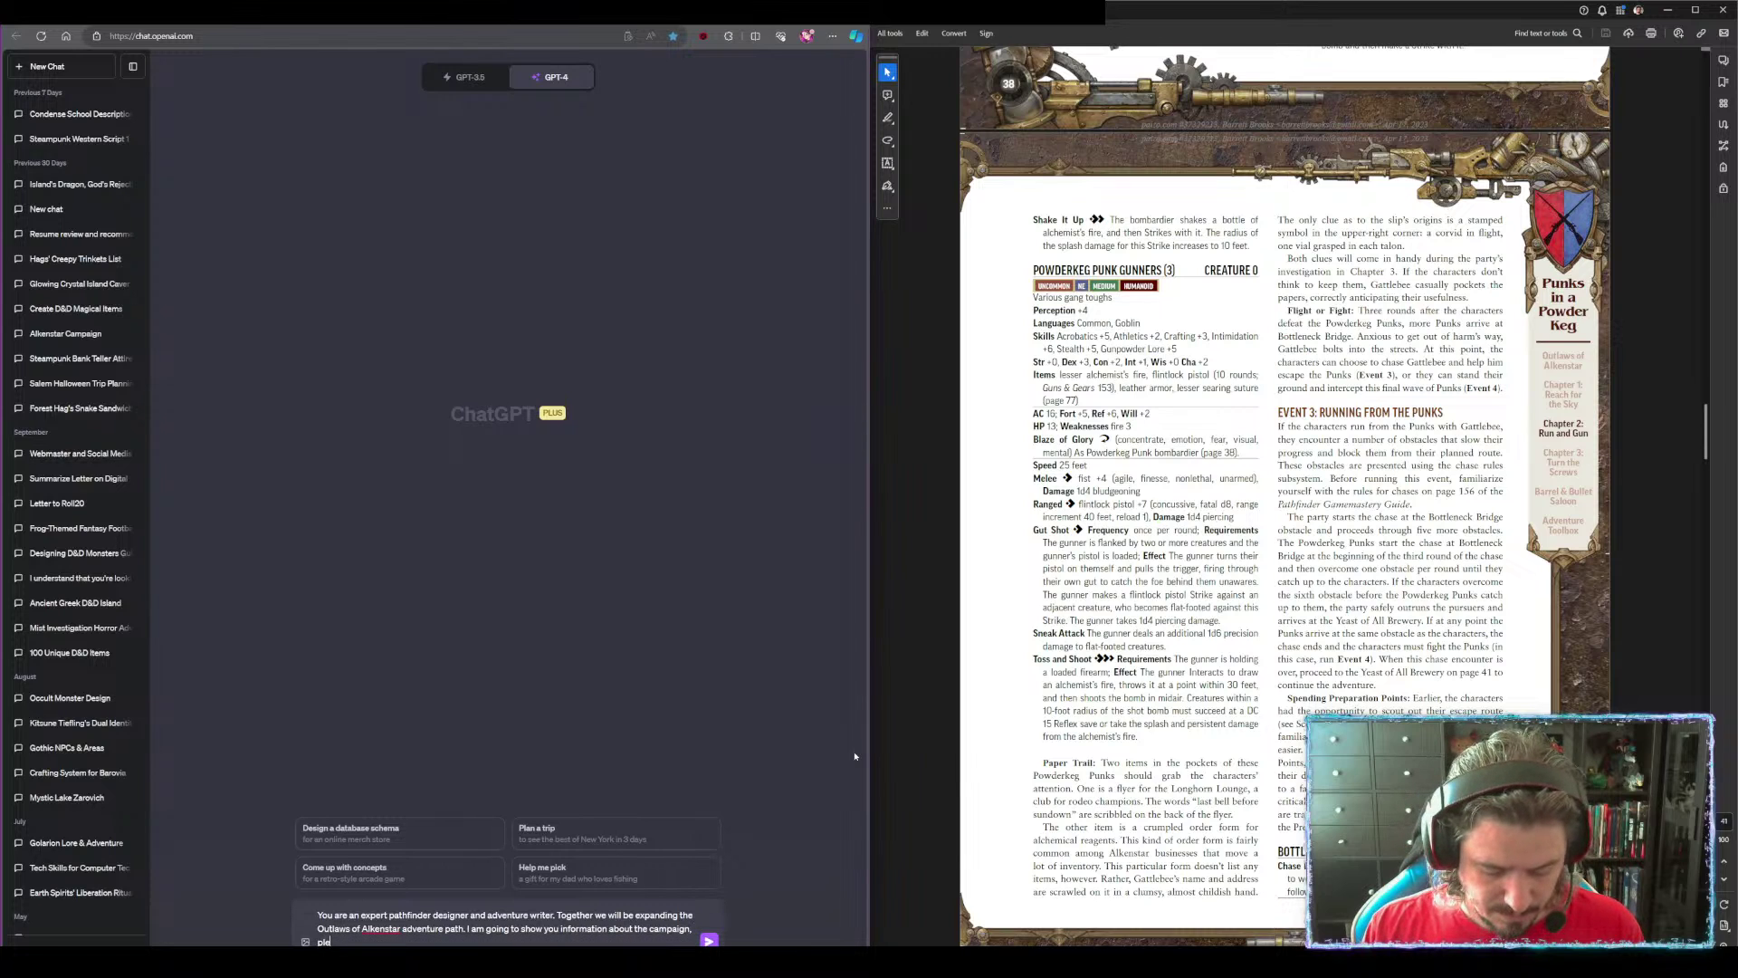
text(ase read and)
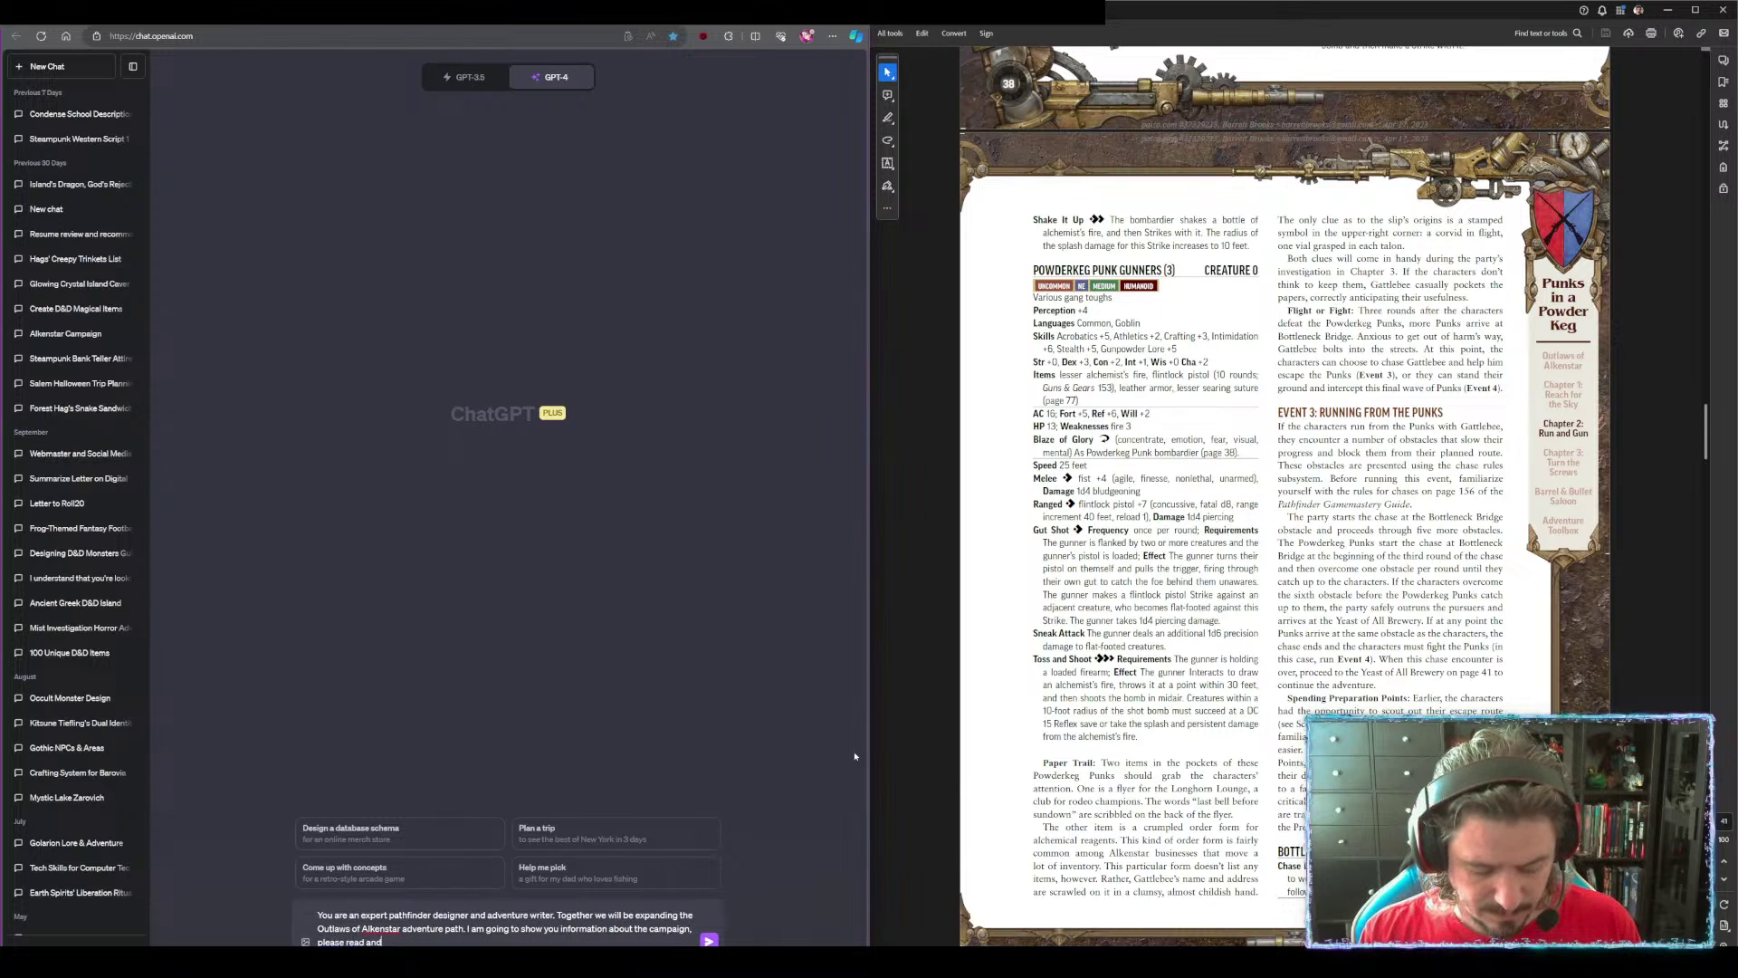
text( remember it for later.)
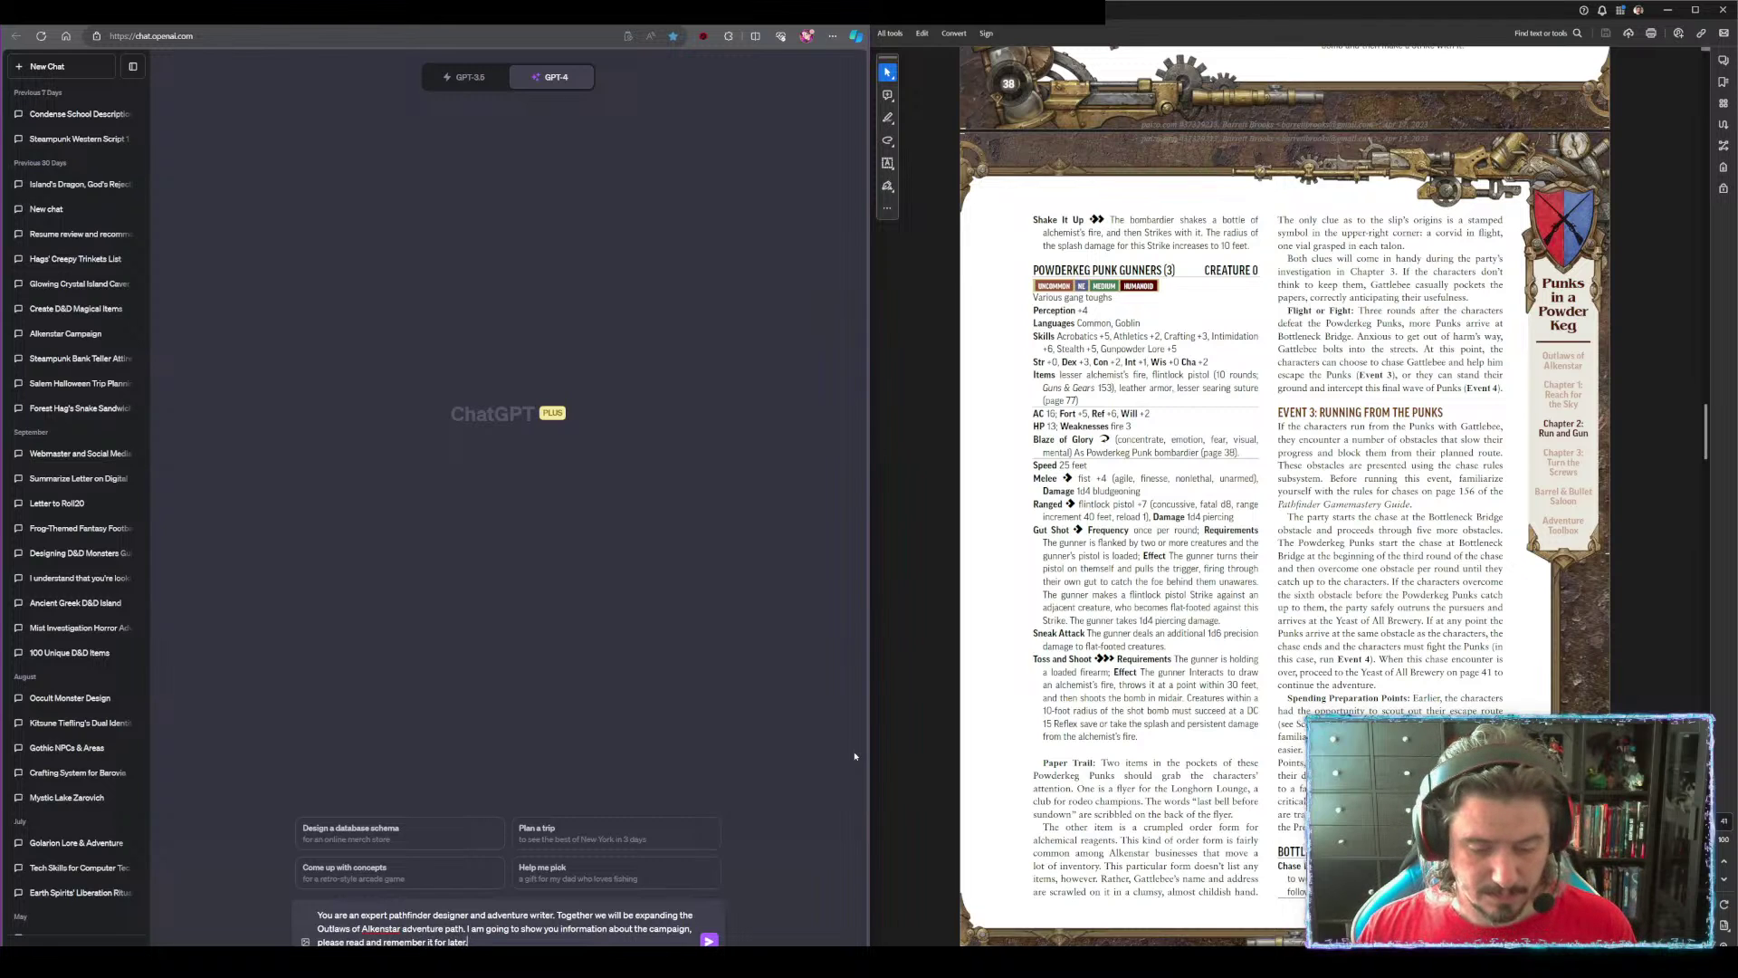
key(Return)
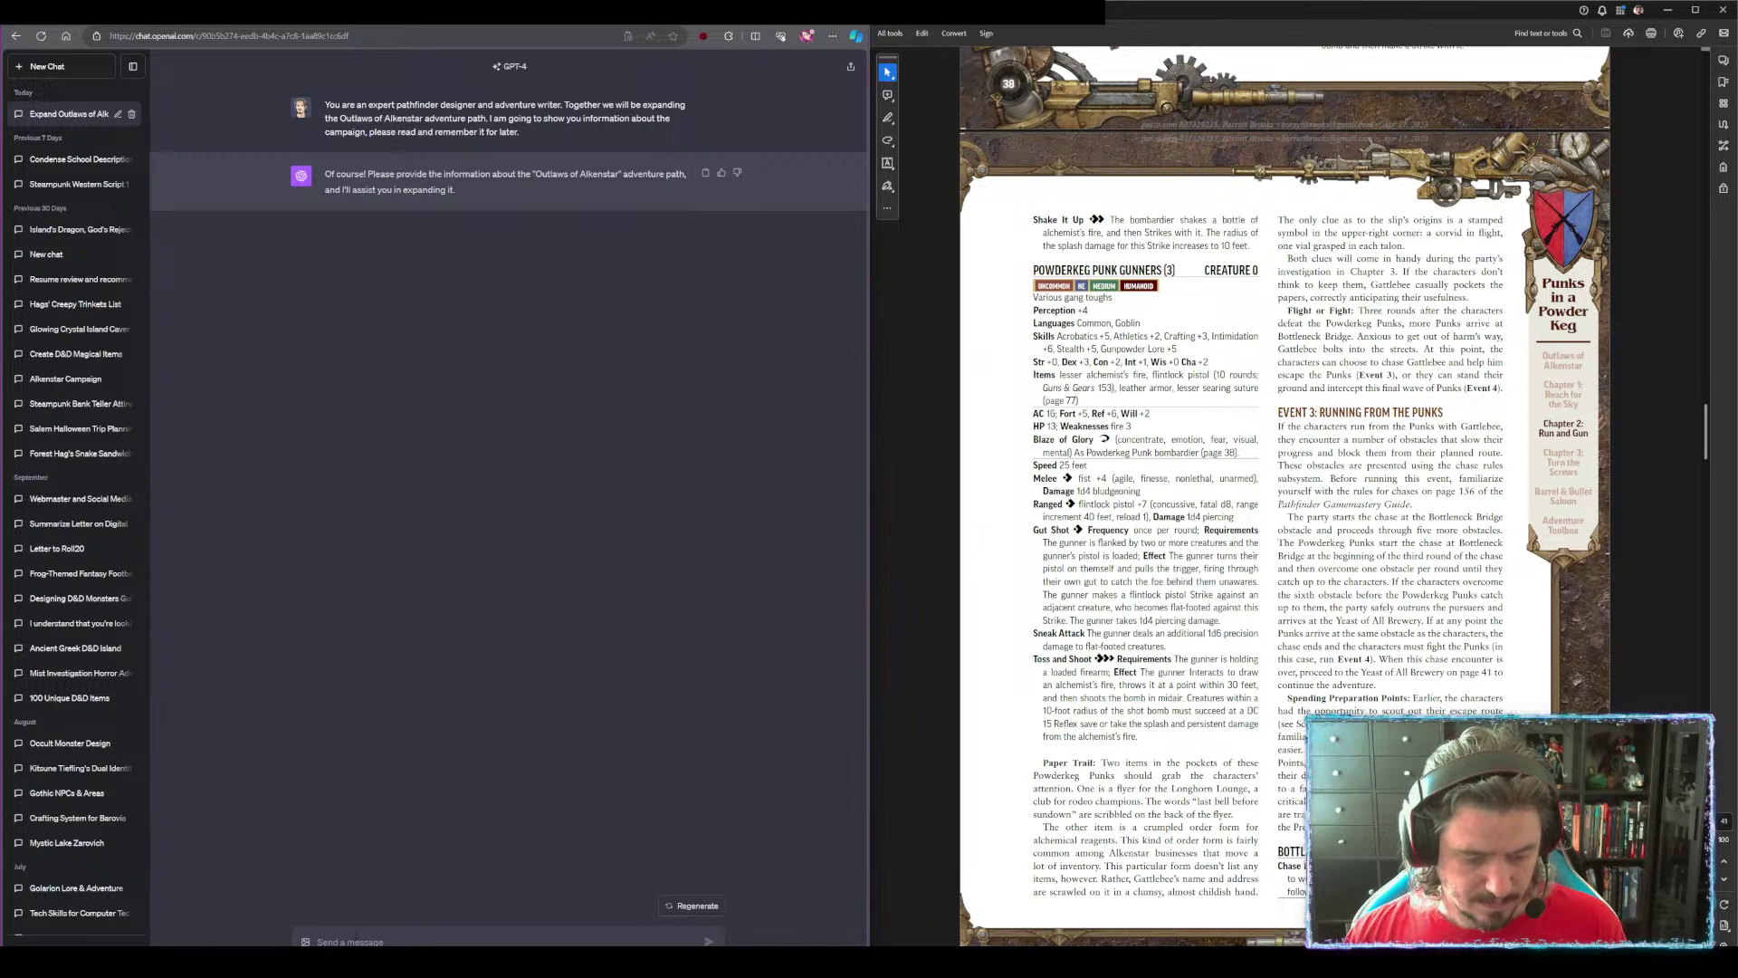
Send "Read and record this information for later:" followed on a new line by the copied introduction to the Grand Duchy of Alkenstar
text(Rea)
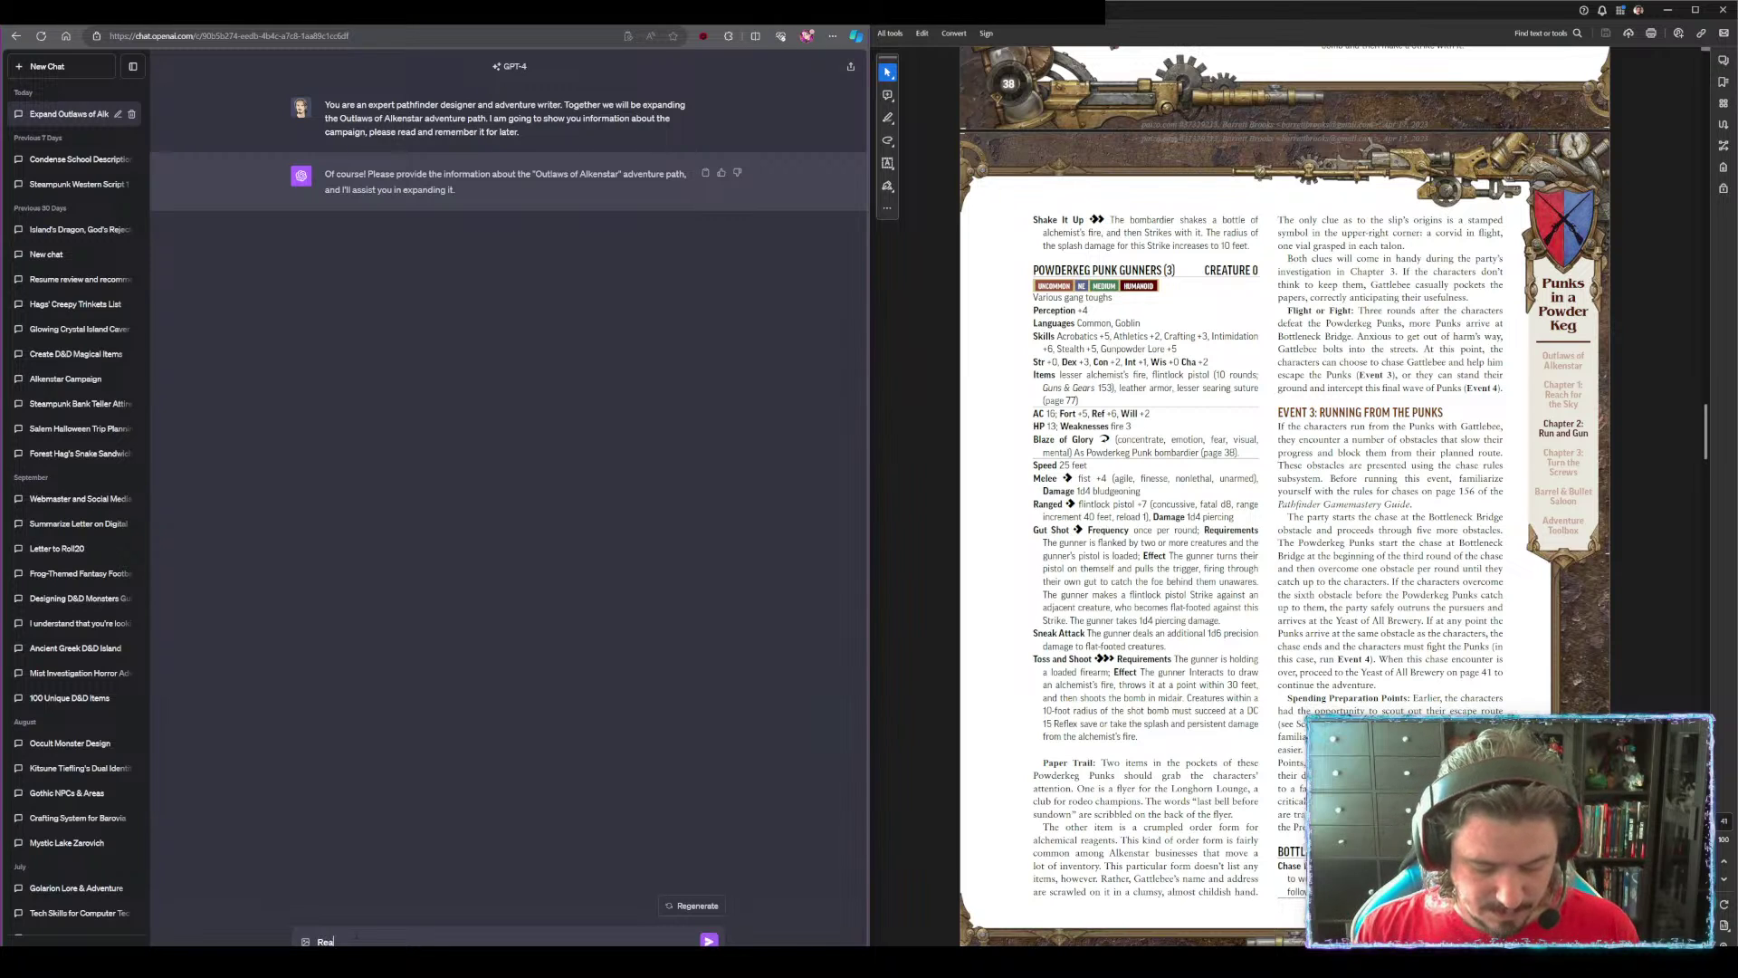
text(d and recor)
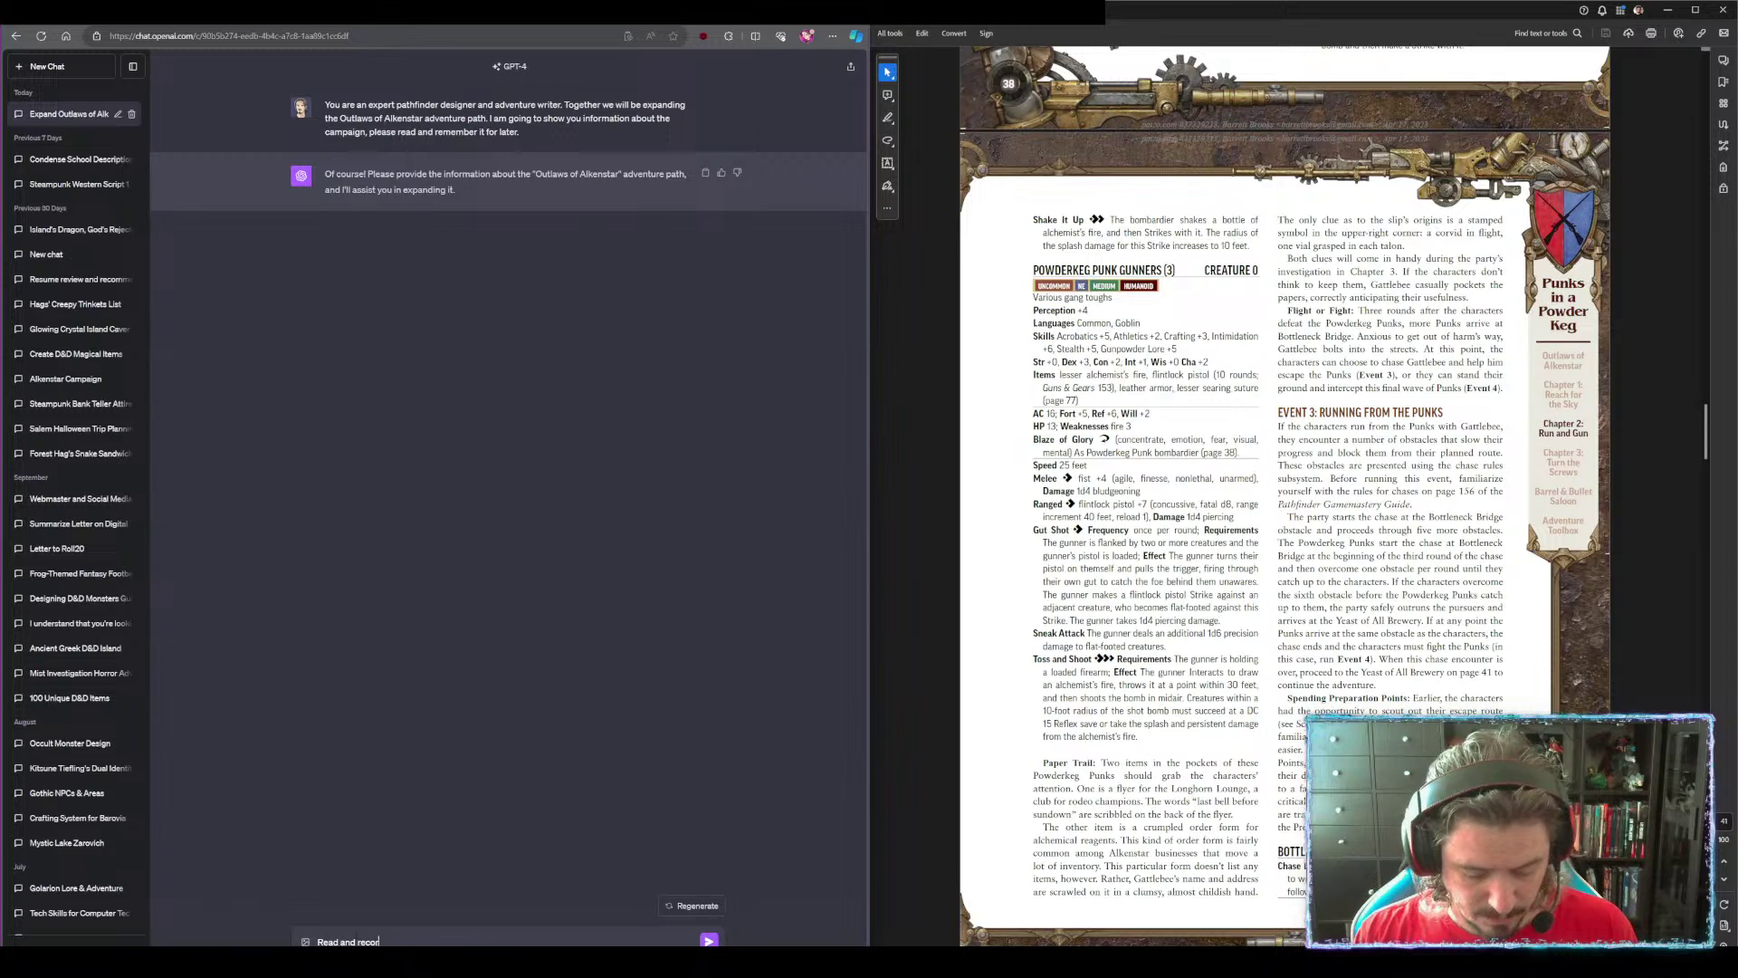
text(d this information for later)
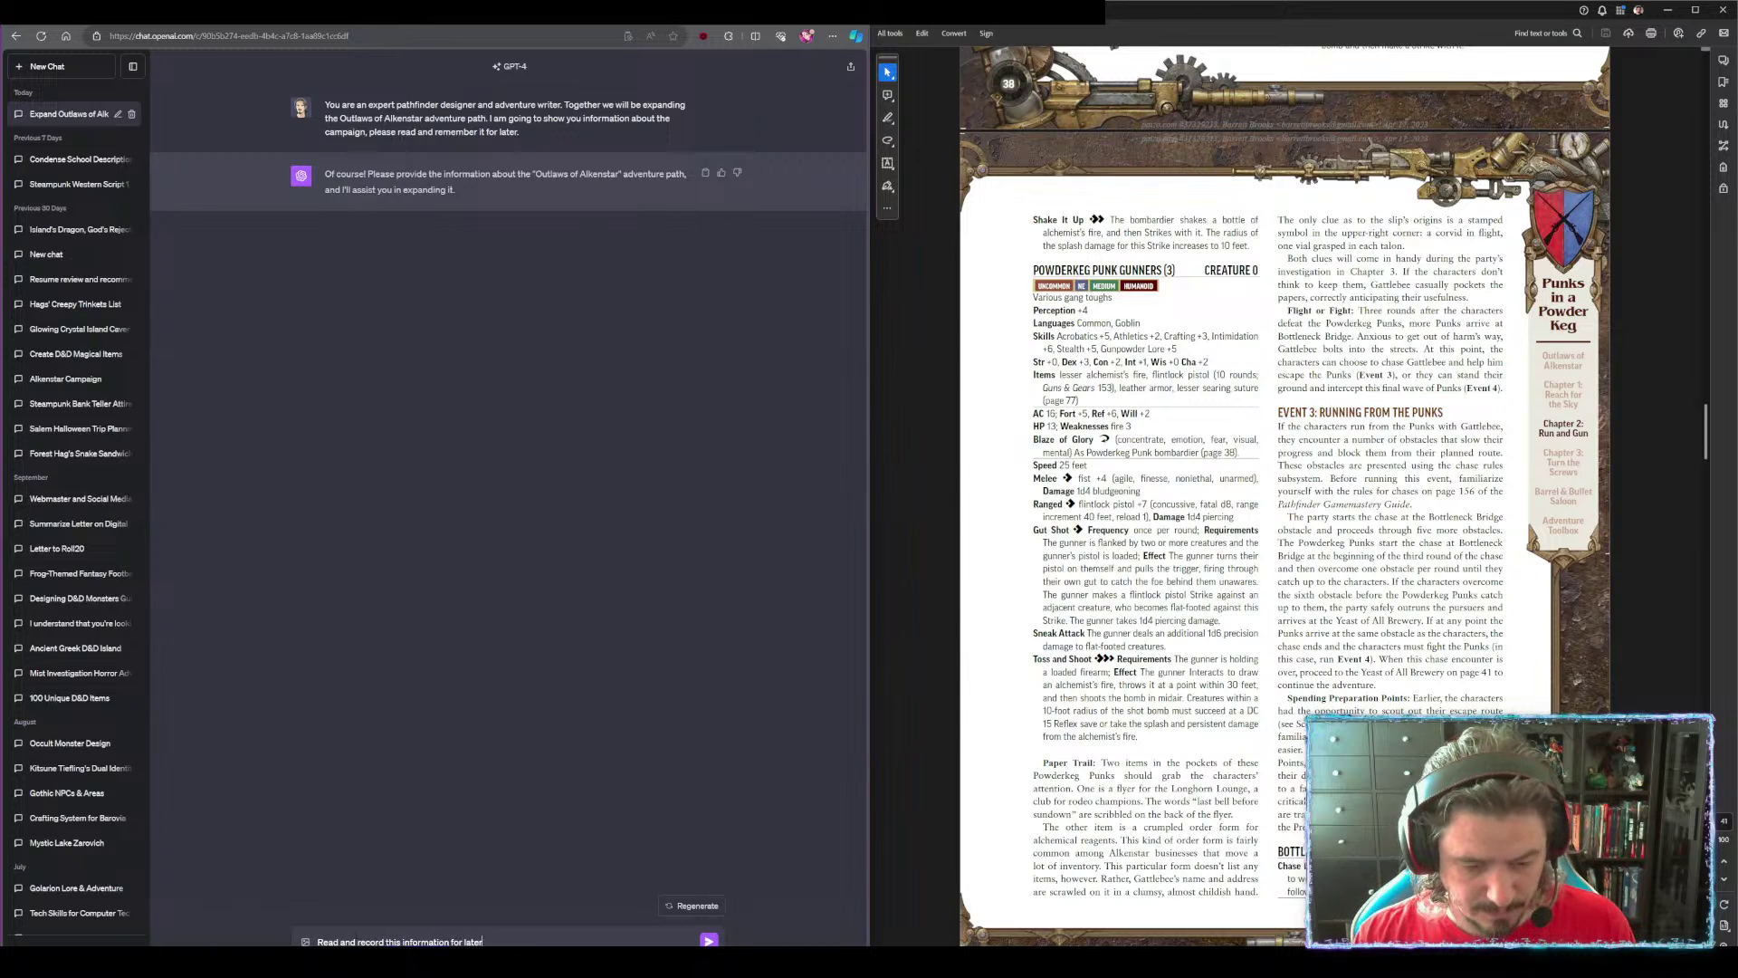
text(:)
key(shift+Return)
key(ctrl+v)
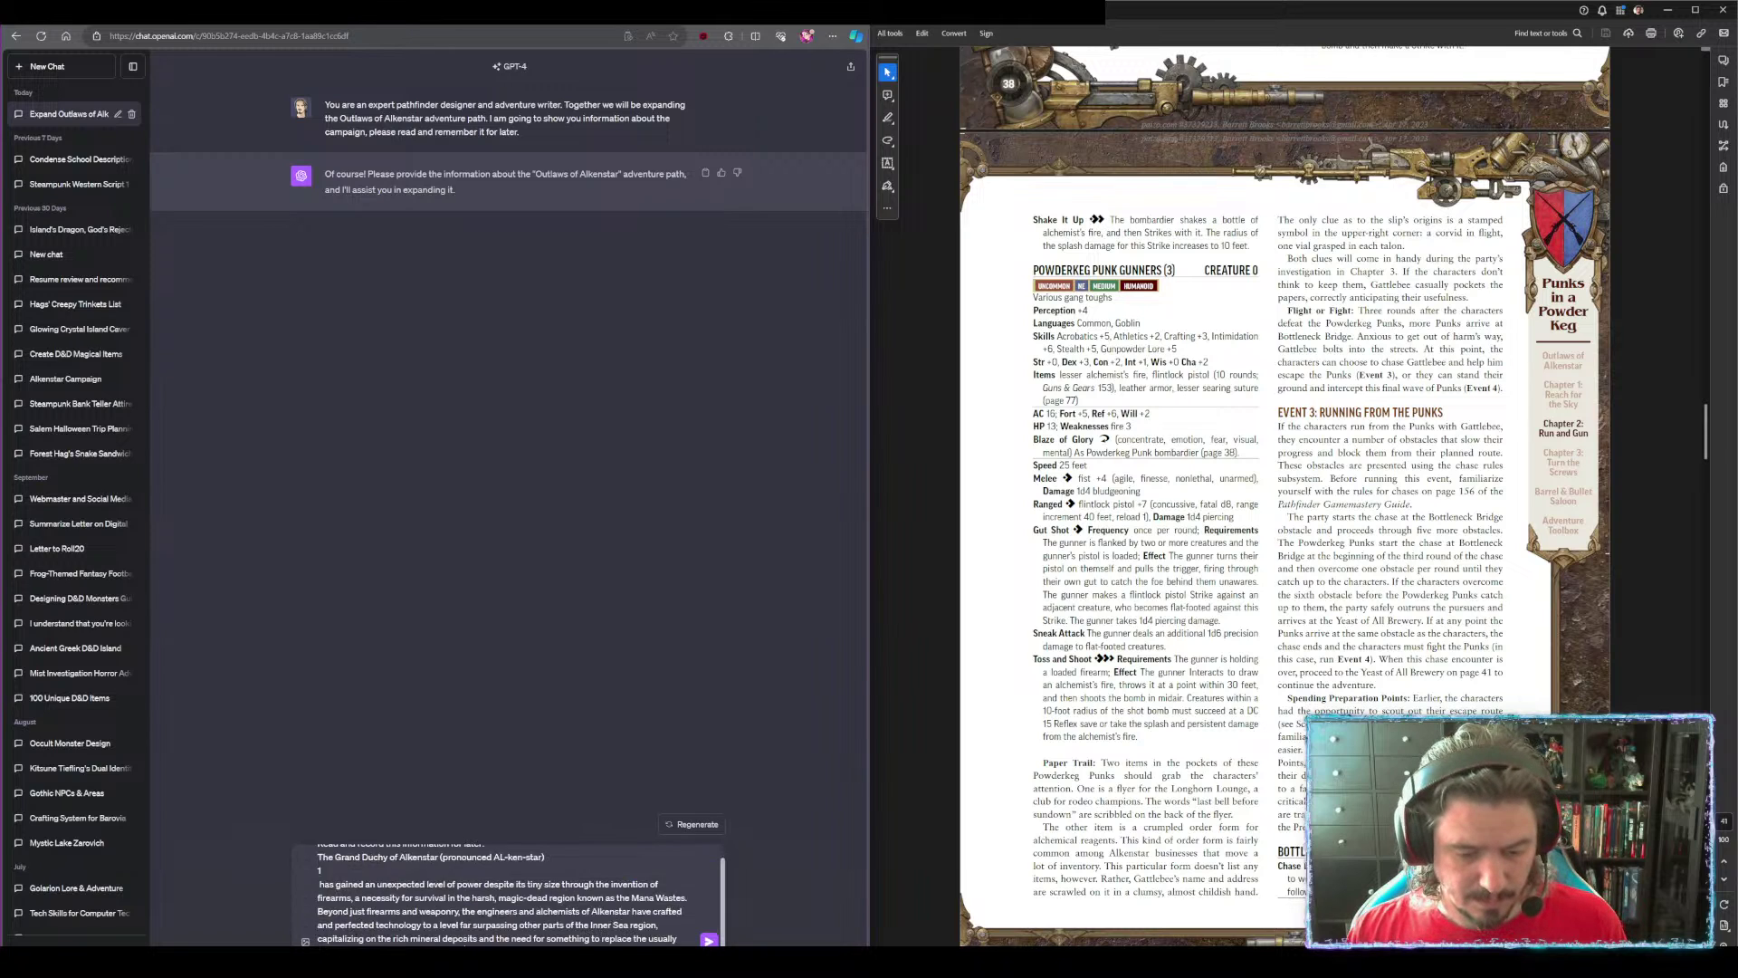
key(Return)
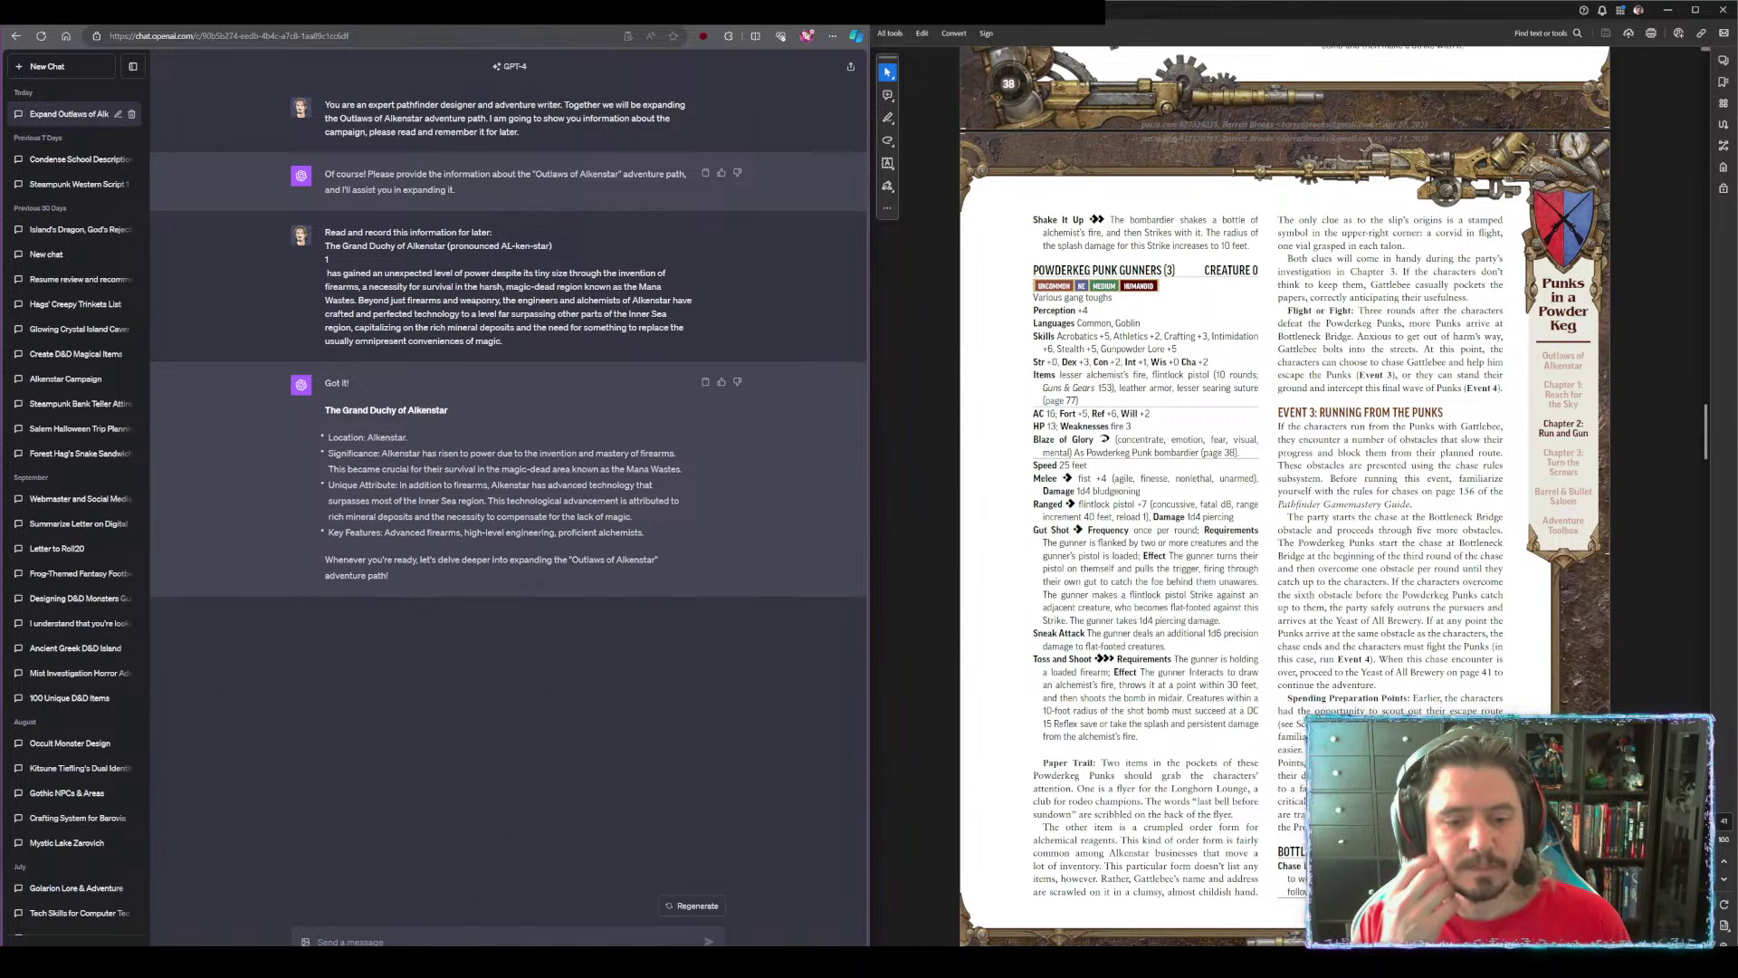
Send "Read and record this information for later:" with the copied Alkenstar history on a new line, and rate the conversation as helpful
text(Re)
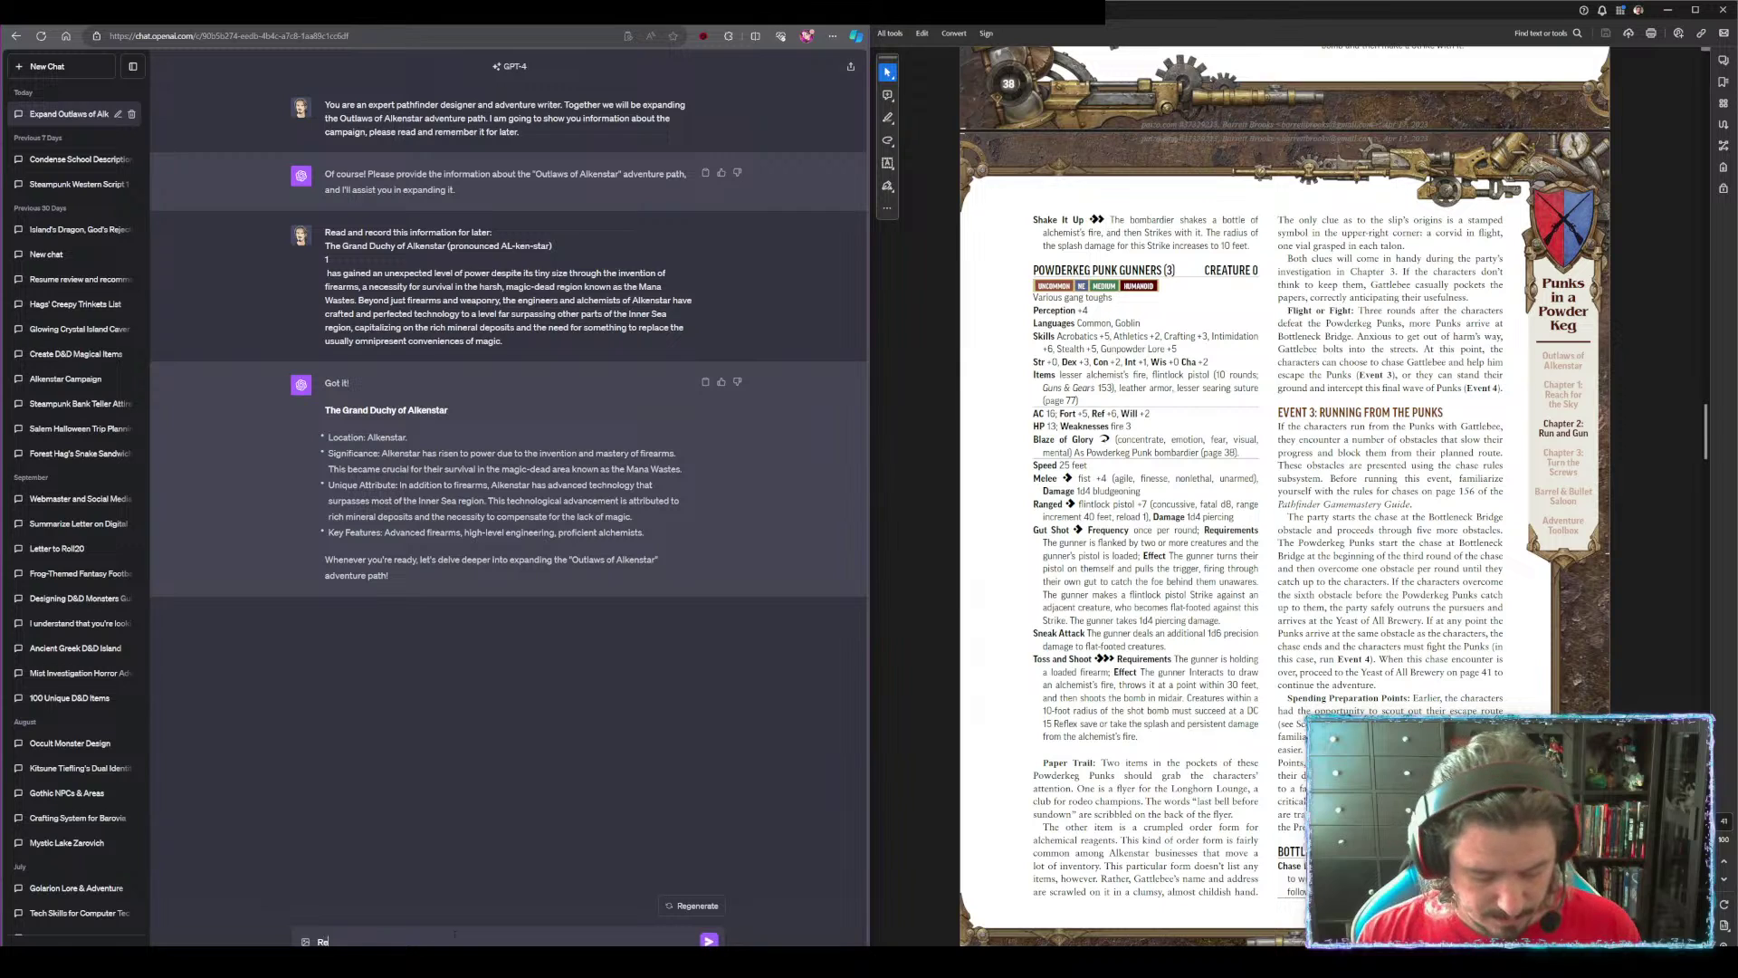
text(ad and recor)
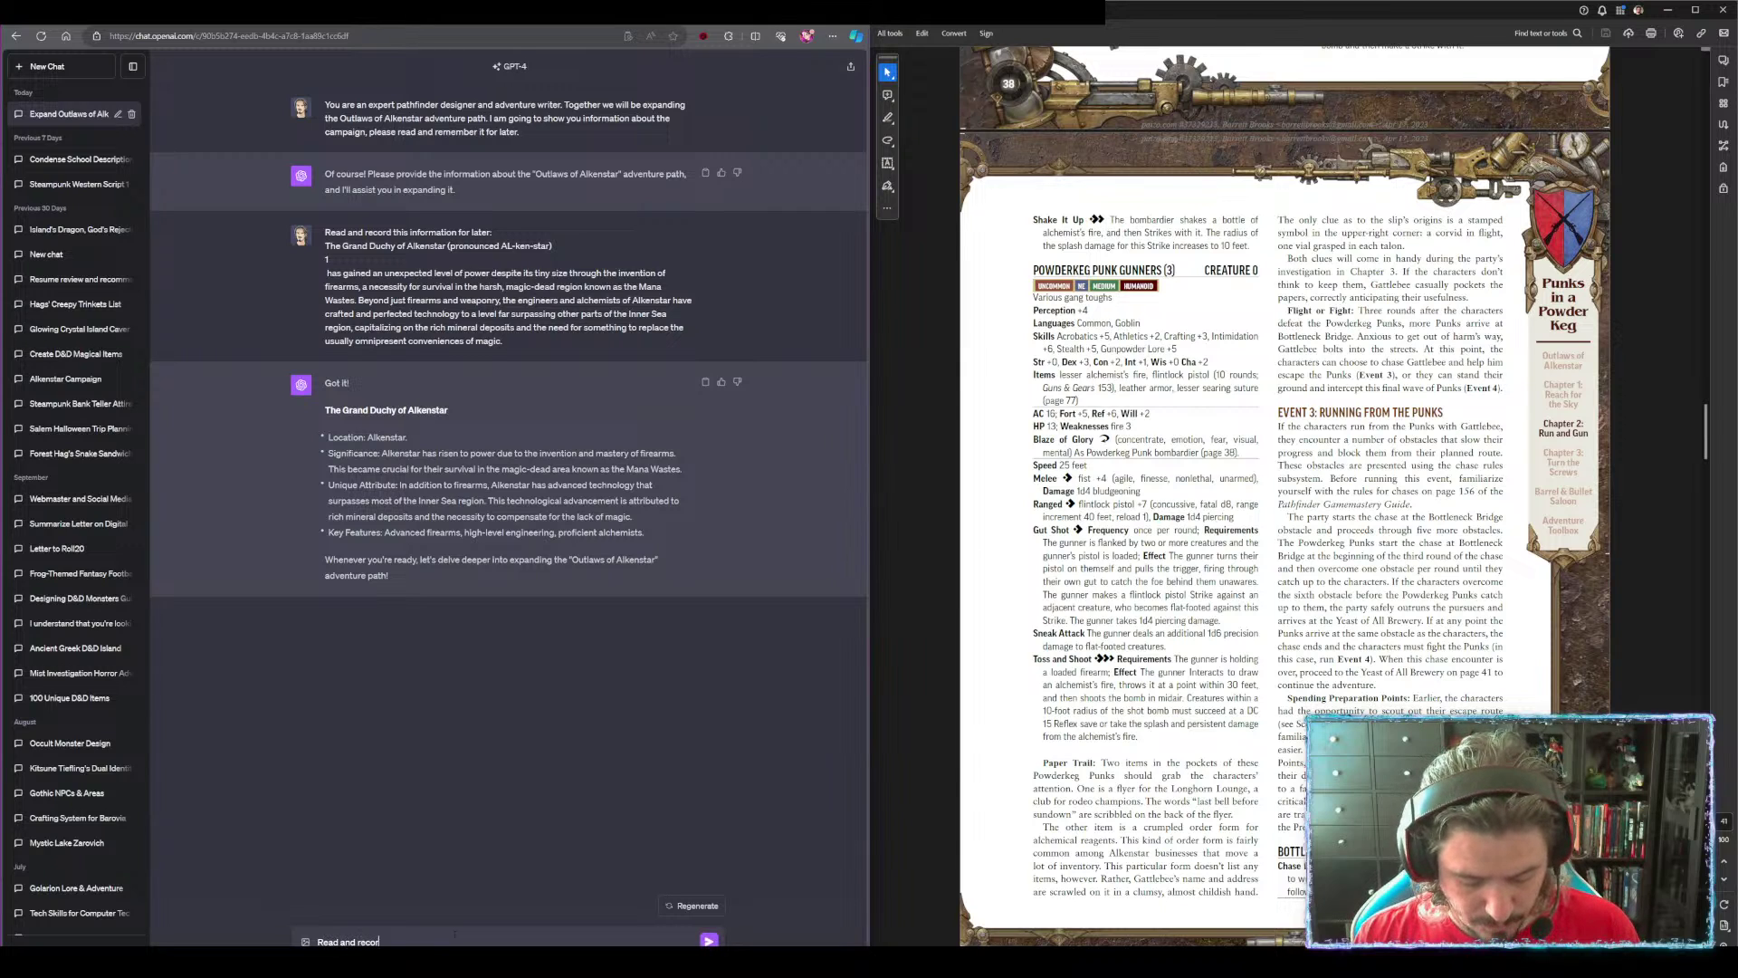
text(d this information for later)
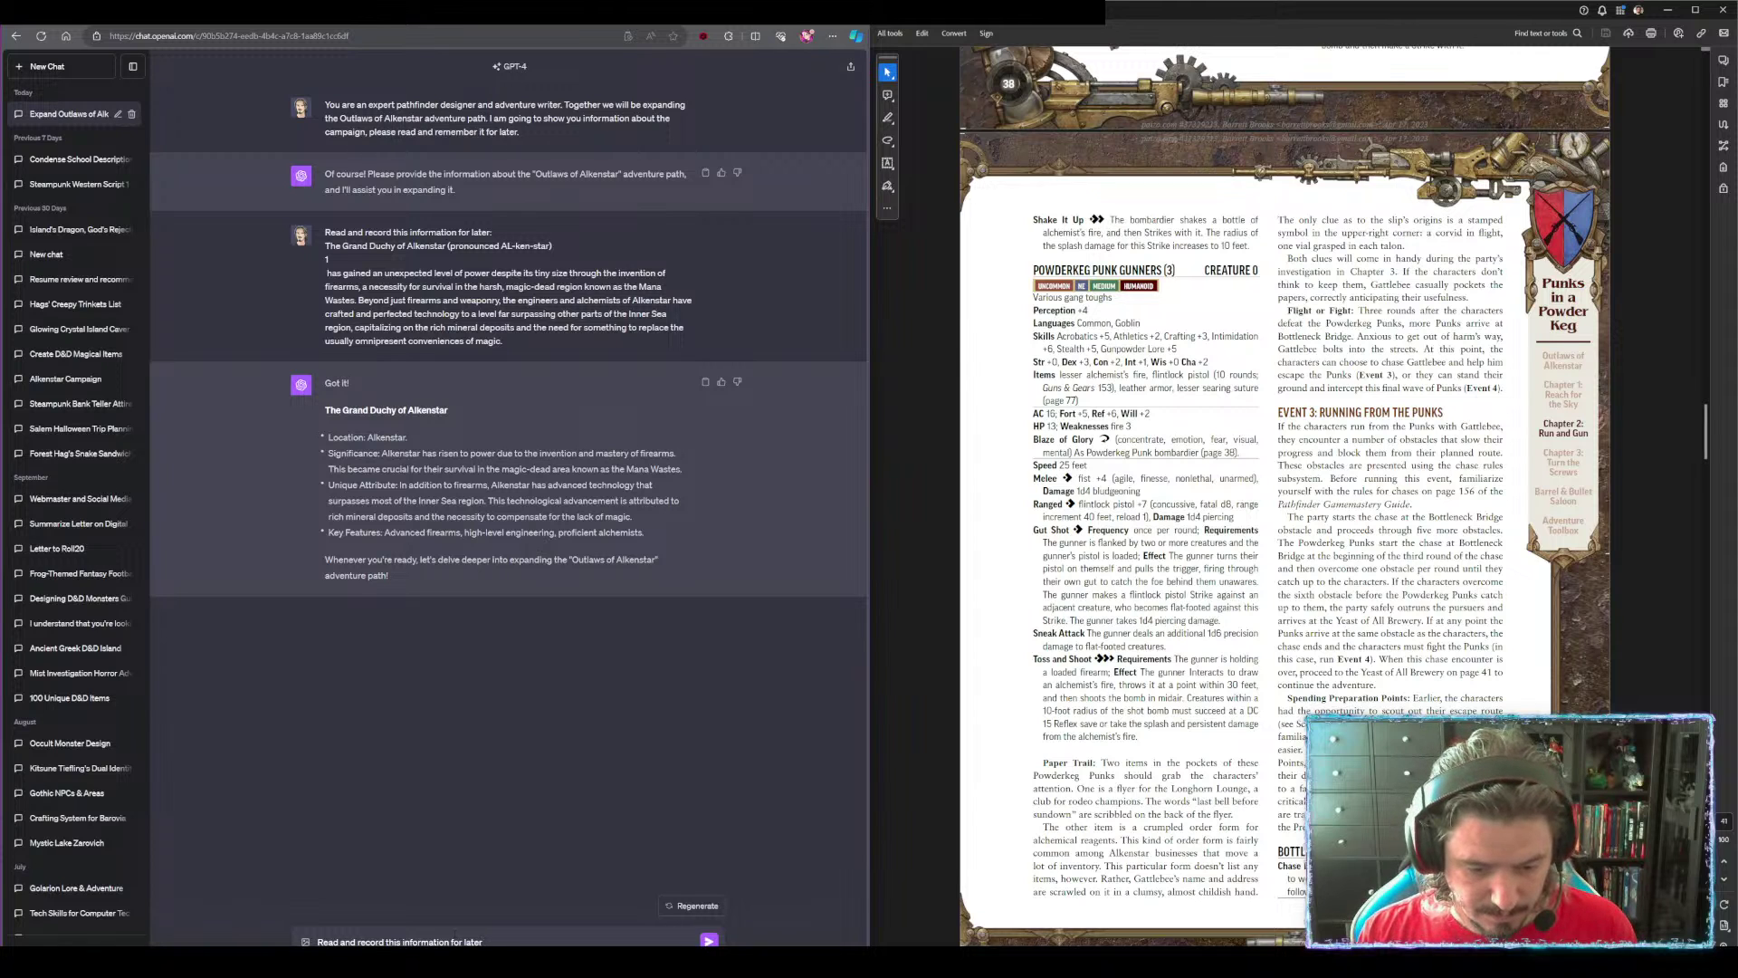
text(:)
key(shift+Return)
key(ctrl+v)
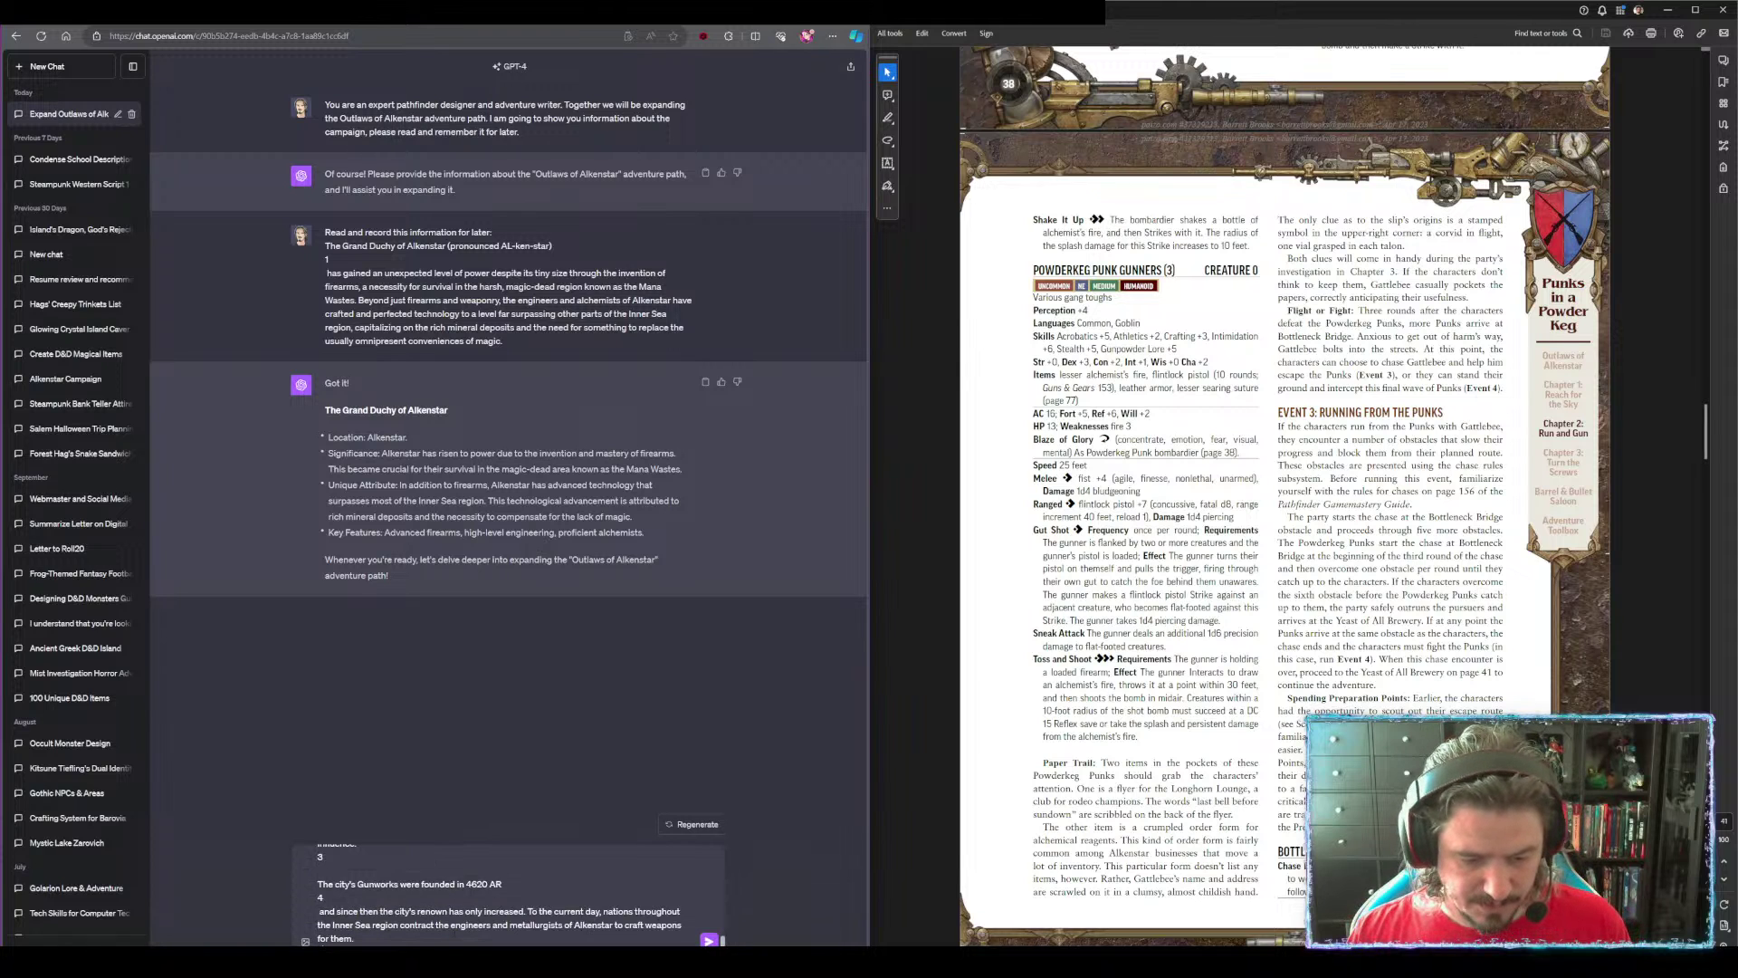
key(Return)
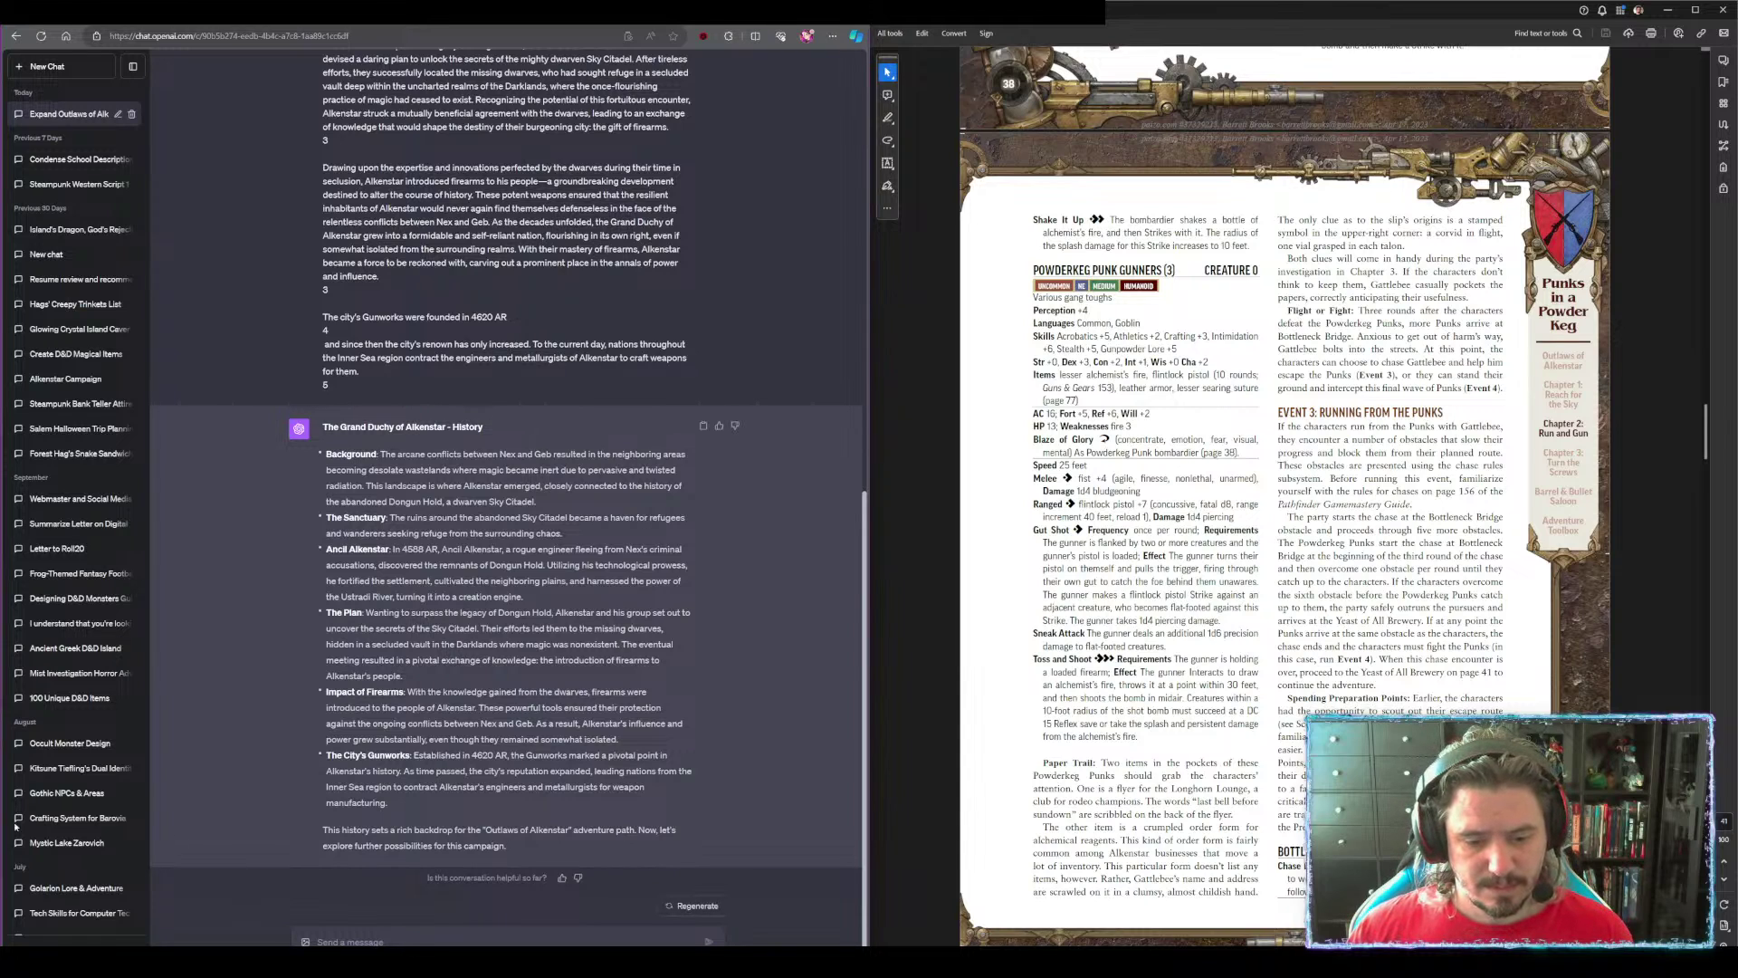
click(563, 878)
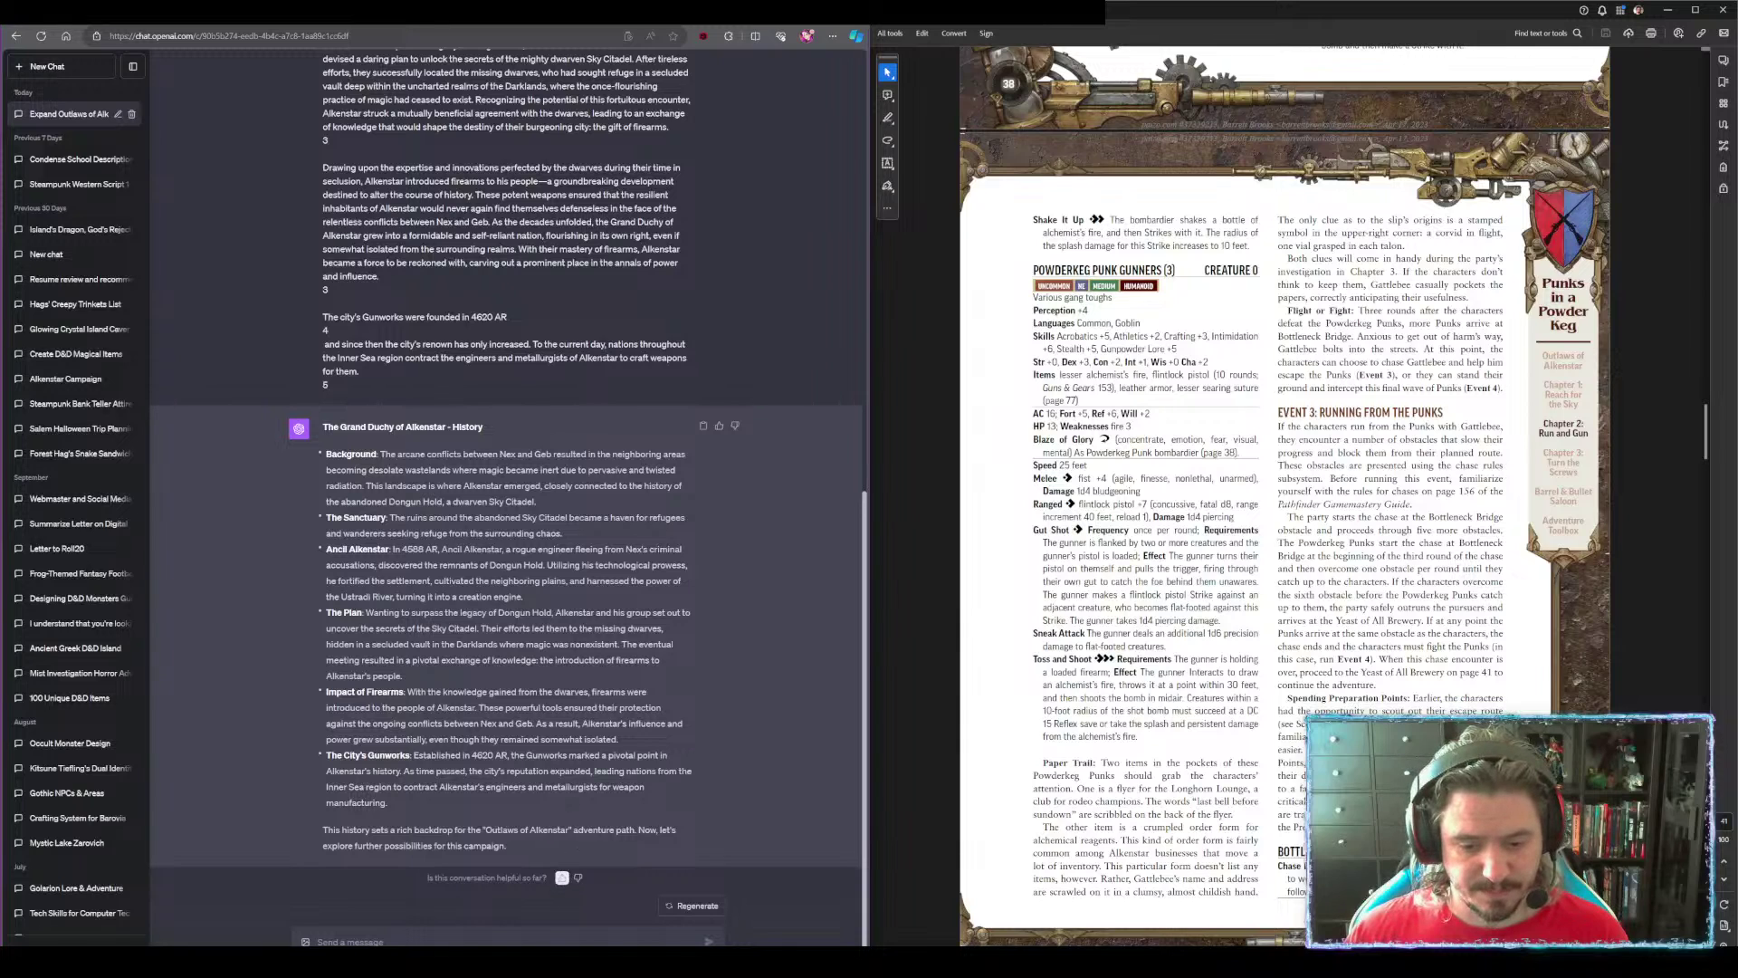
Send "Read and record this information for later:" followed on a new line by the copied Alkenstar geography text
text(Read and record this information for later:)
key(shift+Return)
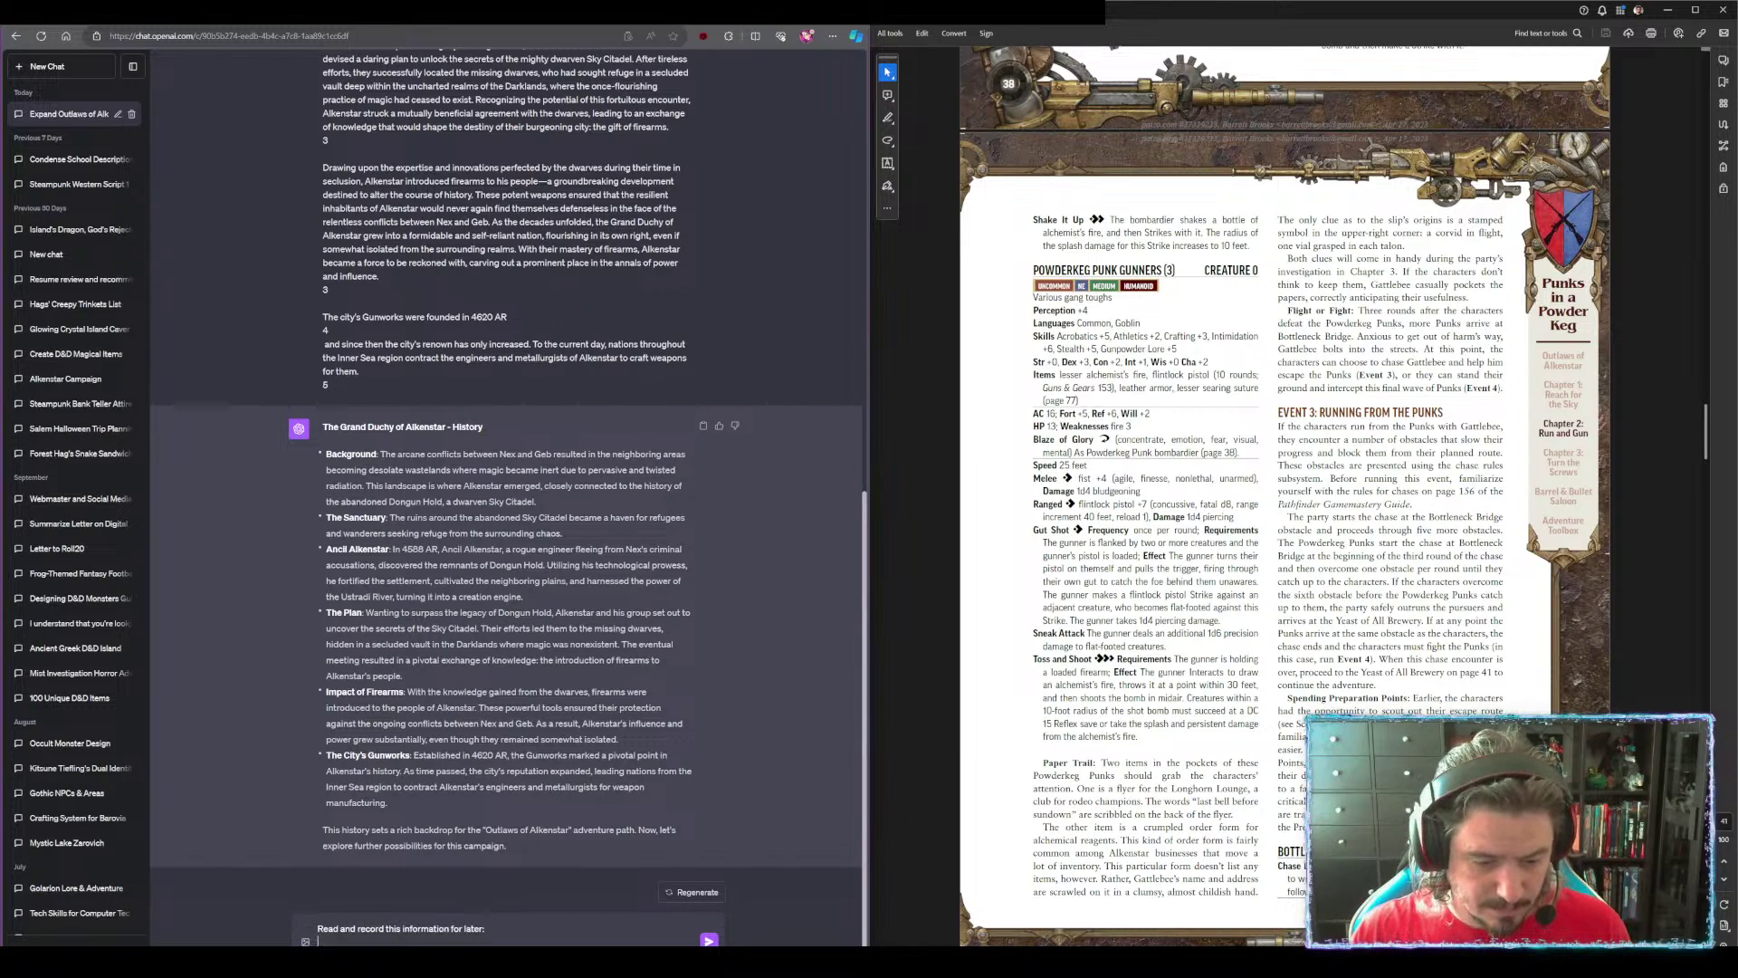
key(ctrl+v)
key(Return)
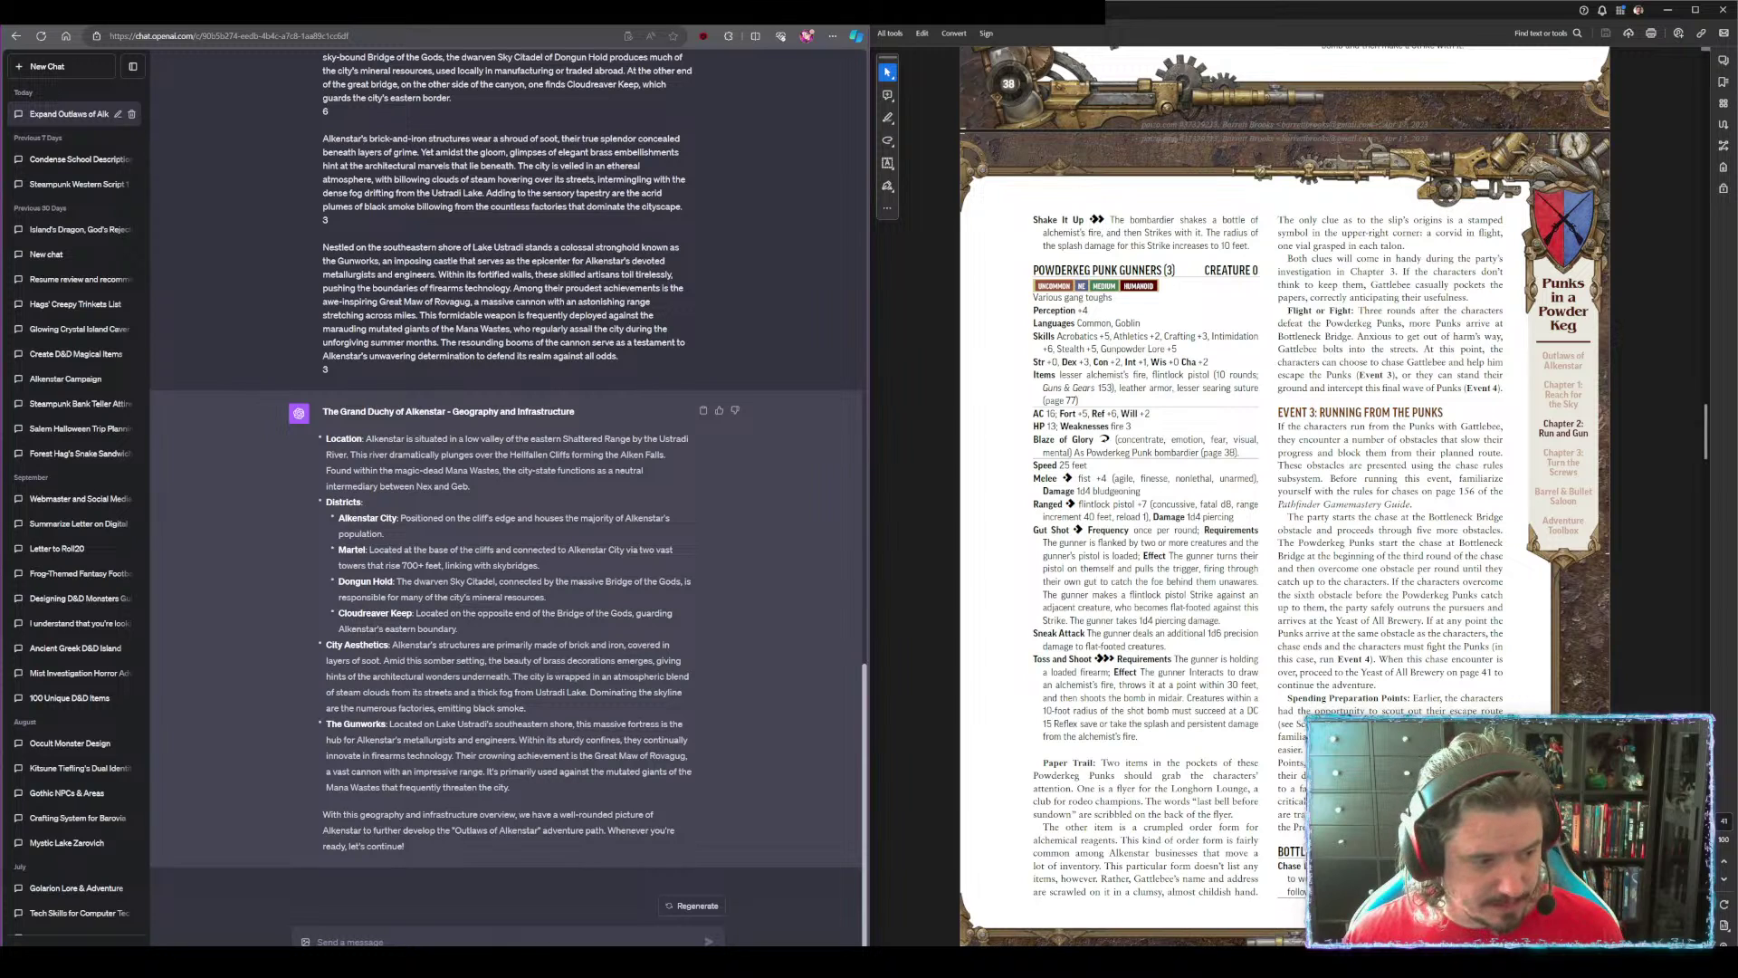
Send "read and record this information for later:" with the copied Alkenstar Government section on a new line
text(read)
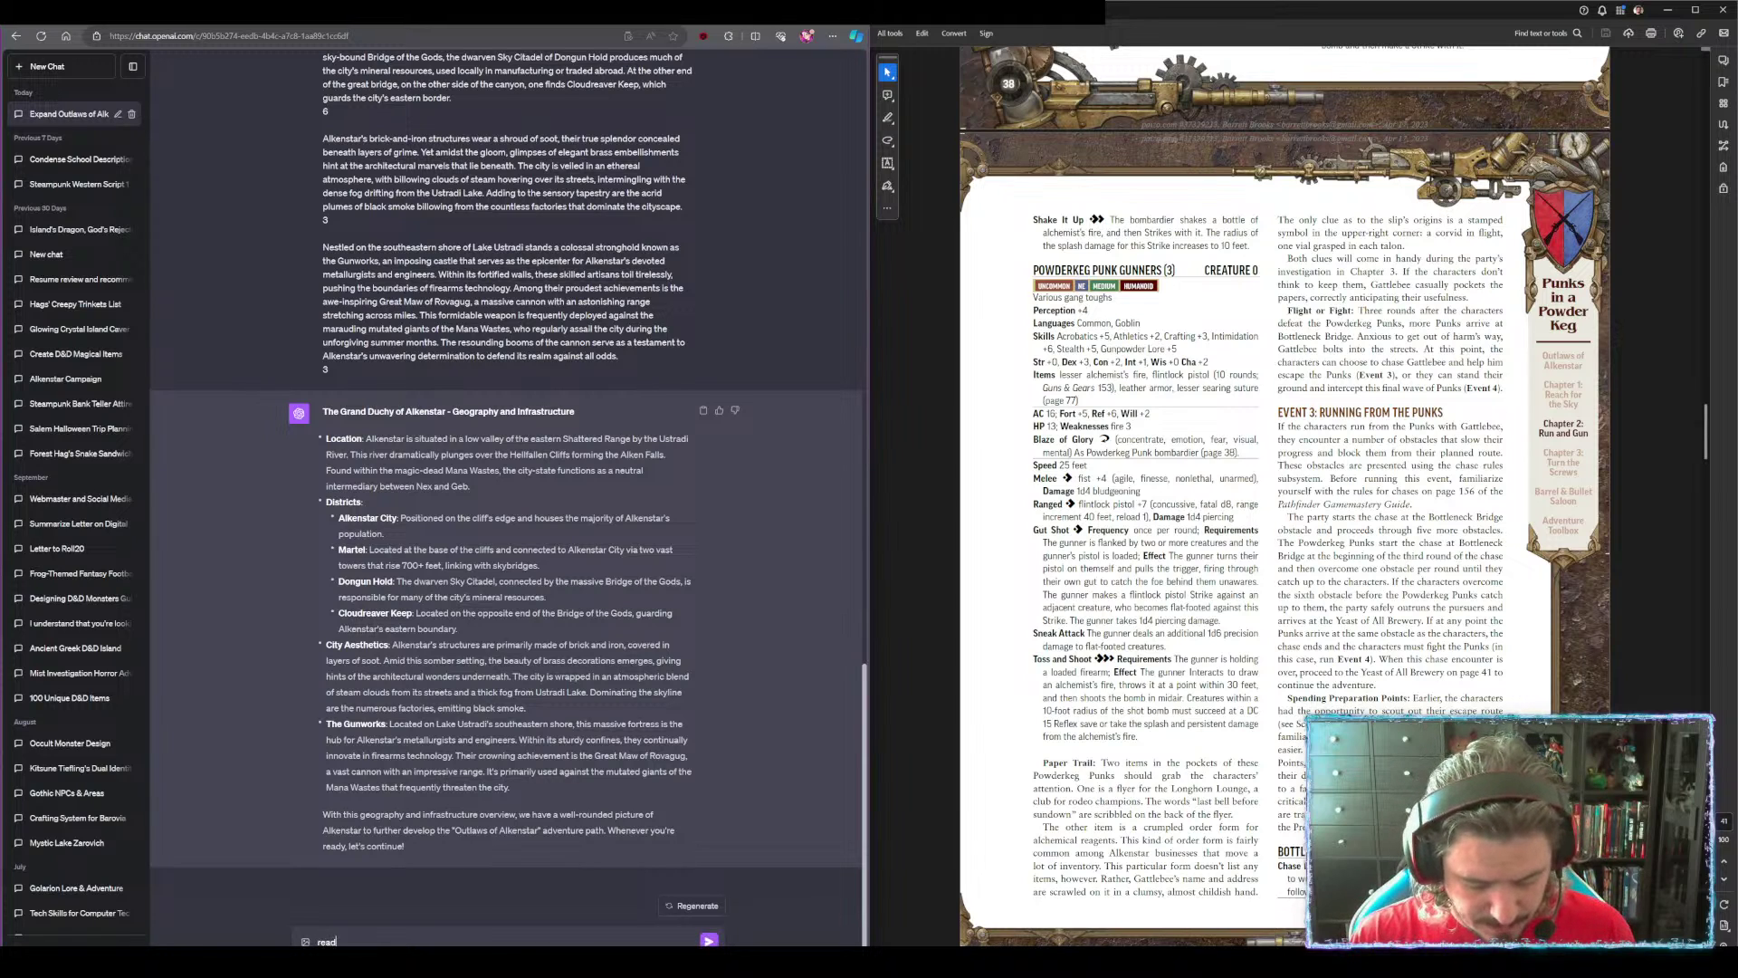
text( and record this information for later)
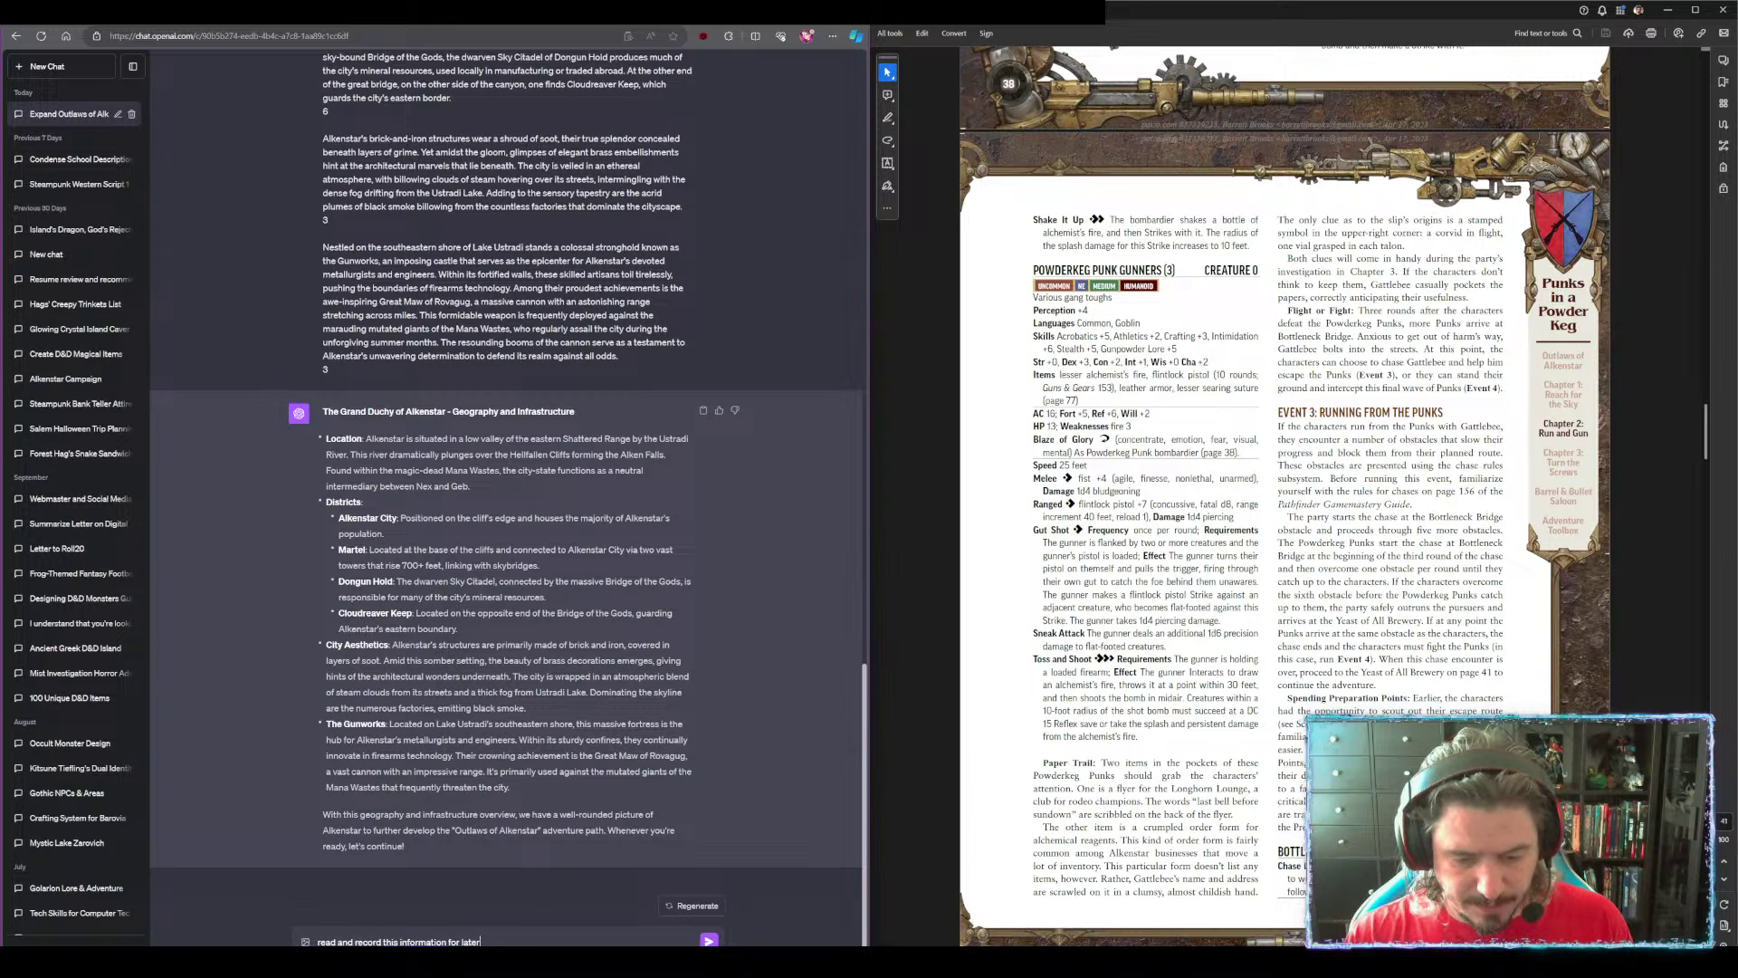
key(shift+Return)
key(ctrl+v)
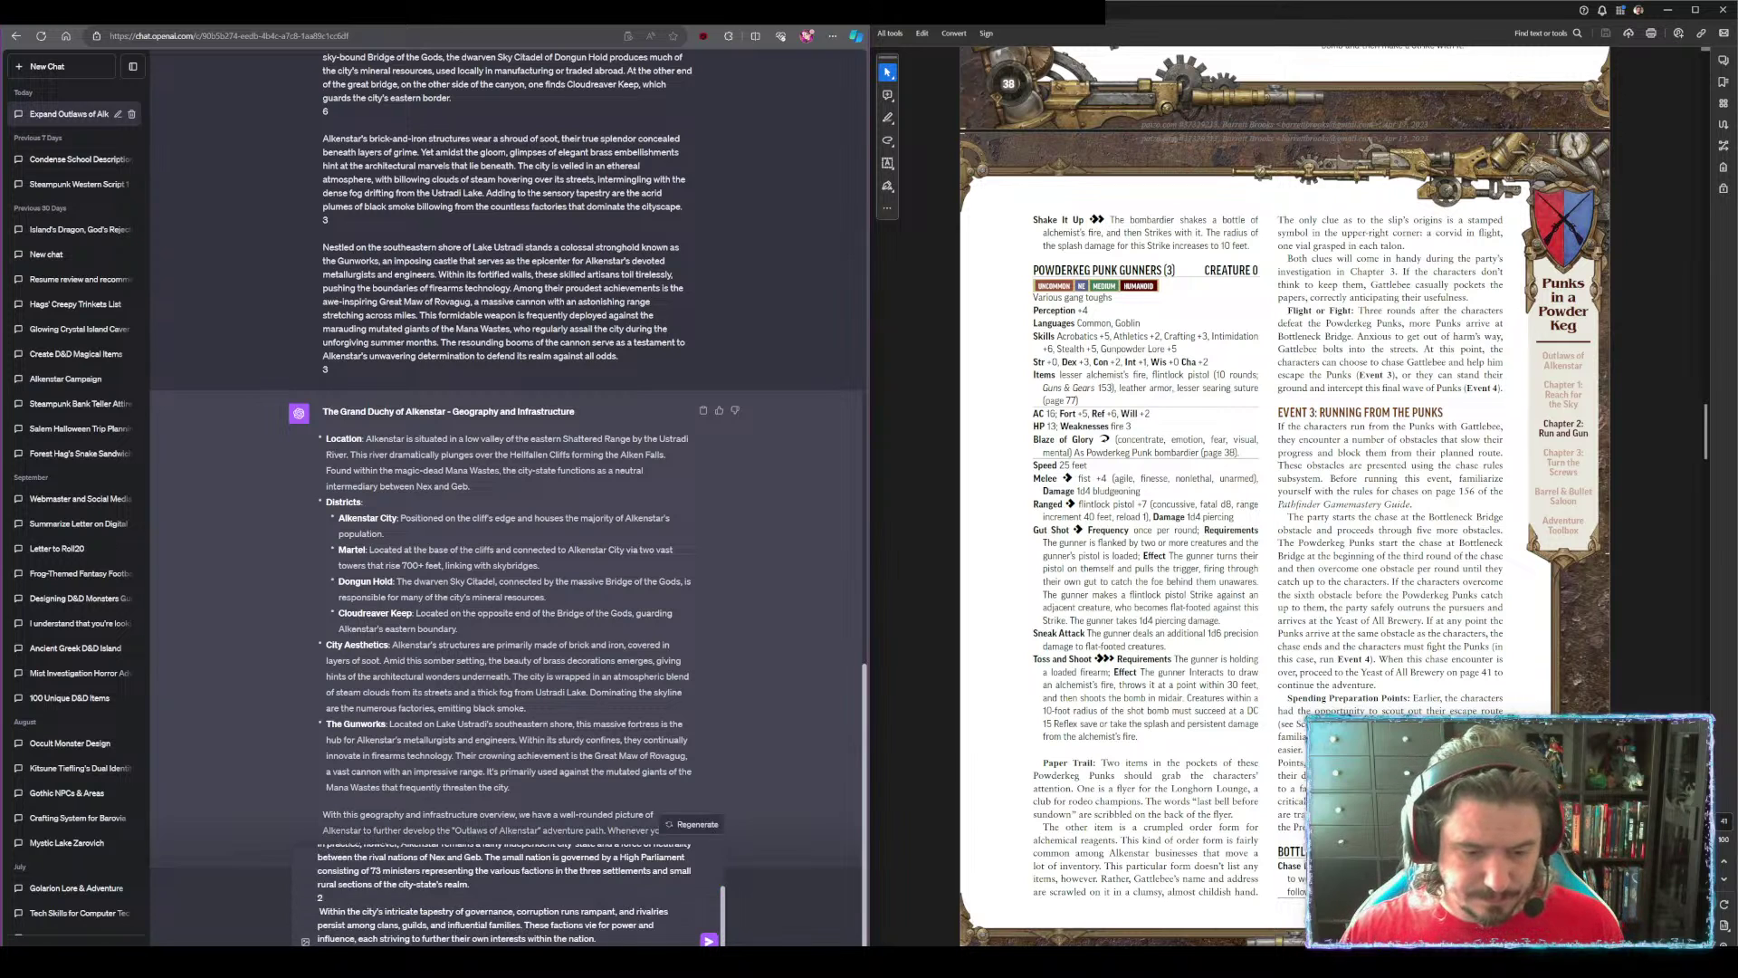
key(Return)
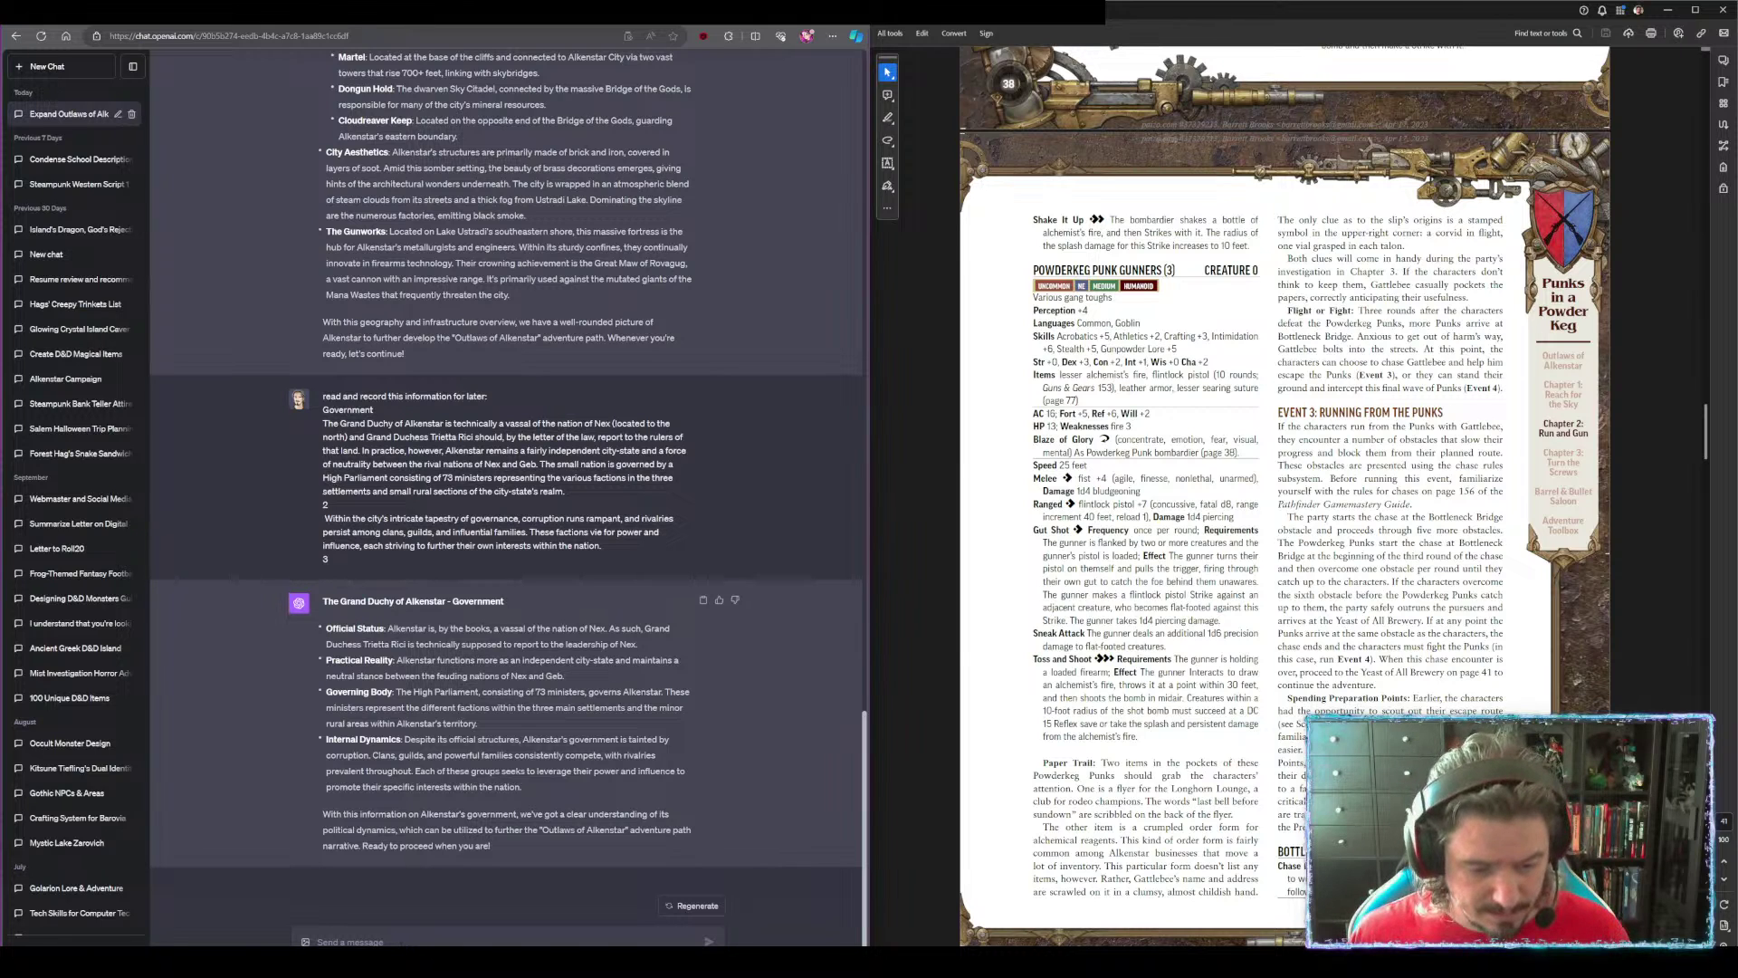
Send "read and record this information for later:" with the copied Alkenstar Economy section on a new line
text(read and record this information for later:)
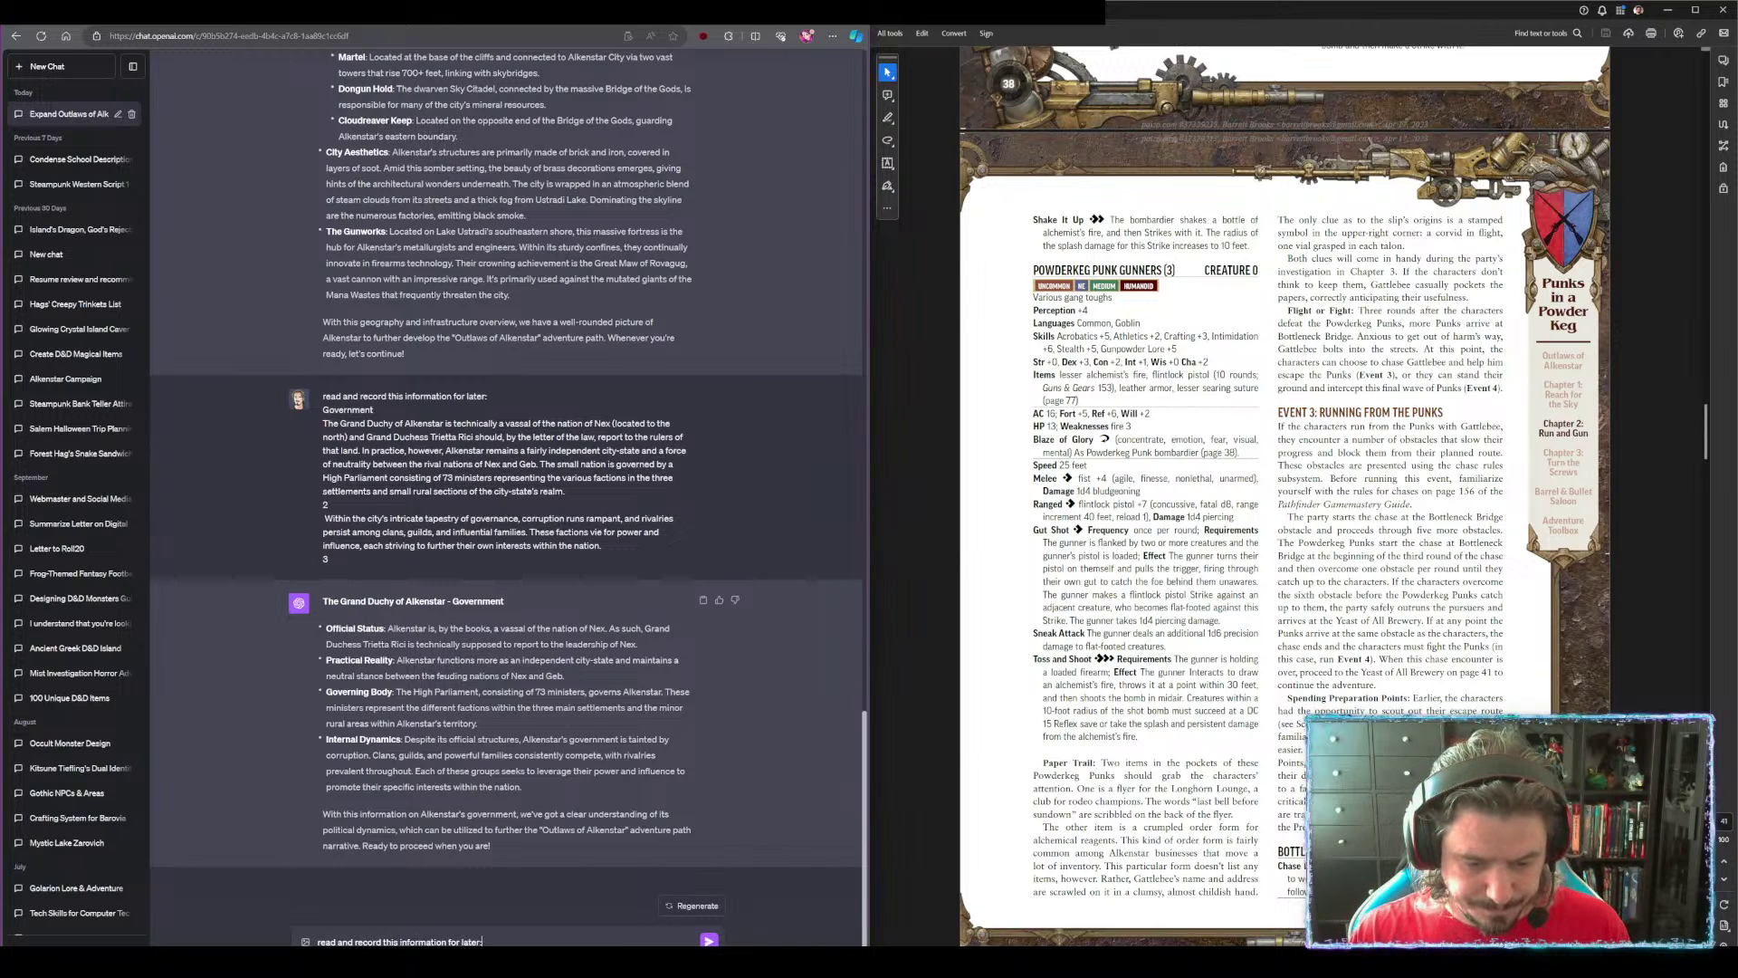
key(shift+Return)
key(ctrl+v)
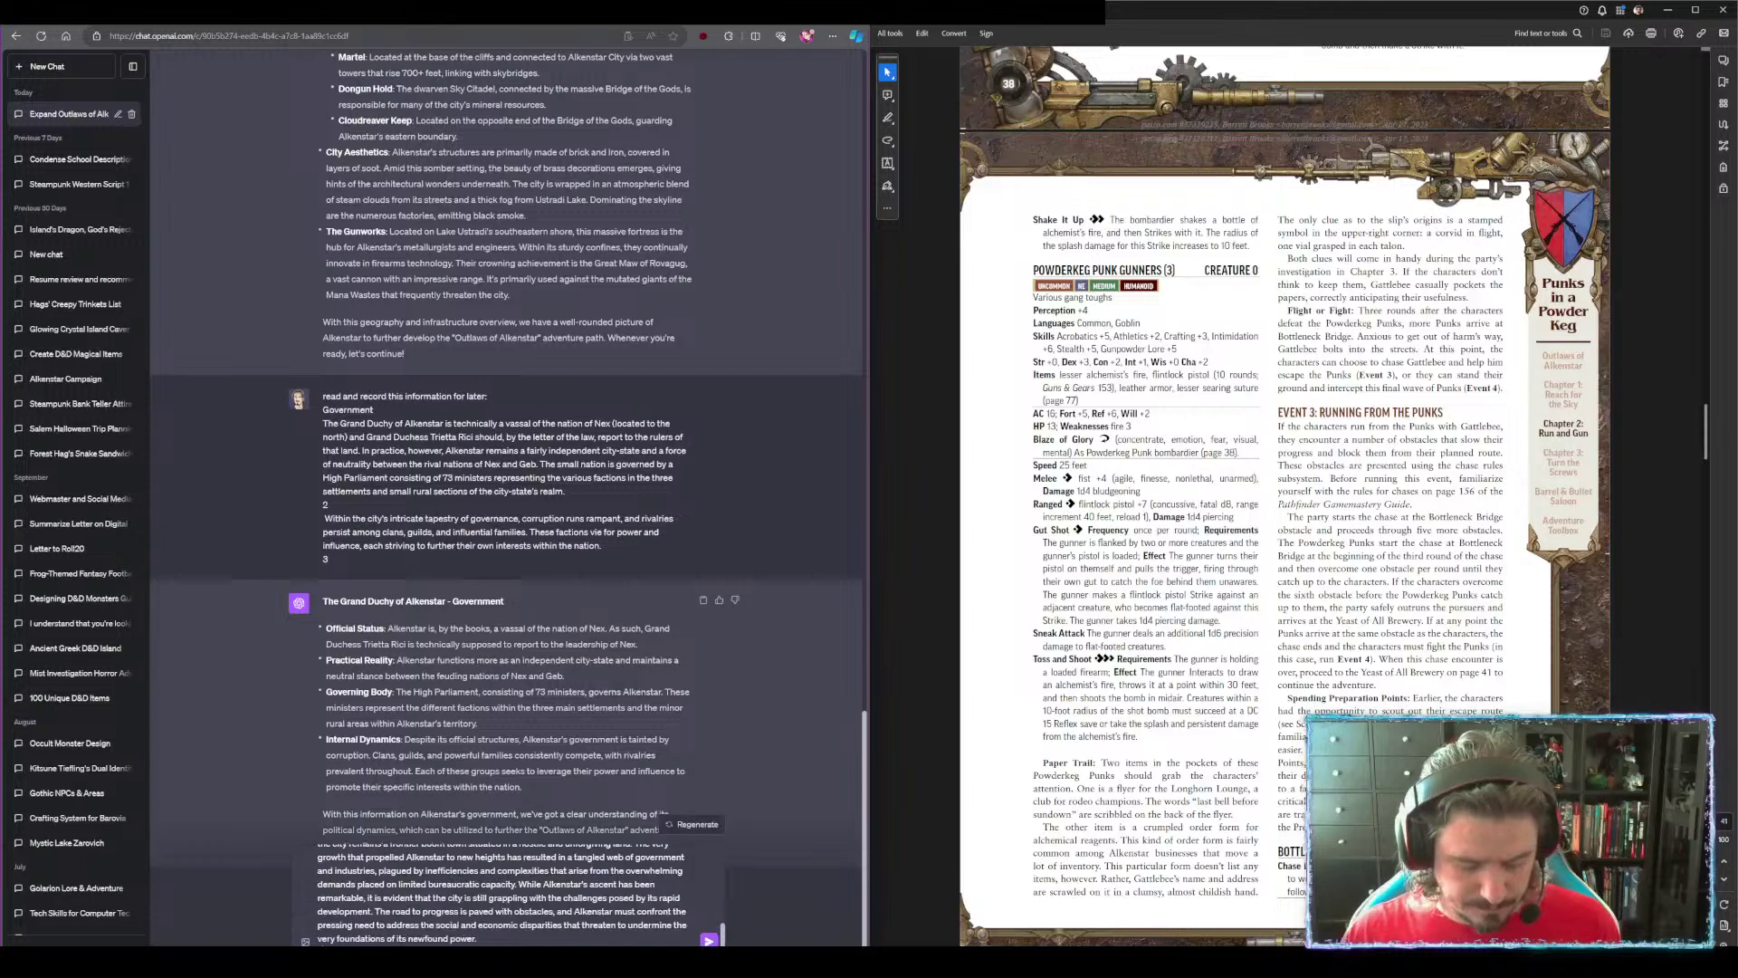
key(Return)
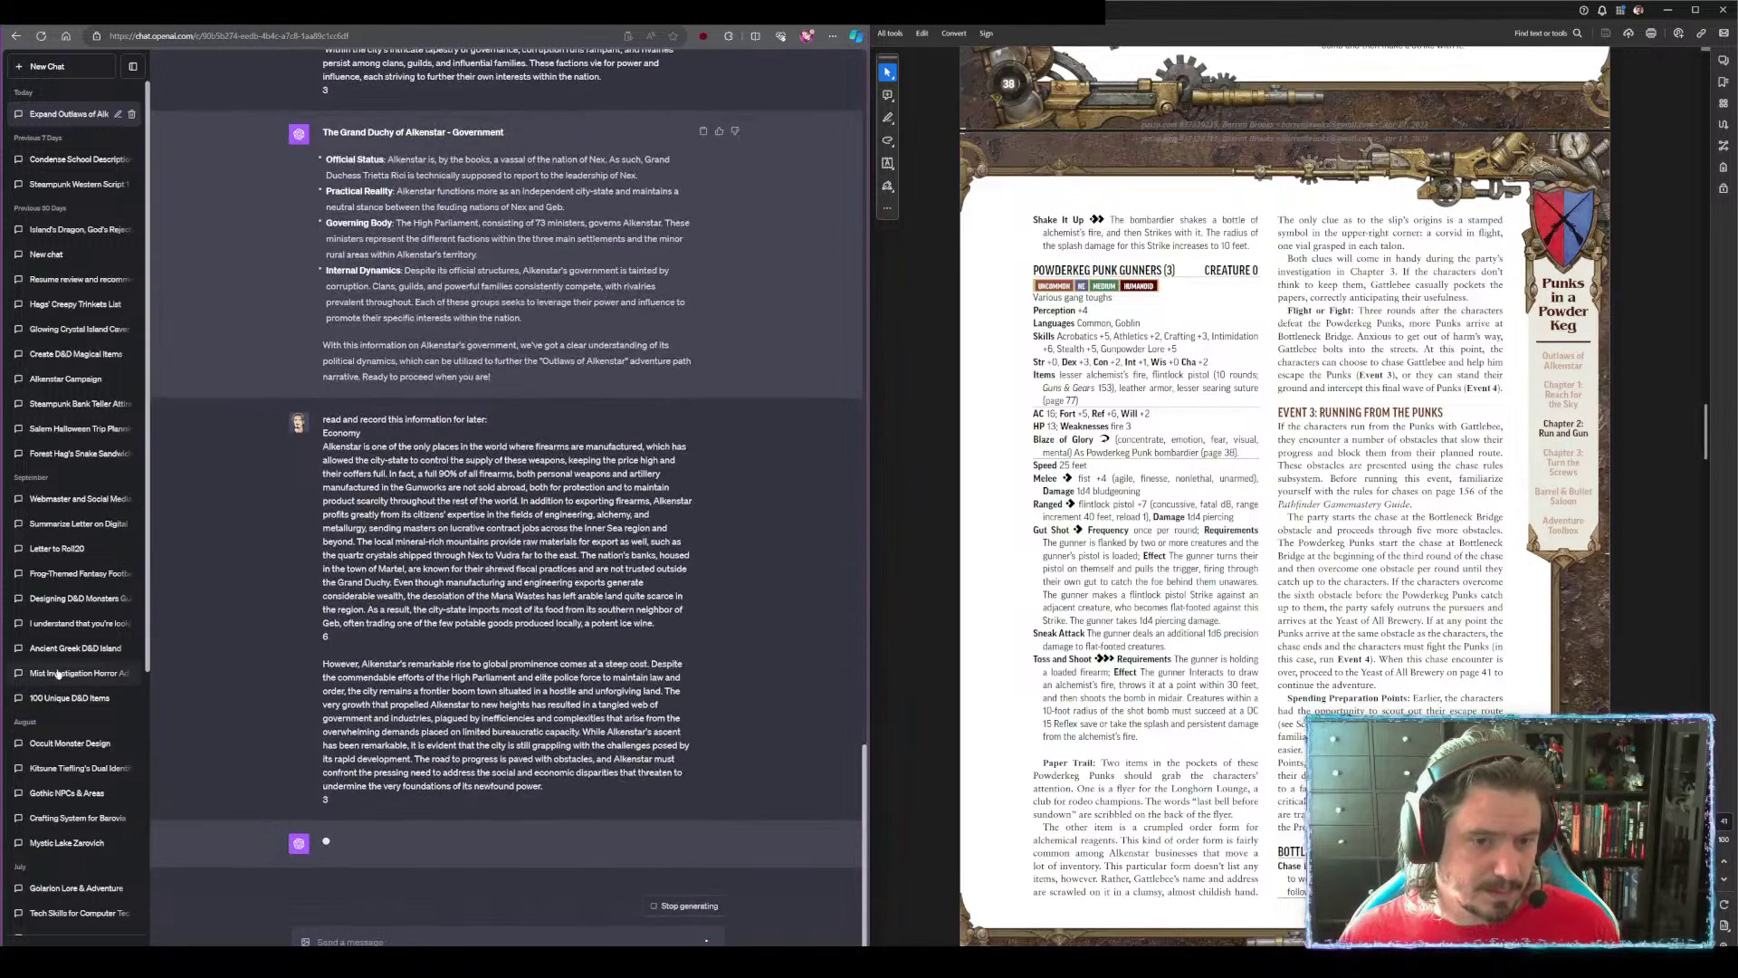
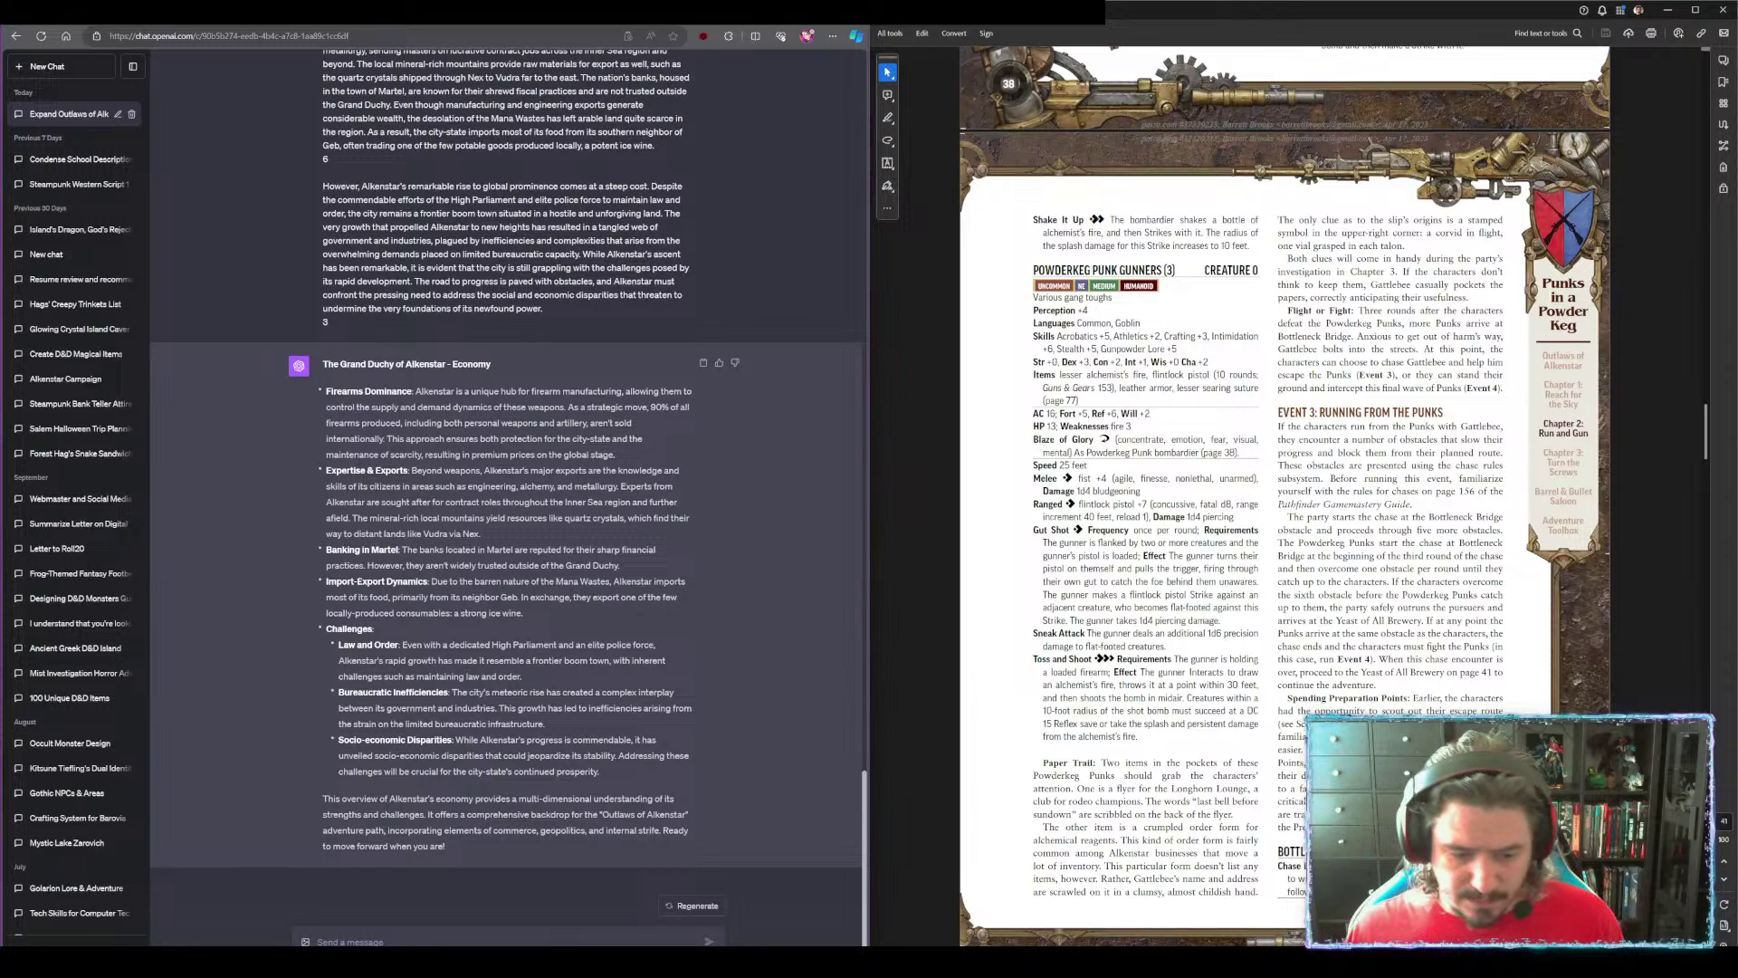
Send "read and record this information for later:" with the copied Alkenstar Inhabitants section on a new line
text(read)
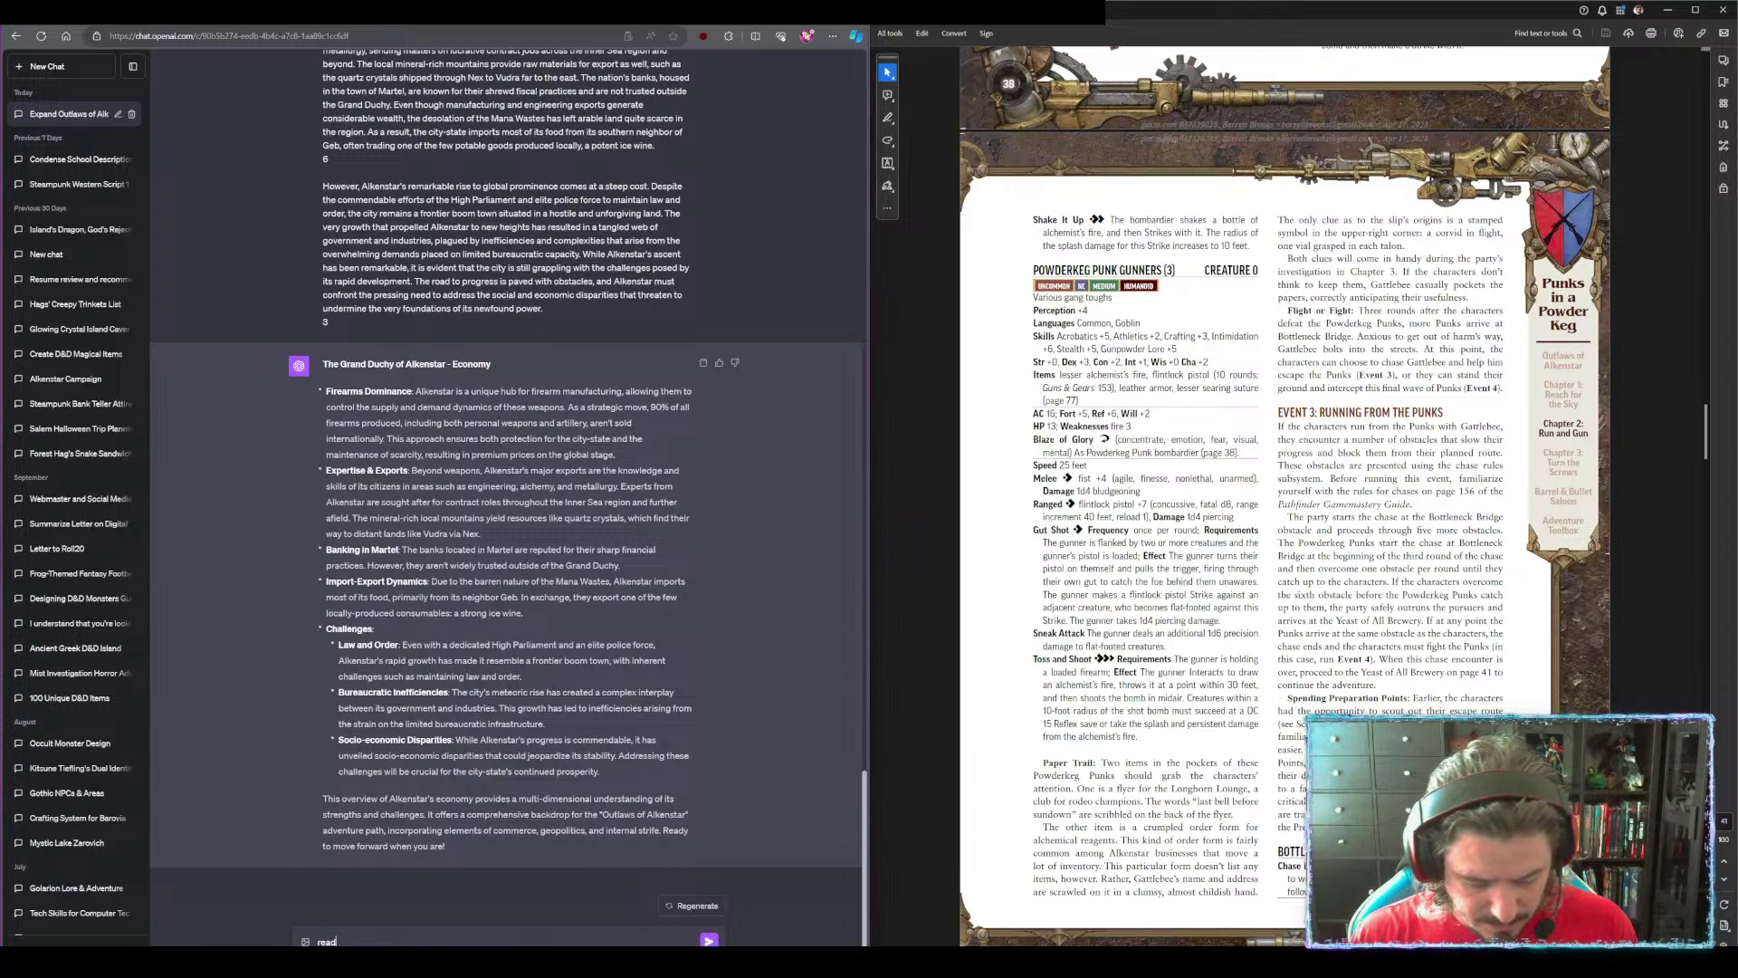
text( and record this information)
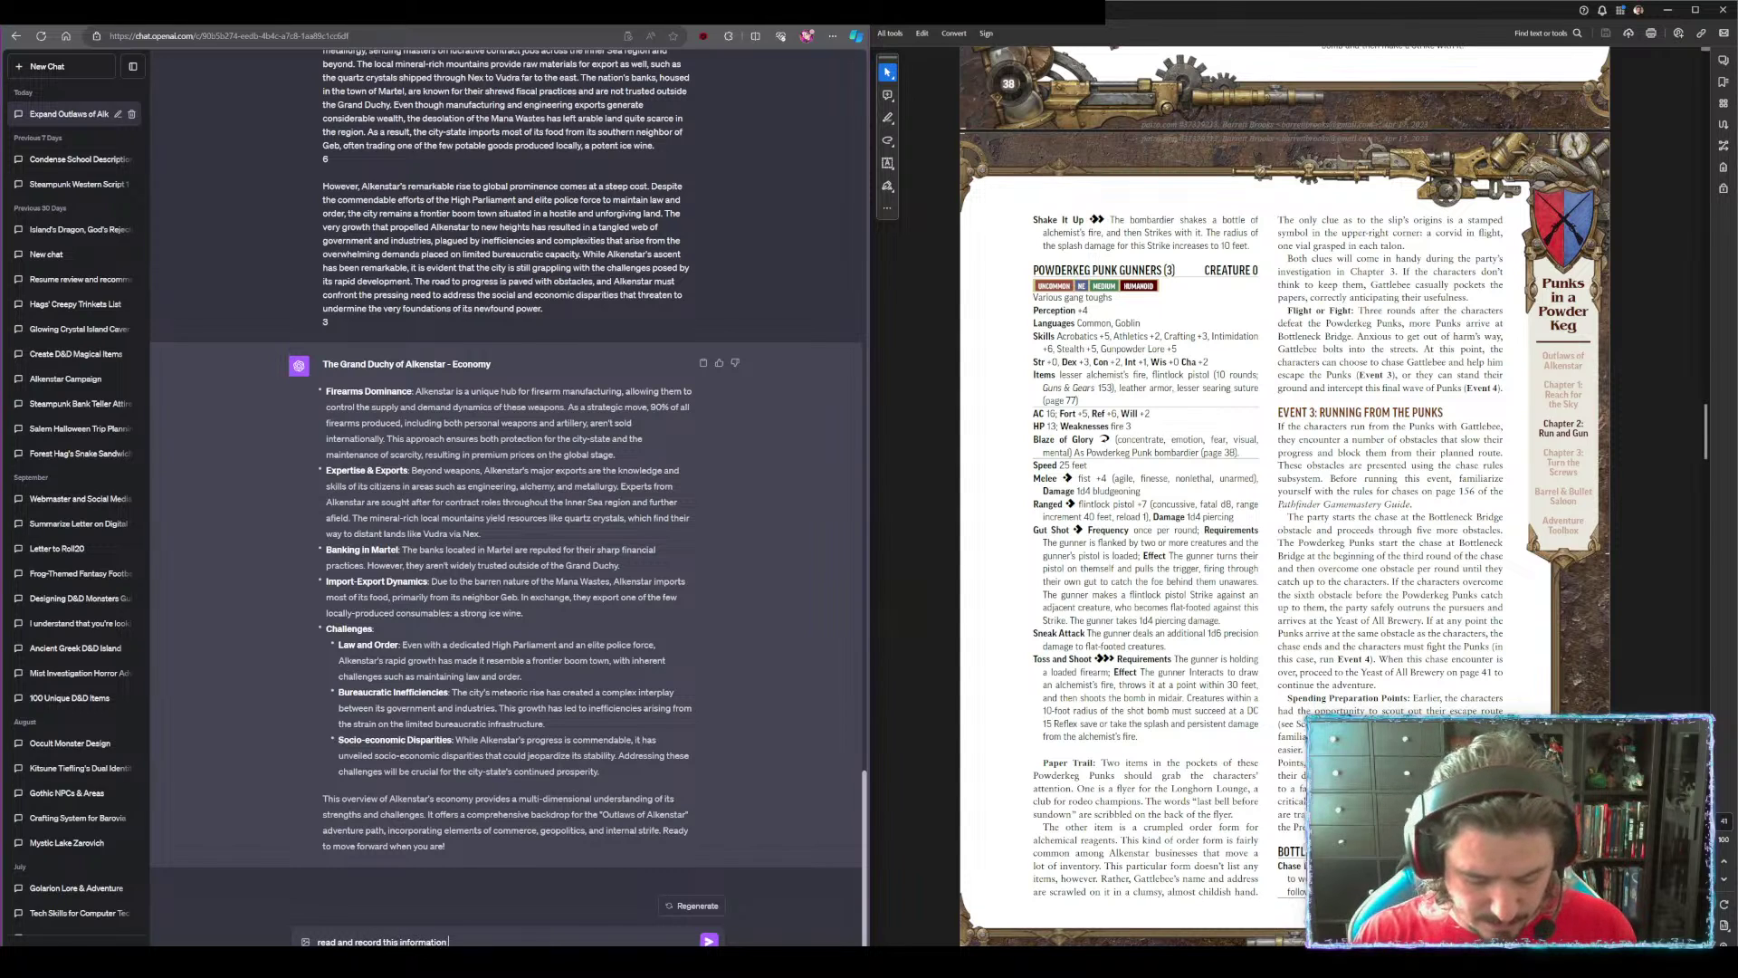
text( for later:)
key(shift+Return)
key(ctrl+v)
key(Return)
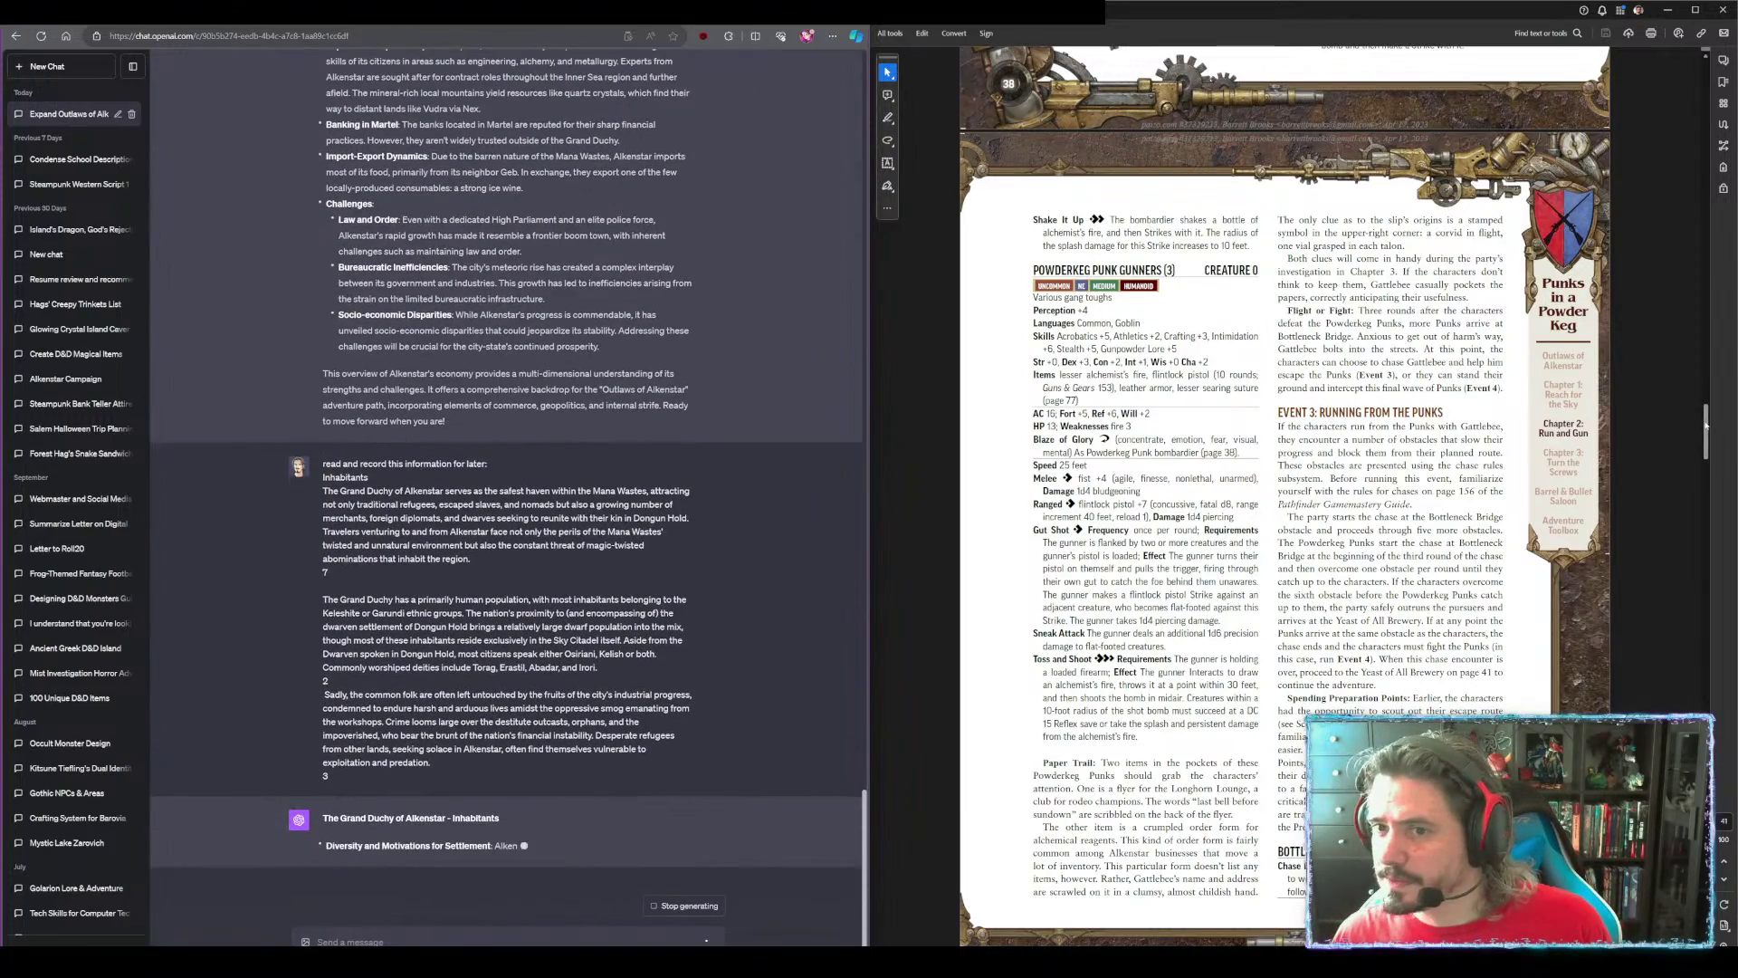
Copy the introductory paragraph beneath the Outlaws of Alkenstar title near the start of the adventure PDF
scroll(1706, 427, down, 3)
scroll(1706, 428, up, 10)
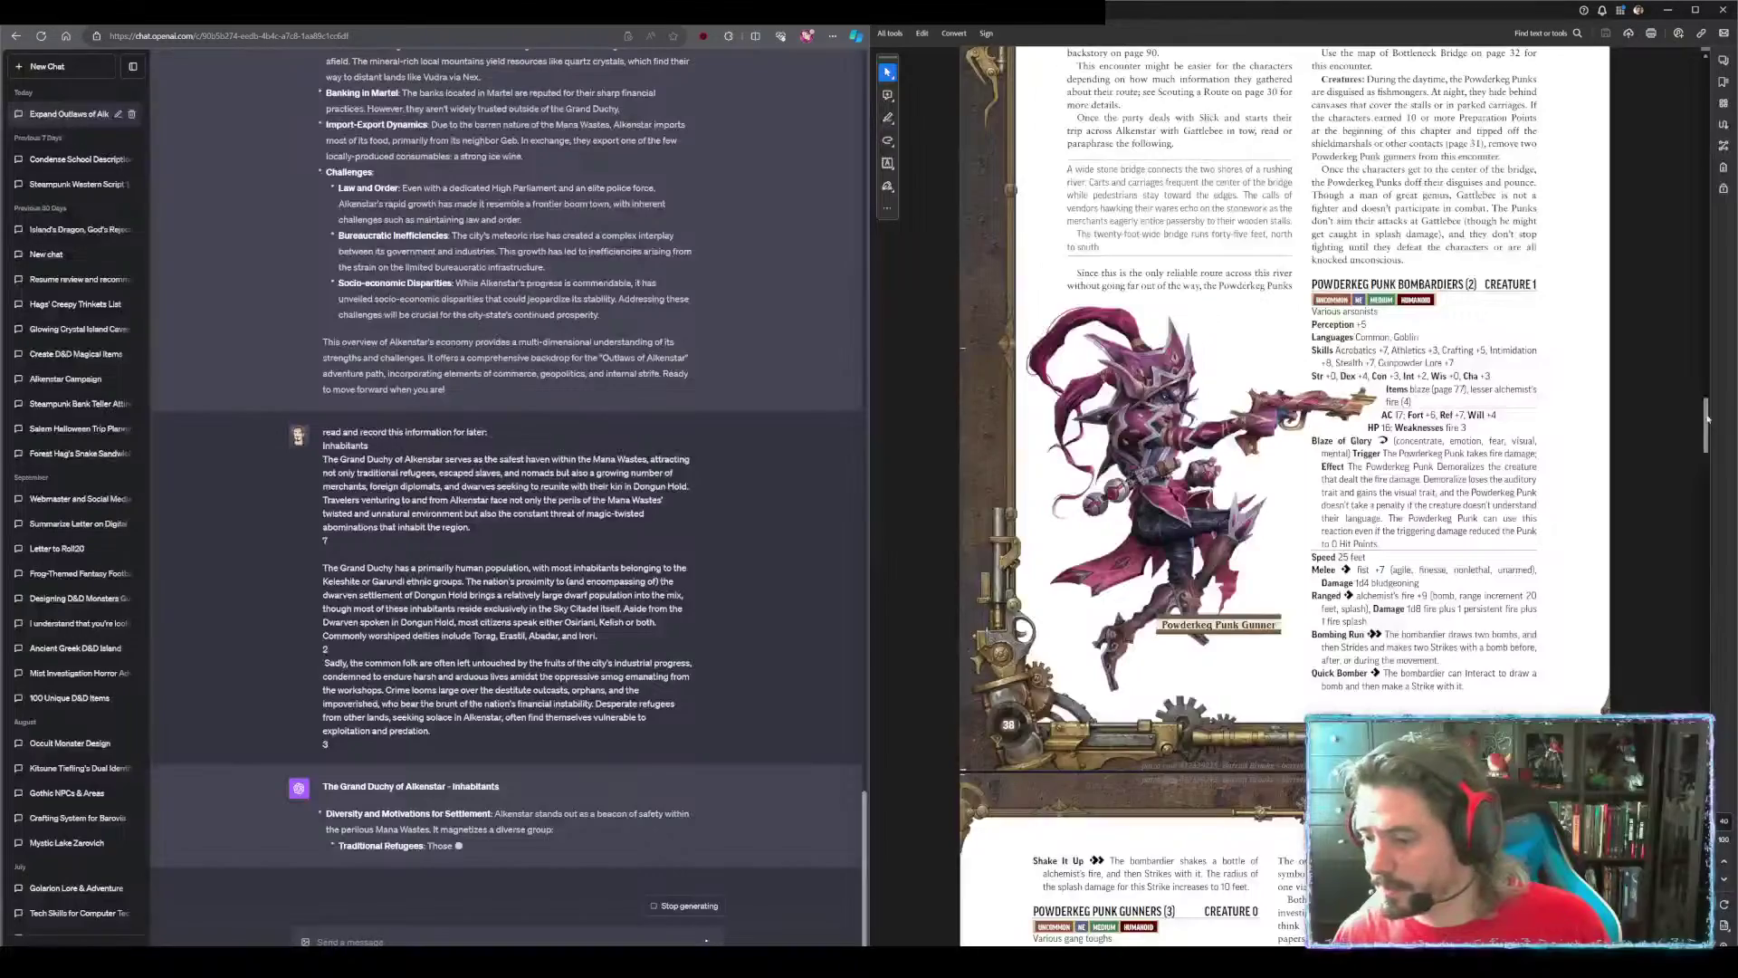
drag(1707, 418, 1681, 82)
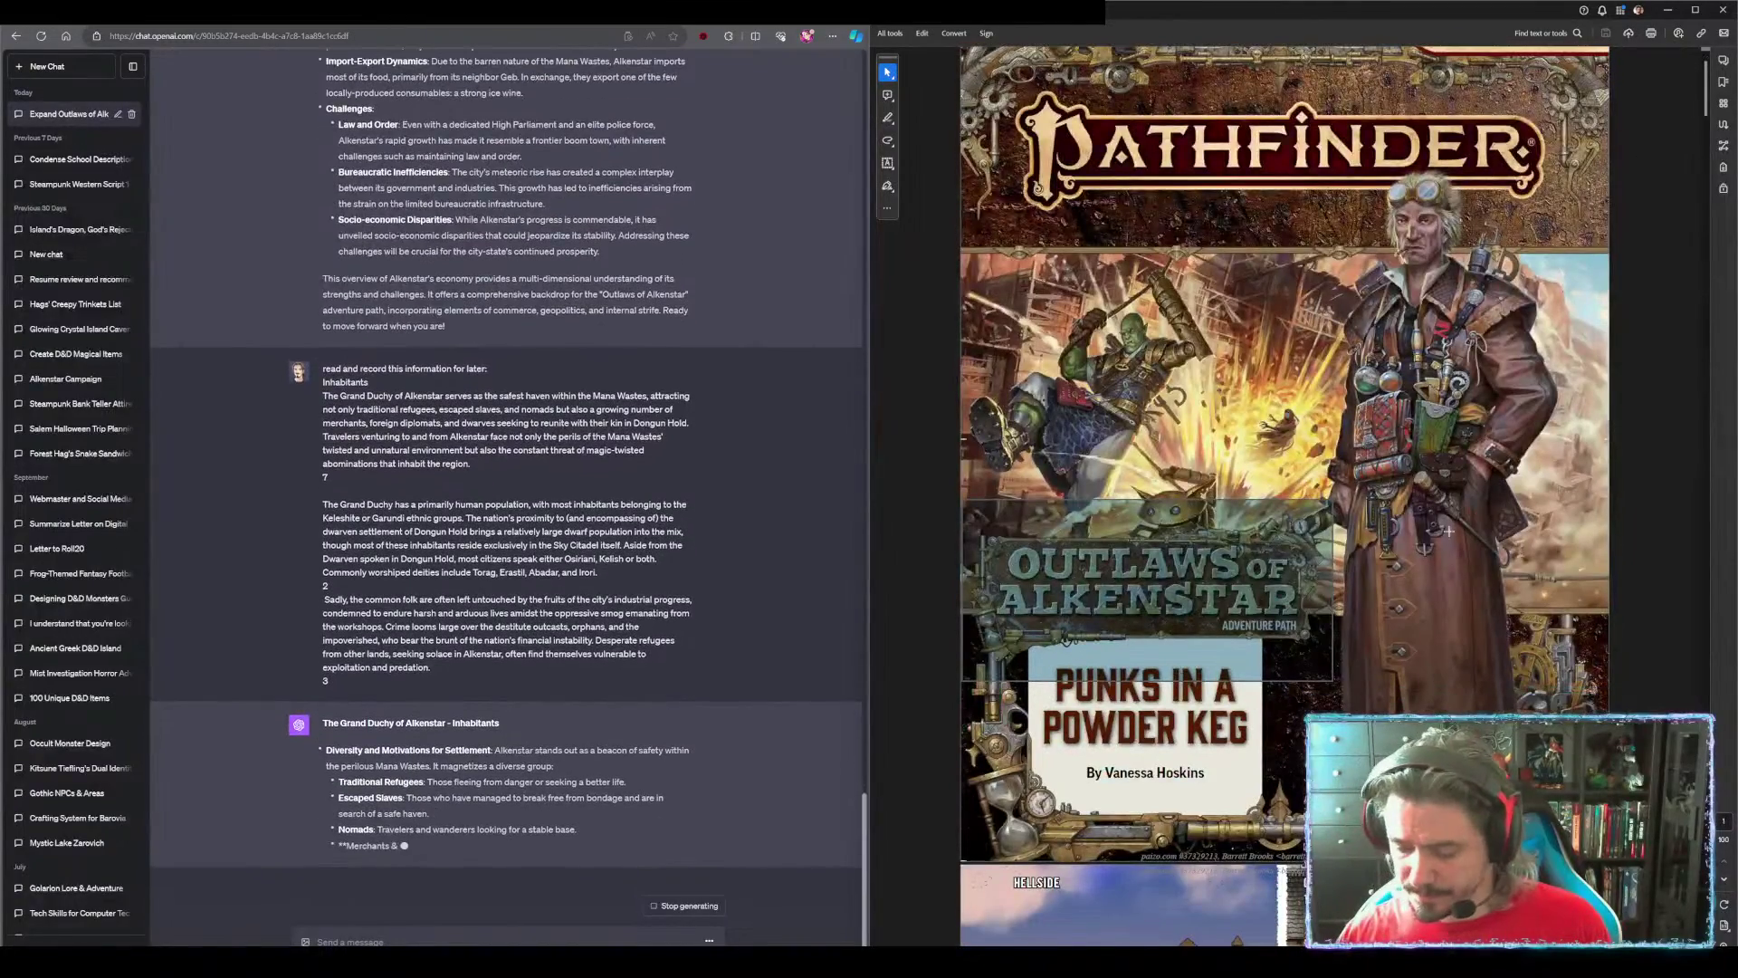
scroll(1450, 538, down, 8)
scroll(1450, 537, down, 5)
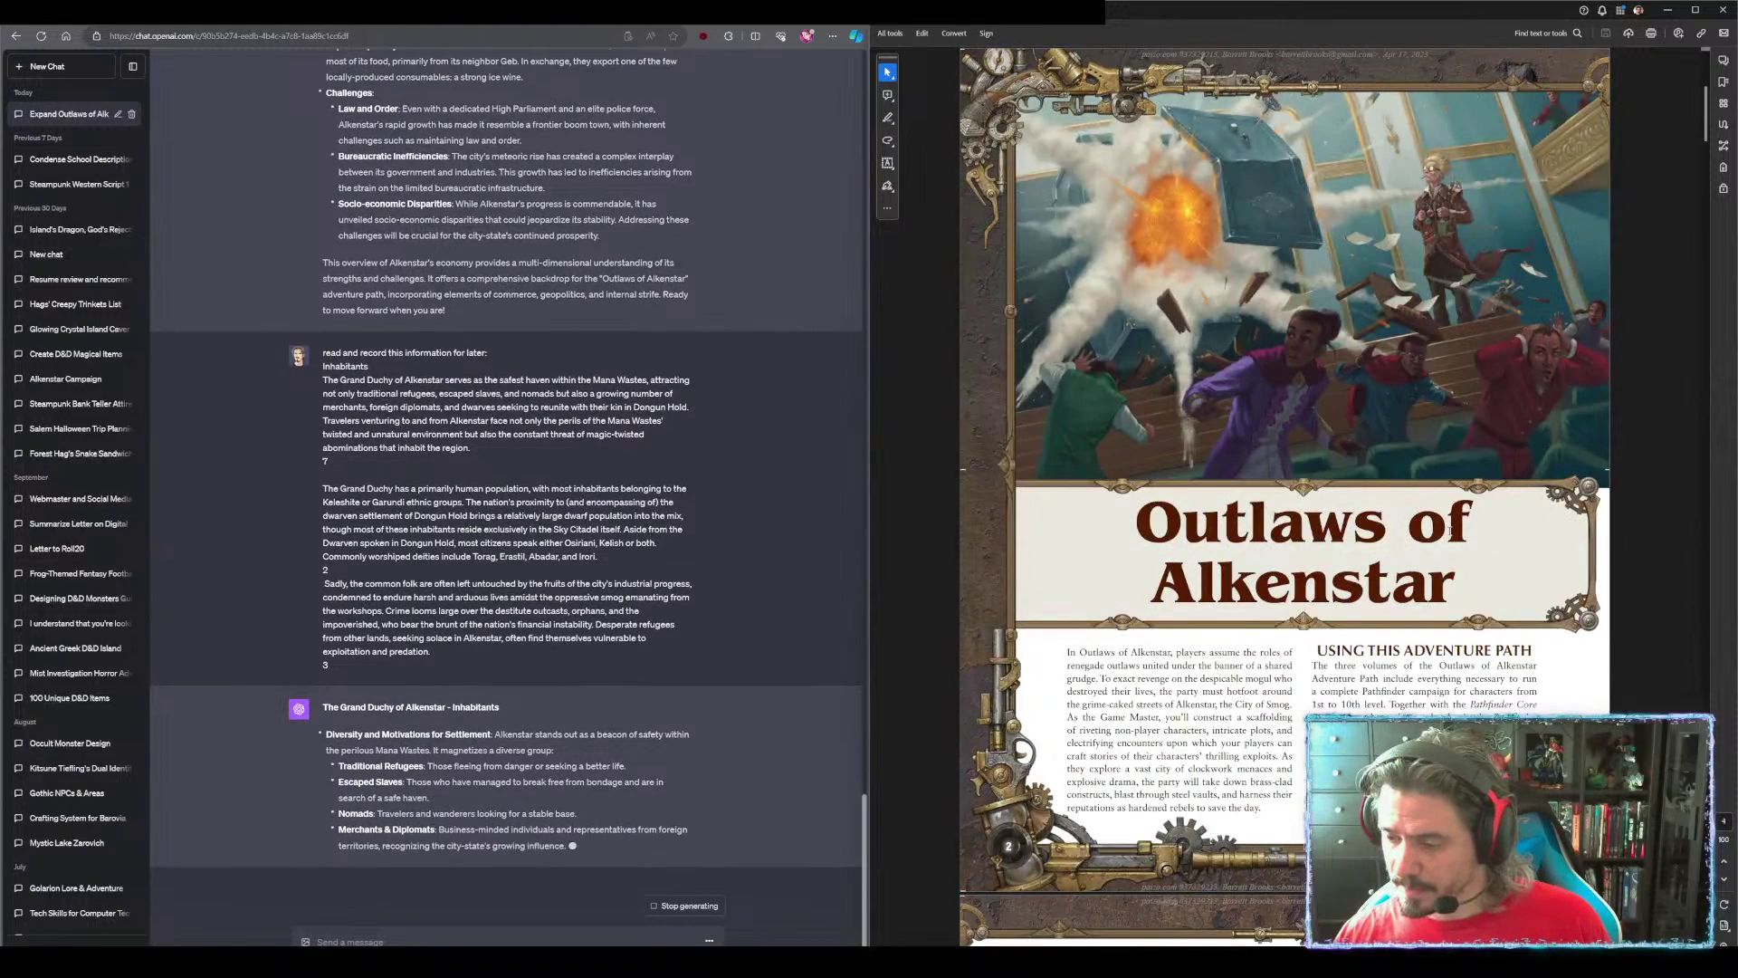
scroll(1451, 531, down, 1)
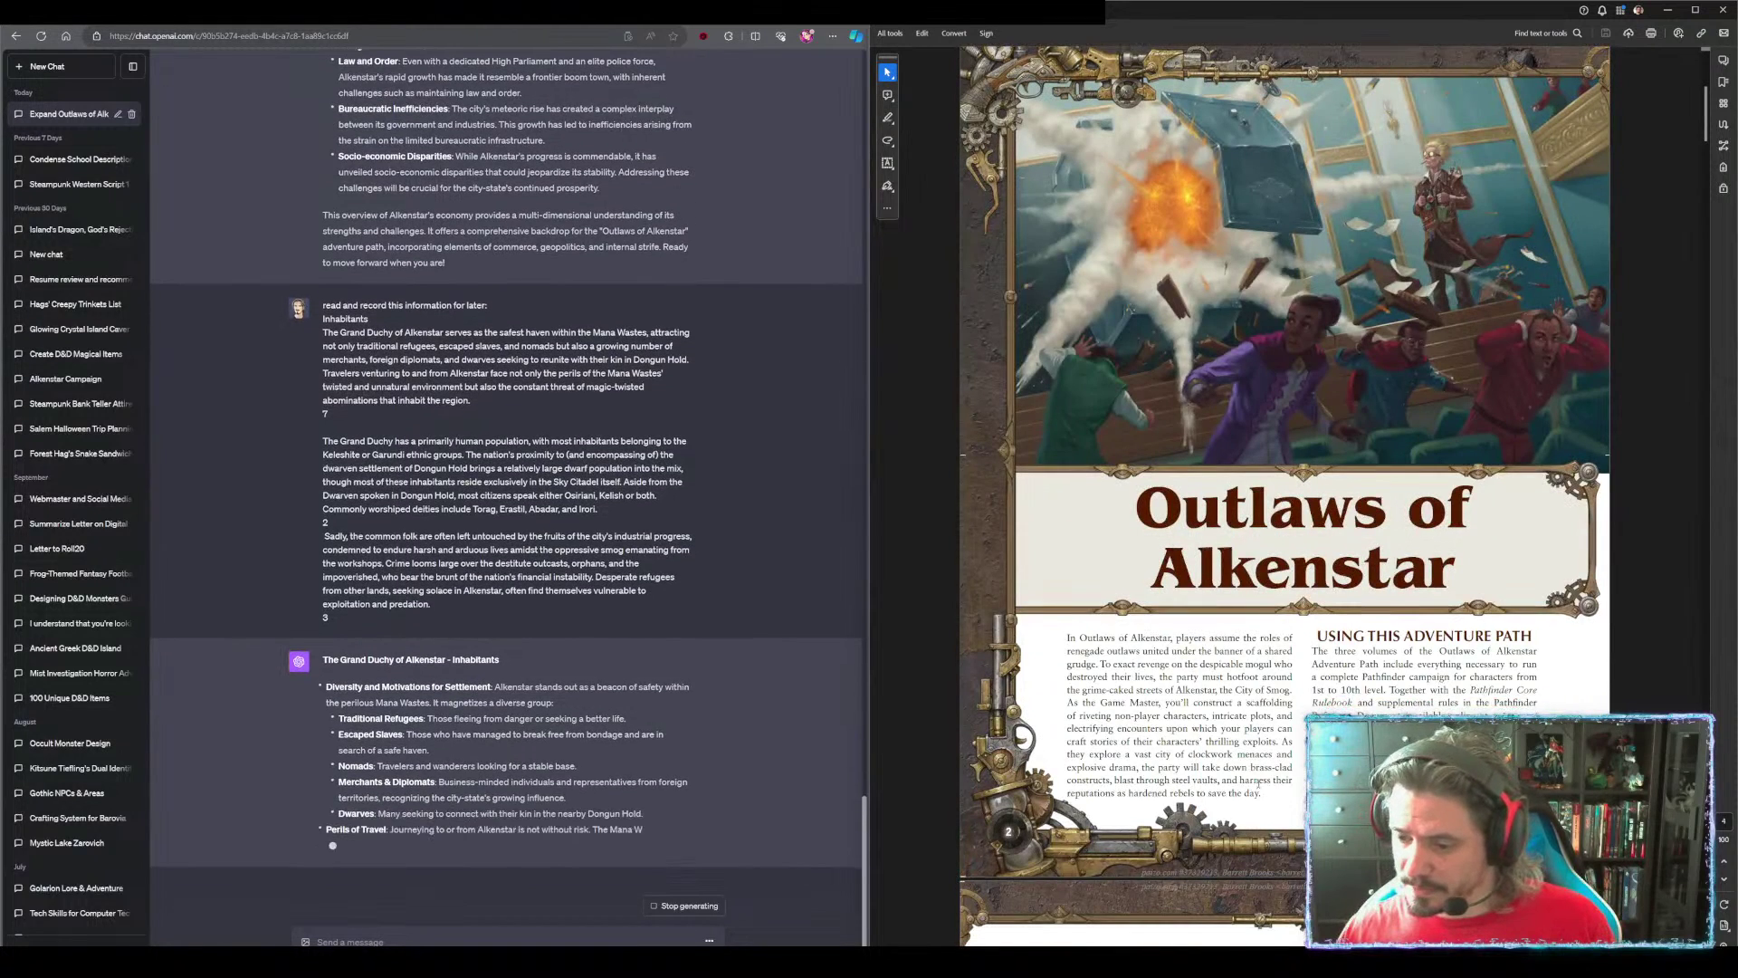
scroll(1256, 780, down, 2)
drag(1271, 692, 1158, 639)
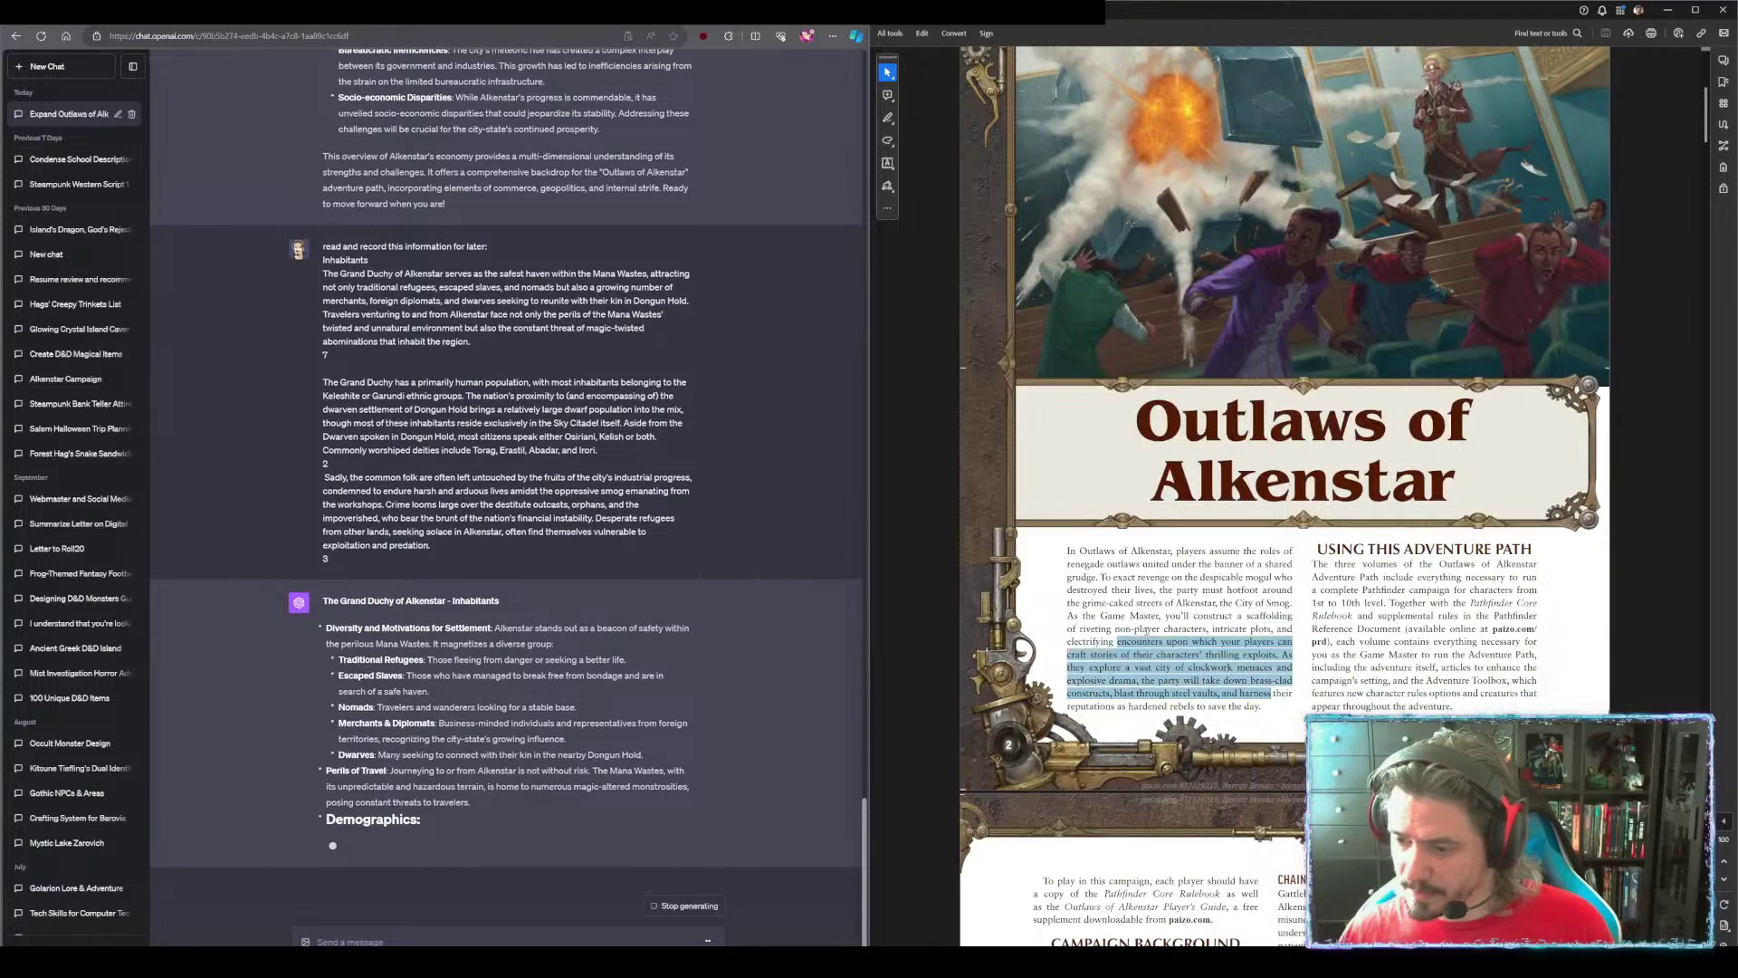
drag(1067, 551, 1271, 705)
key(ctrl+c)
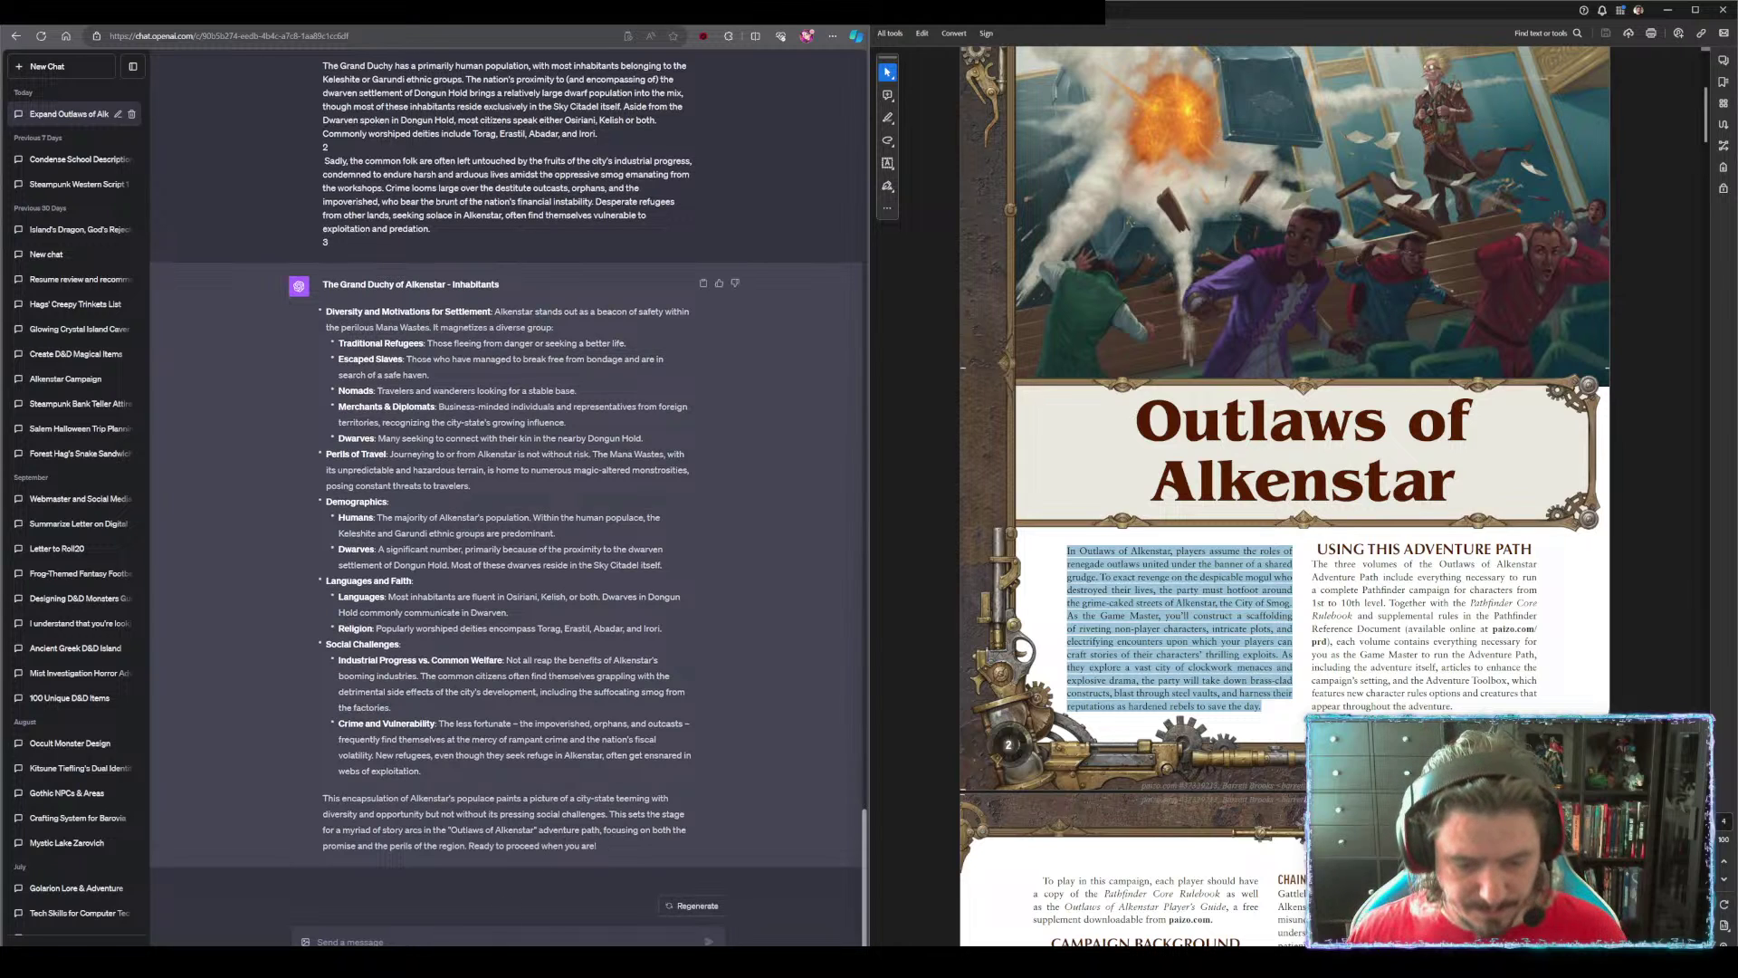
Send ChatGPT "This is the very brief description of the Outlaws of Alkenstar Adventure Path:" followed on a new line by the copied paragraph
text(This is the)
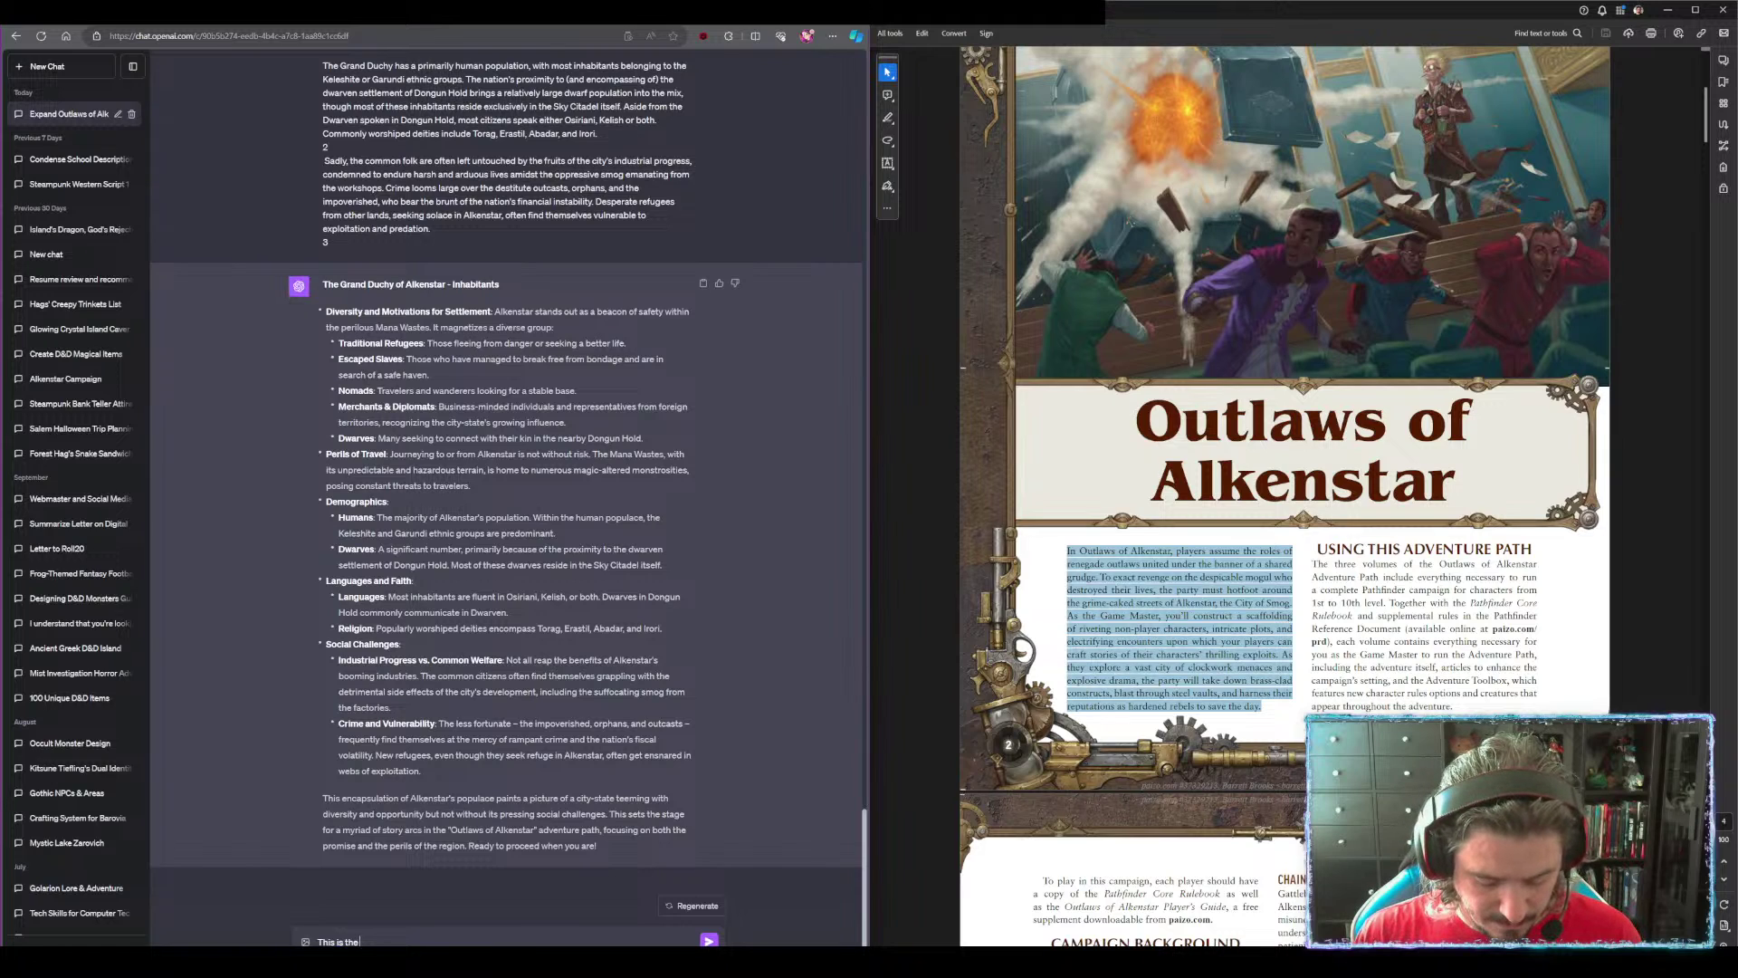
text( very brief description of the Outlaws of Alkenstar Adventure Path:)
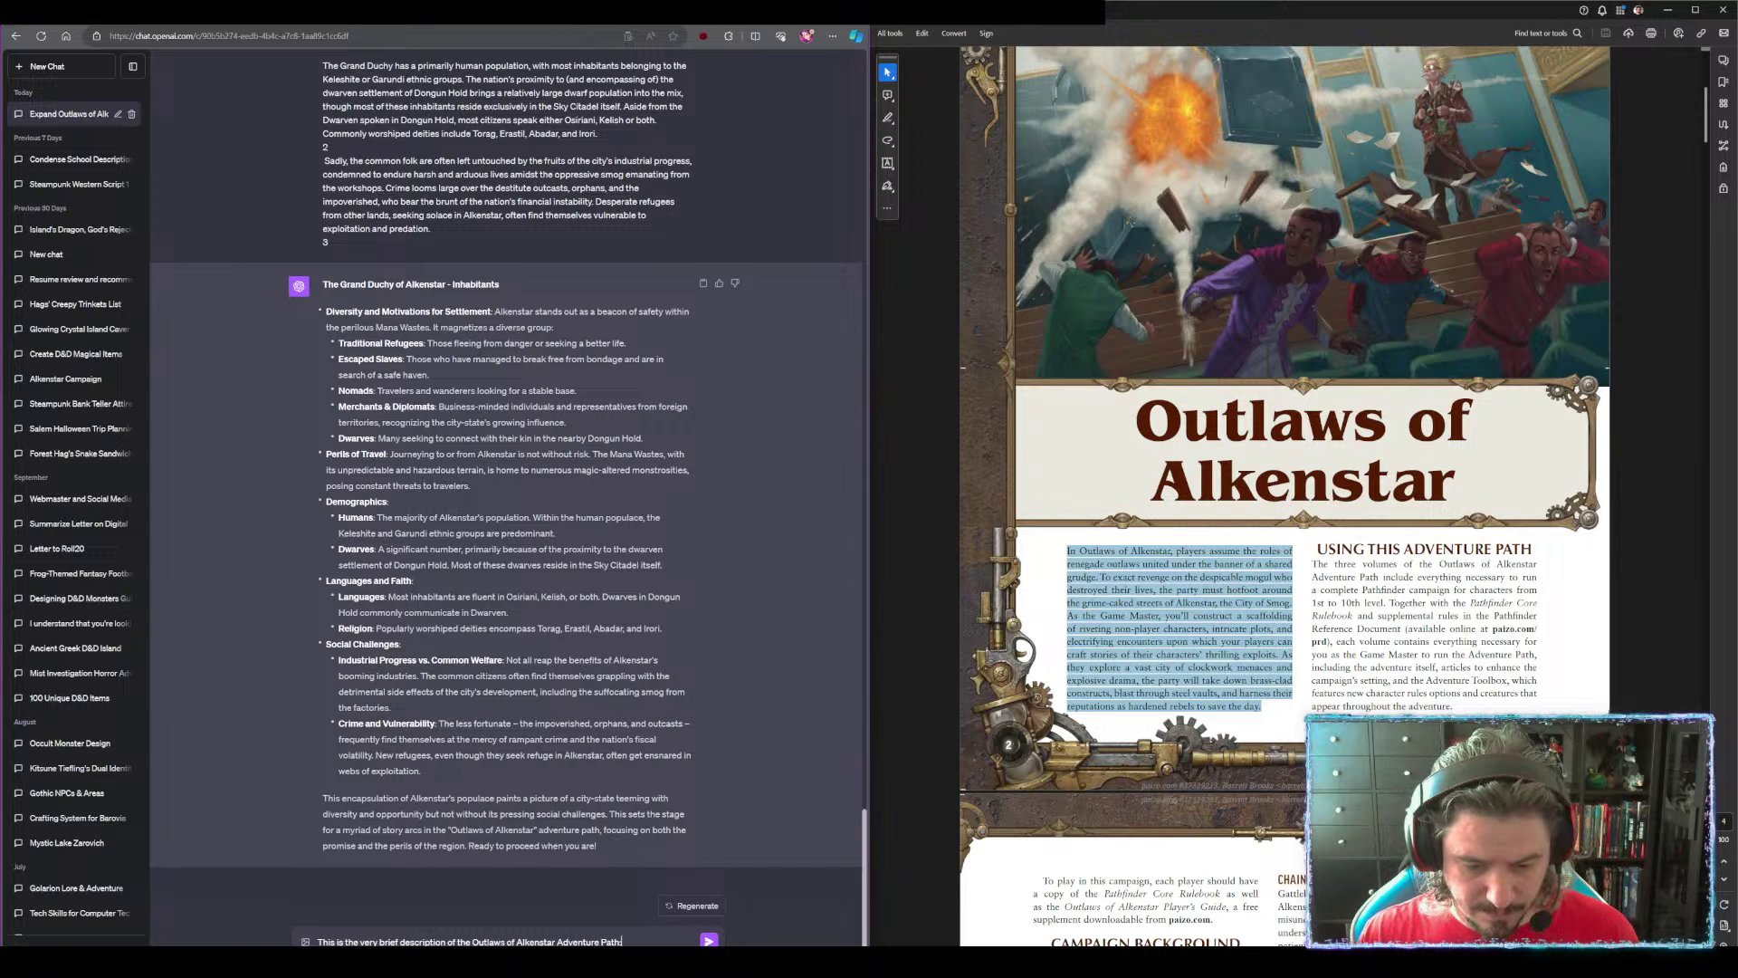
key(shift+Return)
key(ctrl+v)
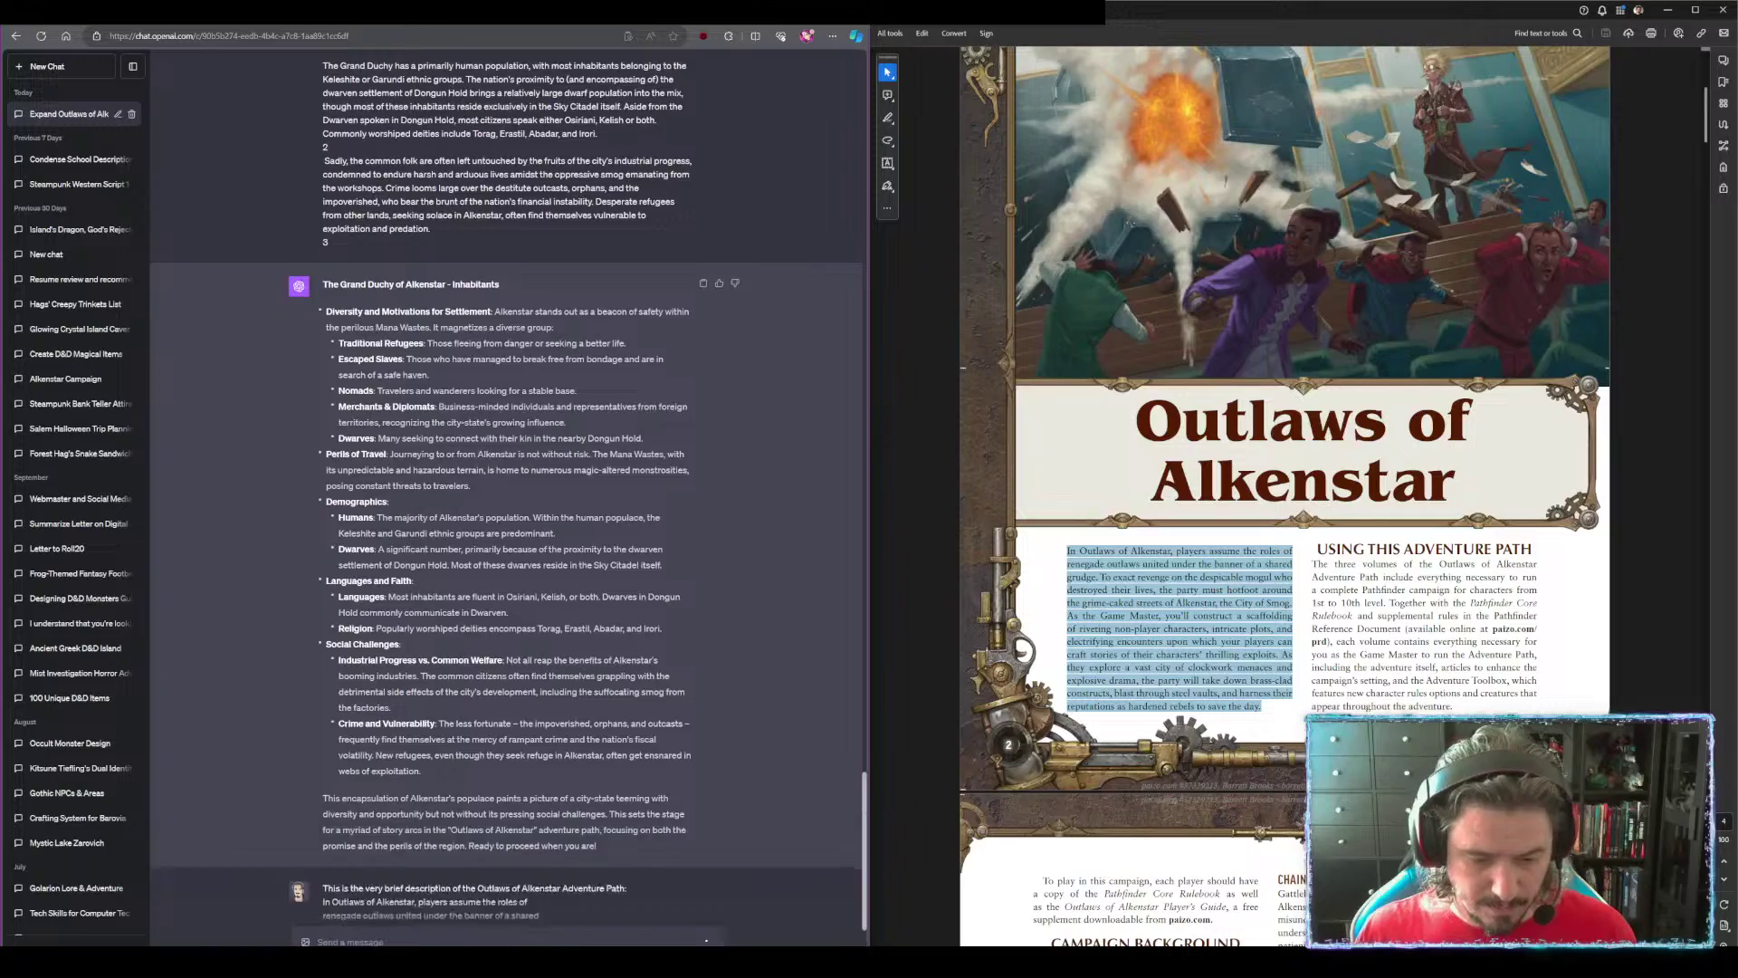
key(Return)
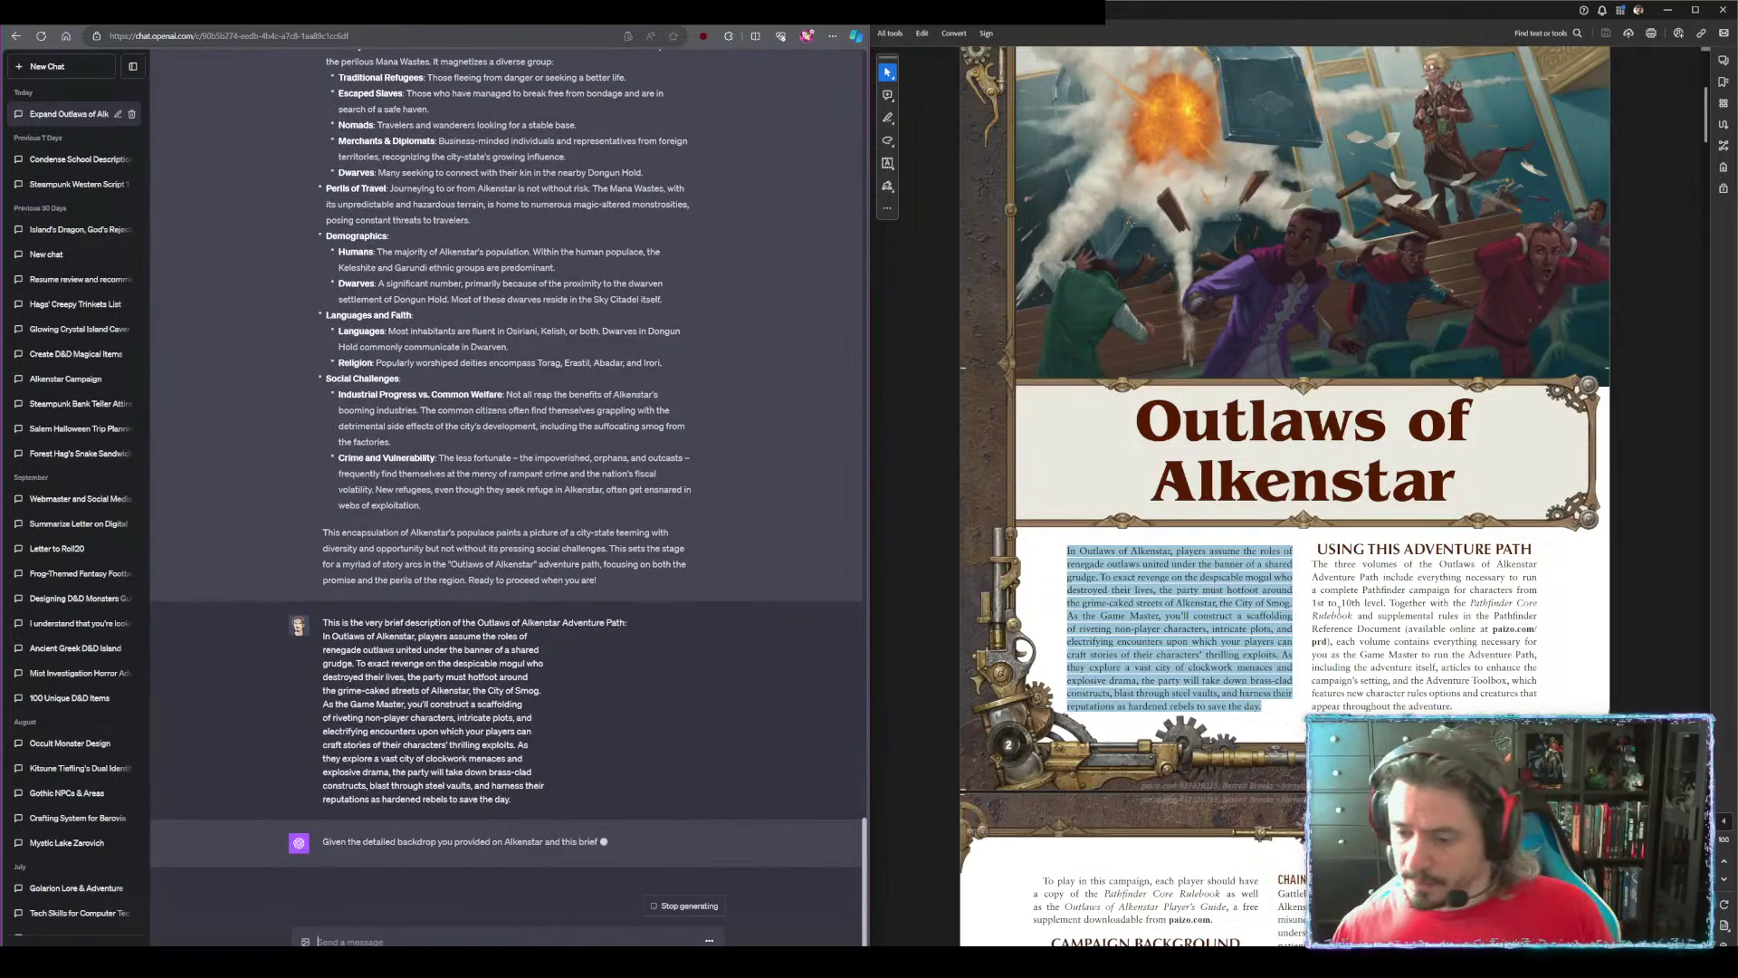
Try to select the Campaign Background text in the PDF across both columns and onto the following page
scroll(1374, 665, down, 1)
scroll(1374, 665, down, 5)
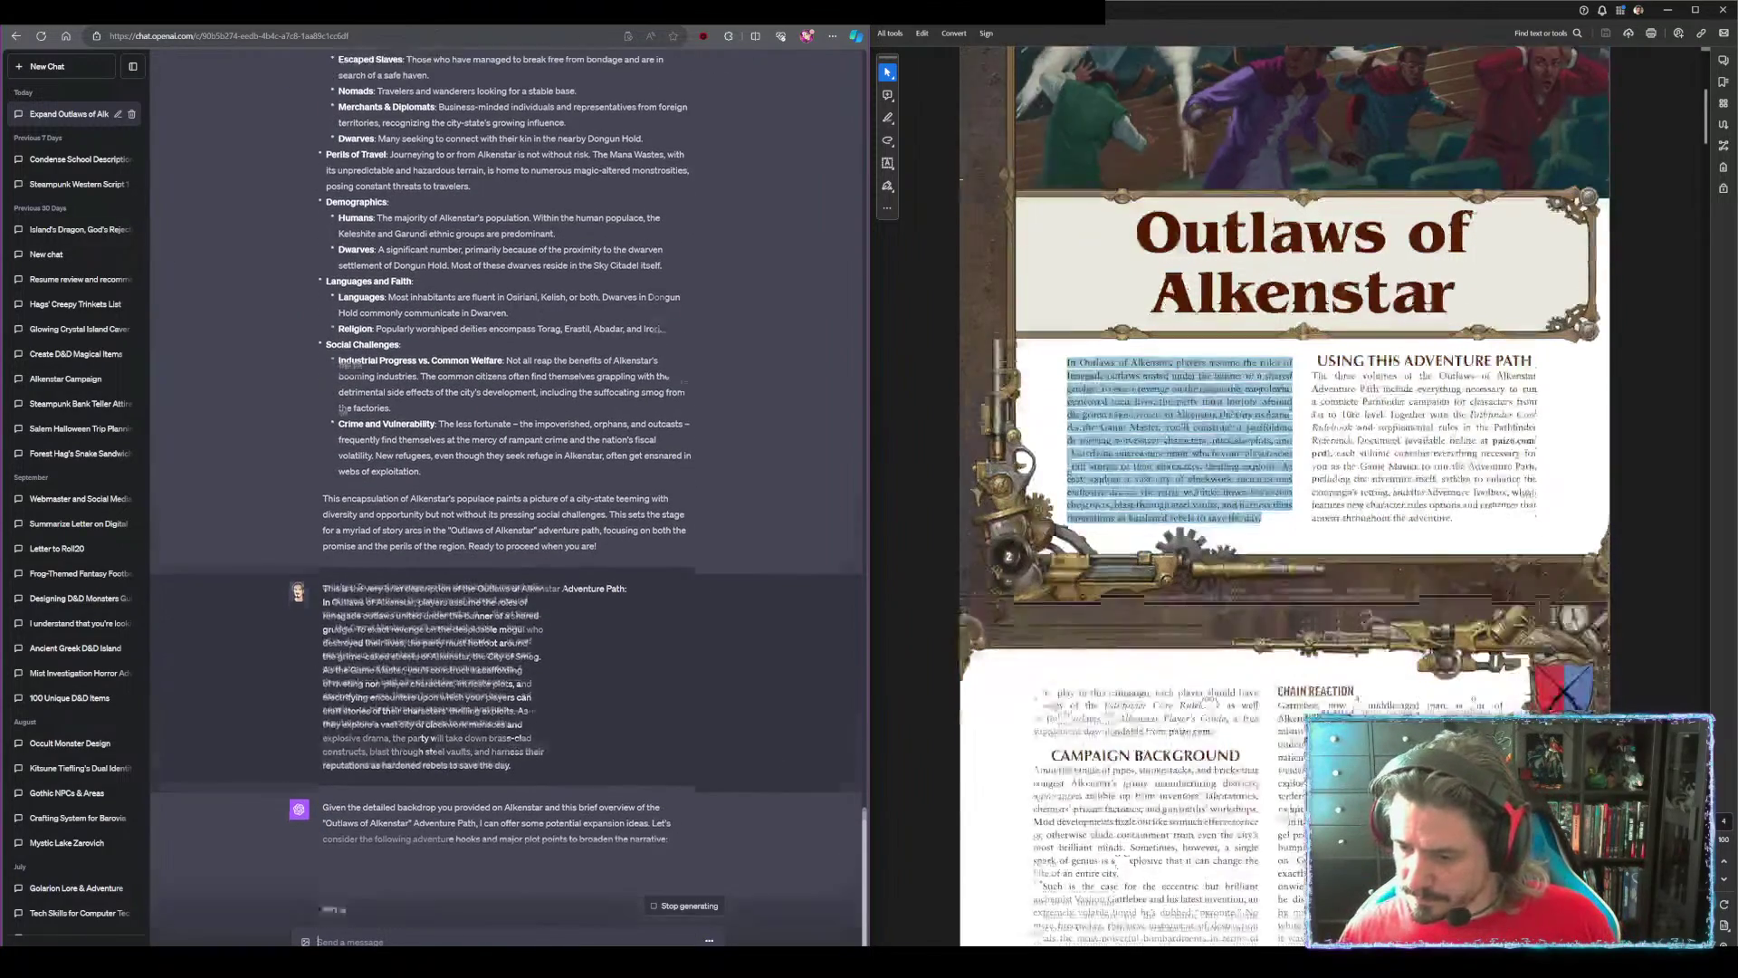
scroll(1048, 374, down, 4)
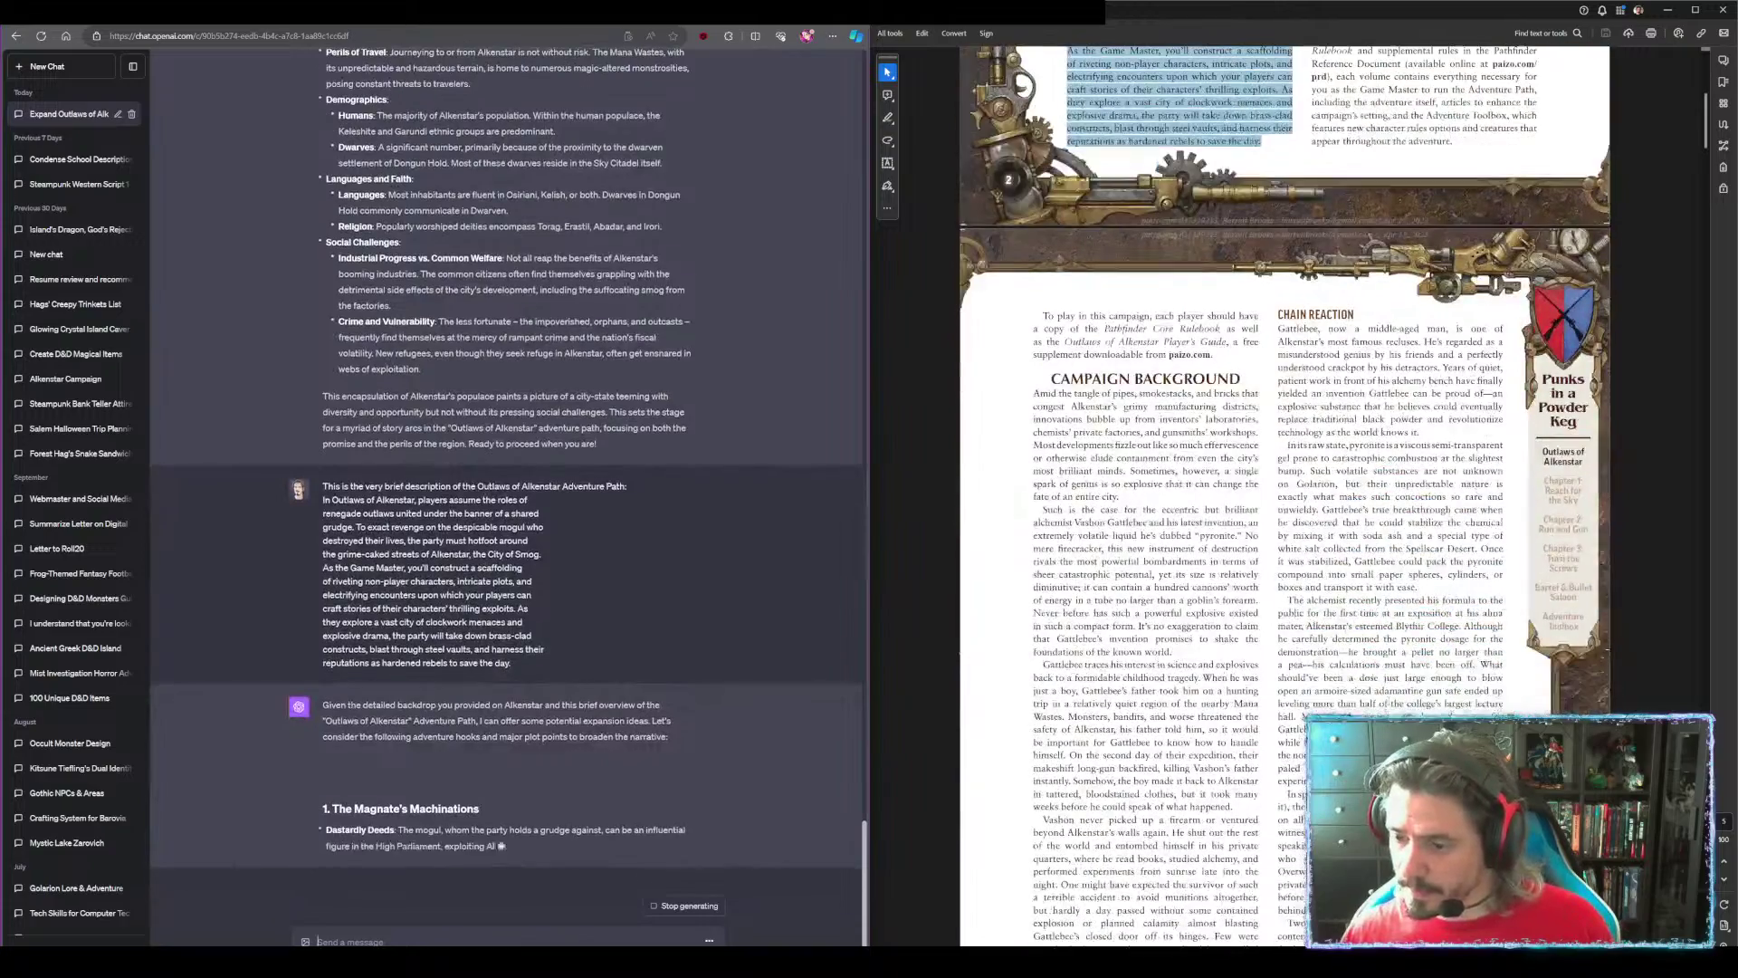
drag(1048, 374, 1391, 510)
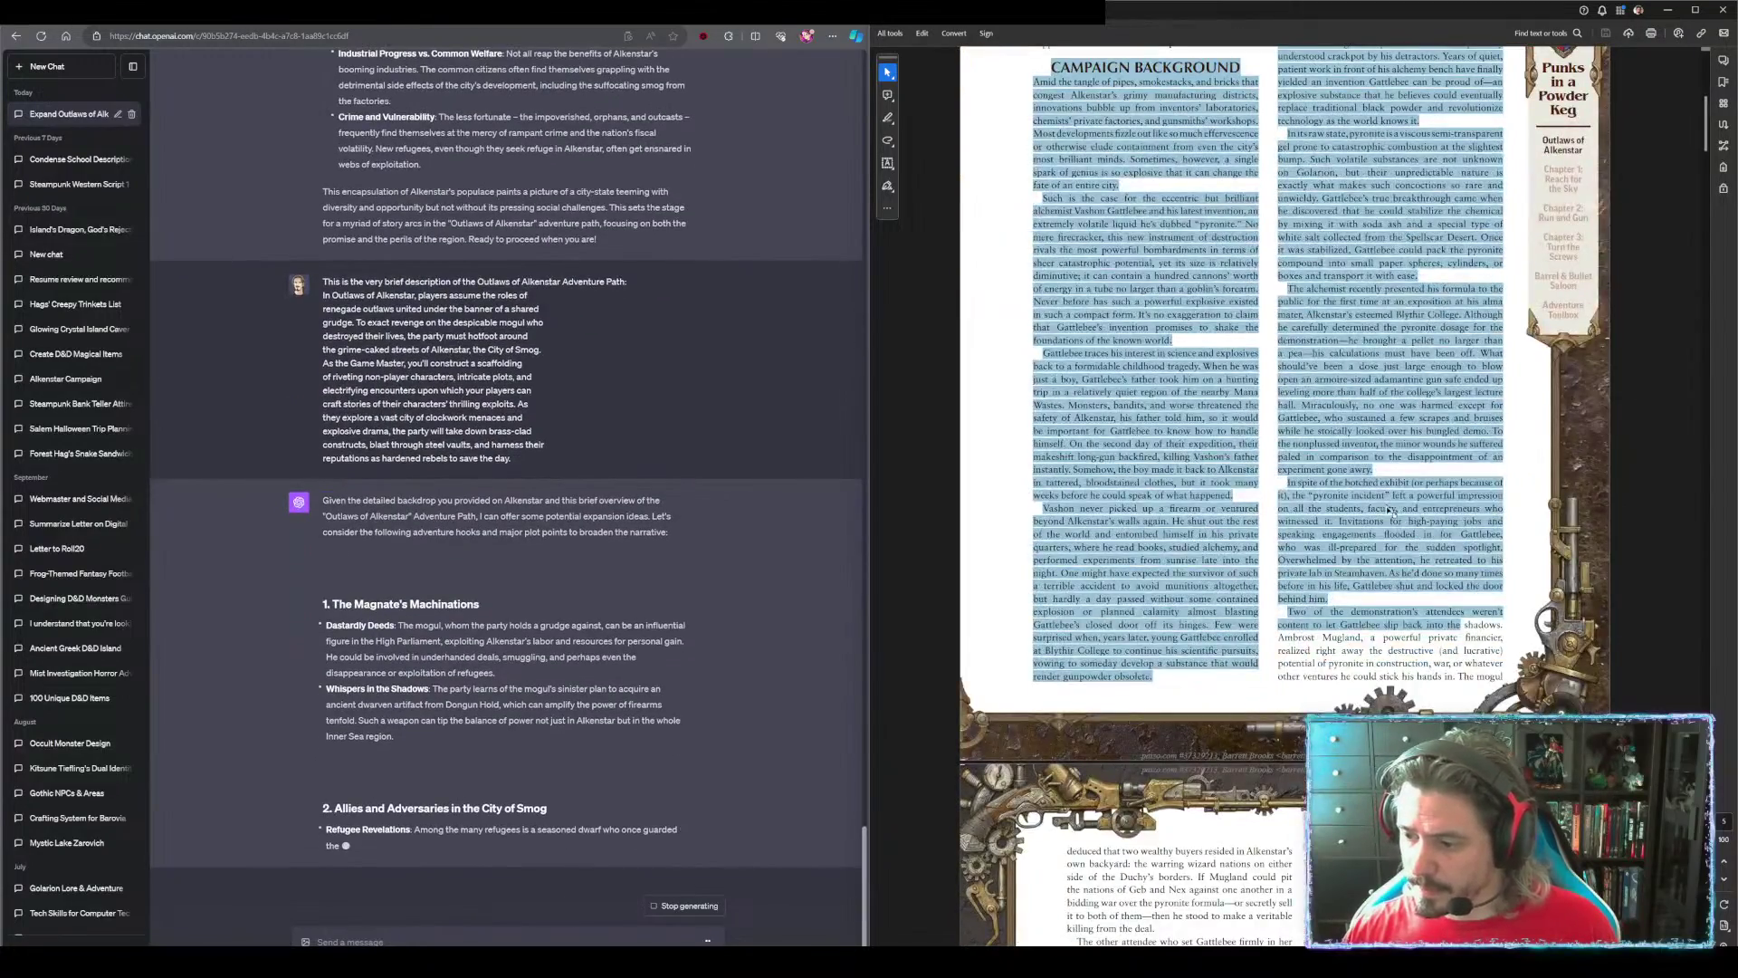
scroll(1391, 510, down, 5)
mouse_move(1147, 225)
mouse_down()
mouse_move(1131, 237)
mouse_move(1144, 559)
mouse_move(1146, 251)
mouse_up()
scroll(1386, 508, up, 4)
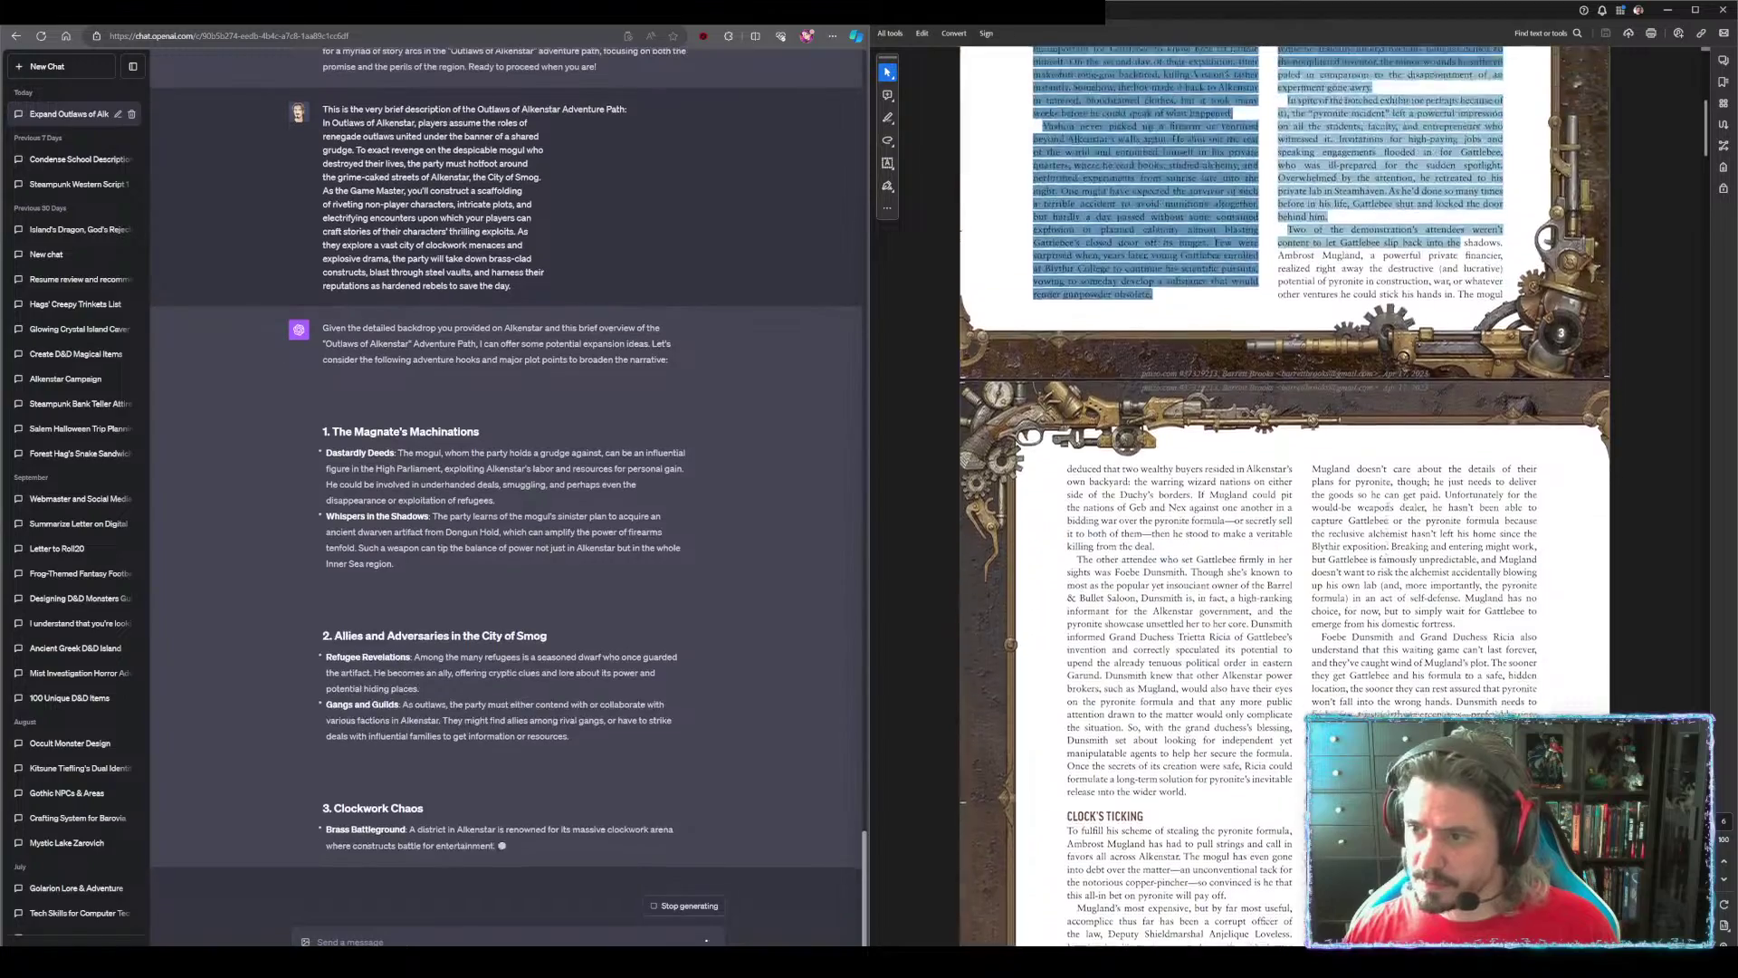
scroll(1387, 507, up, 1)
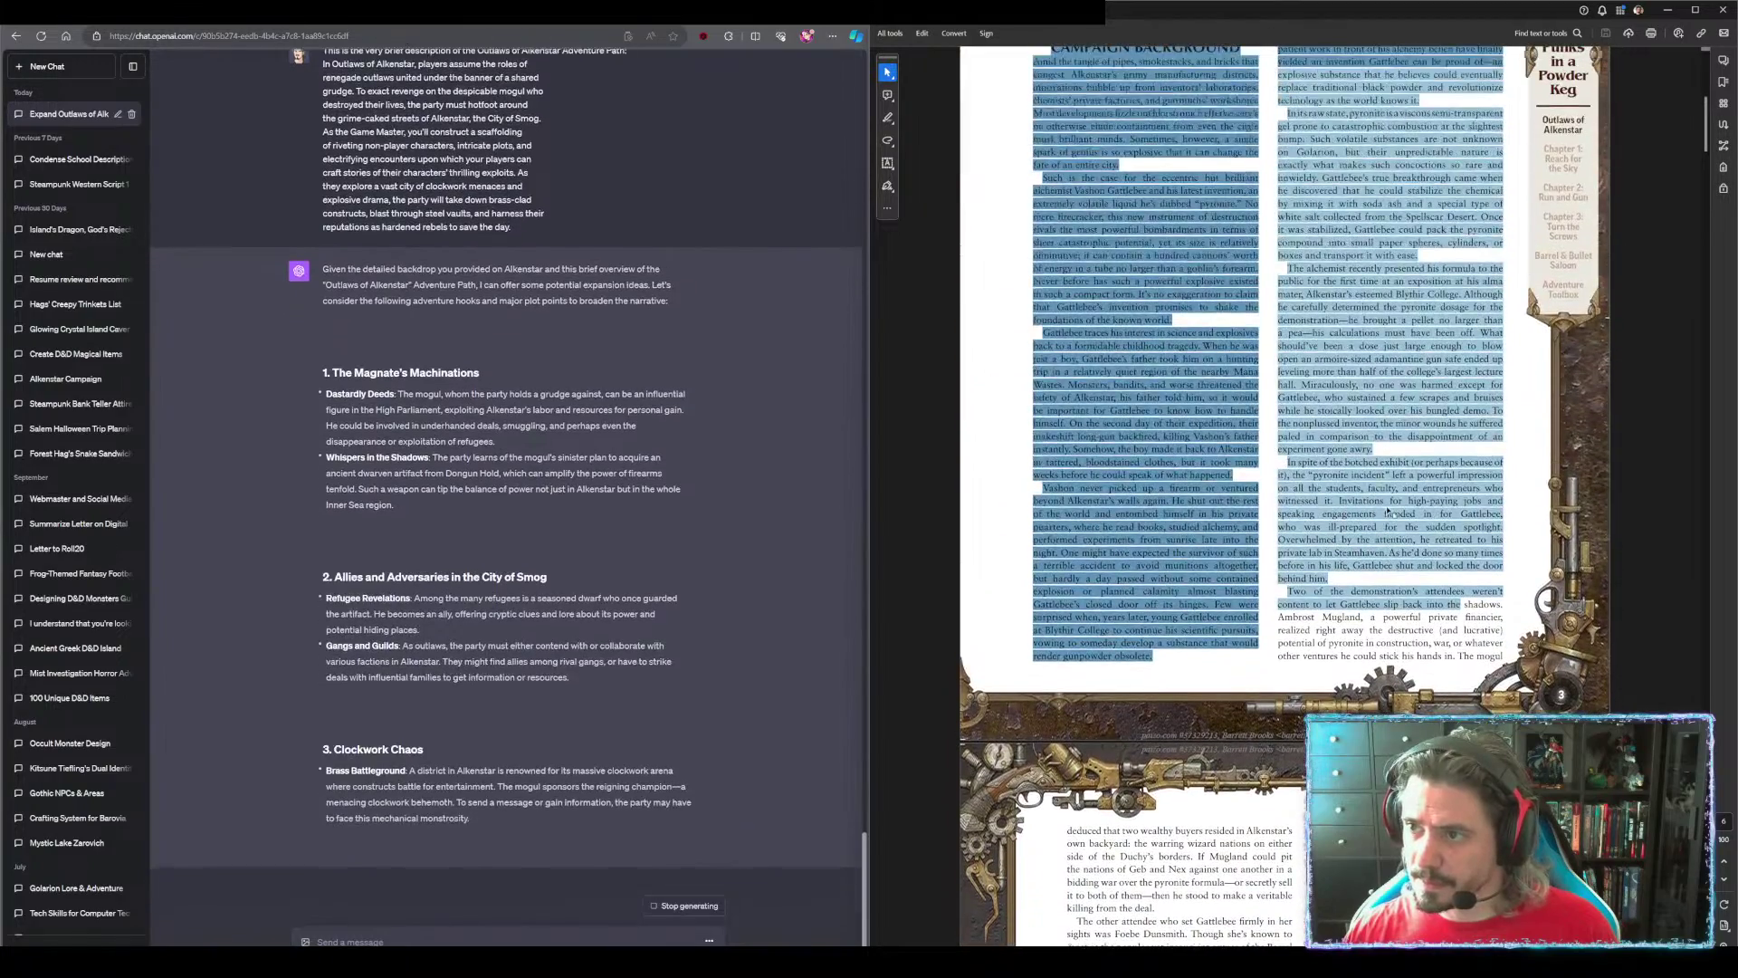
drag(1387, 508, 1496, 66)
click(1392, 298)
Copy the first column of the PDF's Campaign Background section, from its heading through "render gunpowder obsolete."
scroll(1059, 104, up, 1)
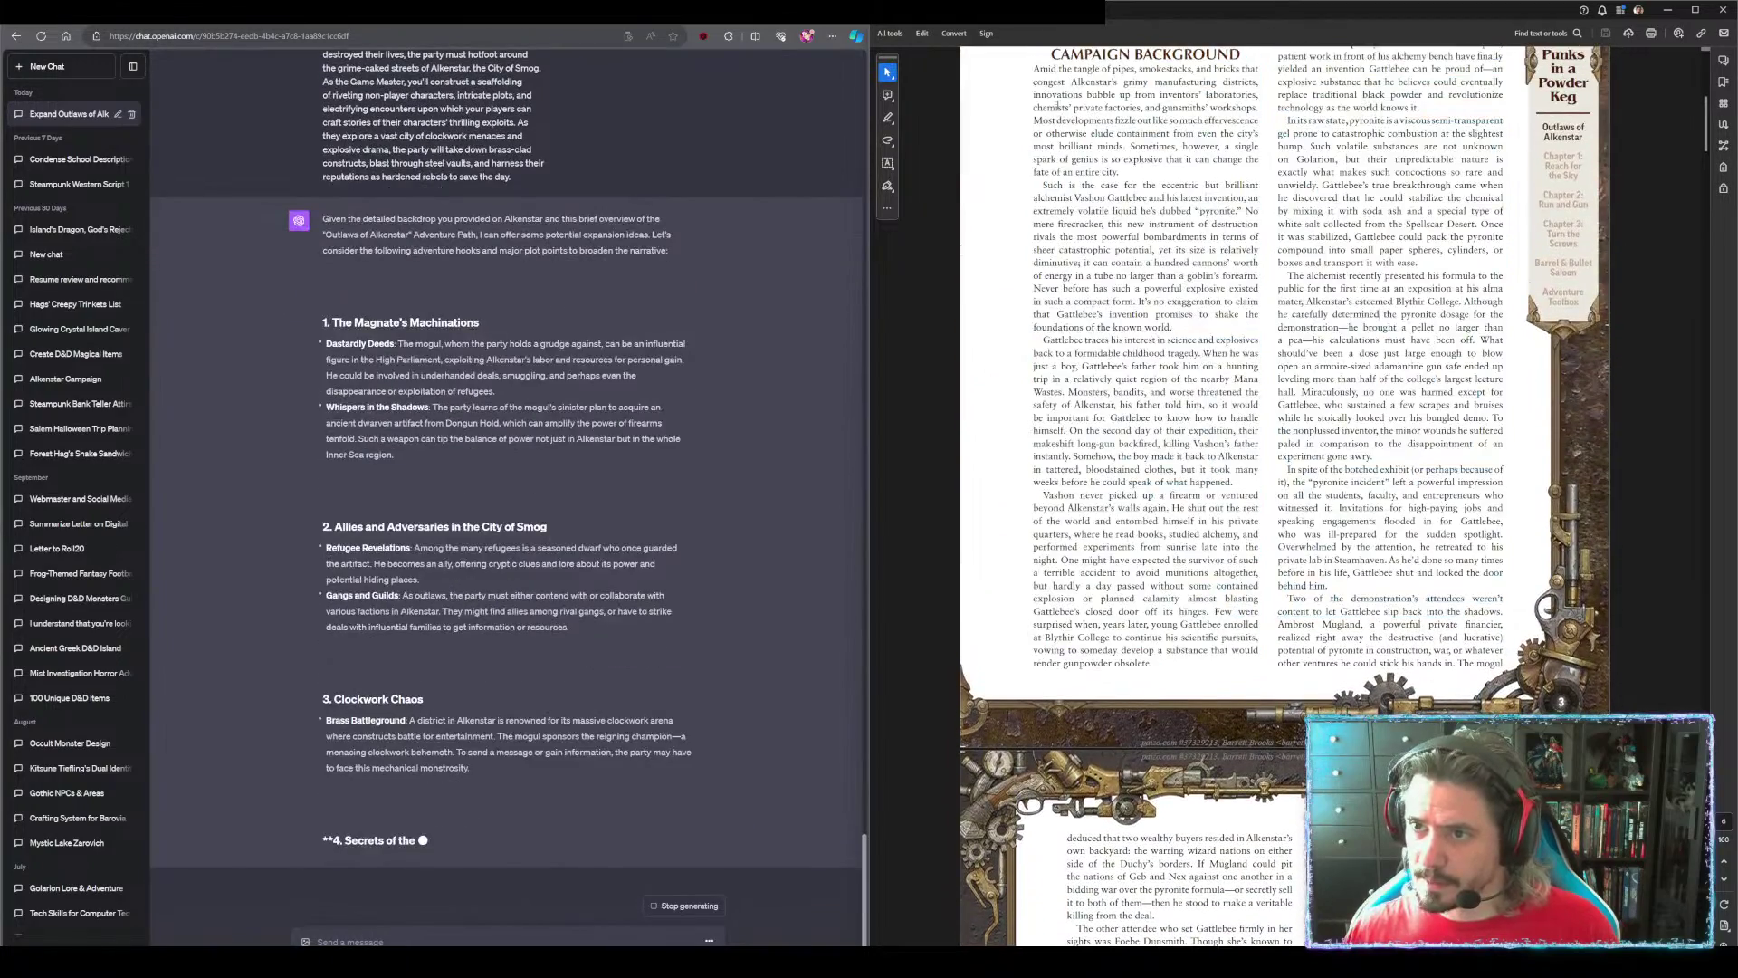
drag(1048, 58, 1161, 670)
key(ctrl+c)
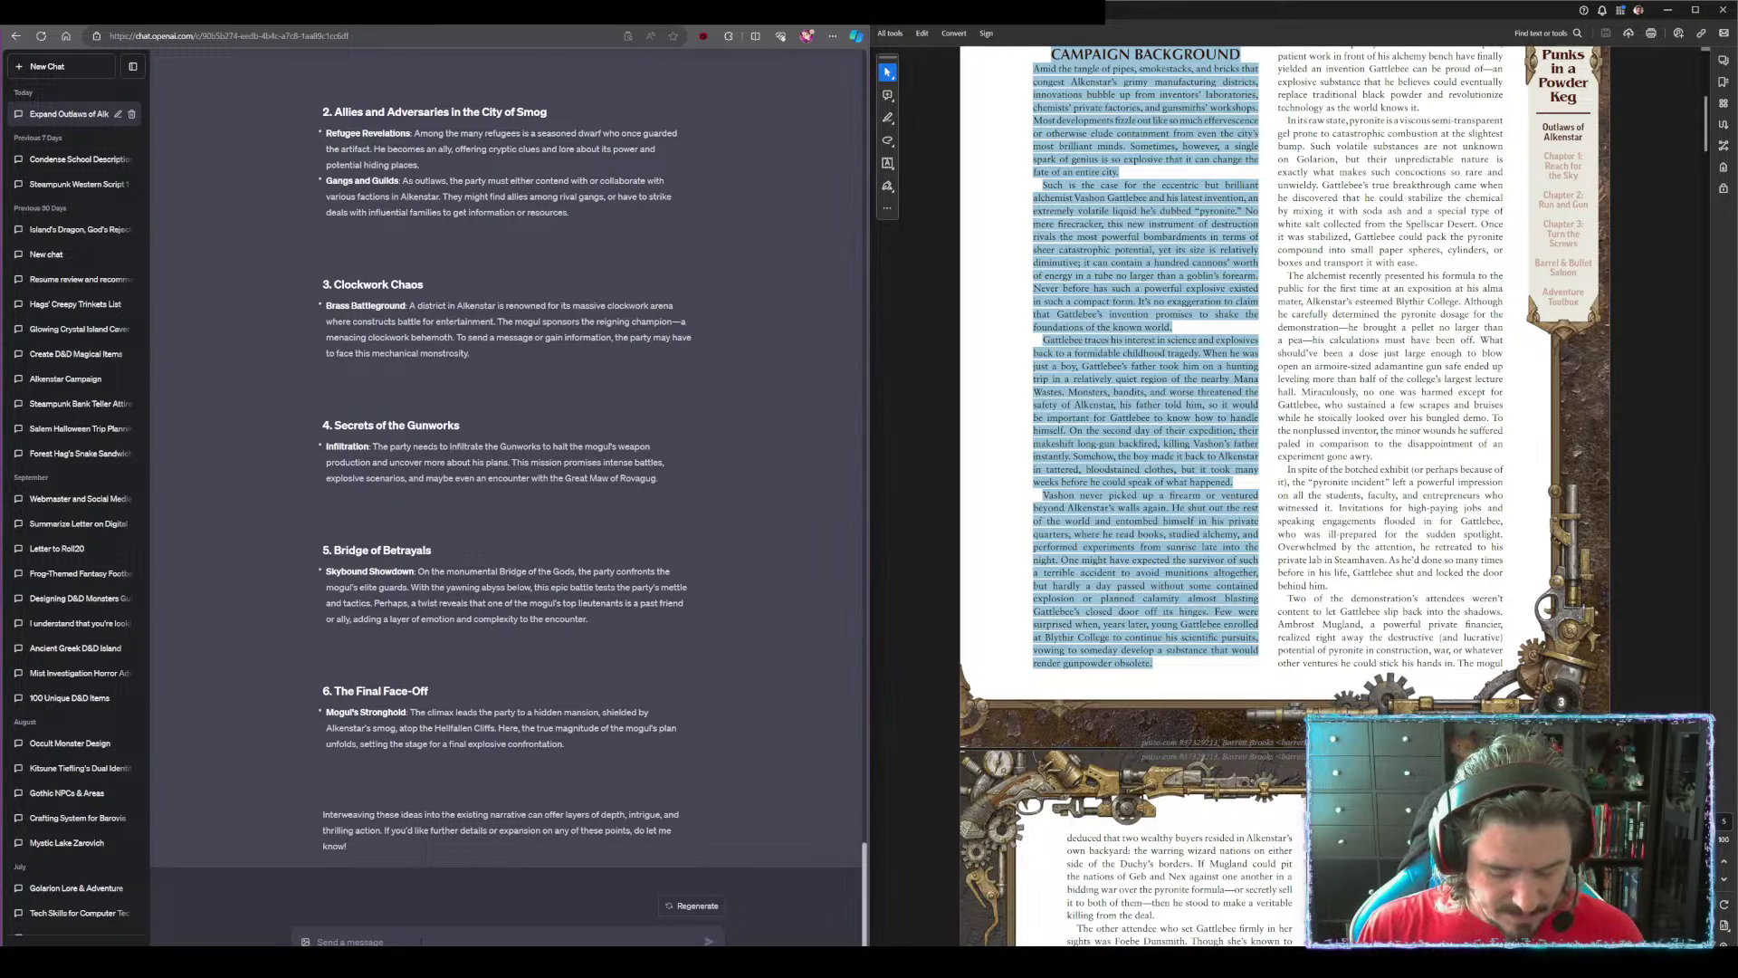
Send ChatGPT the message "Please forget the last thing you did, I didn't need you to rewrite the campaign."
text(Please forget the last thin)
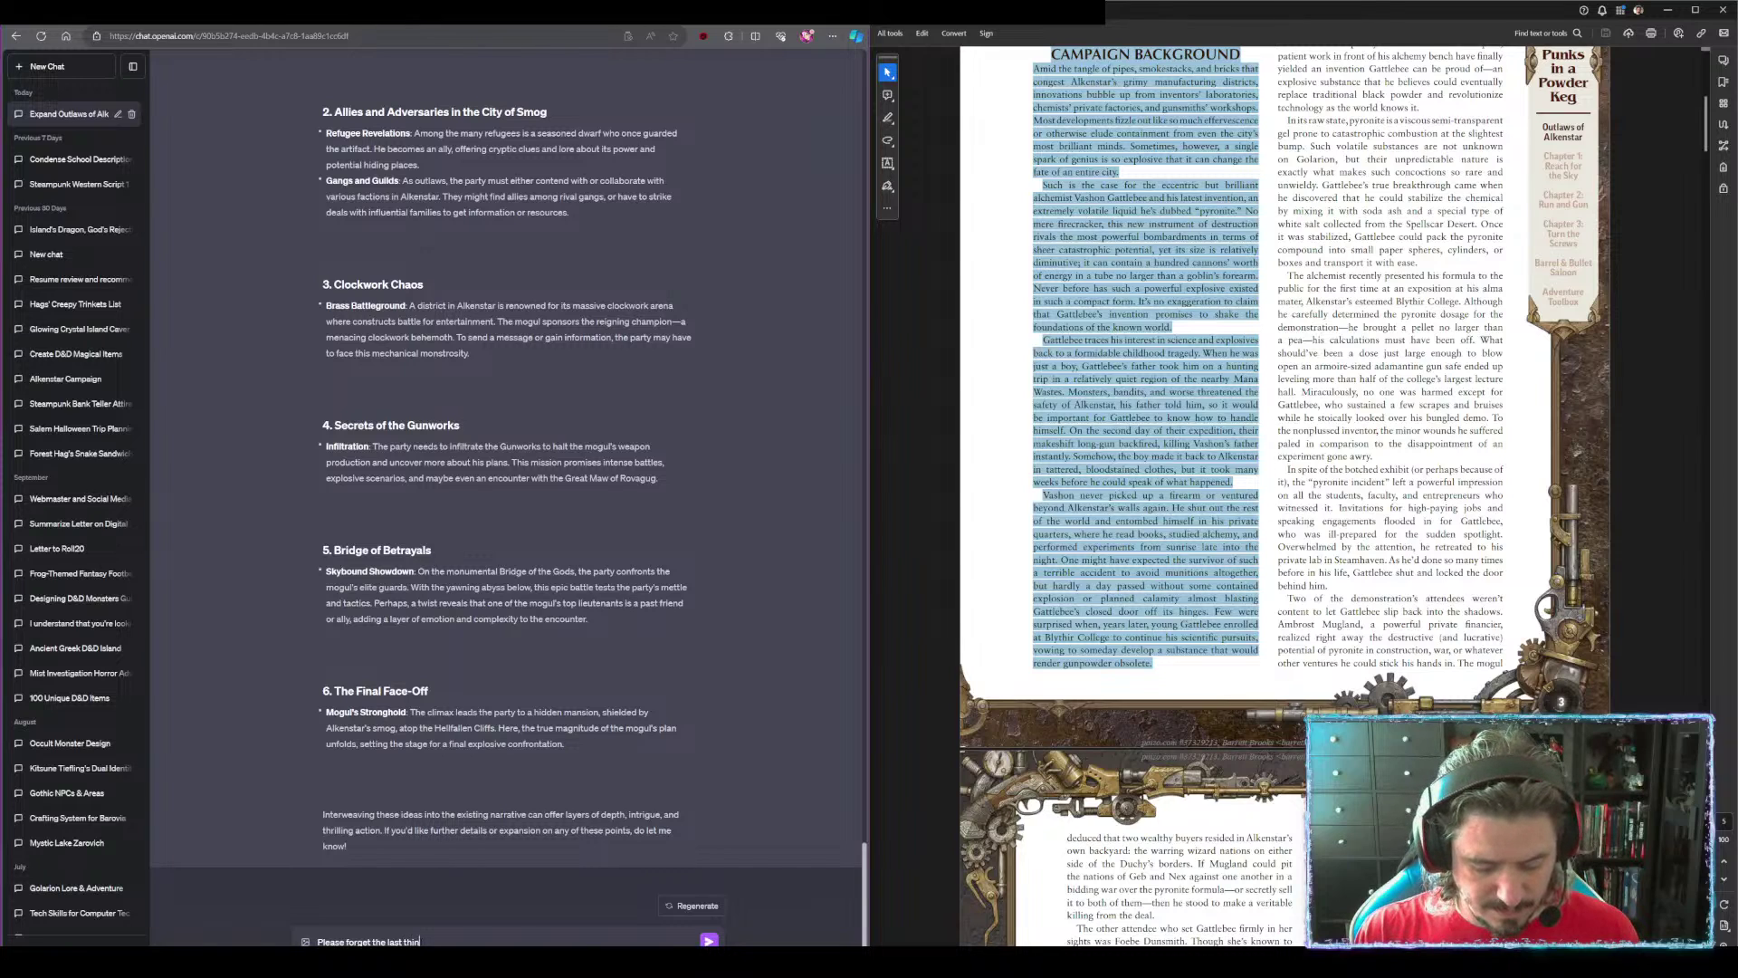
text(you)
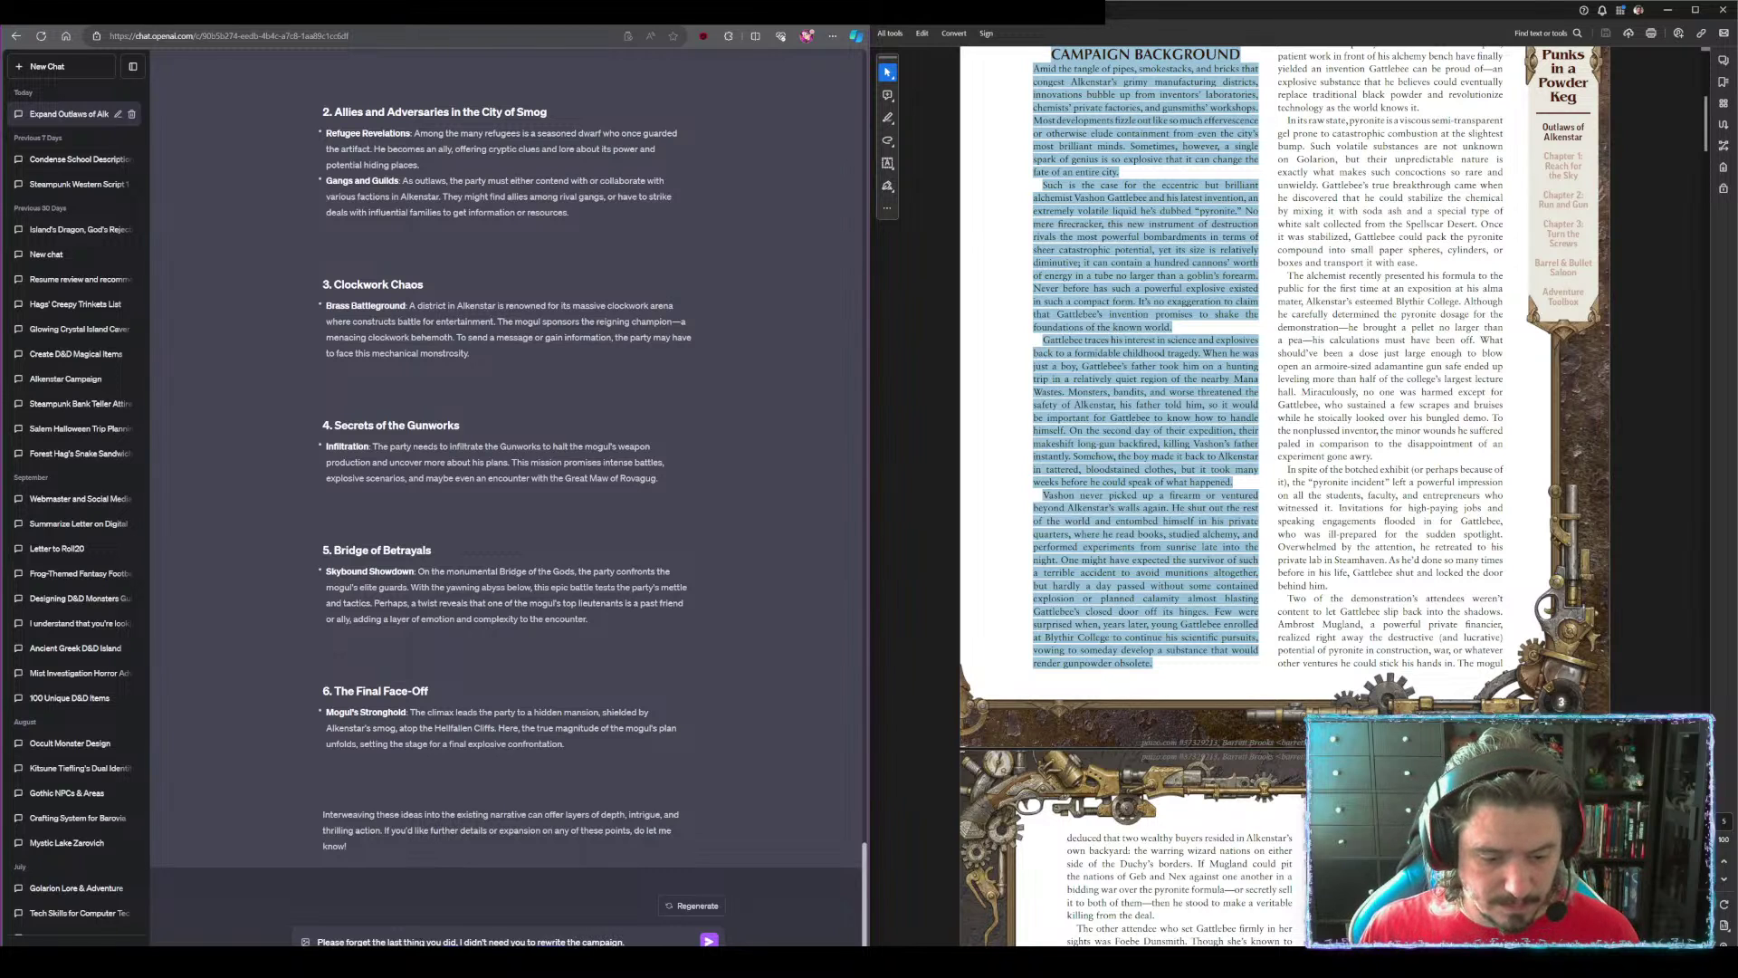
key(Return)
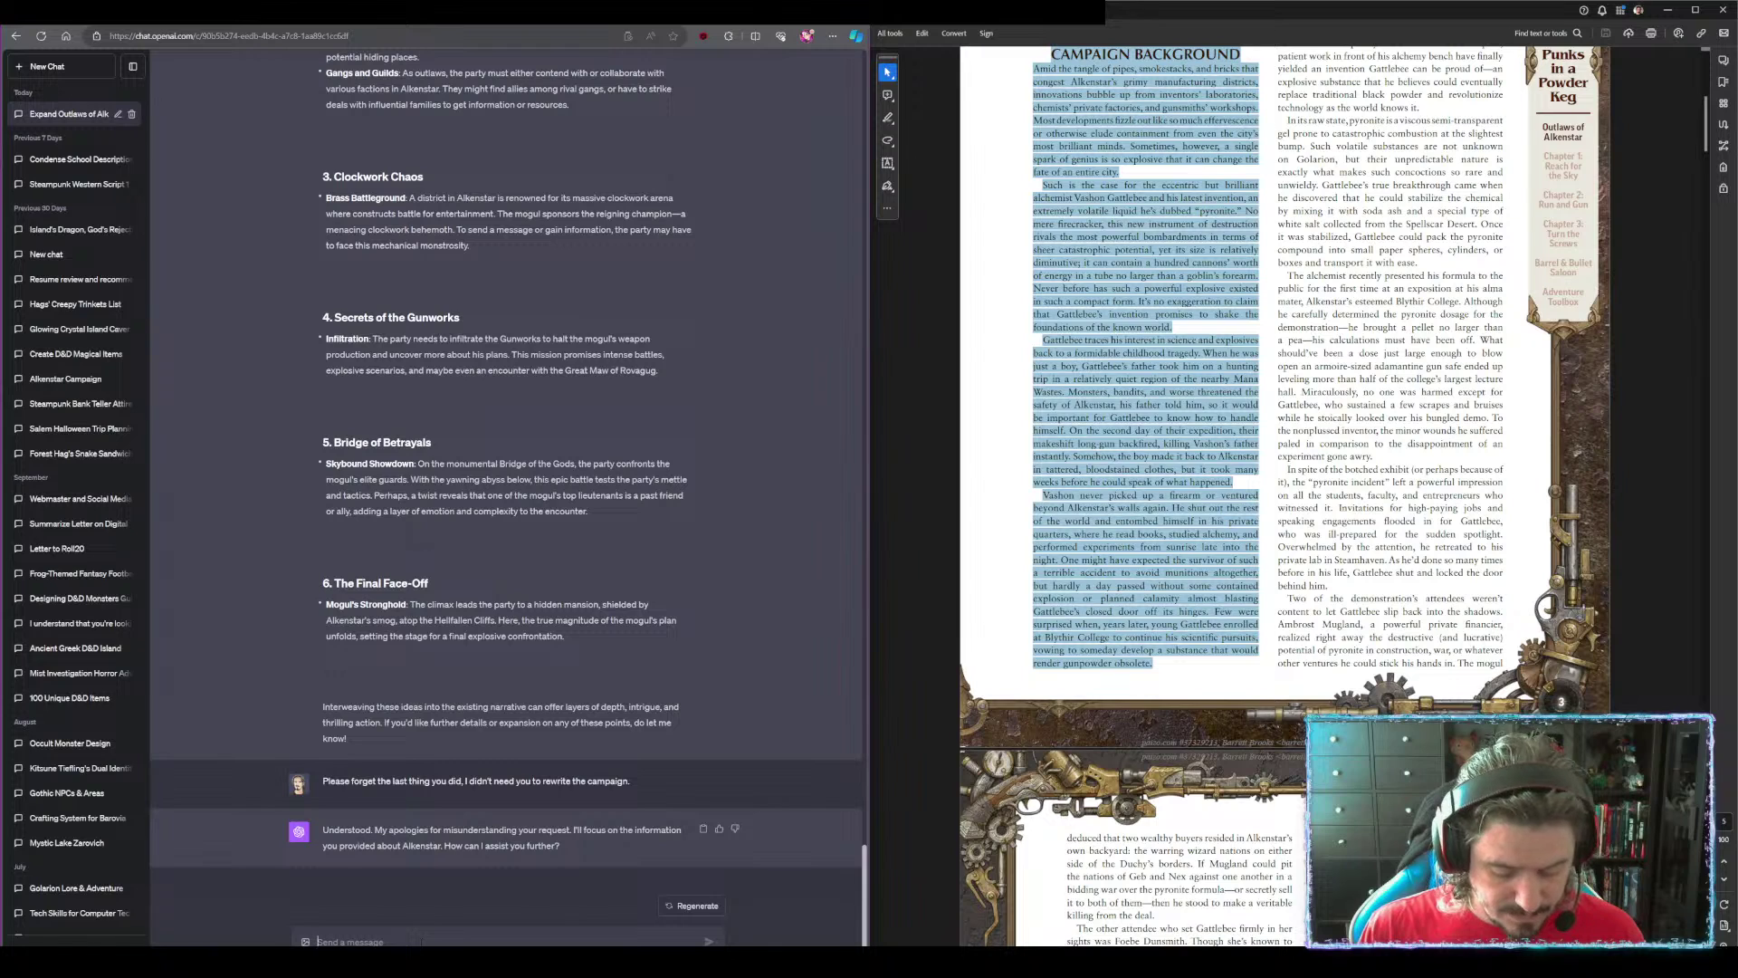
Send ChatGPT "Read and record the following information:" followed on a new line by the copied Campaign Background text
text(Read an)
text(d )
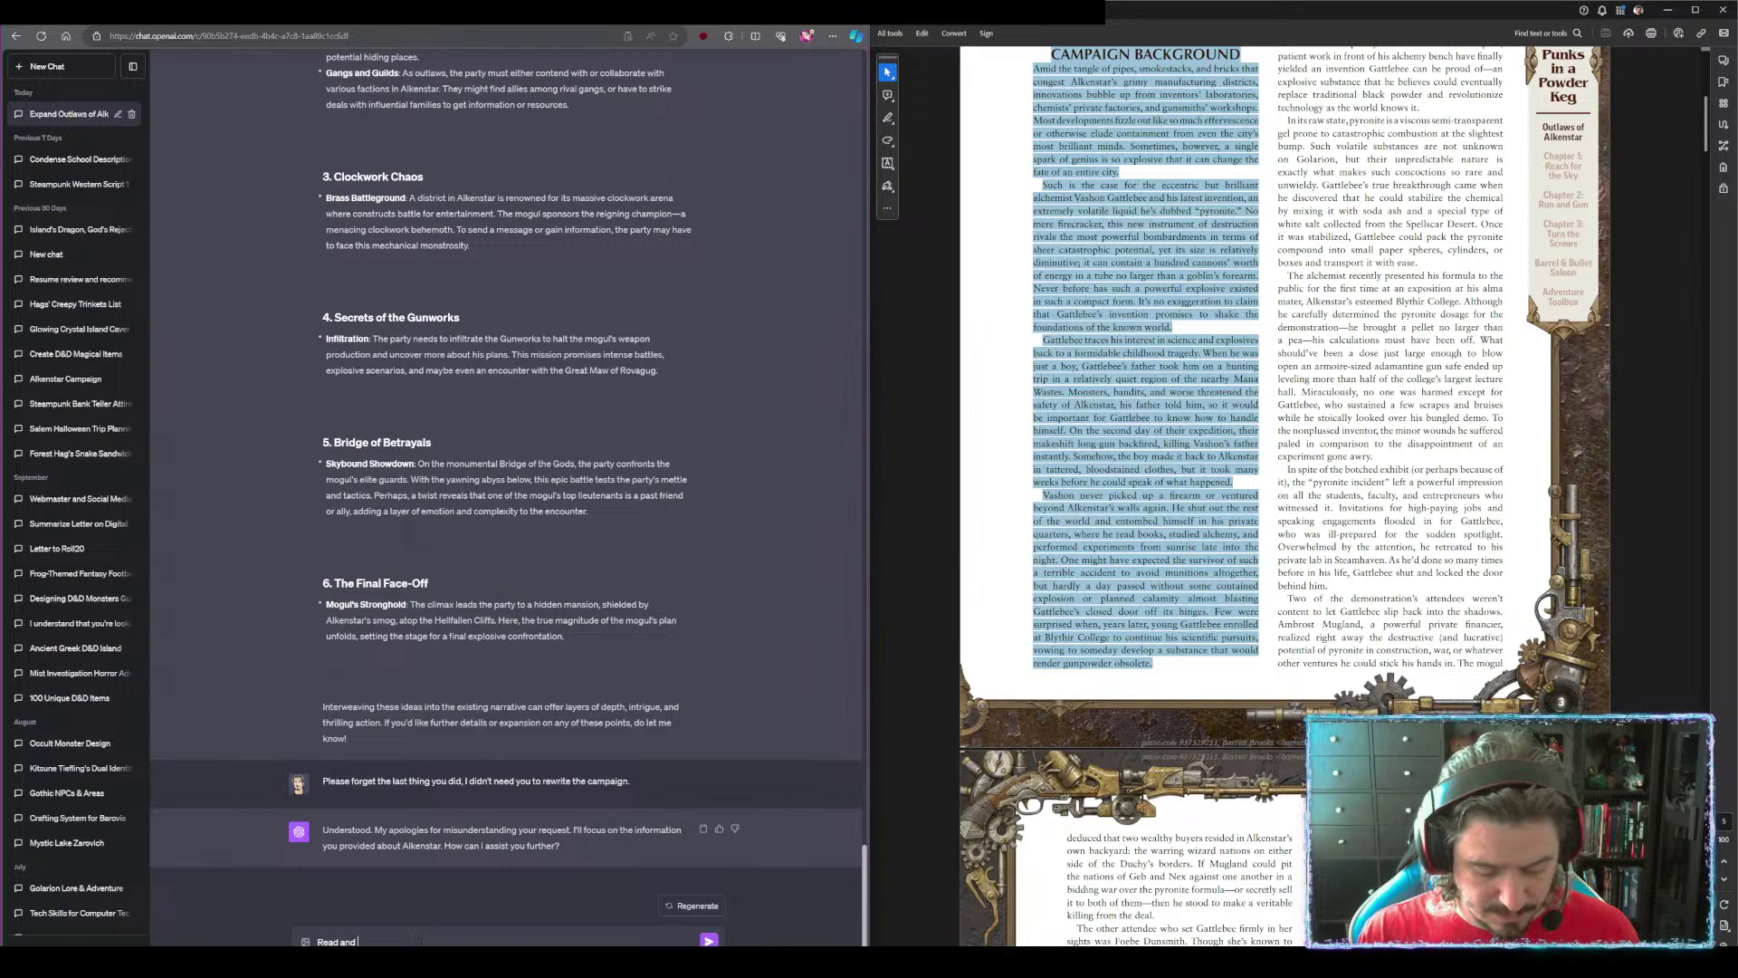
text(recor)
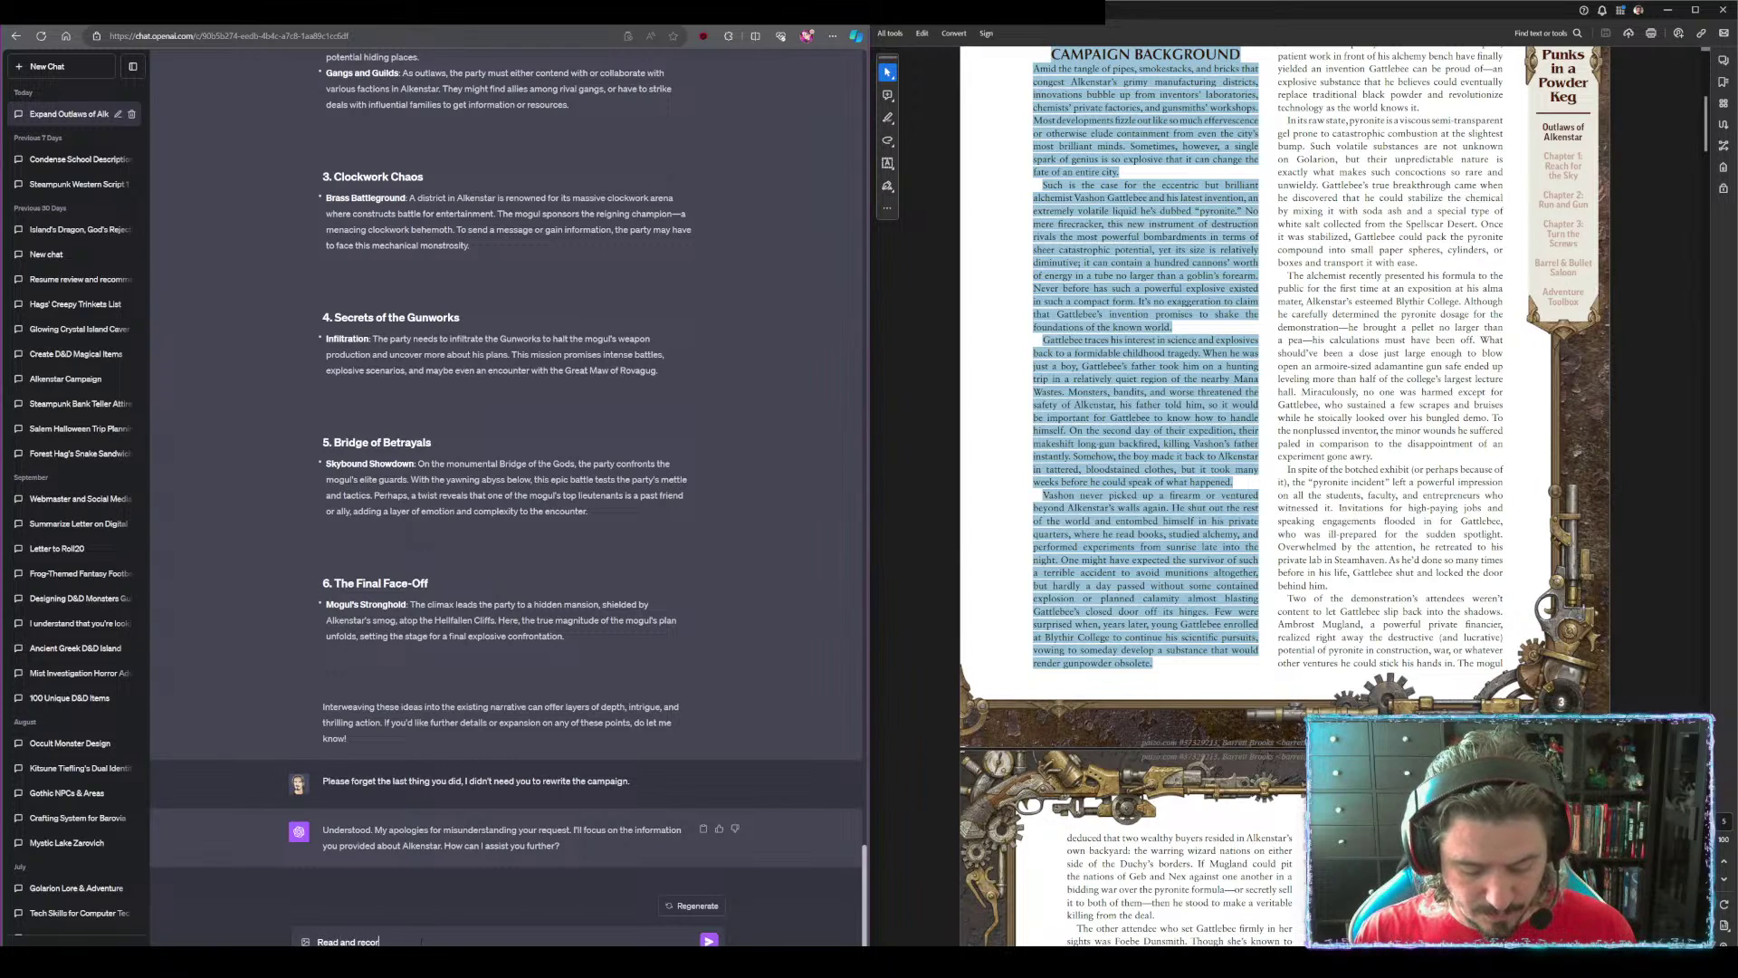
text(d the following informatio)
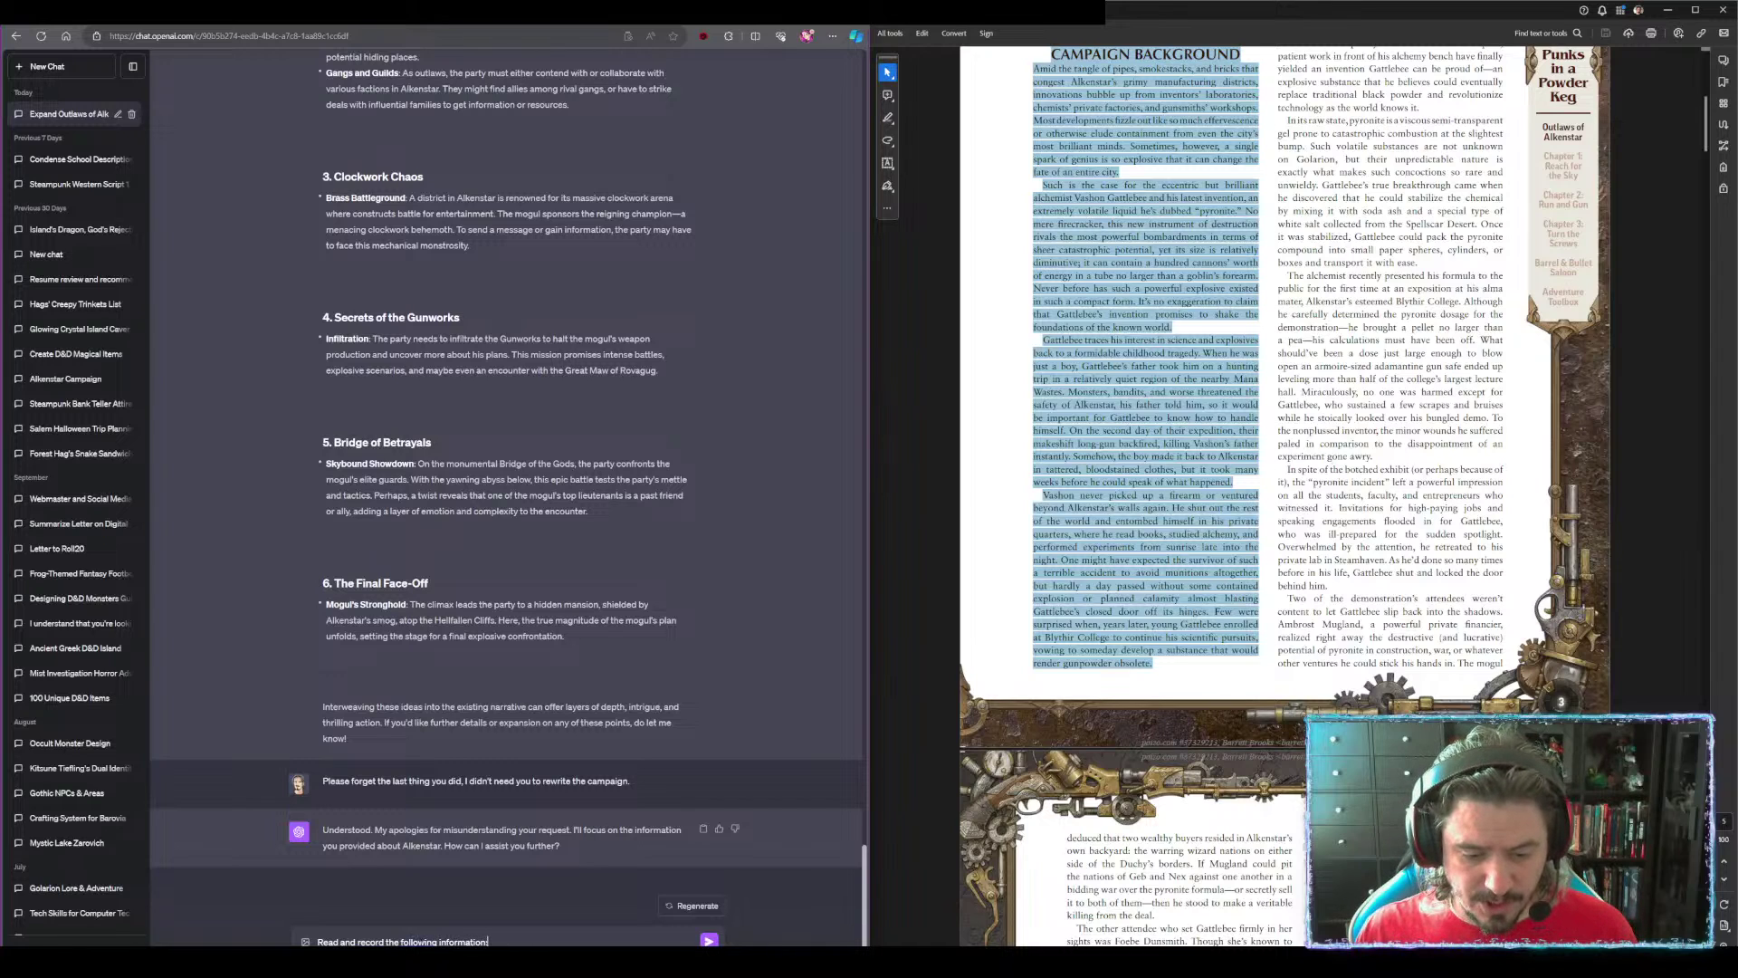
text(n:)
key(shift+Return)
key(ctrl+v)
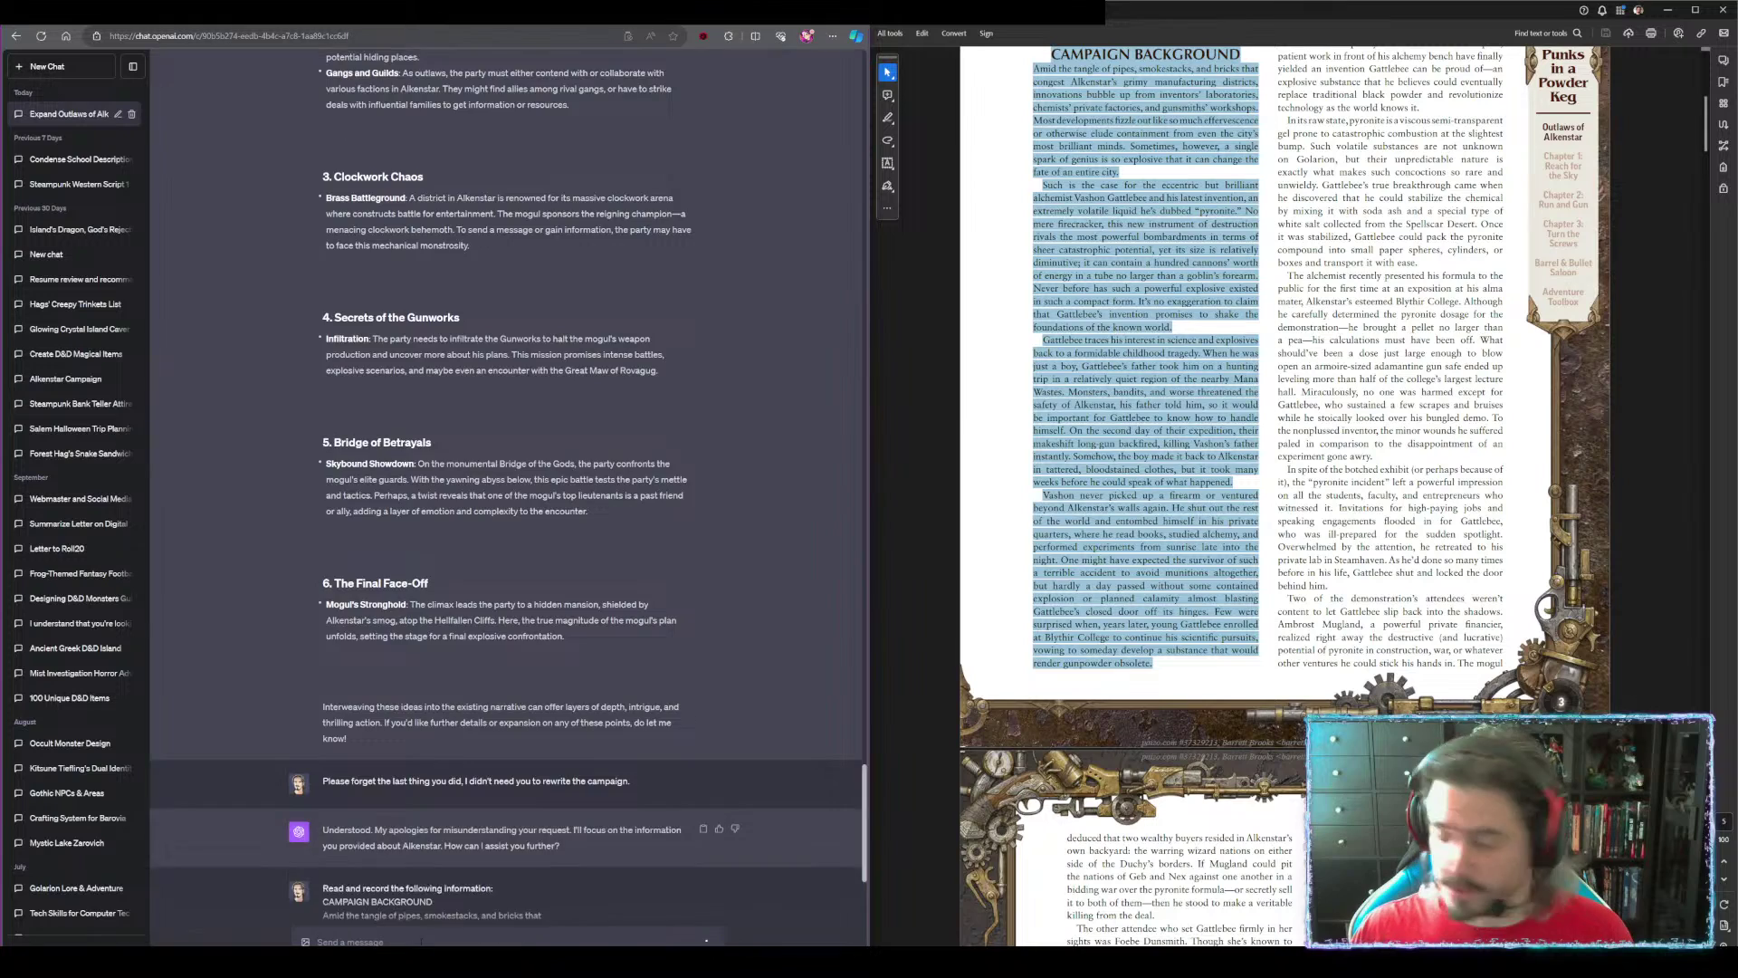
key(Return)
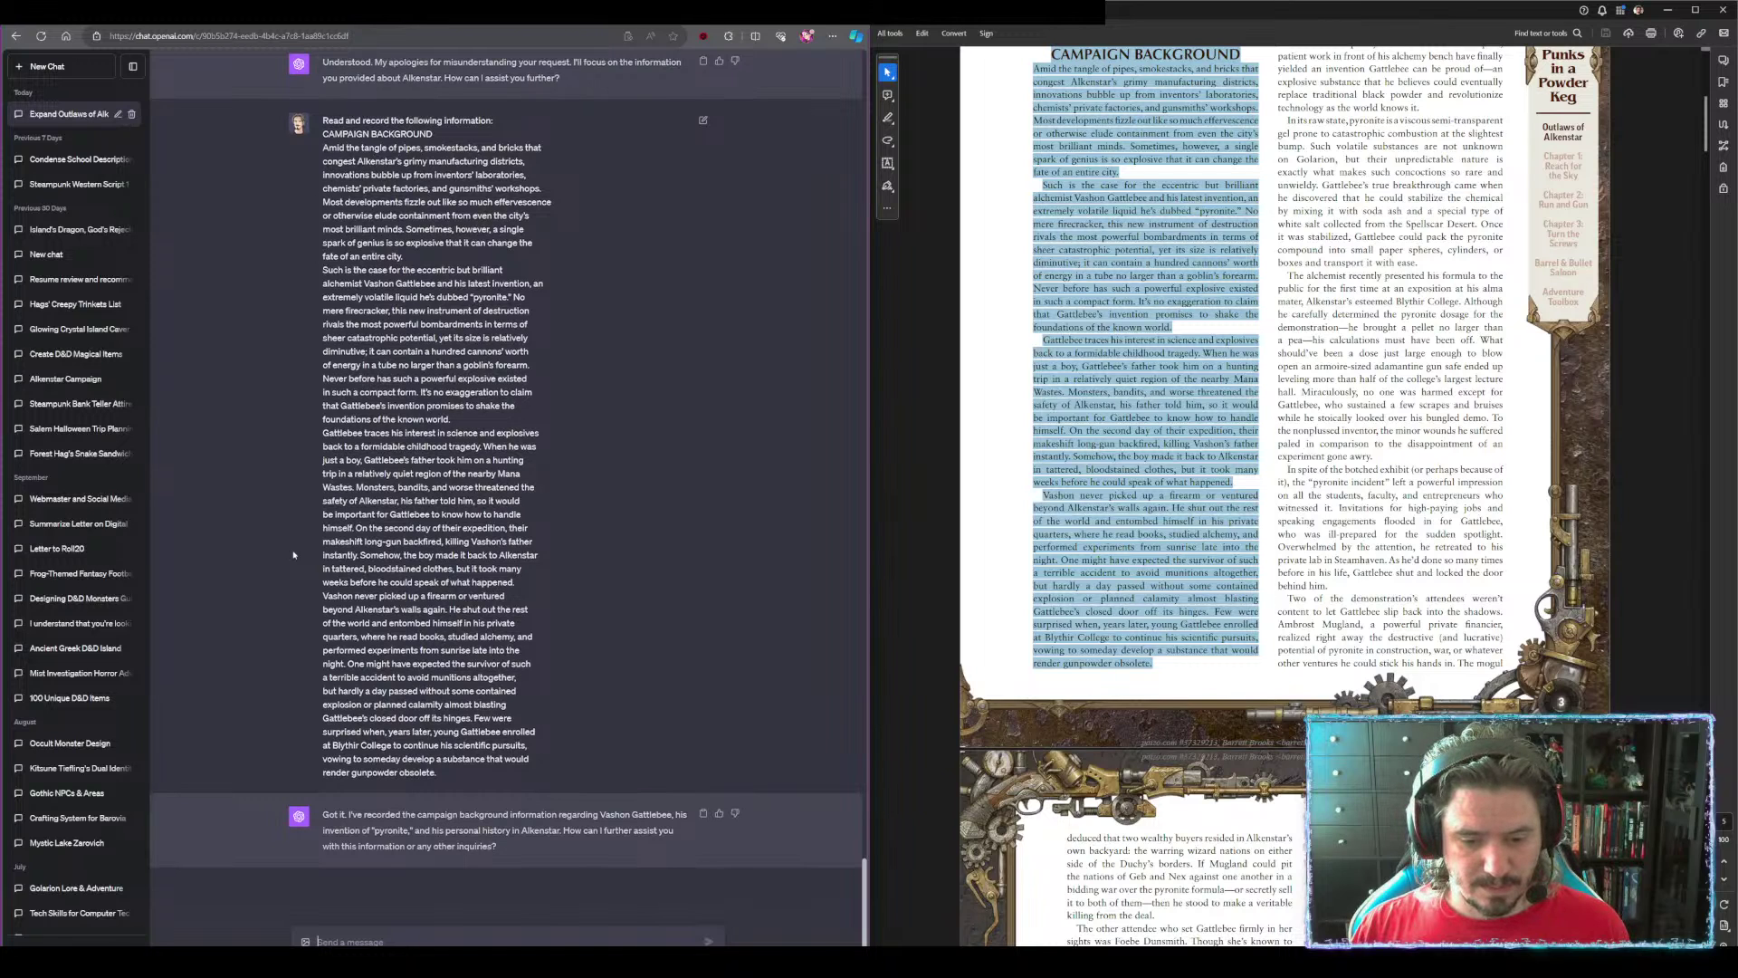
Copy the Chases rules from the Archives of Nethys page, from the Chases heading through the Crowd obstacle example
scroll(1248, 503, up, 1)
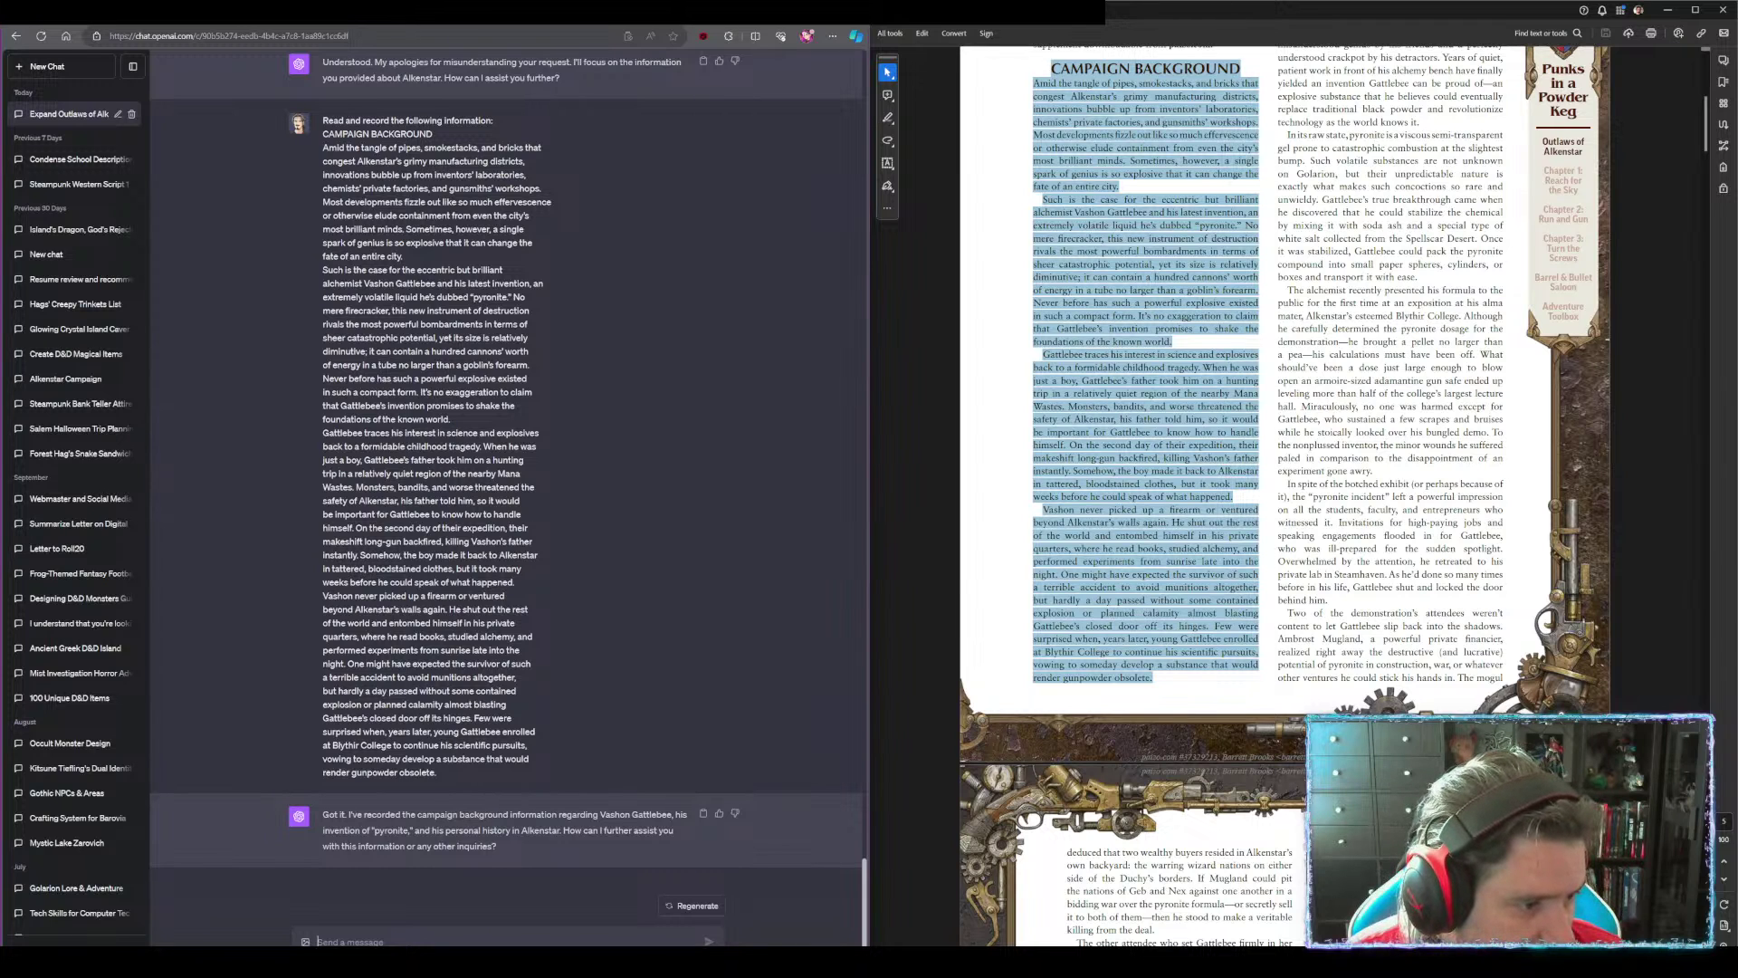
click(124, 26)
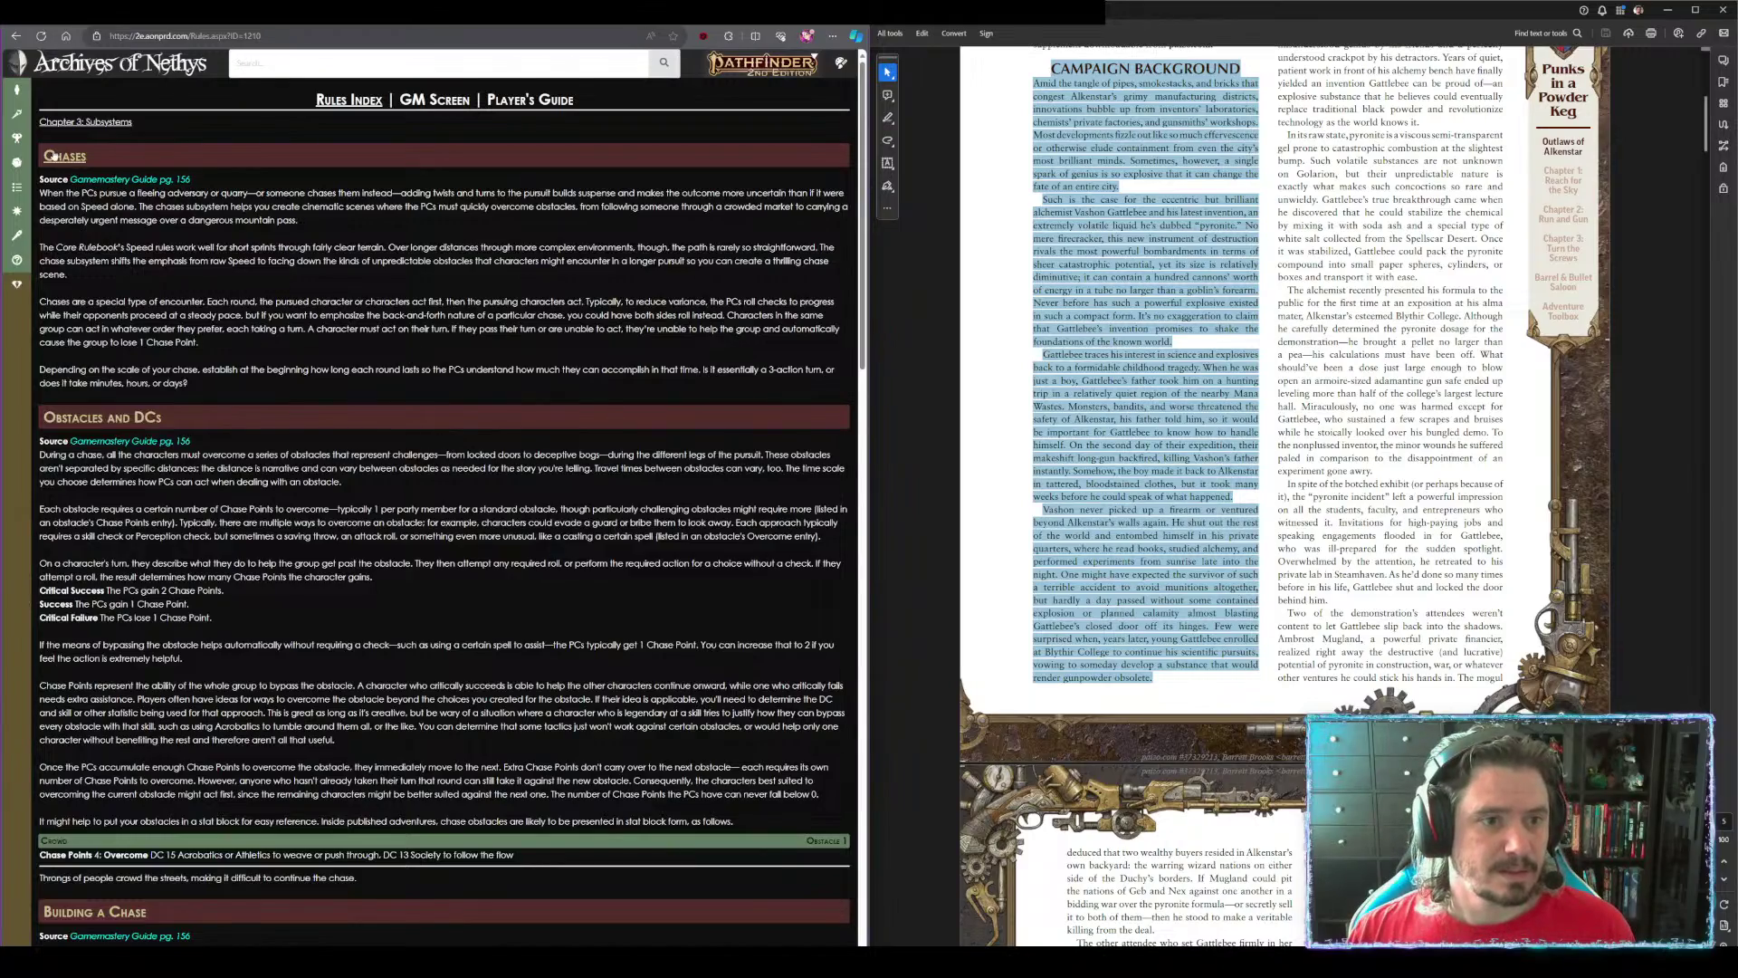
drag(41, 155, 503, 550)
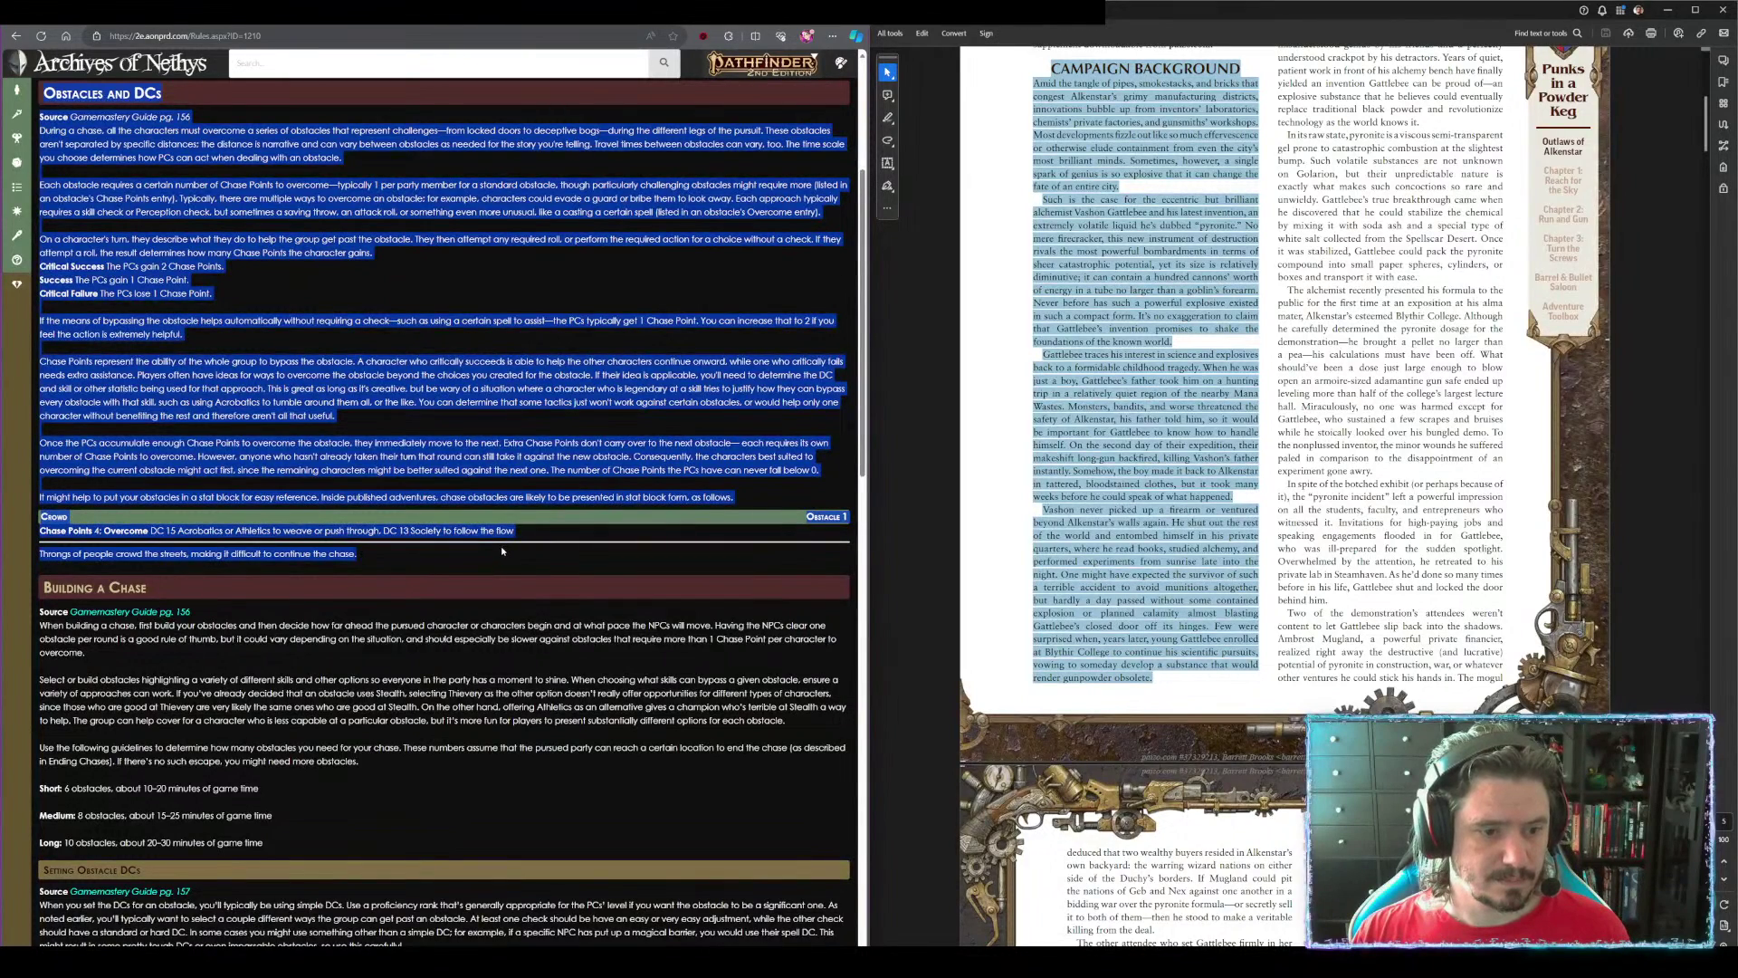
Send ChatGPT "In Pathfinder 2e there is a minigame called Chases. This is how chases work. Please read and record this information for later:" plus the copied rules
click(372, 27)
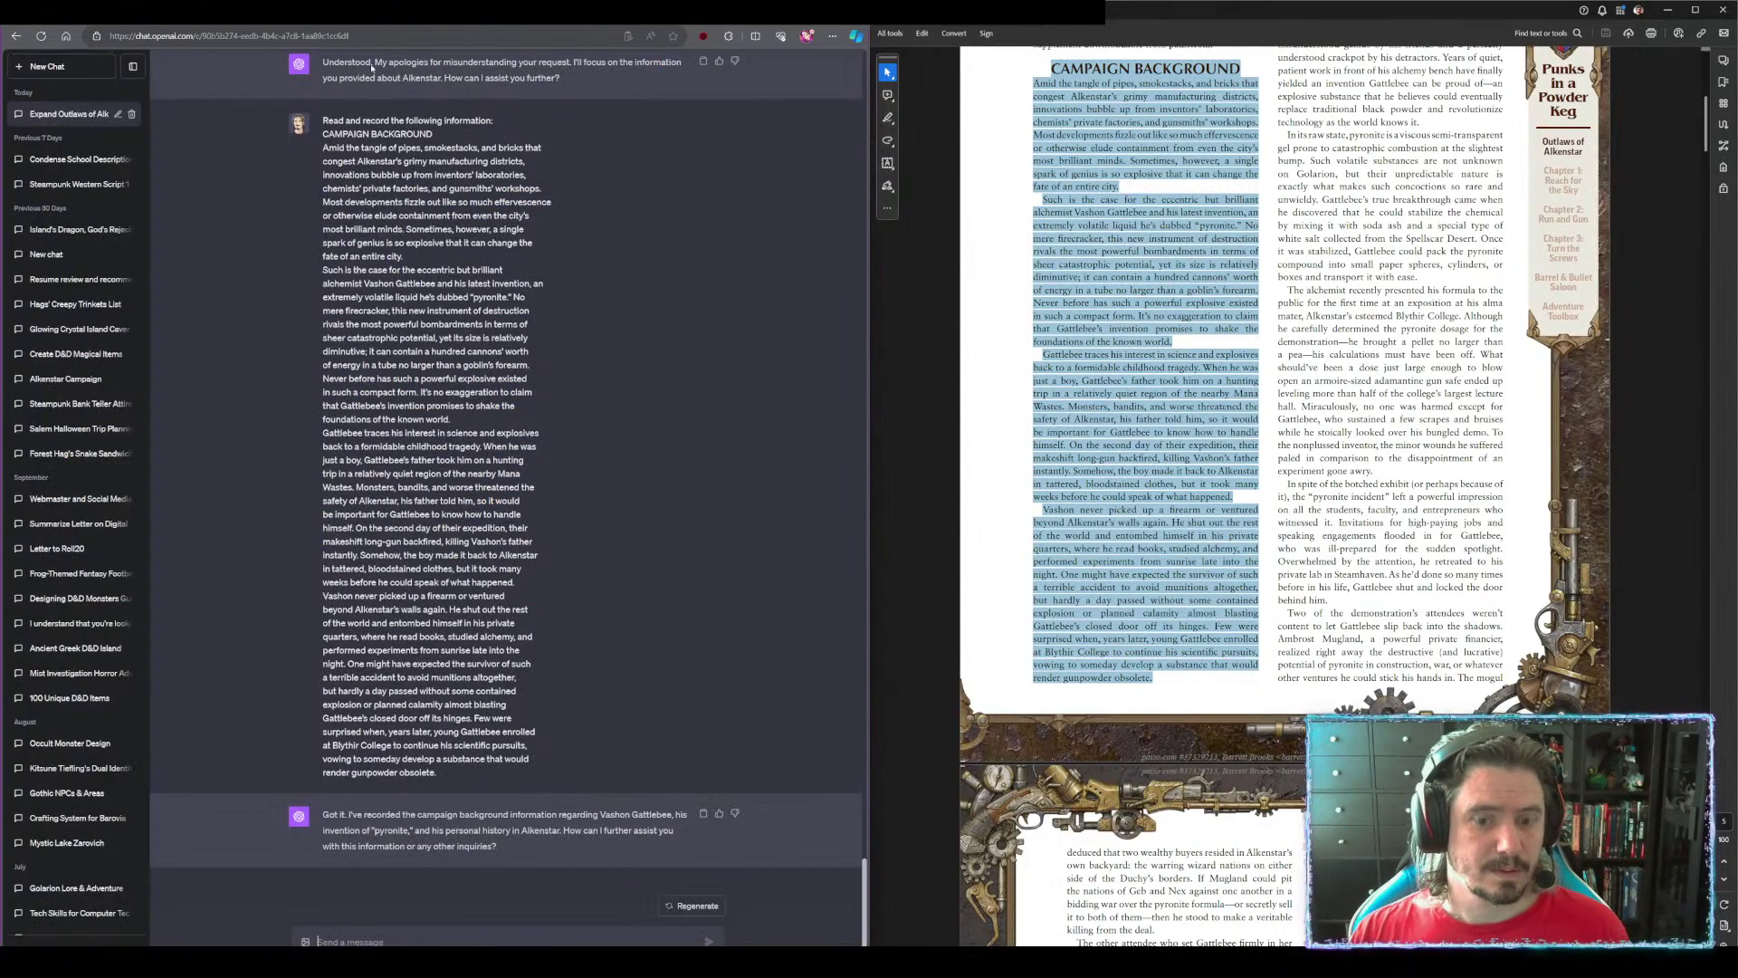
text(In Pathfinder 2e the)
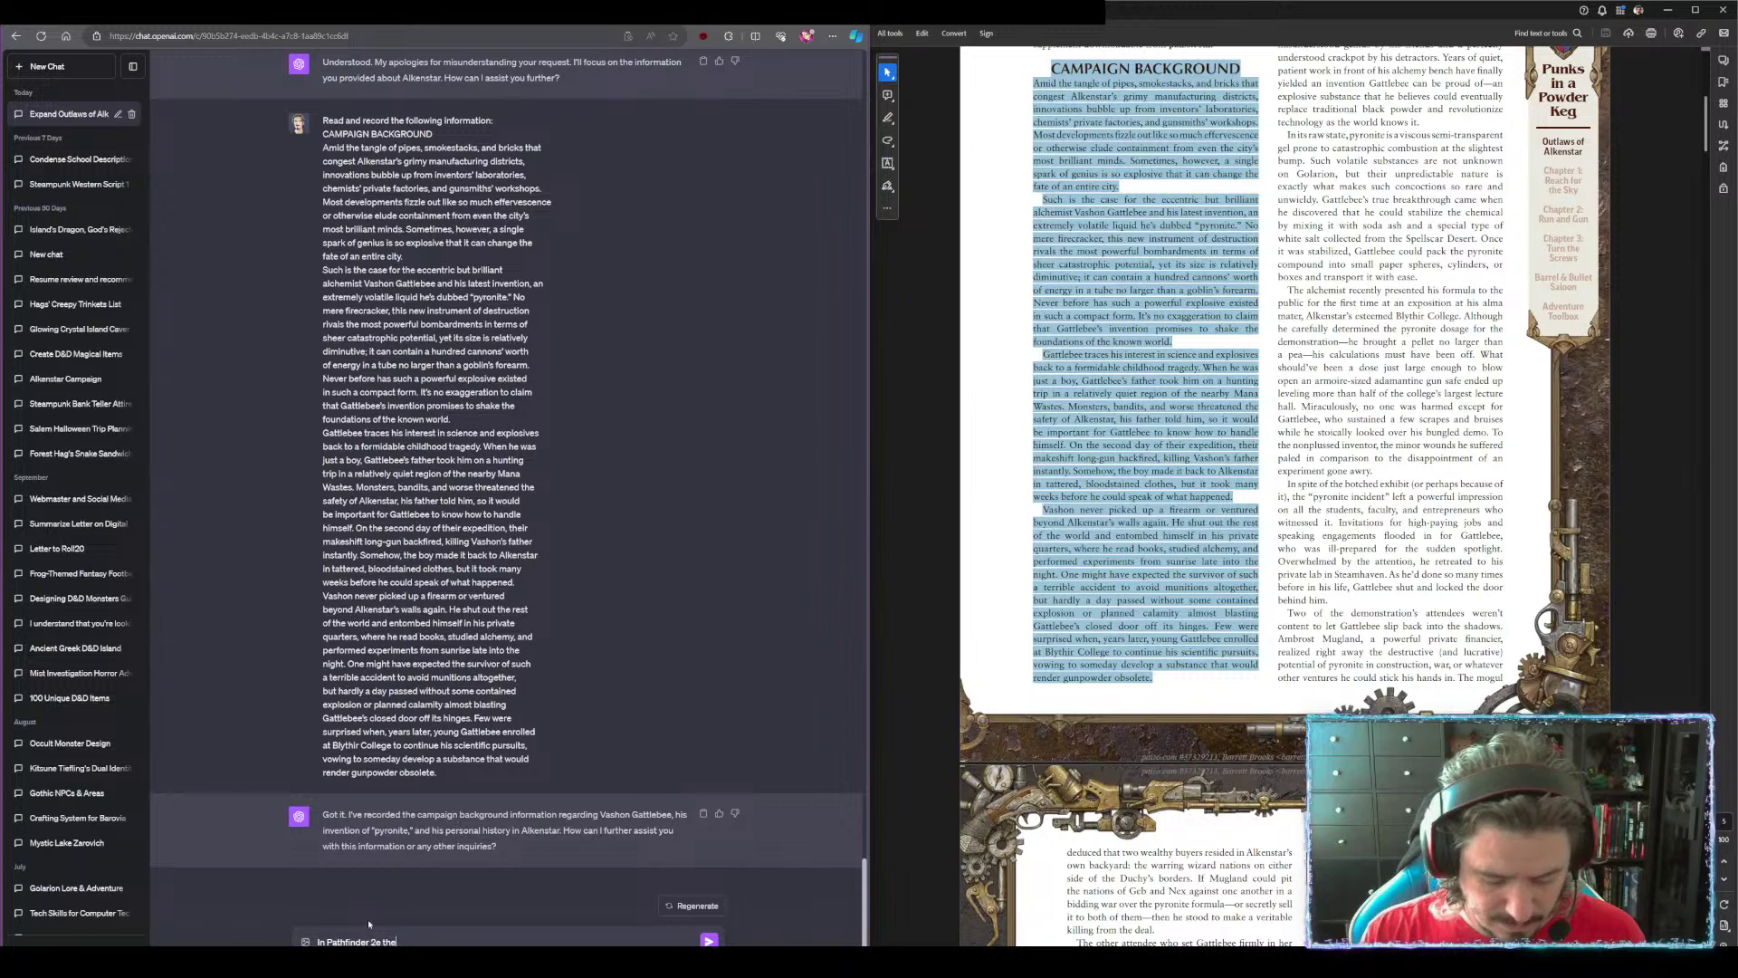
text(re is a mini)
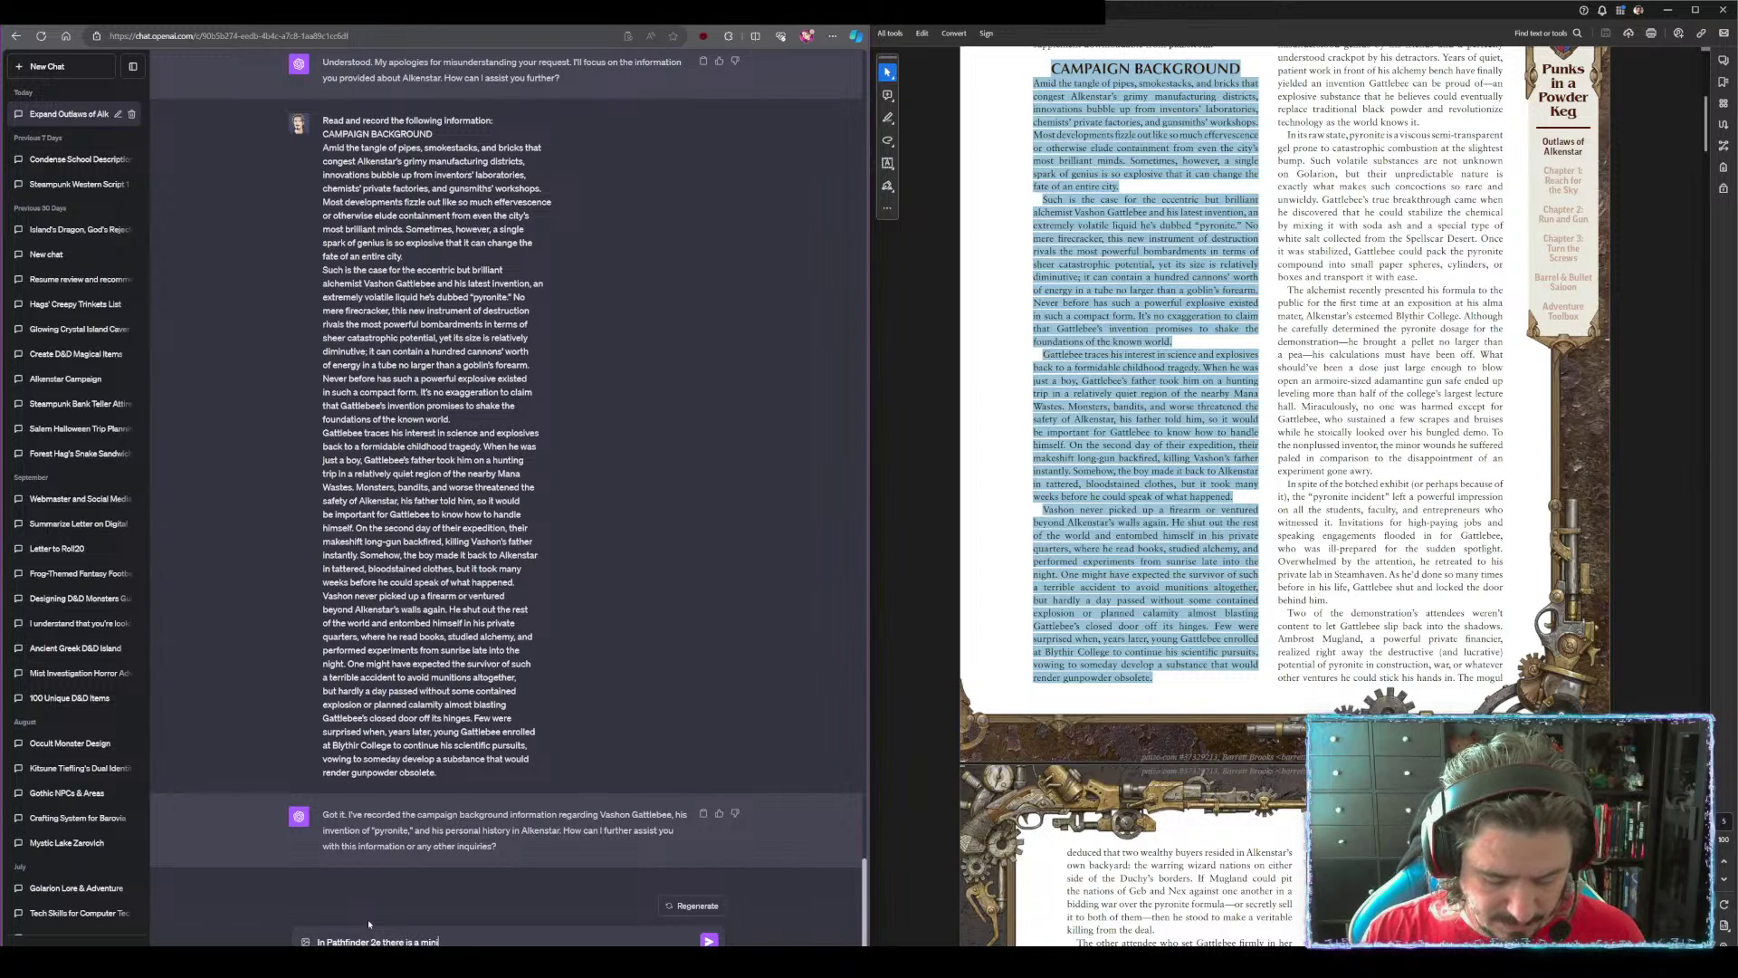
text(game called C)
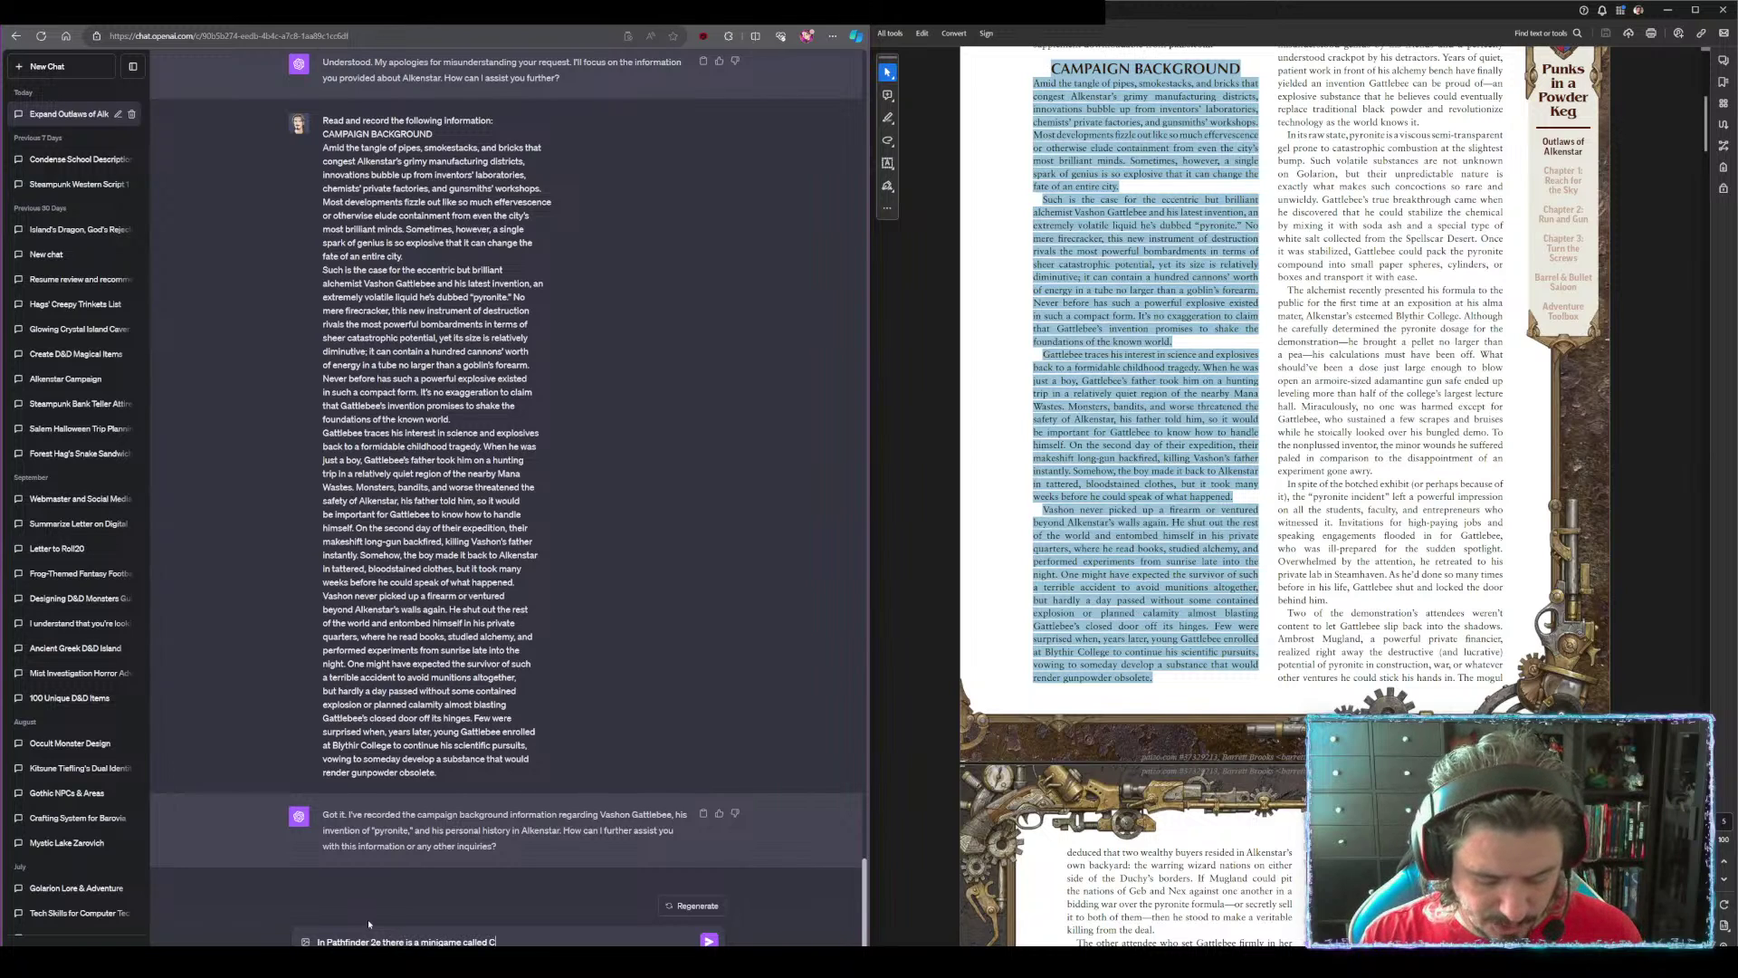
text(hases. This is how c)
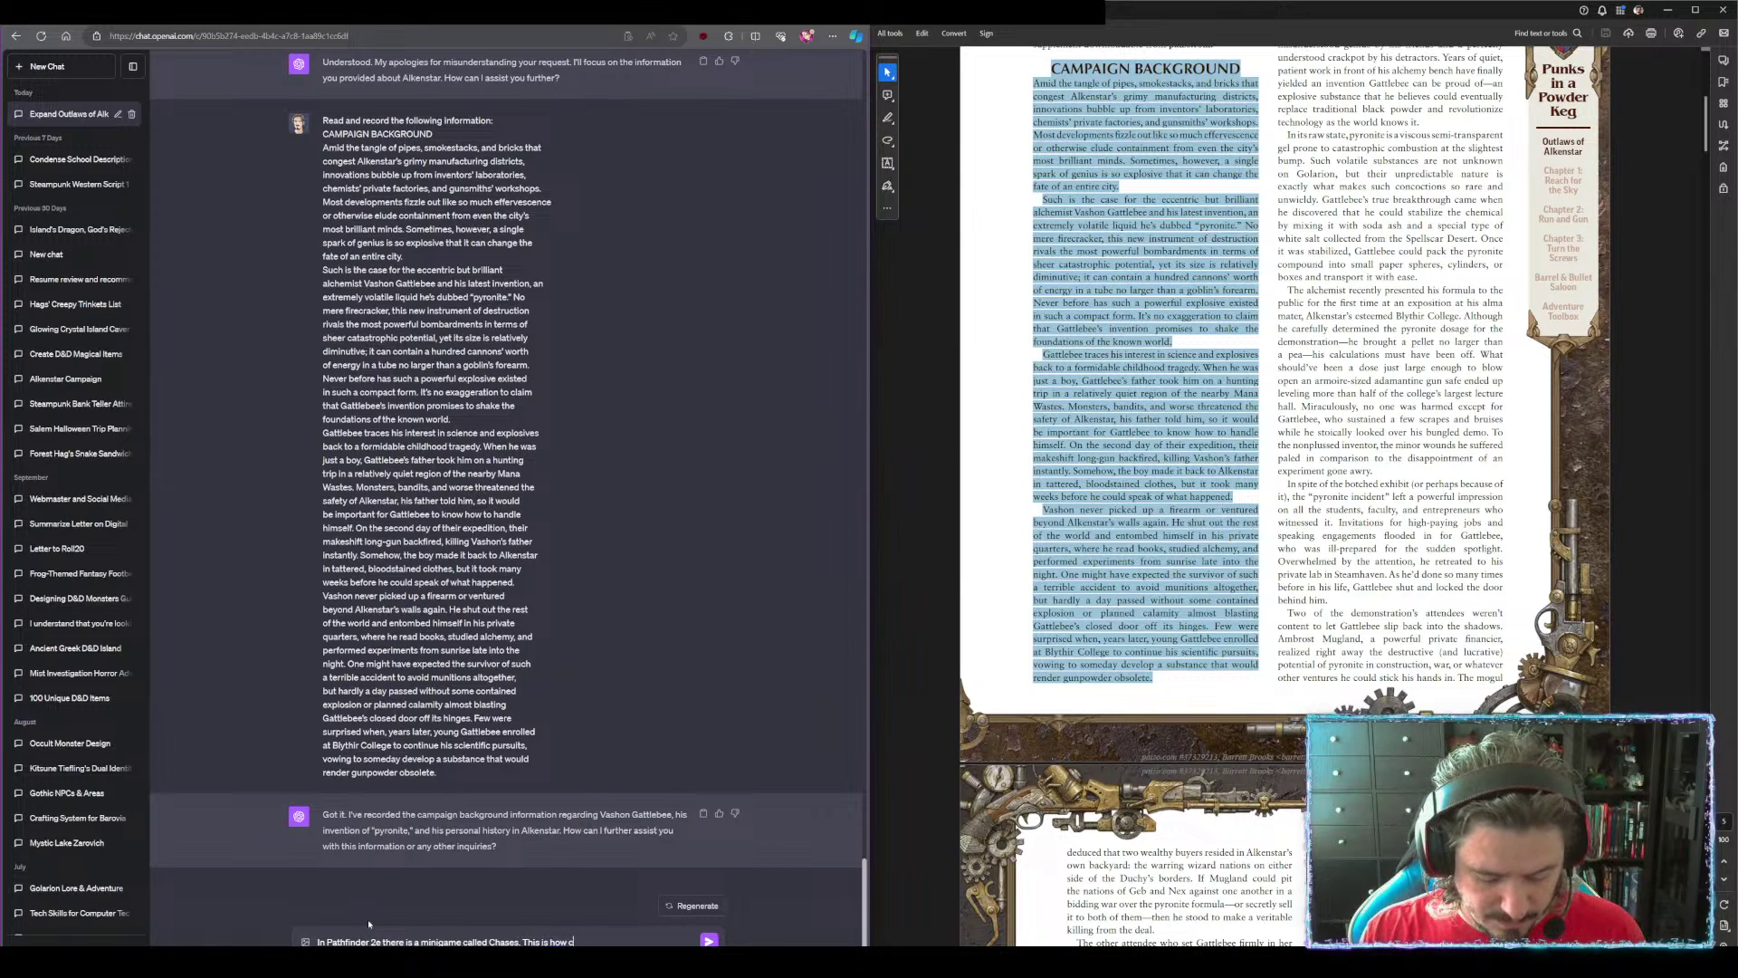
text(hases work)
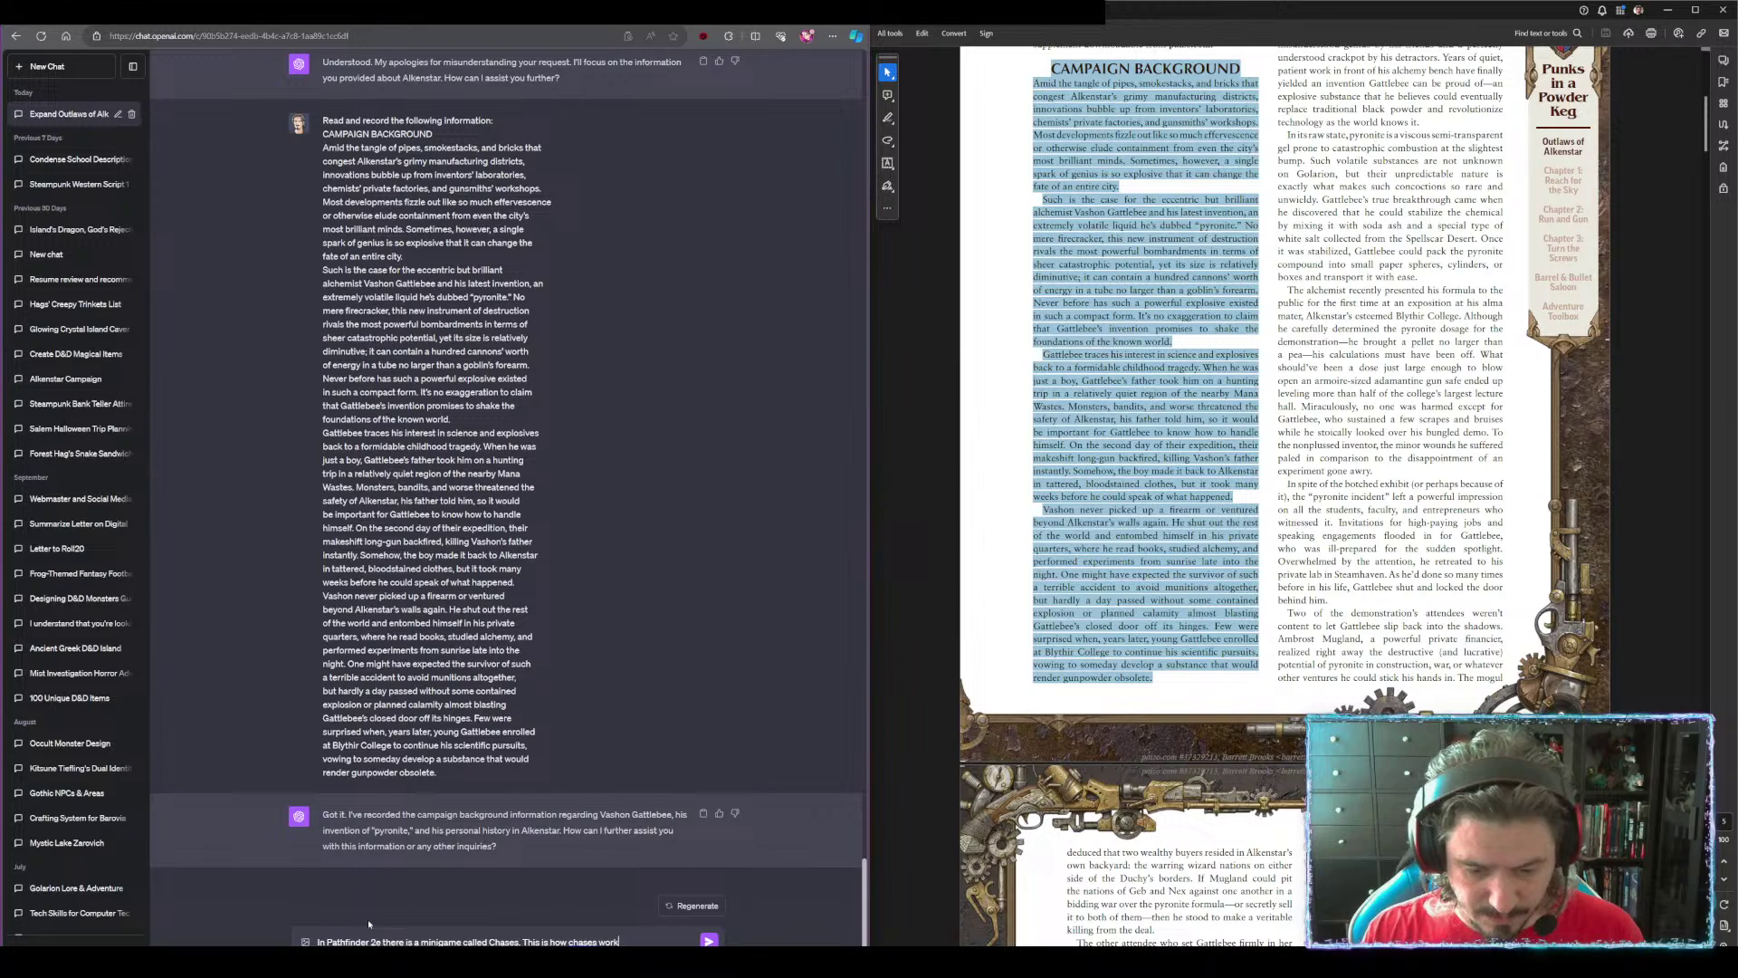
text(. Please read)
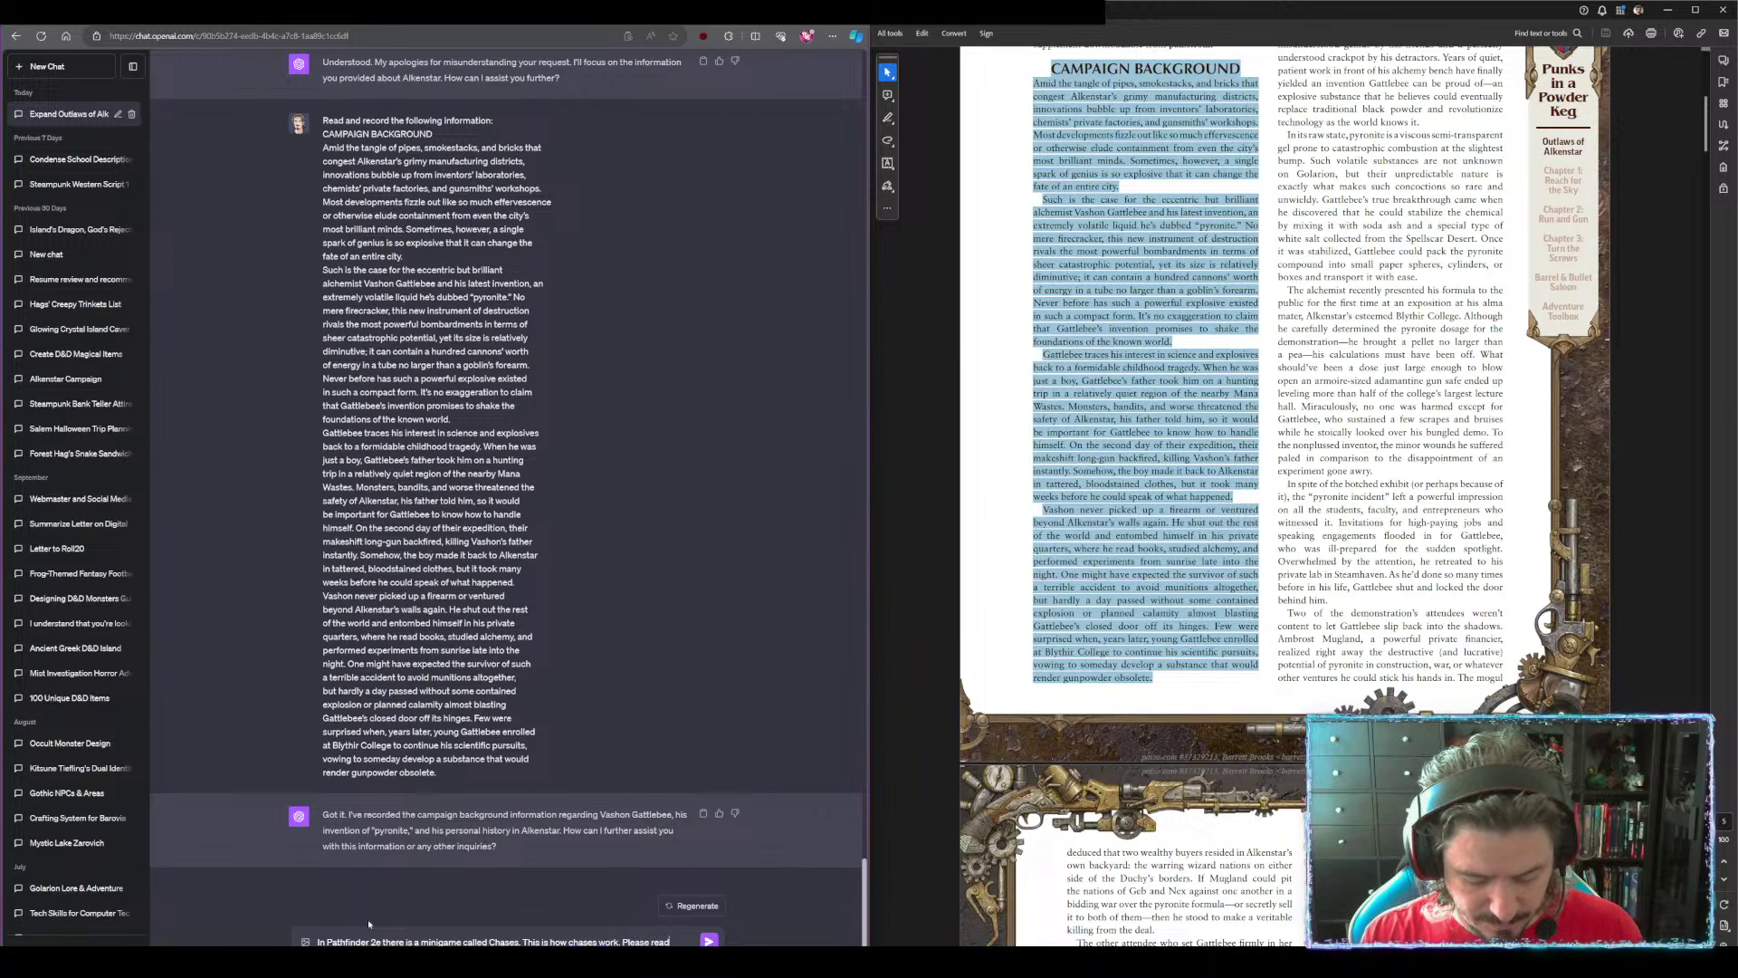
text( and record t)
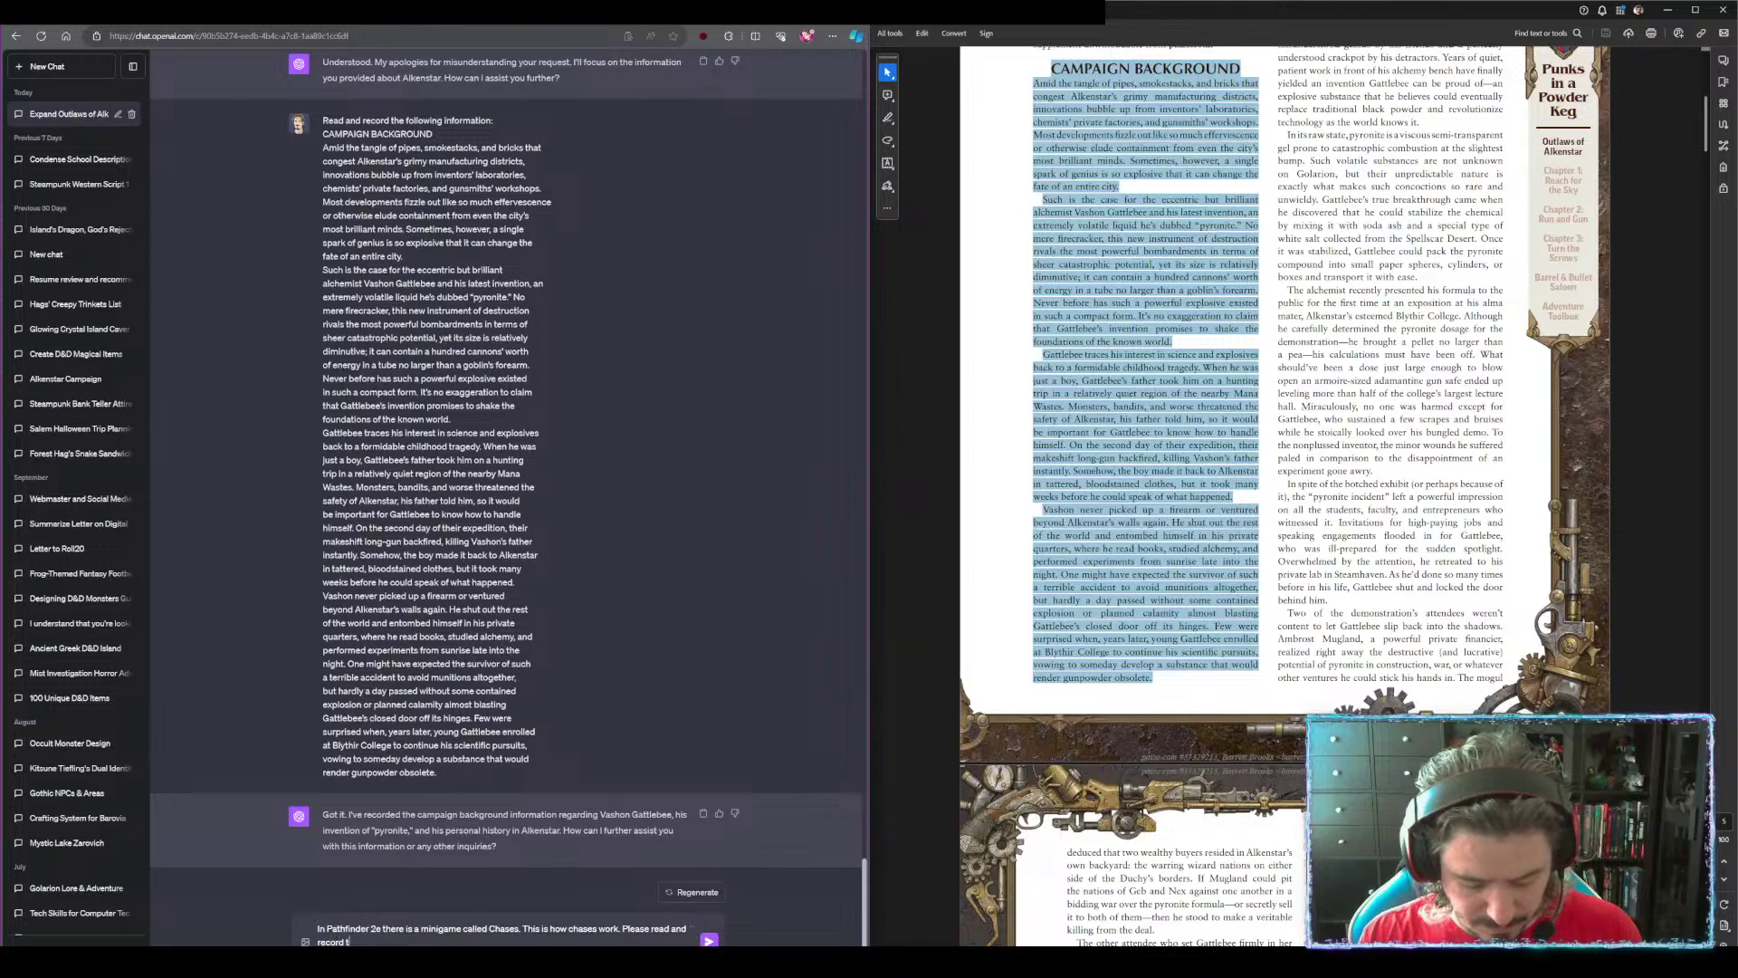
text(his information for)
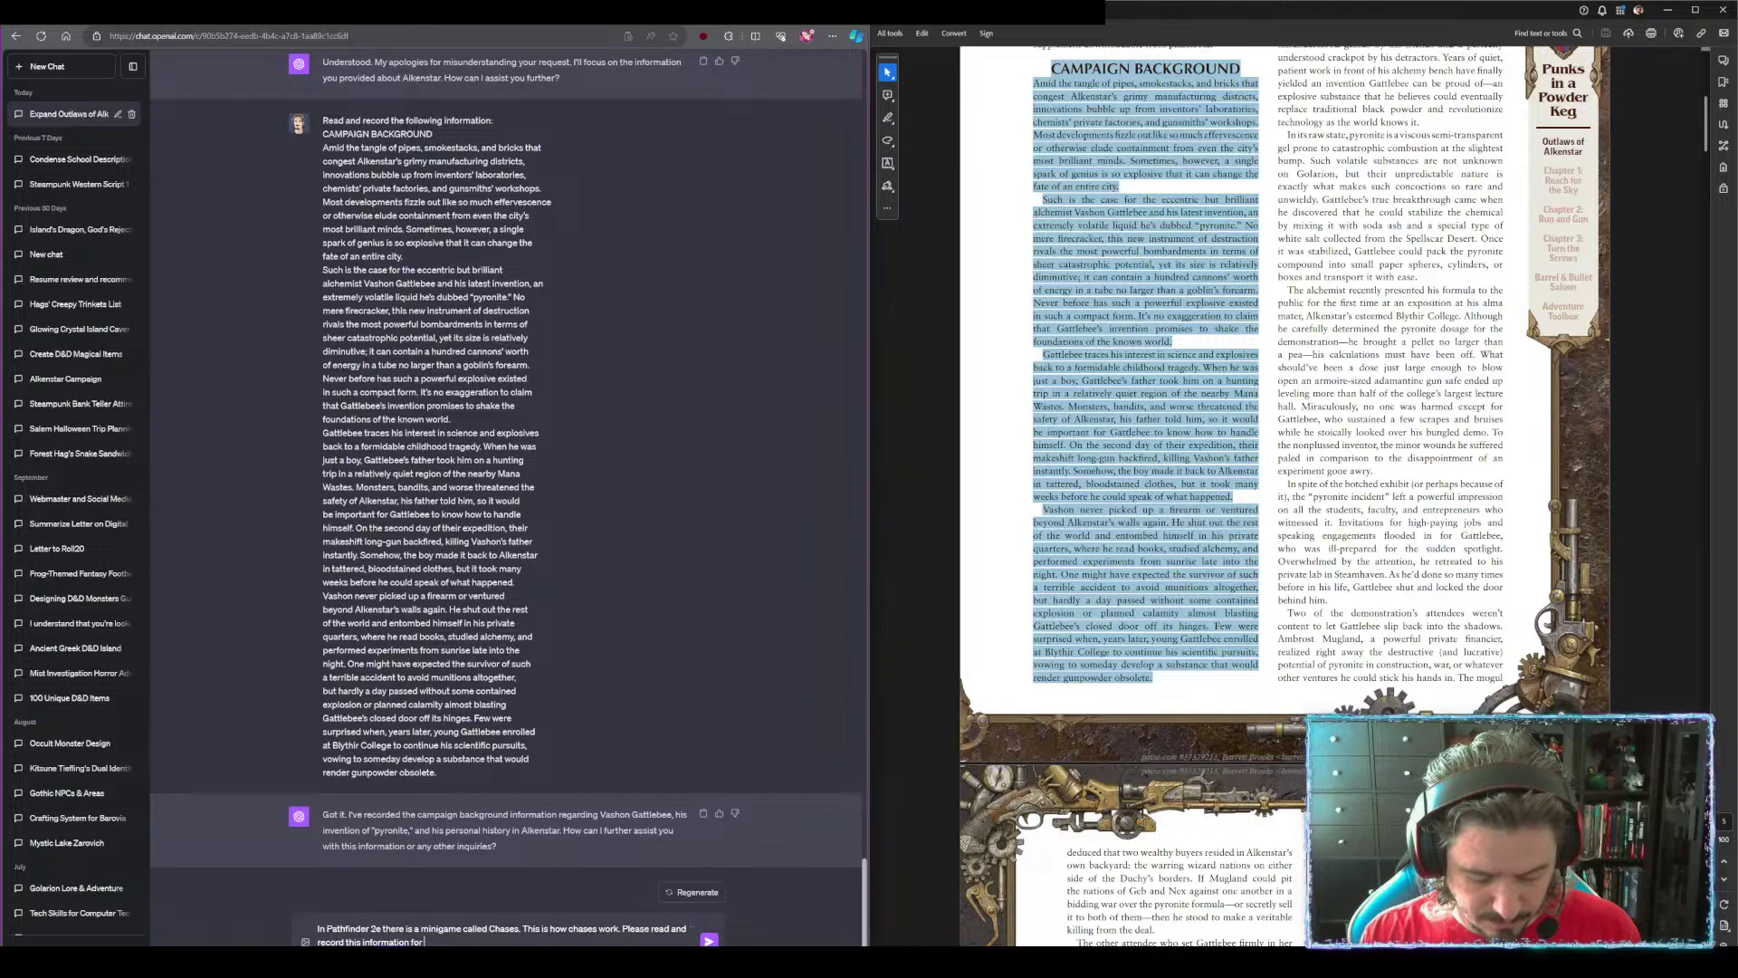
text( later:)
key(ctrl+v)
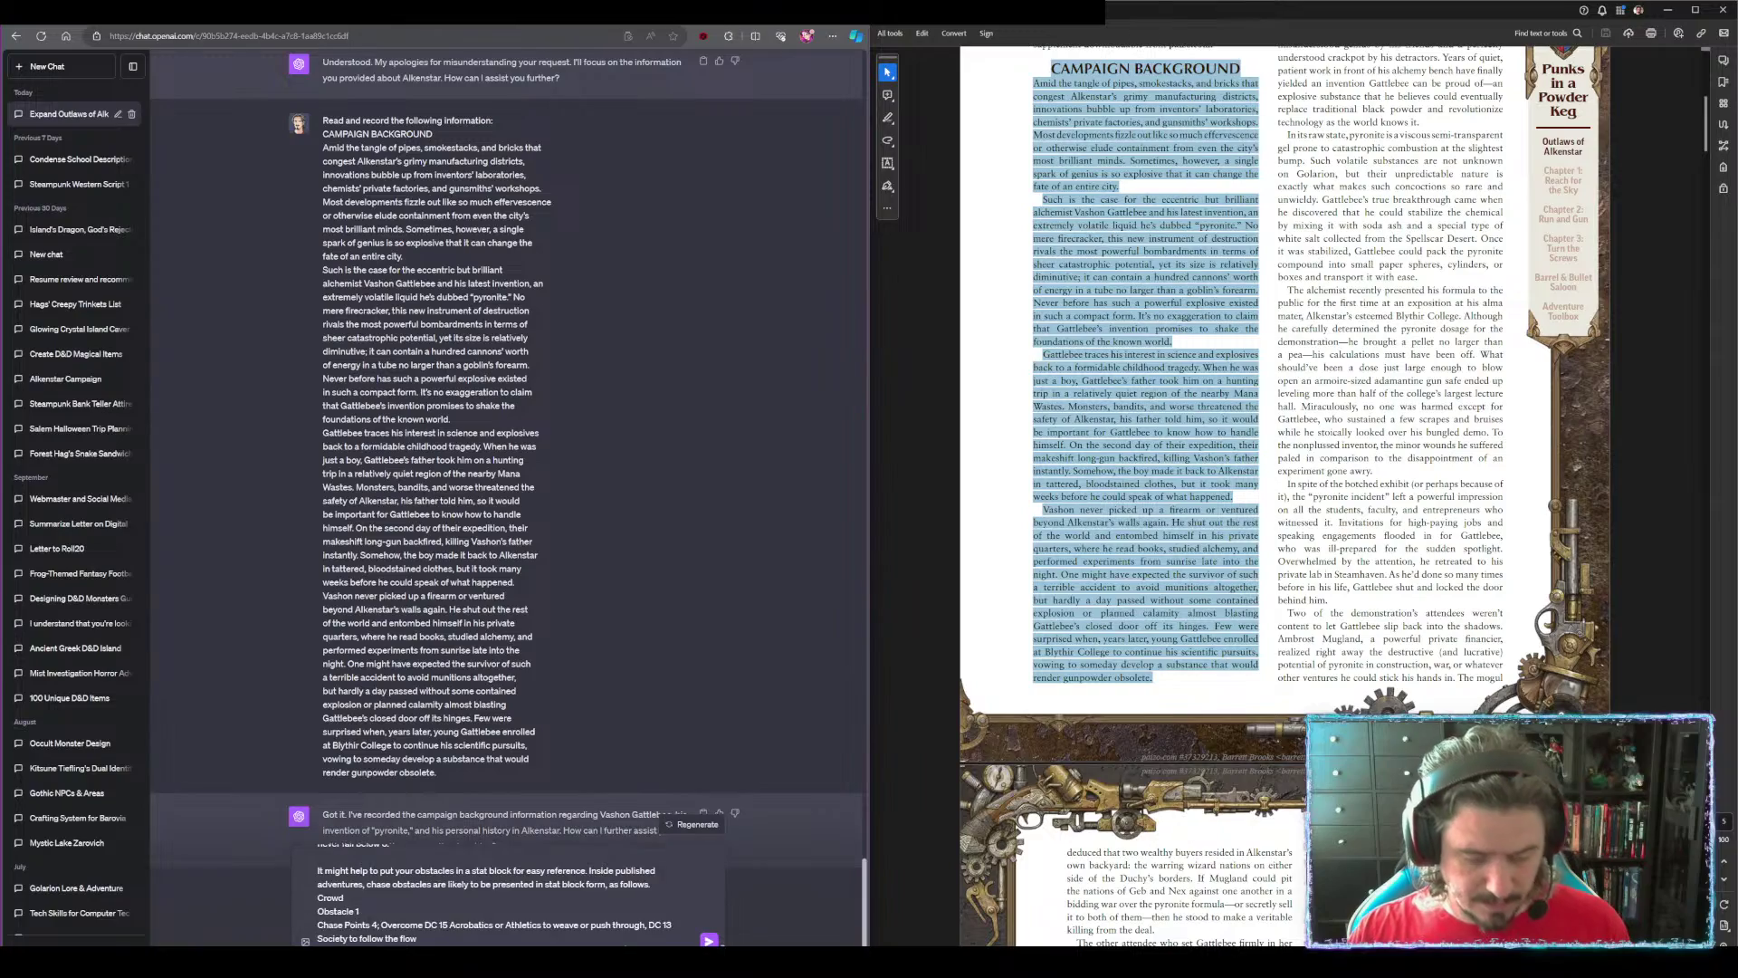
key(Return)
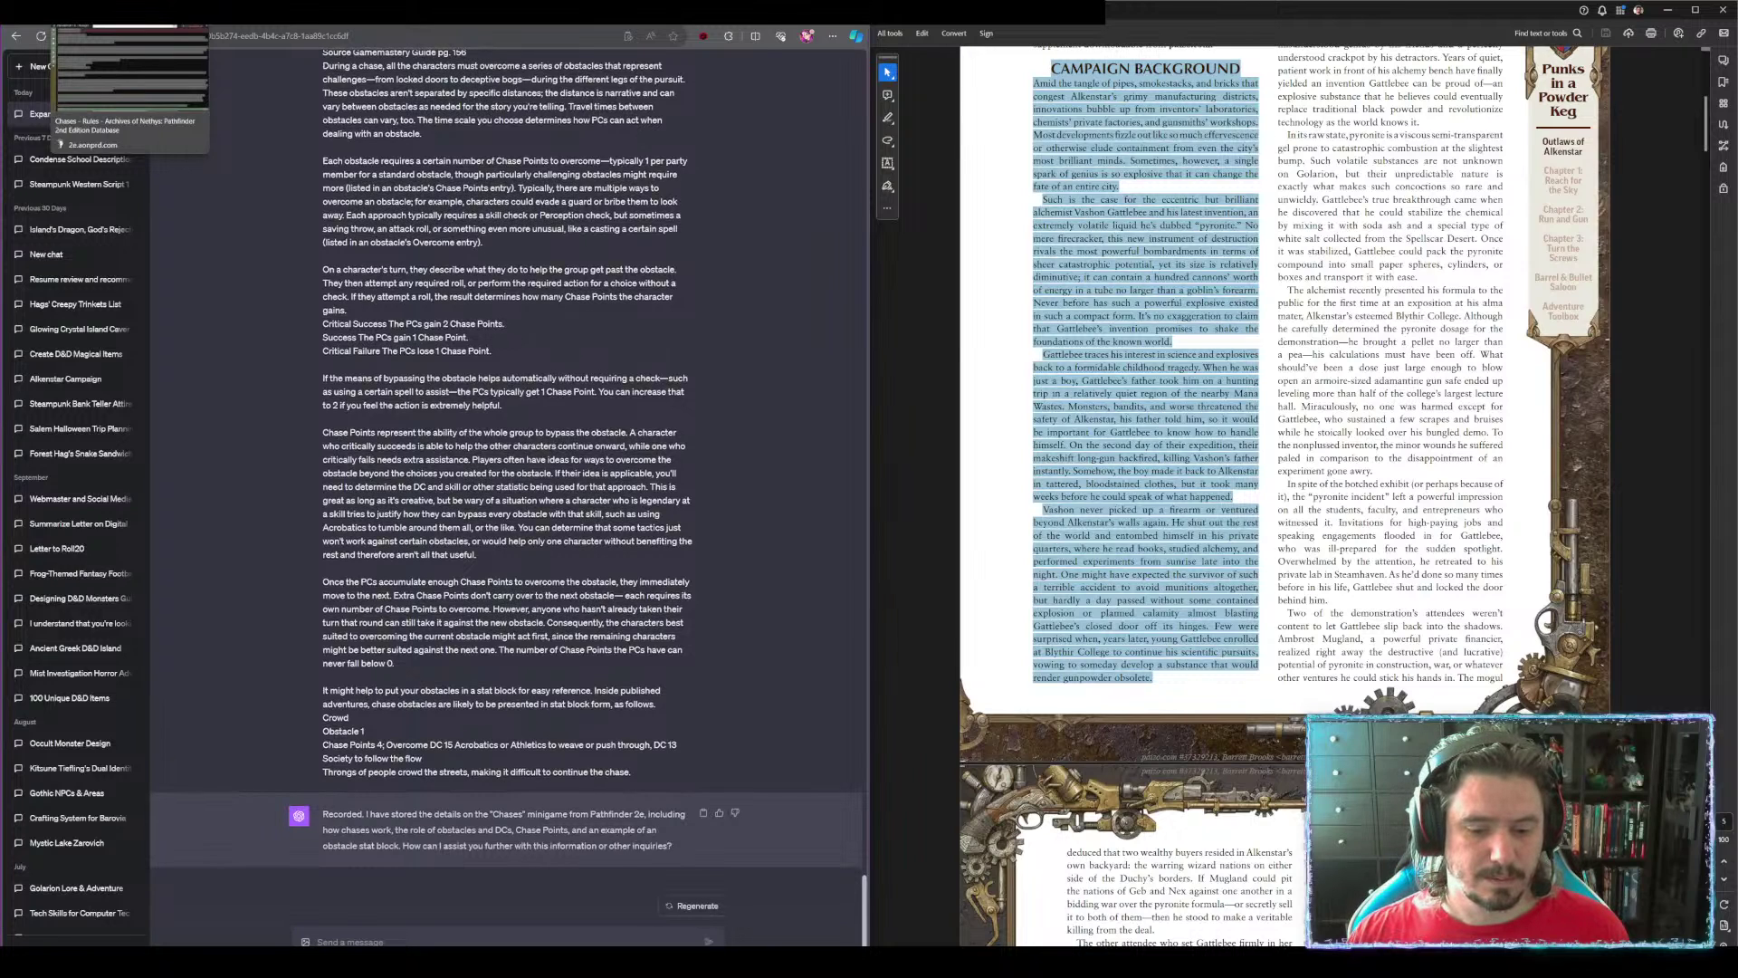
Copy the Archives of Nethys text from the Building a Chase heading through the end of the Solo Chases sidebar
click(109, 12)
drag(43, 574, 82, 942)
scroll(441, 570, down, 1)
drag(481, 580, 422, 564)
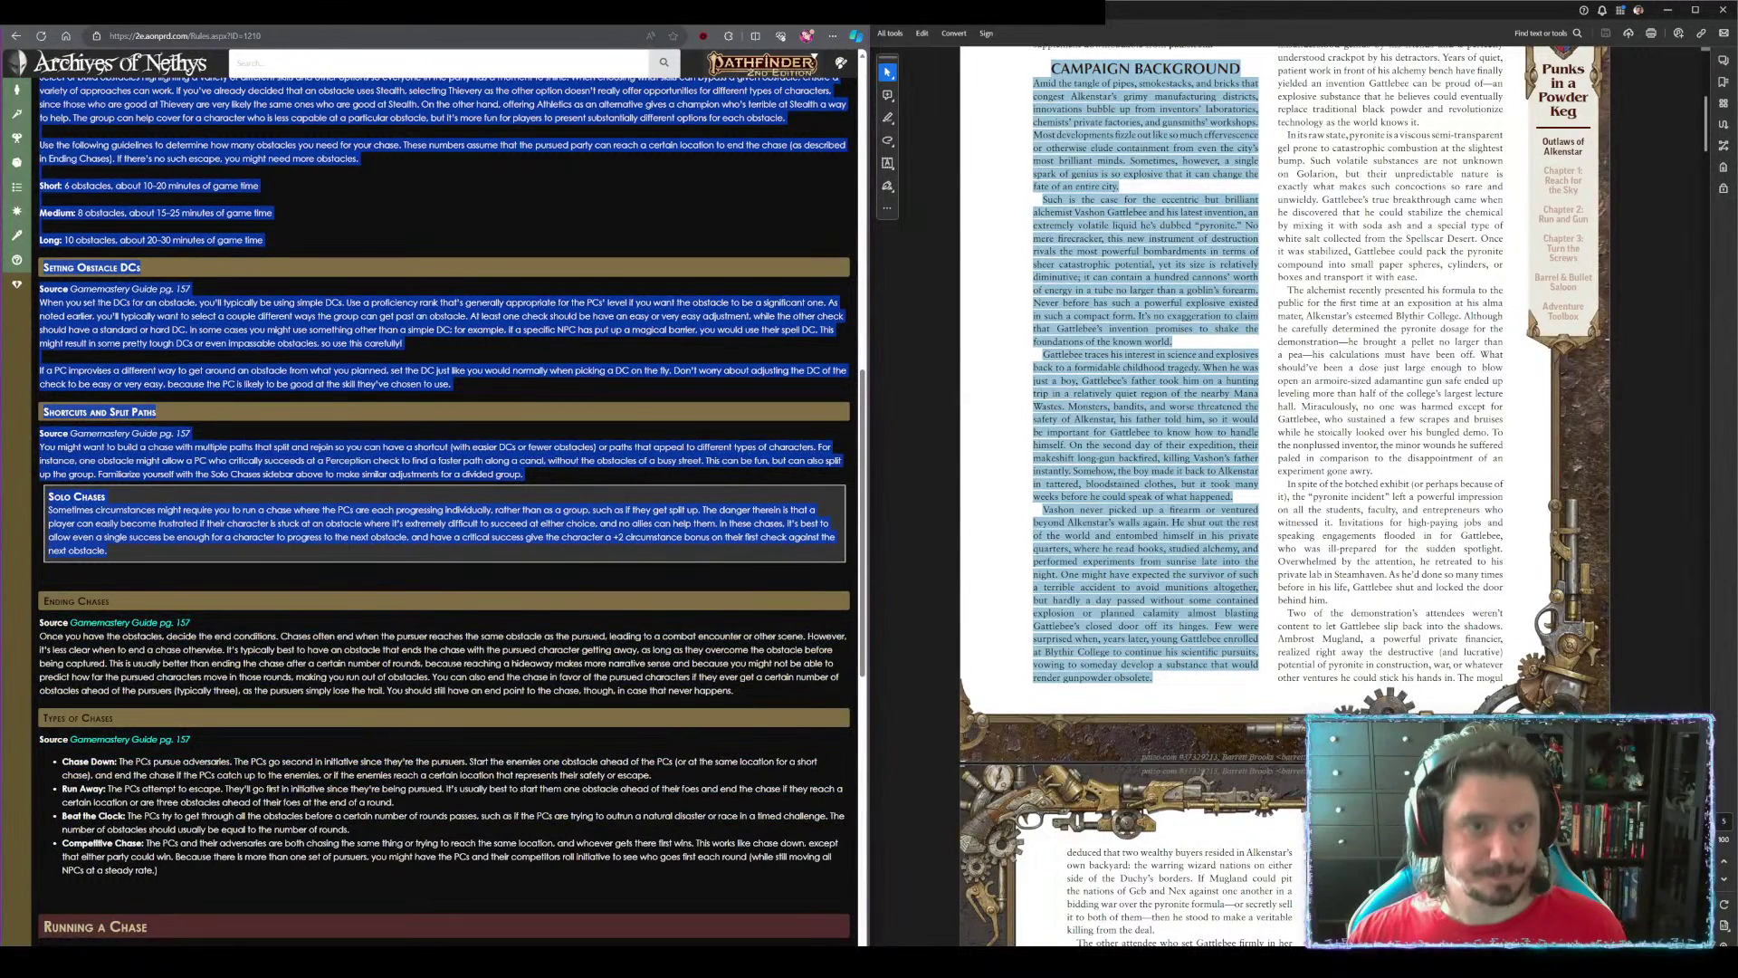
Send "Sometimes we will need to design our own chases for pathfinder. here is how it is done. read and record this information for later:" plus copied text
click(136, 11)
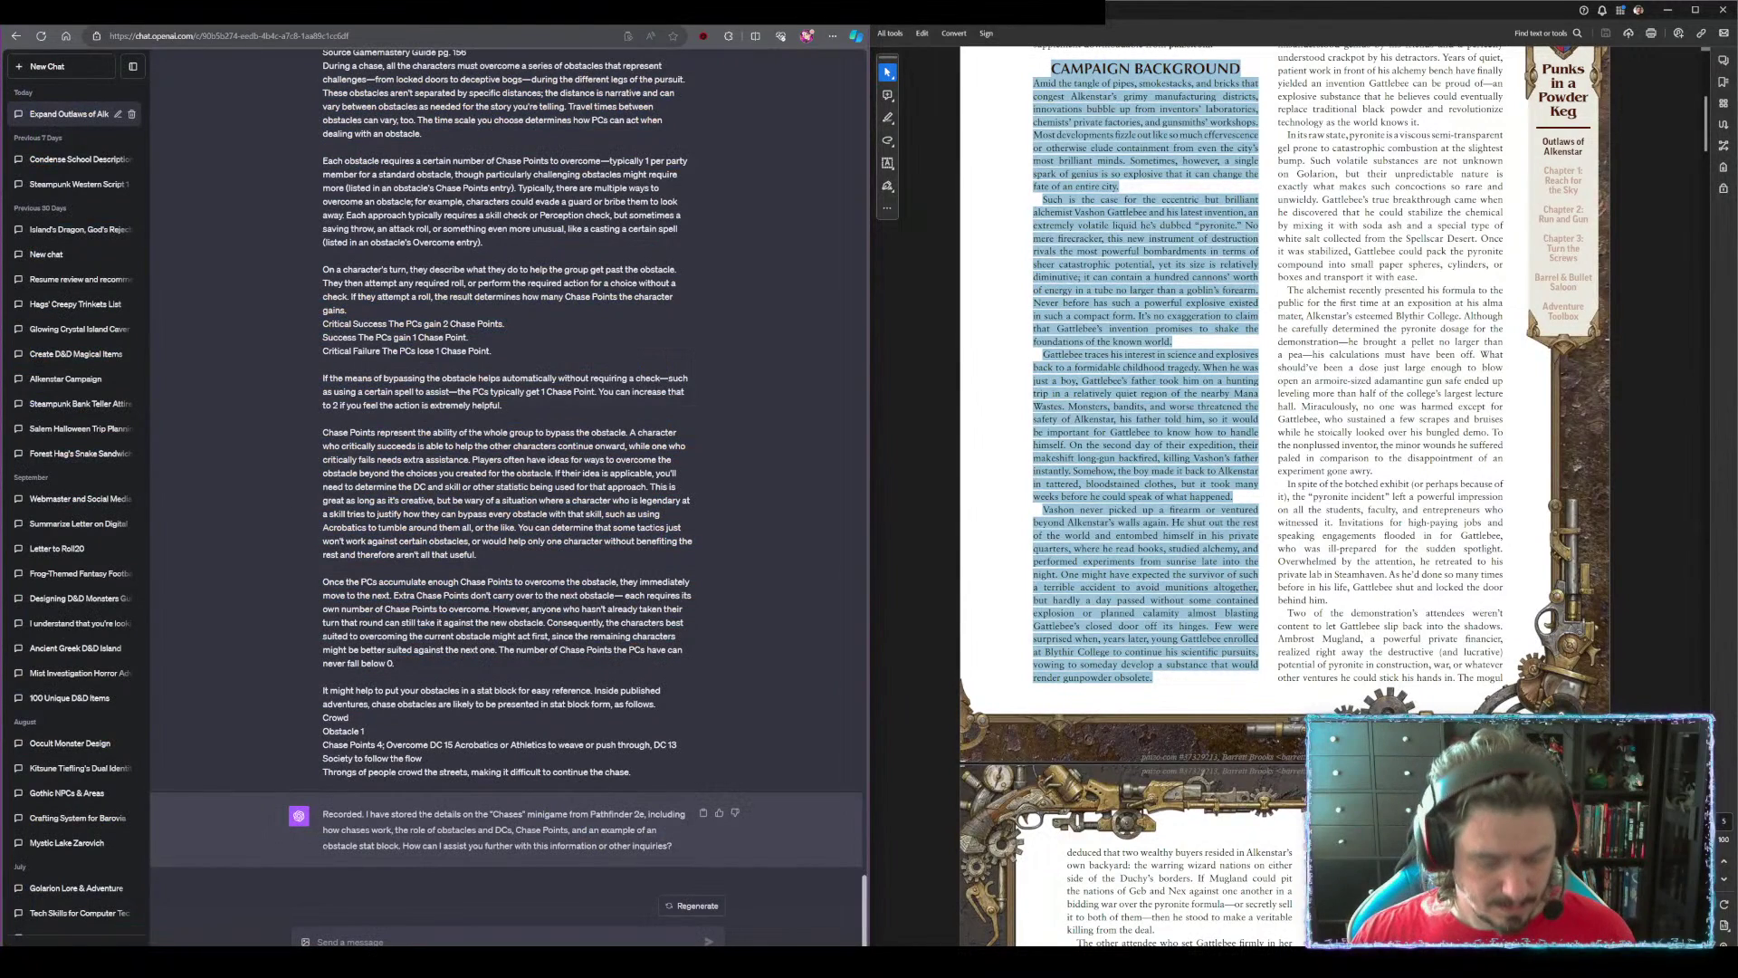
text(Some)
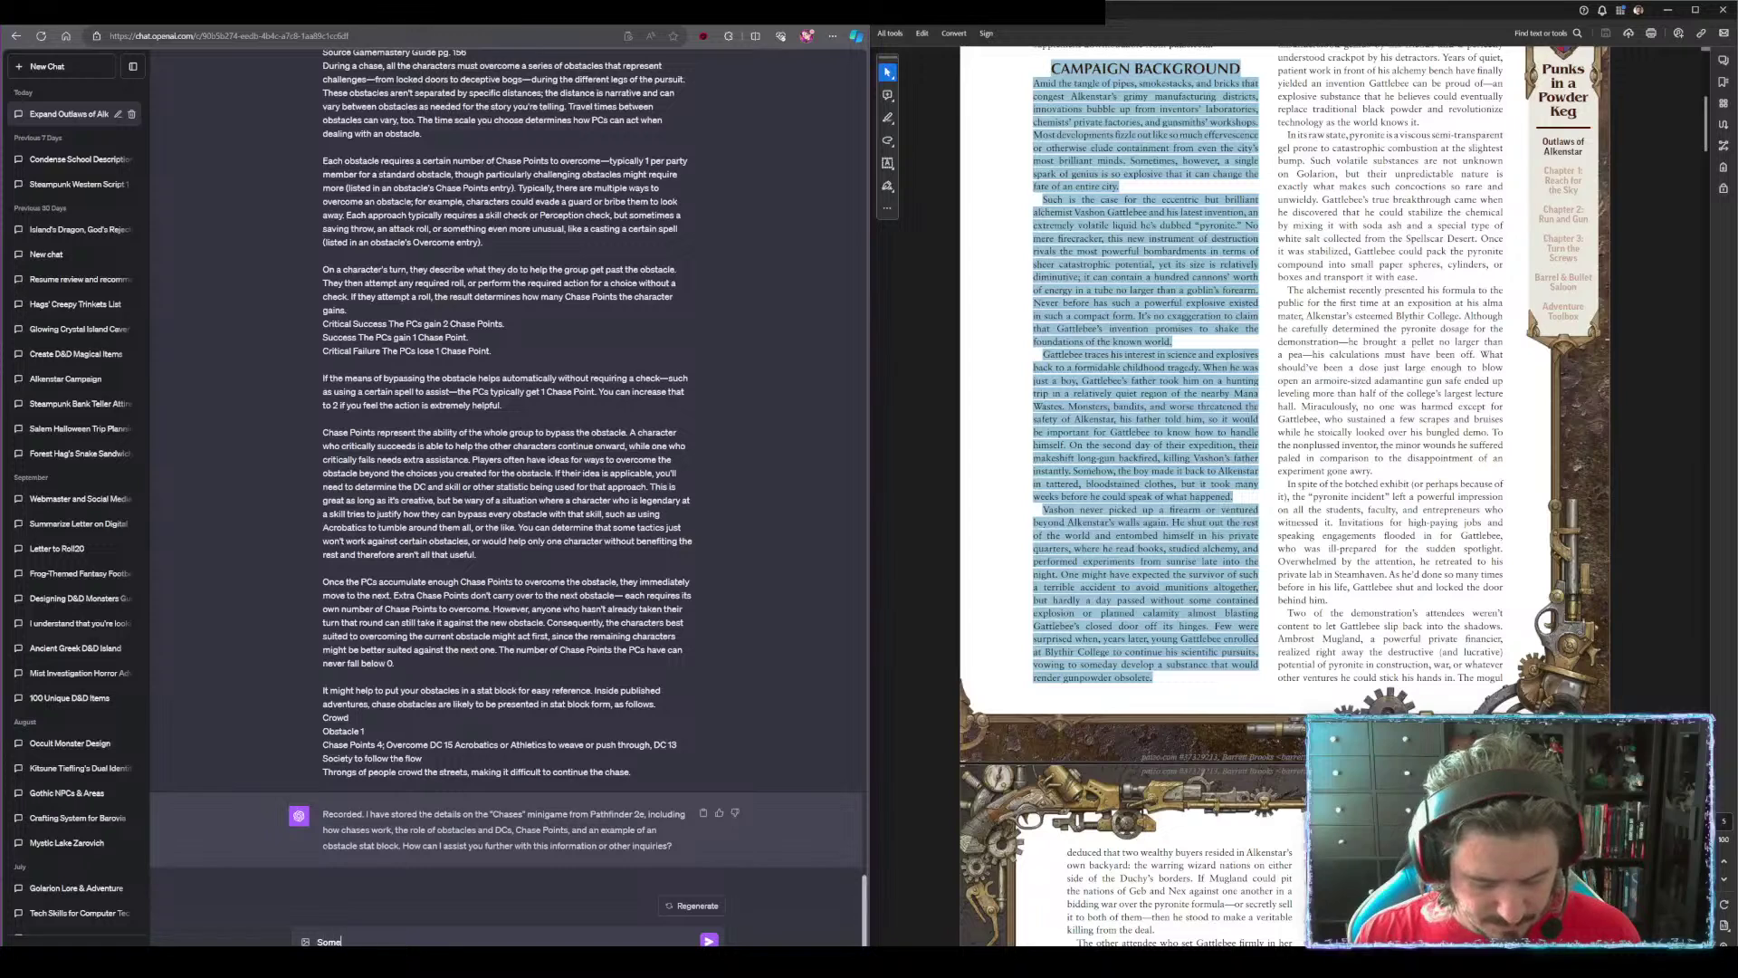
text(times we willneed to desig)
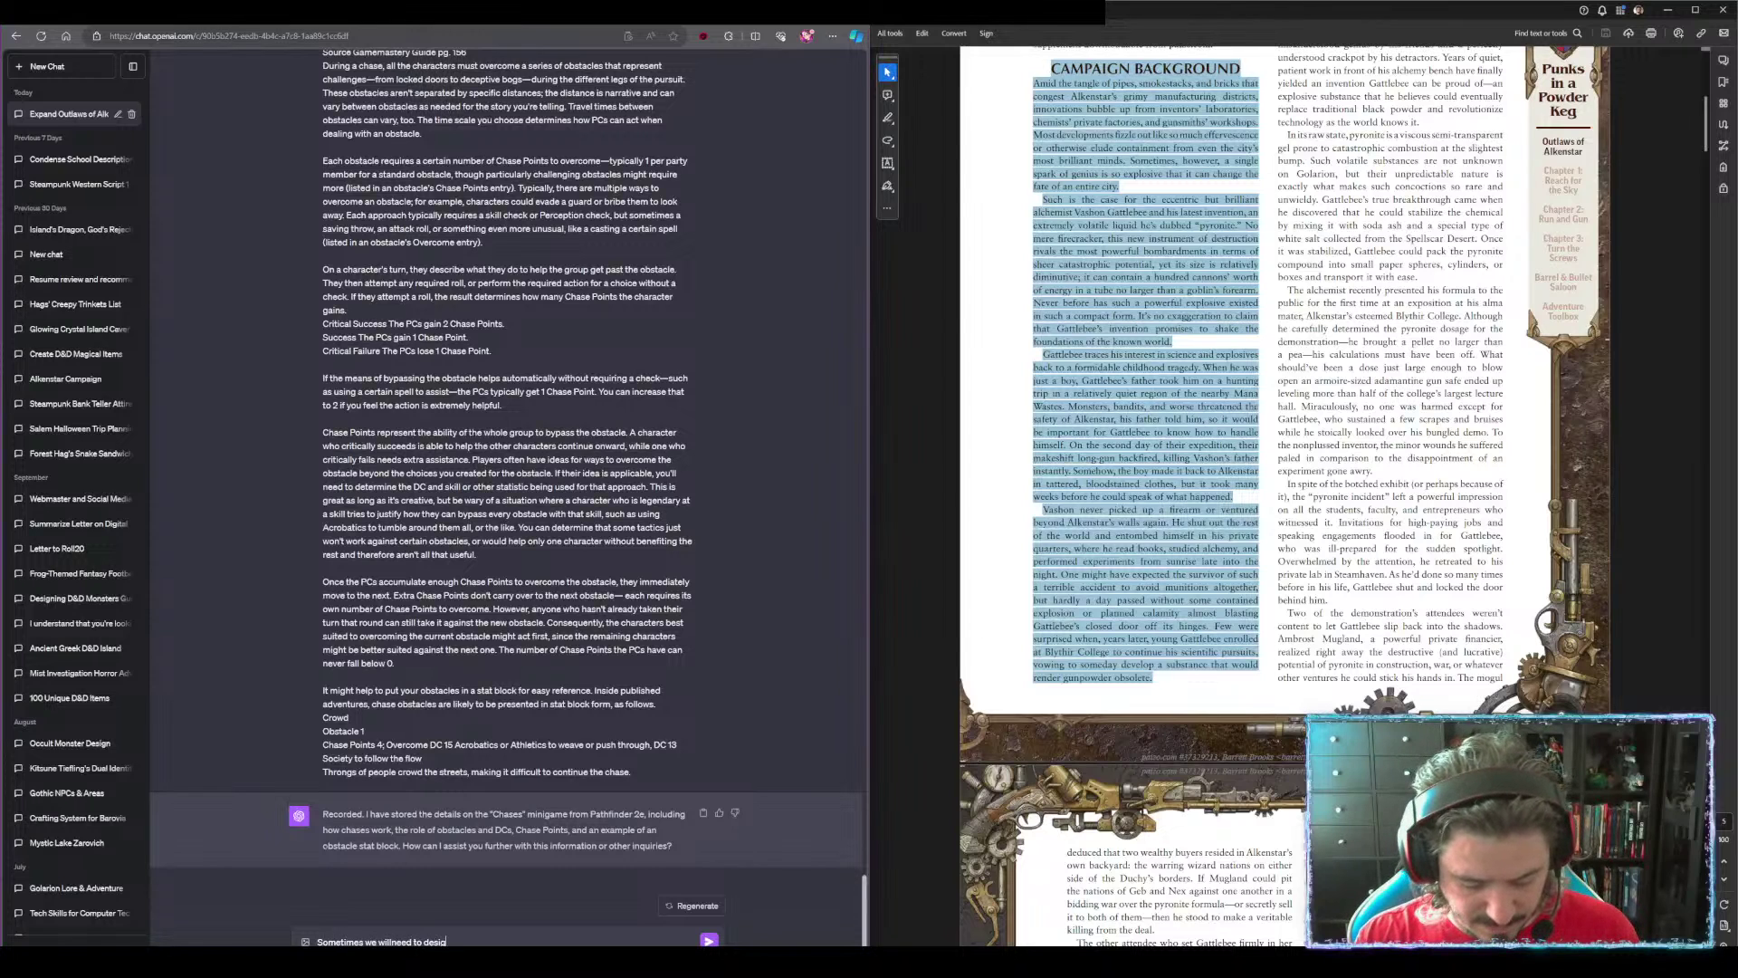
text(n our own)
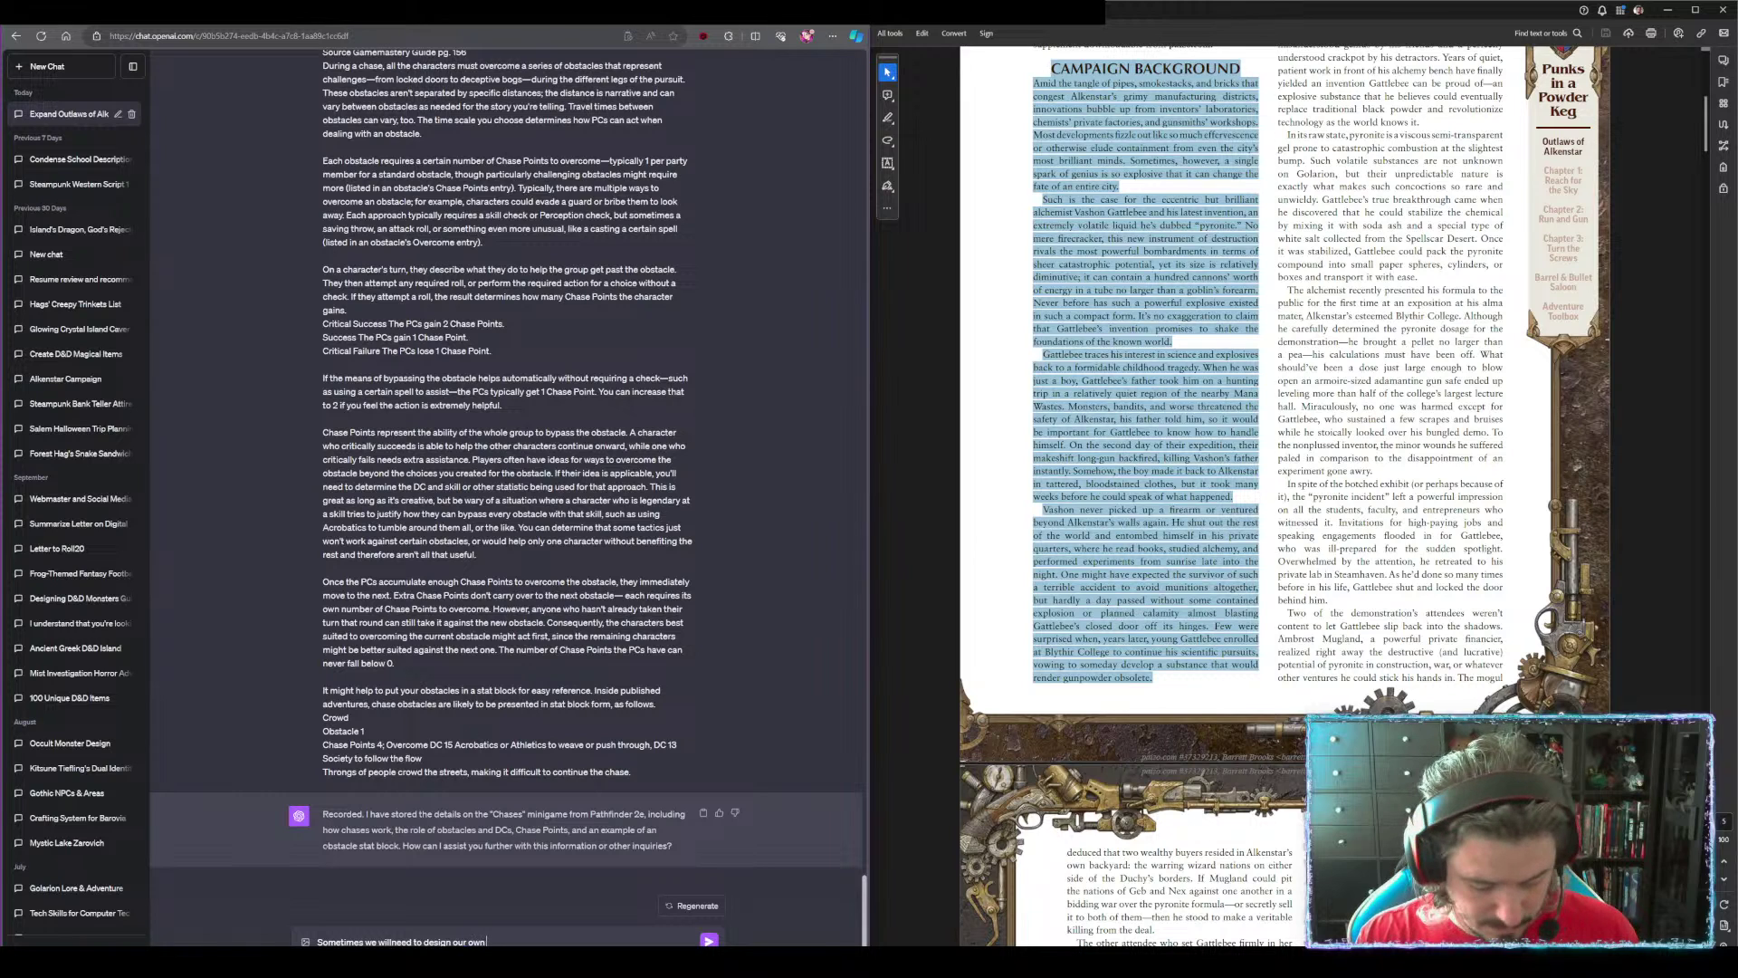
text( chases for pathfinder)
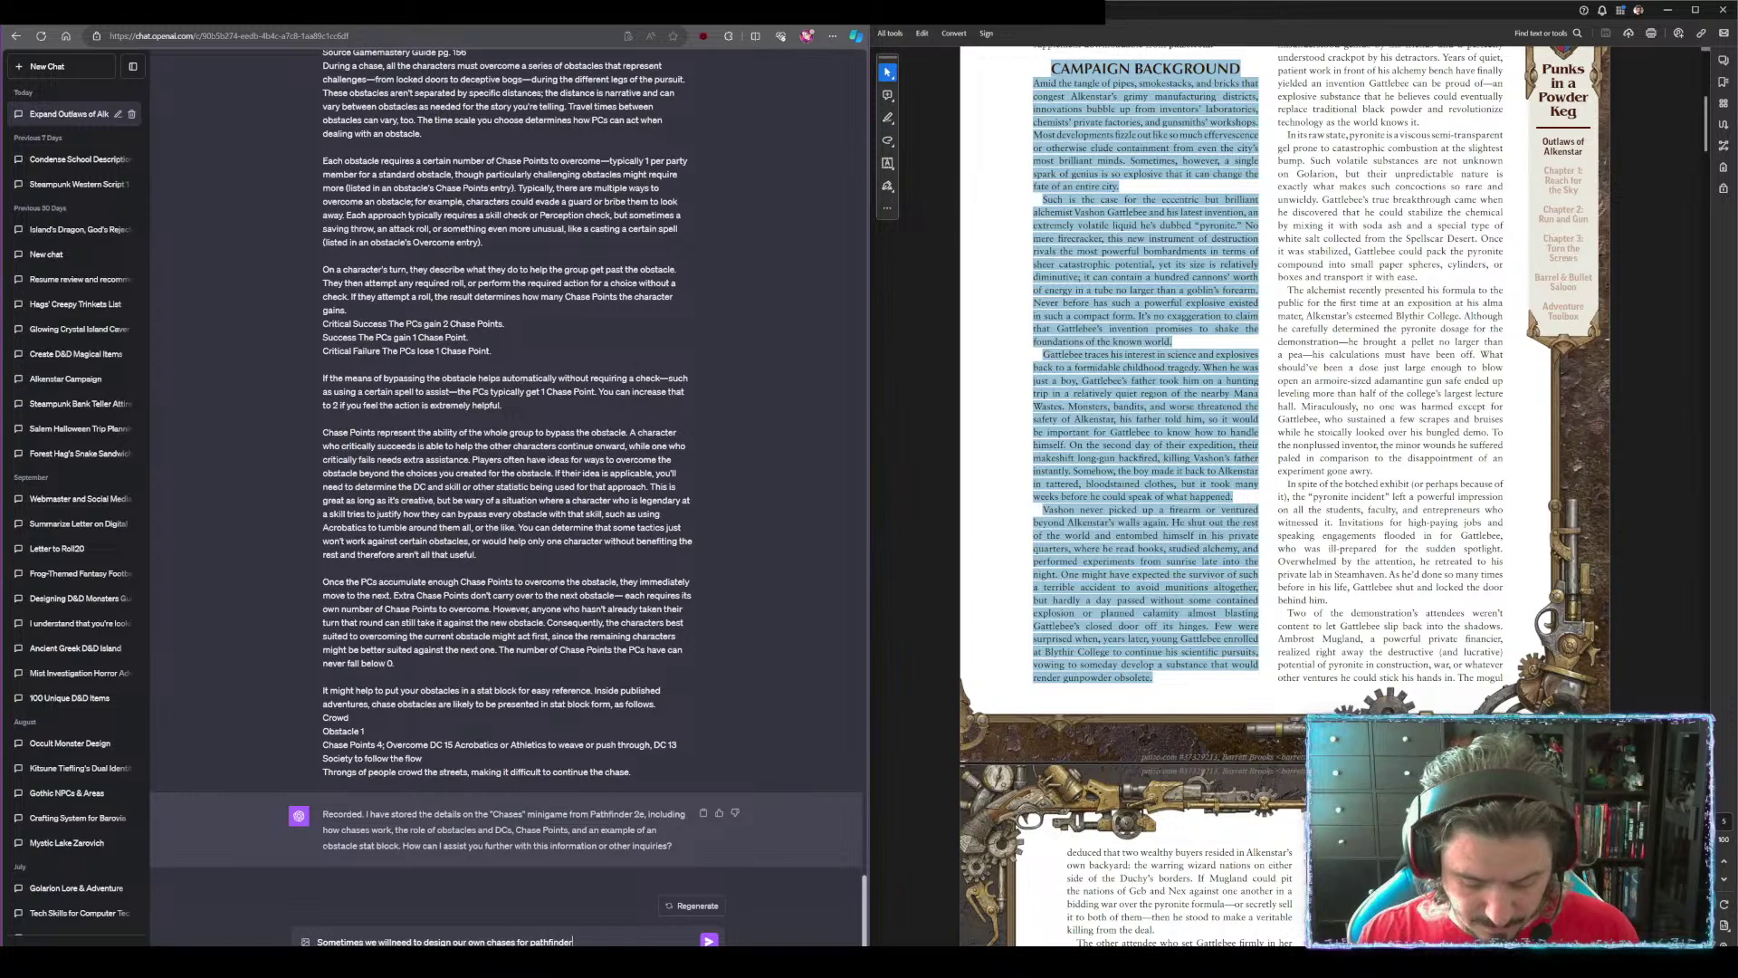
text(. here is ho)
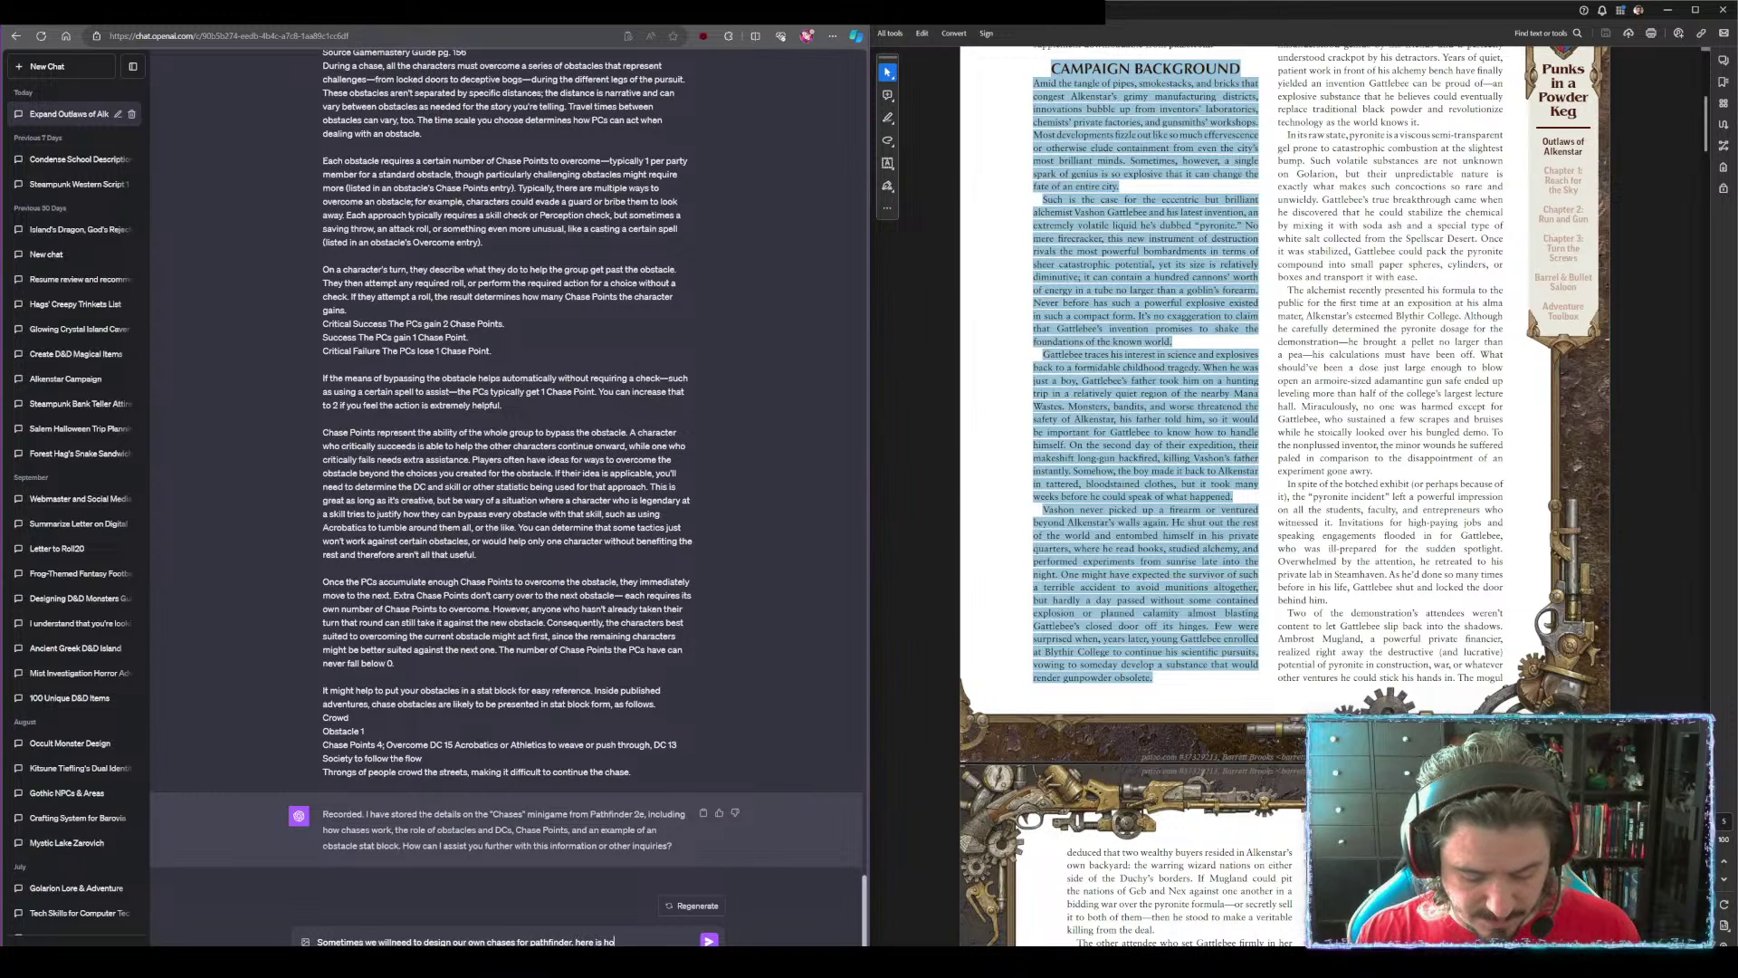
text(w it is done)
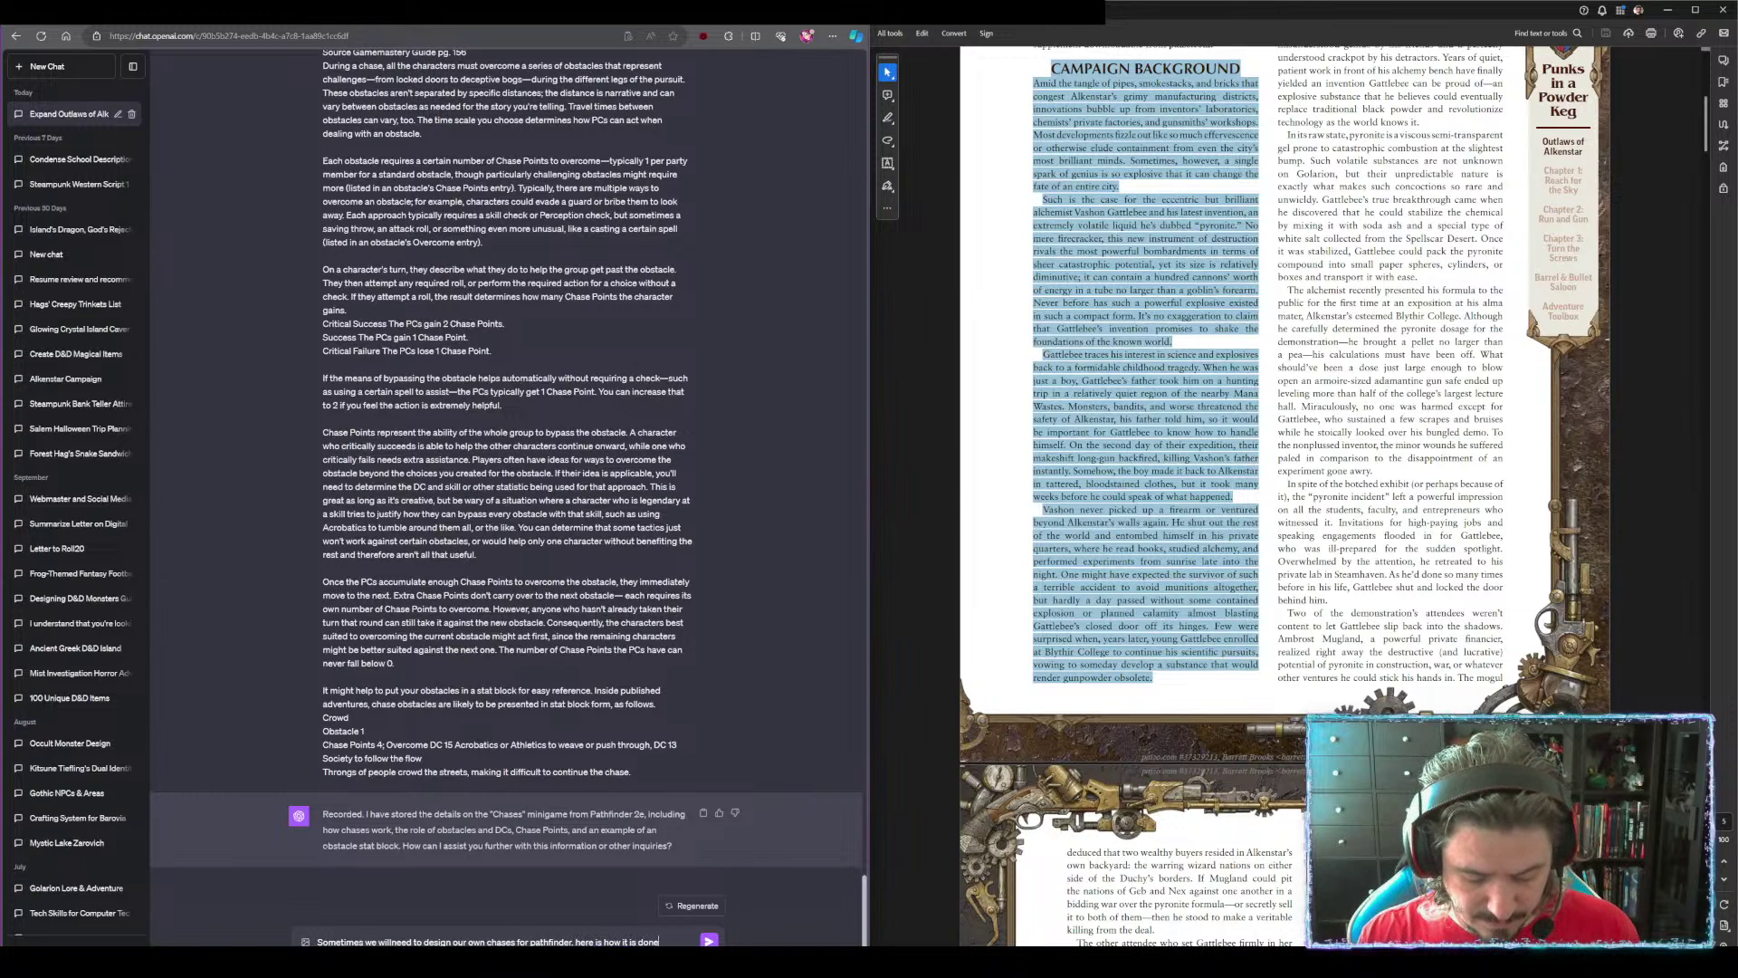
text(. read and)
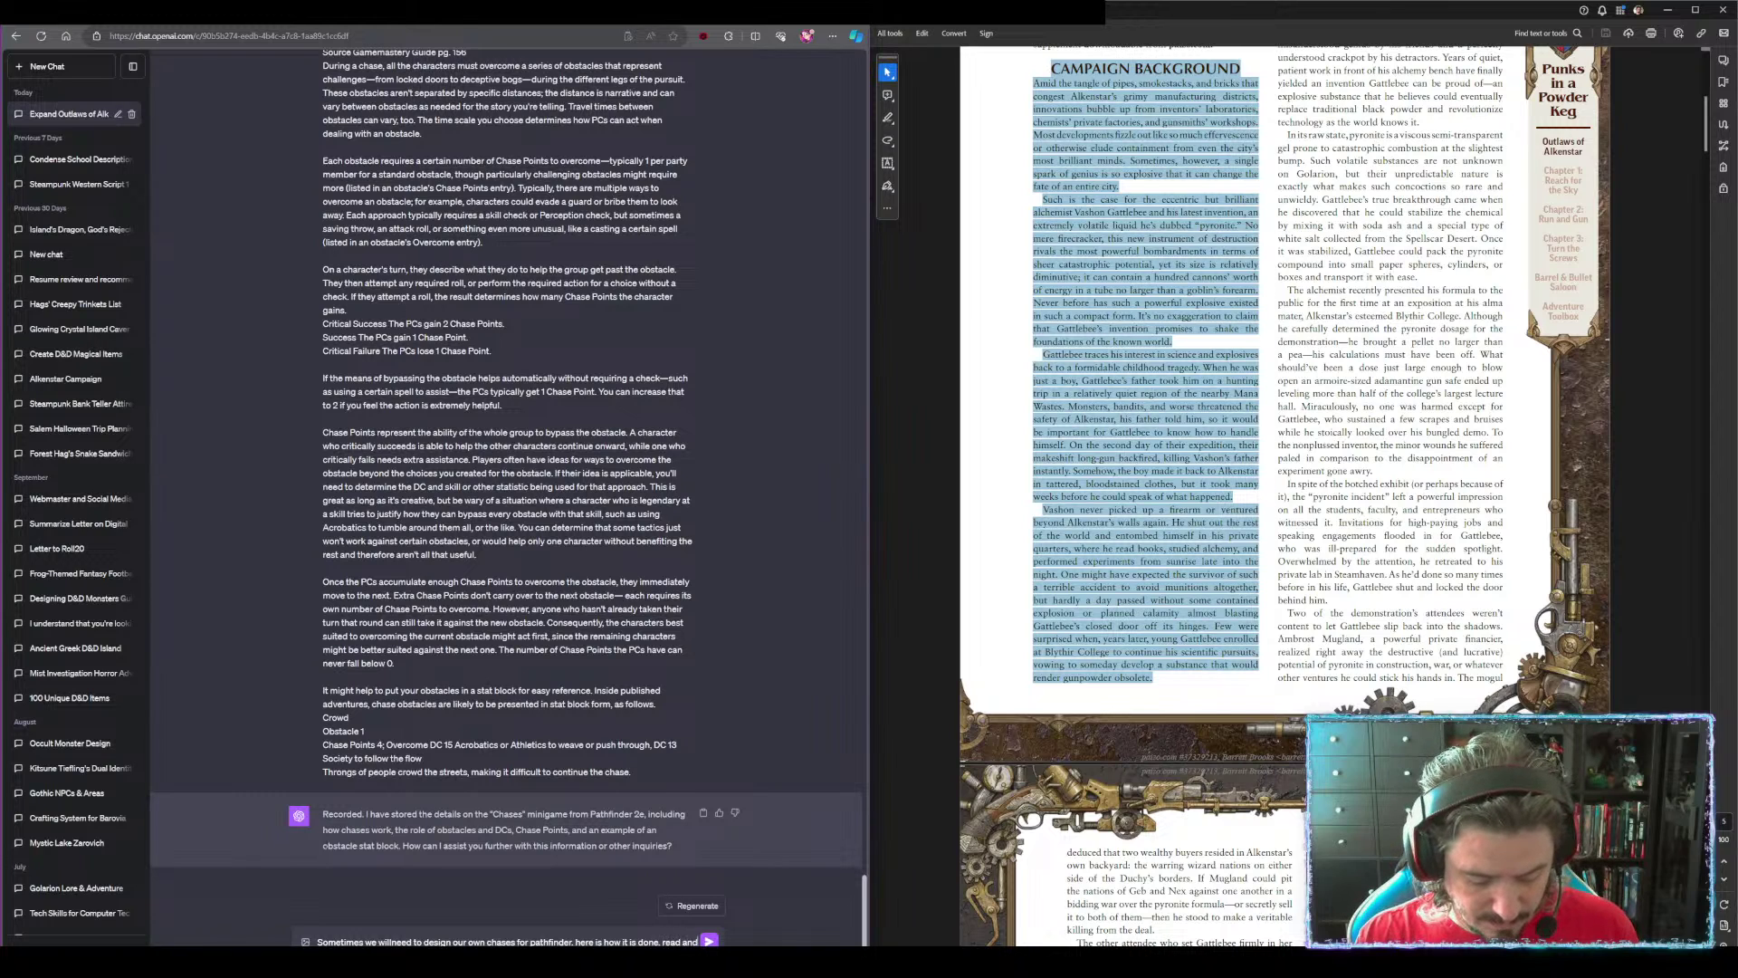
text( record this information for later:)
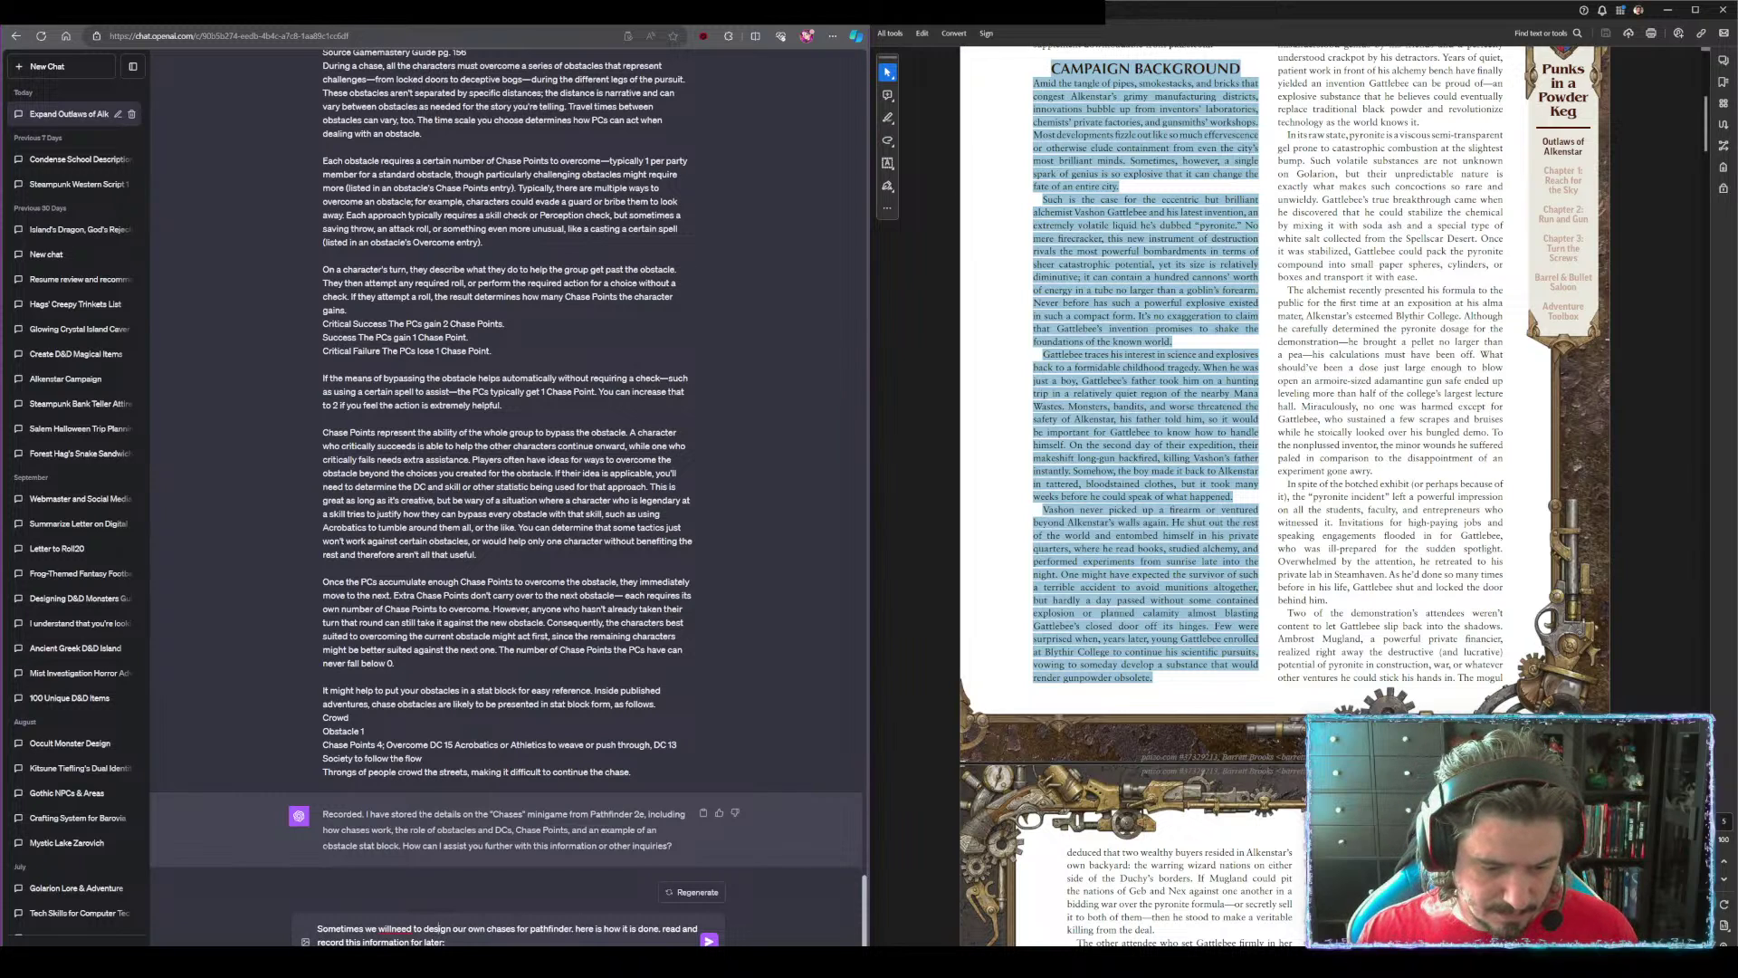
text(l)
key(ctrl+End)
key(ctrl+v)
key(Return)
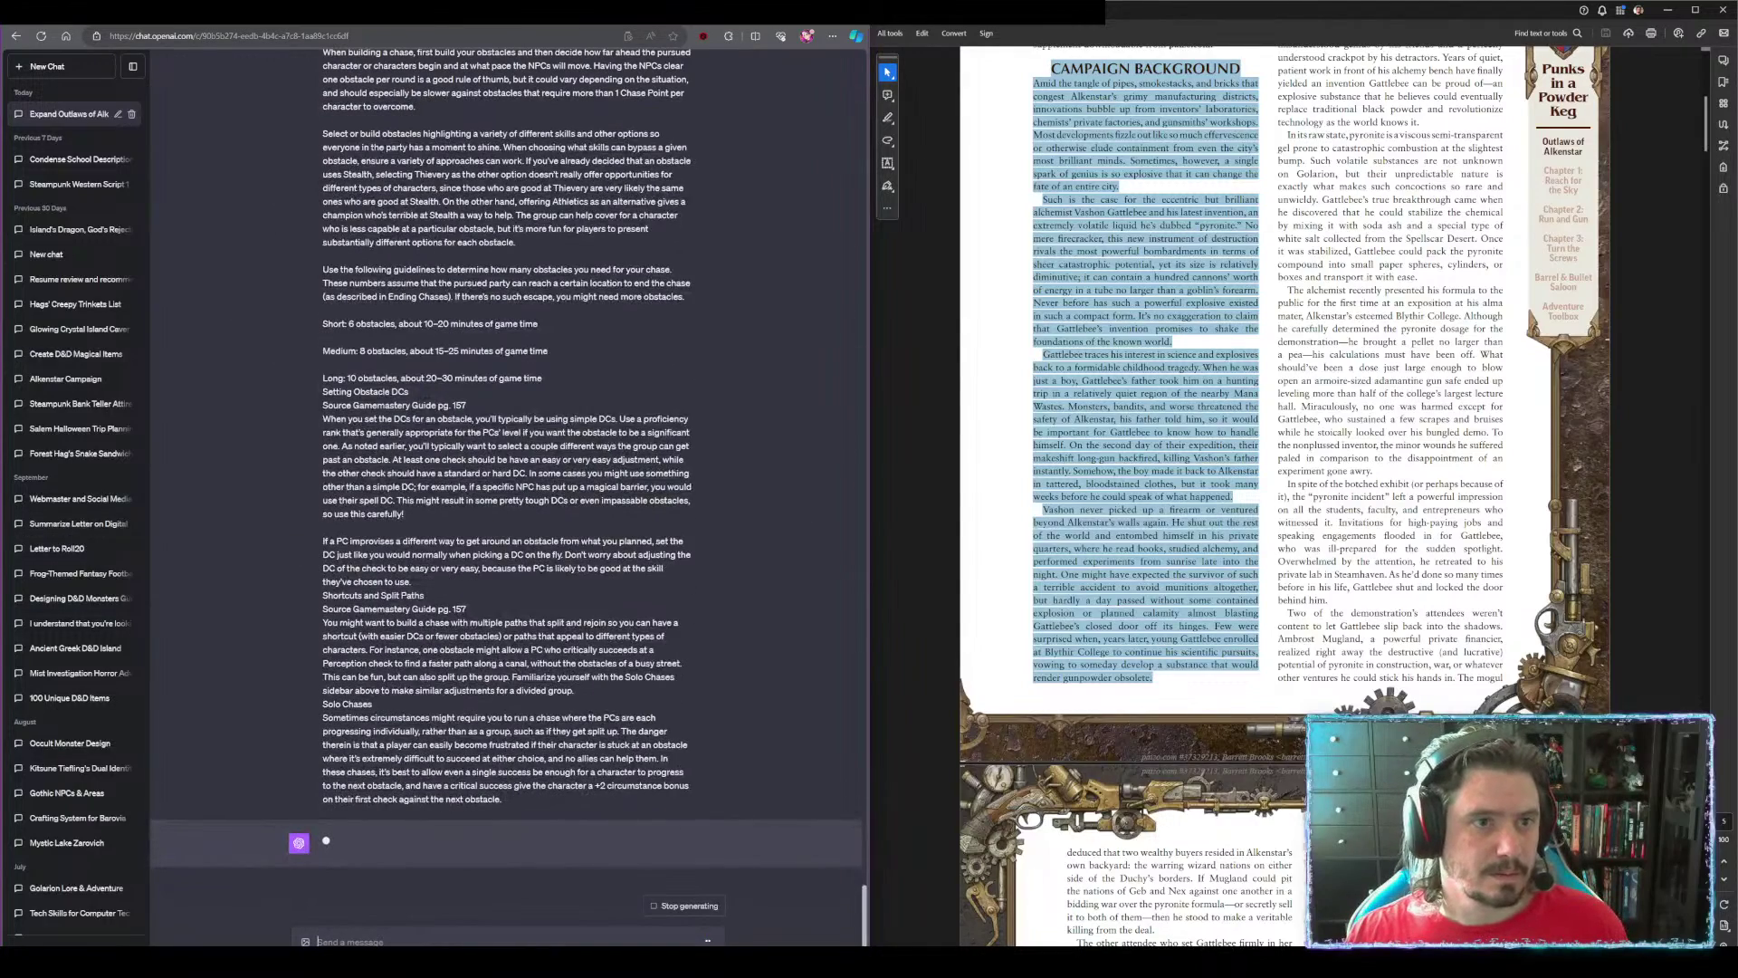
Copy the rest of the Archives of Nethys chase rules, from the Ending Chases heading through the Wilderness Obstacles table
click(116, 12)
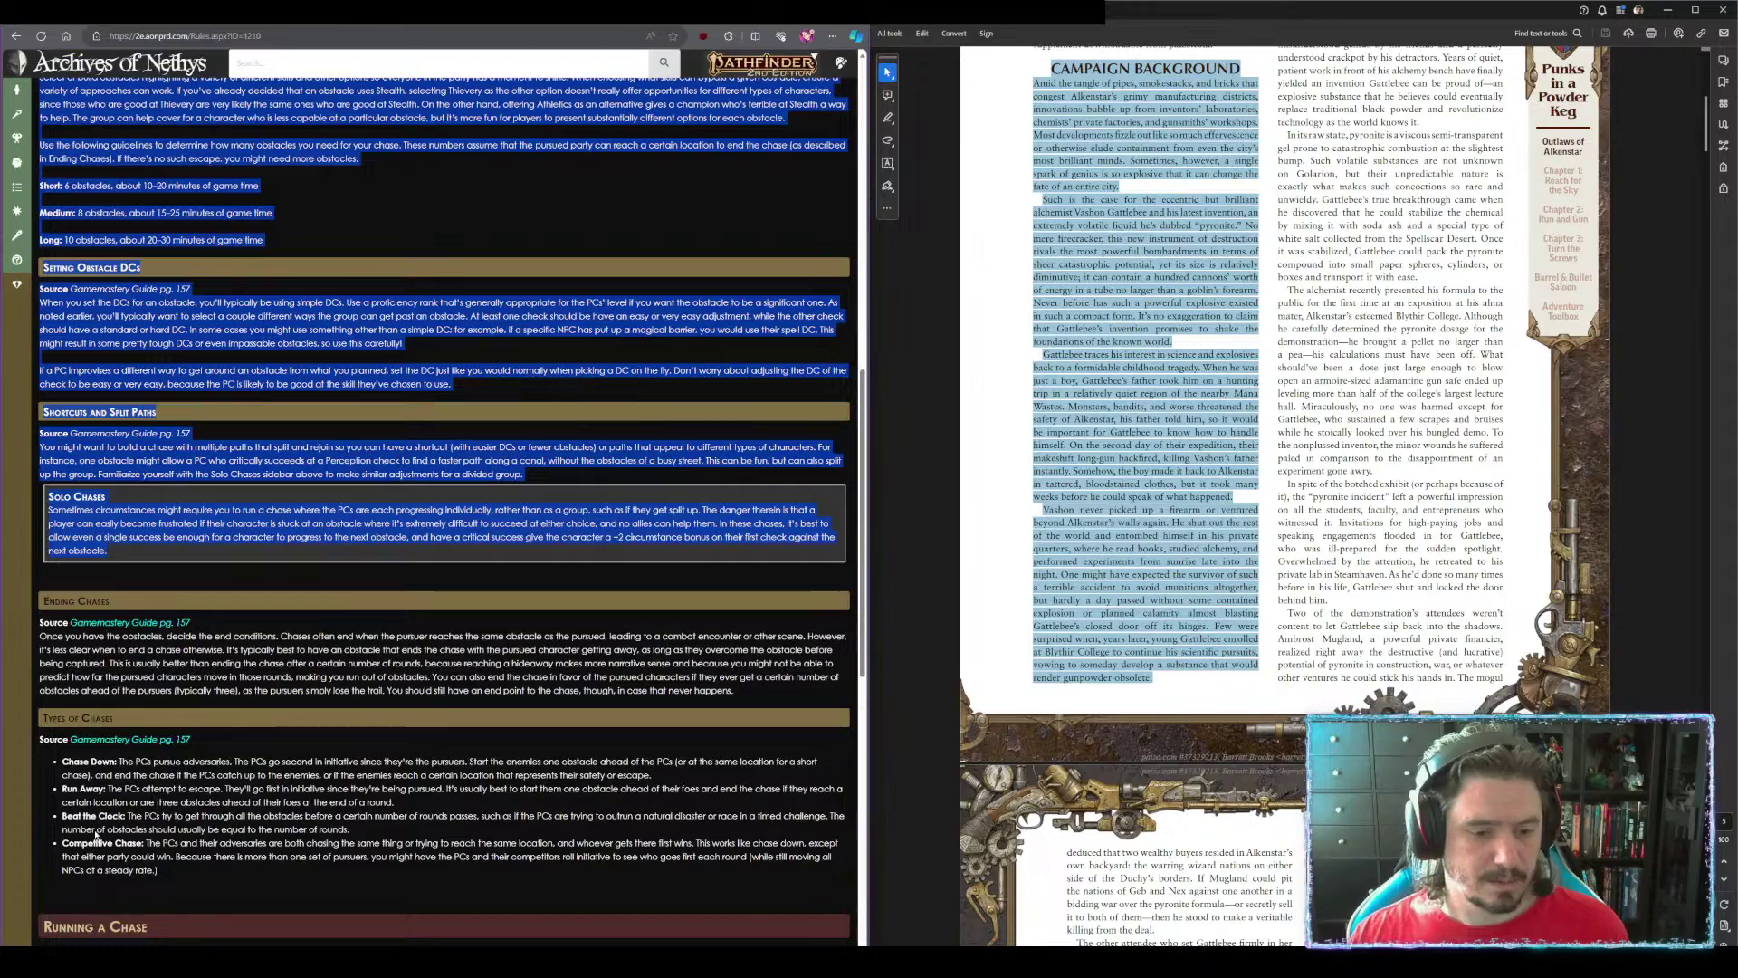
drag(42, 601, 181, 946)
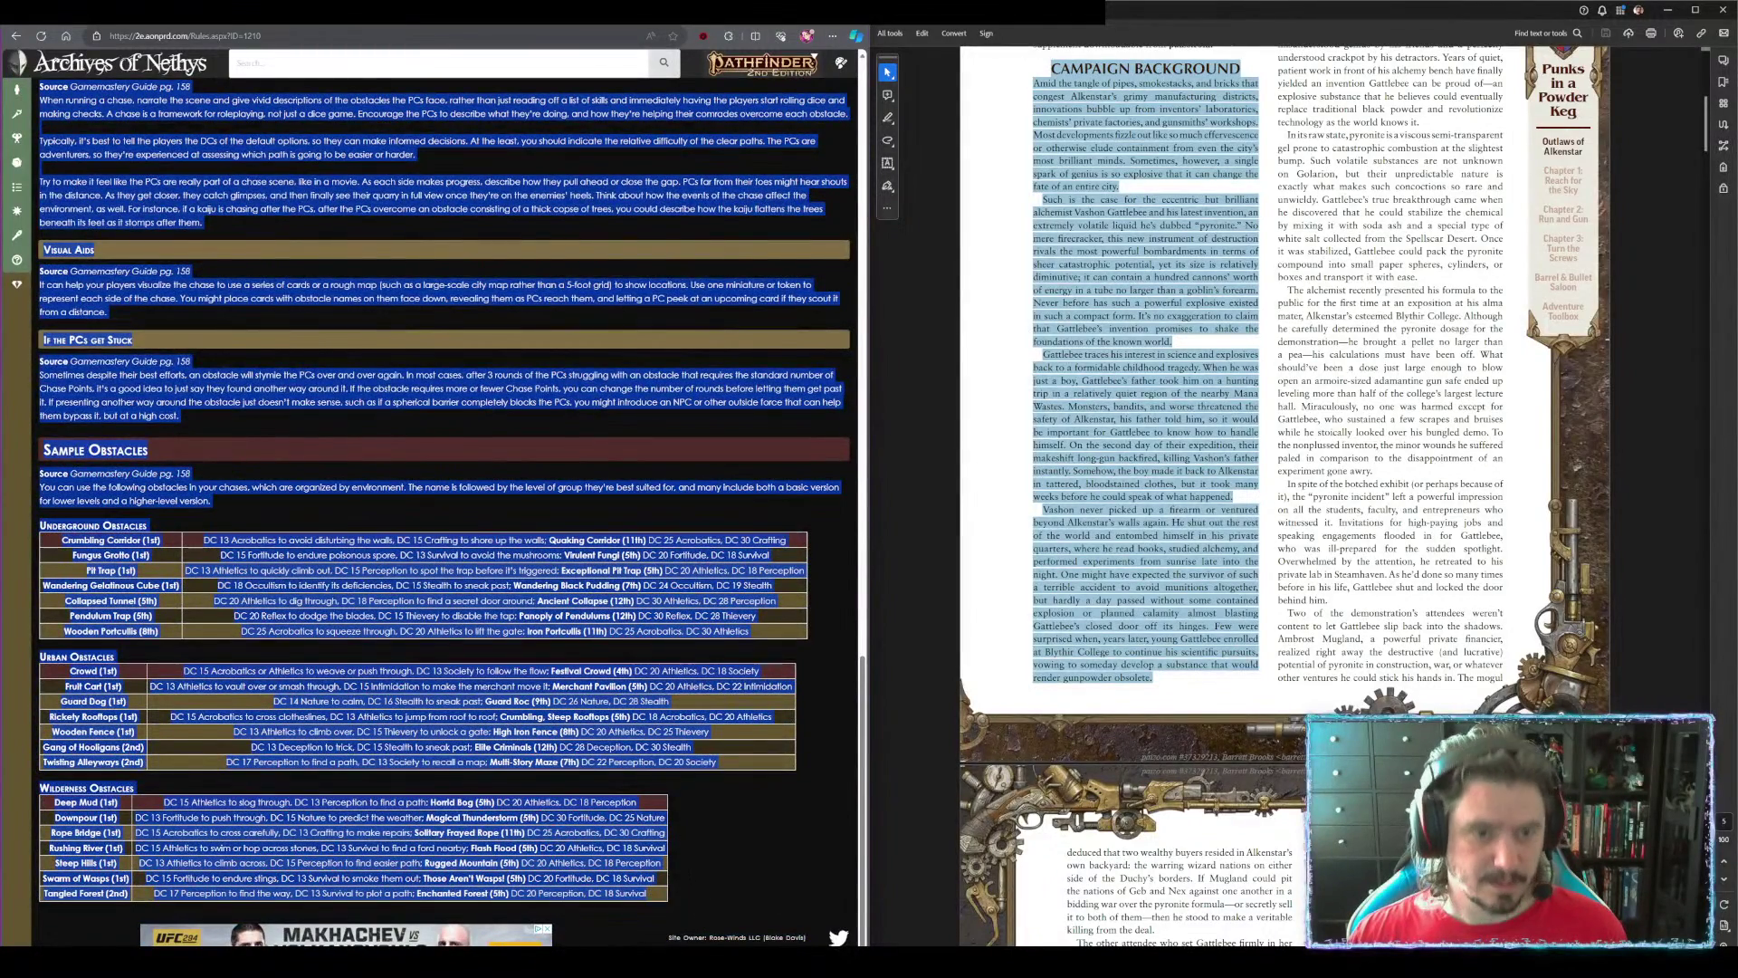
Send ChatGPT "Here is additional information on designing and running chases in pathfinder 2e. Please read and record this information for later:" plus the copied rules
key(ctrl+Tab)
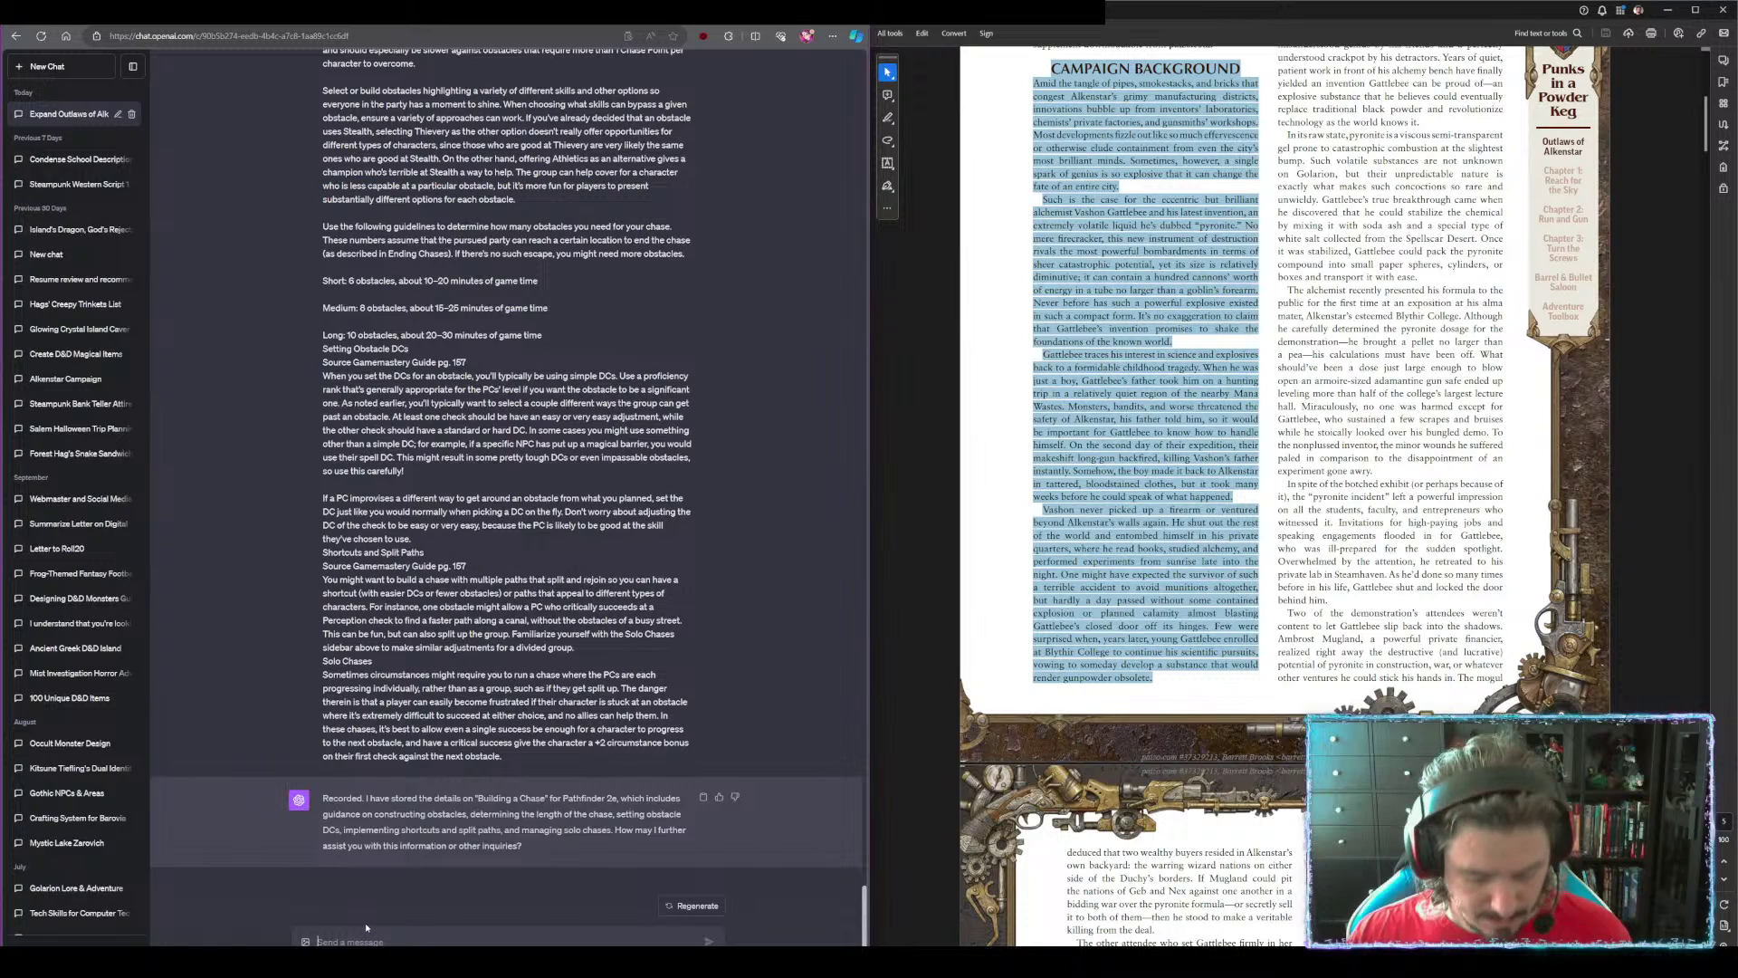
text(Here is)
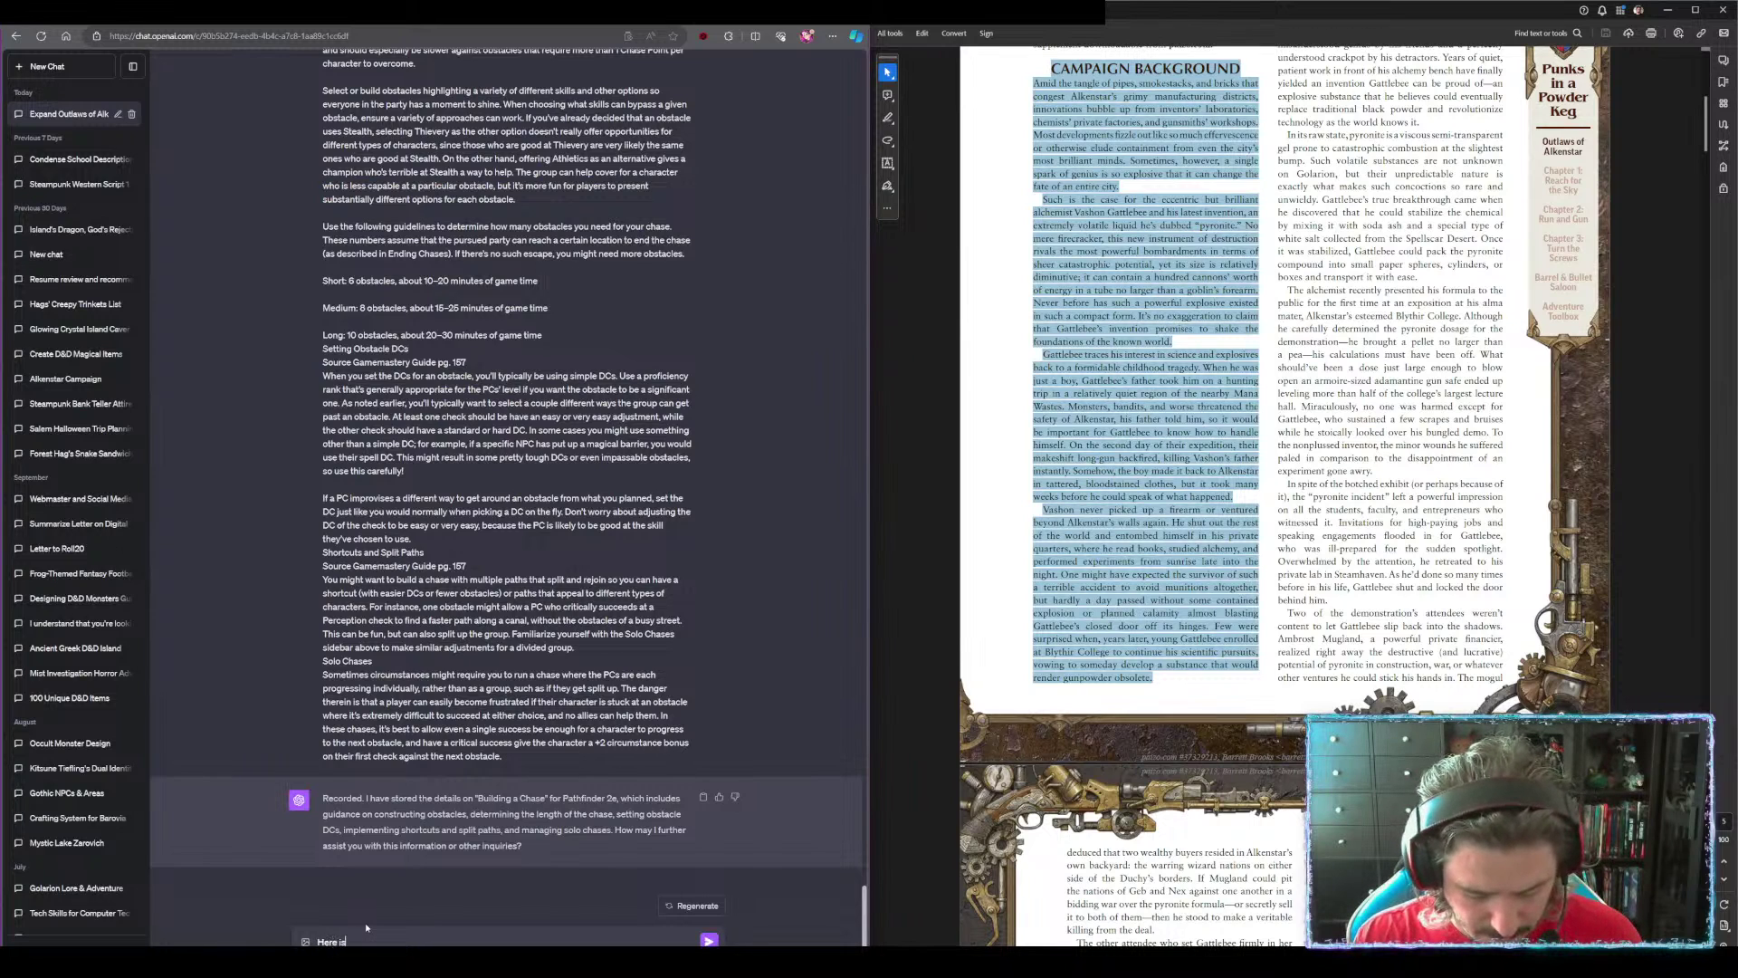
text( additional inf)
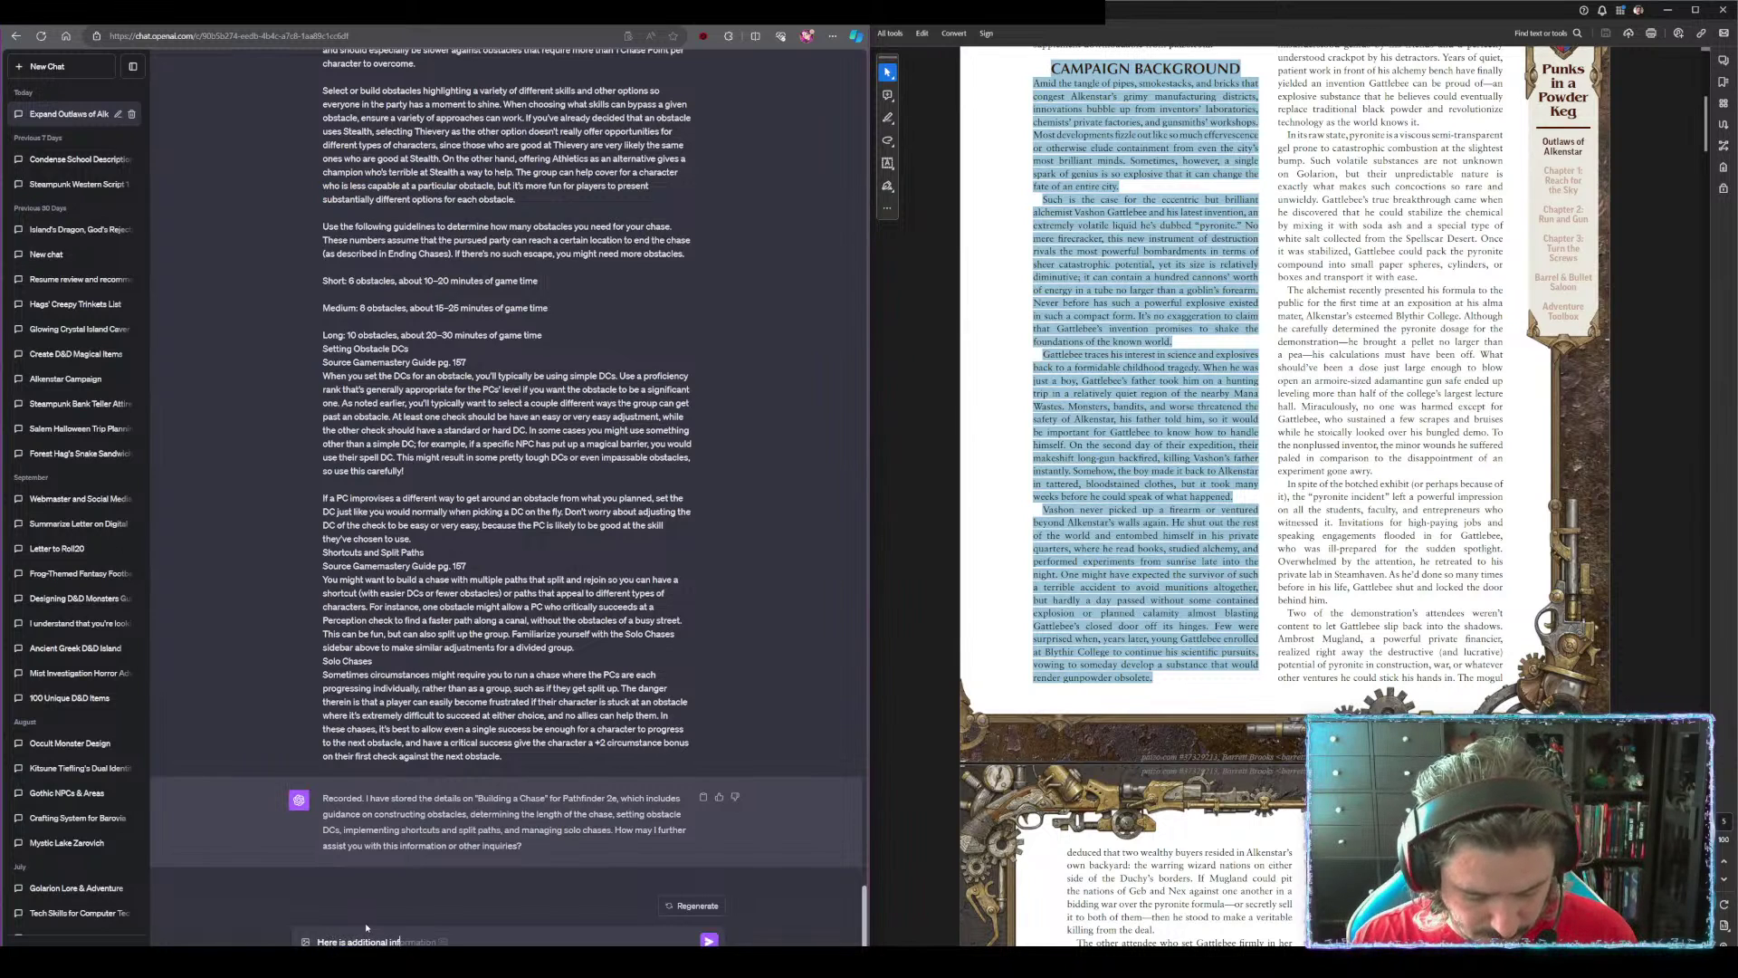
text(ormation on des)
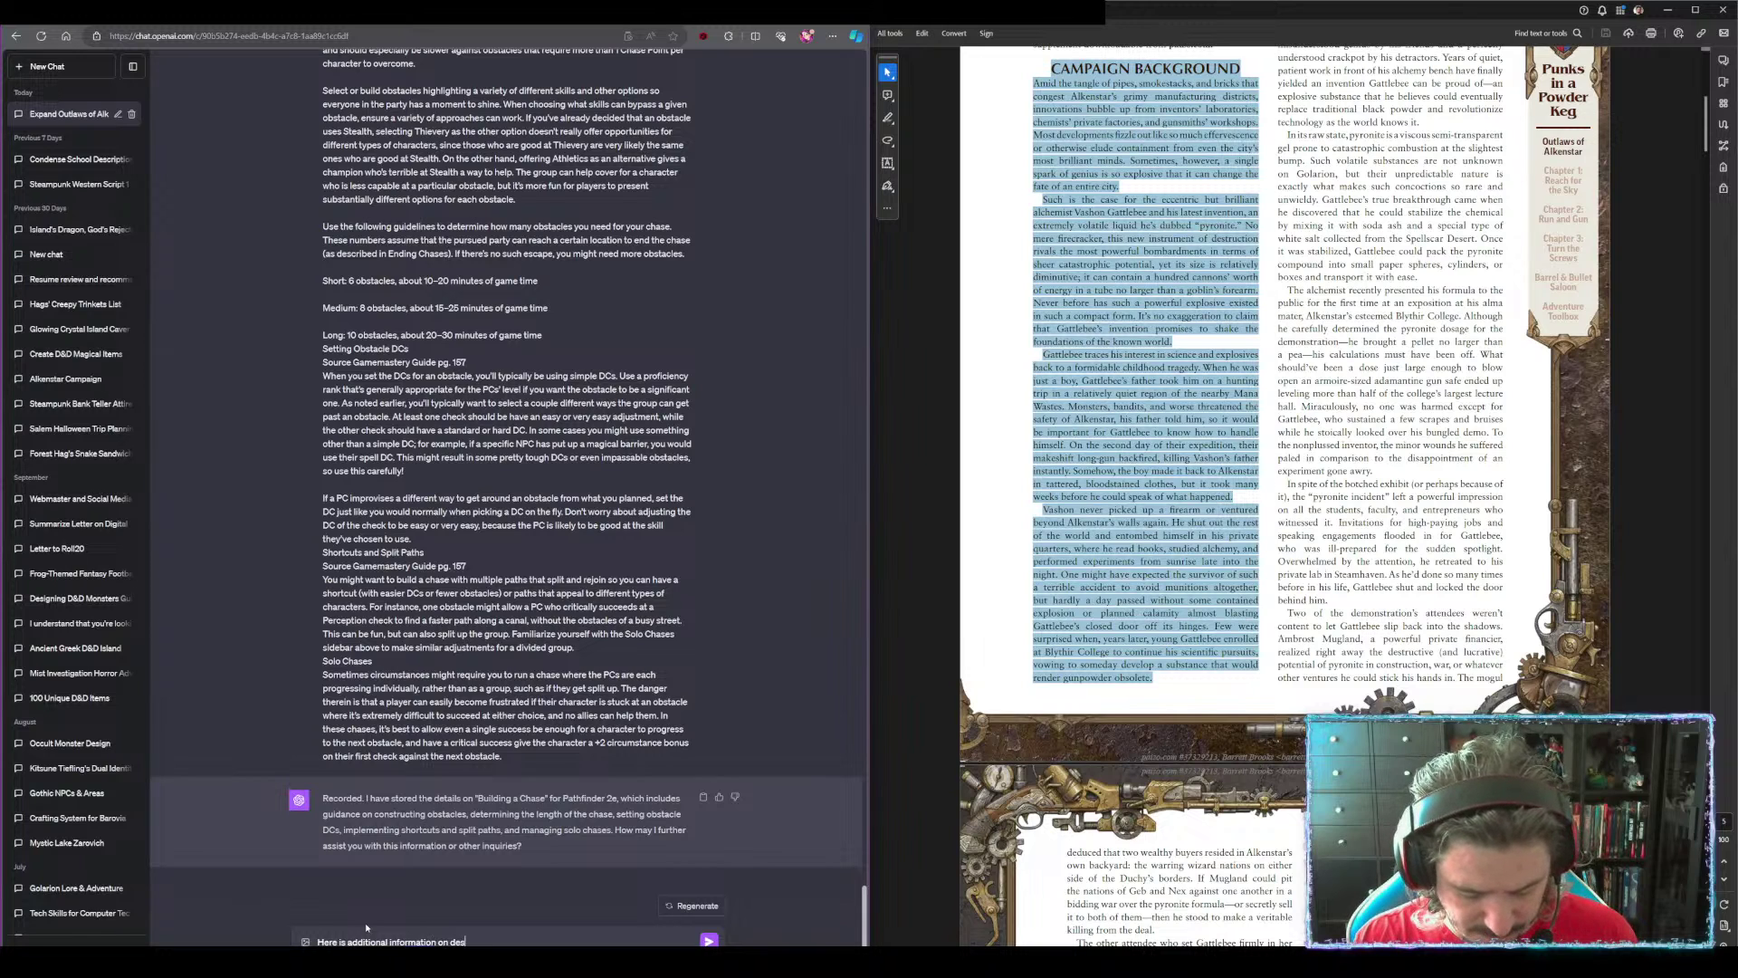
text(igning and runn)
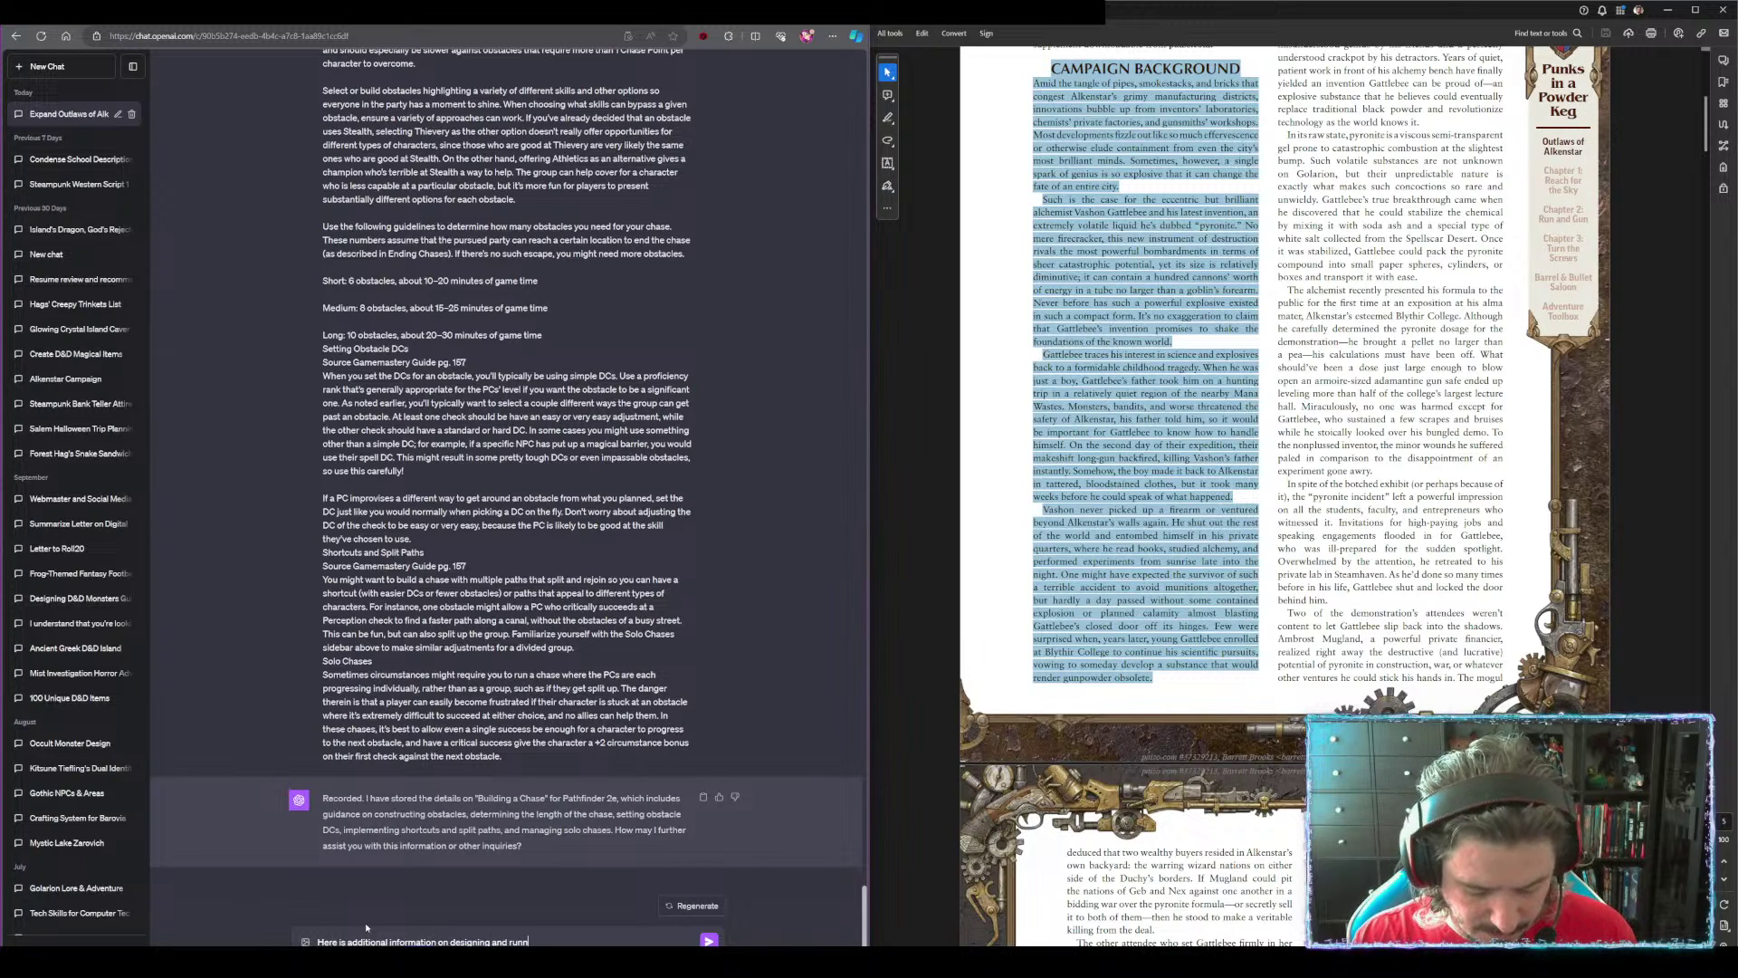
text(ing chases in p)
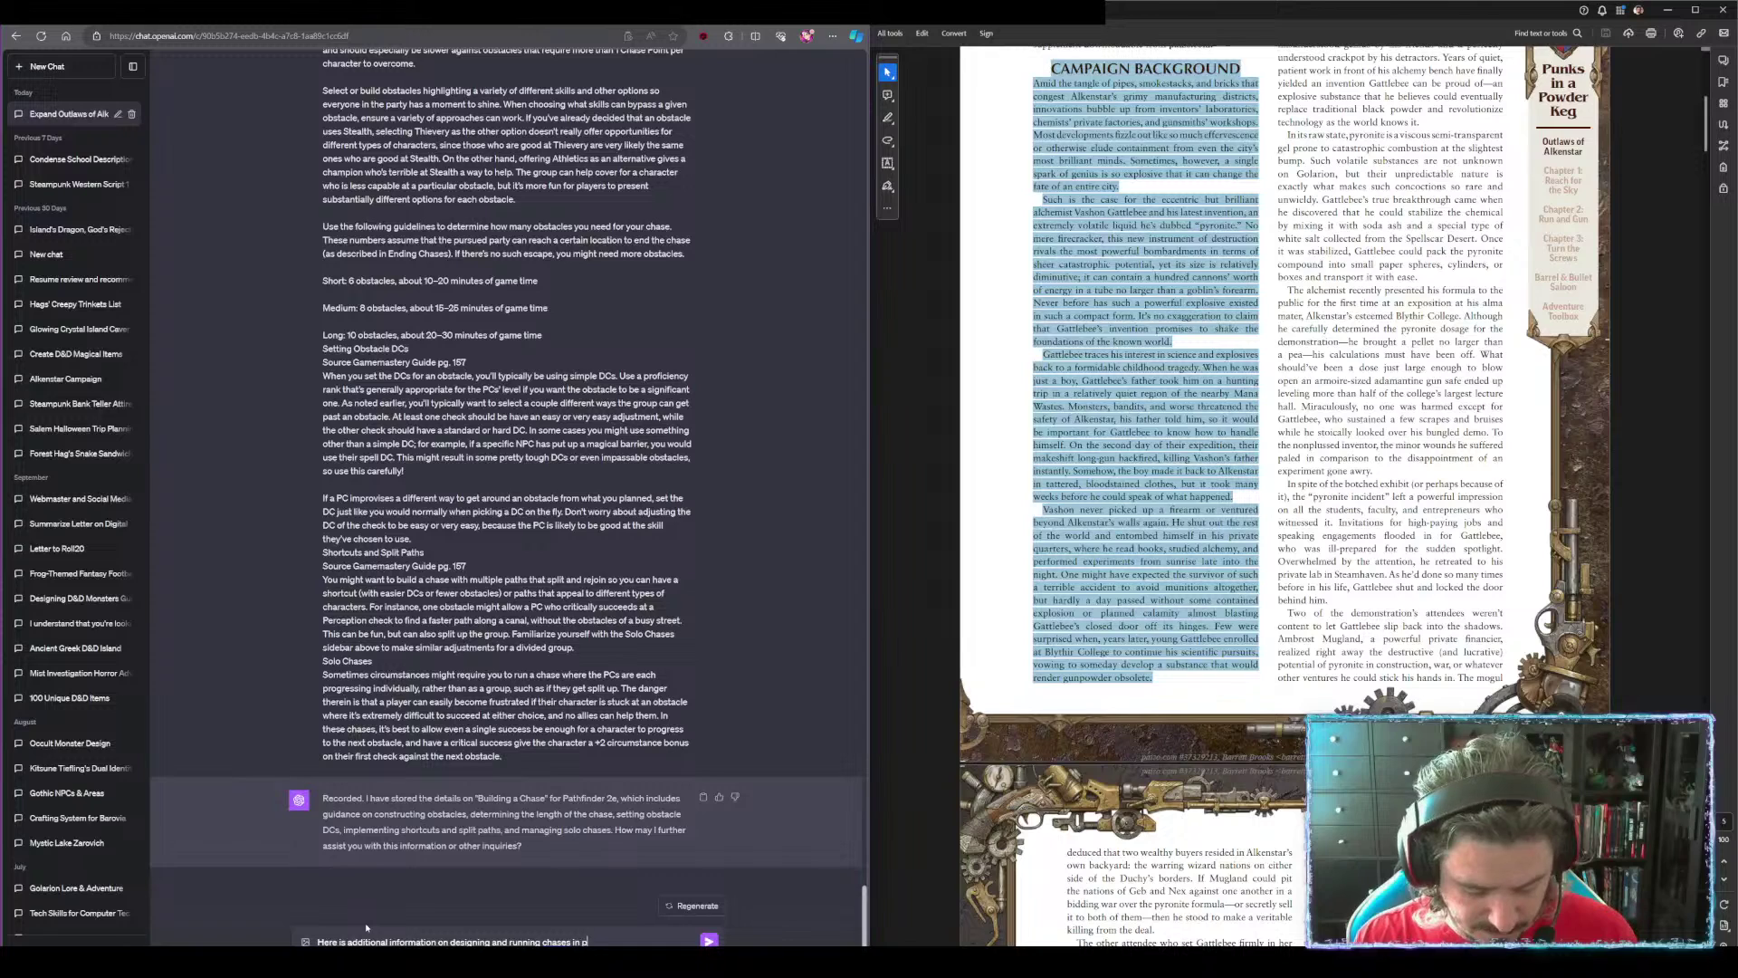
text(athfinder 2e. Please rea)
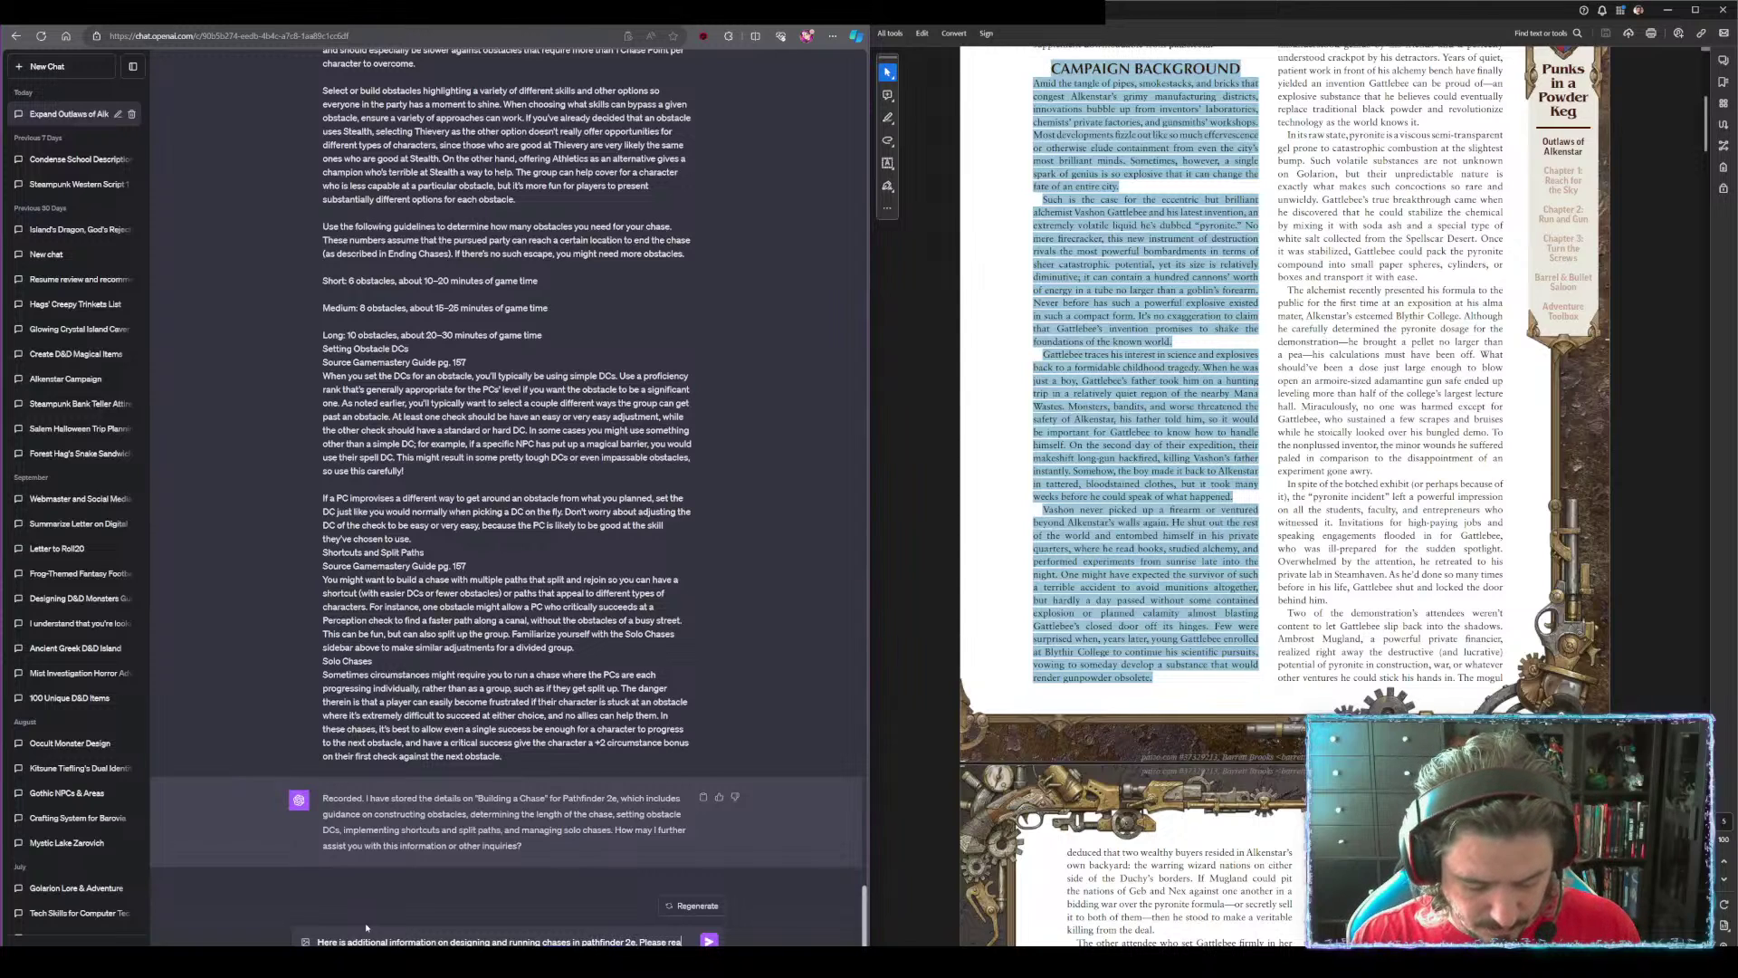
text(d and record thi)
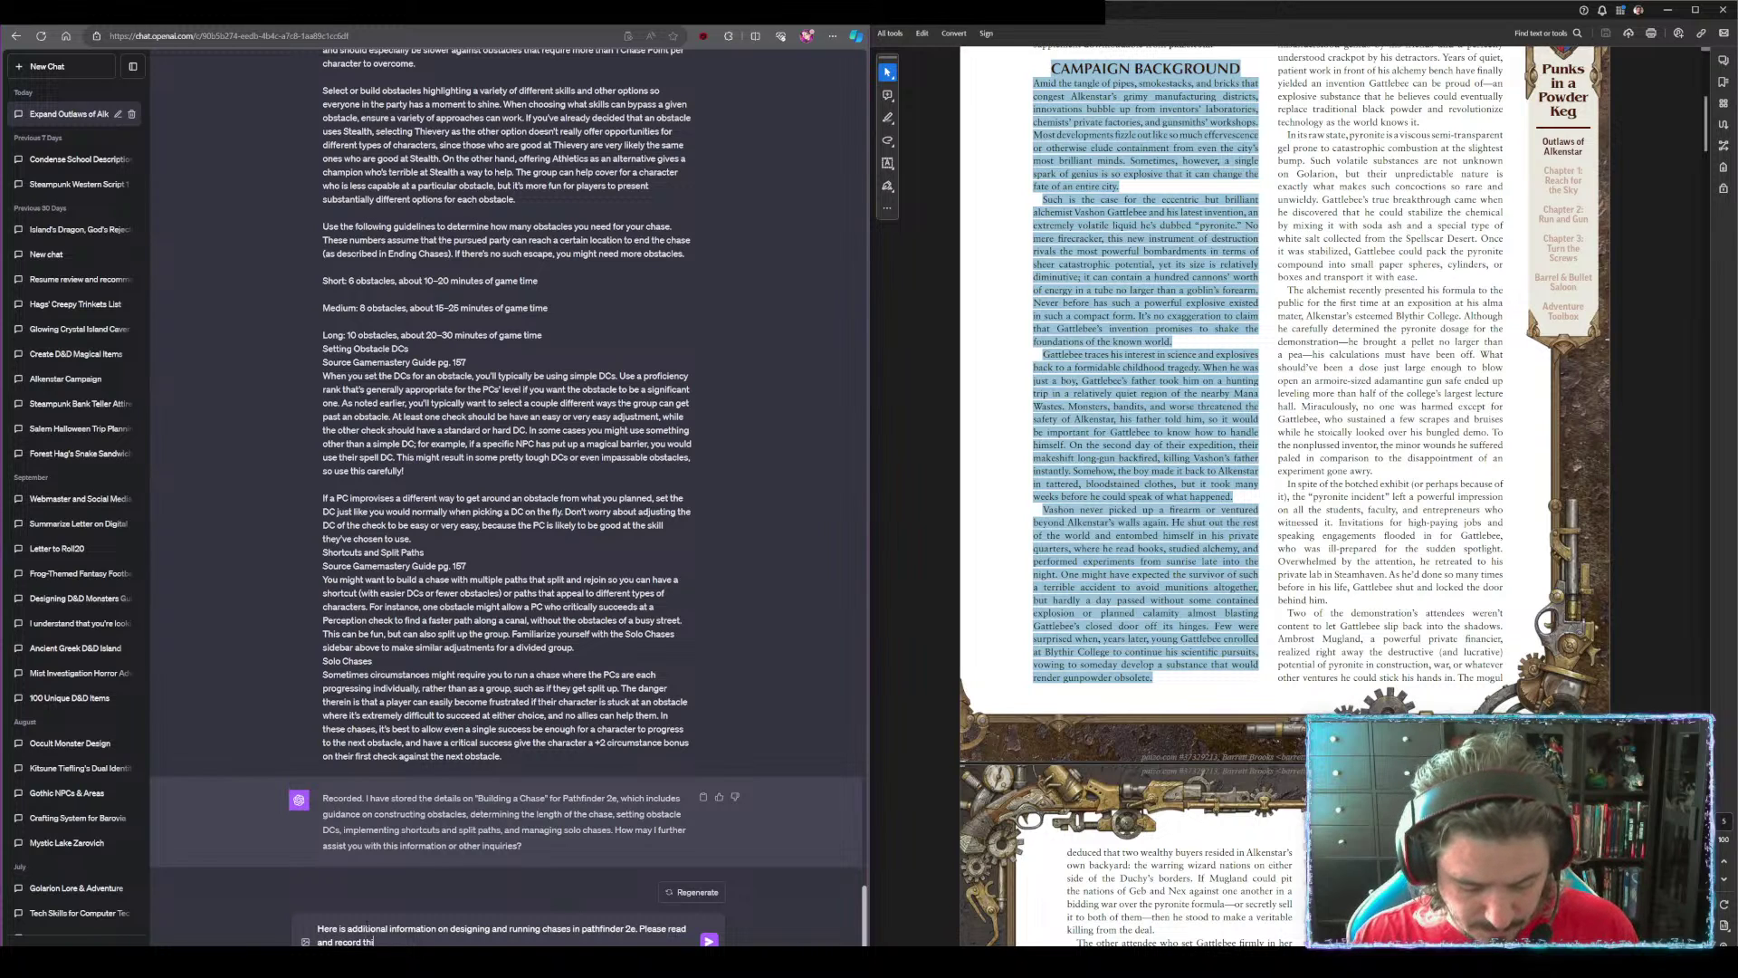
text(s information for)
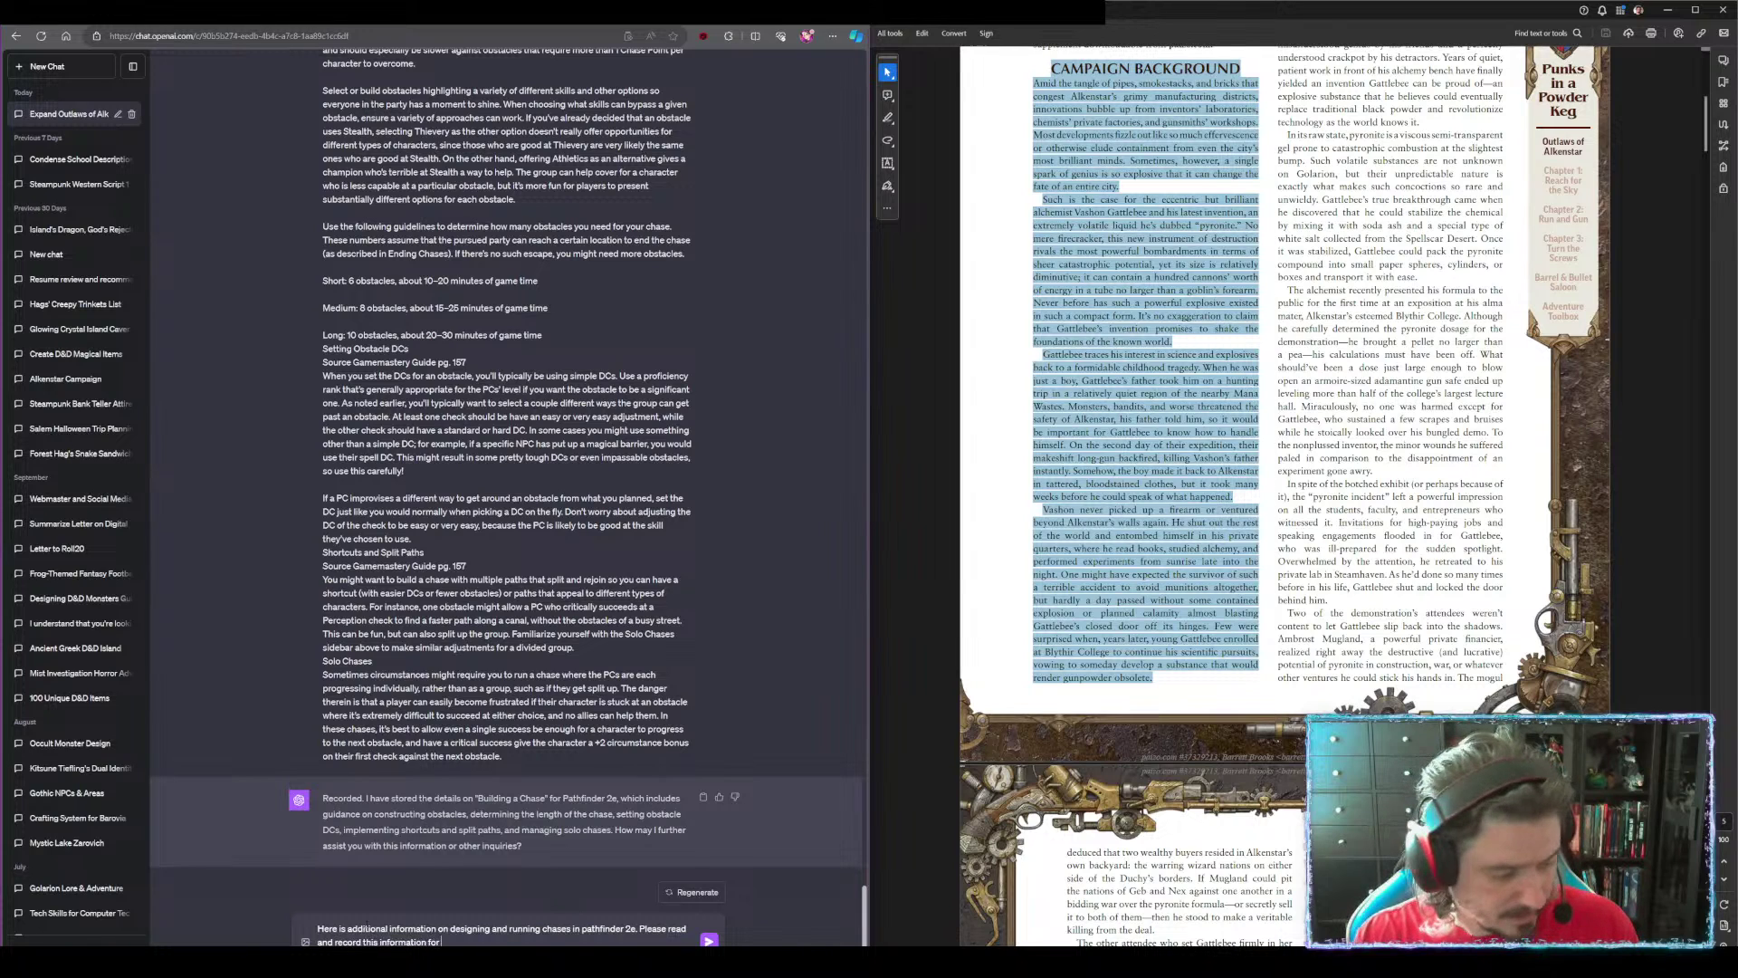
text( later)
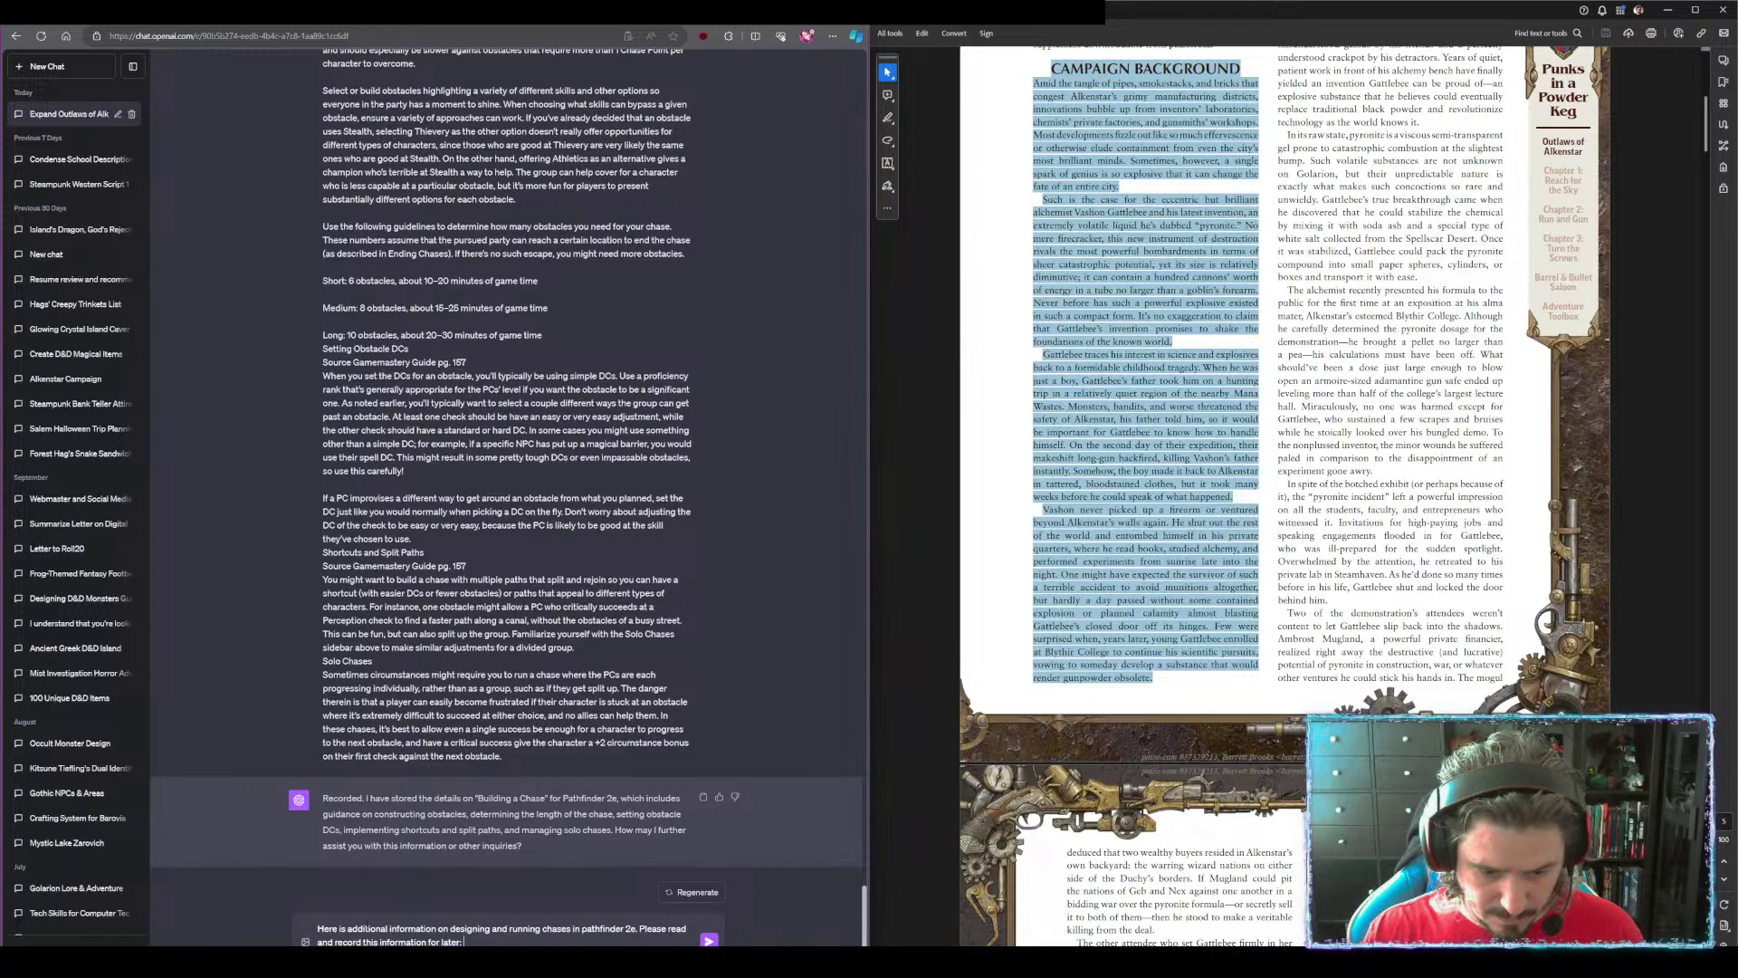
text(:)
key(shift+Return)
key(ctrl+v)
key(Return)
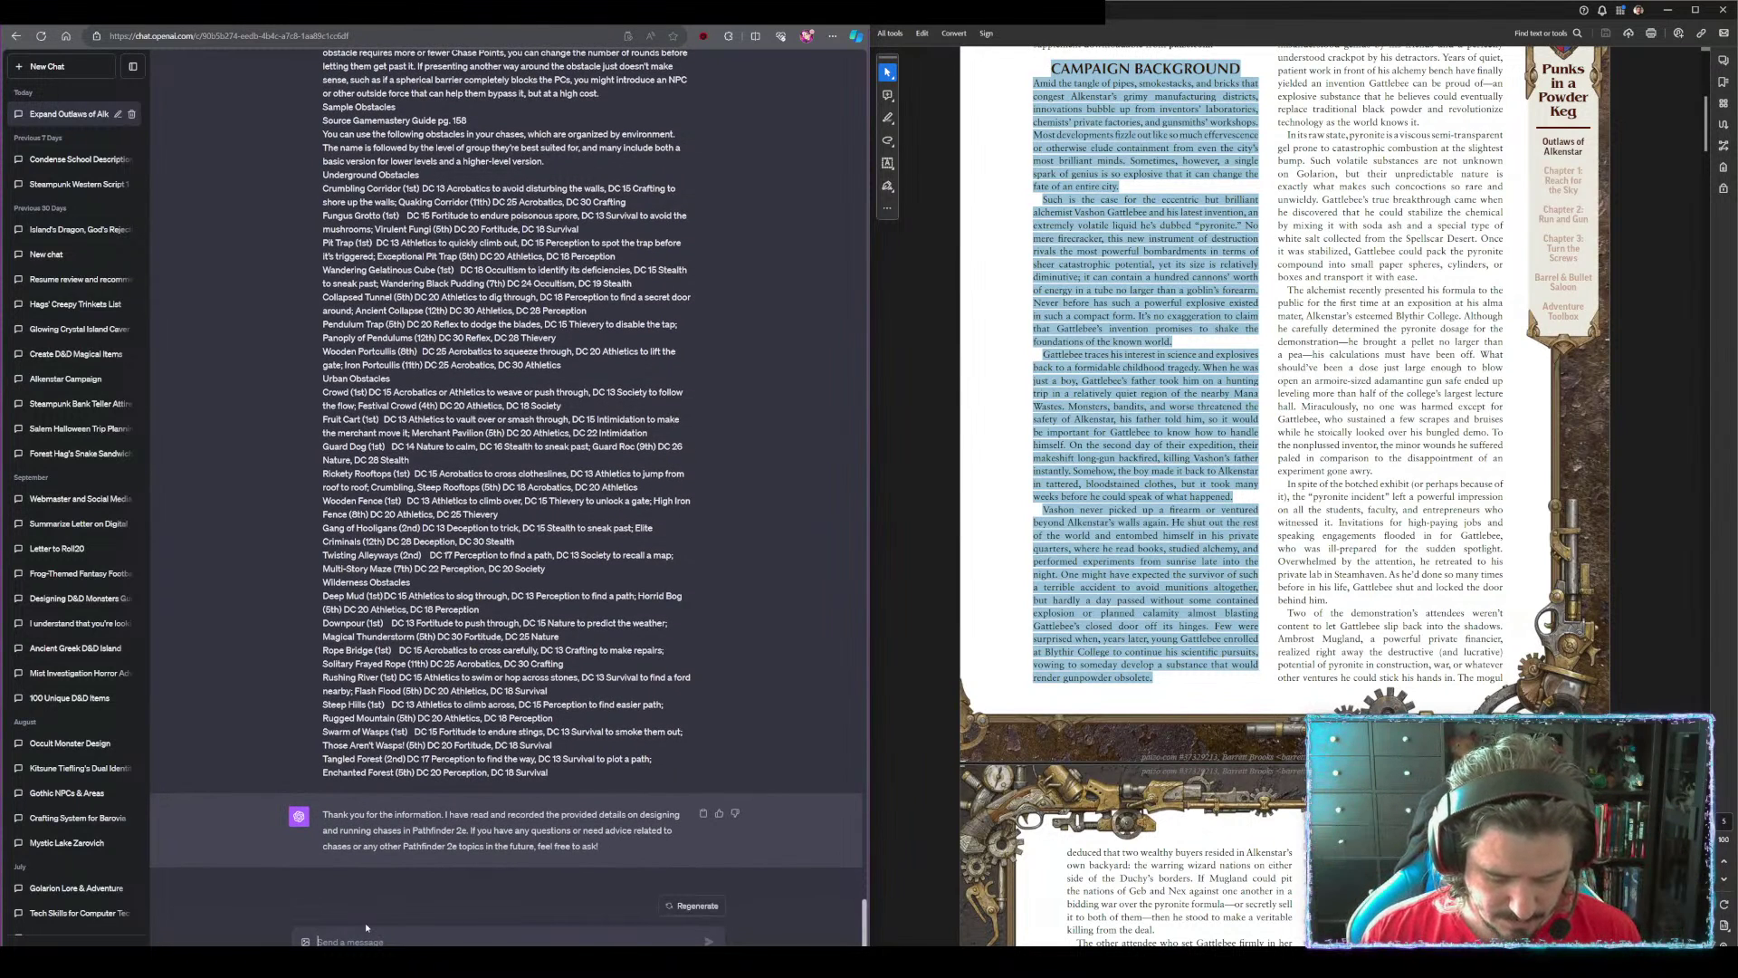
Send ChatGPT the request "I need 10 possible chase obstacles that could occur in smokeside alkenstar at 4am"
text(I need 10 possible chase)
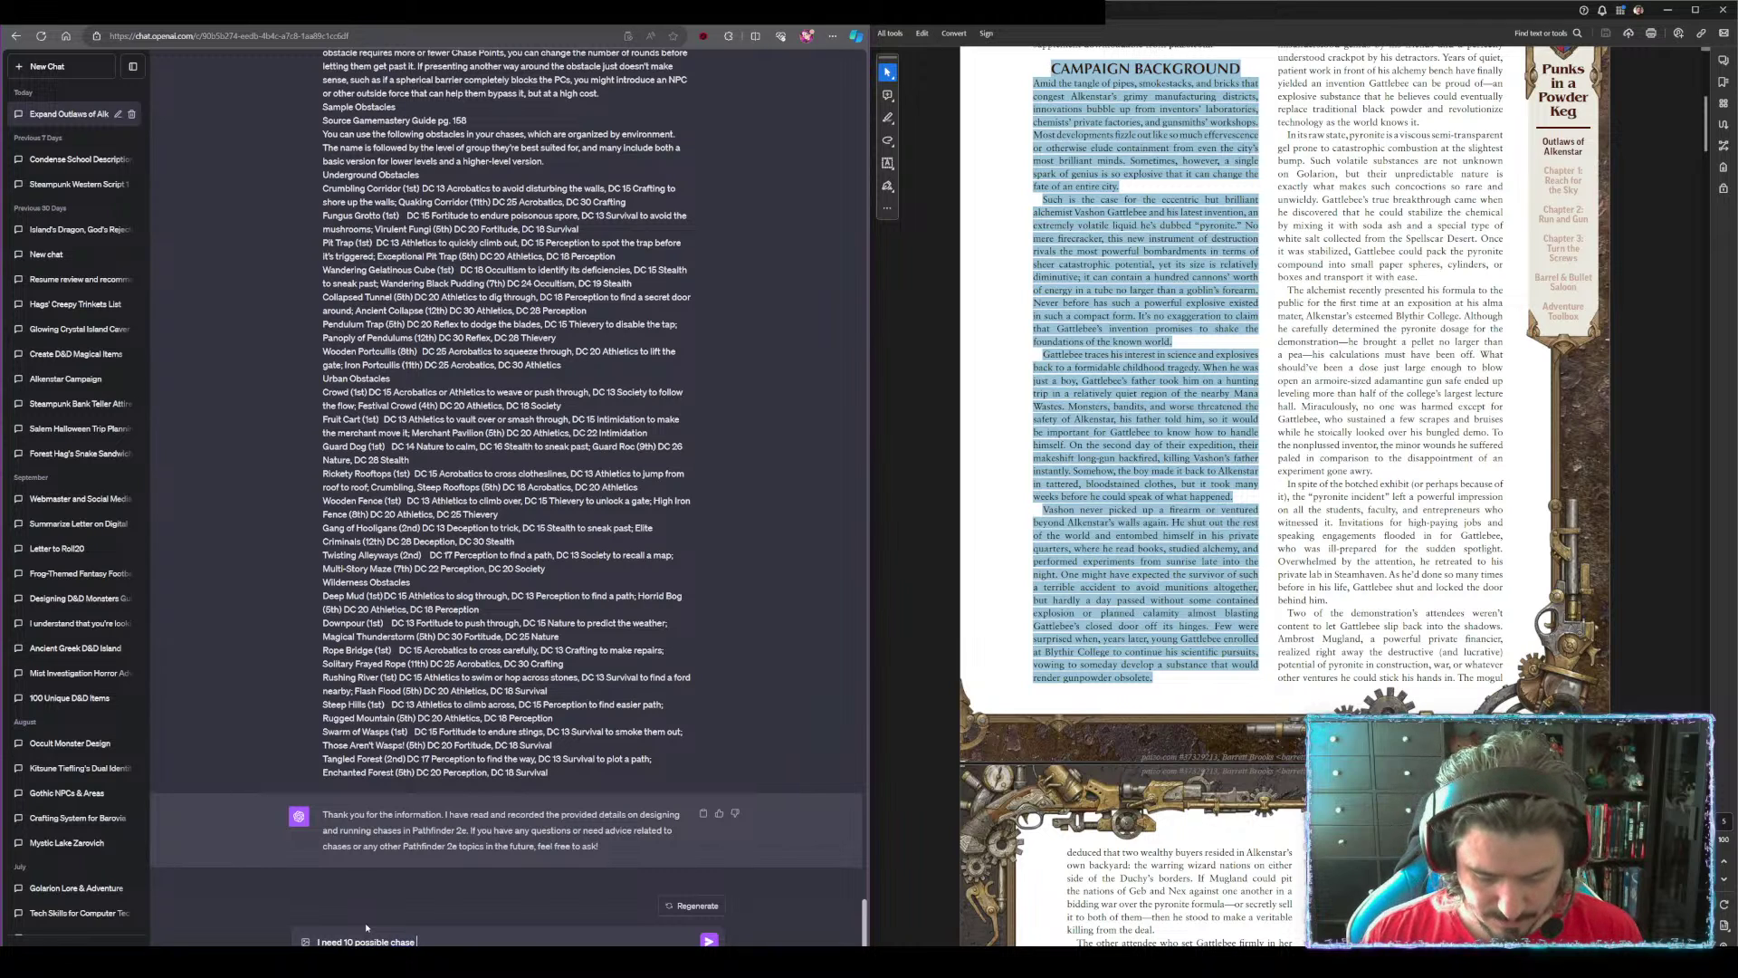
text(obstacles that could occur)
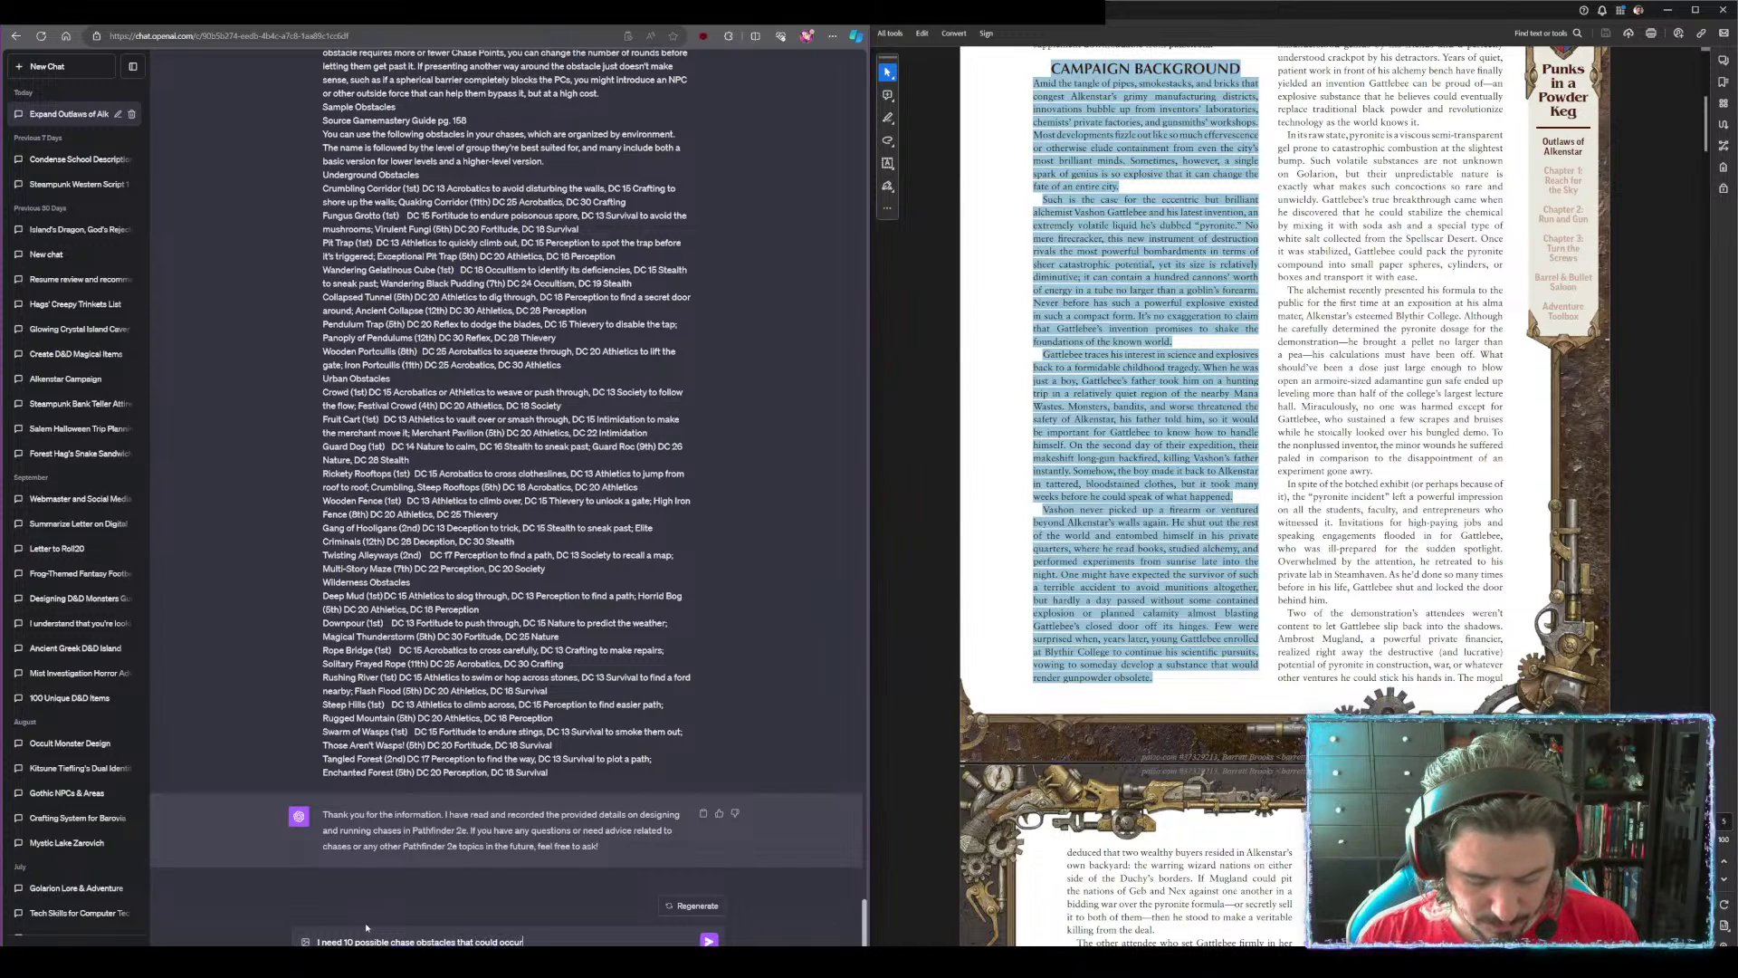
text( in smoke)
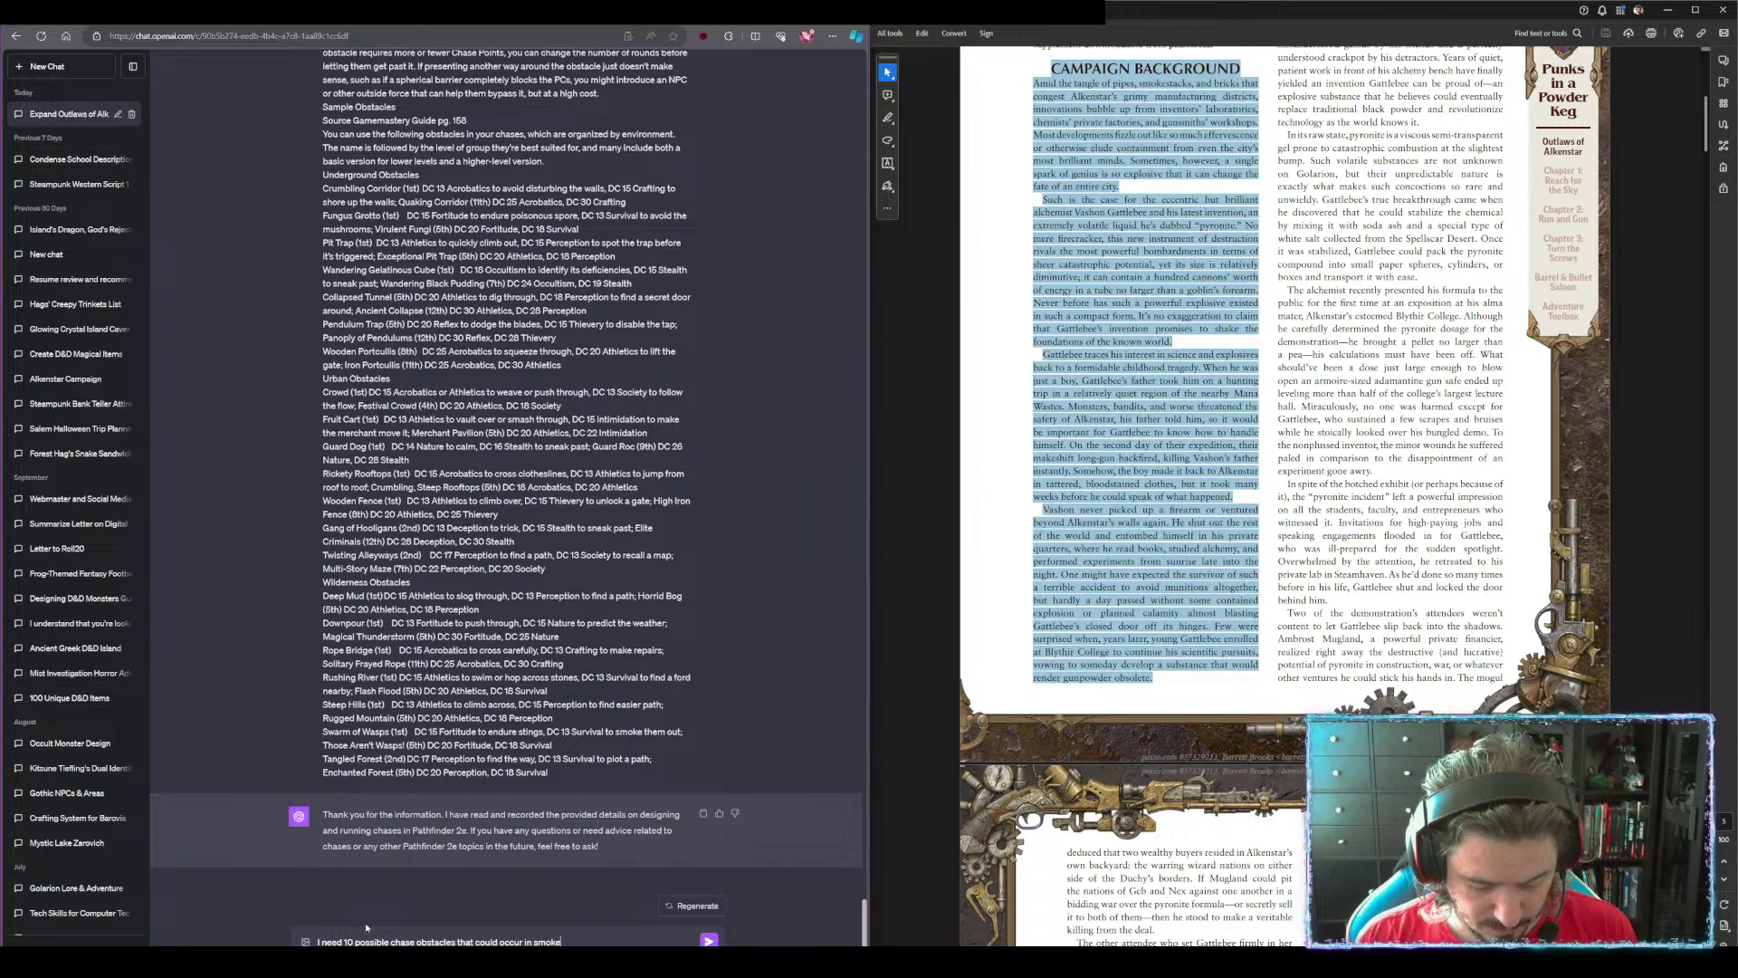
text(side alkenstar at 4am)
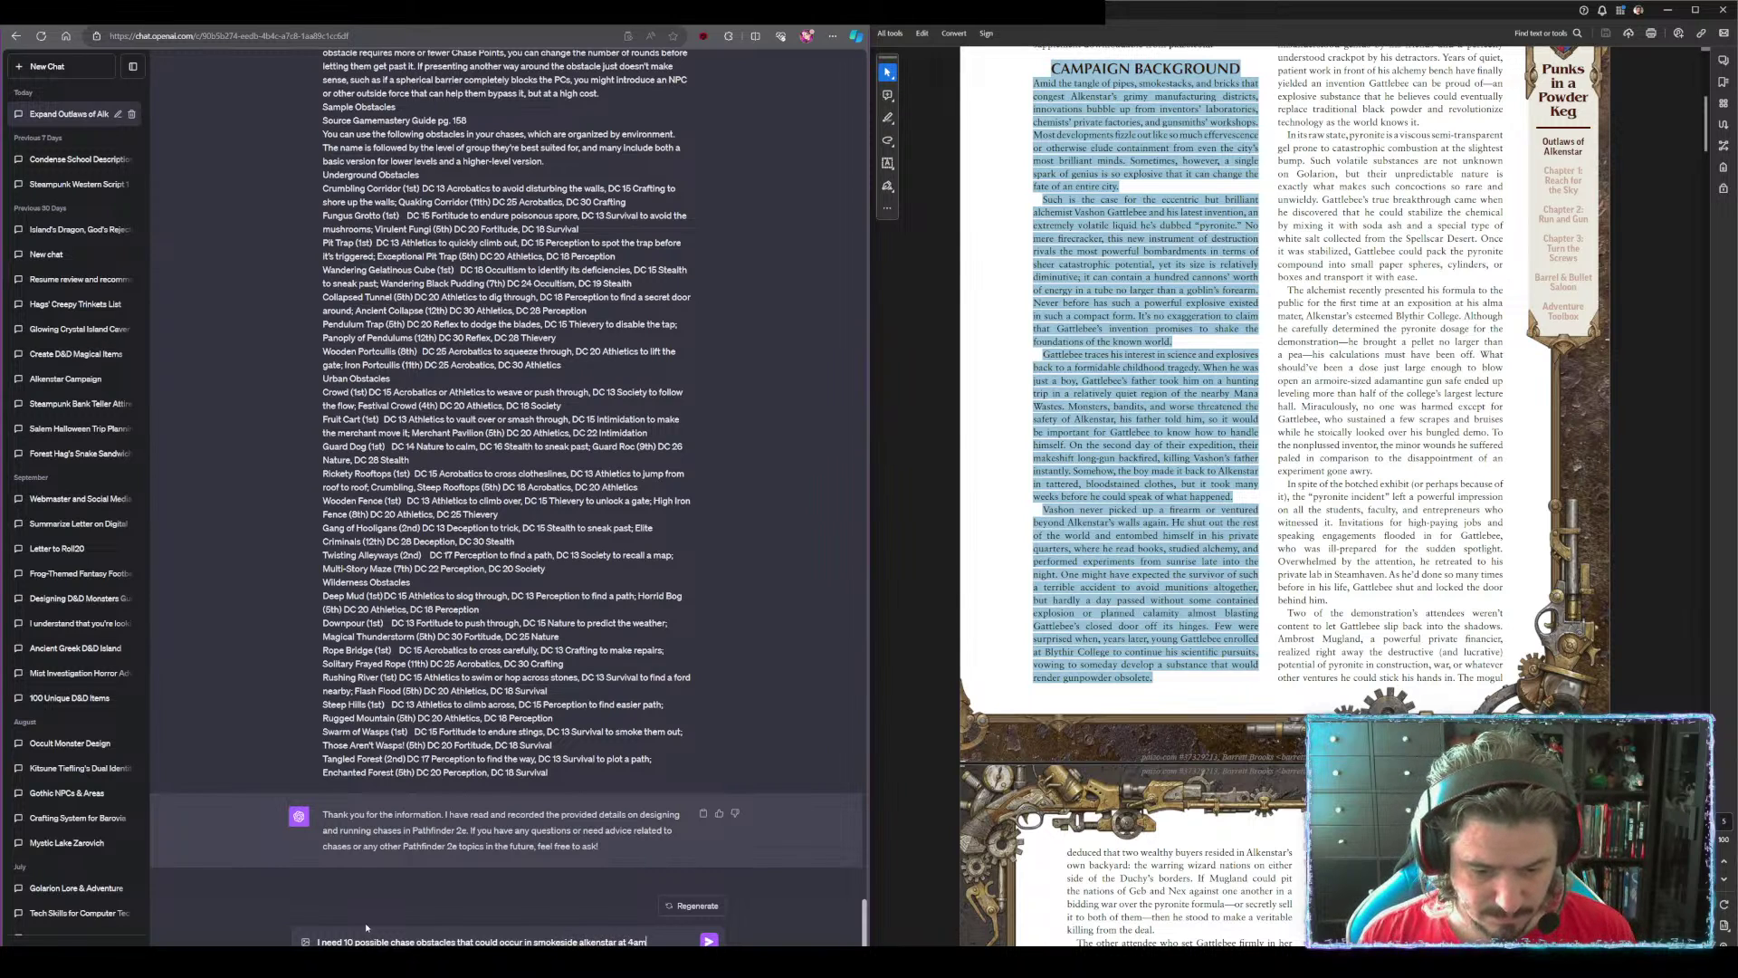
key(Return)
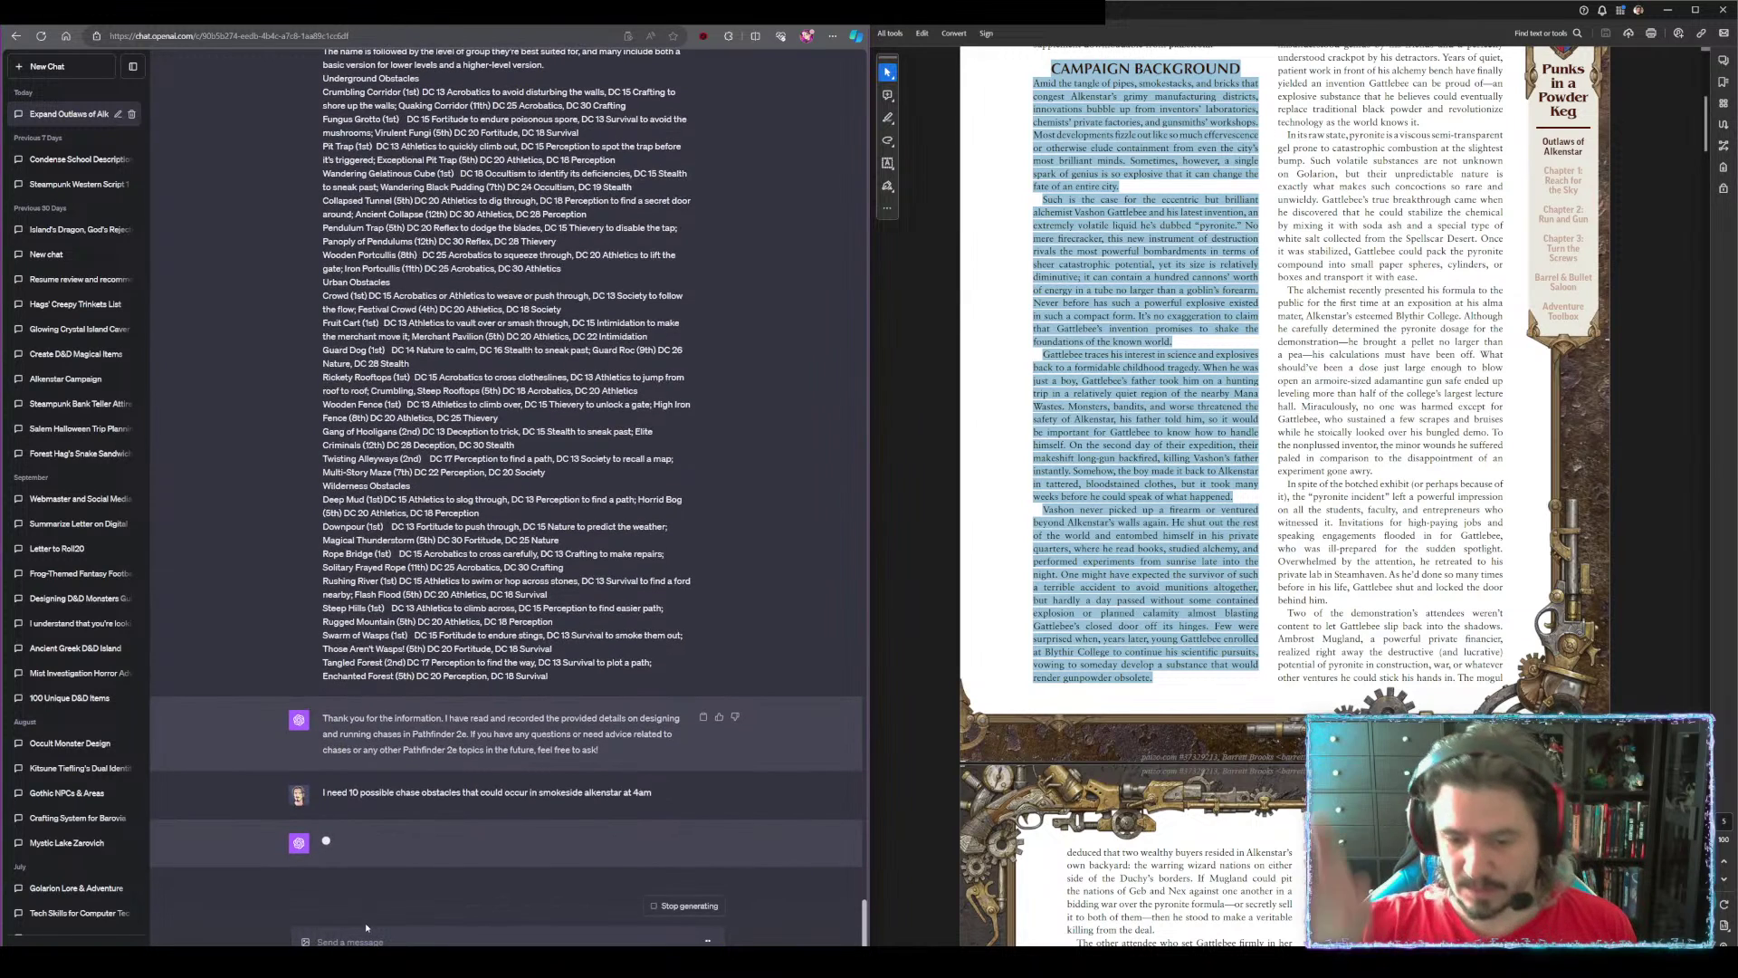